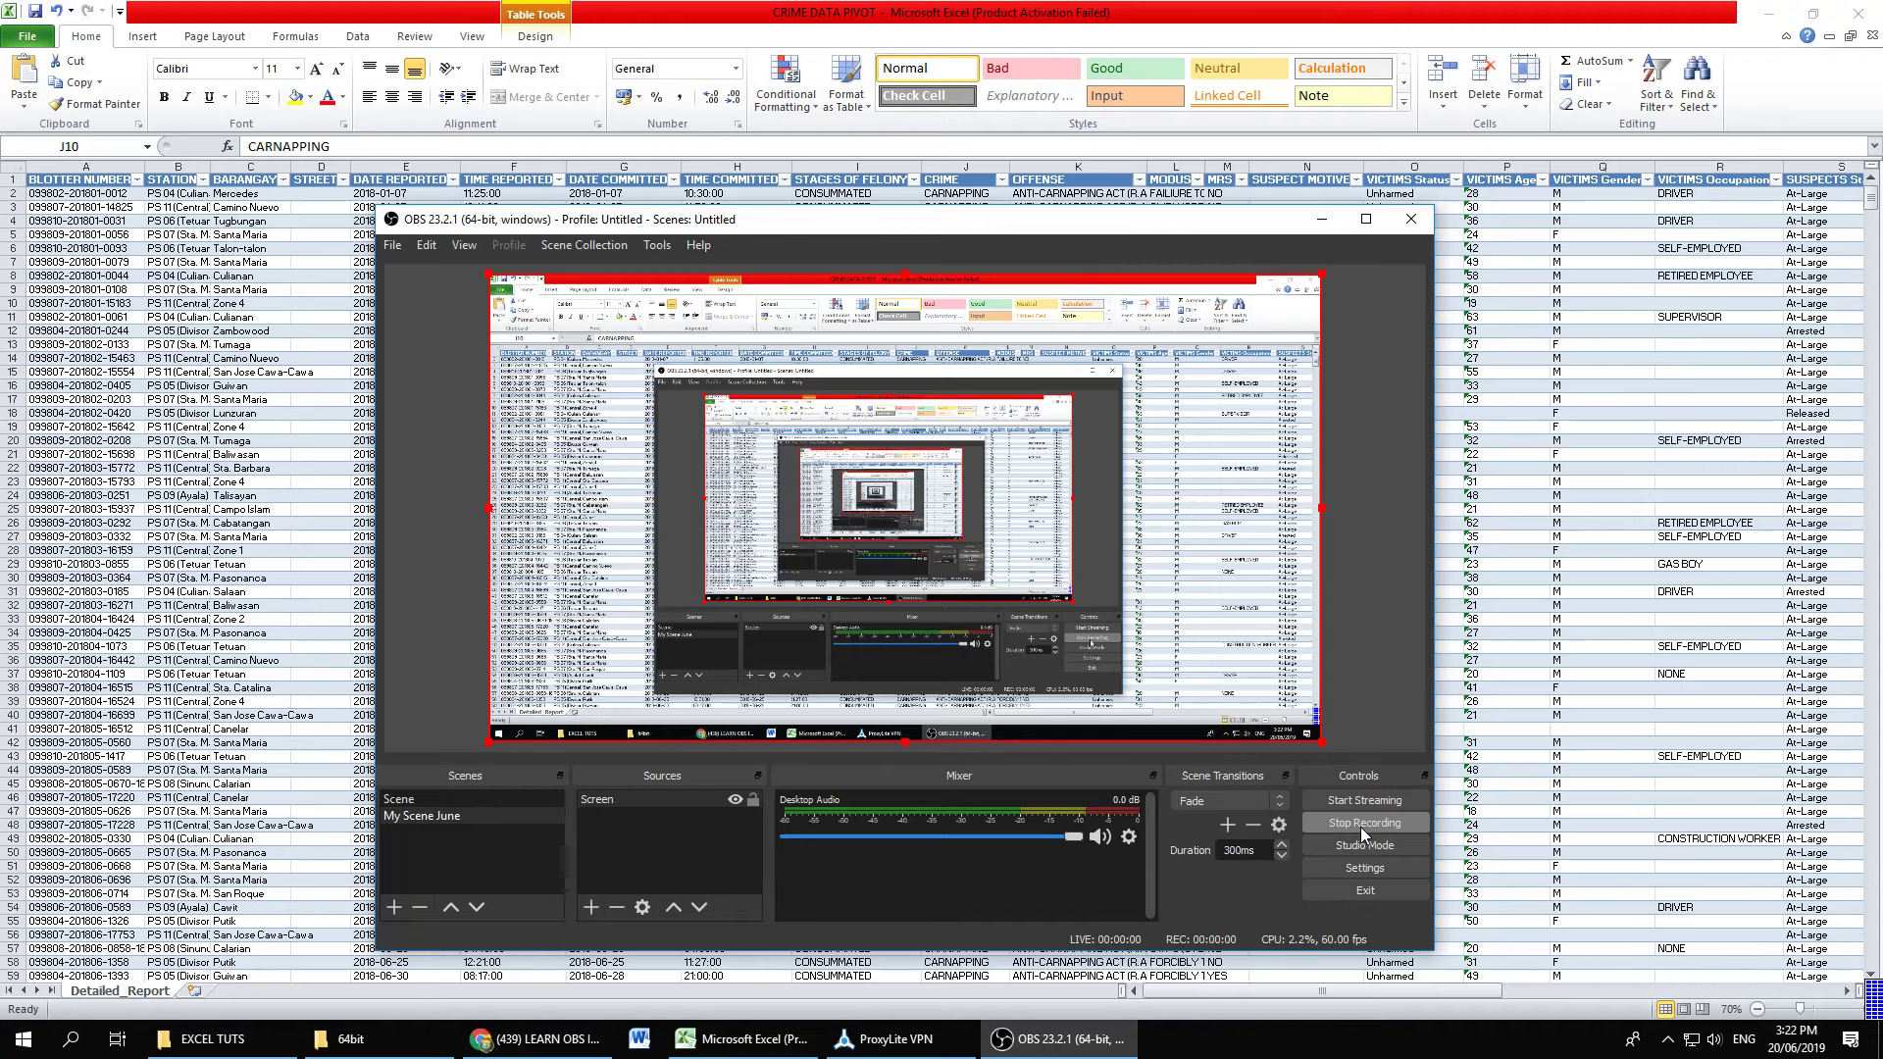
Step: Move the recording window aside and scroll through the Detailed_Report crime table
click(1322, 219)
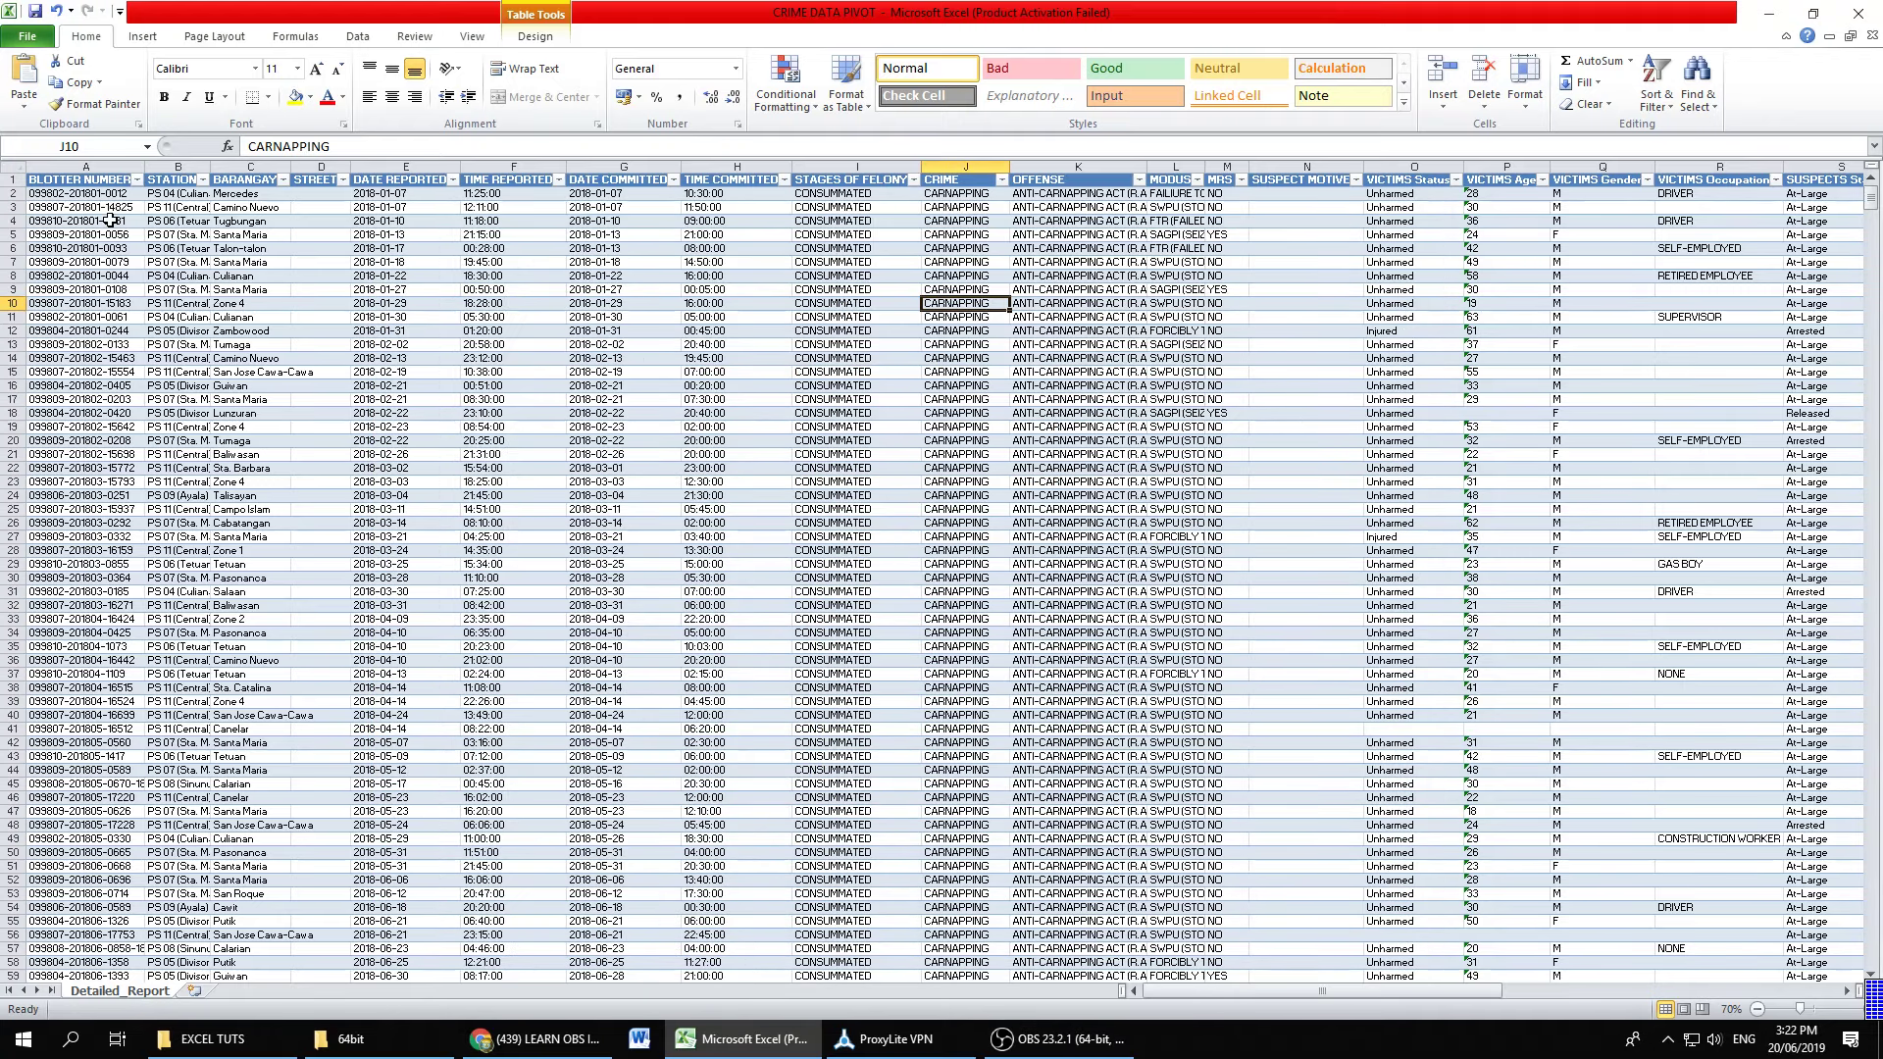
scroll(110, 238, down, 5)
scroll(110, 237, down, 6)
scroll(109, 237, down, 1)
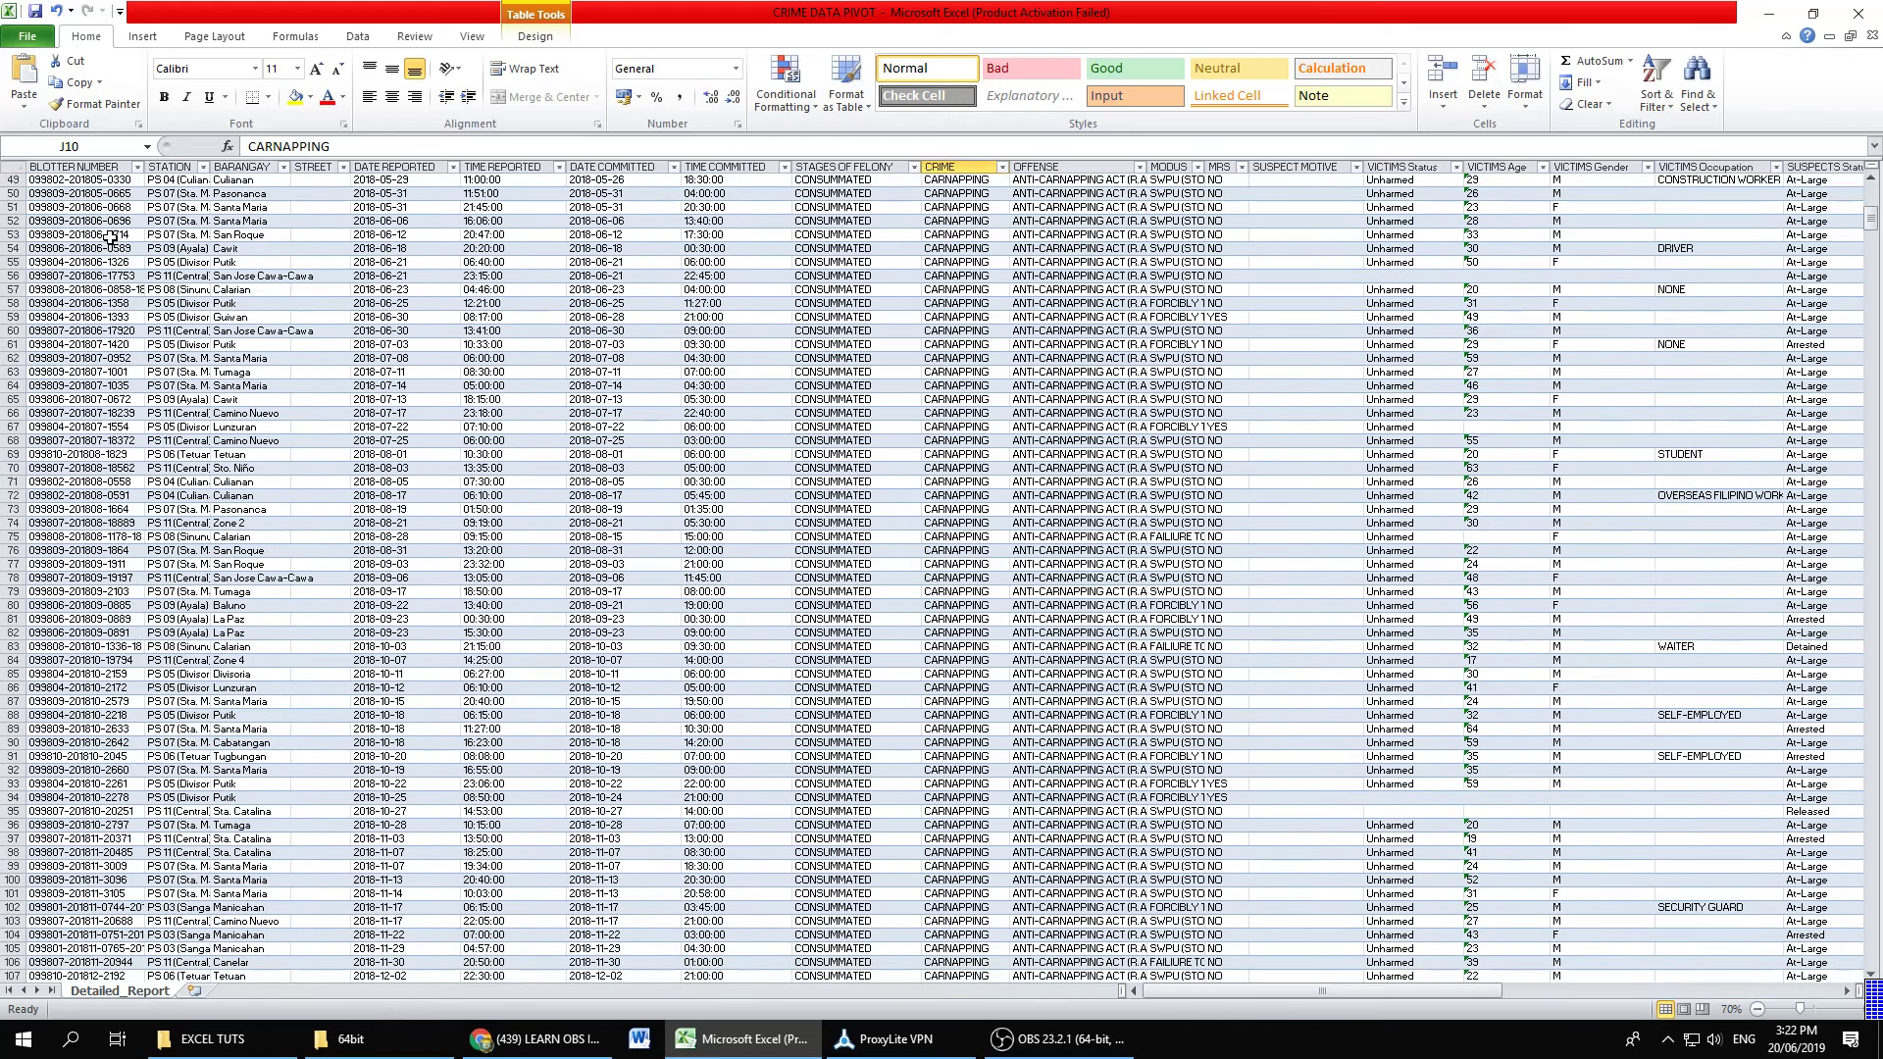
scroll(110, 237, up, 4)
scroll(110, 238, up, 4)
scroll(110, 237, up, 4)
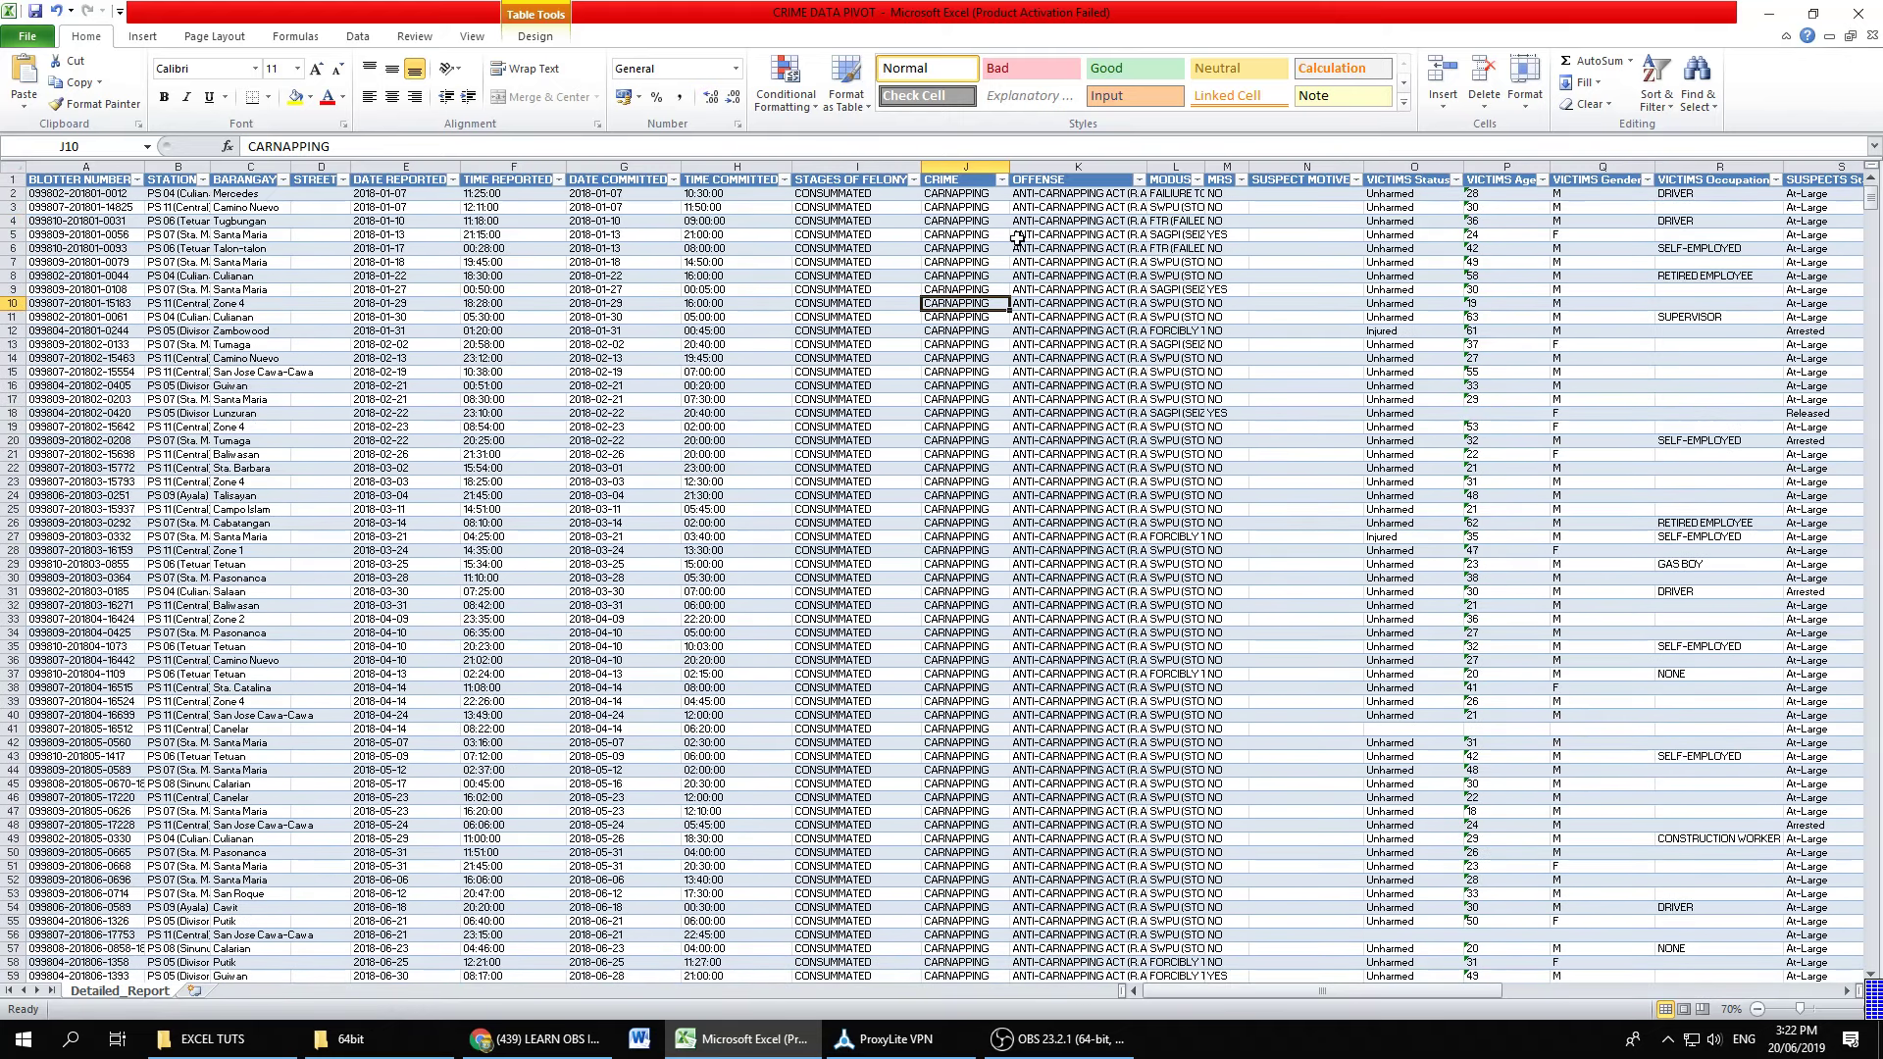
Step: Check the CRIME filter without changes and scroll back to the top of the table
click(1002, 181)
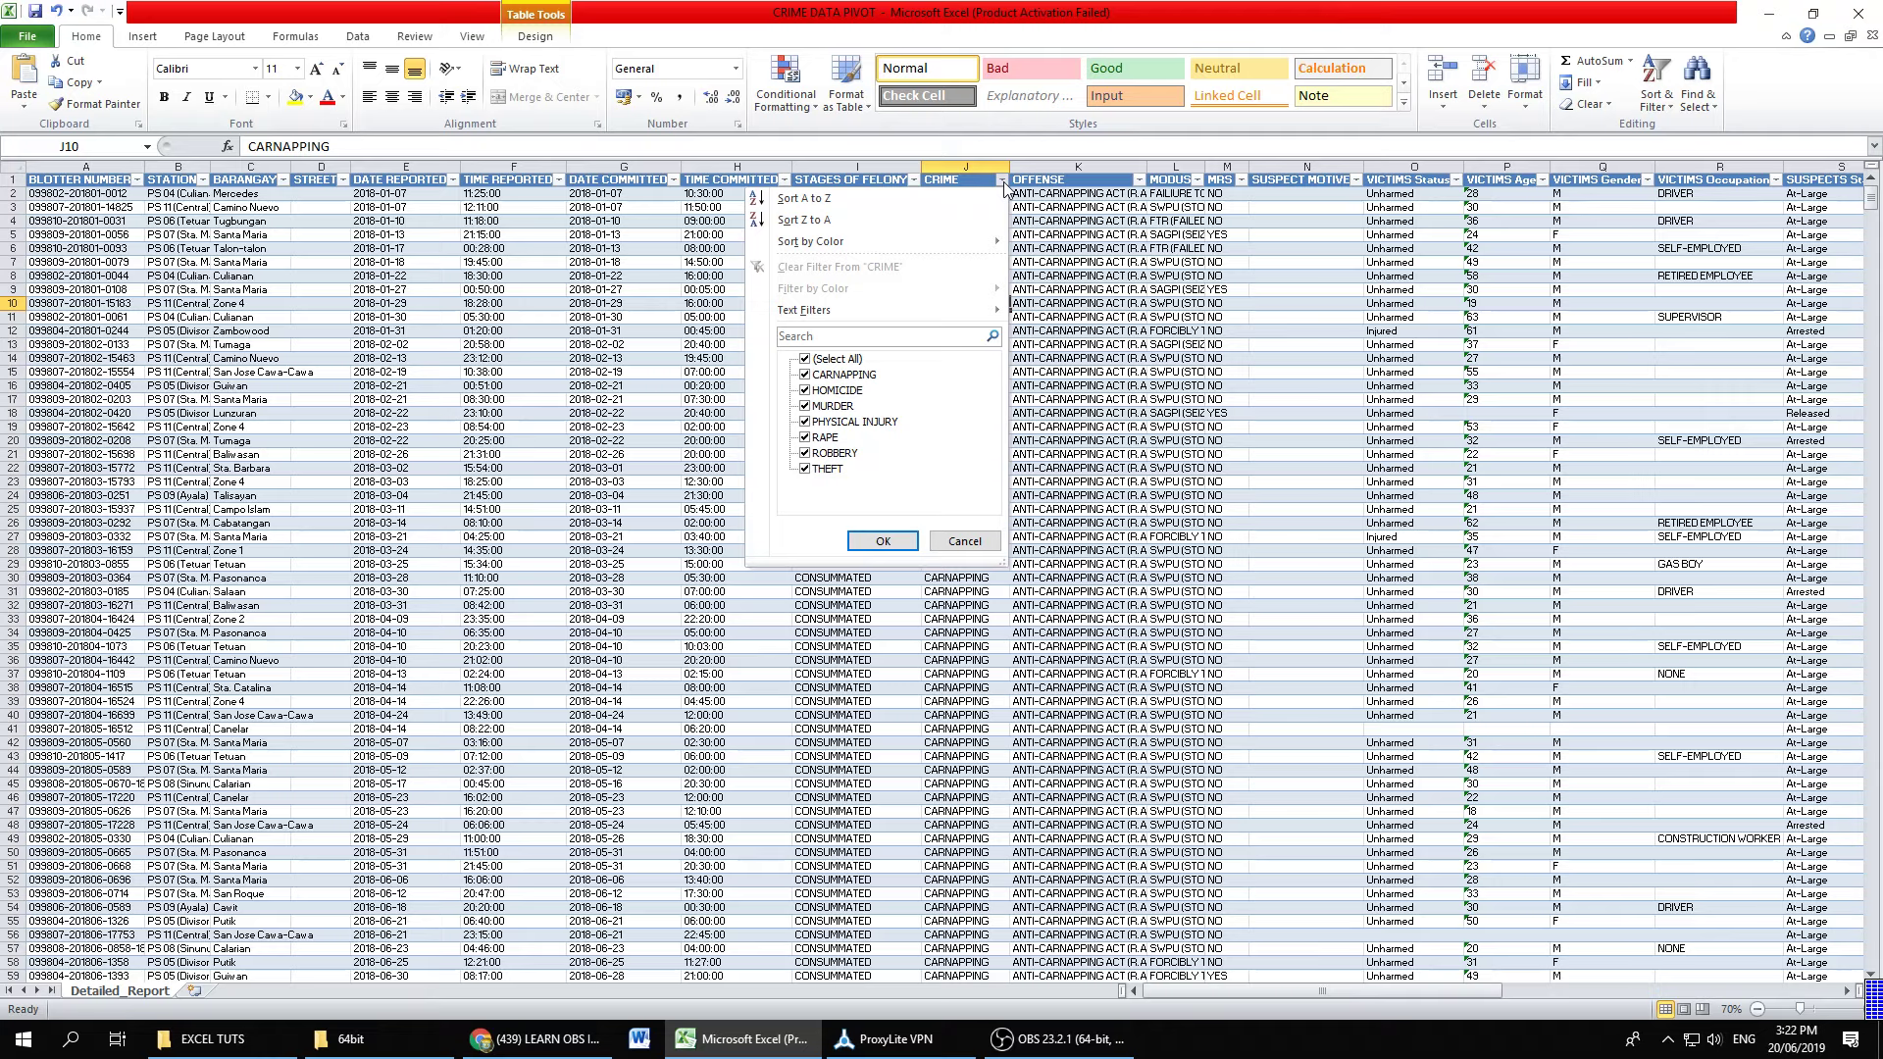
click(1003, 181)
click(1192, 276)
scroll(1246, 444, down, 5)
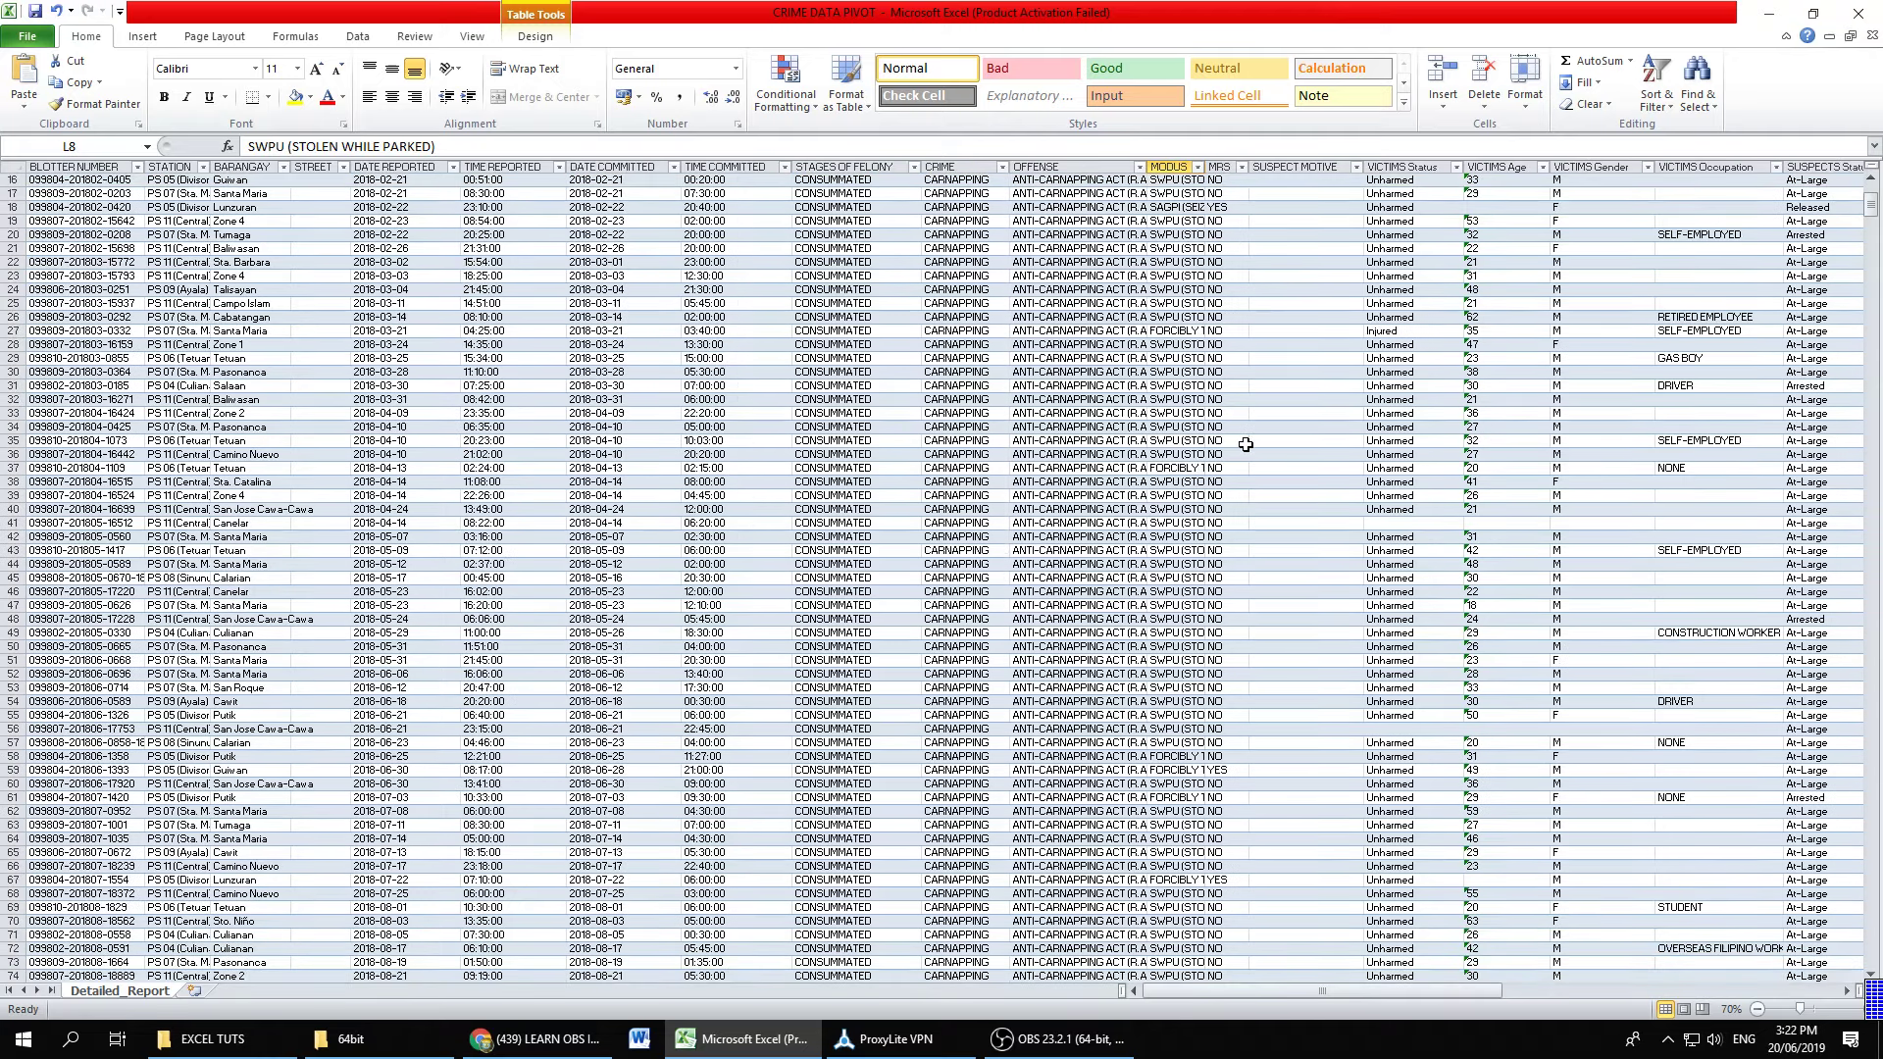
ctrl+scroll(1103, 463, down, 4)
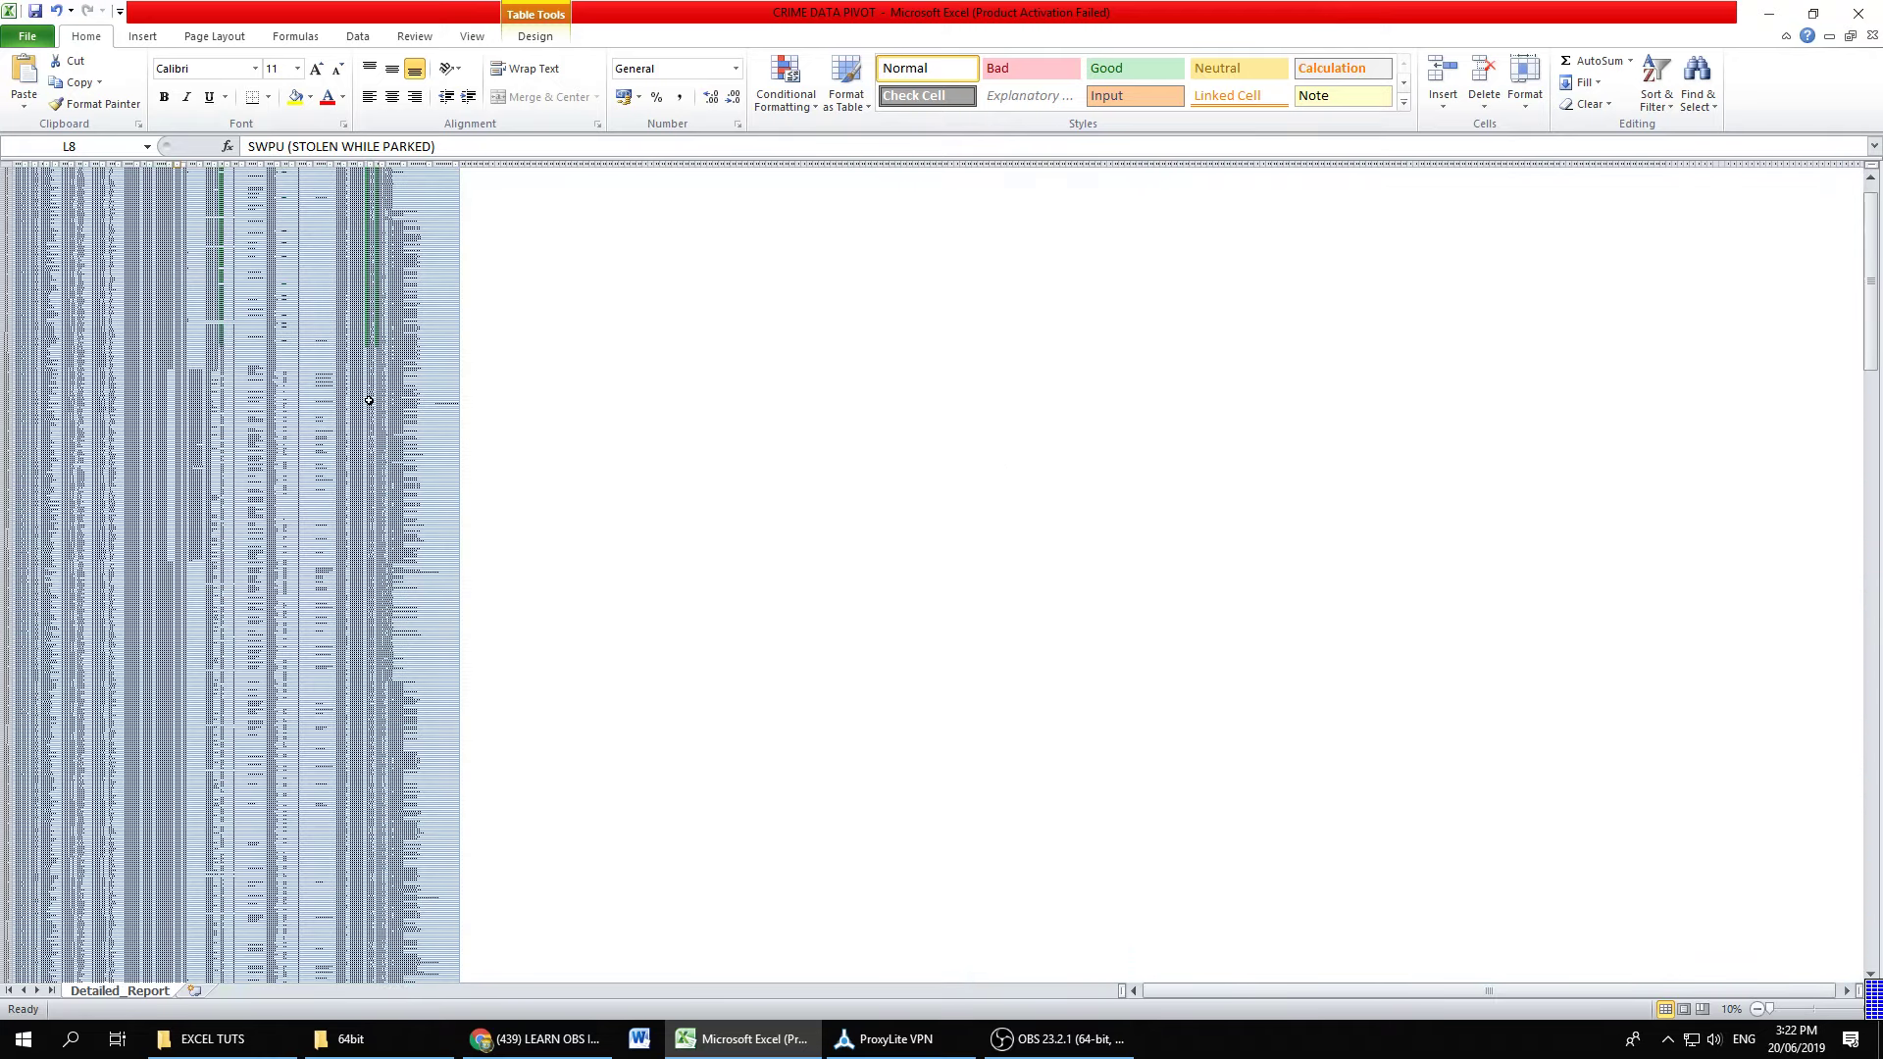
ctrl+scroll(369, 402, up, 2)
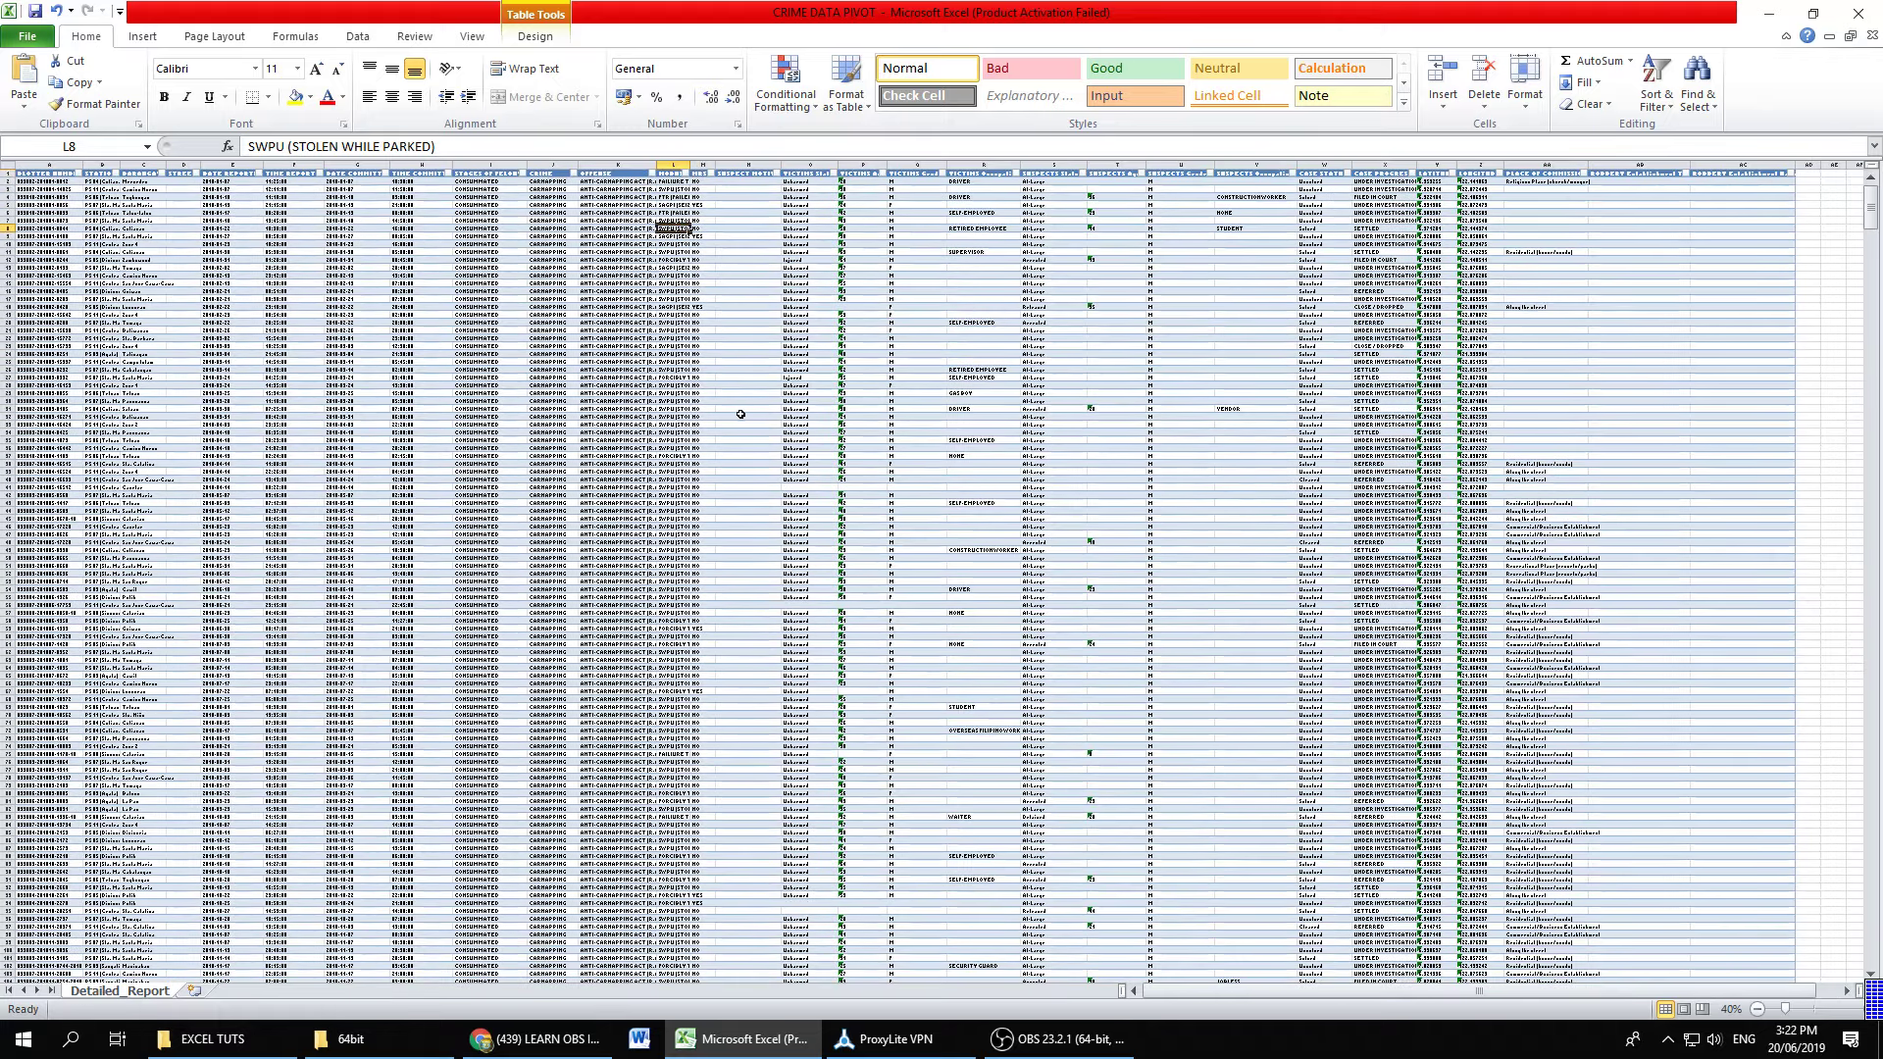
ctrl+scroll(741, 414, up, 1)
ctrl+scroll(741, 413, up, 1)
ctrl+scroll(746, 417, up, 1)
ctrl+scroll(766, 425, up, 1)
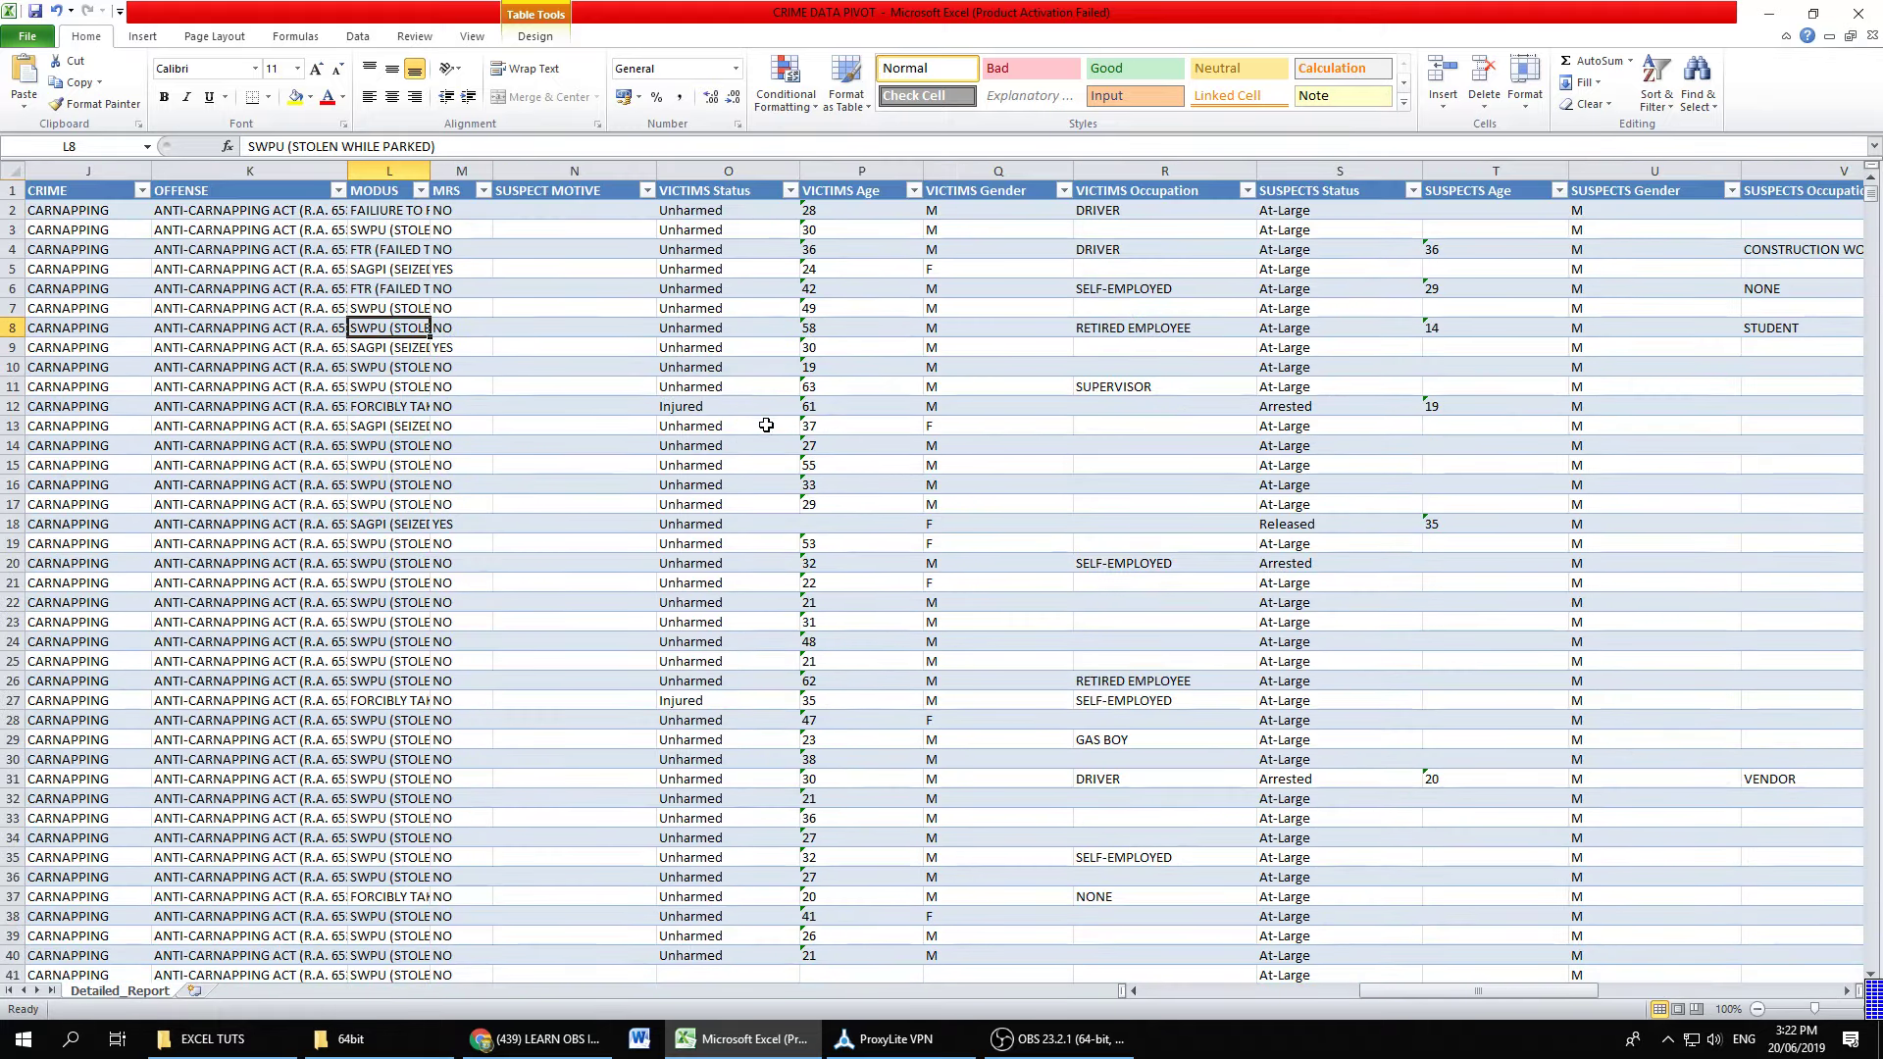
drag(1506, 991, 1290, 993)
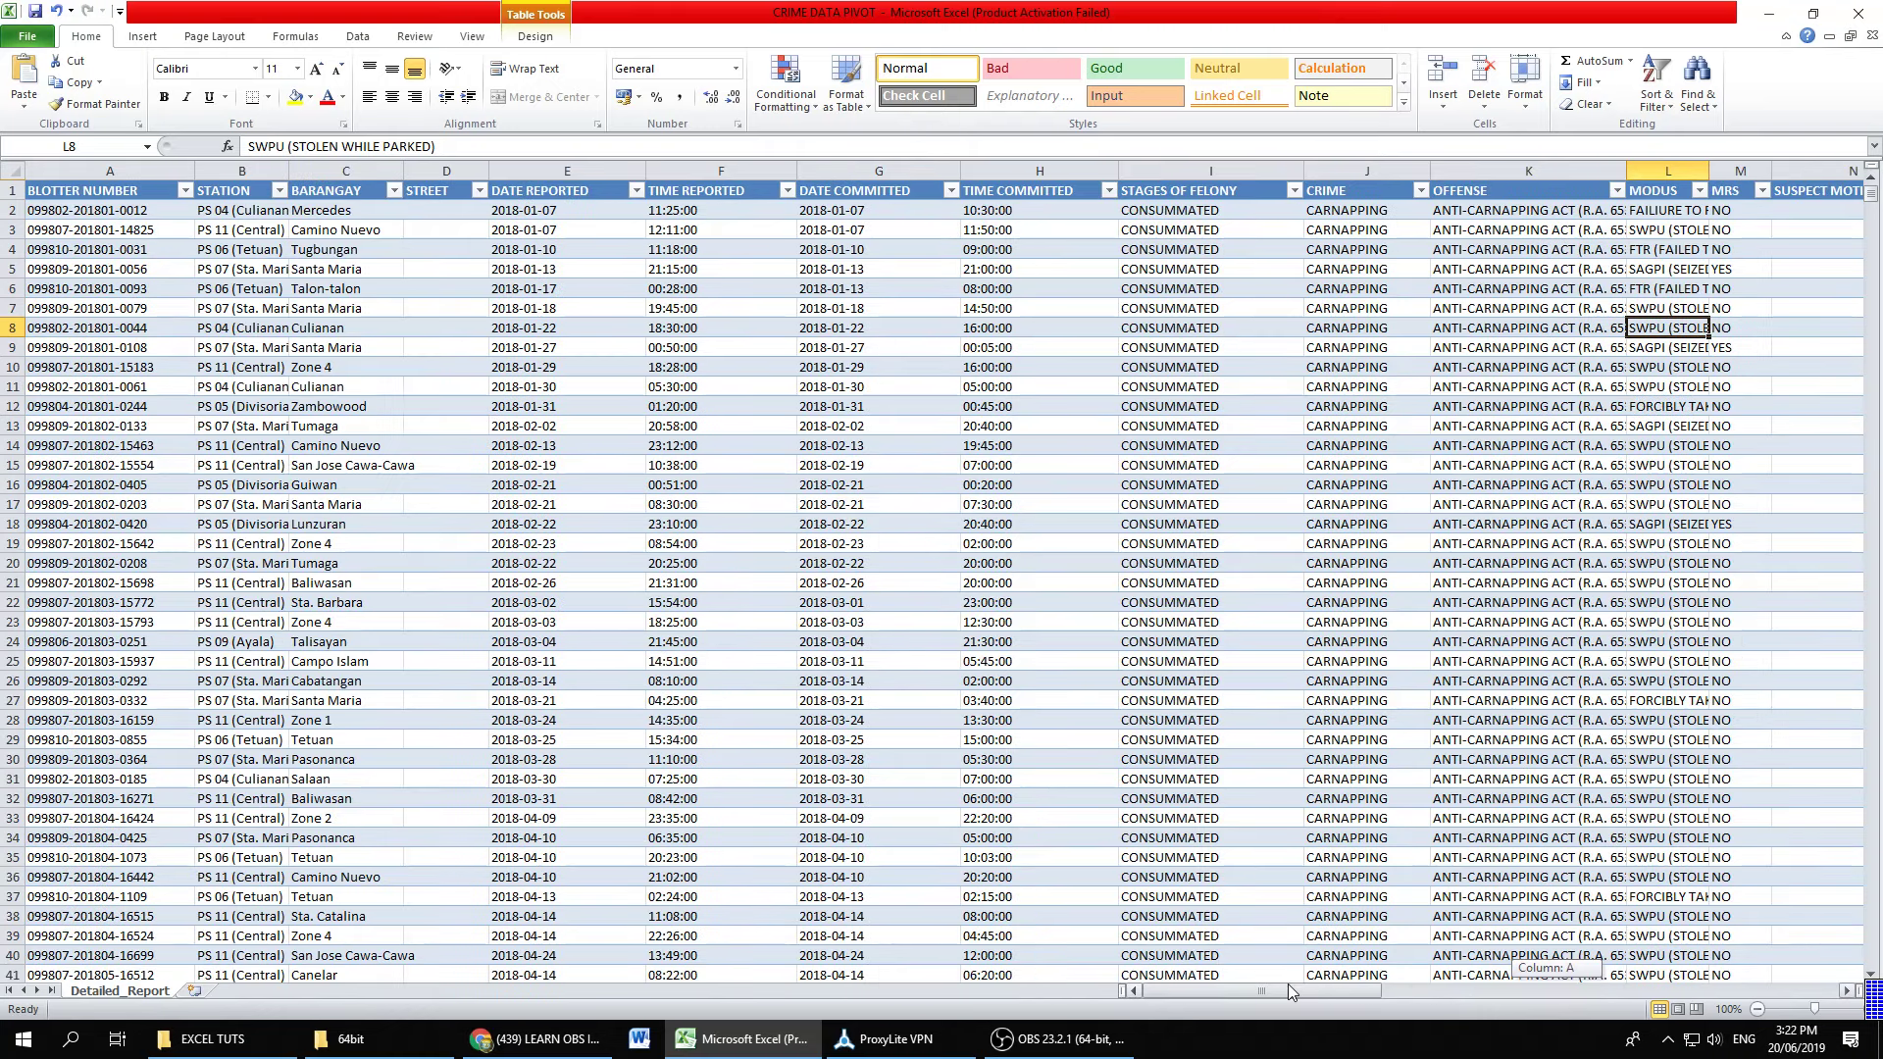
click(1420, 193)
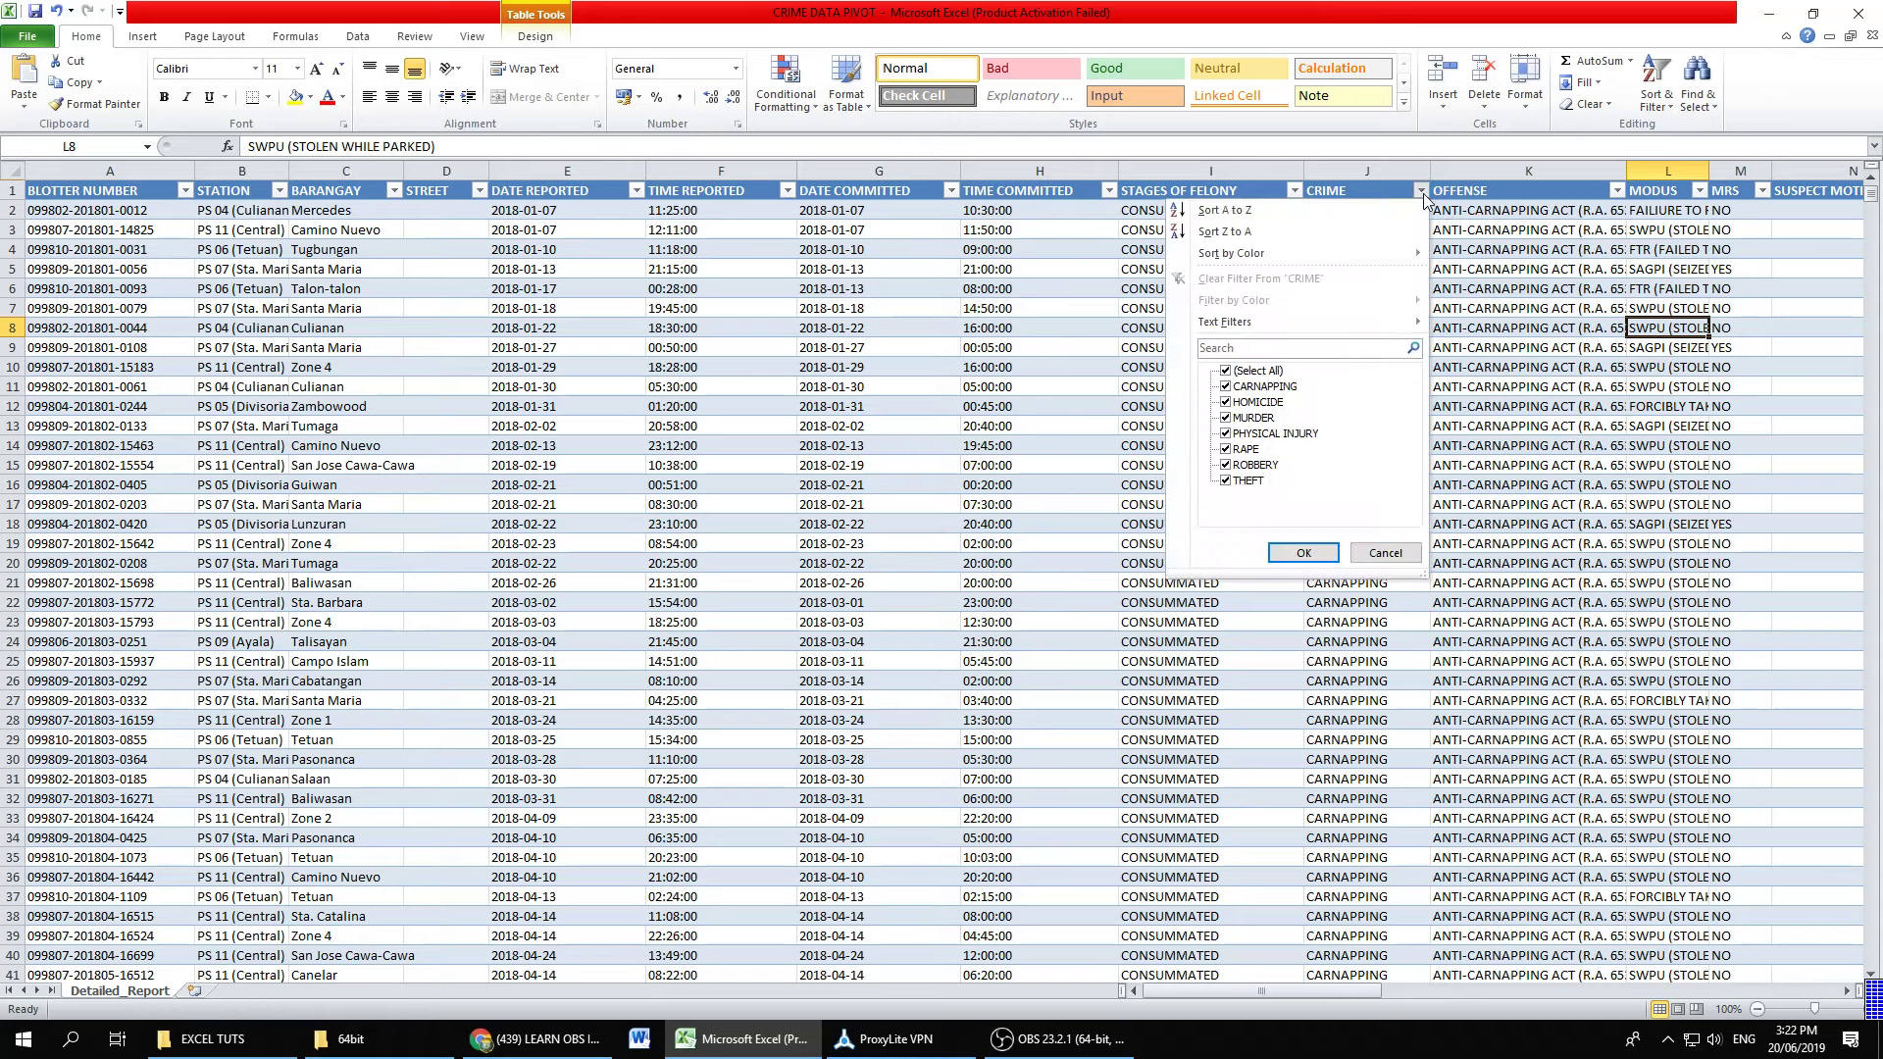
click(1228, 371)
click(1226, 402)
click(1307, 553)
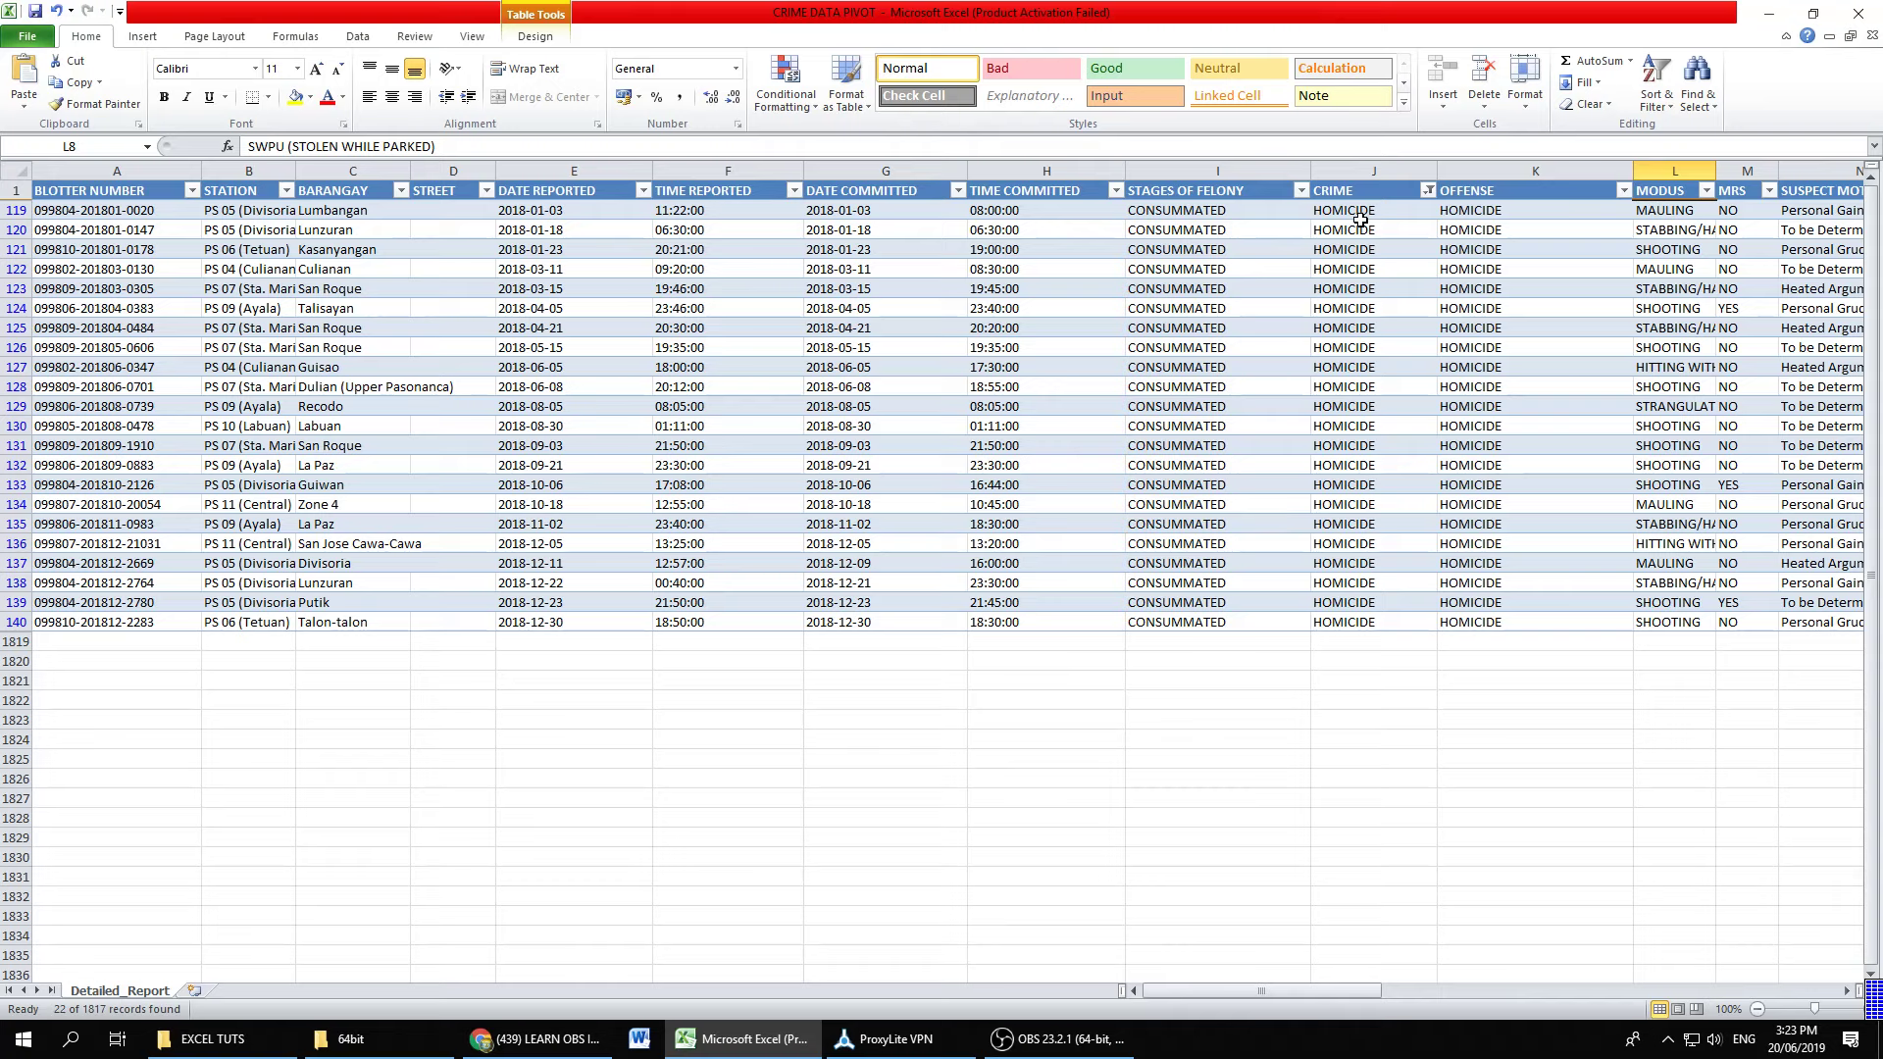
drag(1366, 212, 1385, 628)
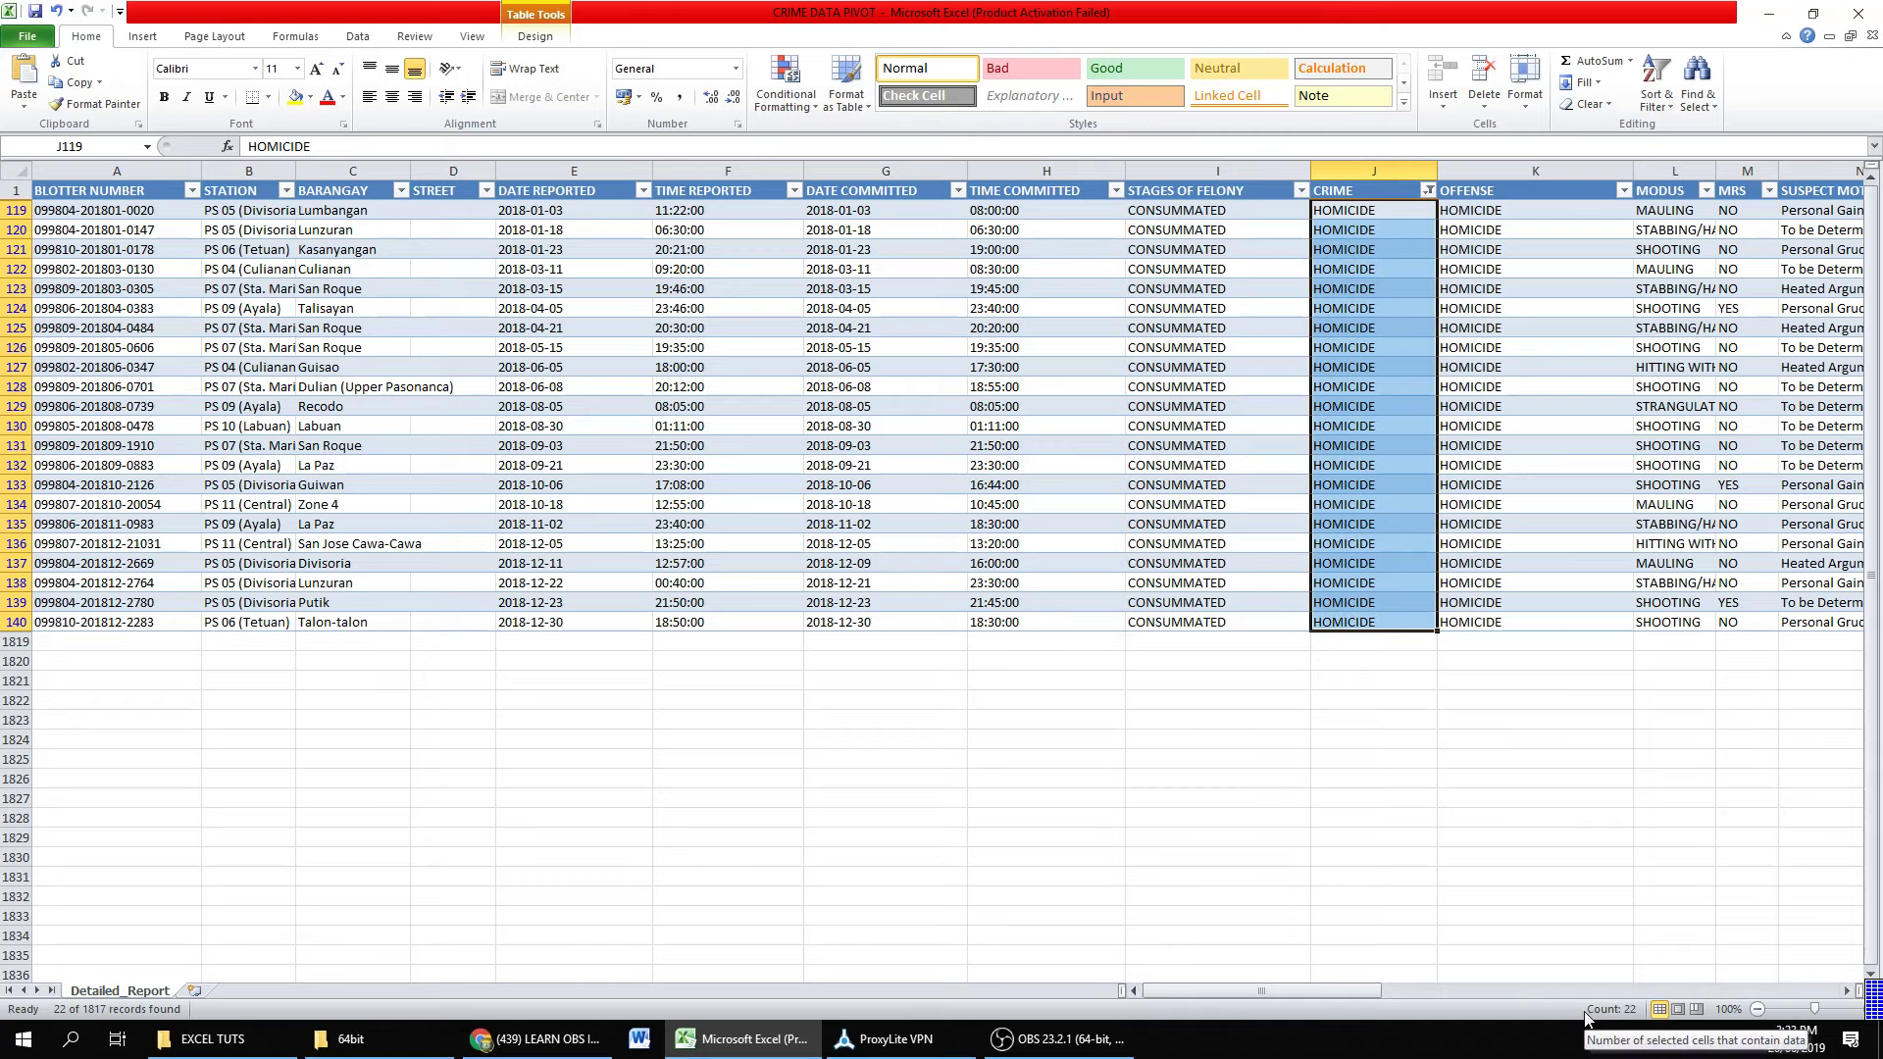
click(1452, 757)
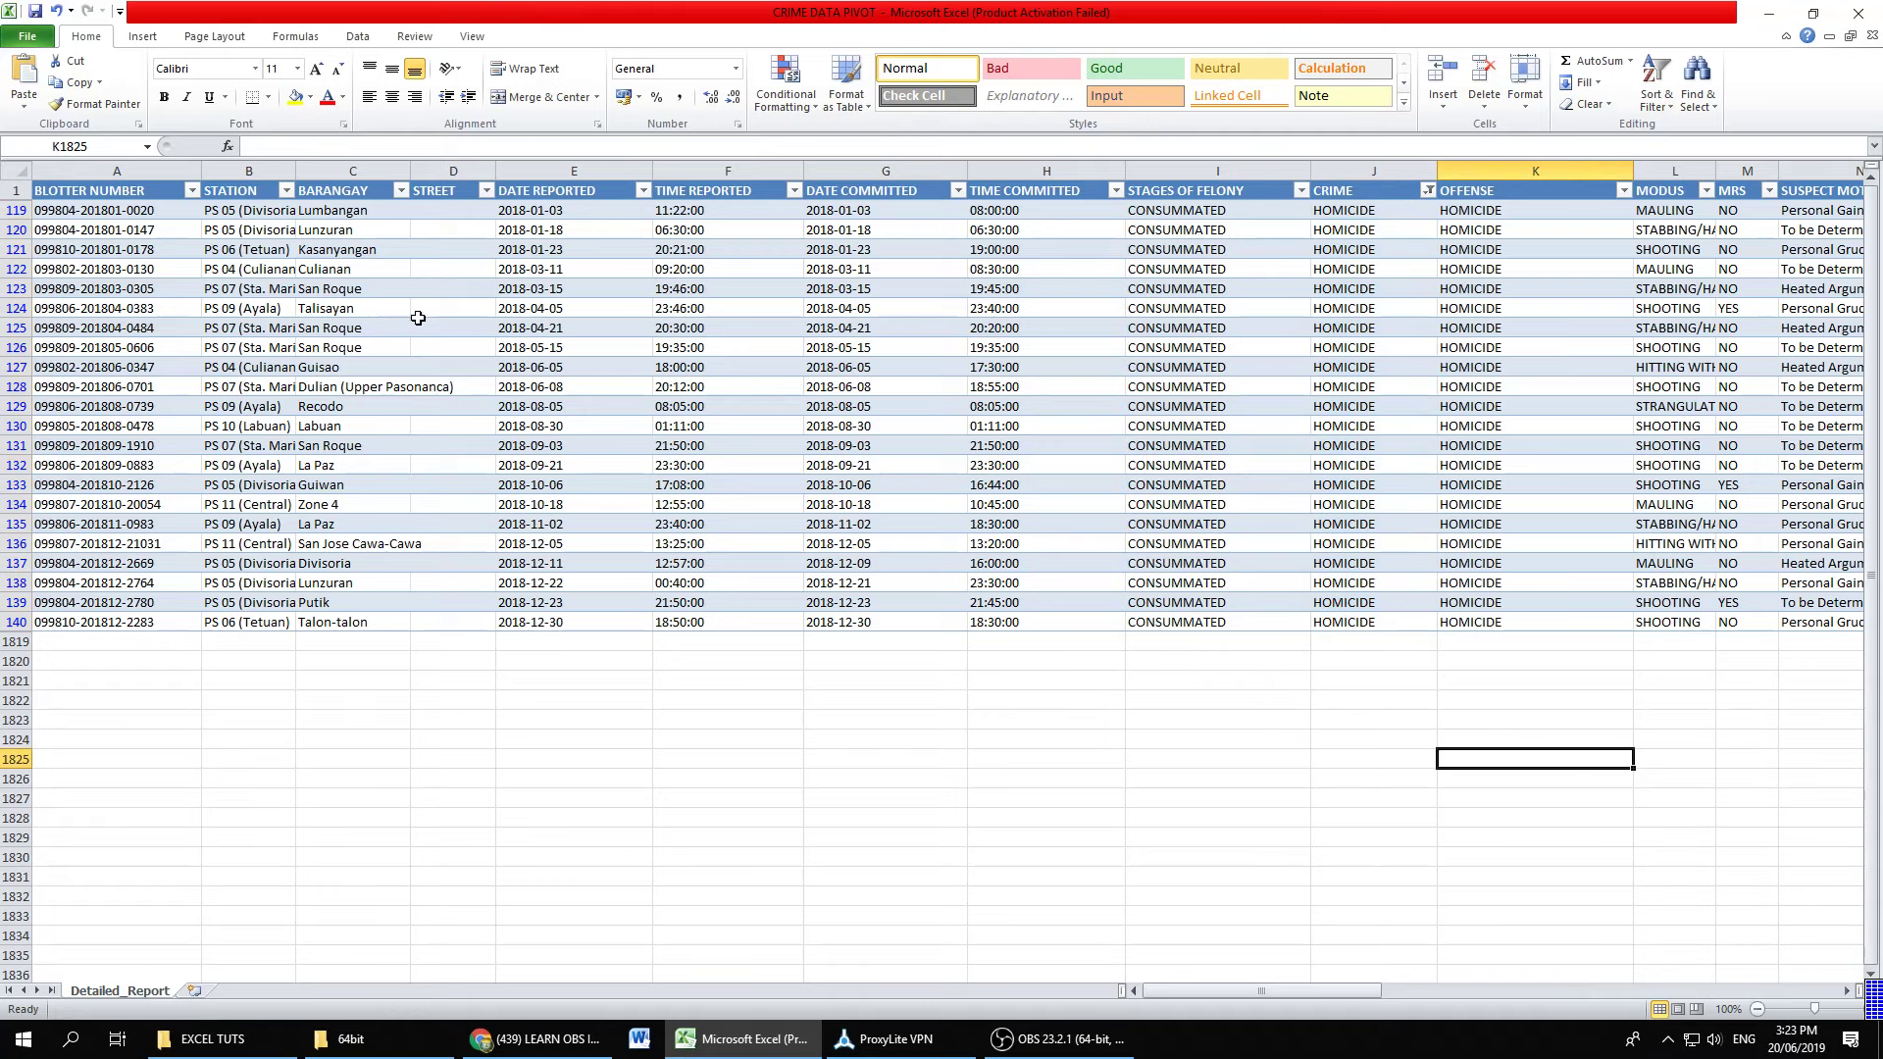
click(1427, 191)
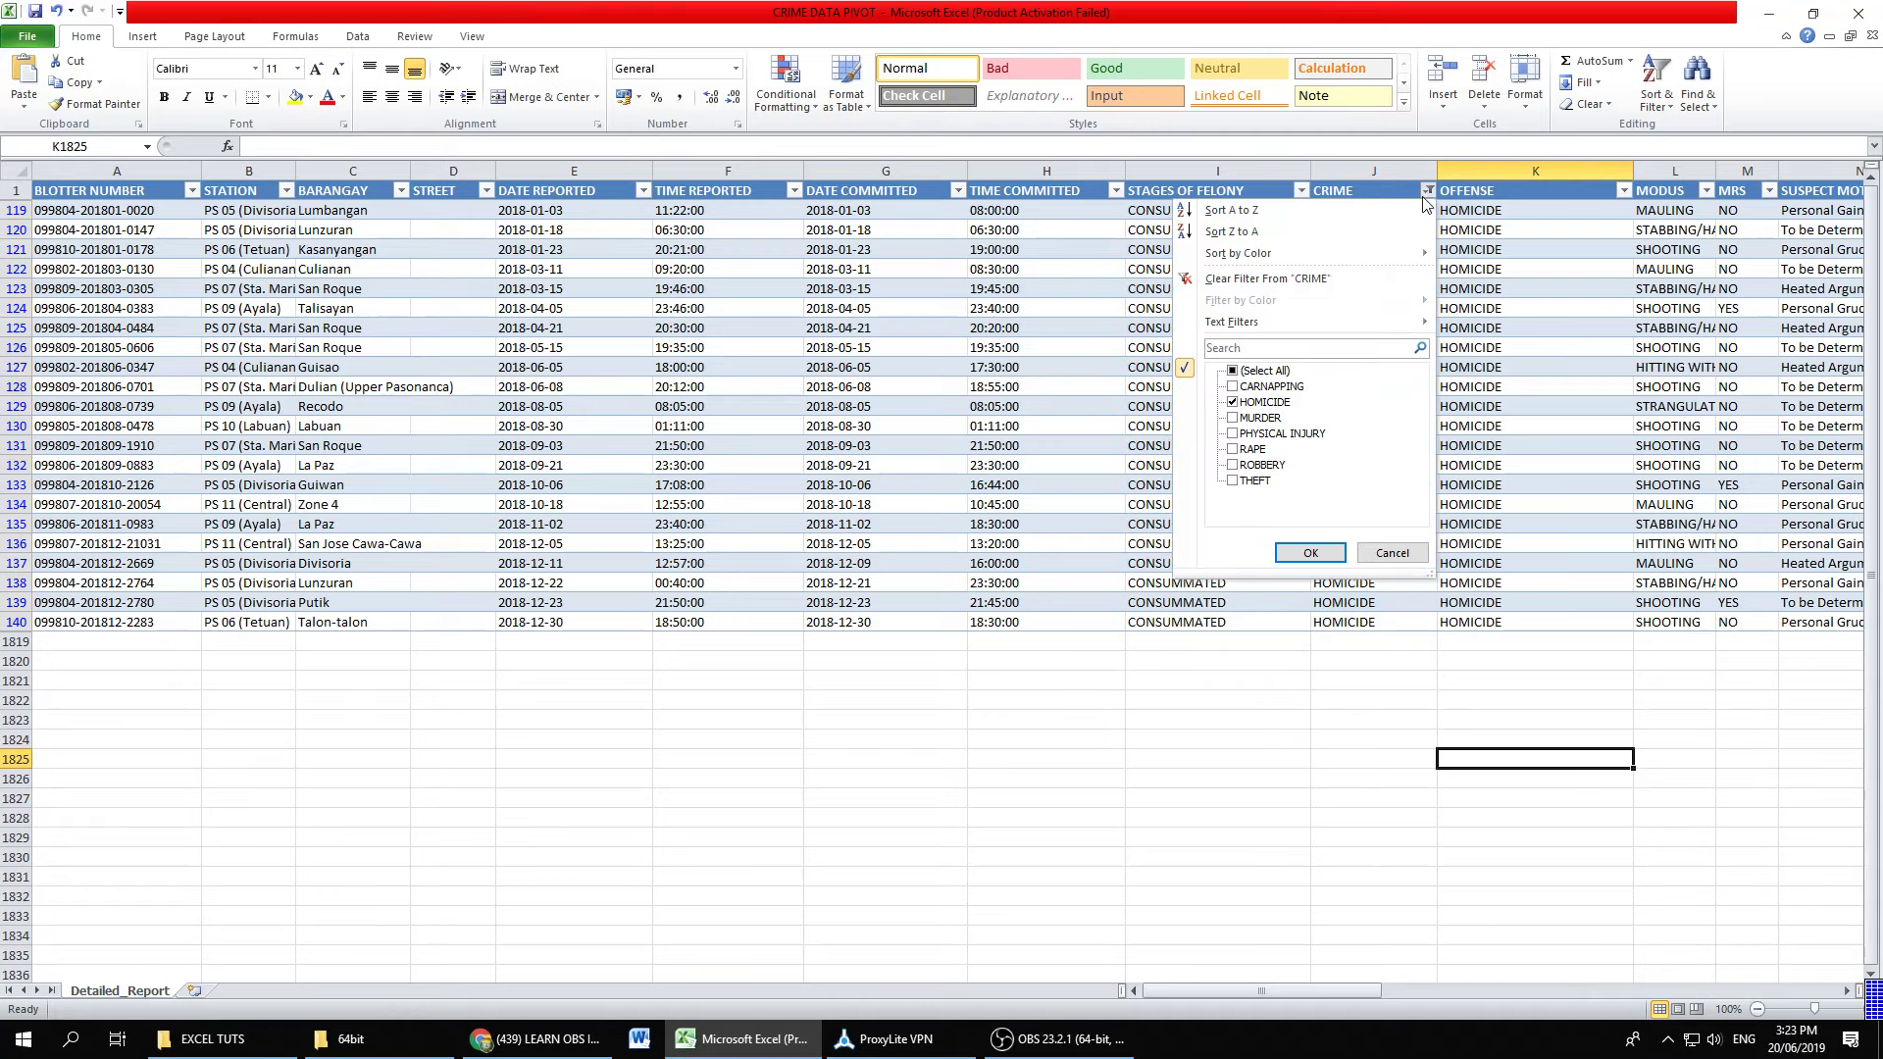
click(1233, 373)
click(1310, 552)
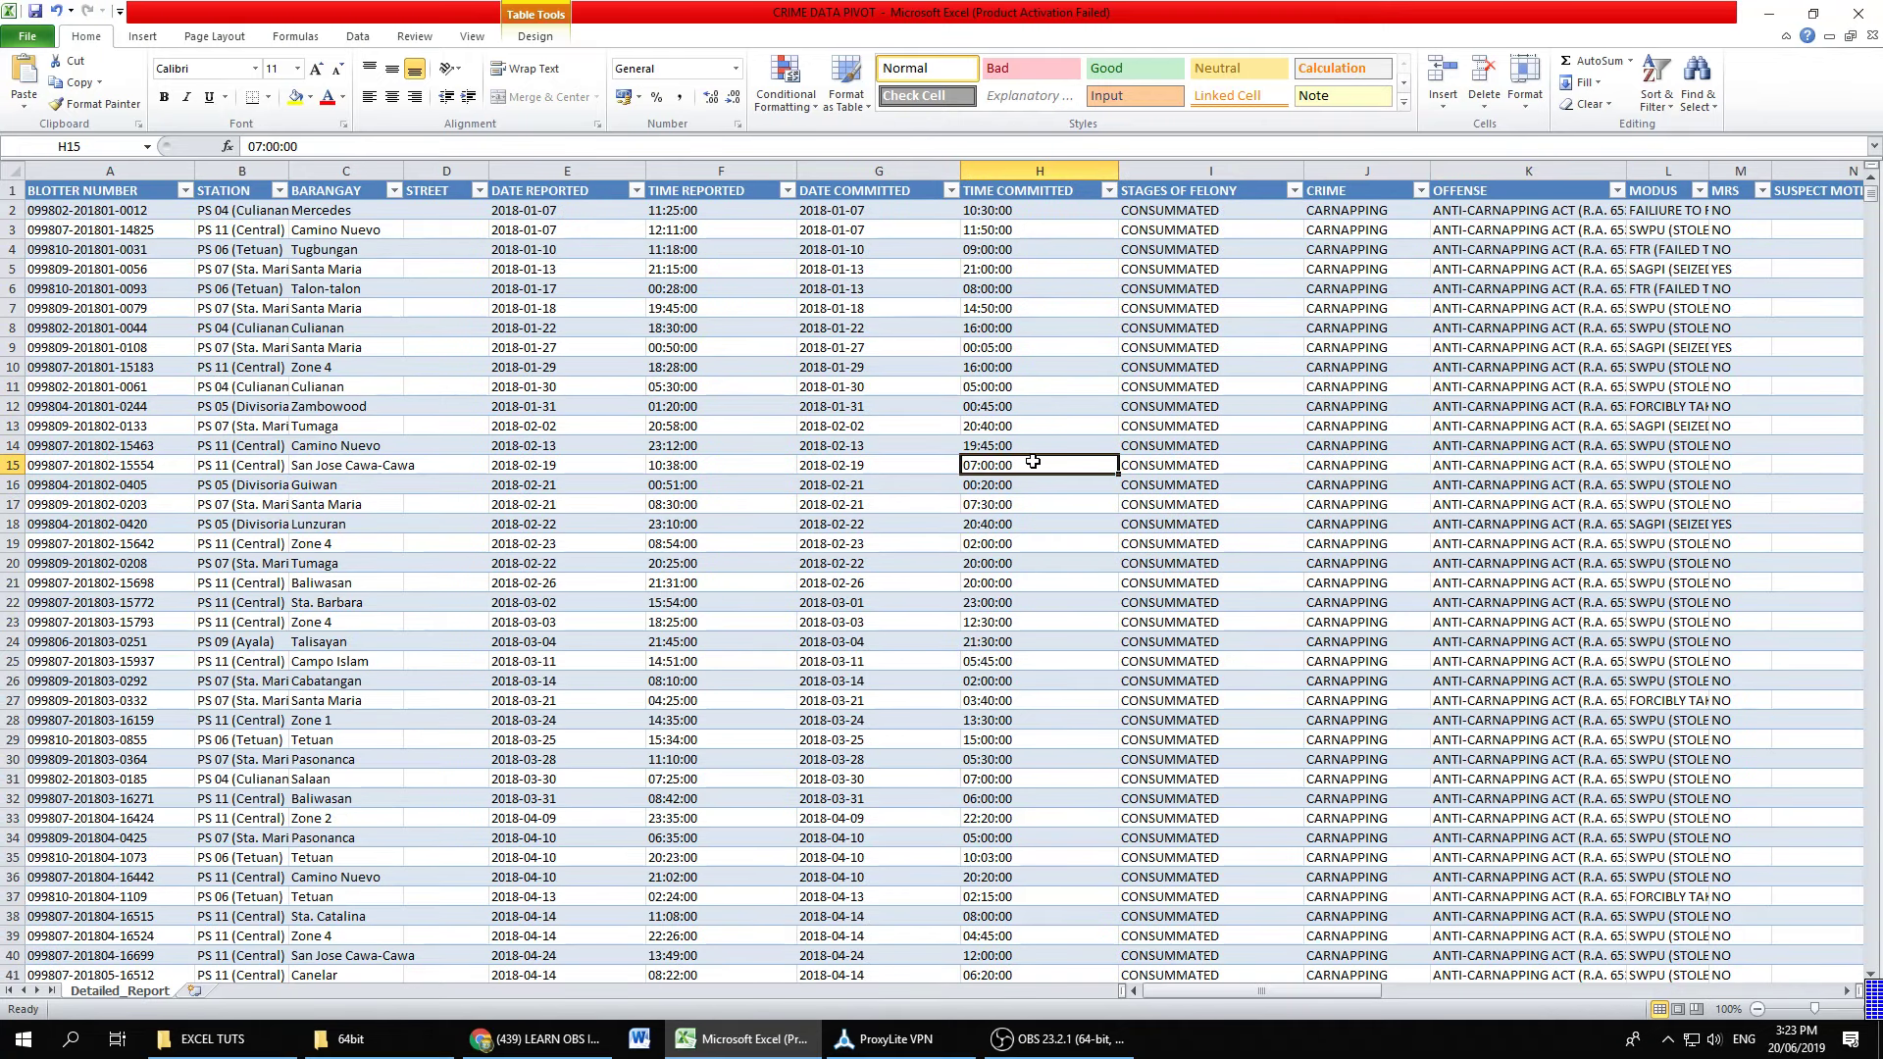
Step: Insert a new table column before CRIME and head it MONTH
right_click(1367, 171)
text(MONTH)
key(Return)
click(1083, 213)
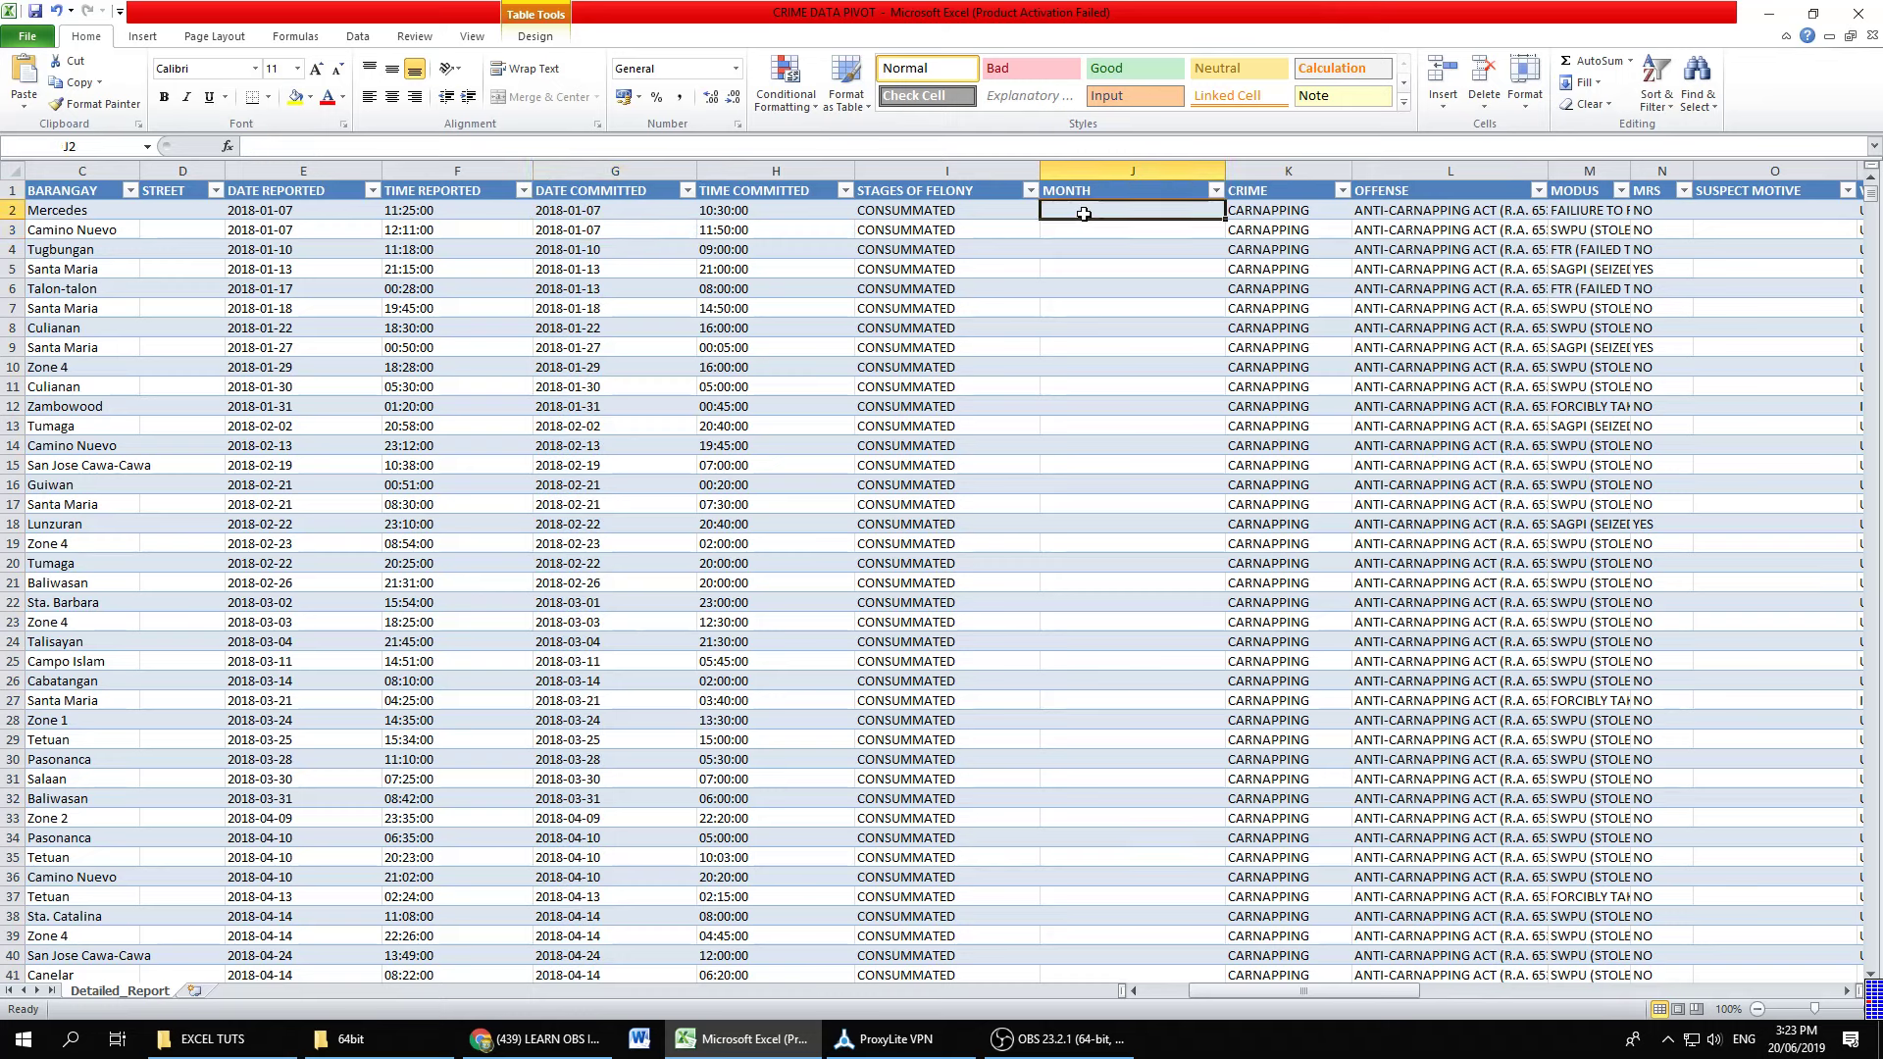
Step: Enter =TEXT([@[DATE COMMITTED]],"MMMM") in J2 so MONTH fills with month names
text(=TE)
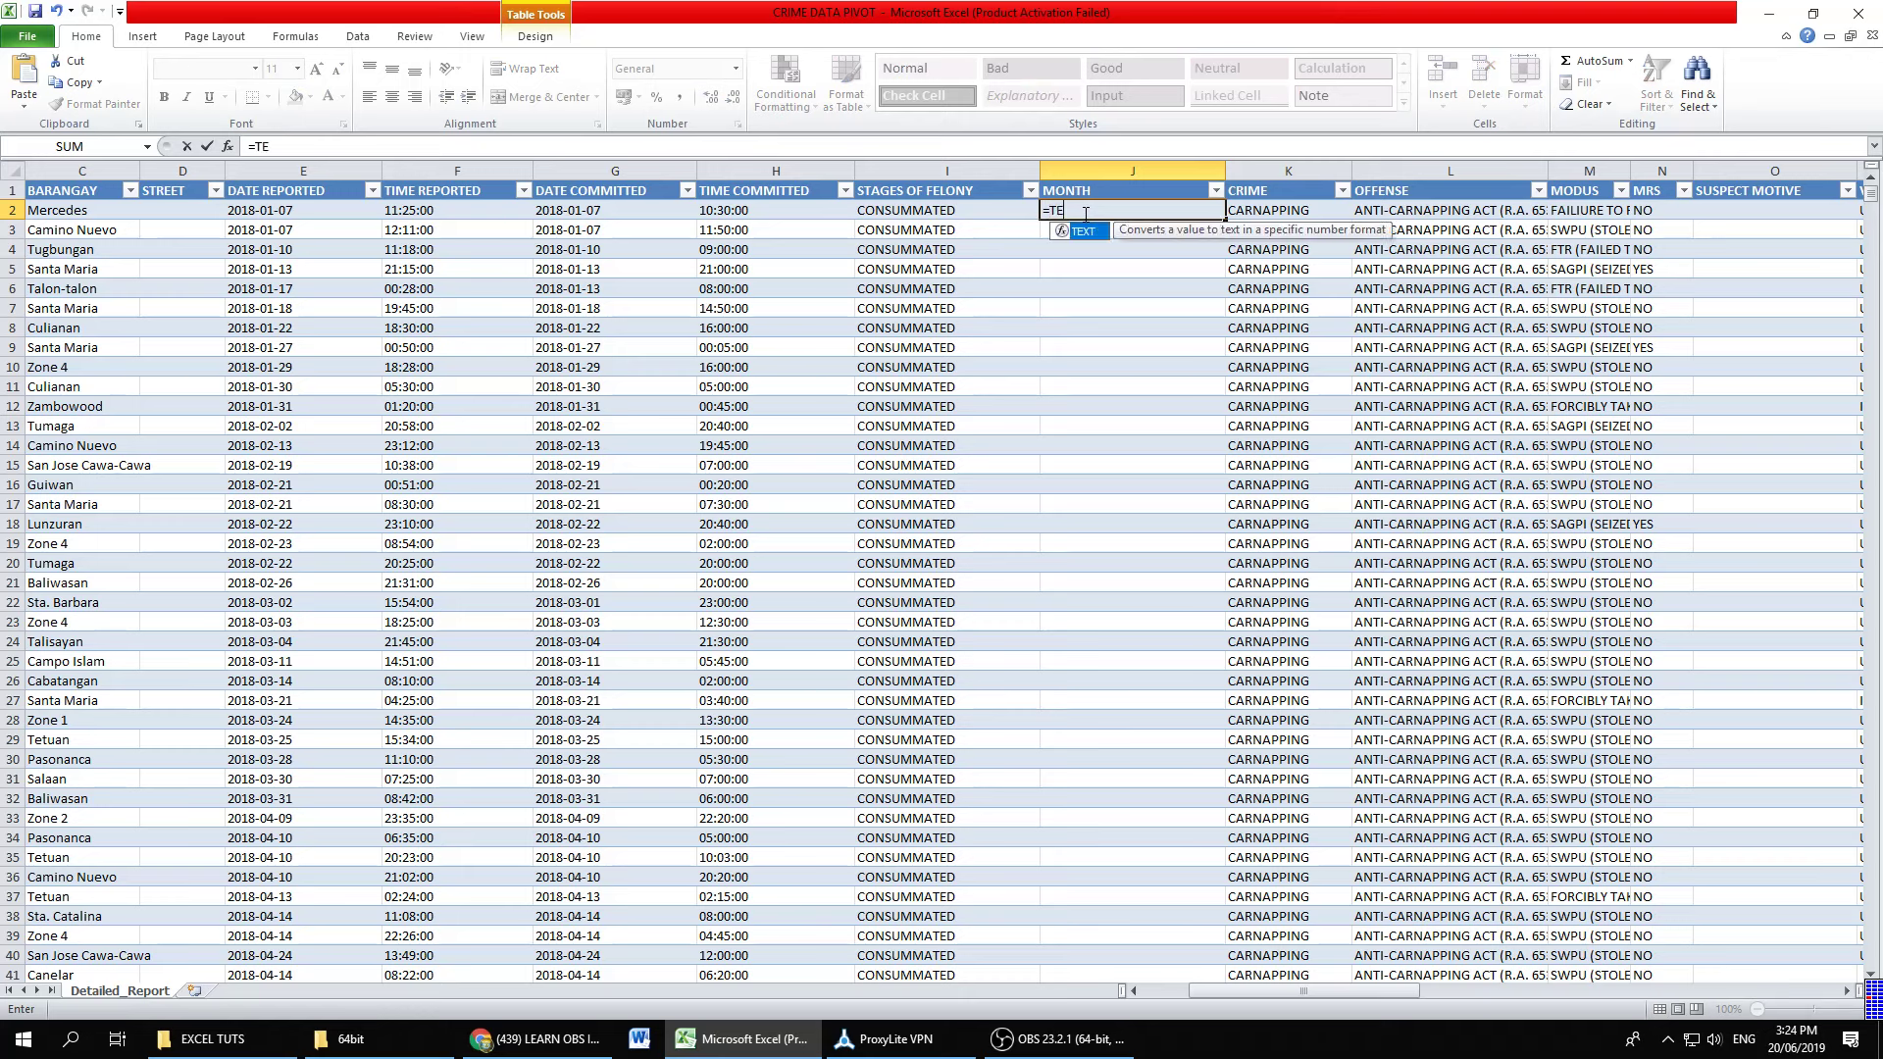
text(XT()
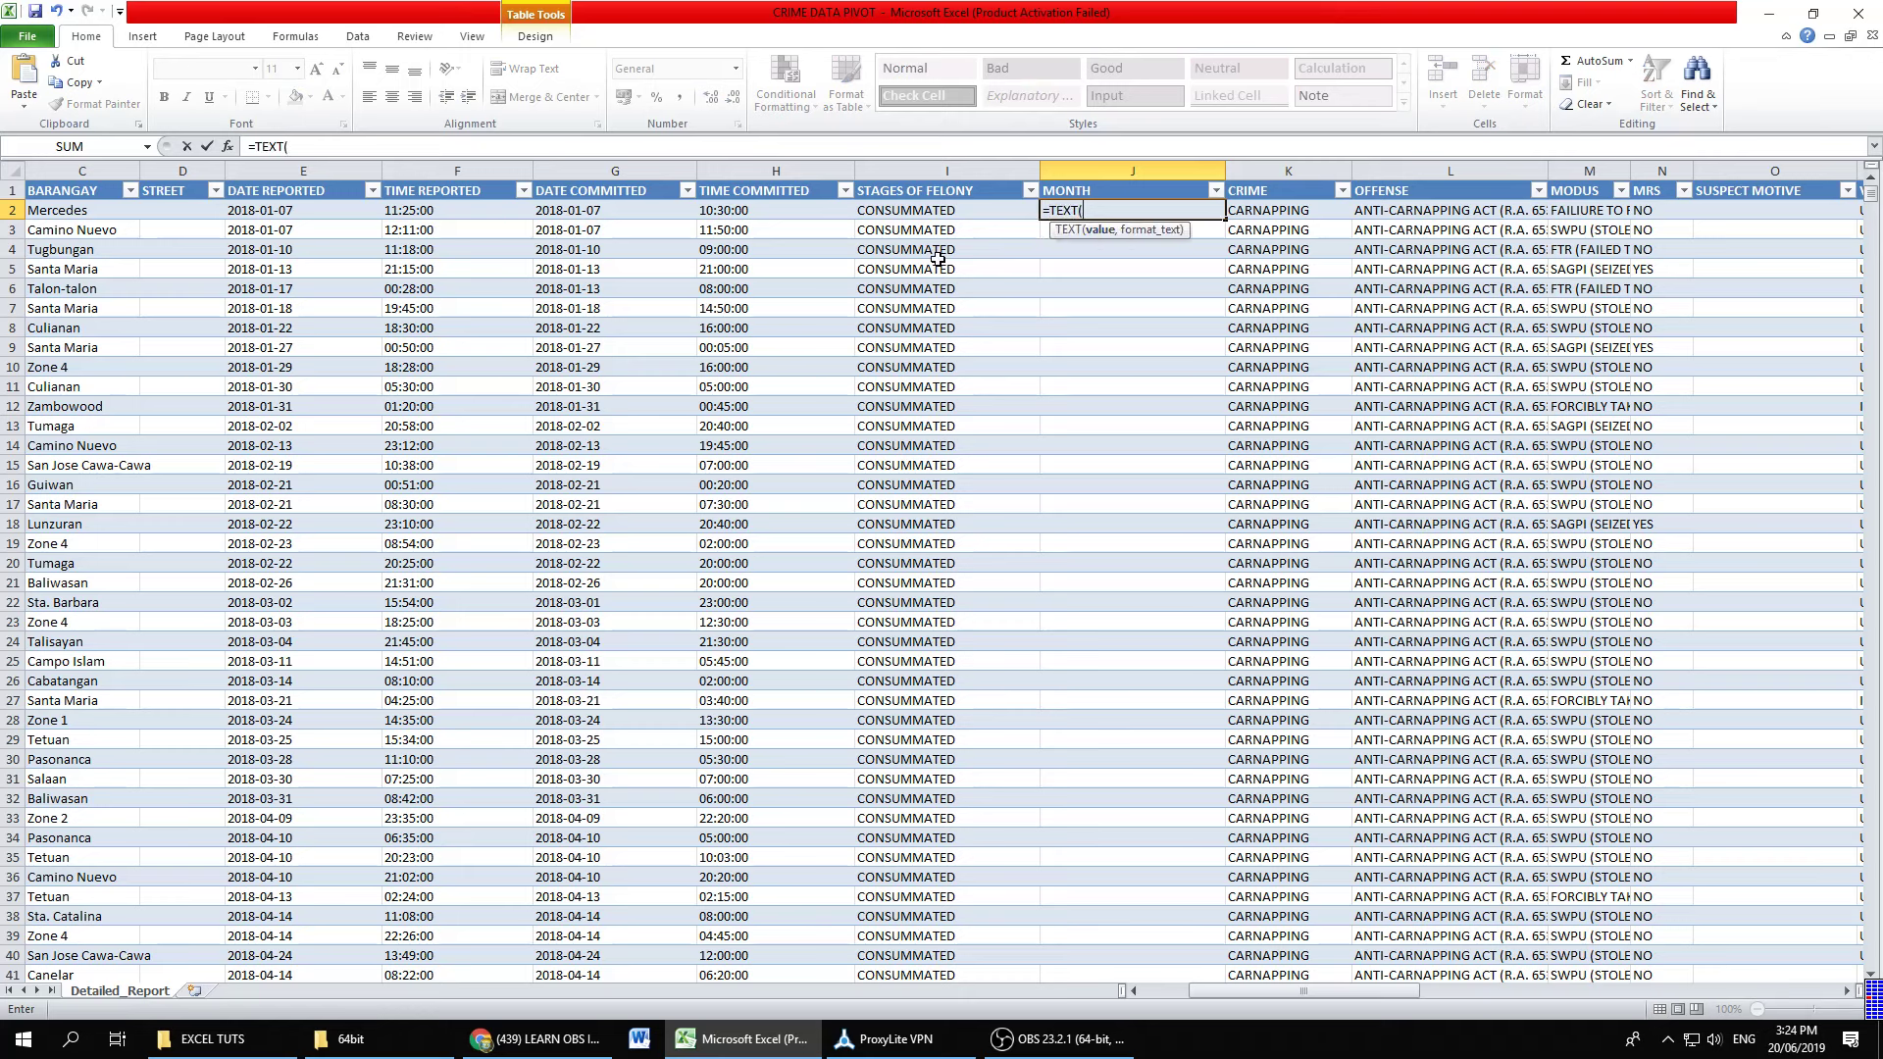
click(646, 212)
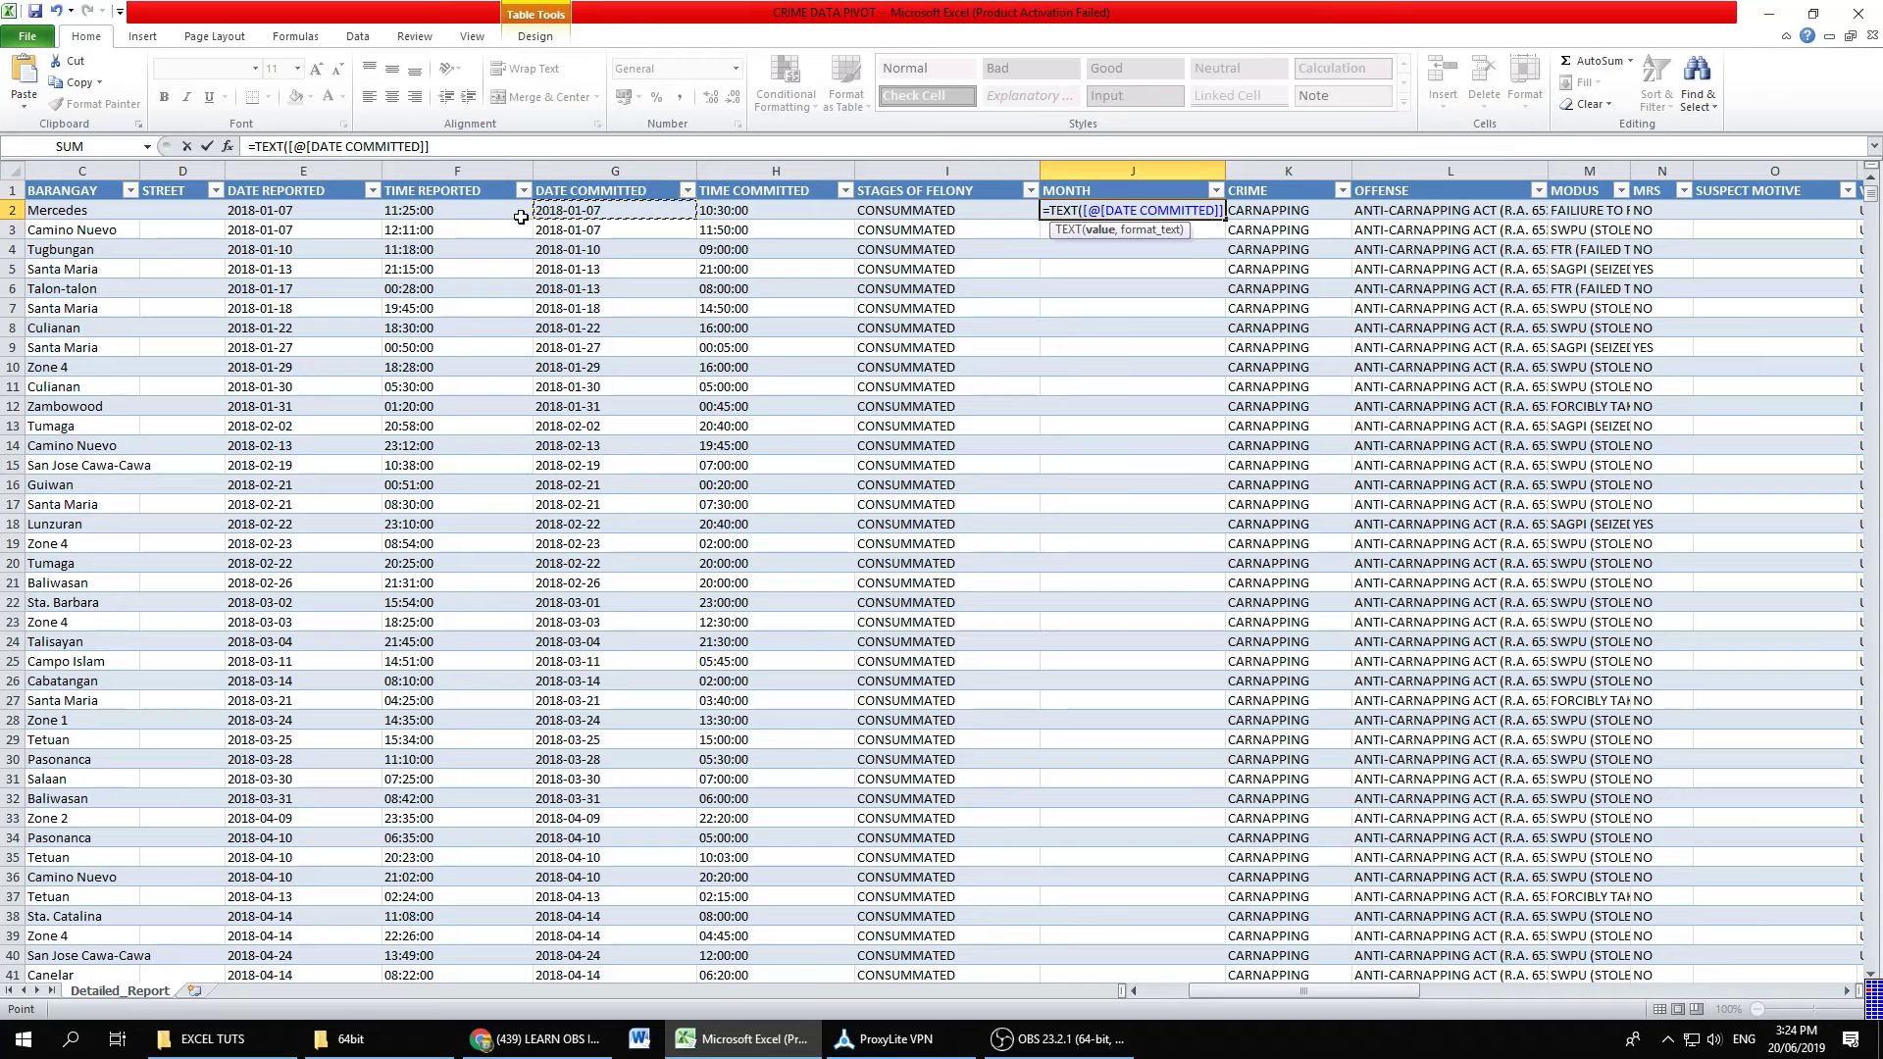
click(440, 146)
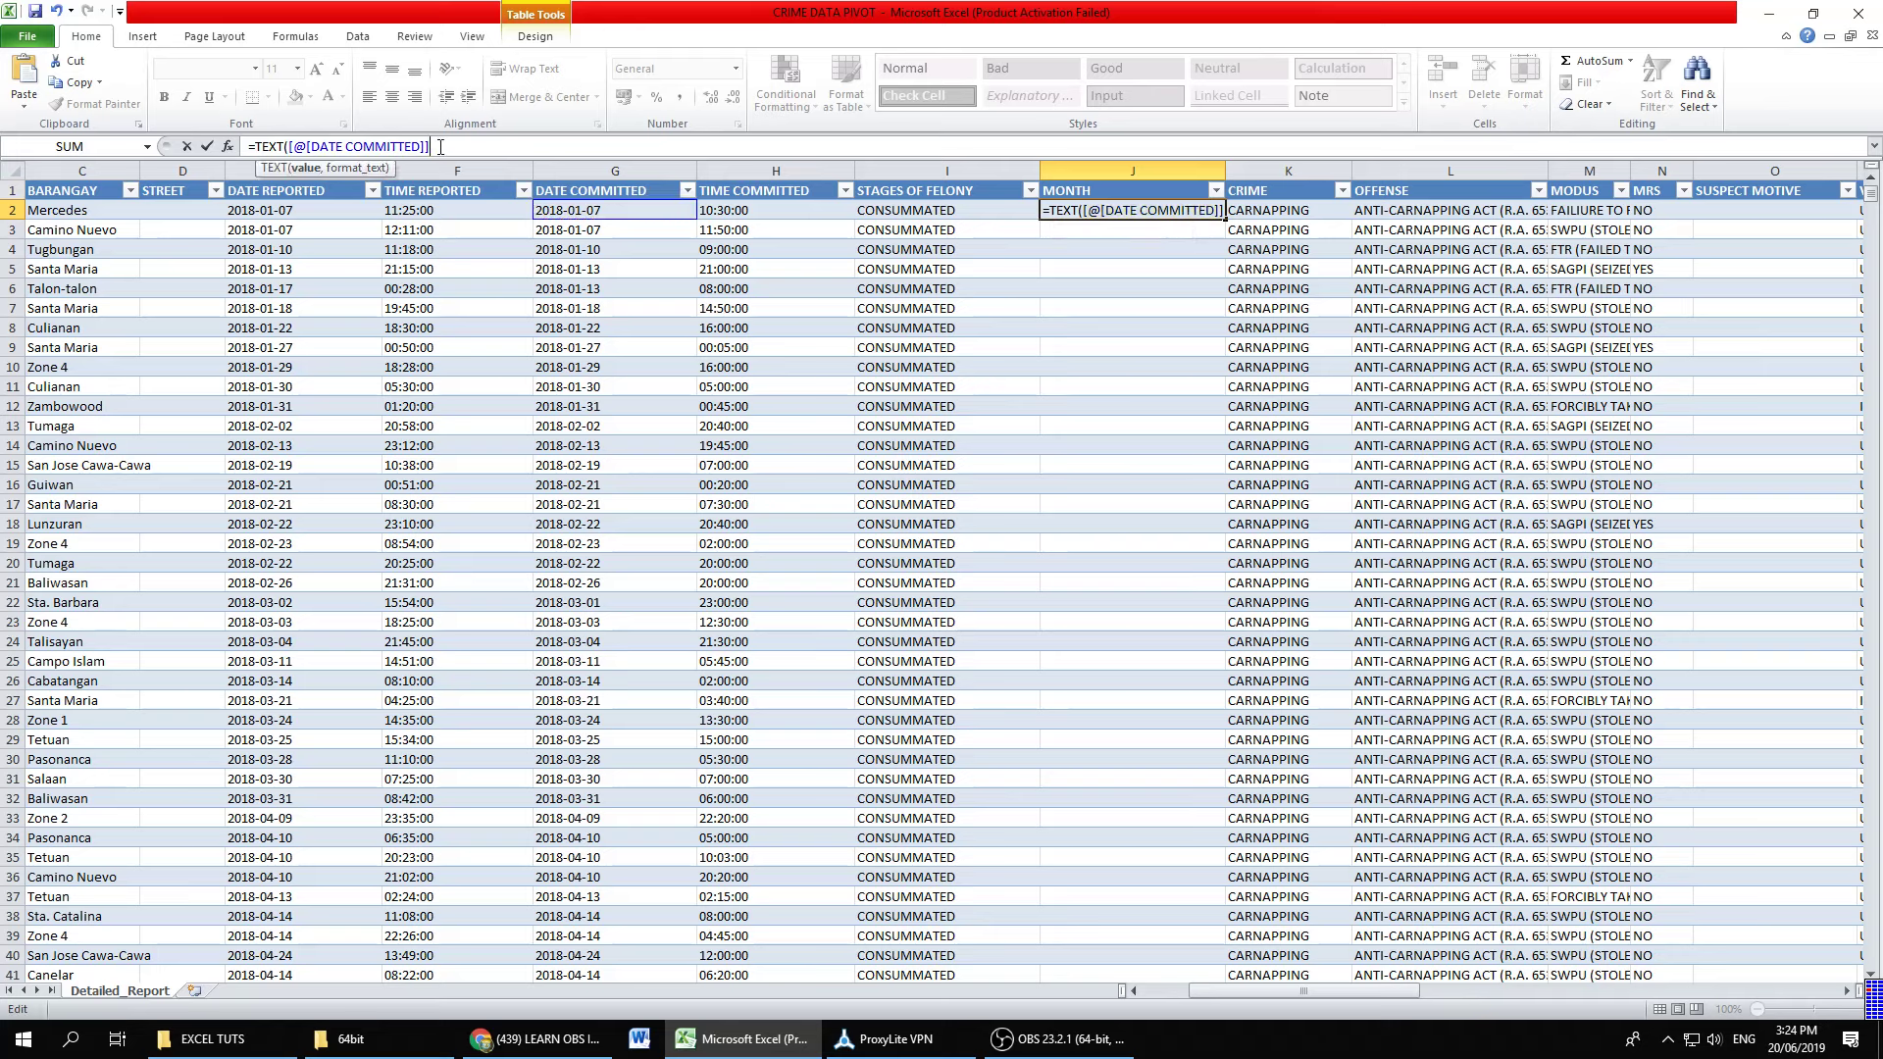
text(,")
text(MMMM)
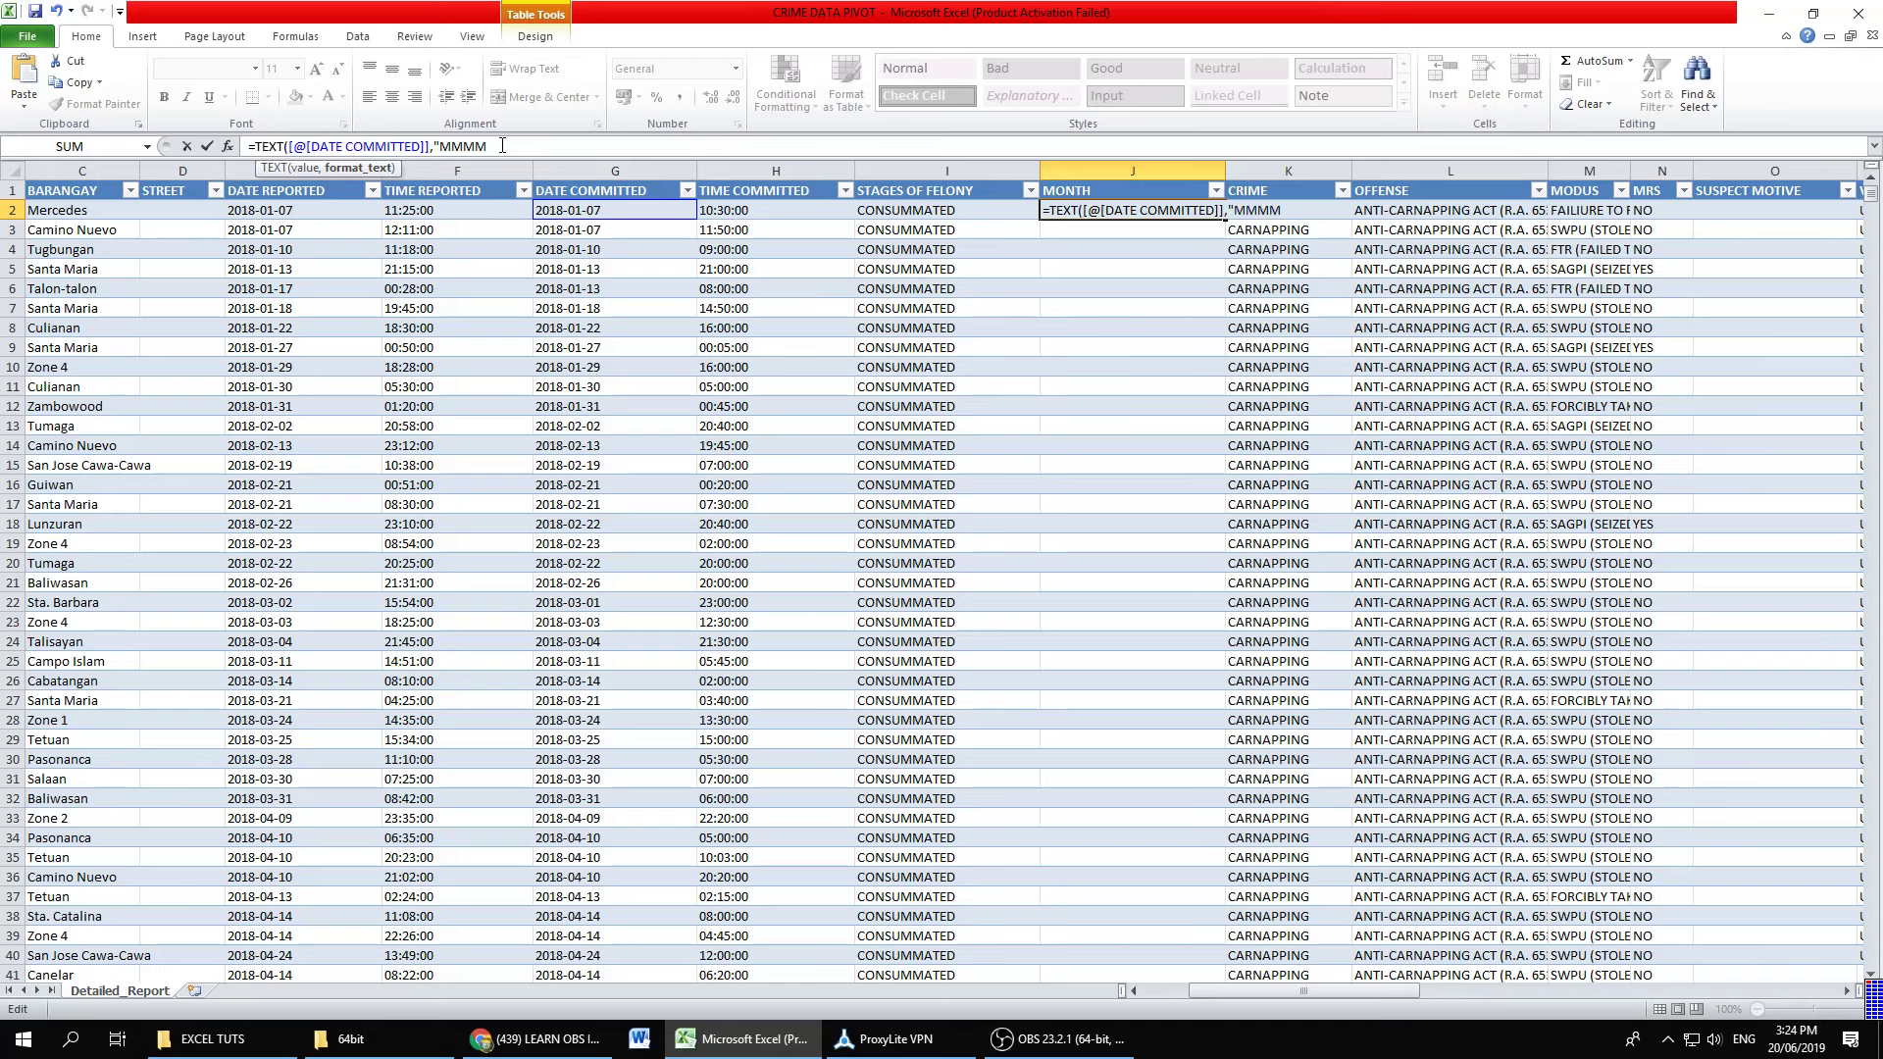
text(")
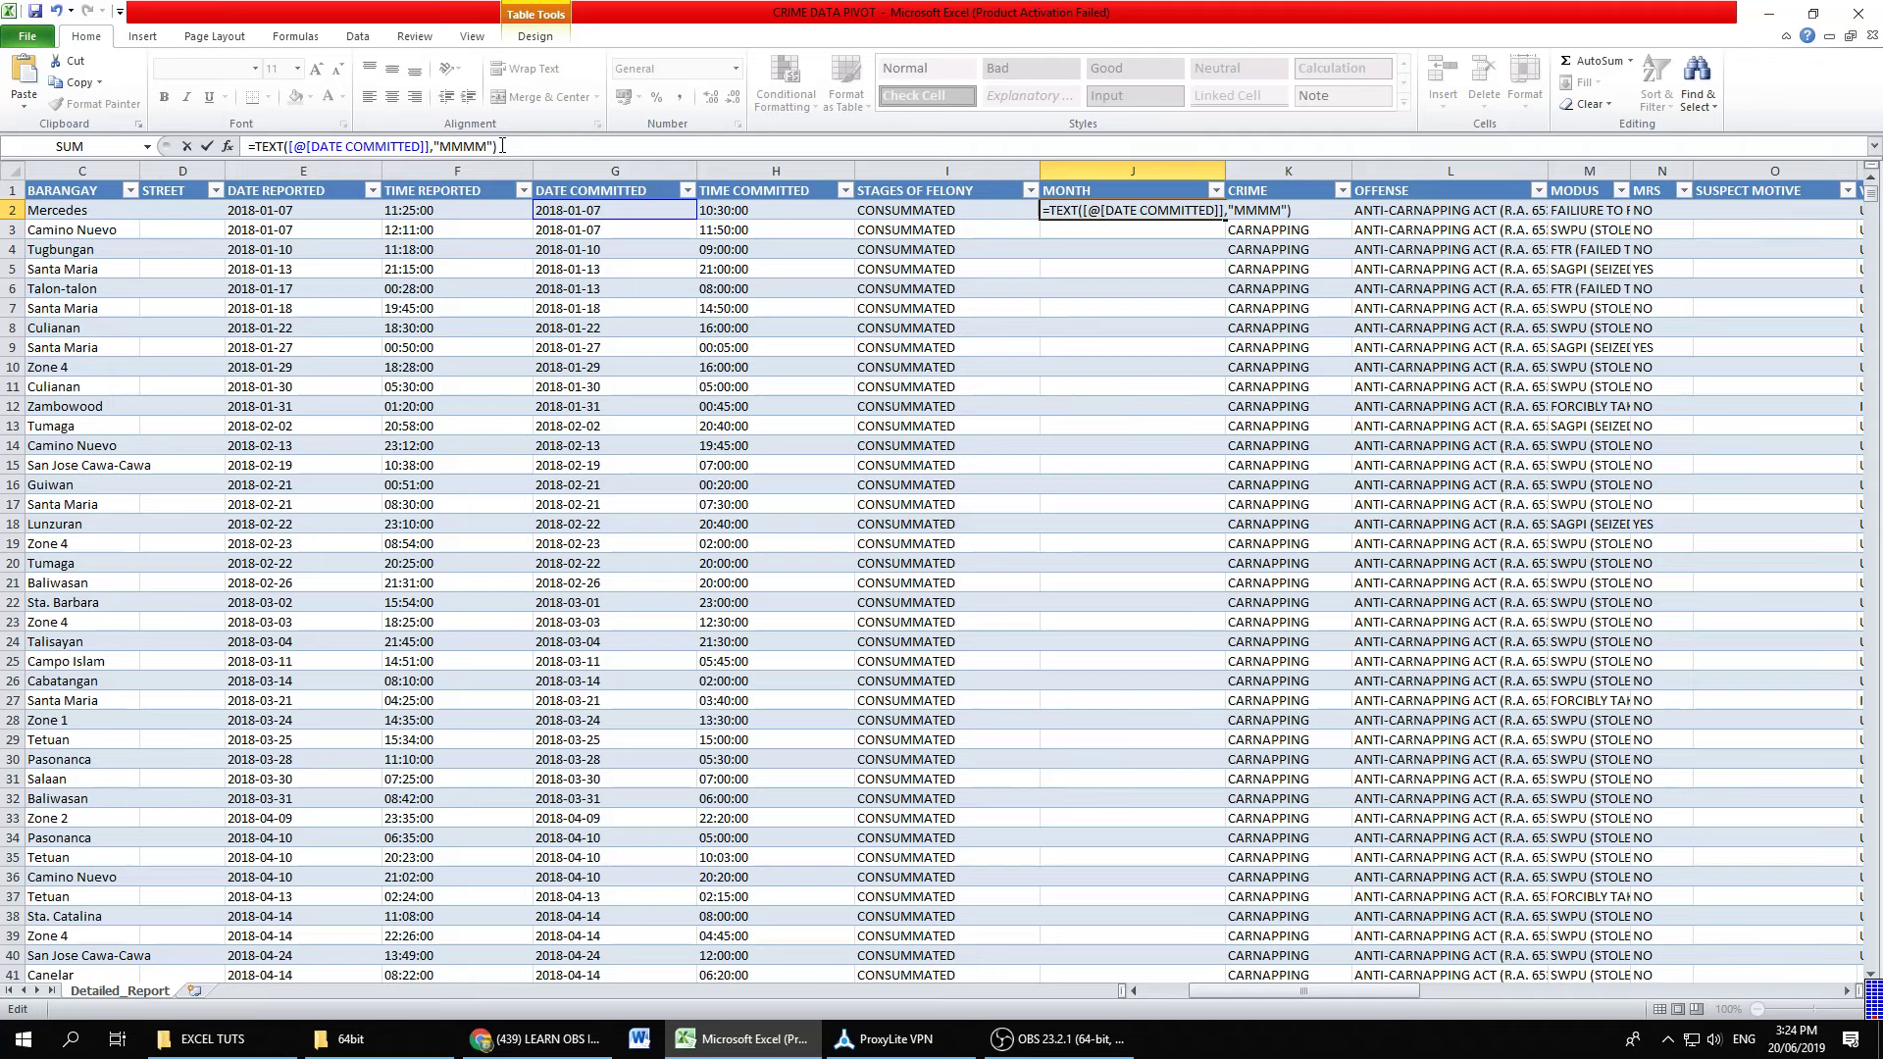
key(Return)
Step: Review the month results and the MONTH filter list, leaving the filter unchanged
drag(1140, 212, 1148, 461)
click(1083, 639)
click(1128, 365)
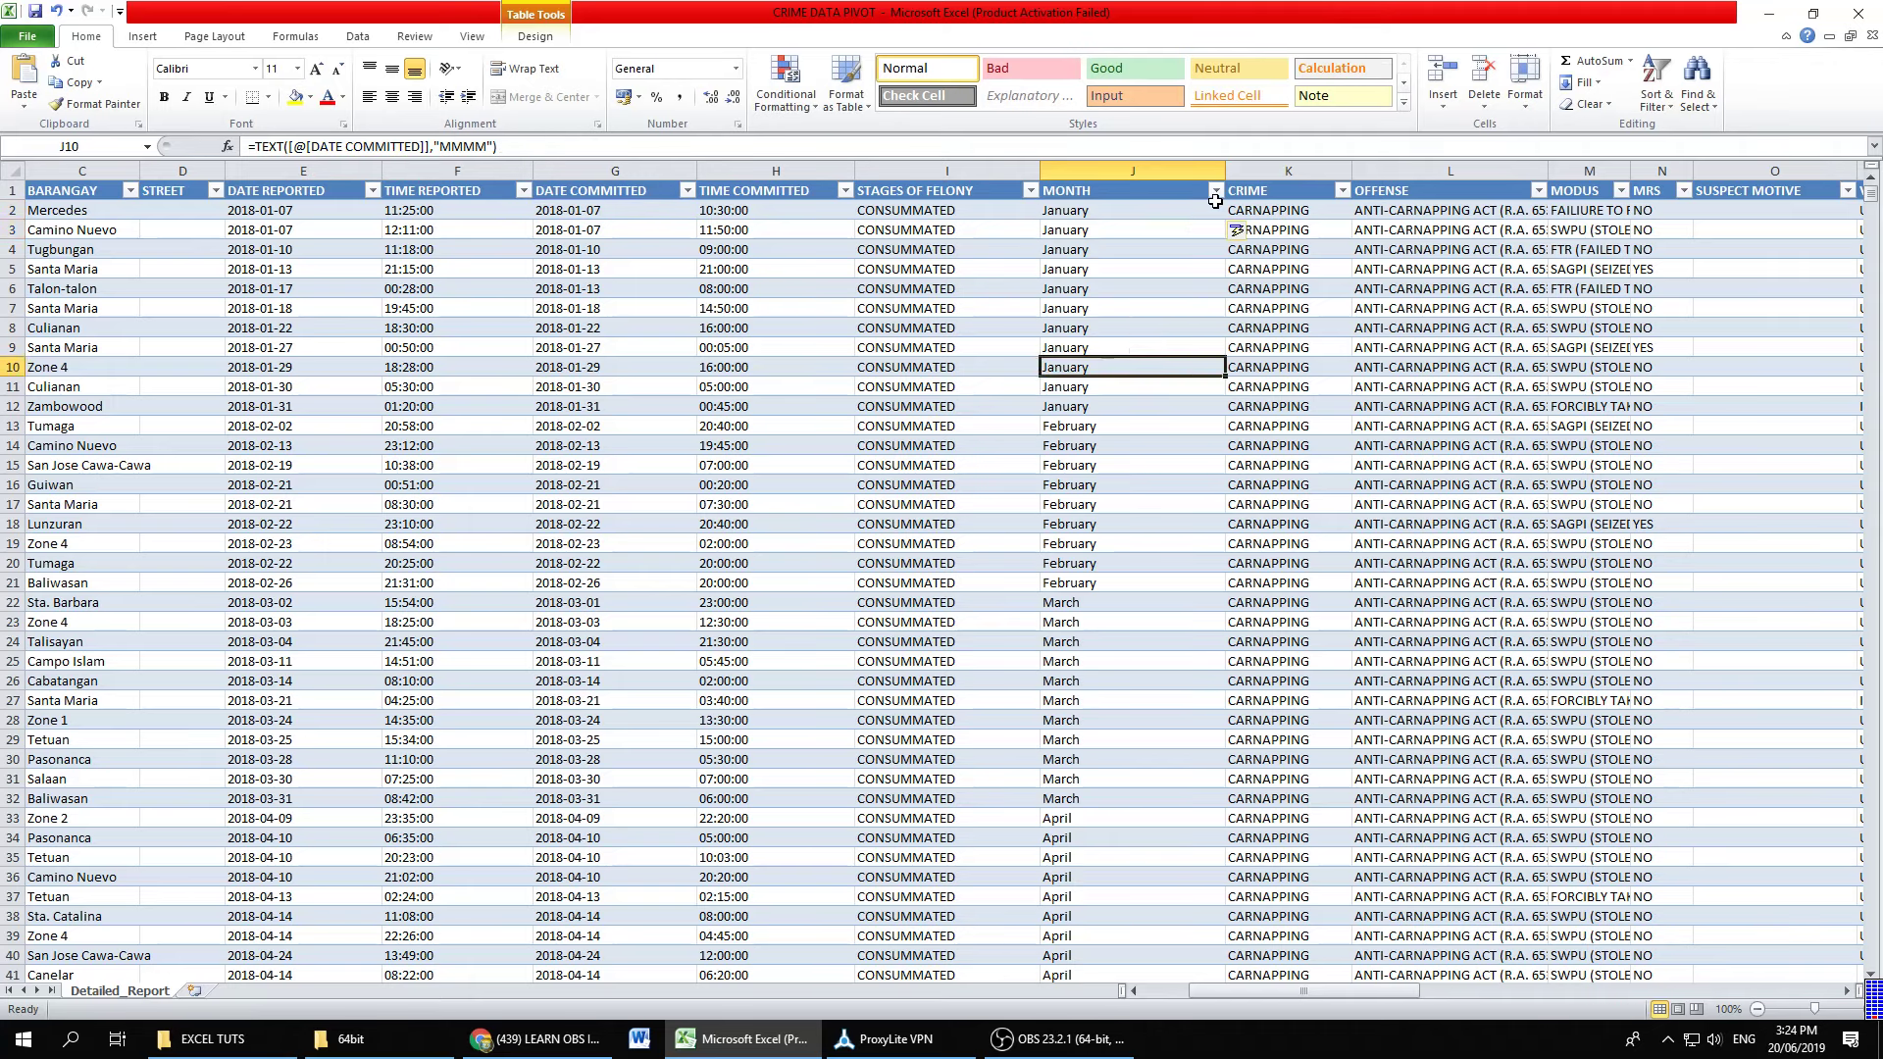
click(1215, 193)
mouse_move(1209, 404)
mouse_down()
mouse_move(1211, 461)
mouse_move(1210, 402)
mouse_up()
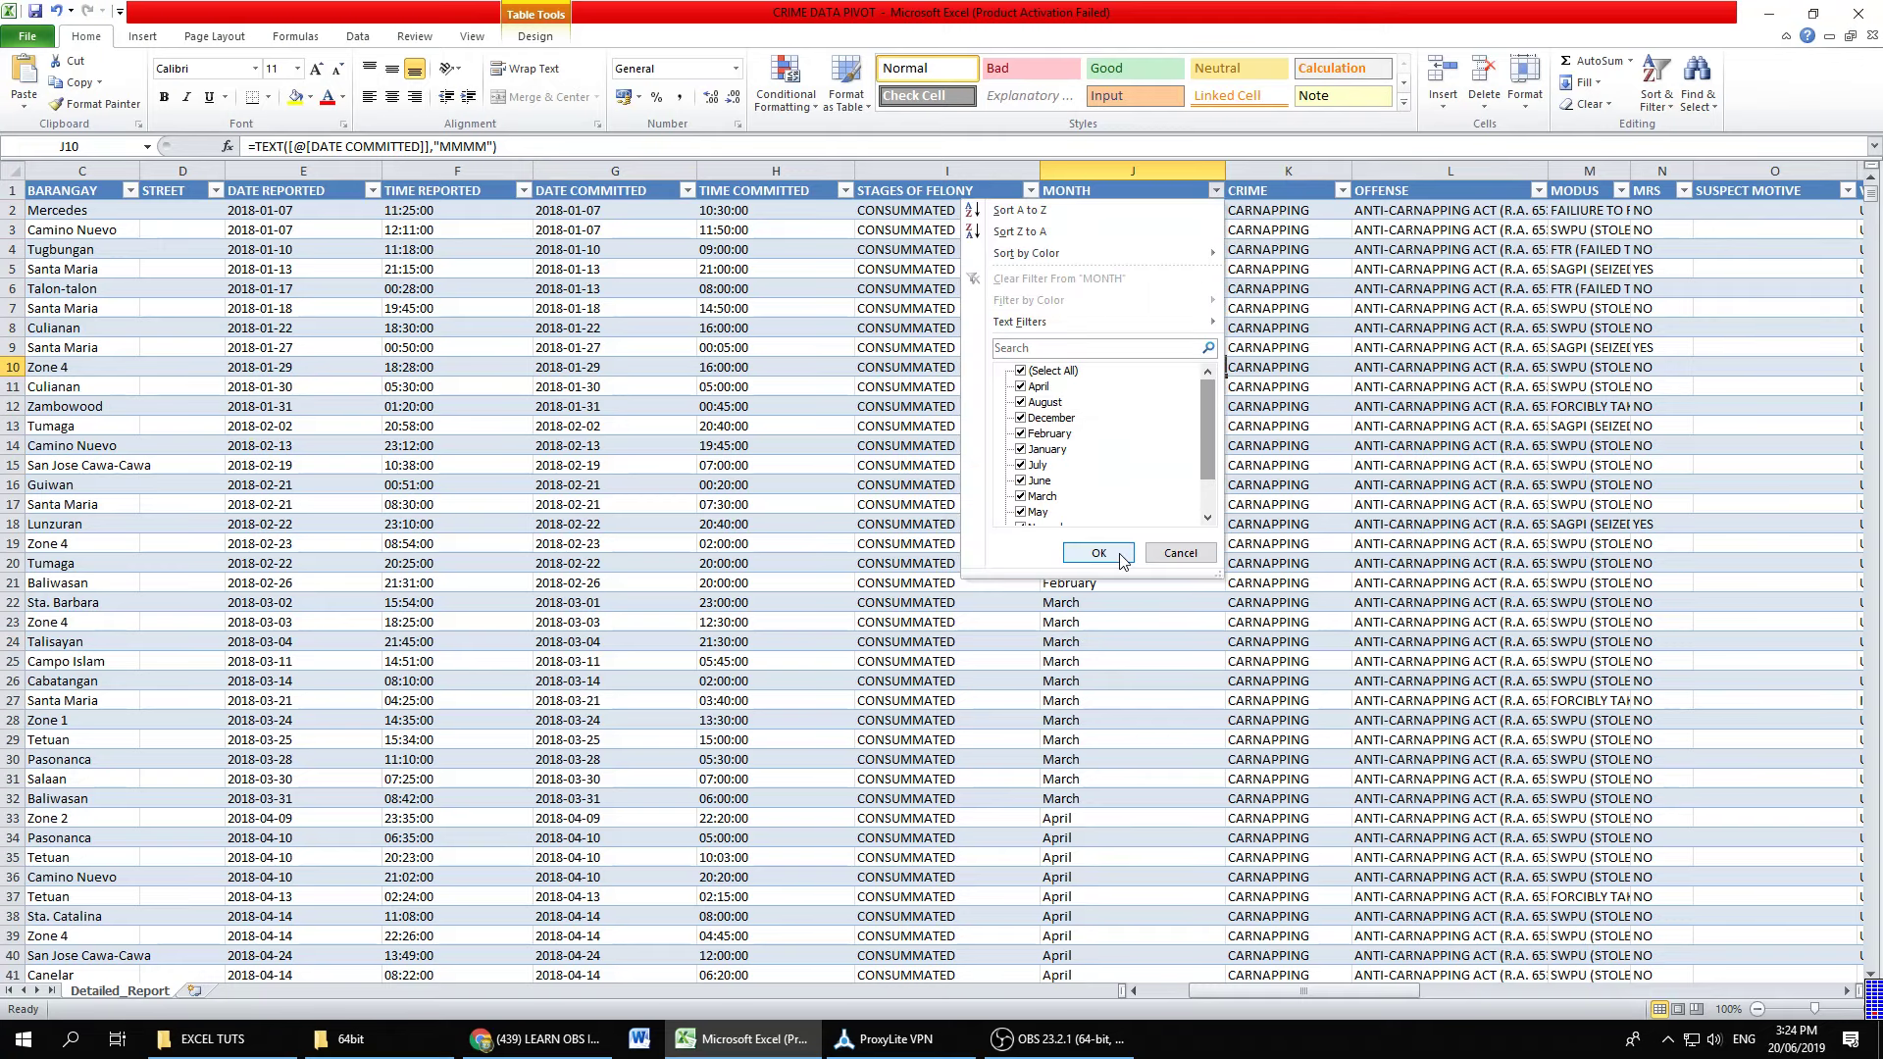
click(1098, 553)
click(1128, 504)
scroll(1128, 505, down, 14)
scroll(1128, 505, down, 5)
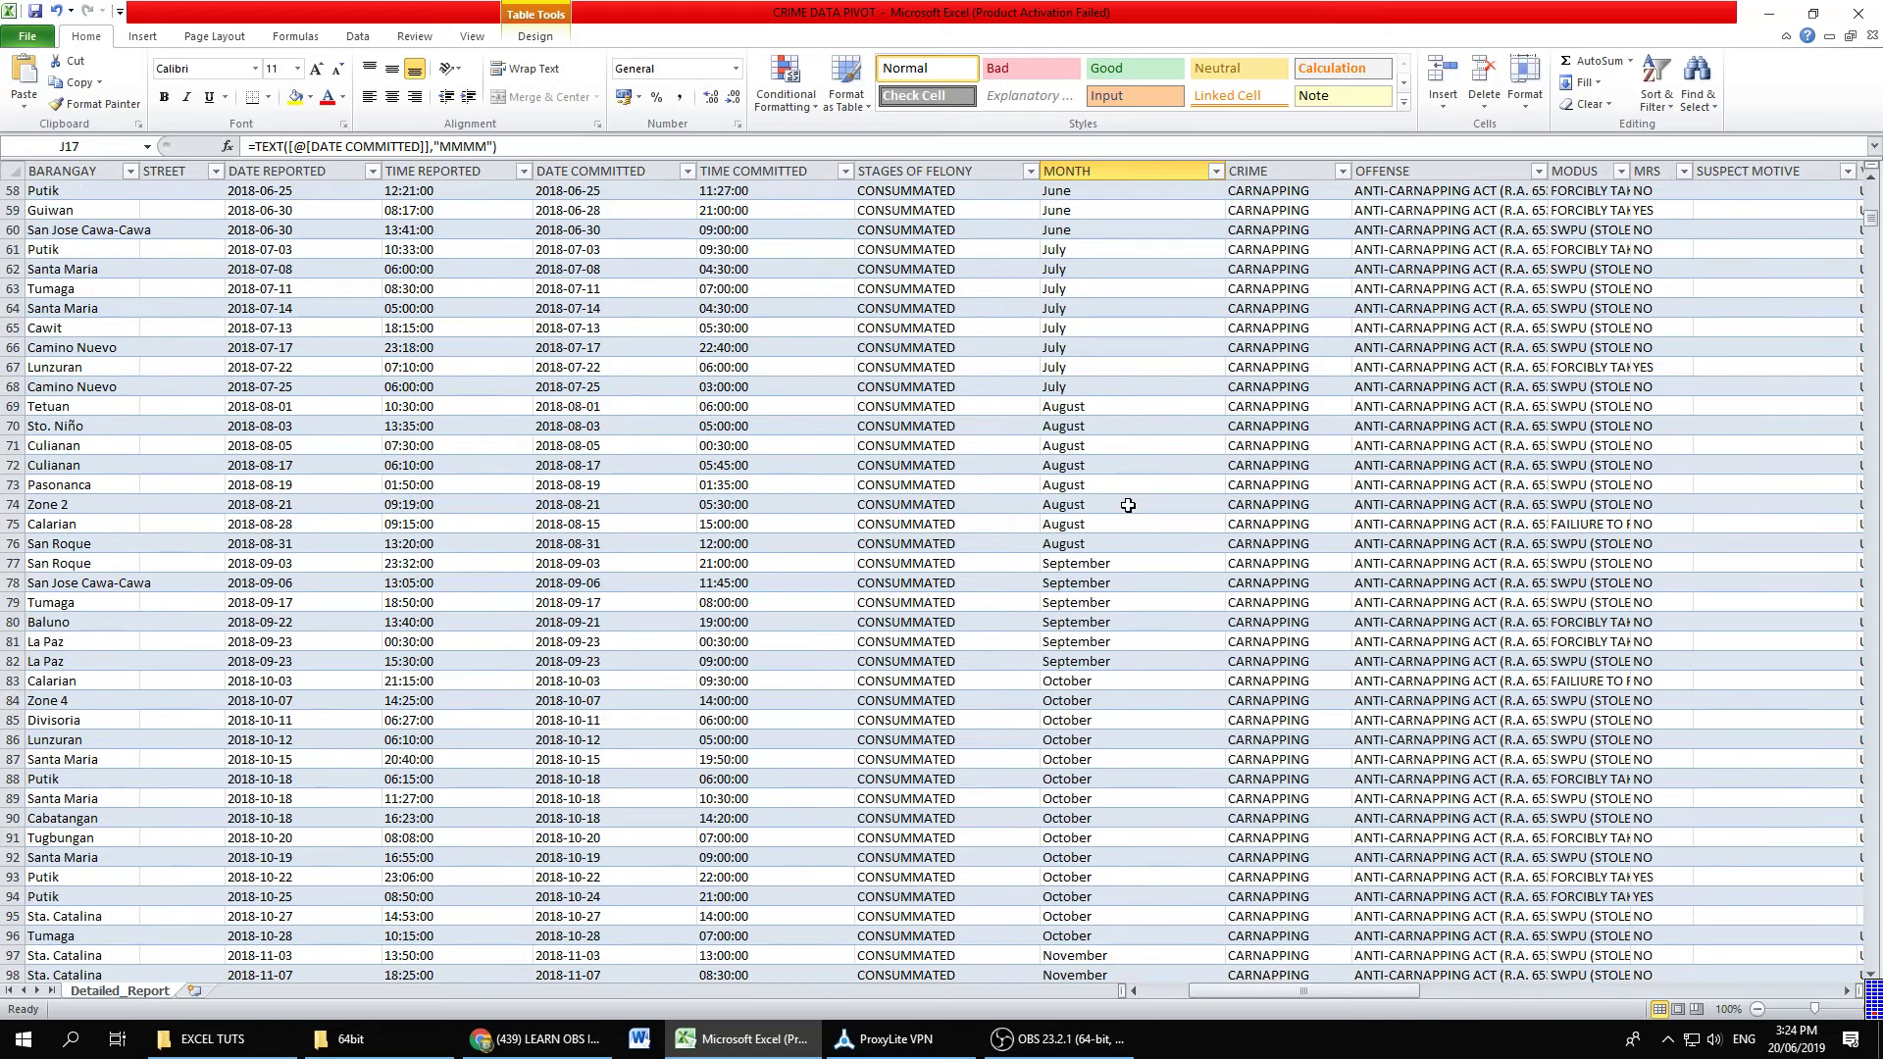
scroll(1128, 506, up, 11)
scroll(1128, 505, up, 8)
click(1145, 367)
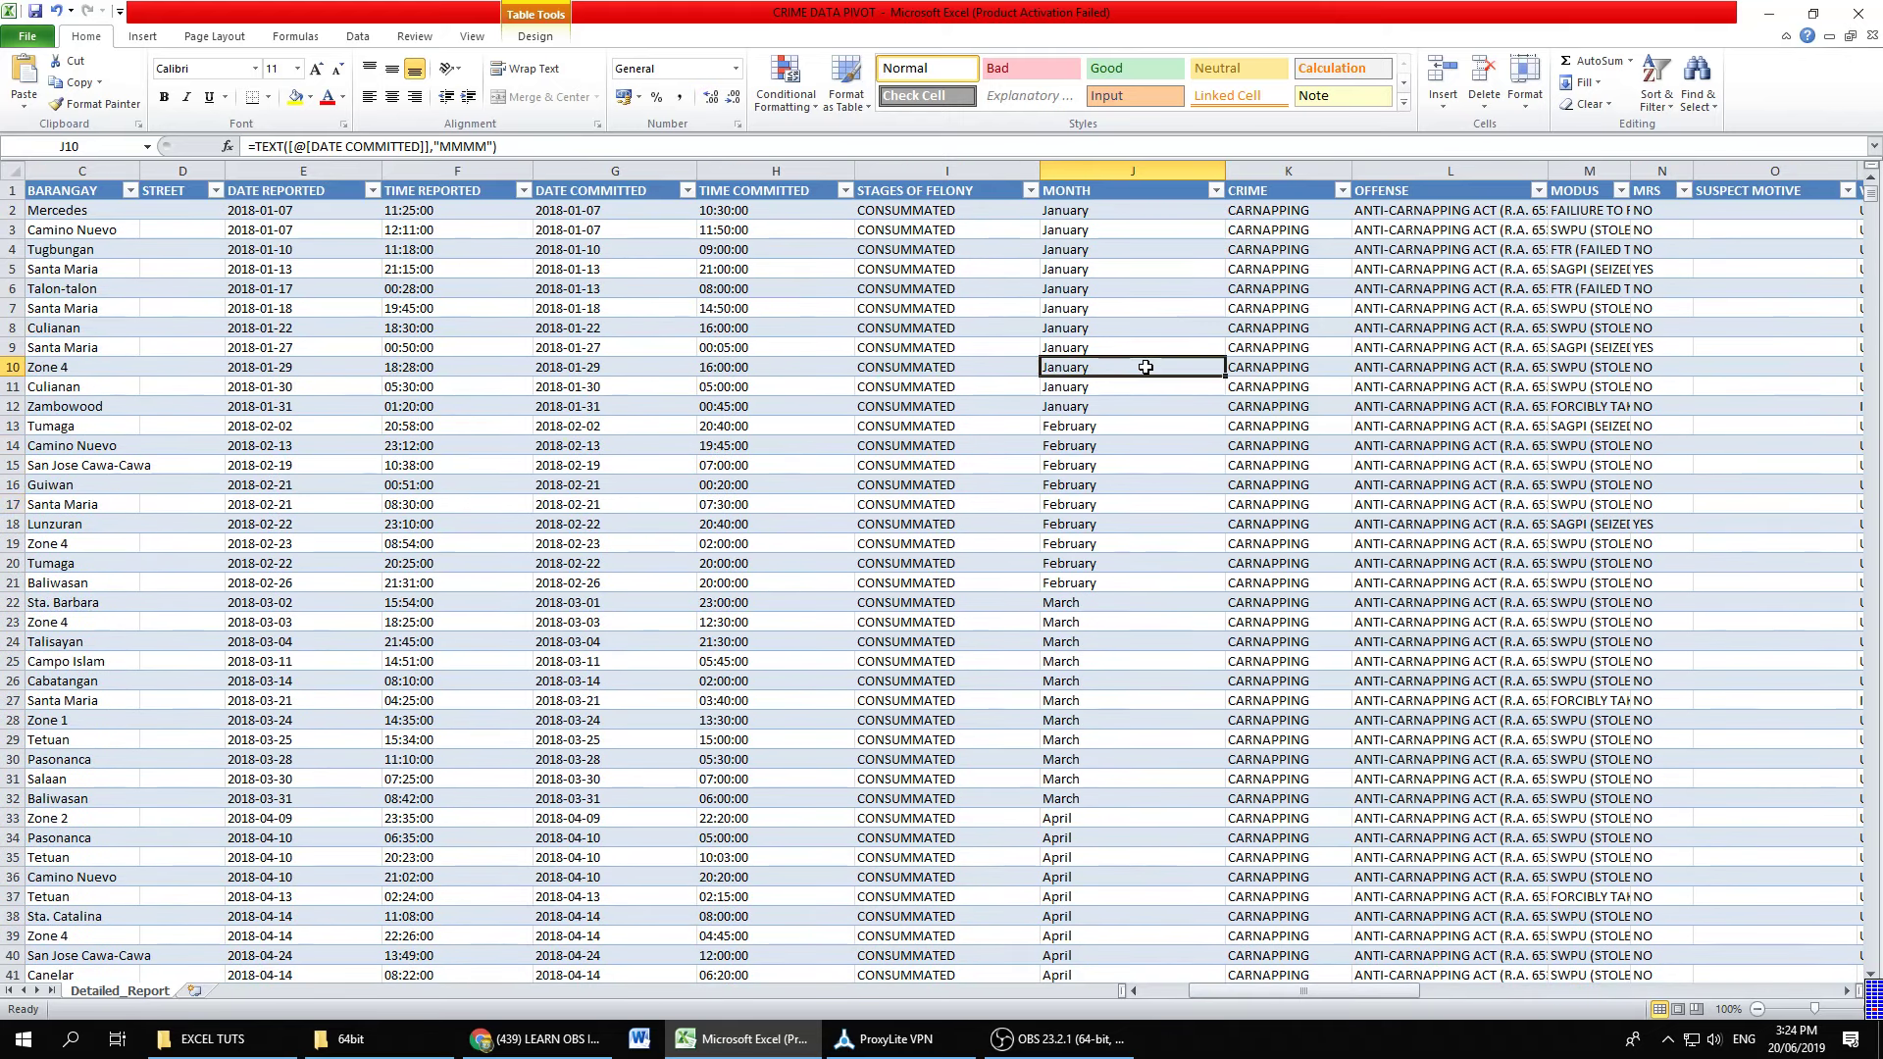
click(1144, 305)
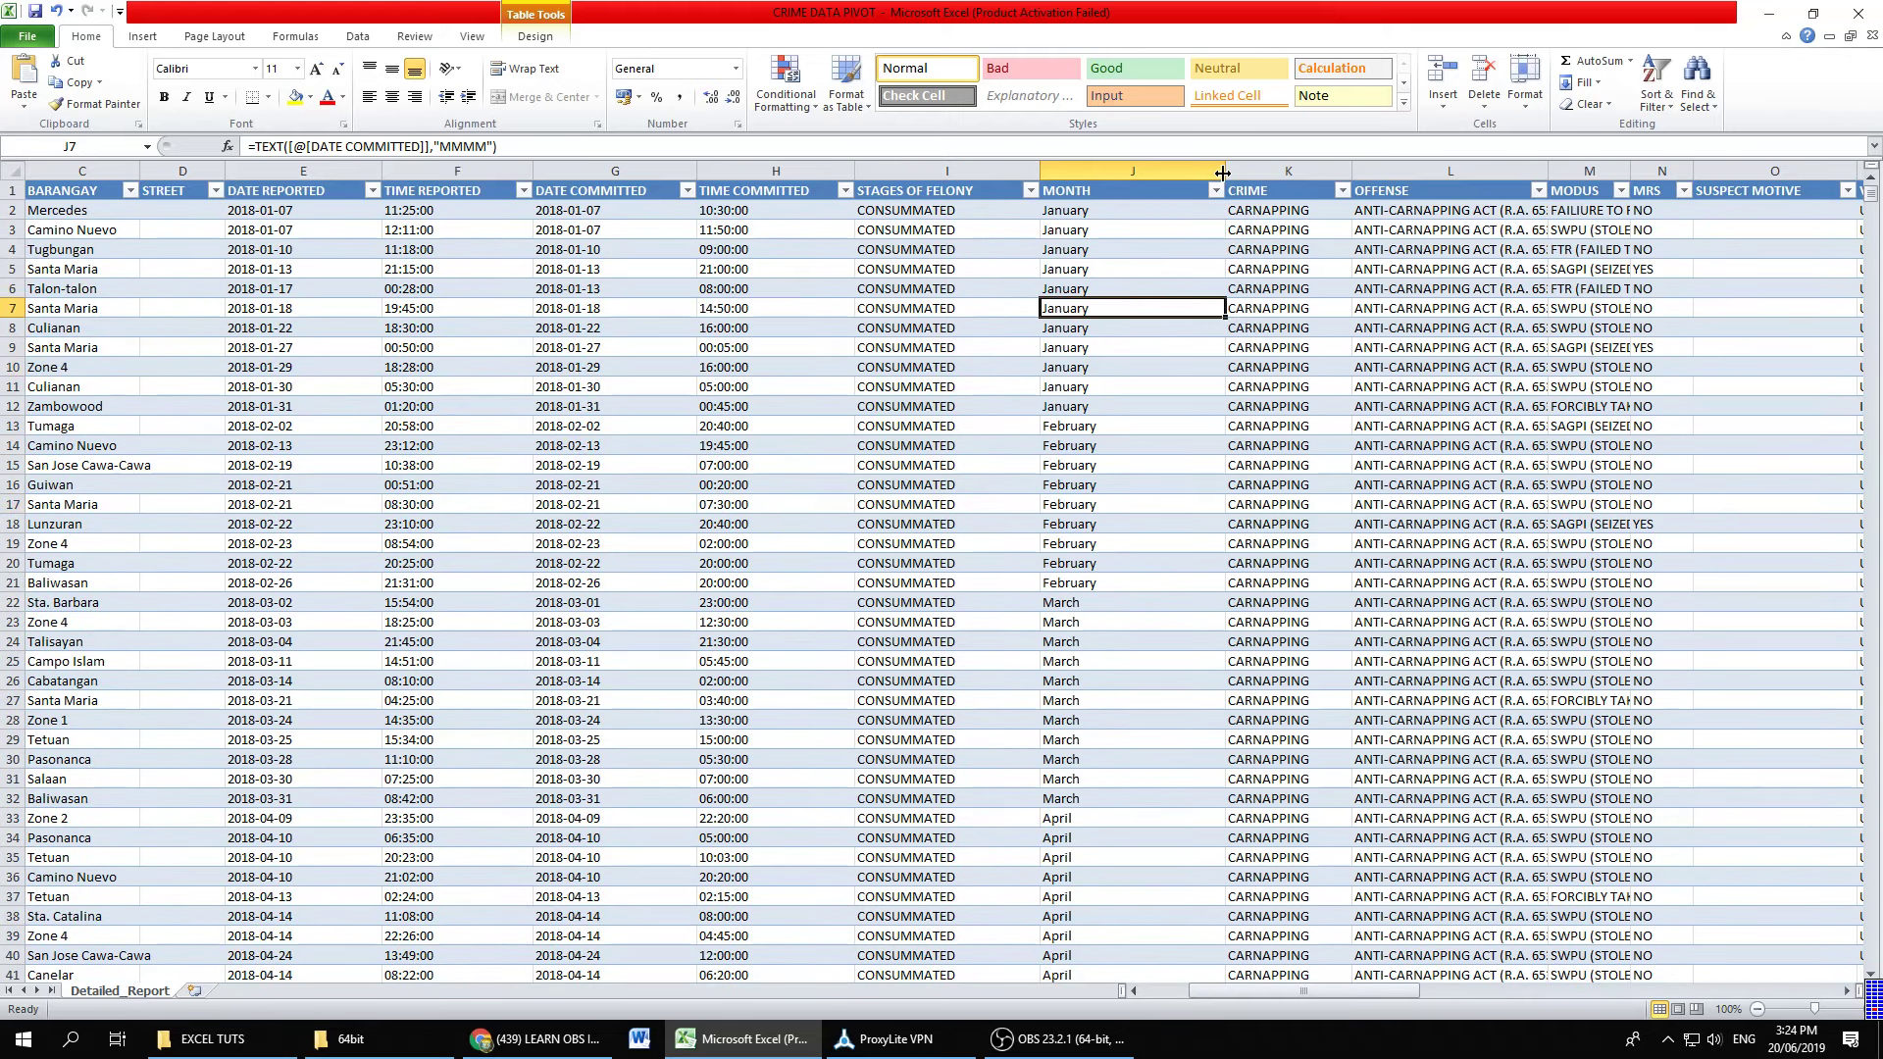
Step: Widen the MONTH column, then insert a column before CRIME headed TIME
double_click(1223, 172)
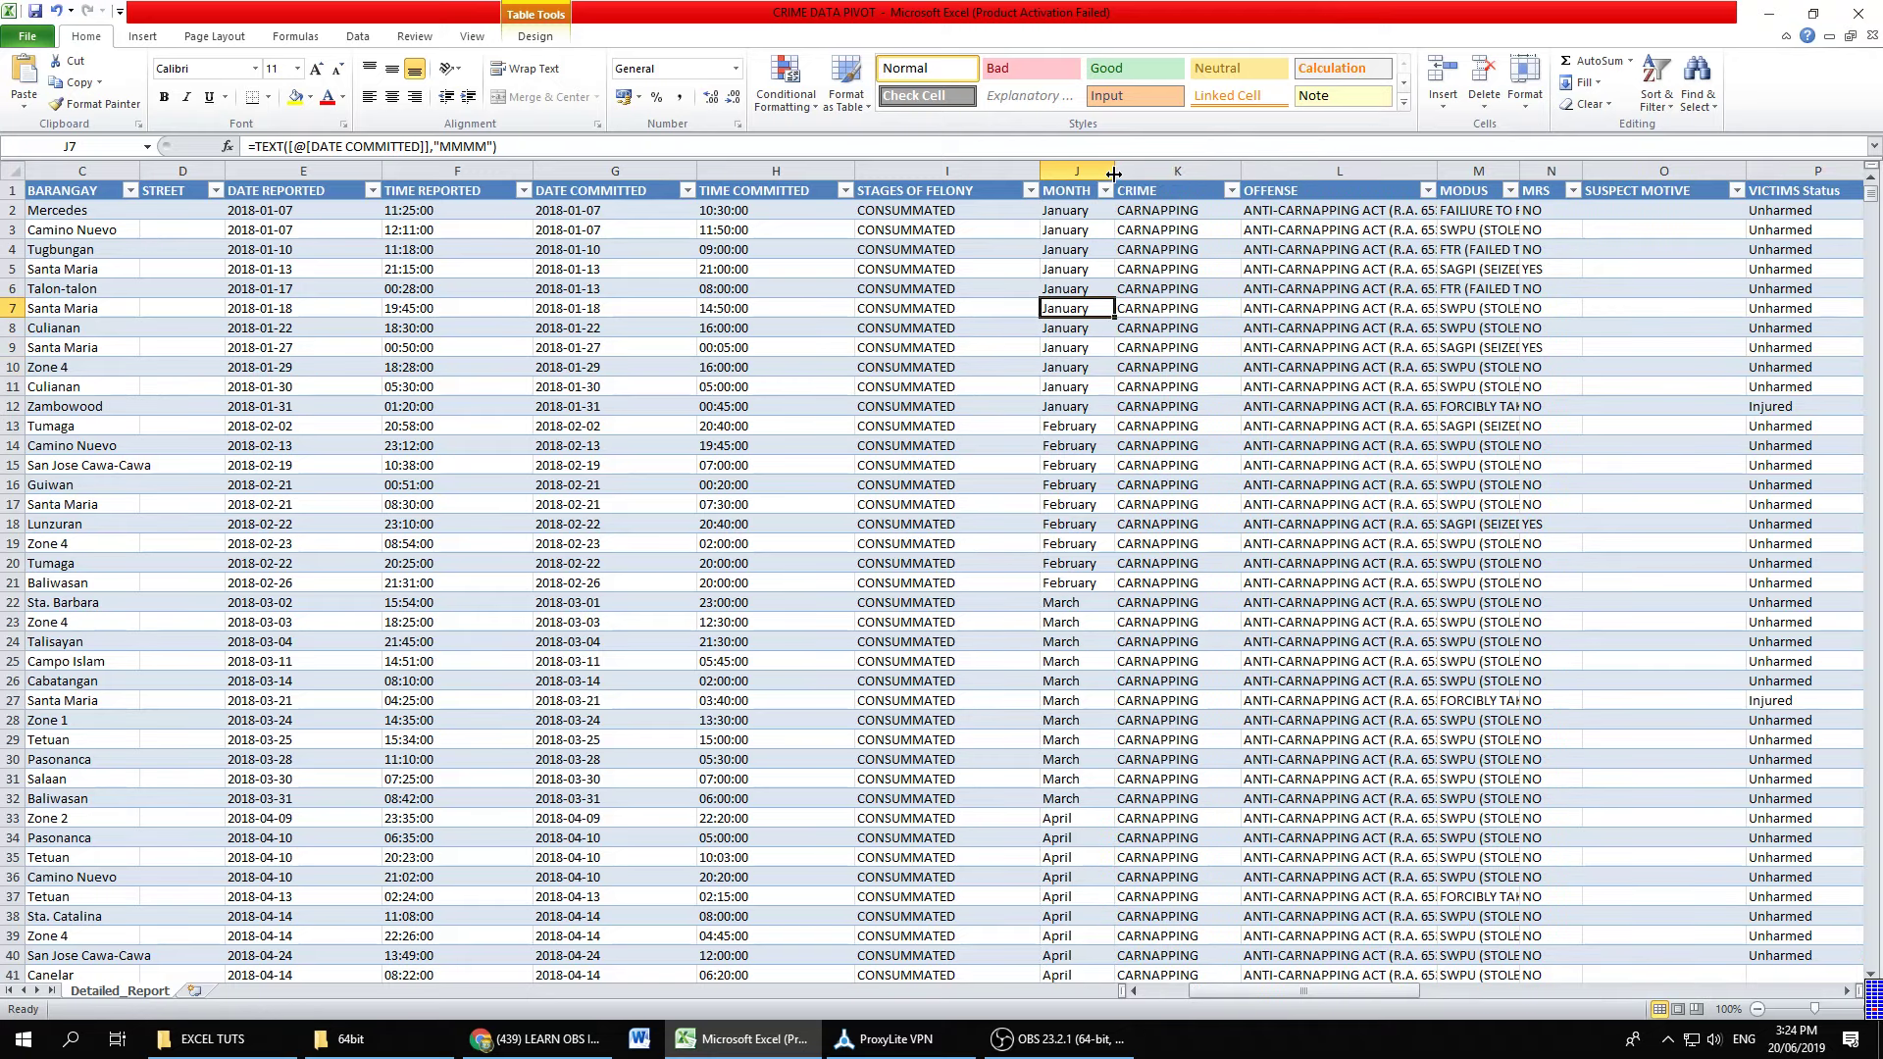
drag(1114, 174, 1127, 173)
right_click(1156, 166)
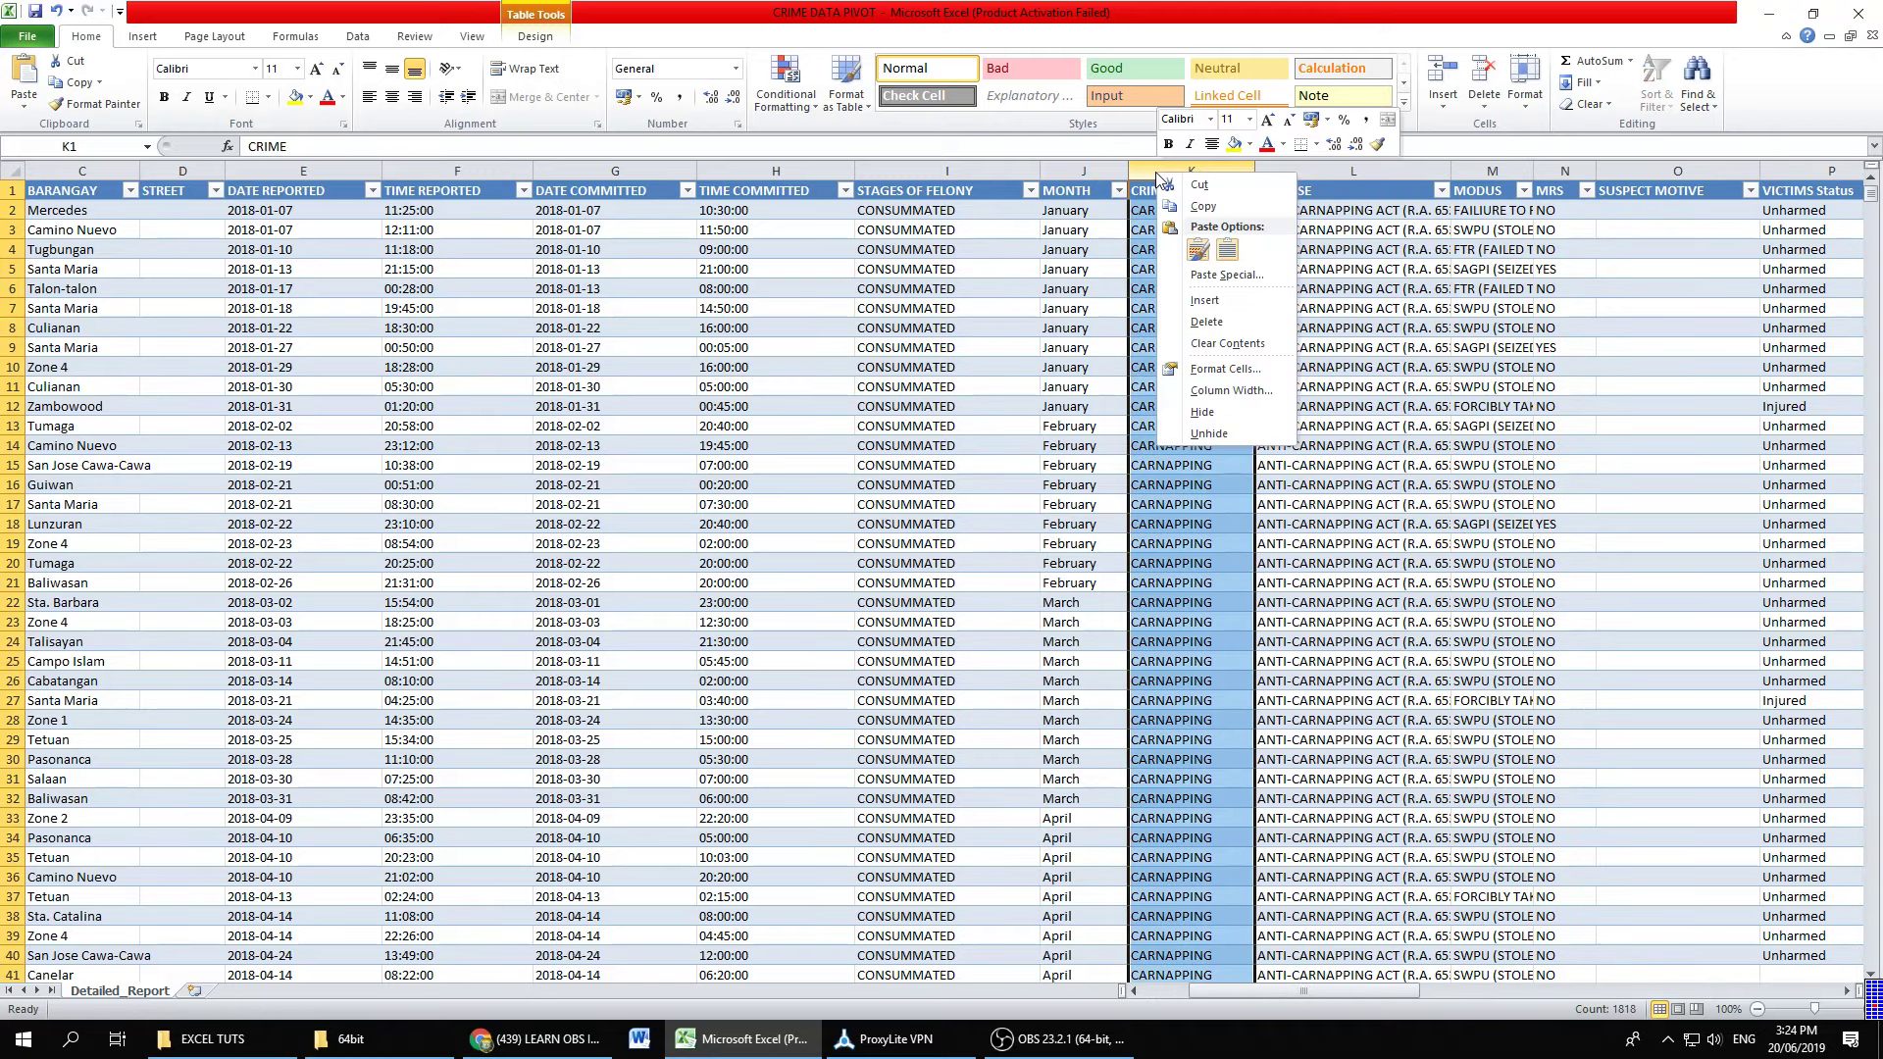
click(1201, 306)
click(1160, 190)
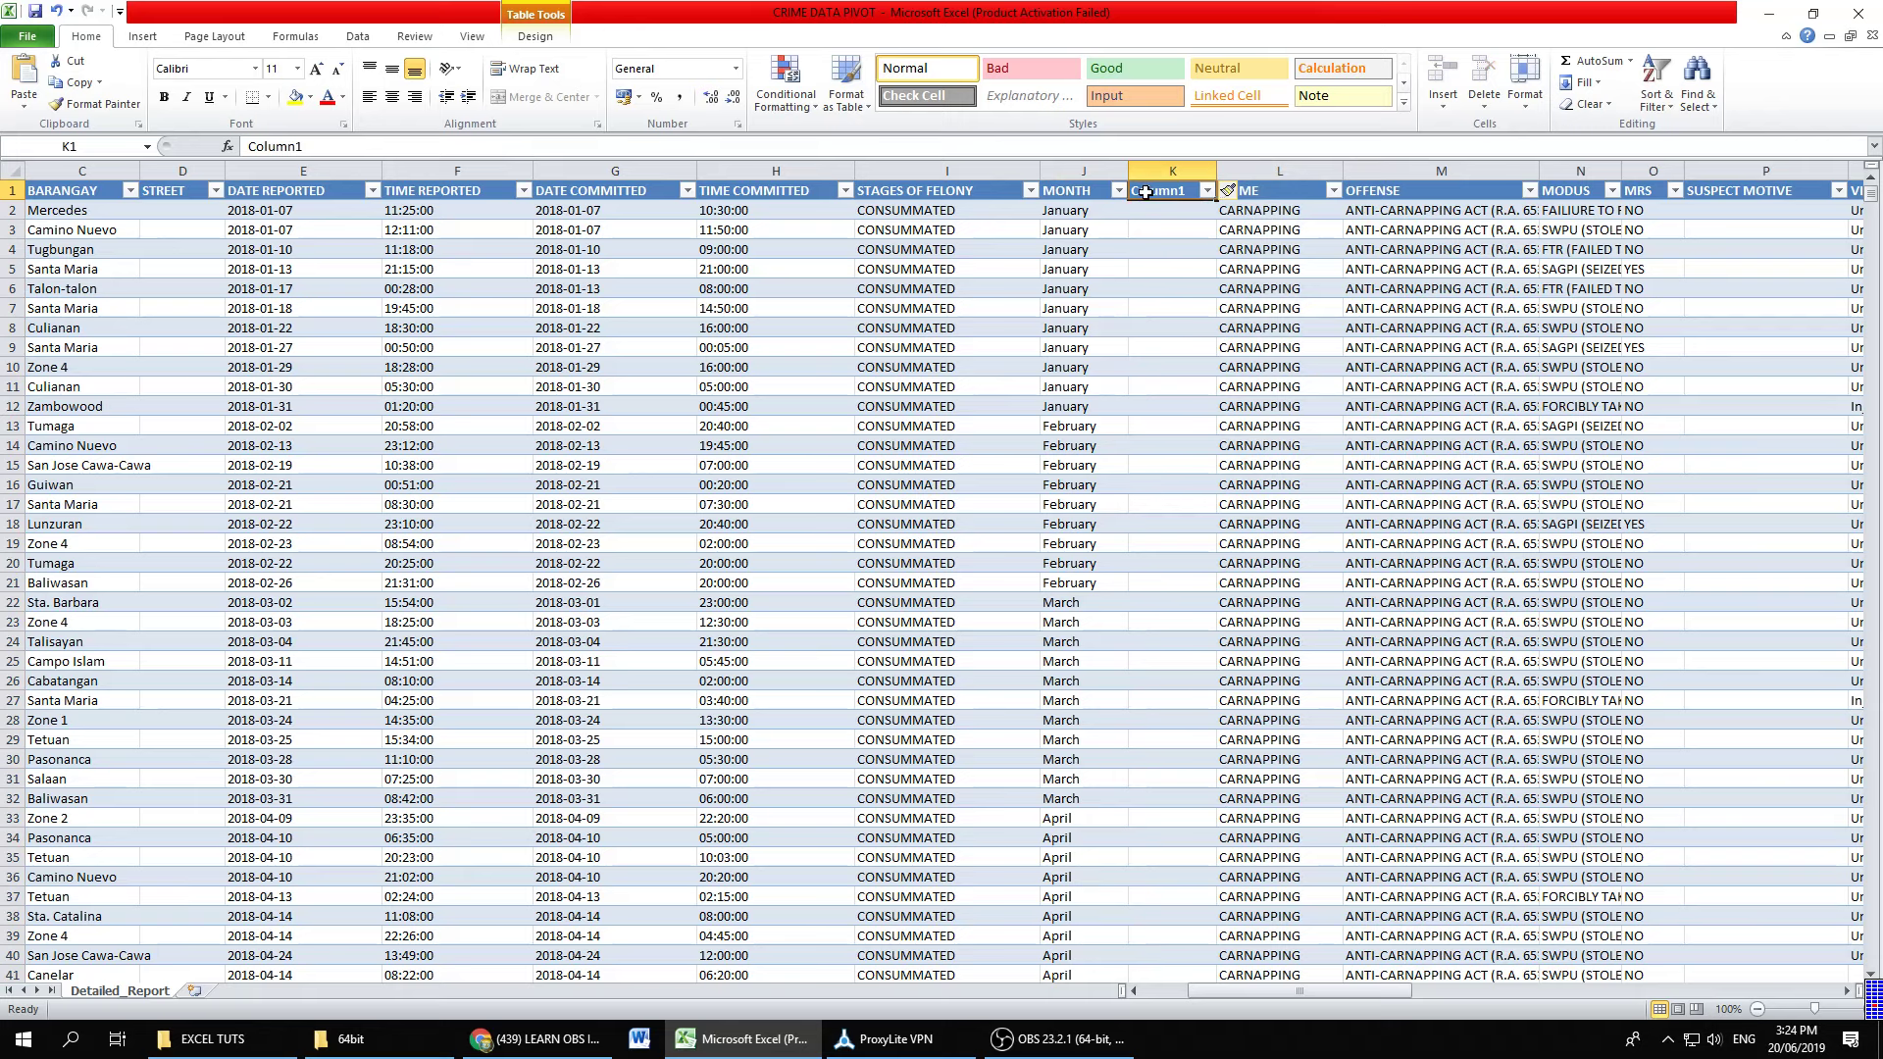
text(TIME)
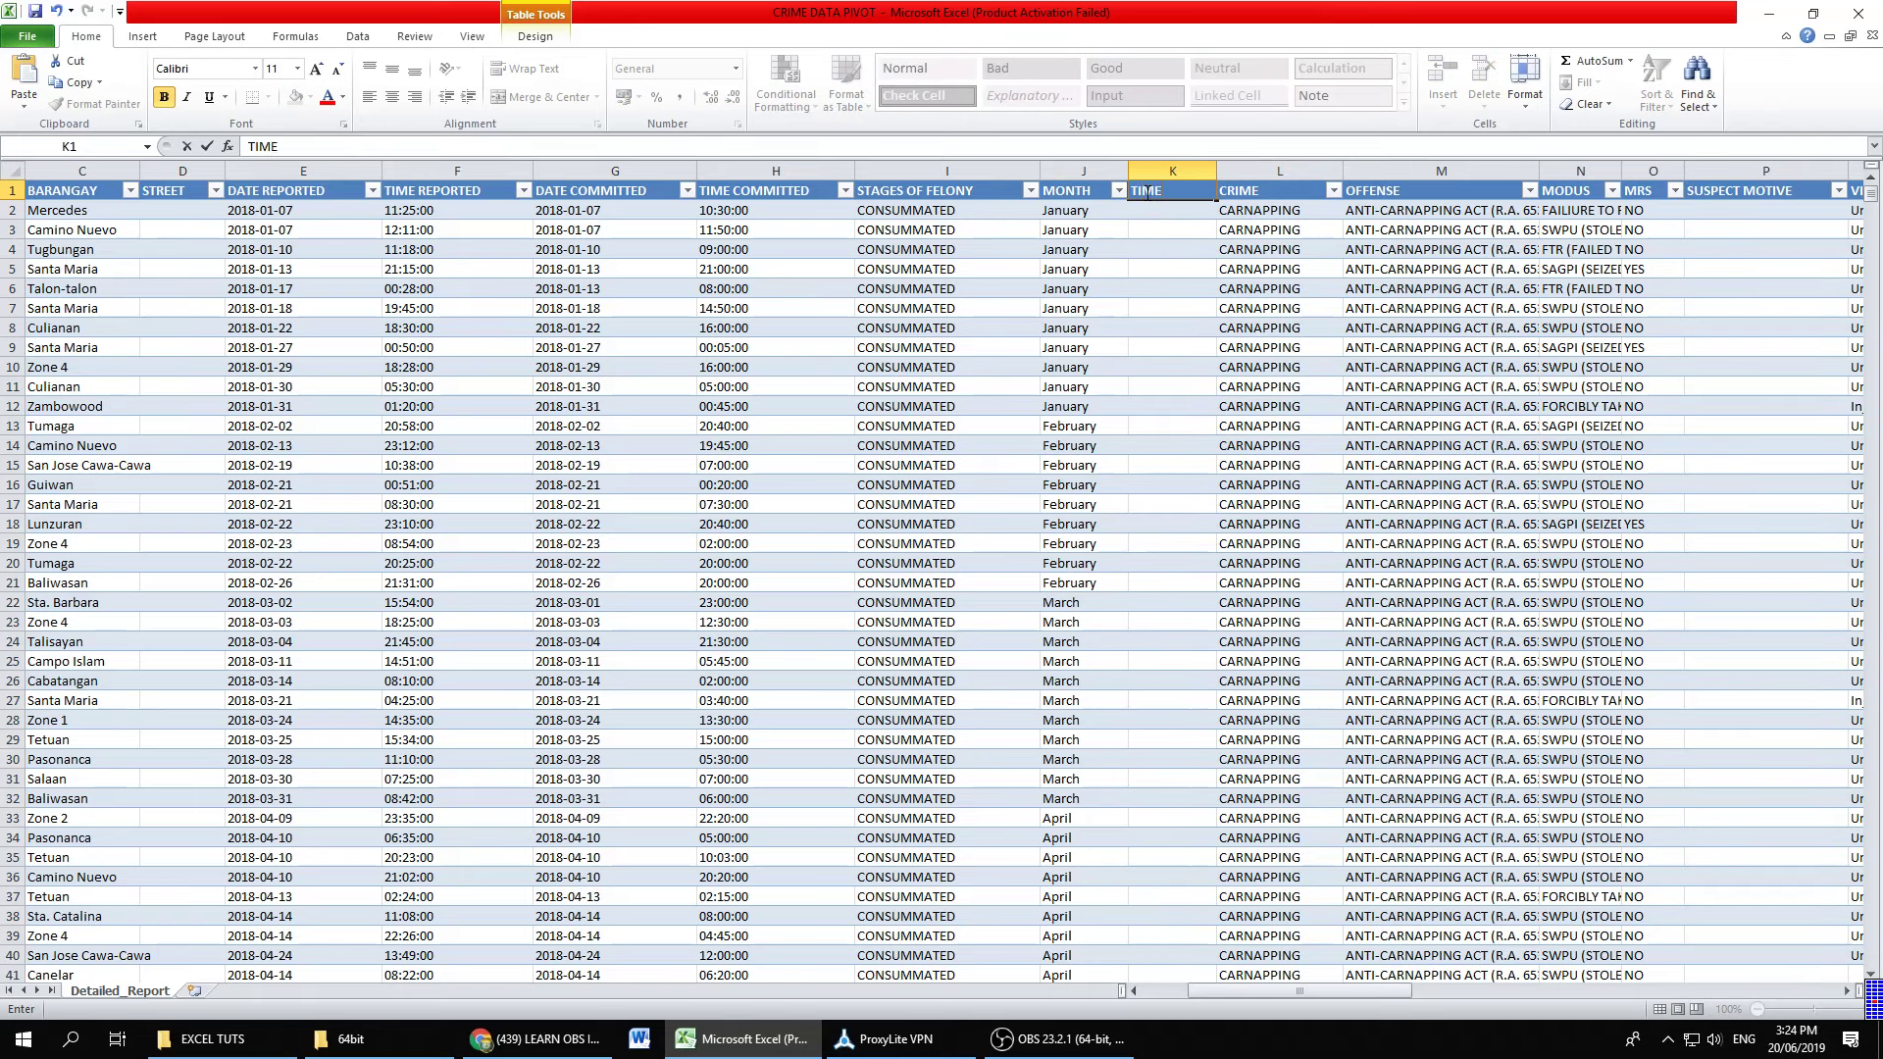
key(Return)
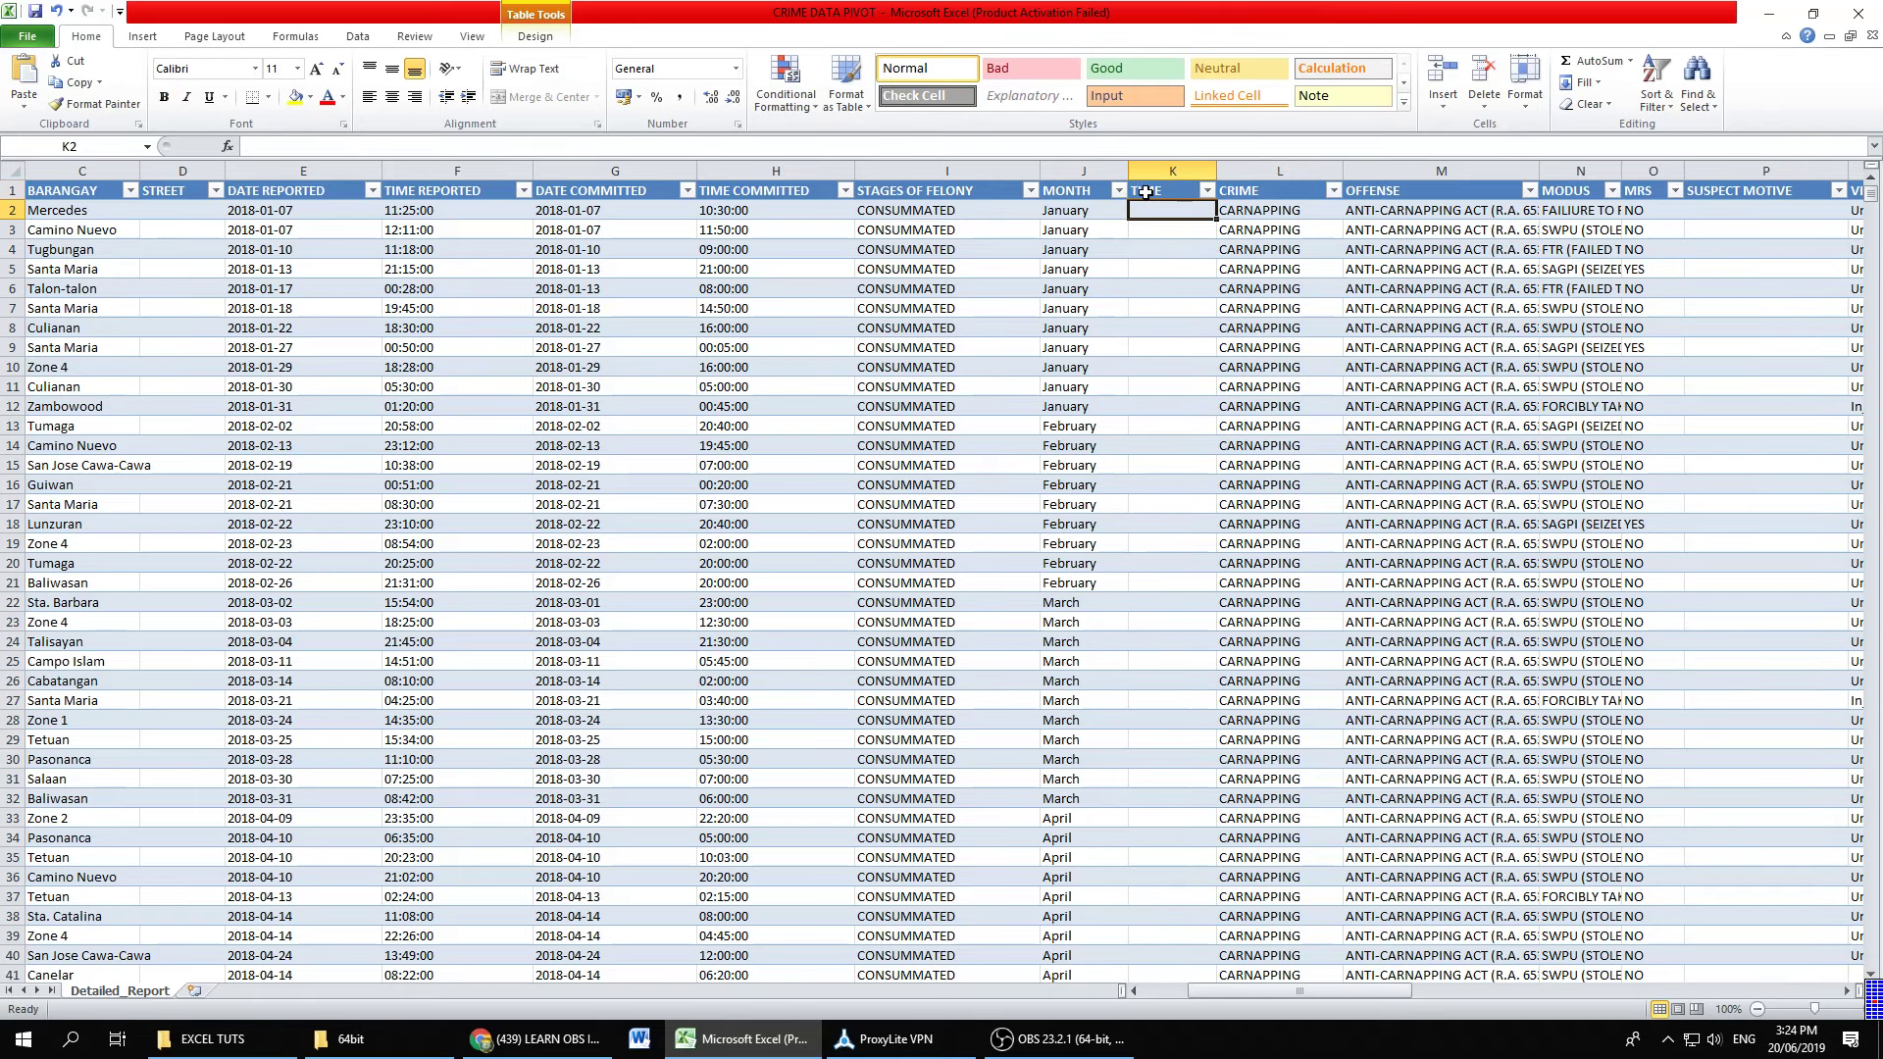
Step: Widen the TIME column and inspect the TIME COMMITTED values
click(1147, 247)
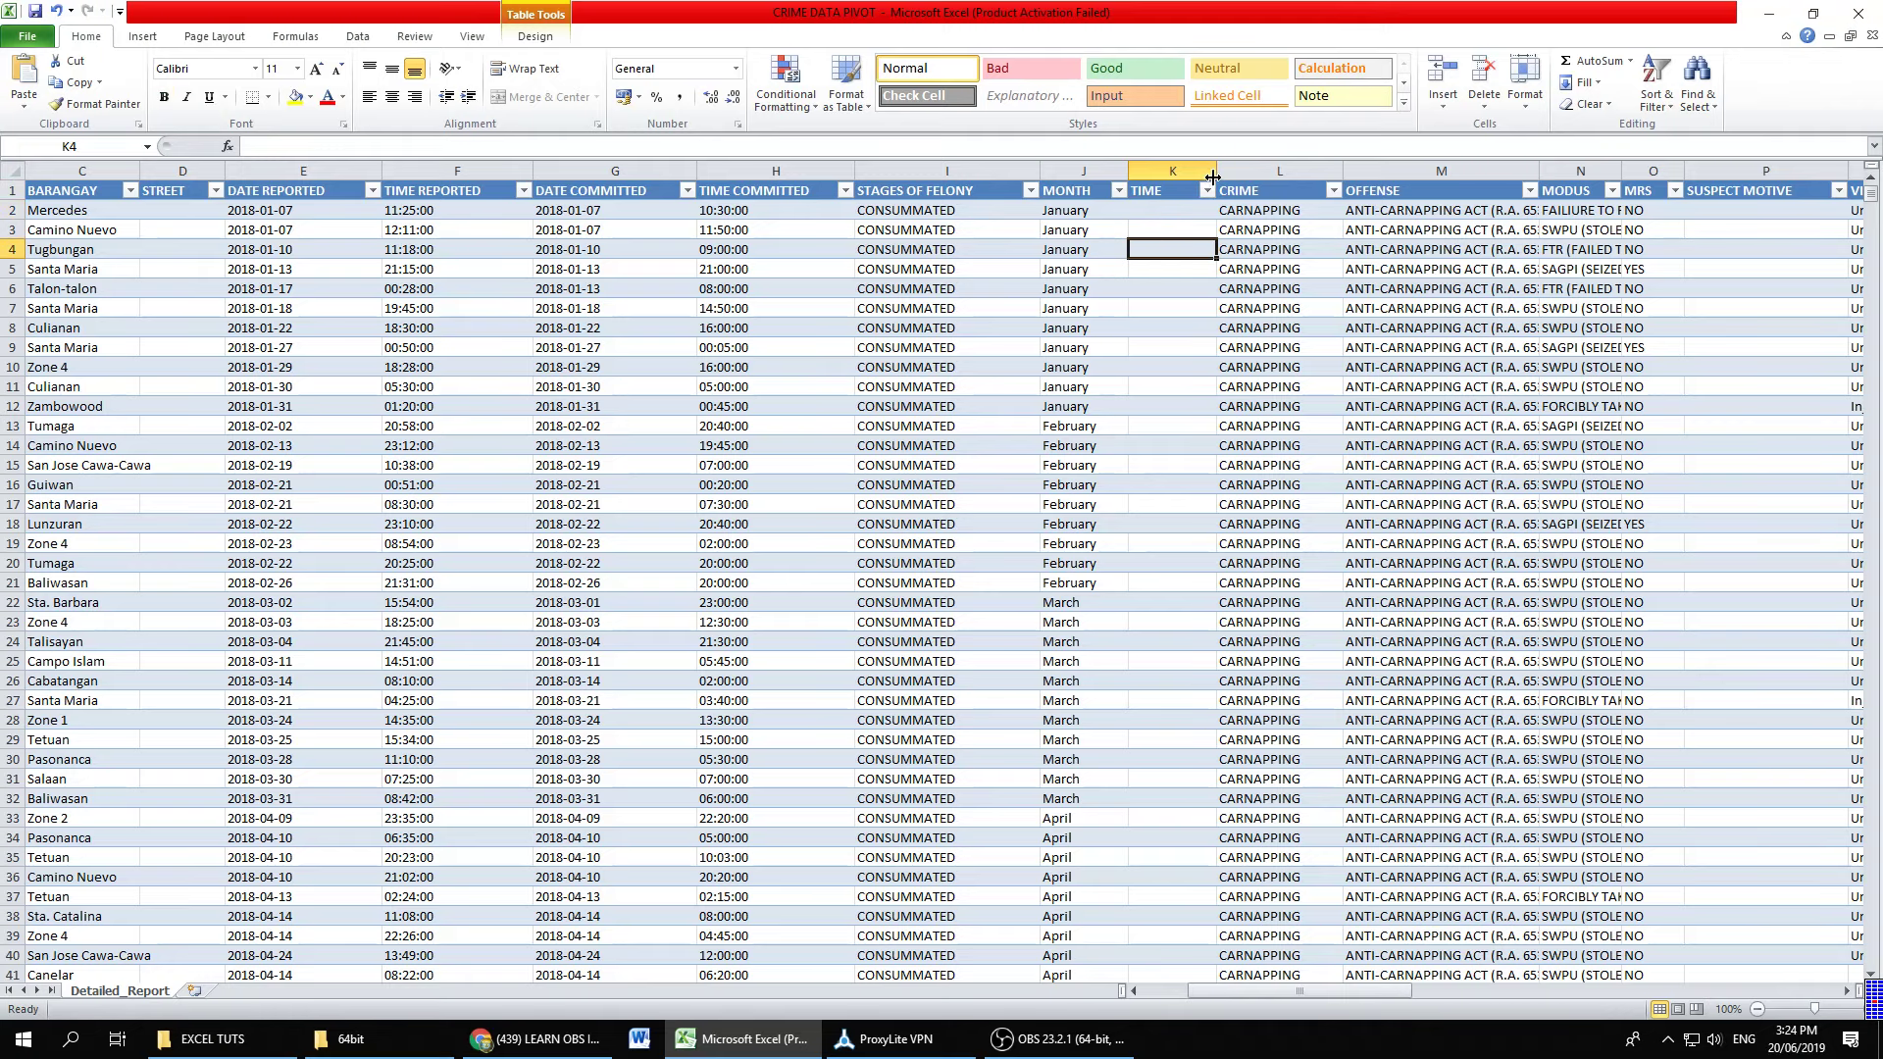
drag(1217, 169, 1250, 166)
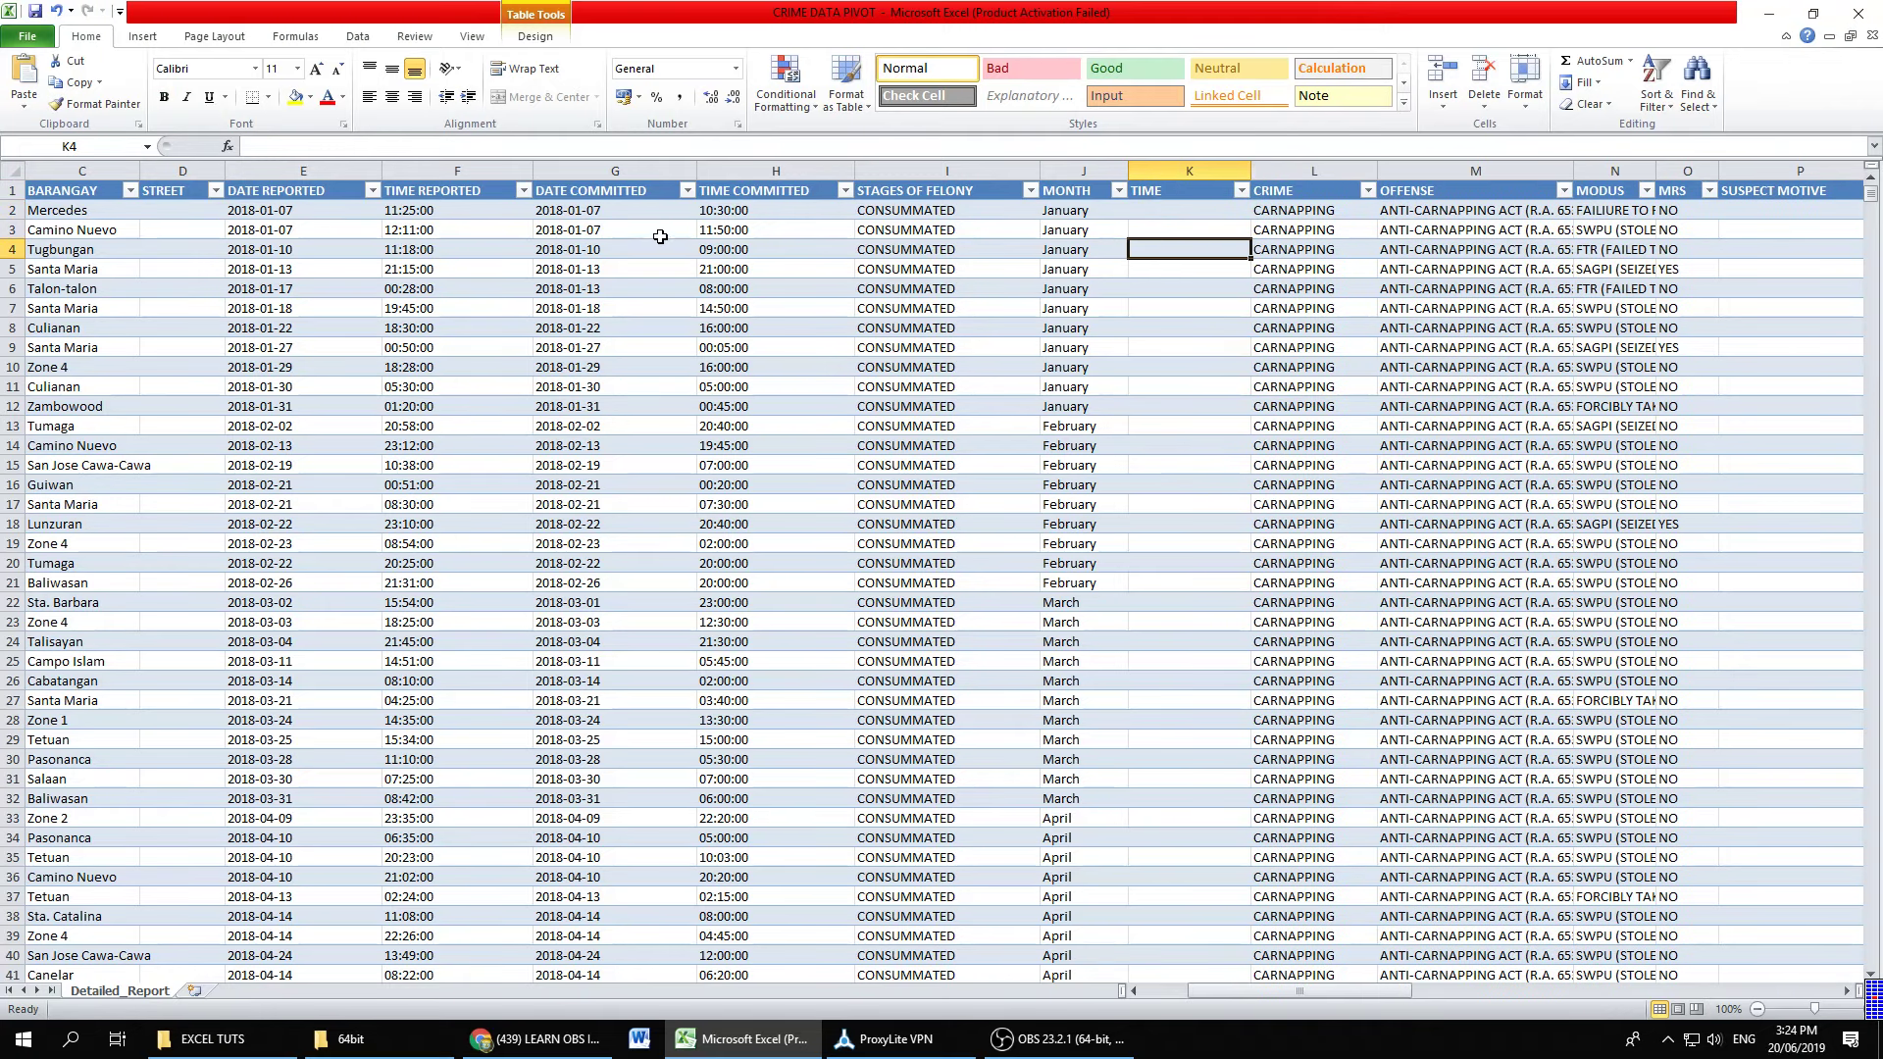
click(744, 164)
click(757, 213)
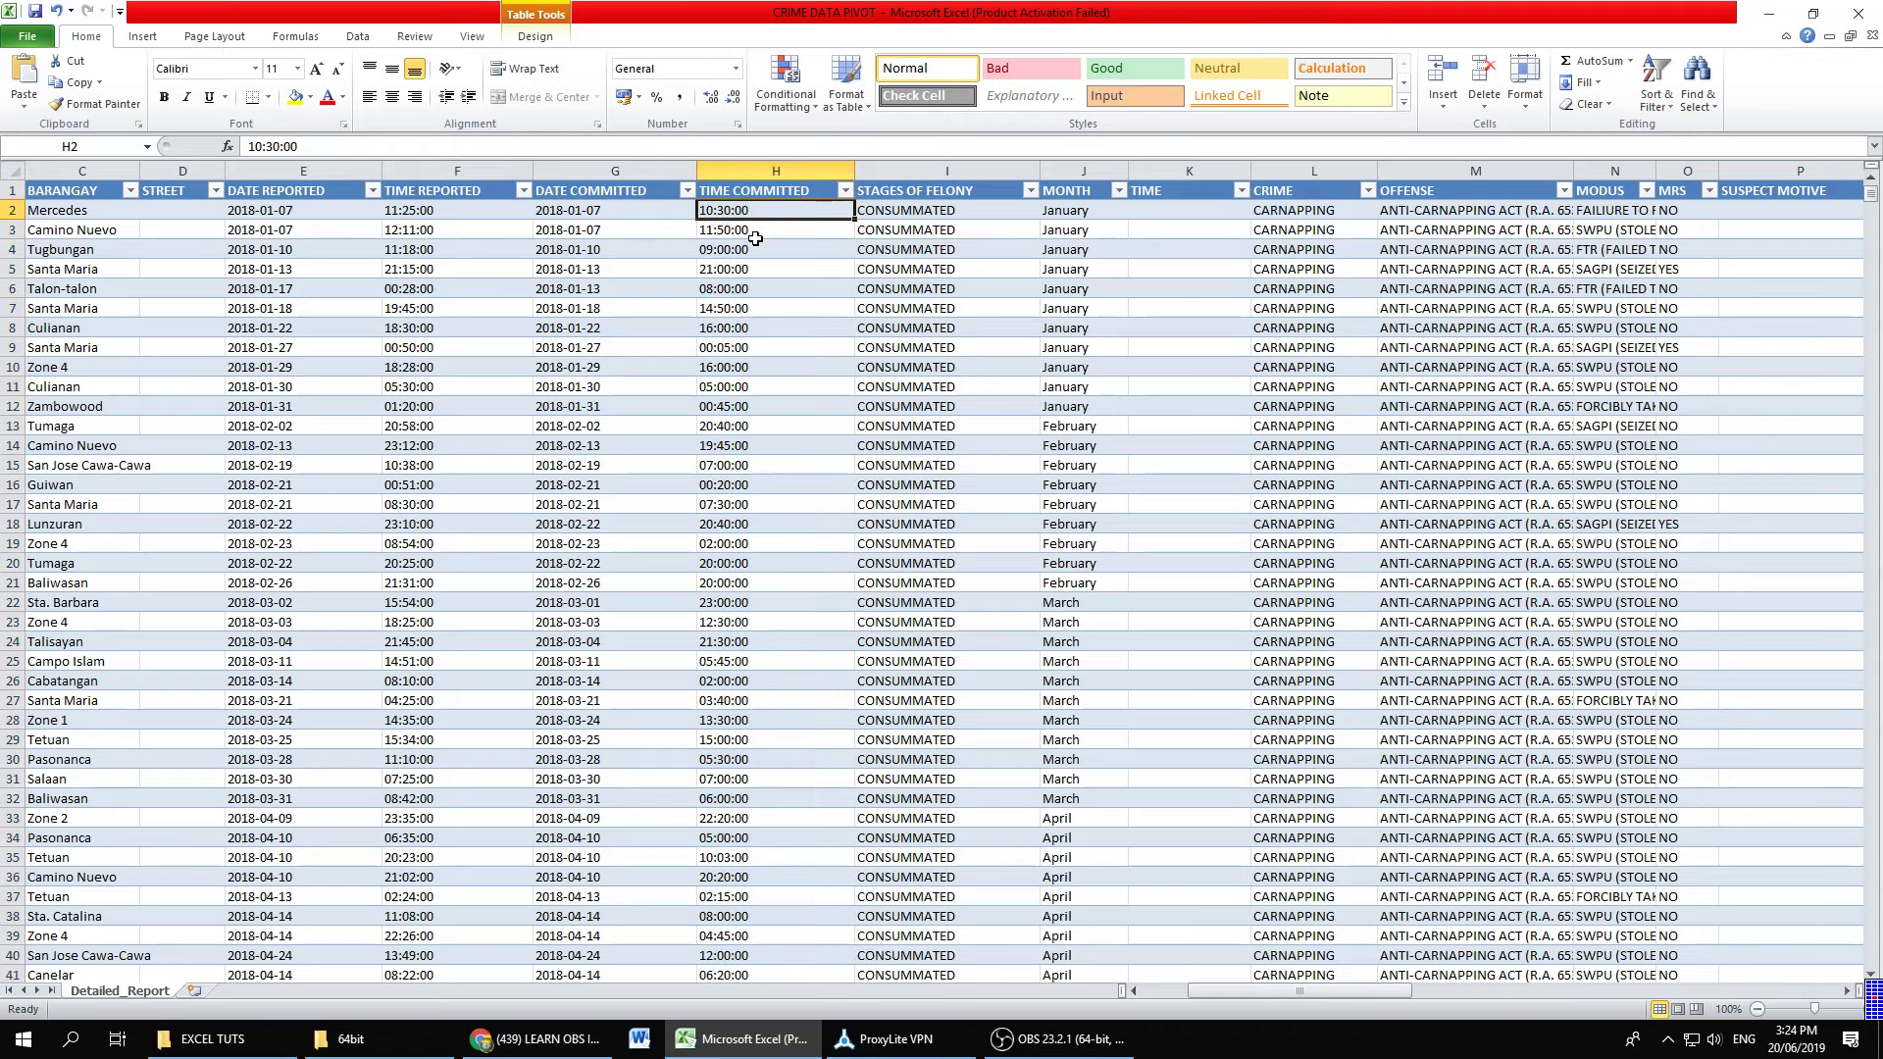
click(757, 249)
click(762, 308)
click(750, 386)
click(751, 463)
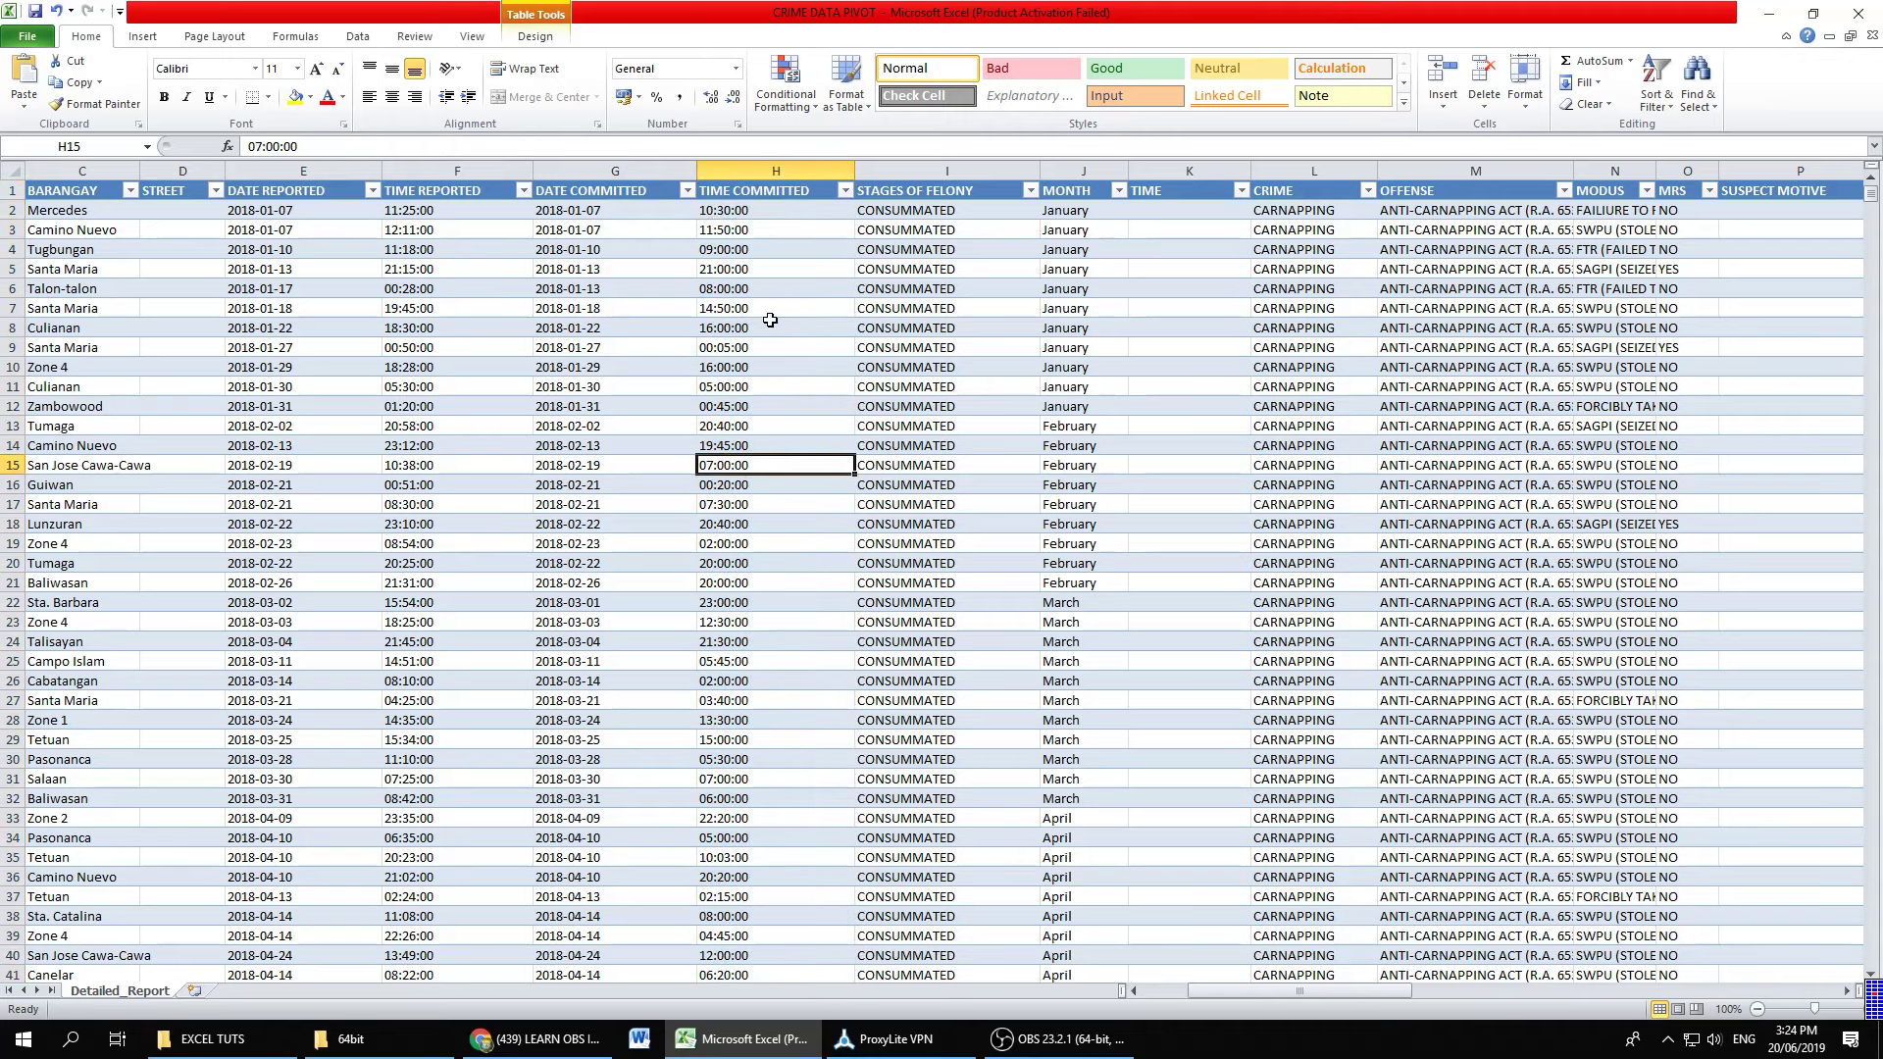
click(769, 290)
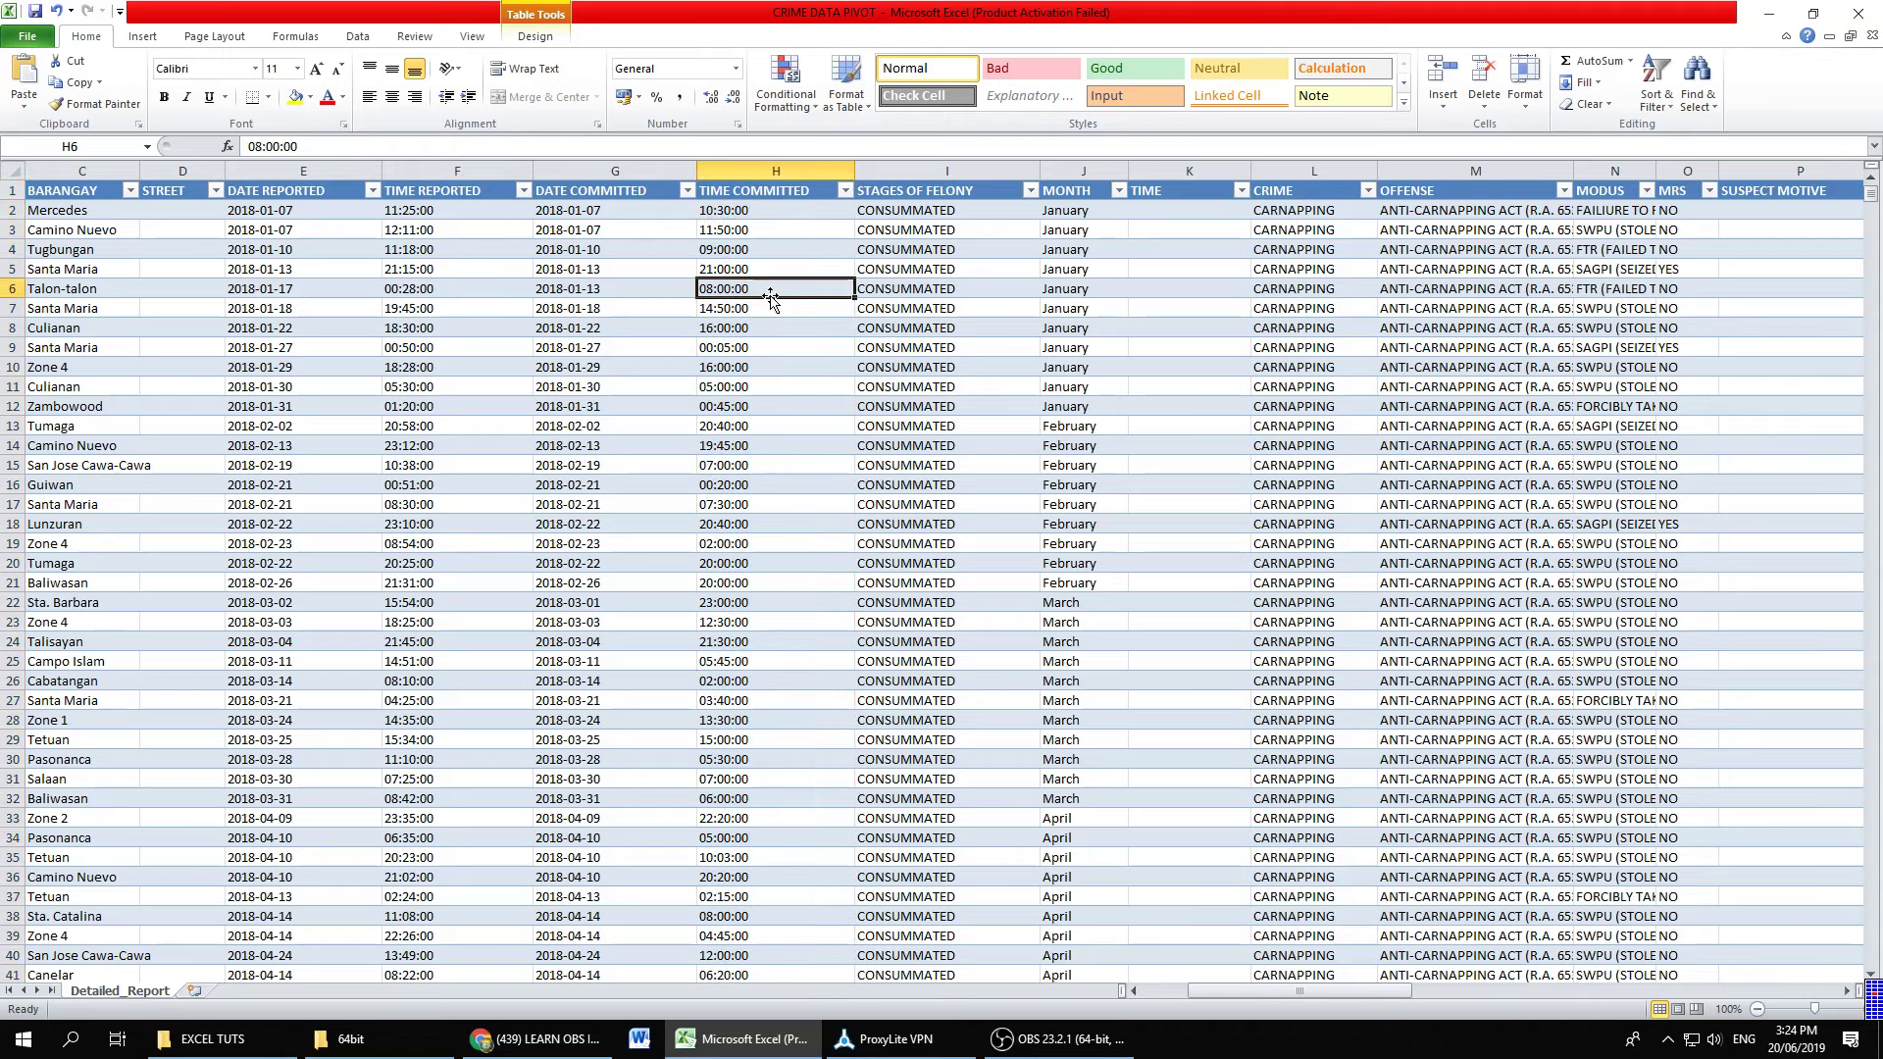
Step: Enter =FLOOR([@[TIME COMMITTED]],"1:00") in K2 to fill TIME with rounded-down hours
click(1146, 211)
text(=FLOOR)
key(Tab)
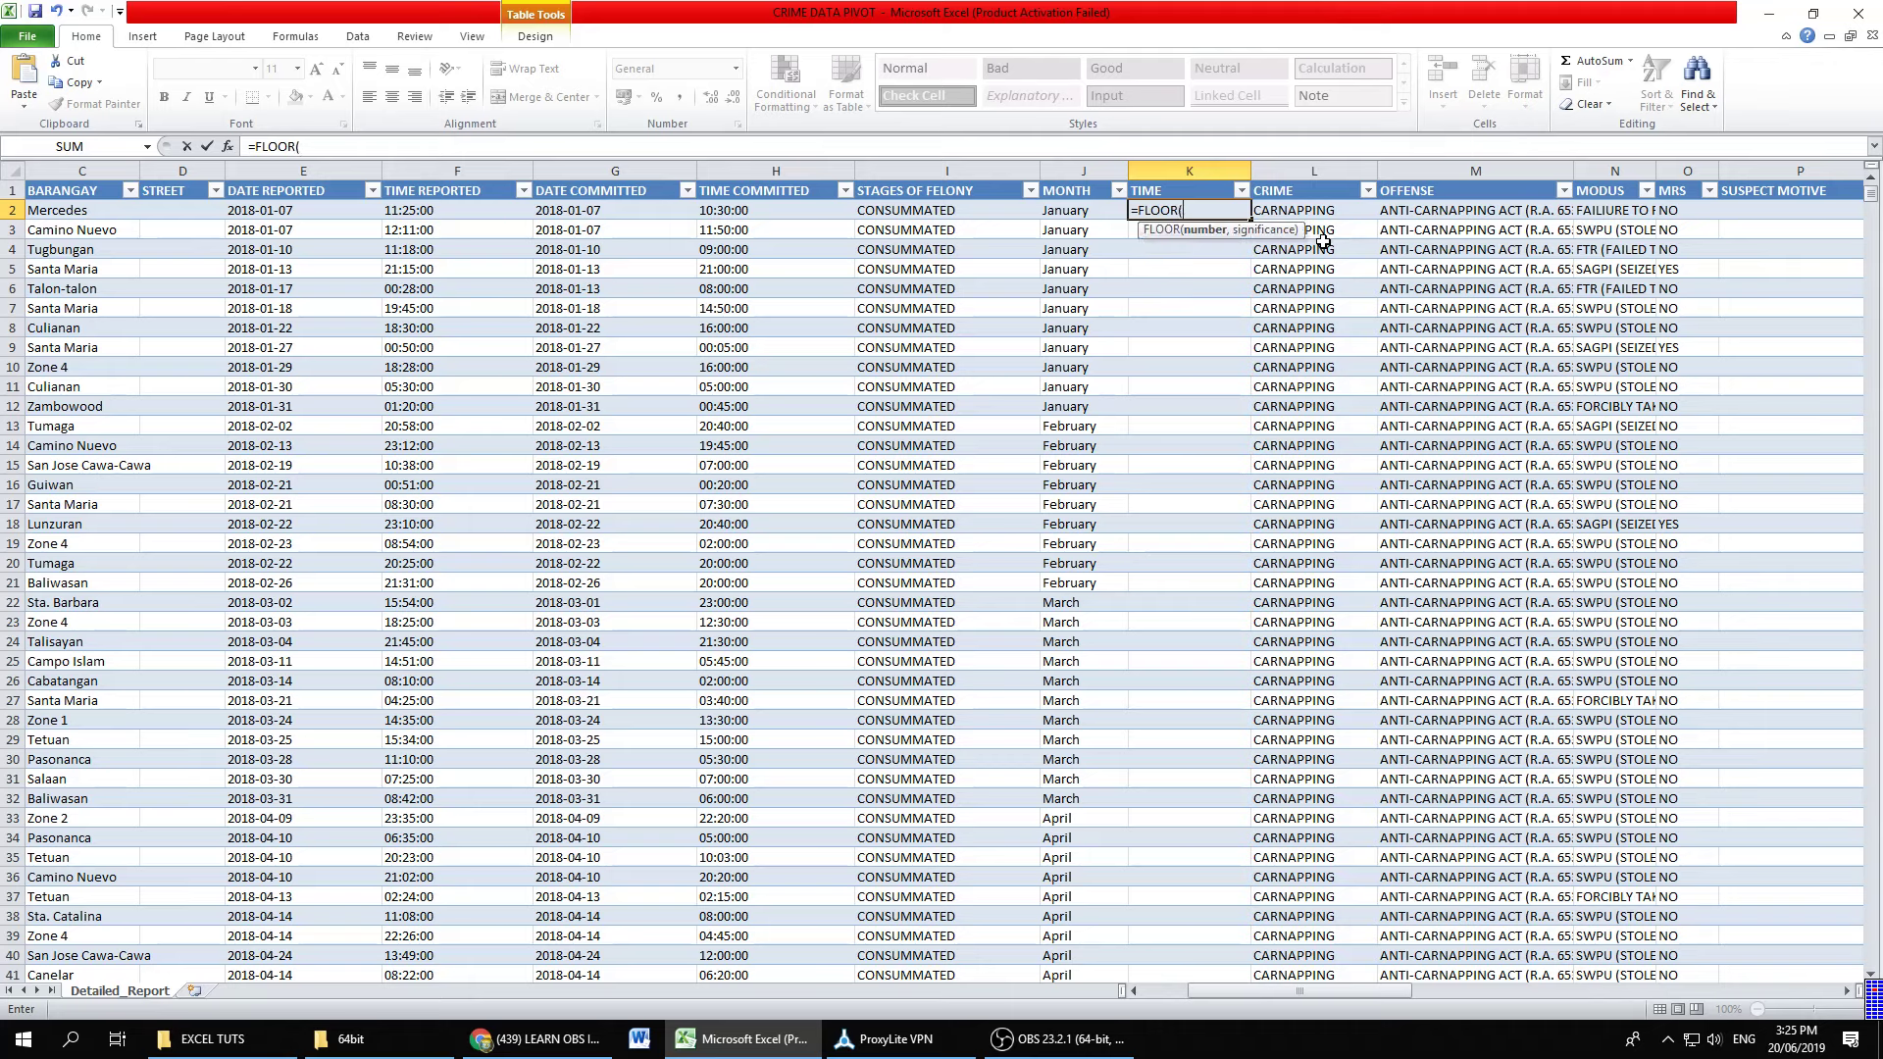
click(780, 211)
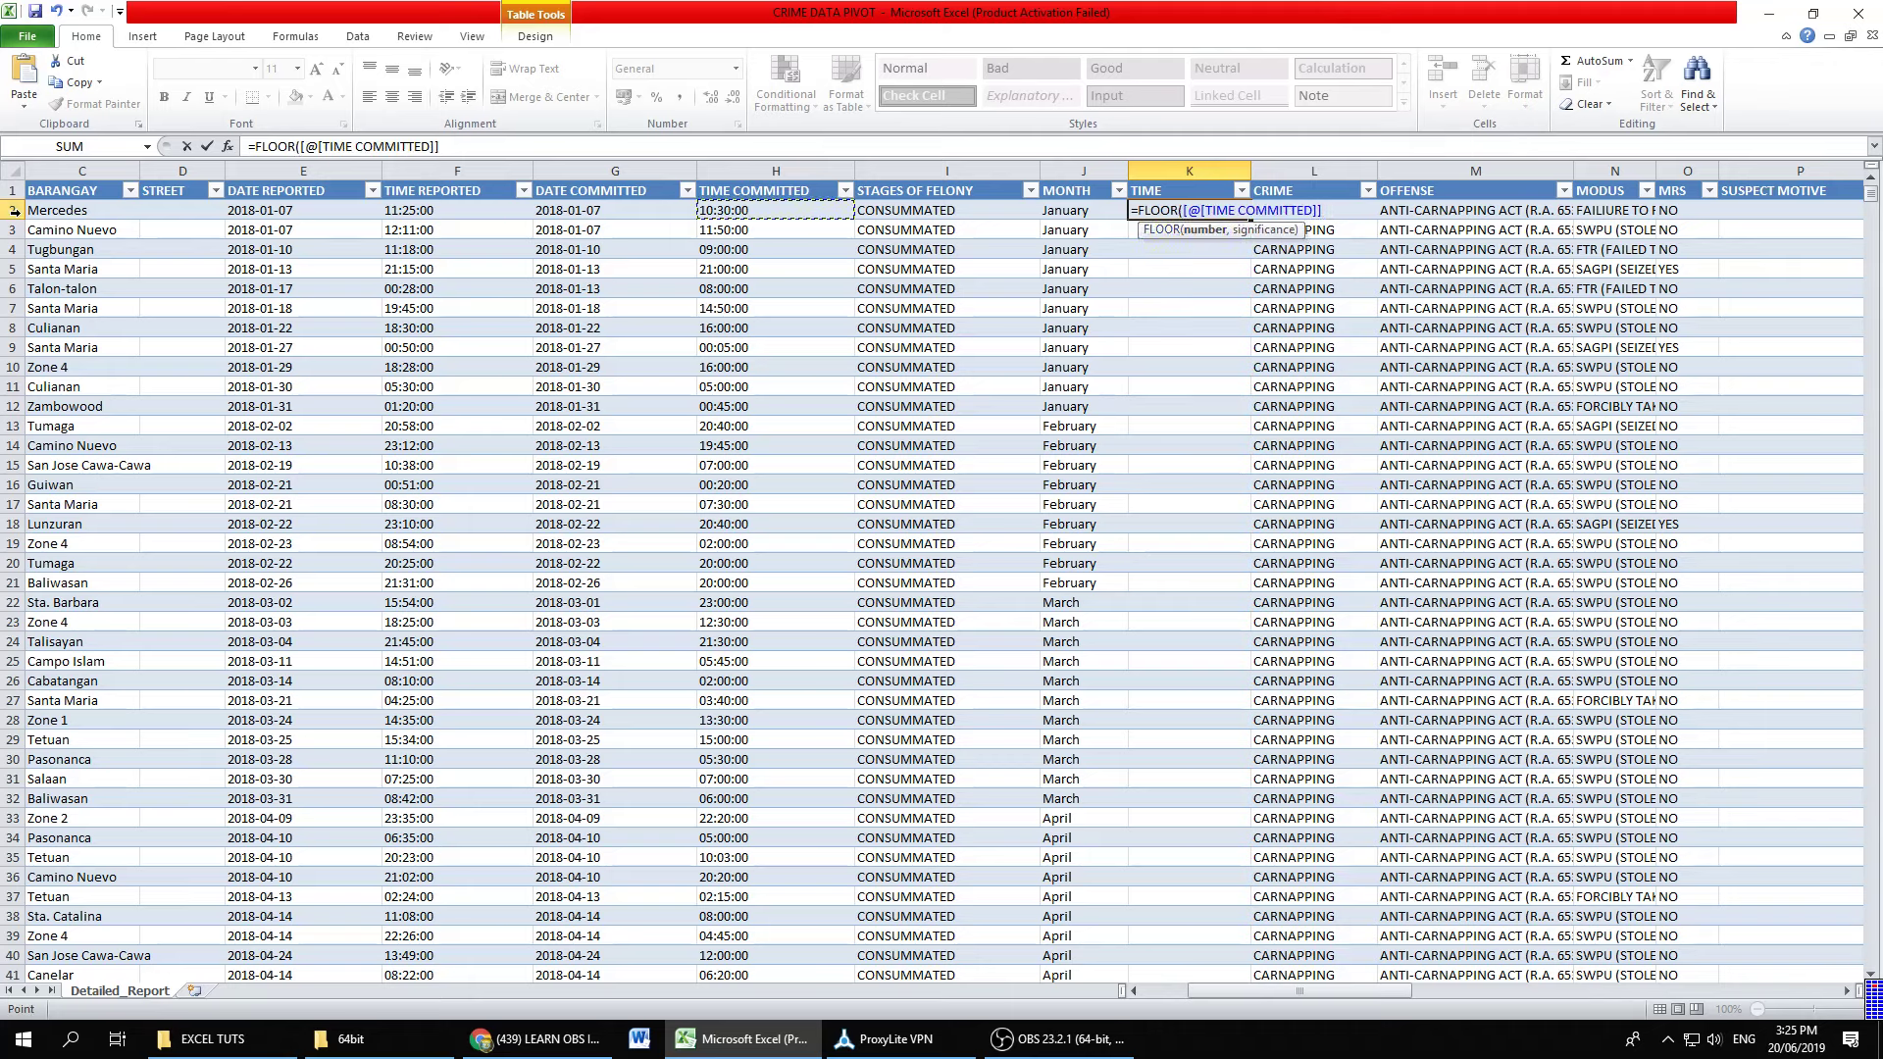
click(474, 145)
text(,")
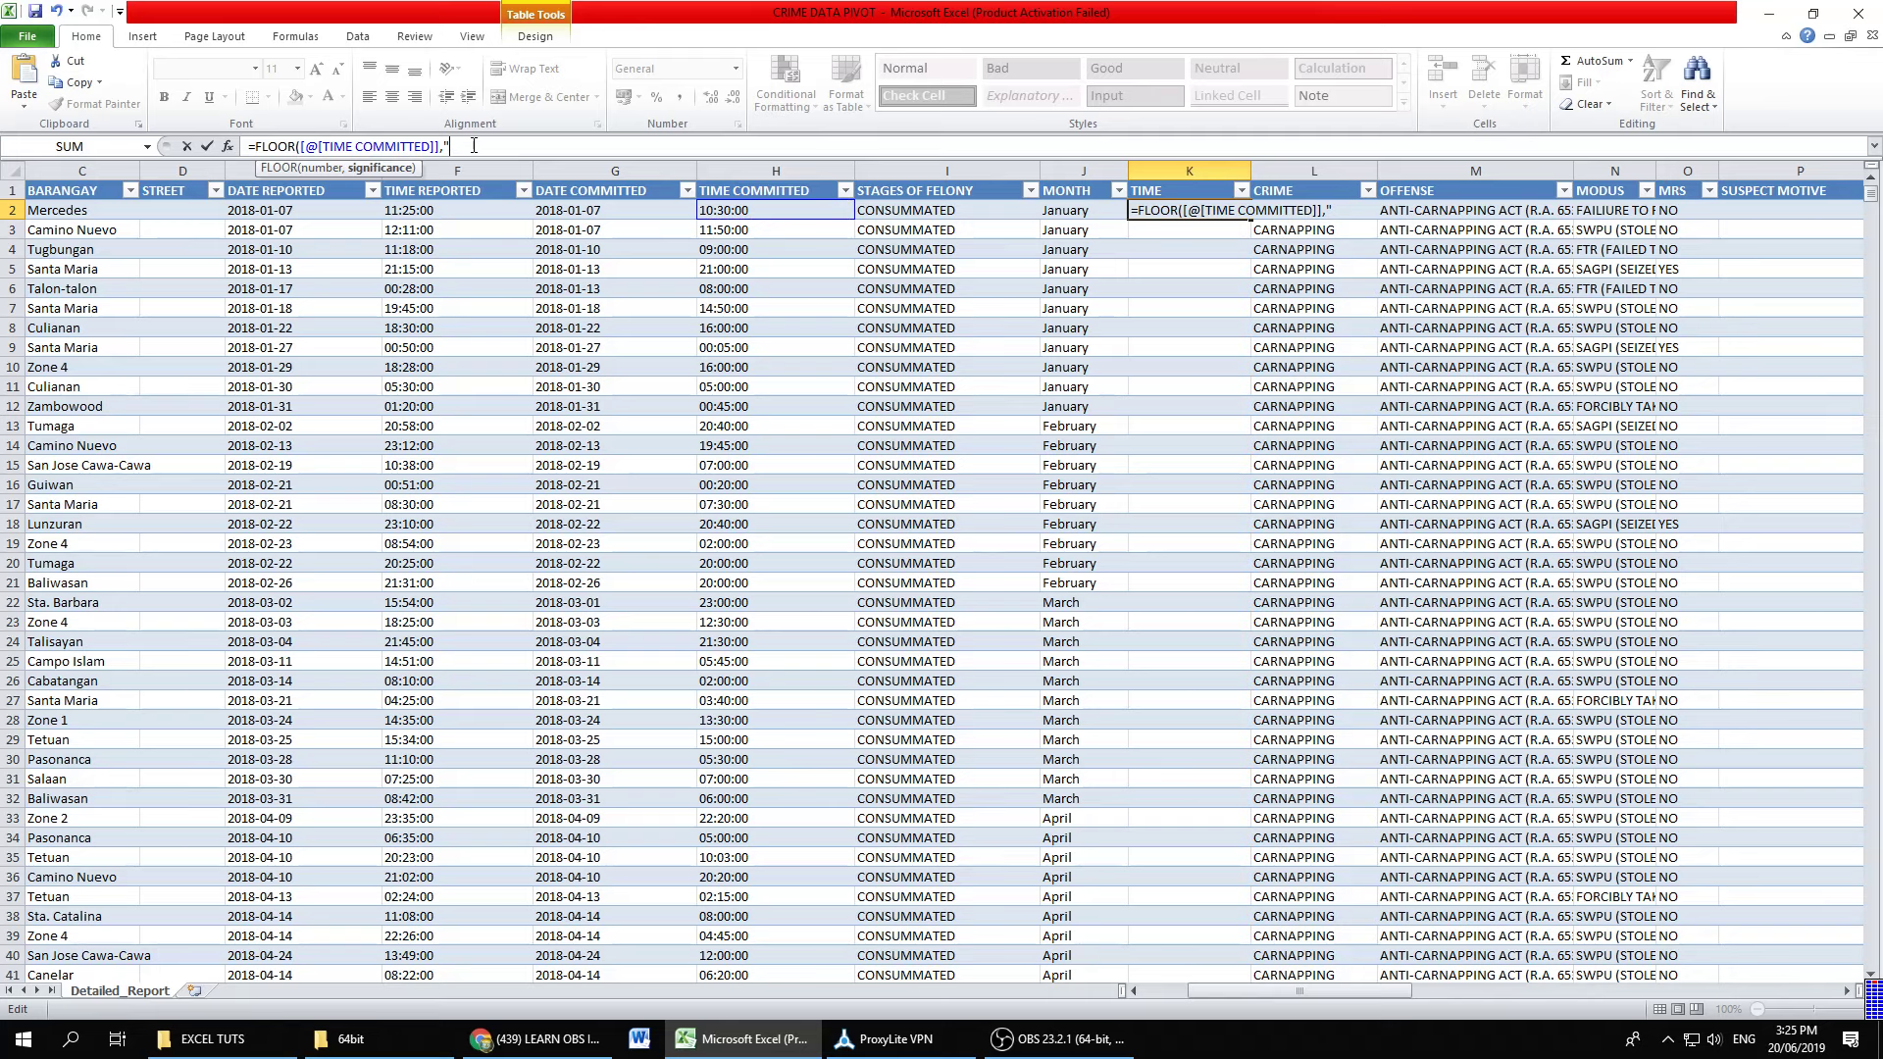
text(1:)
text(00)
key(Return)
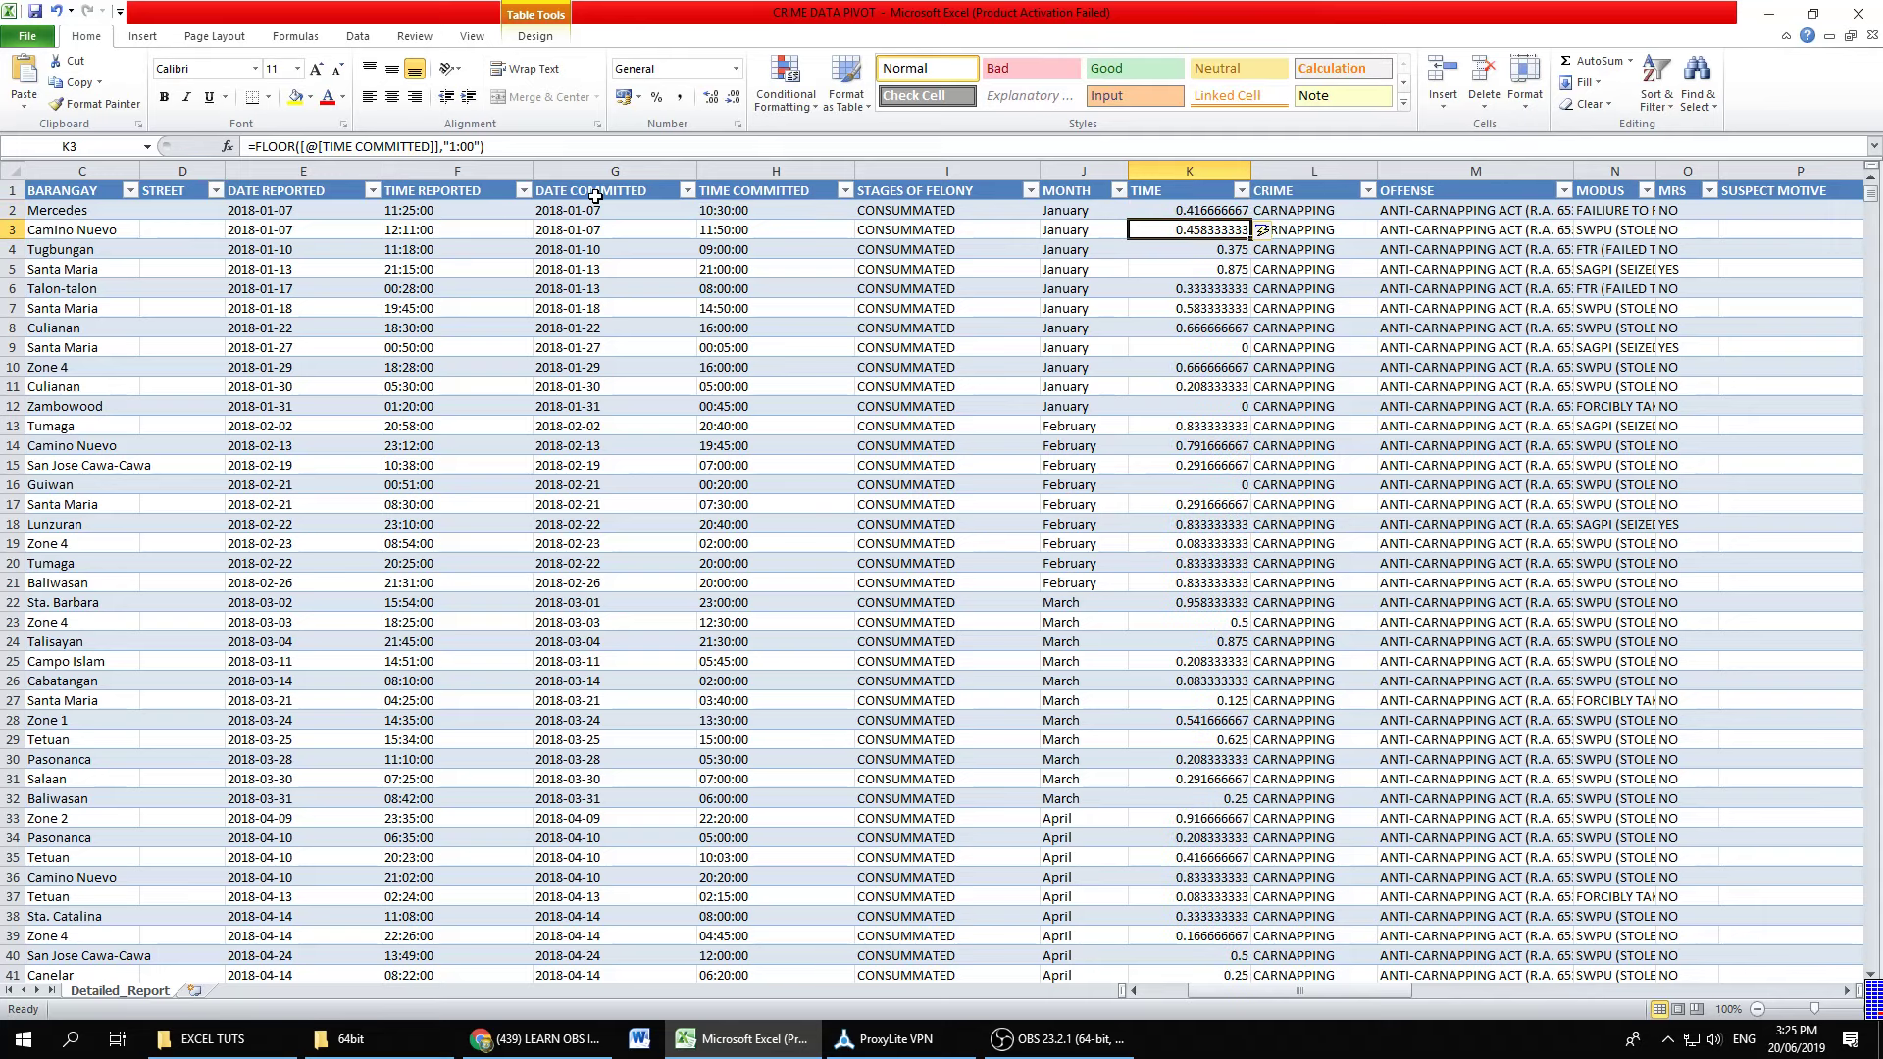
Step: Check a computed TIME value and the TIME filter list without changes
click(1208, 324)
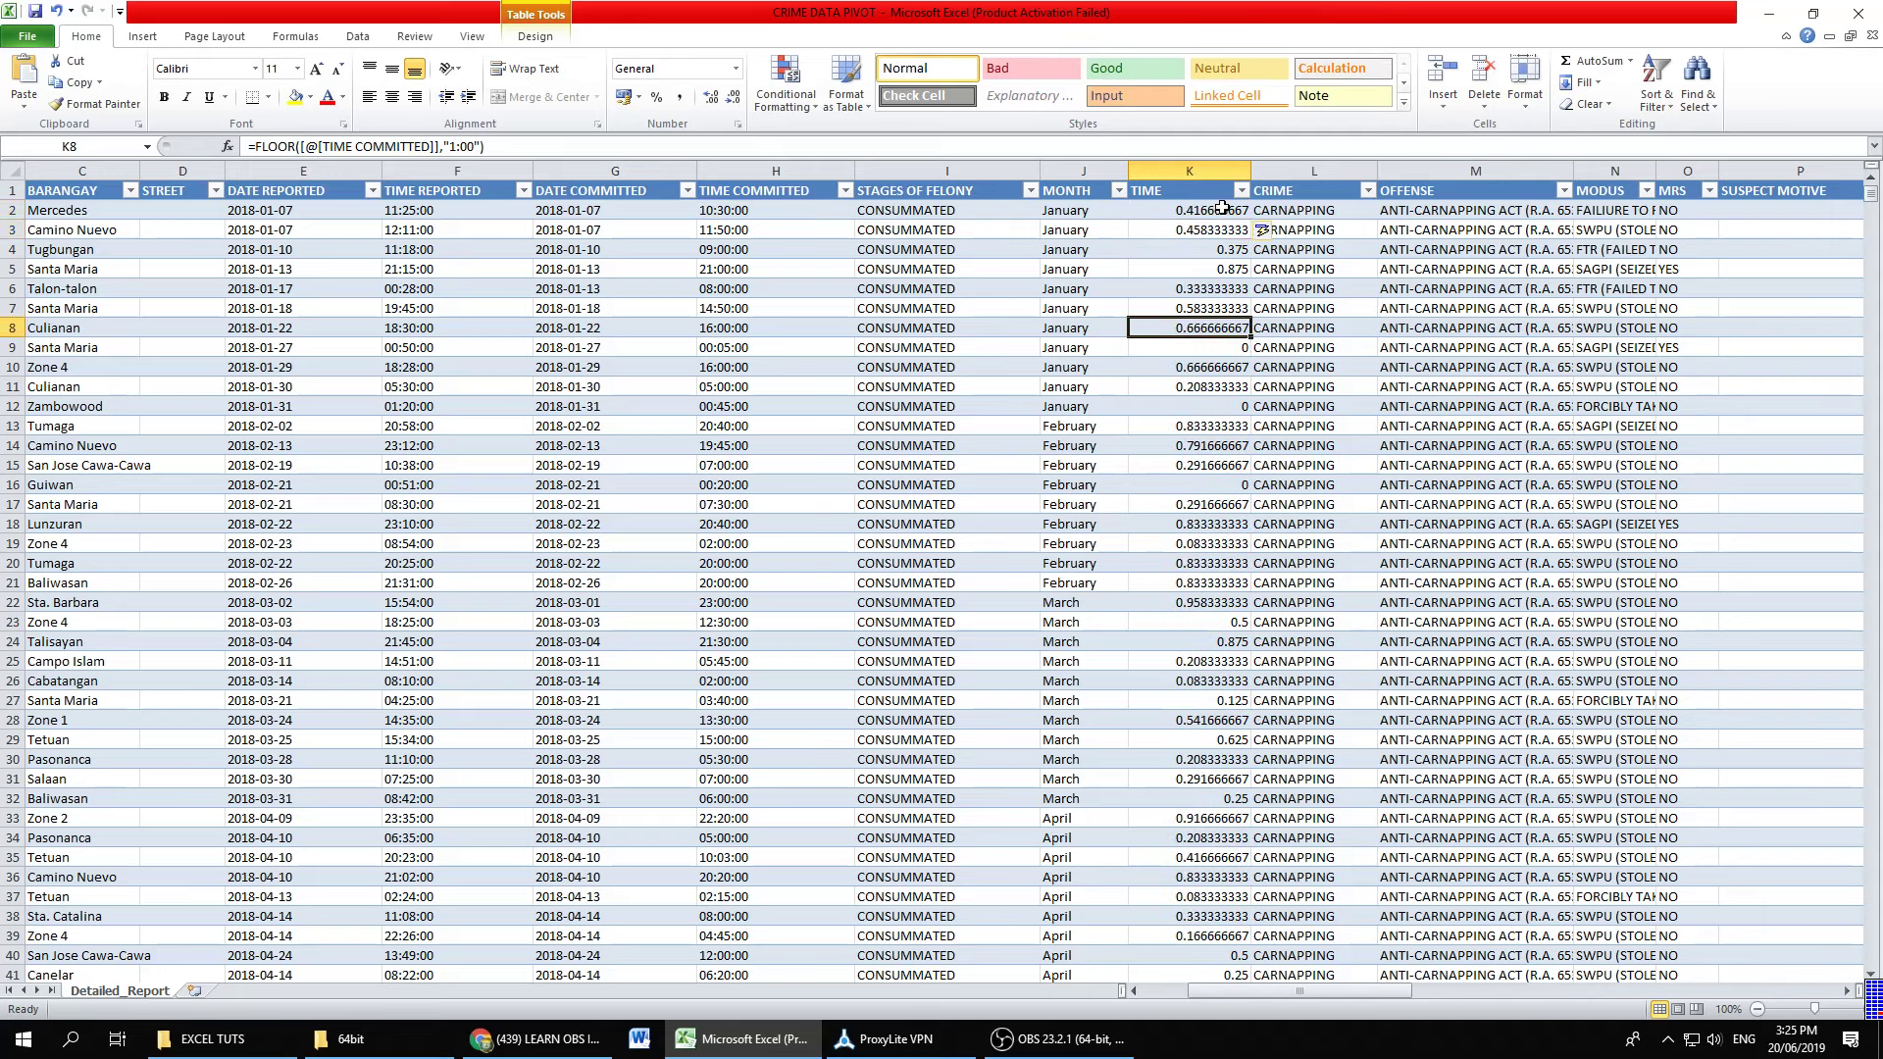
click(1241, 191)
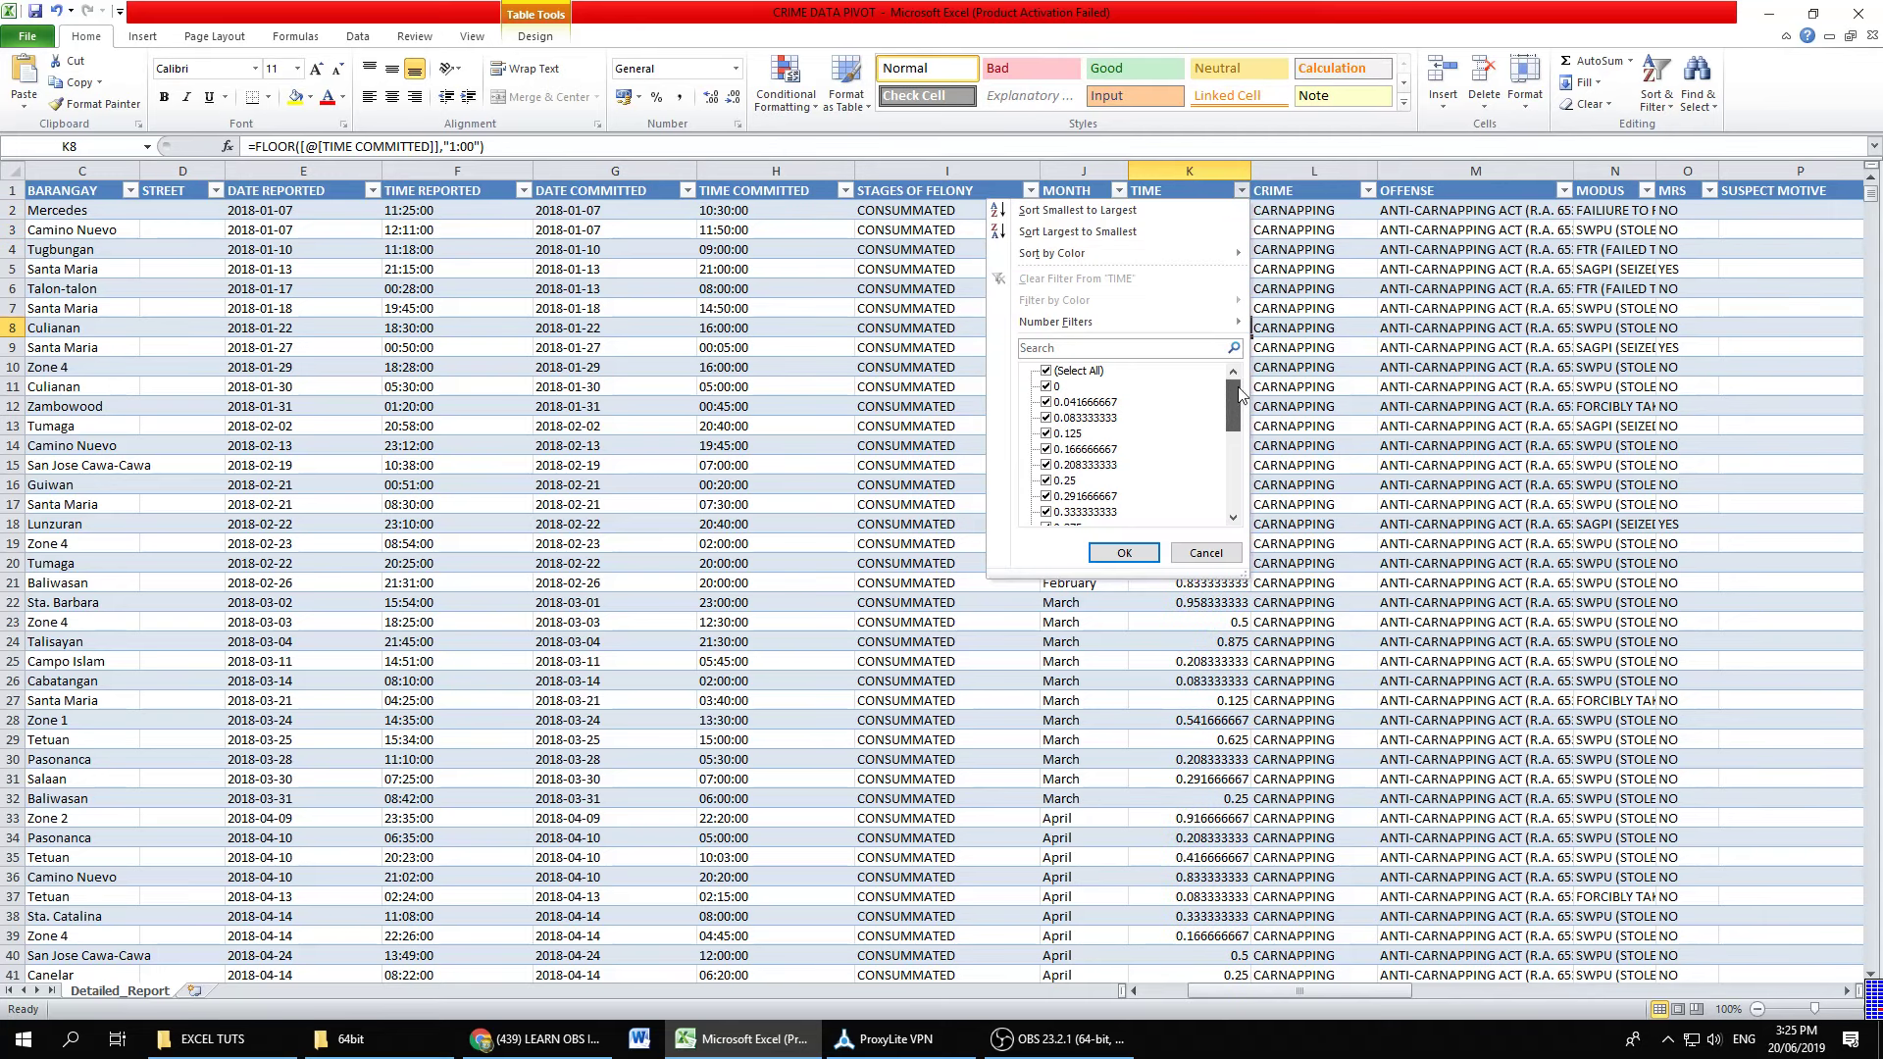
click(1153, 552)
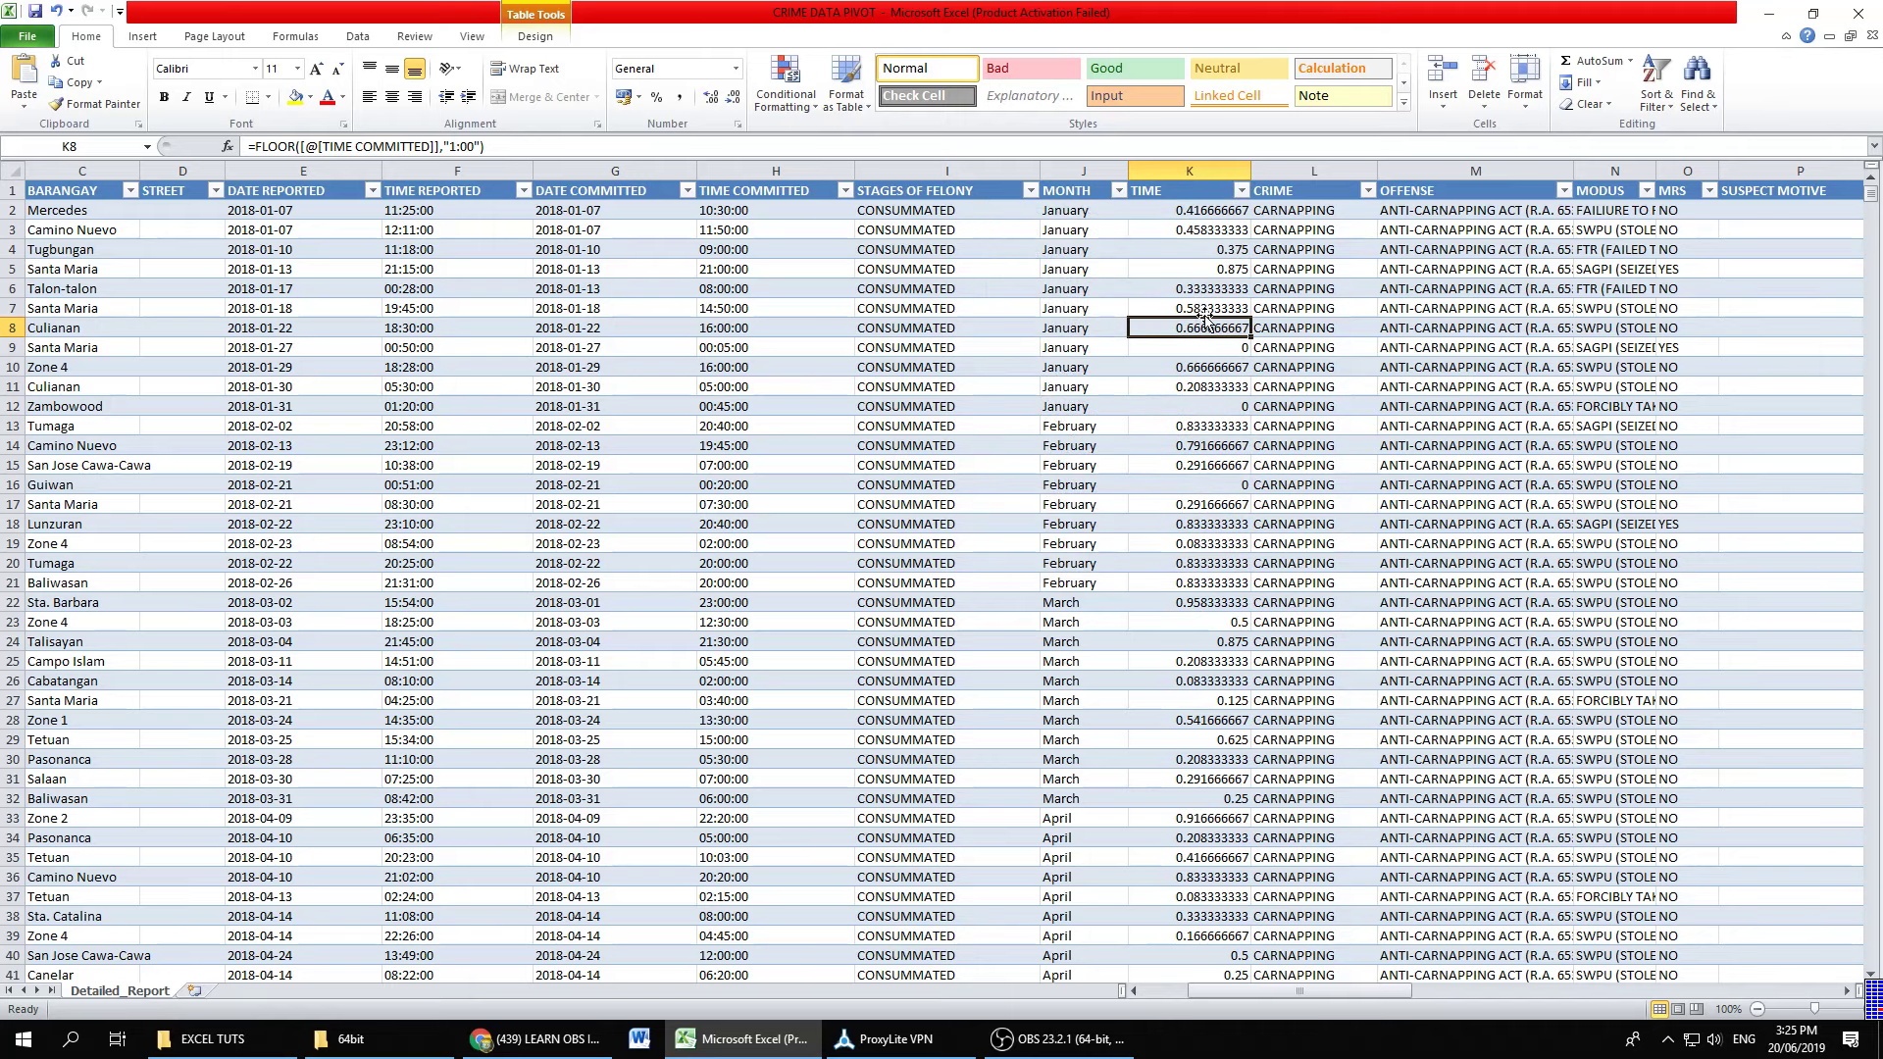
Step: Format column K as English (U.S.) 1:30 PM time so hours read like 10:00 AM
click(1203, 210)
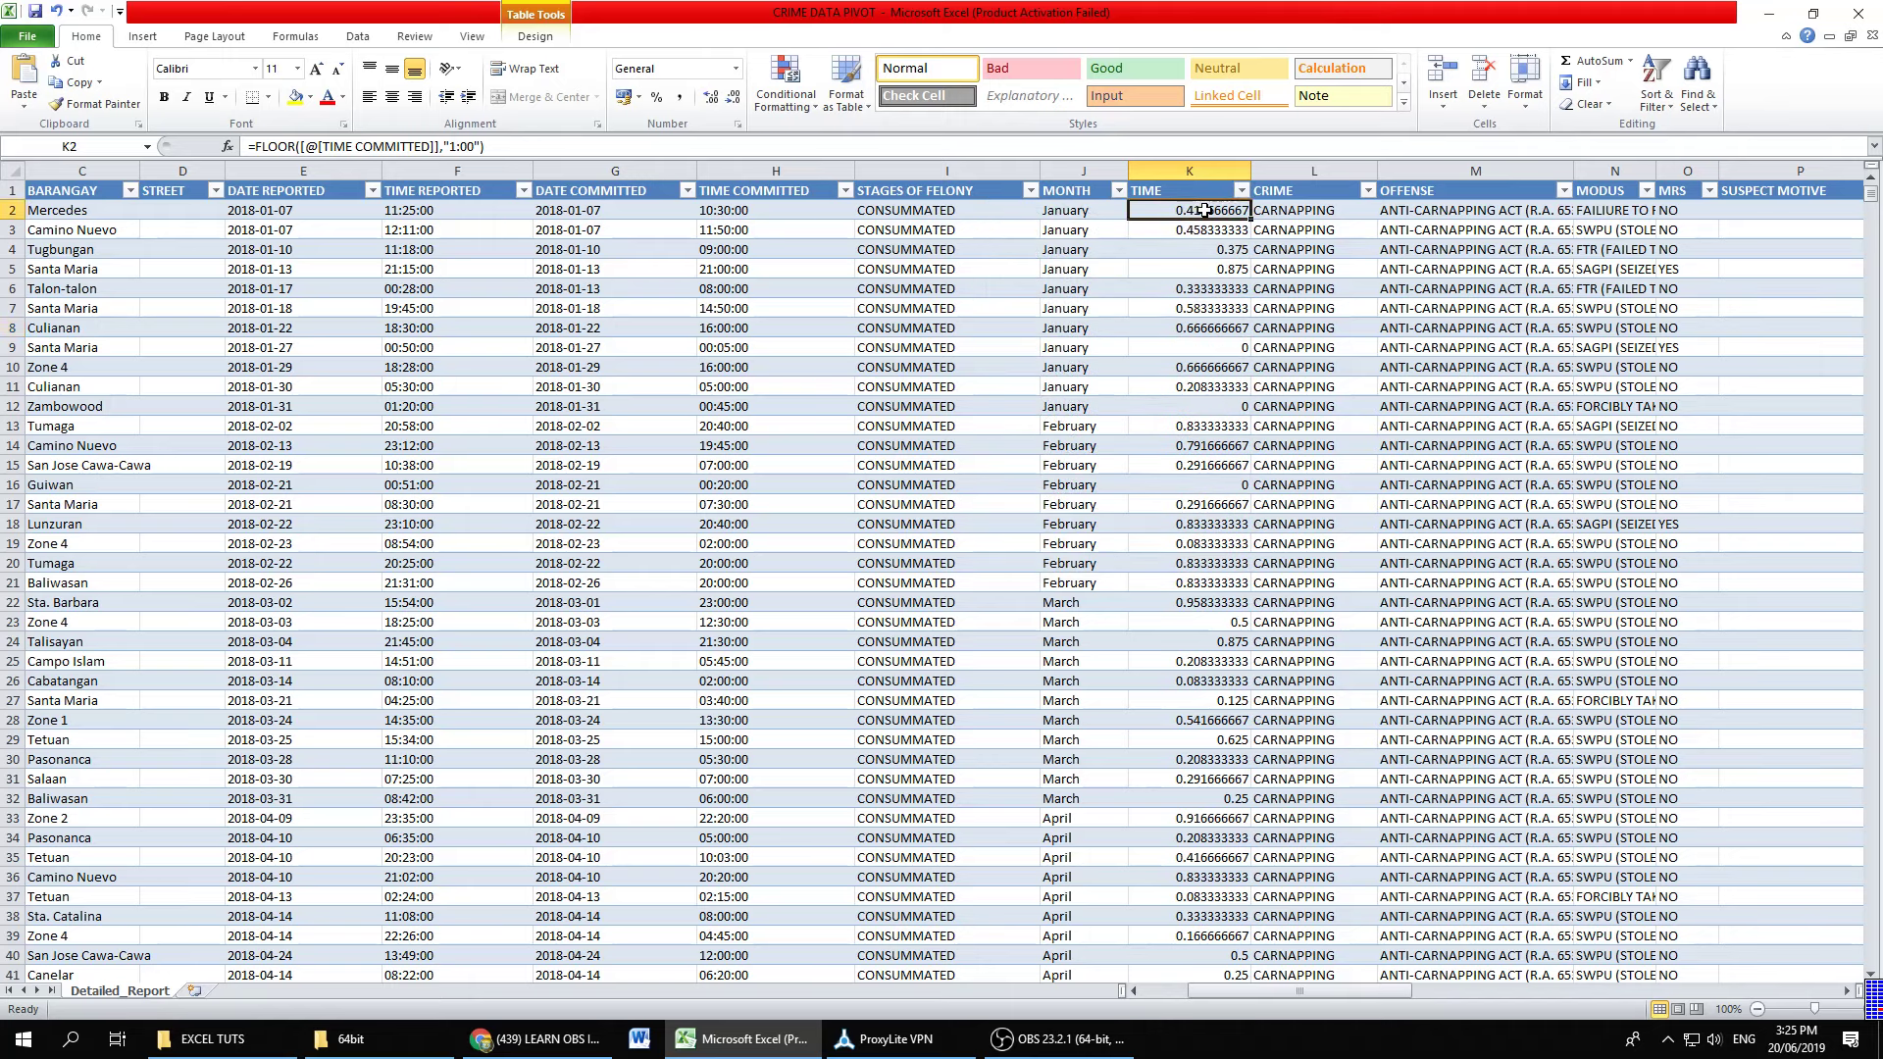
click(1206, 162)
right_click(1206, 167)
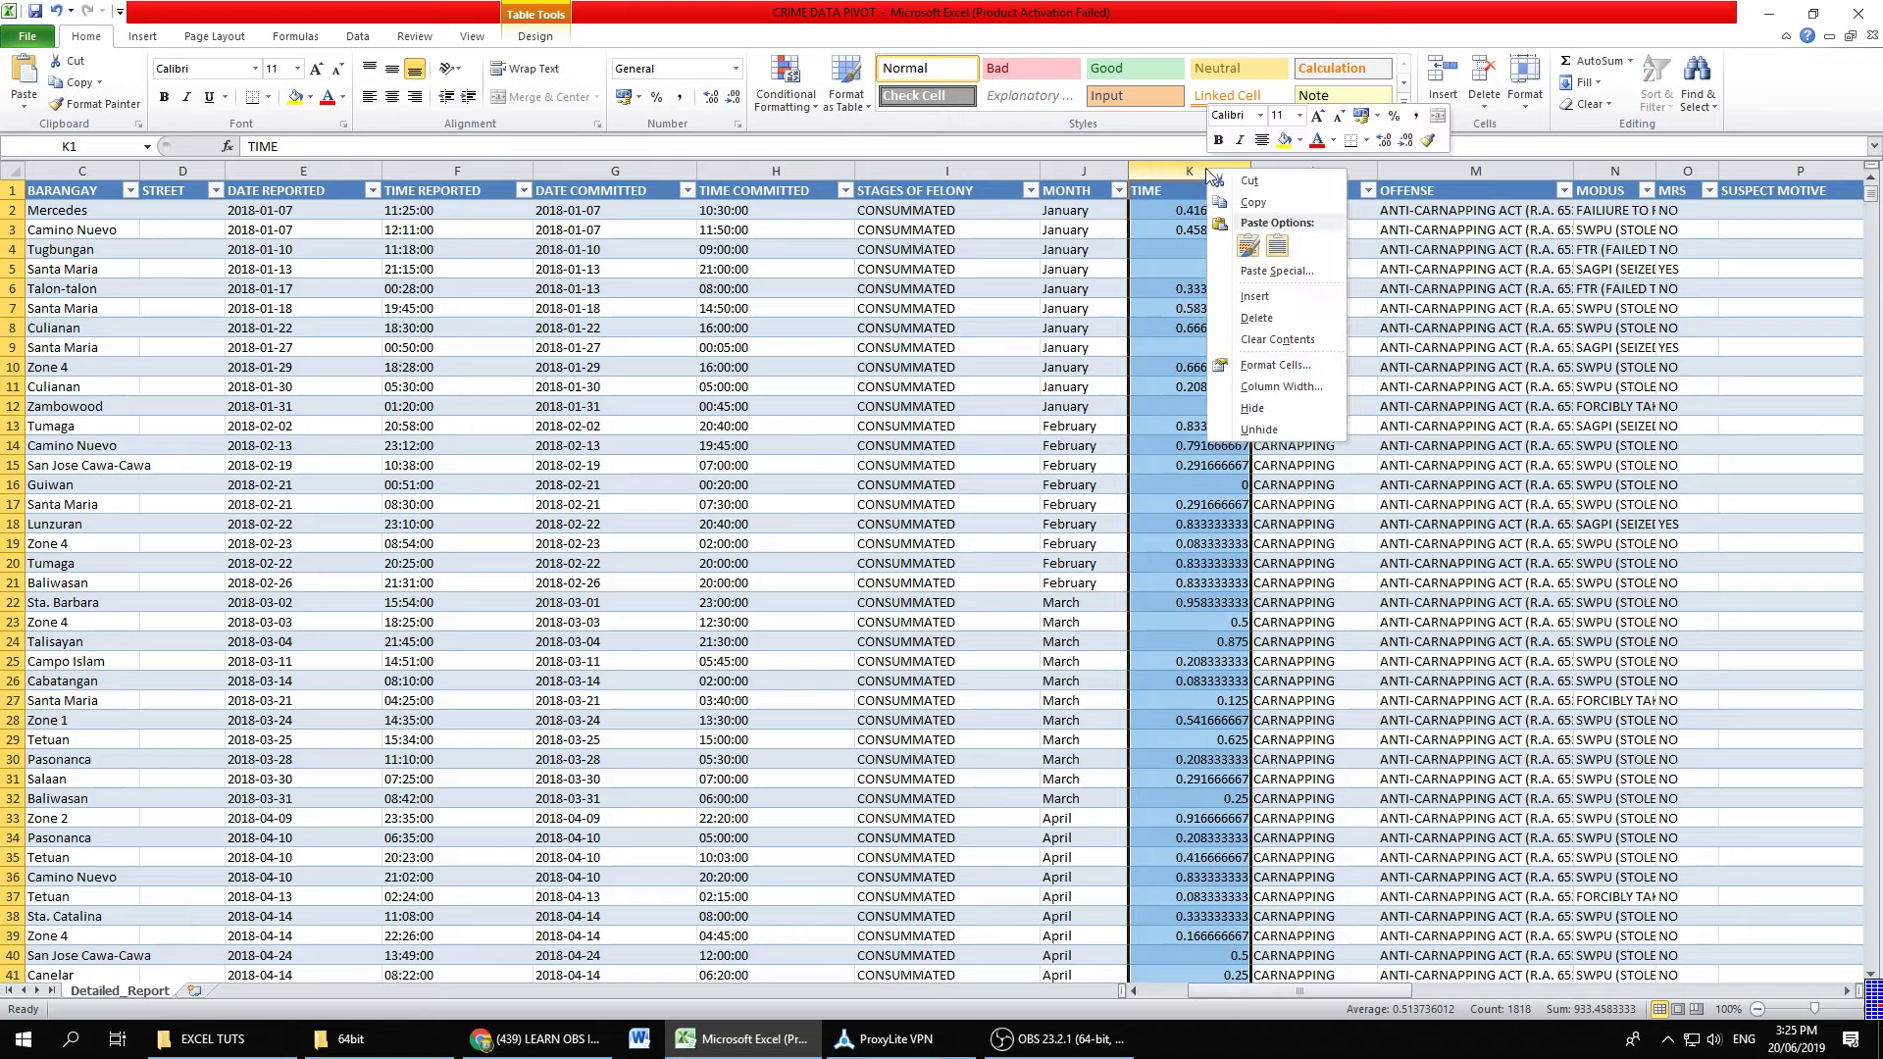
click(1268, 365)
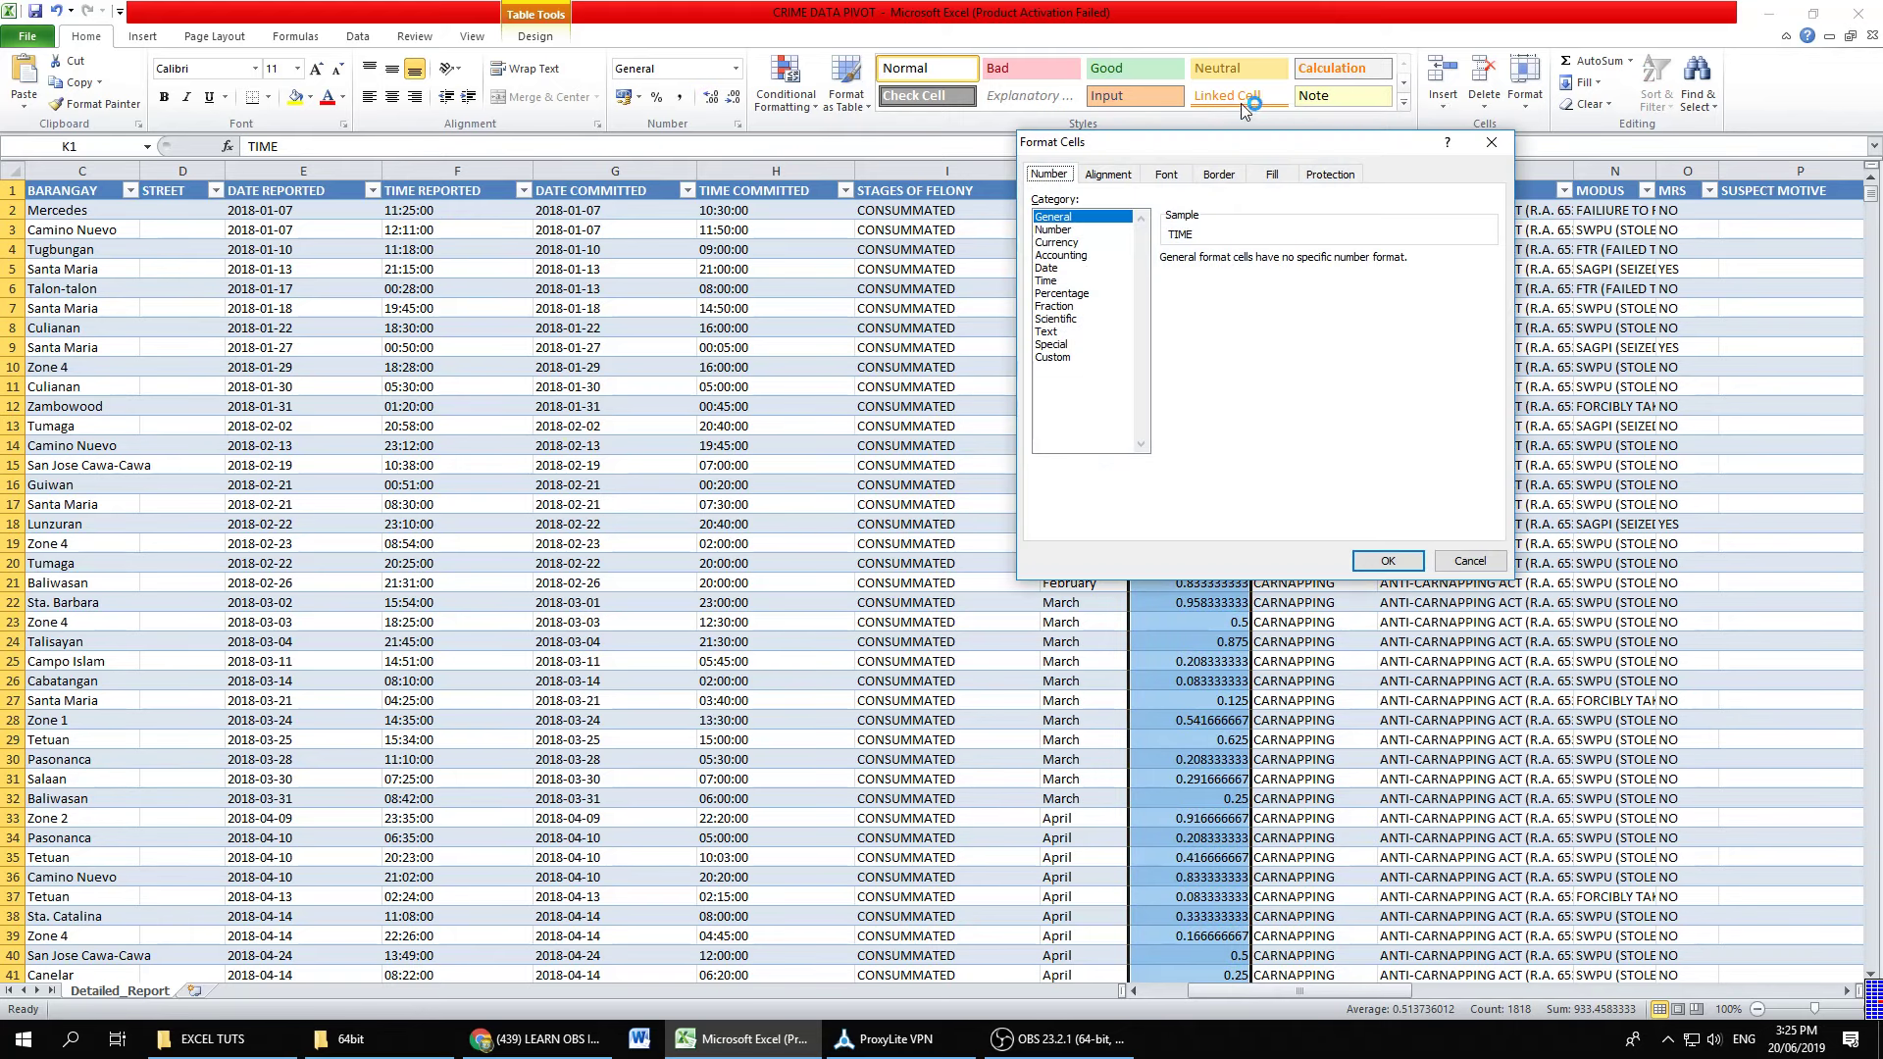
drag(1314, 147, 907, 244)
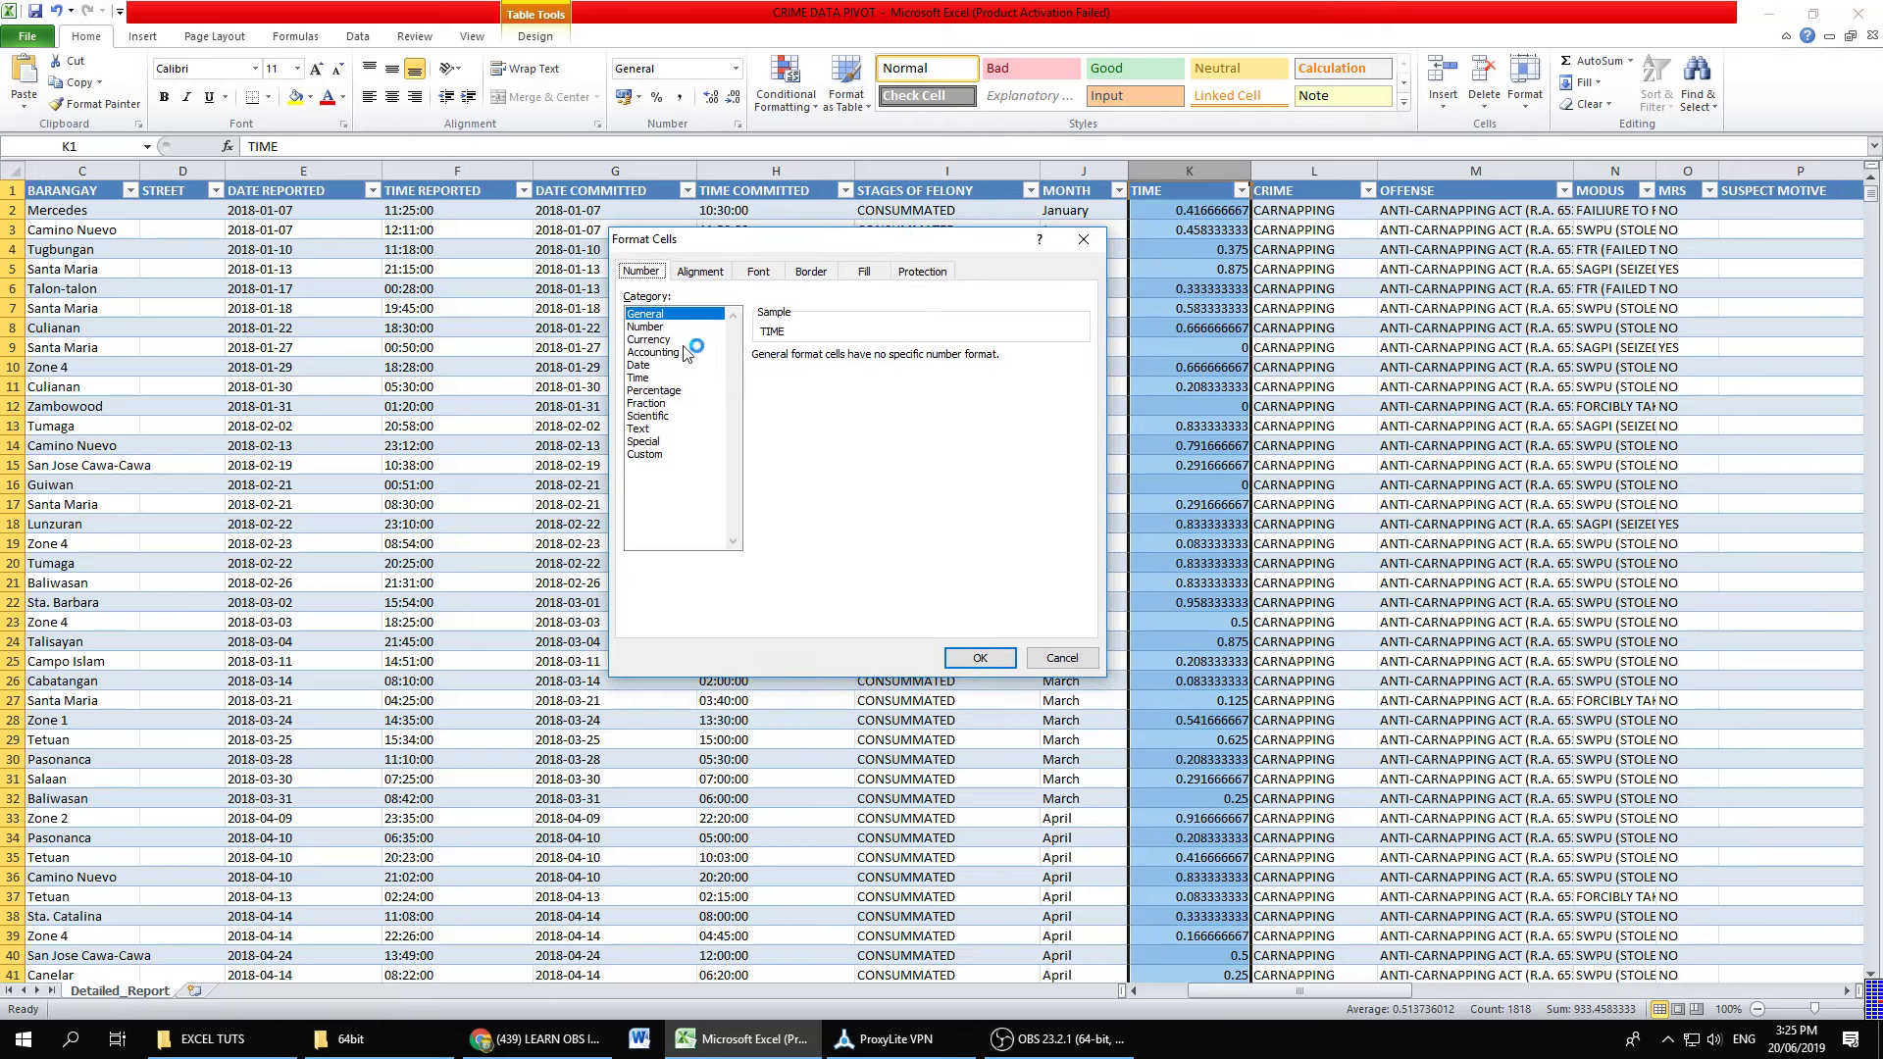
click(642, 379)
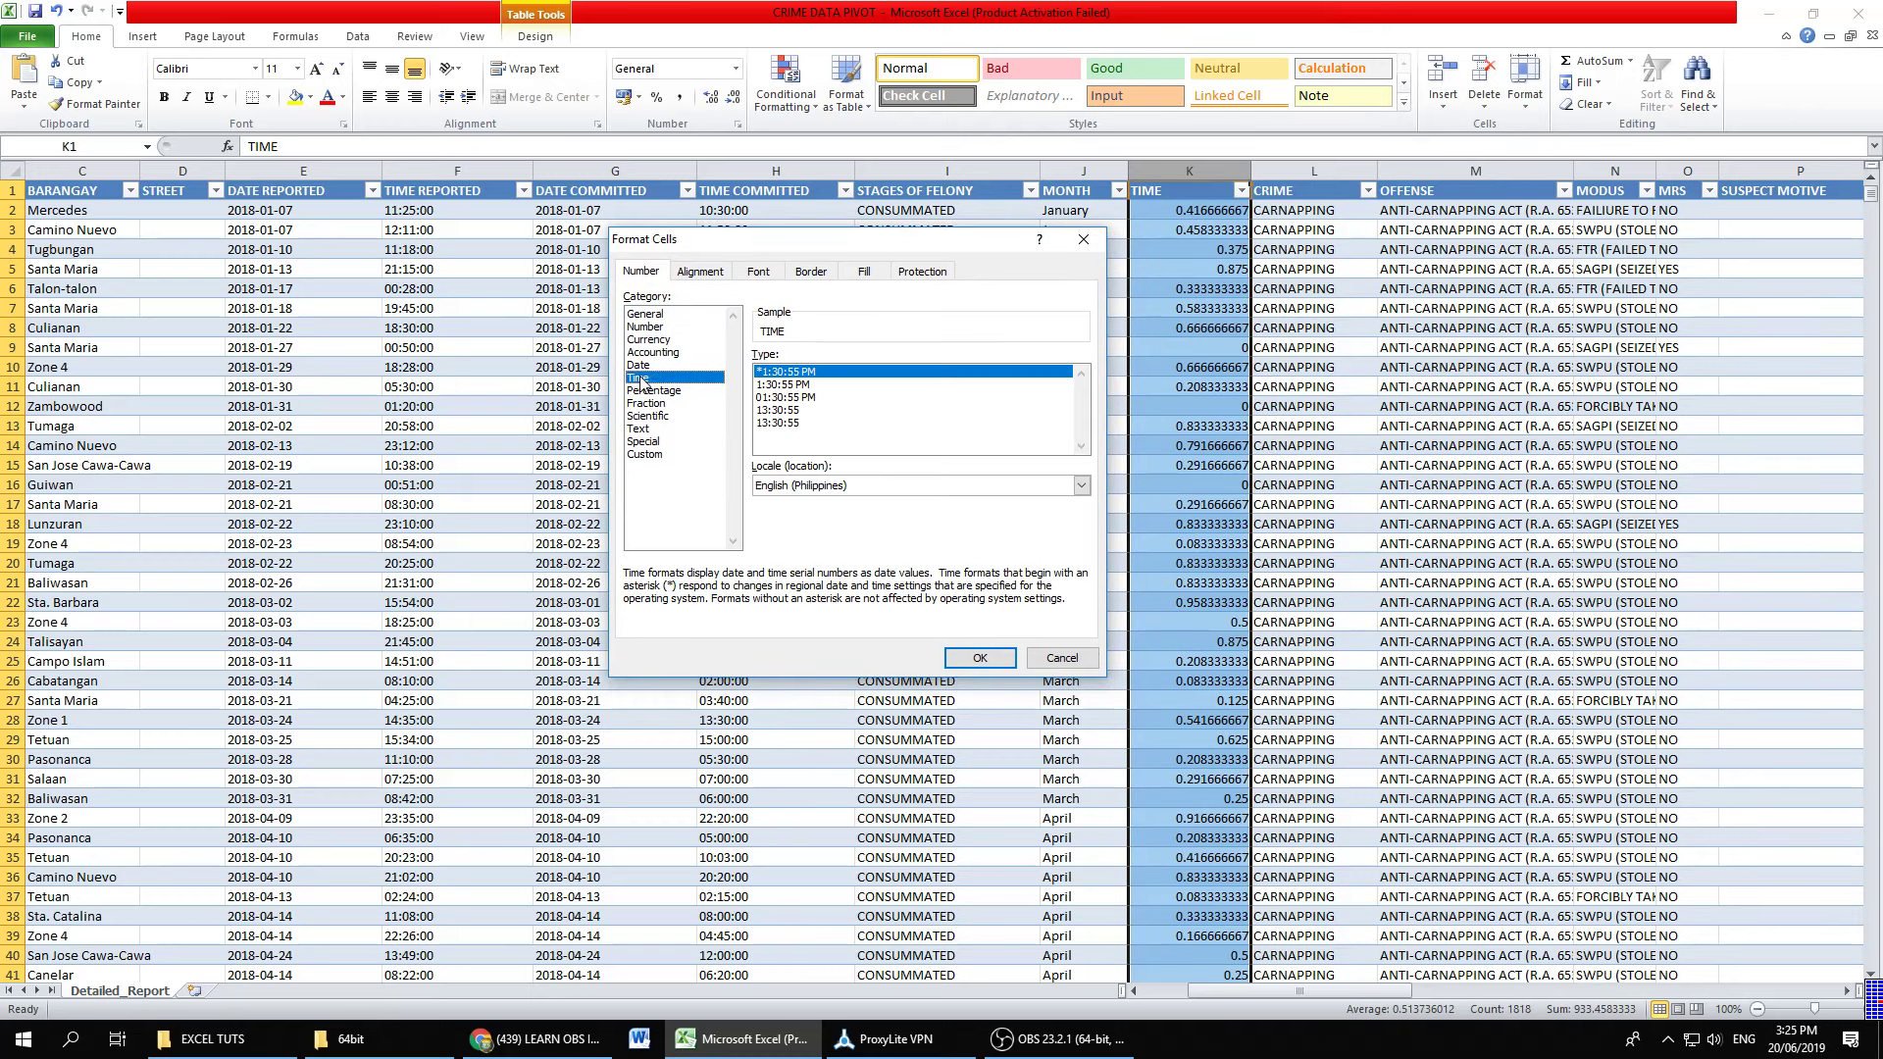
click(807, 487)
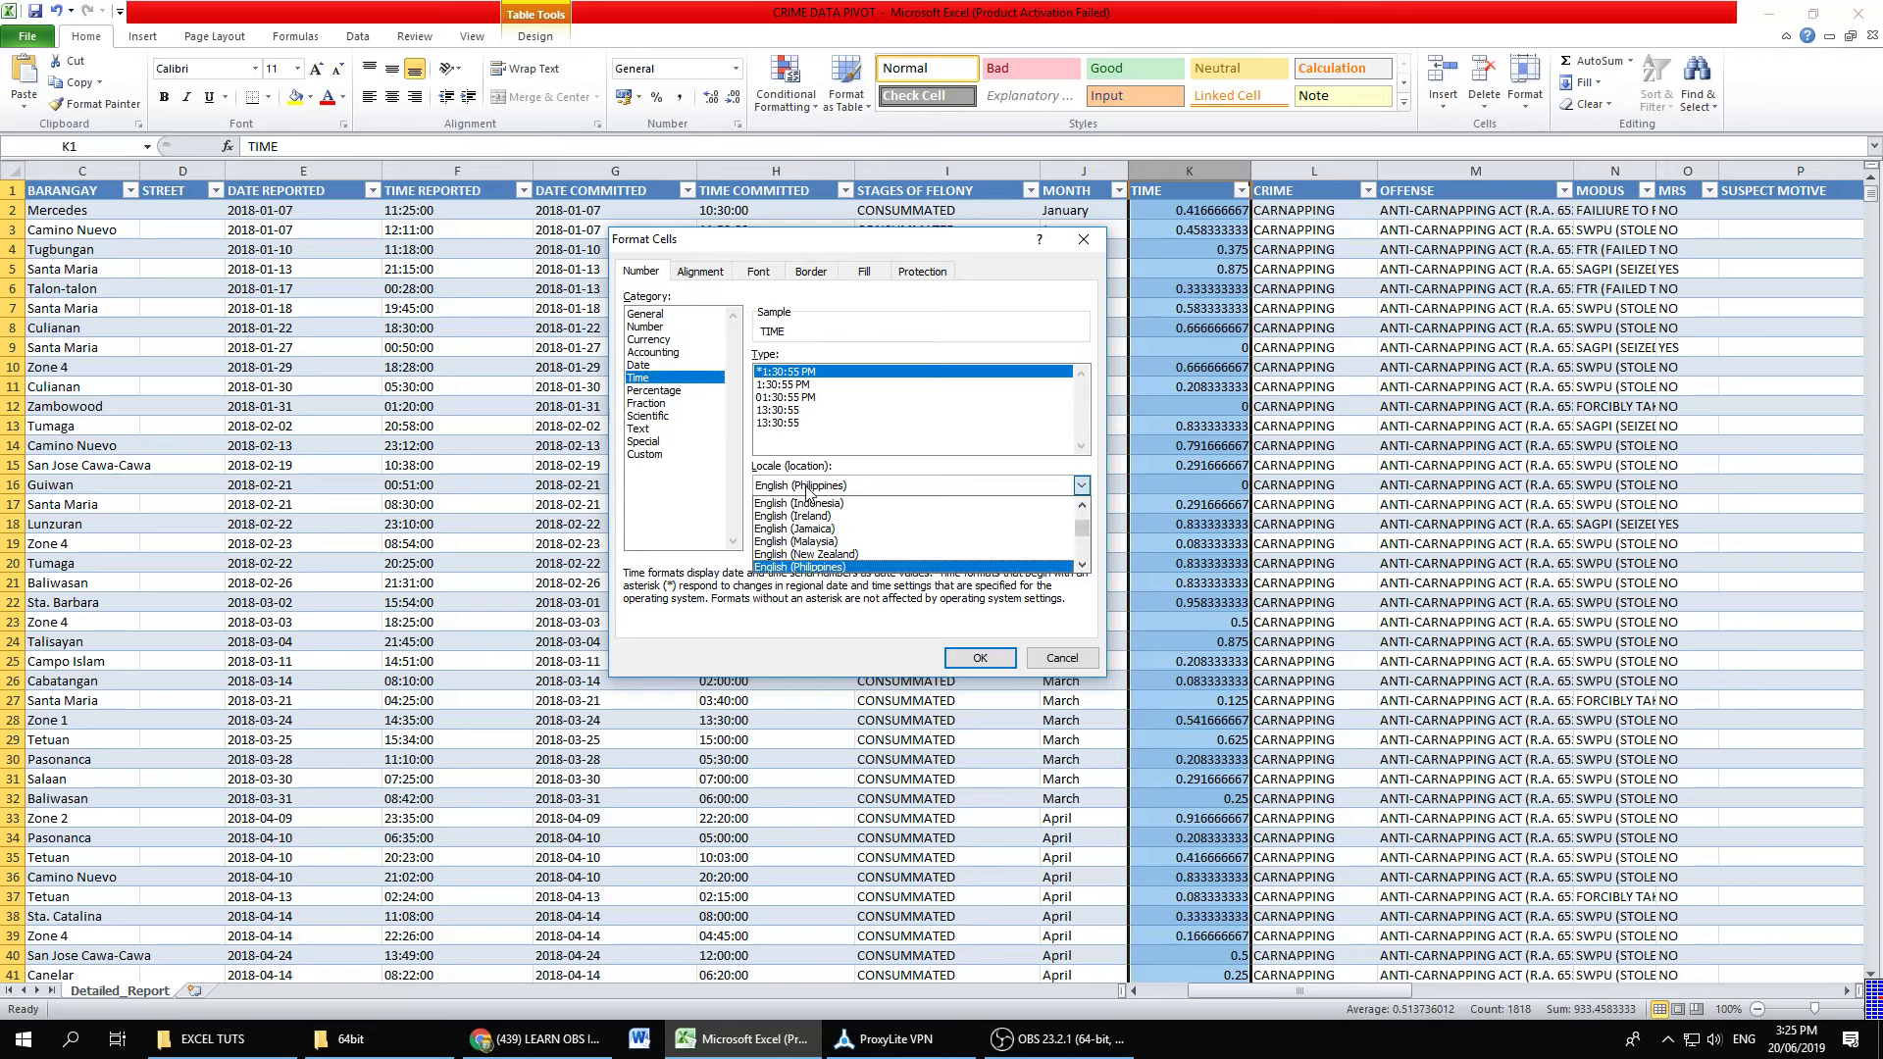
scroll(861, 528, up, 1)
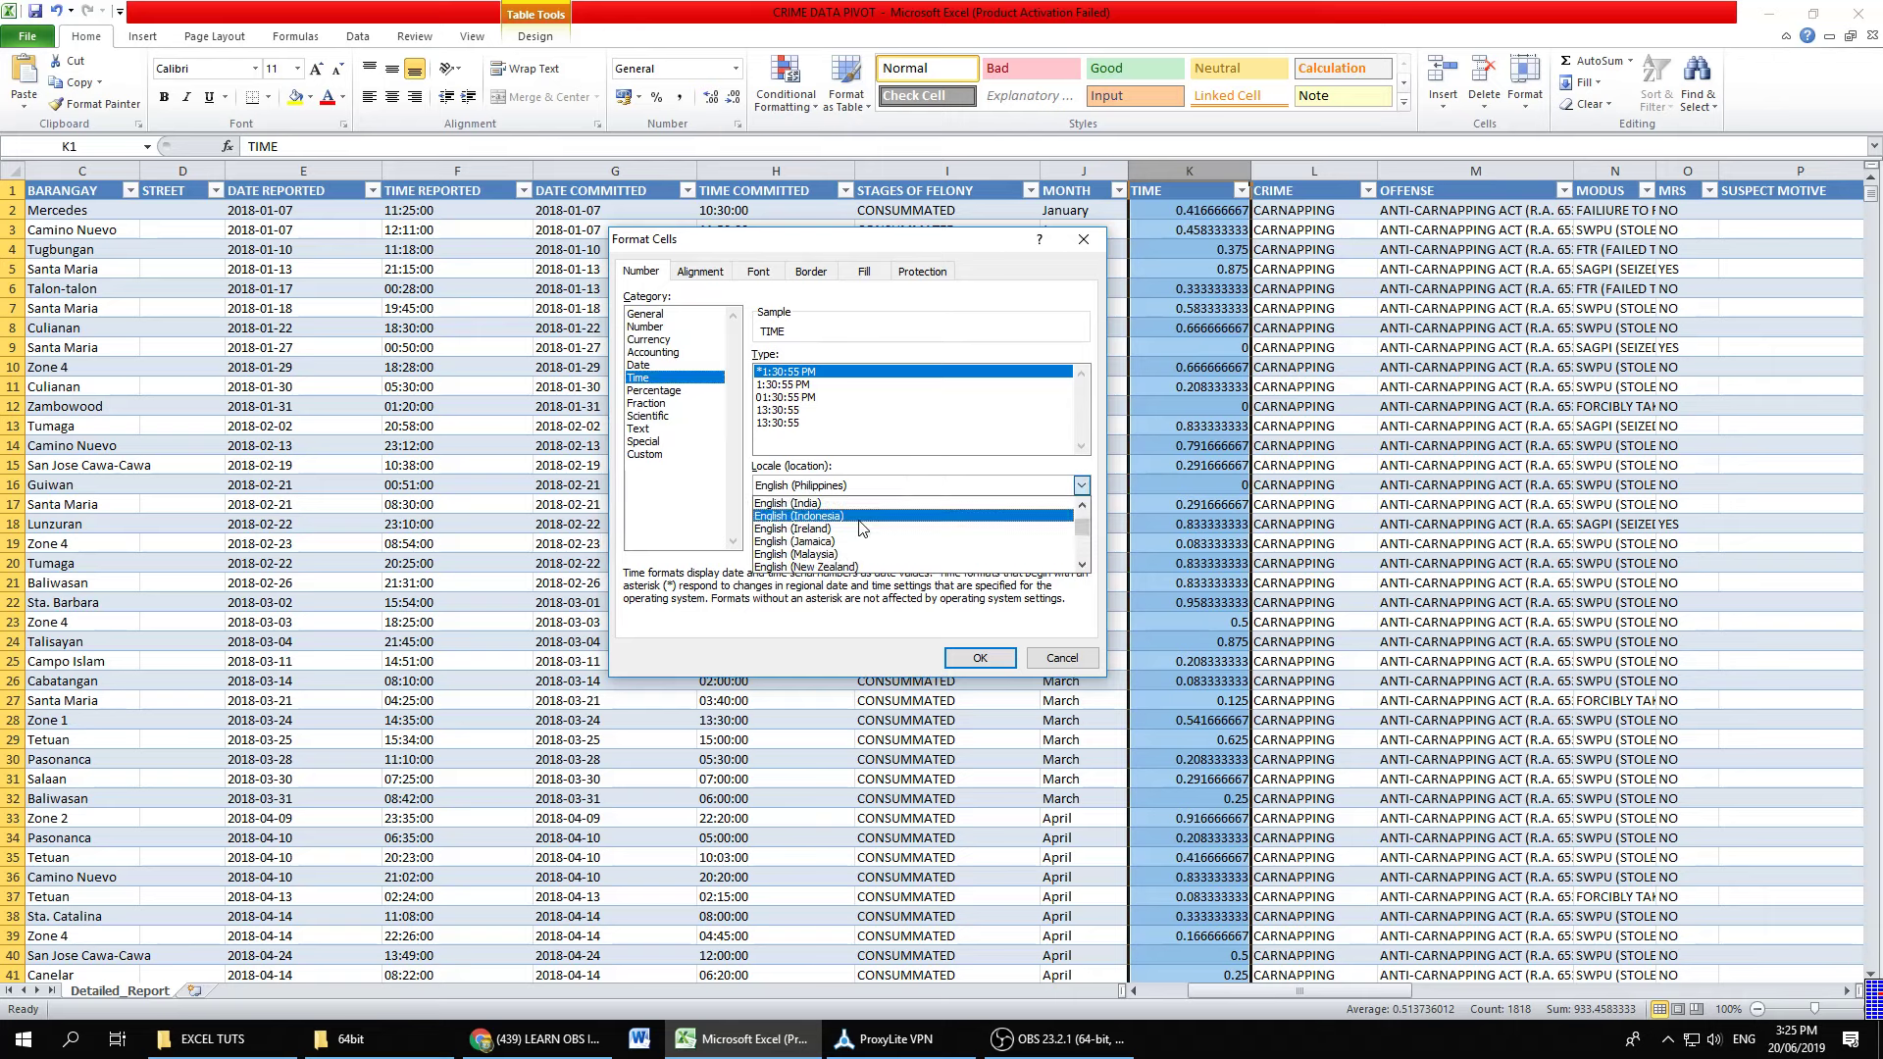
scroll(861, 528, down, 3)
scroll(853, 535, down, 3)
scroll(844, 541, down, 2)
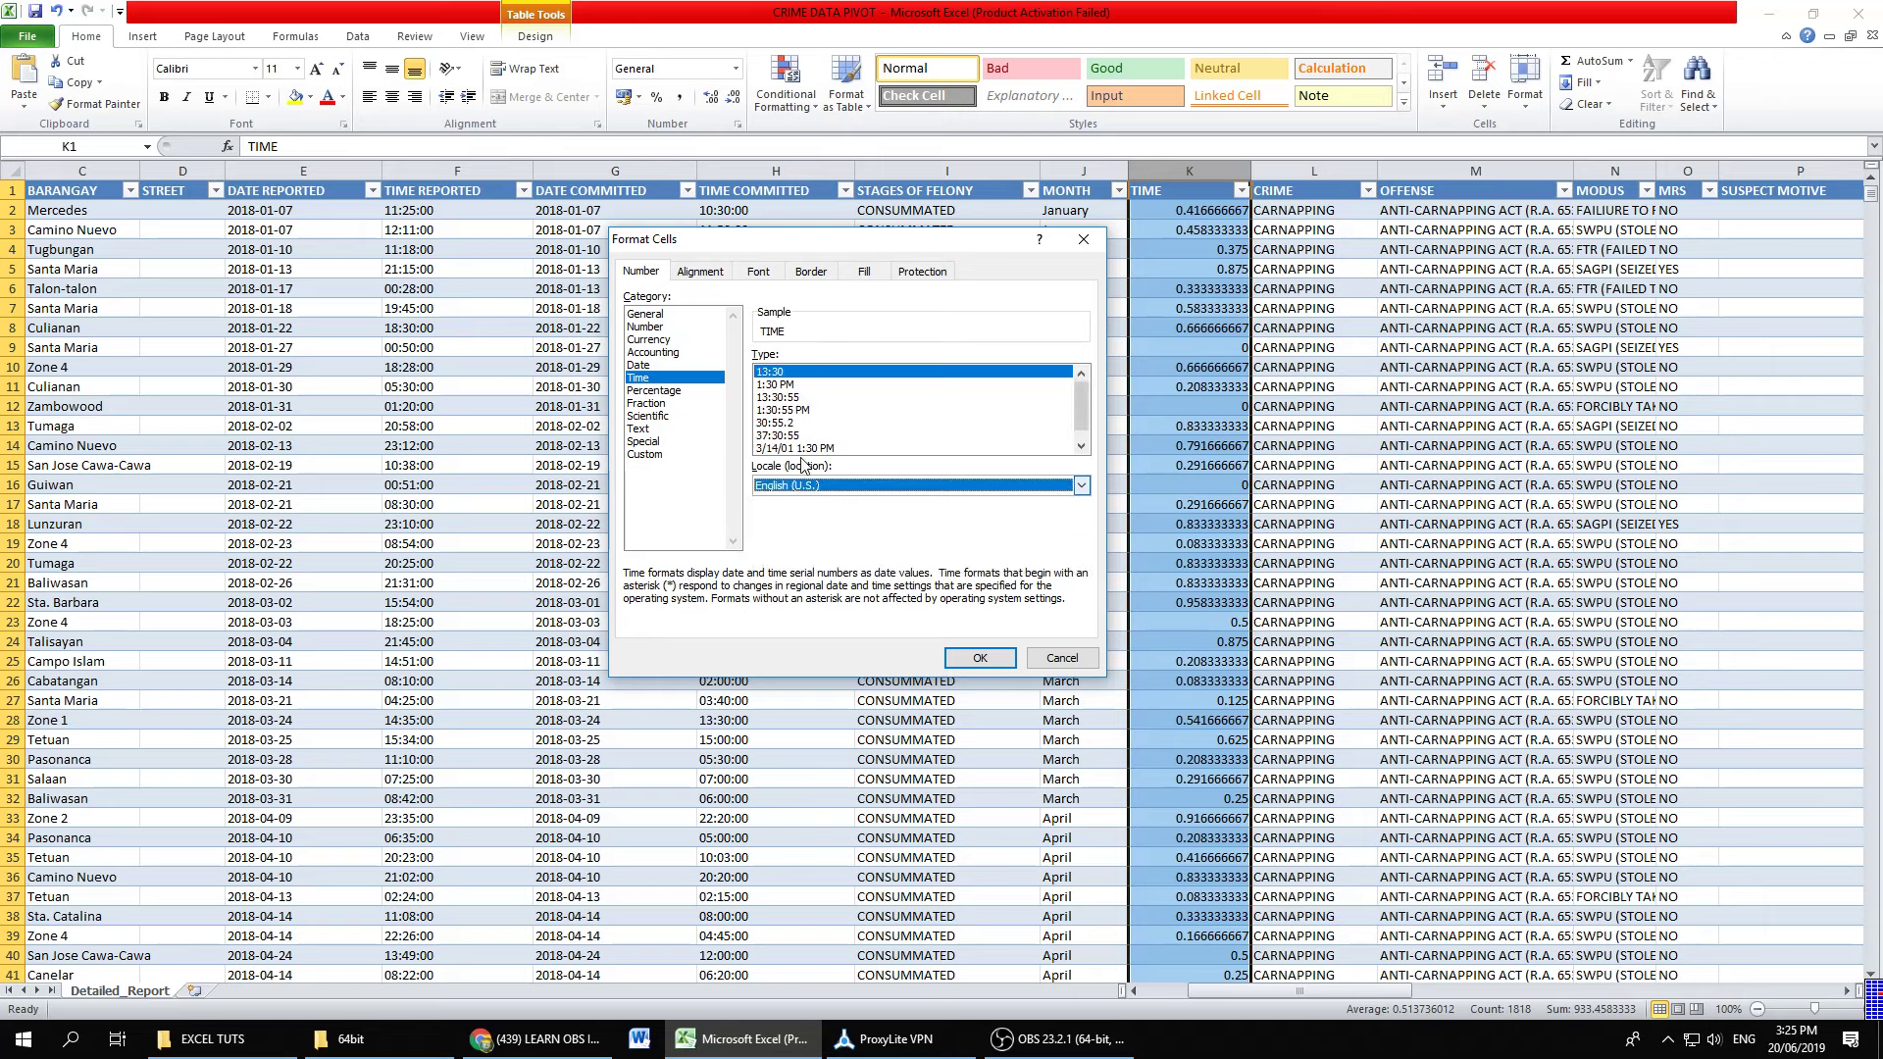
click(818, 386)
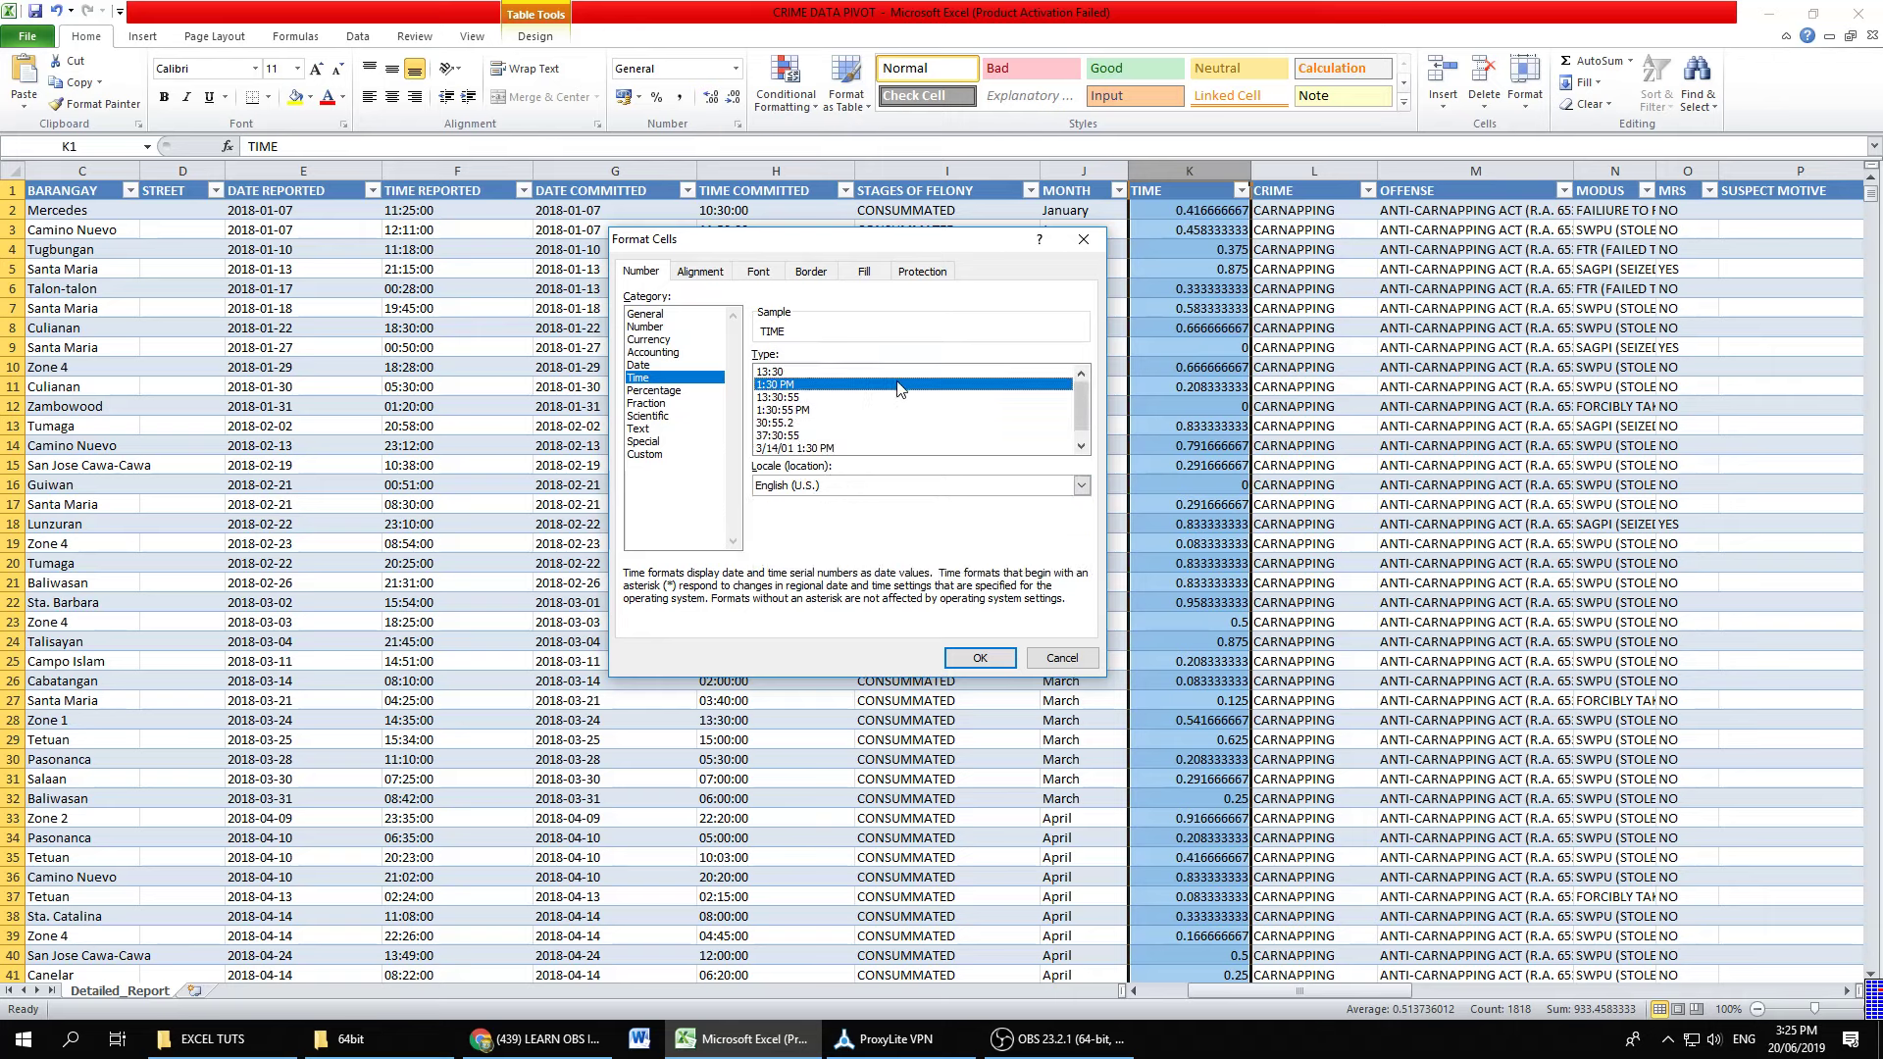
click(978, 657)
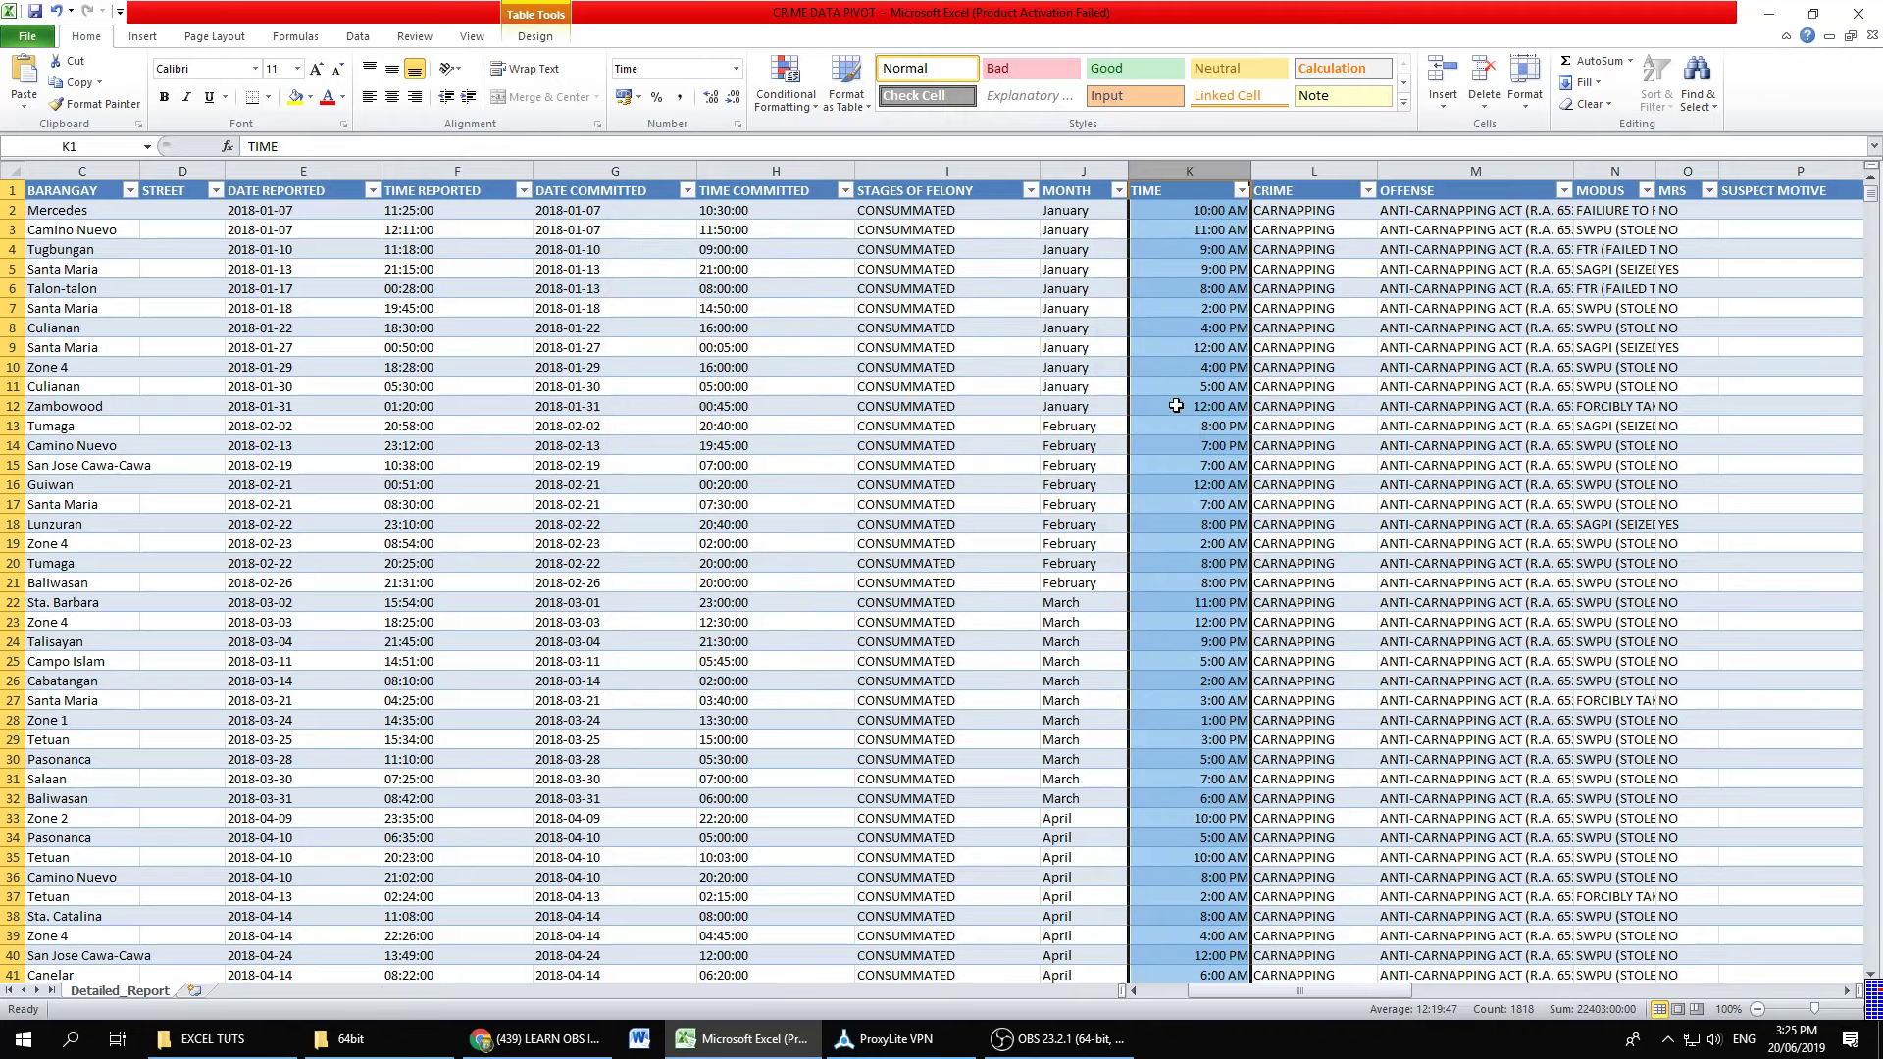
click(1177, 406)
click(1242, 191)
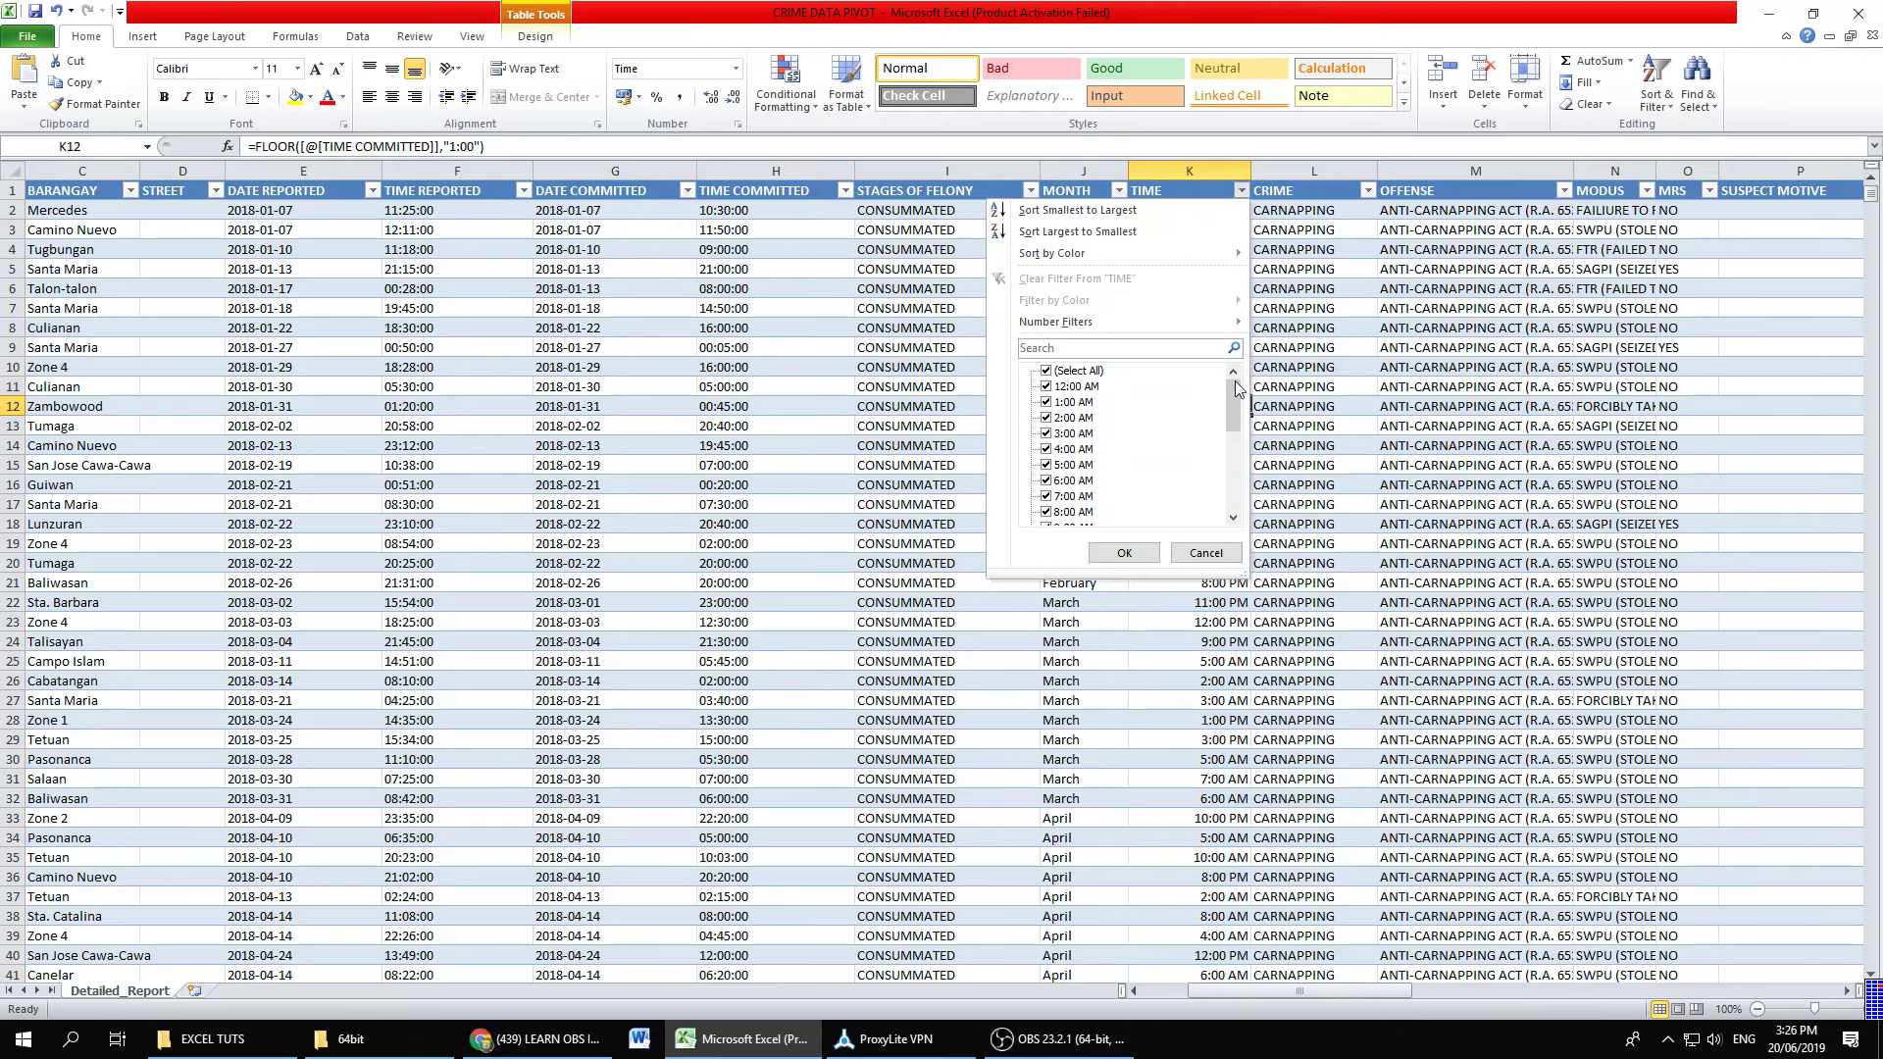
Step: Keep all hours in the TIME filter and narrow column K to fit its values
mouse_move(1236, 393)
mouse_down()
mouse_move(1235, 499)
mouse_move(1235, 384)
mouse_up()
click(1144, 552)
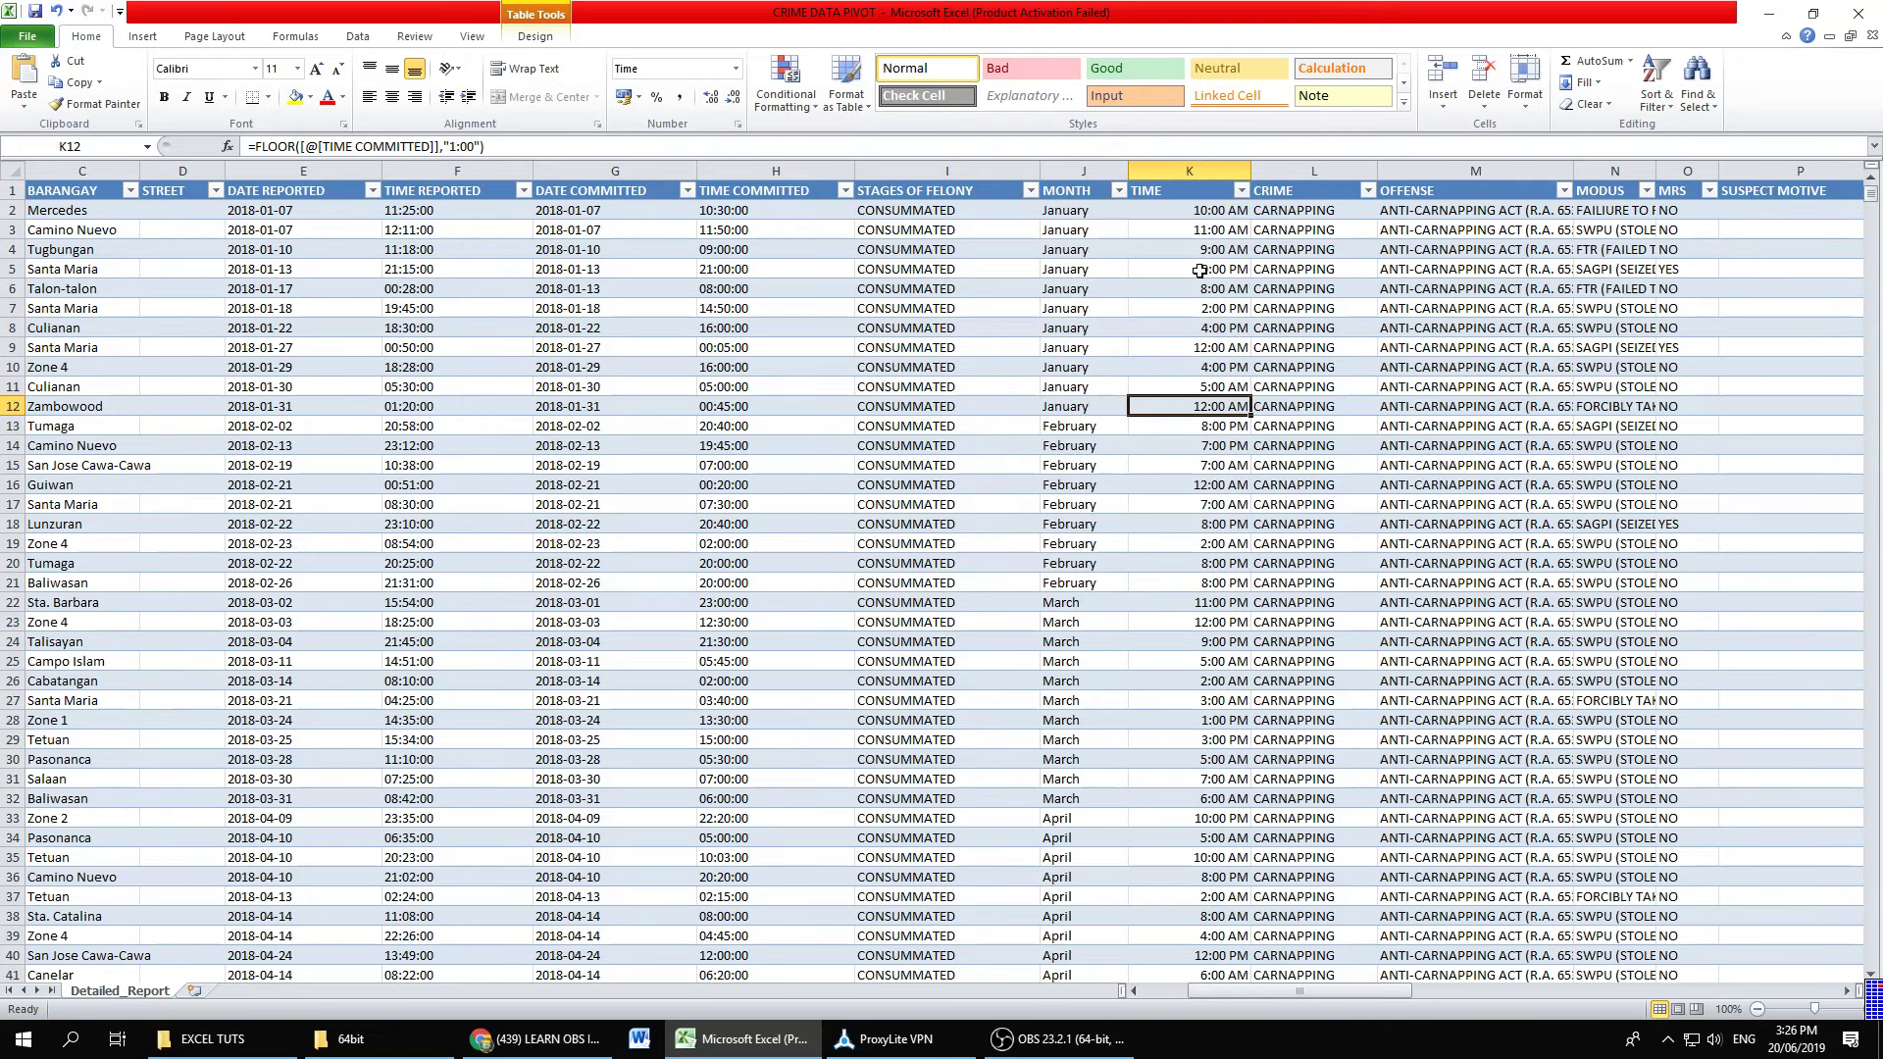
mouse_move(1251, 169)
mouse_down()
mouse_move(1189, 168)
mouse_move(1216, 170)
mouse_up()
click(1305, 369)
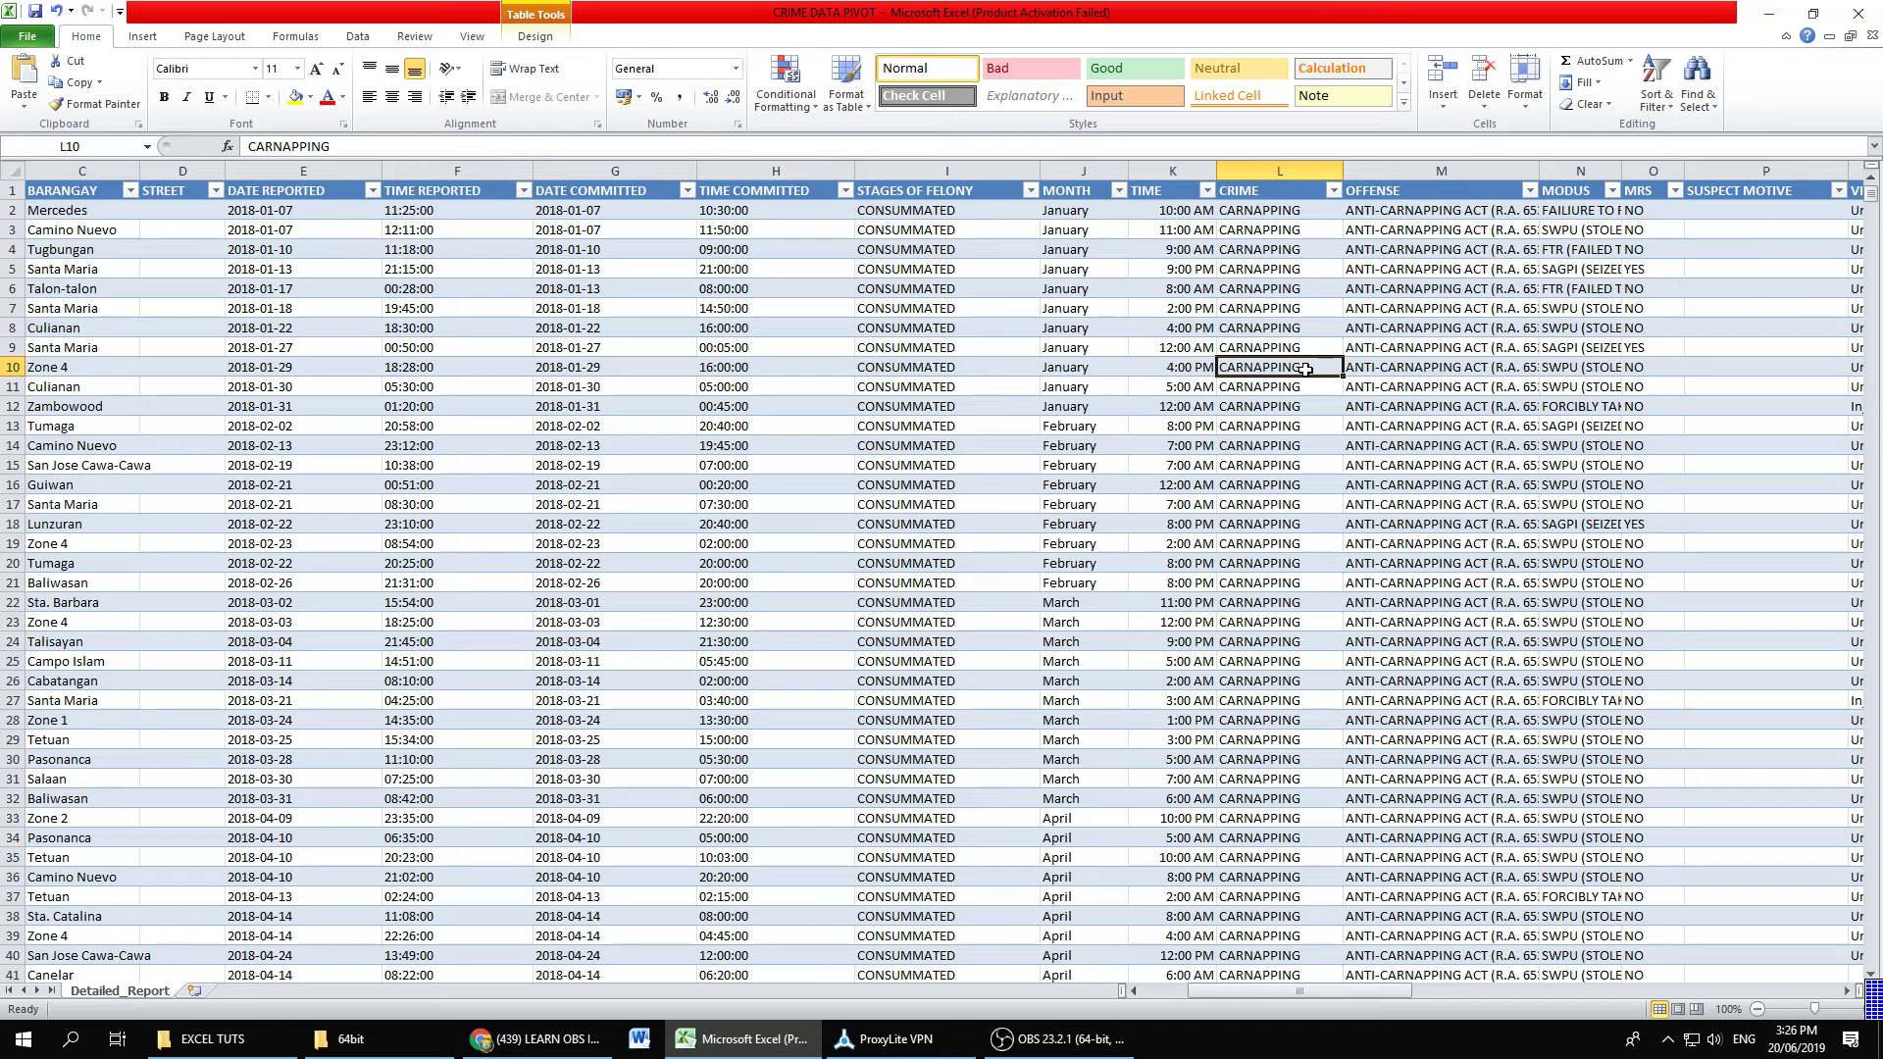
click(1253, 271)
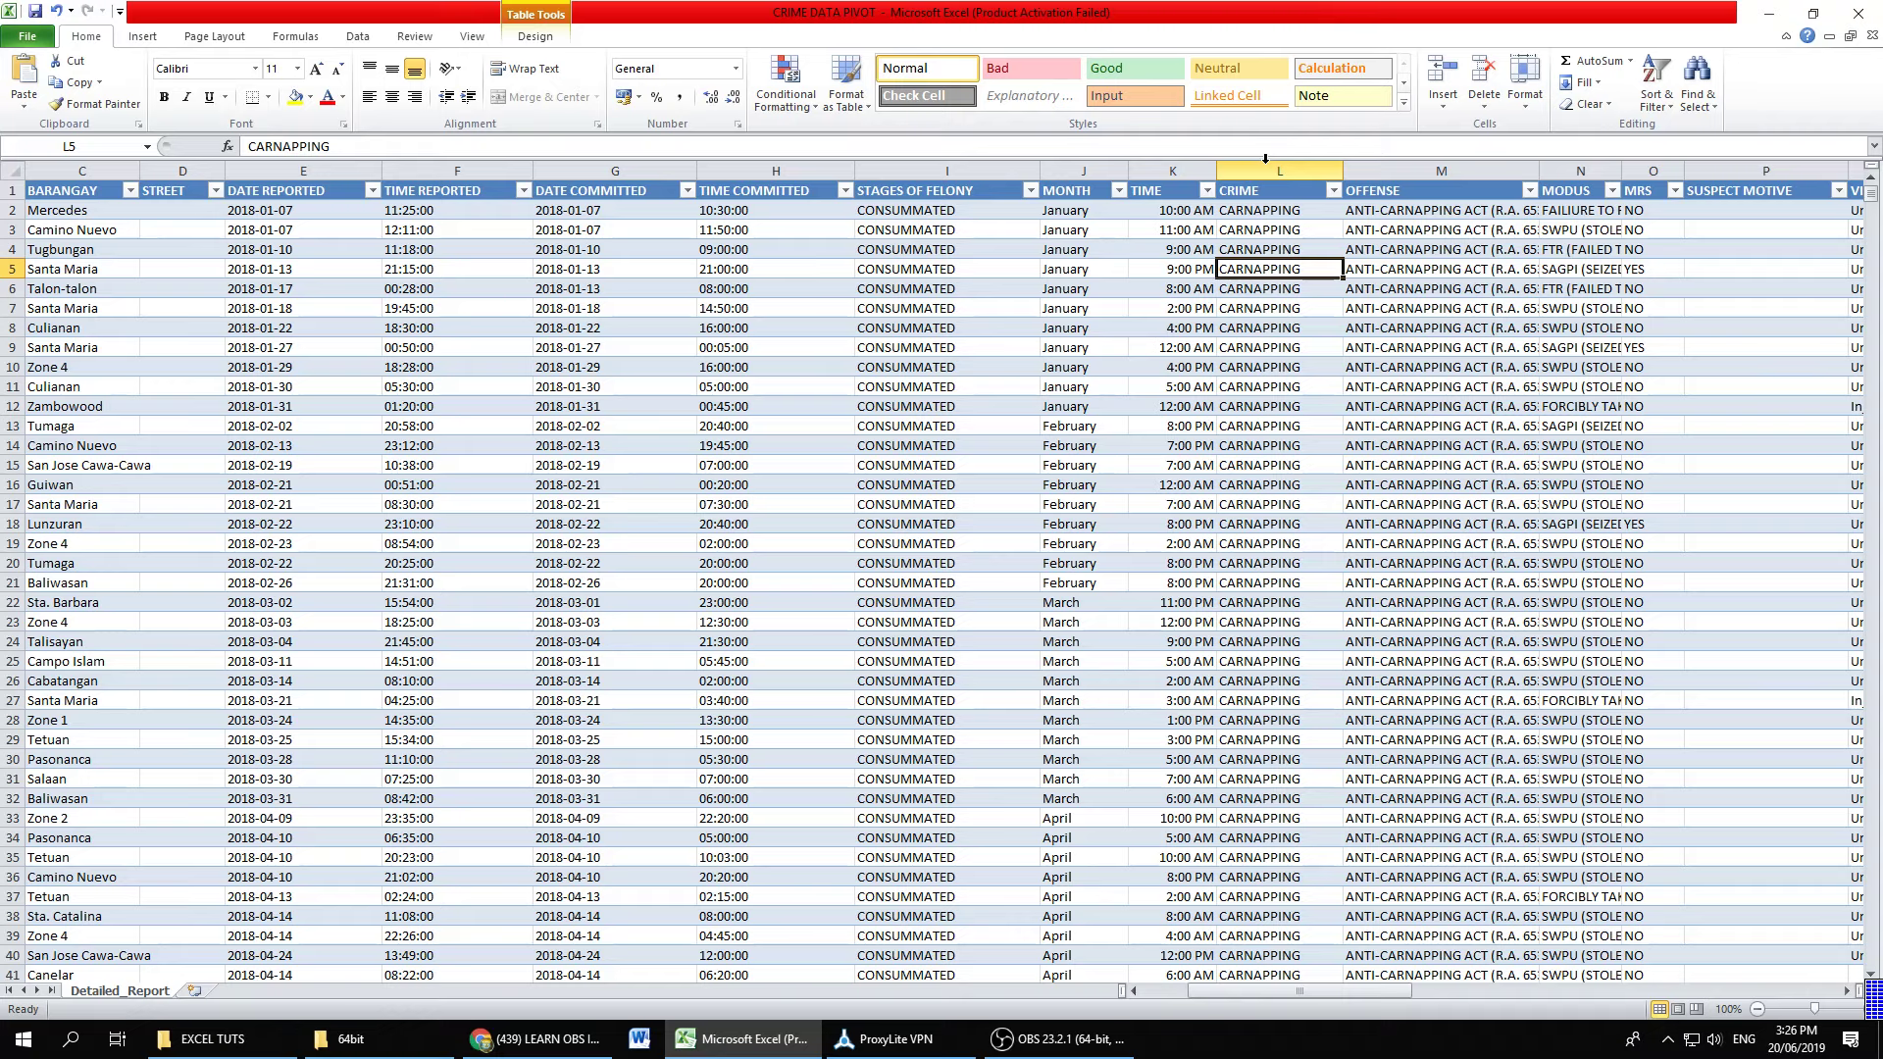
Step: Insert a widened column before CRIME and give it the header CRIME CATEGORY
click(1265, 158)
right_click(1267, 165)
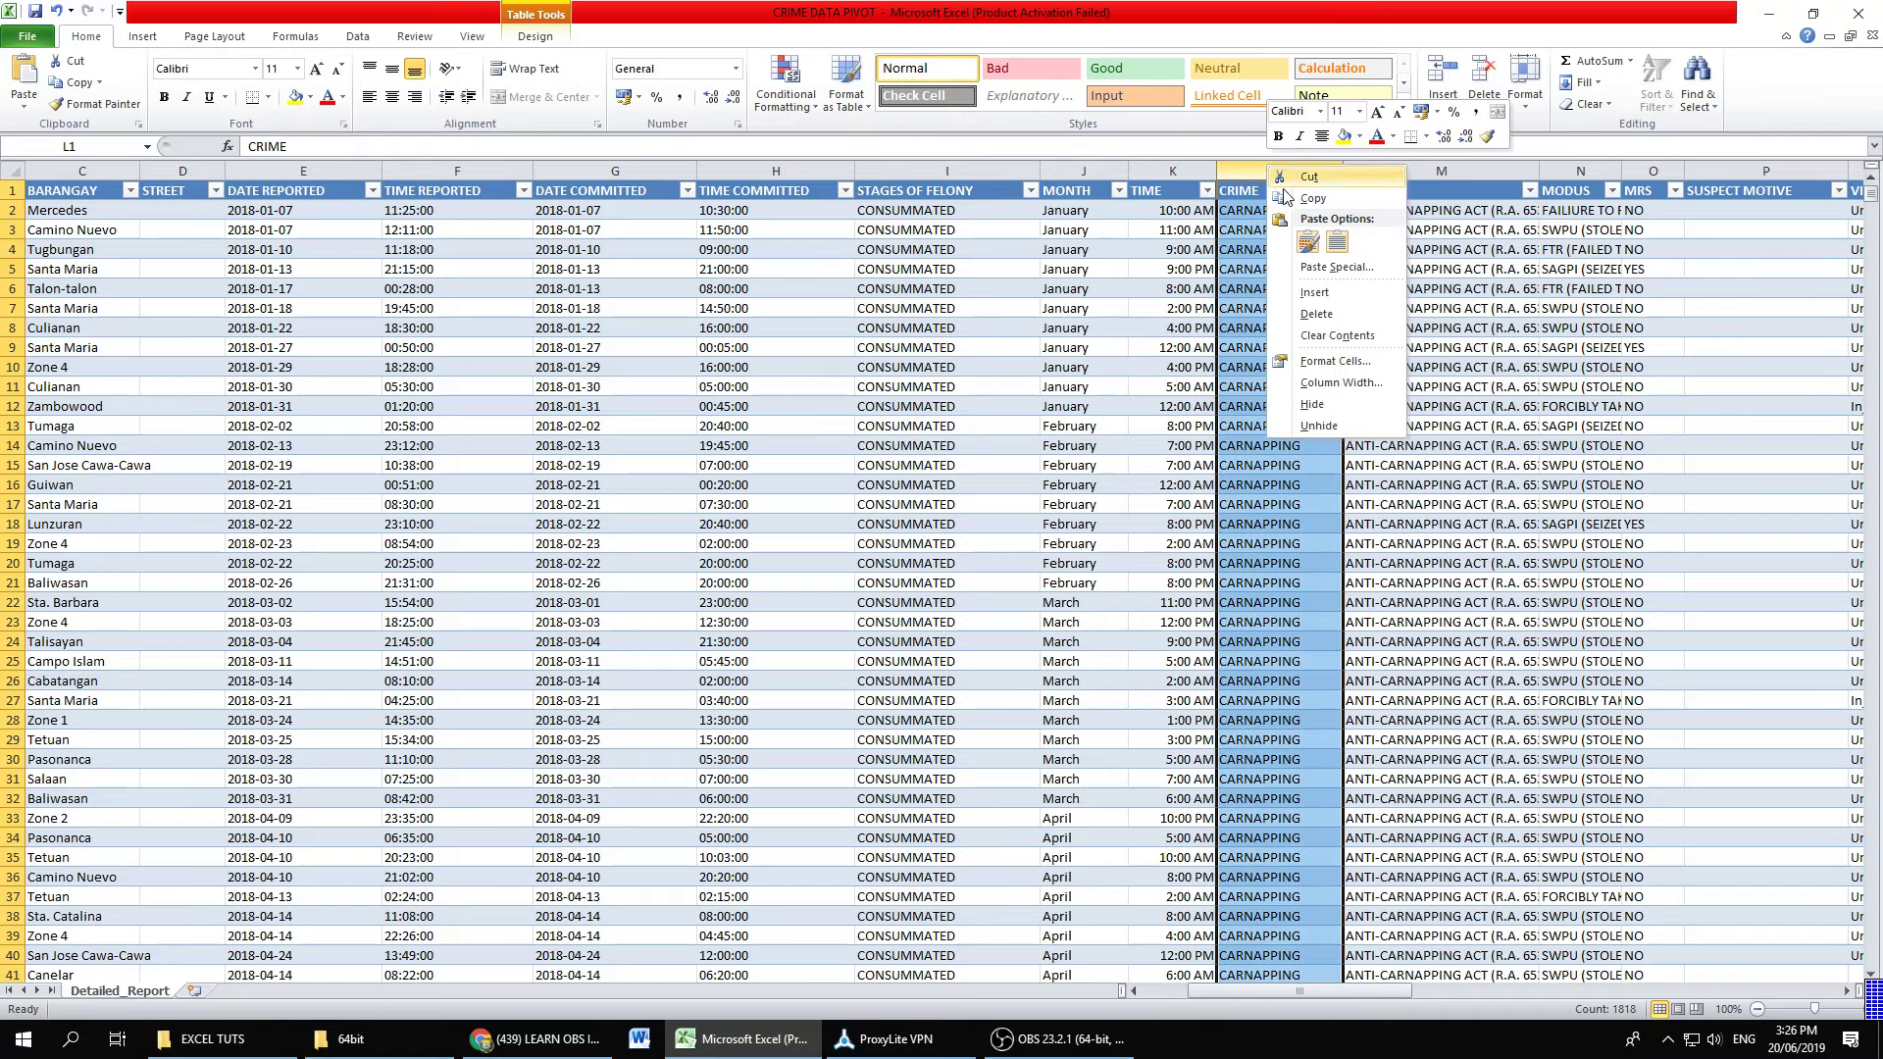
click(1314, 291)
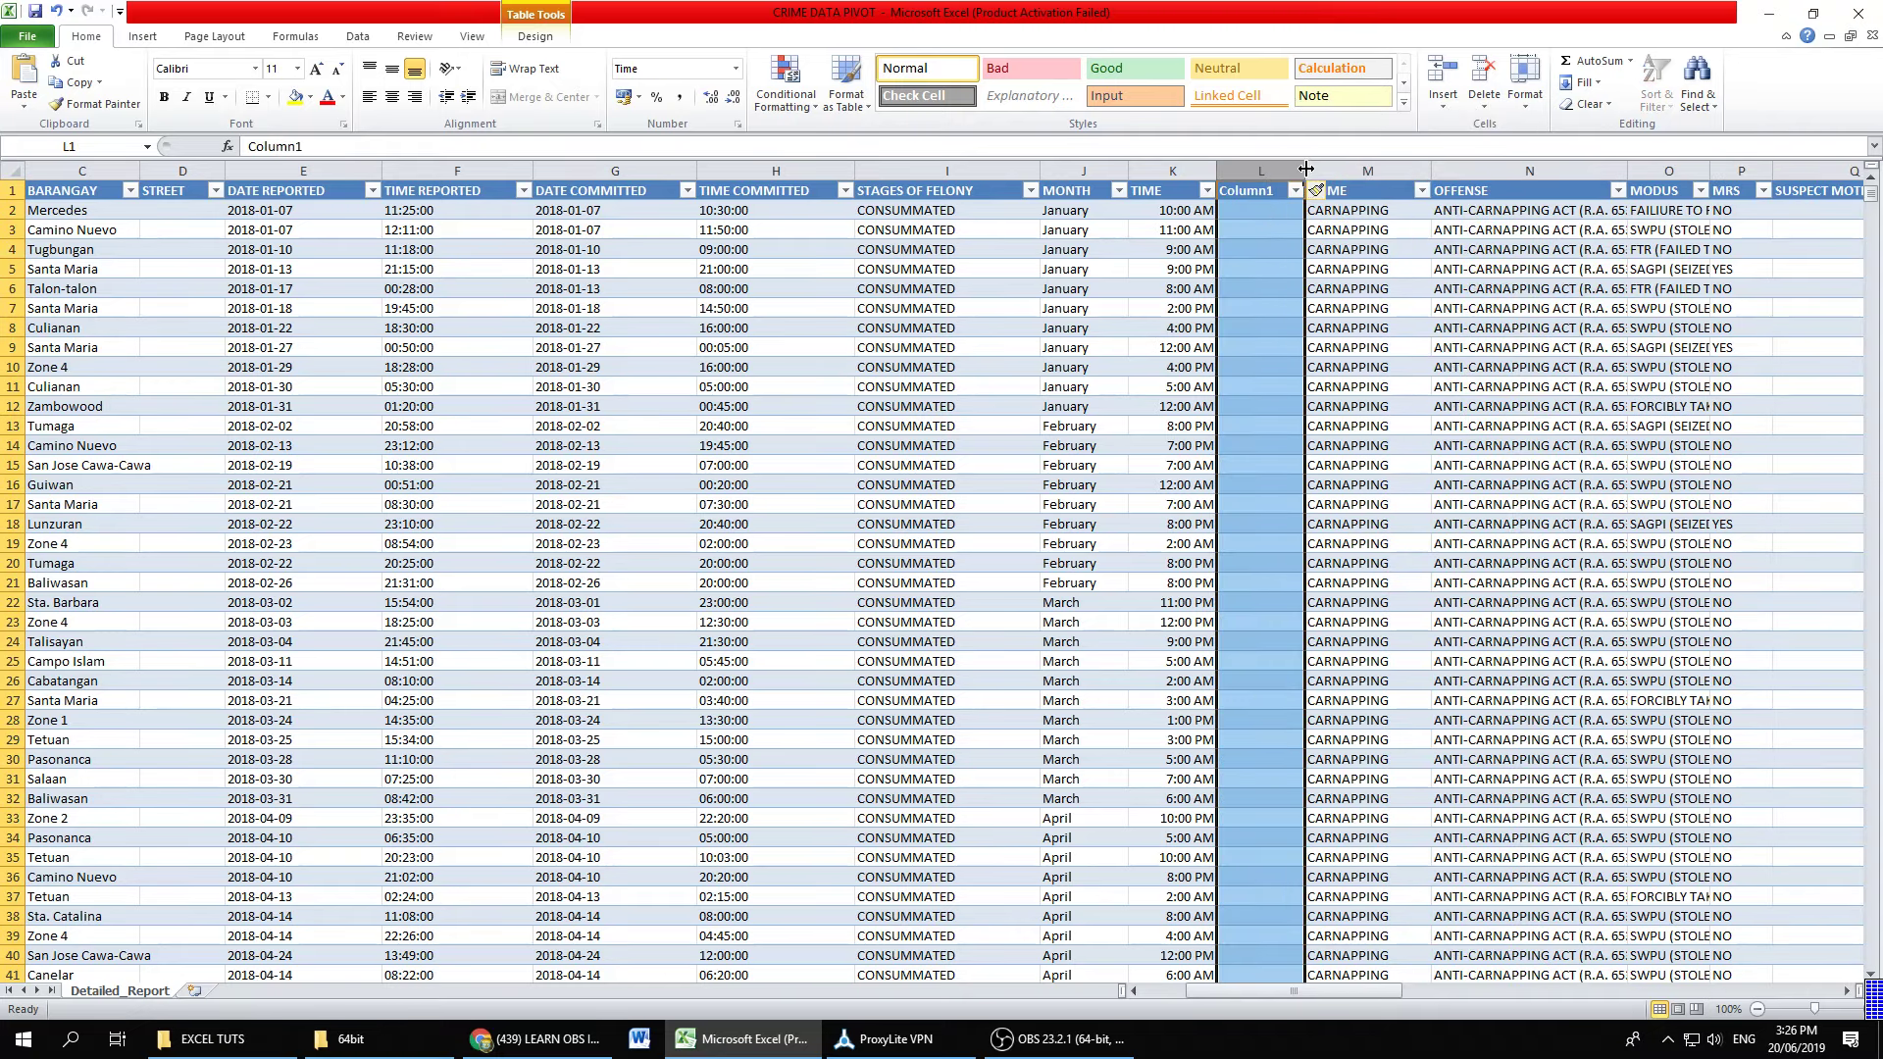
drag(1343, 169, 1363, 169)
drag(1230, 991, 1296, 997)
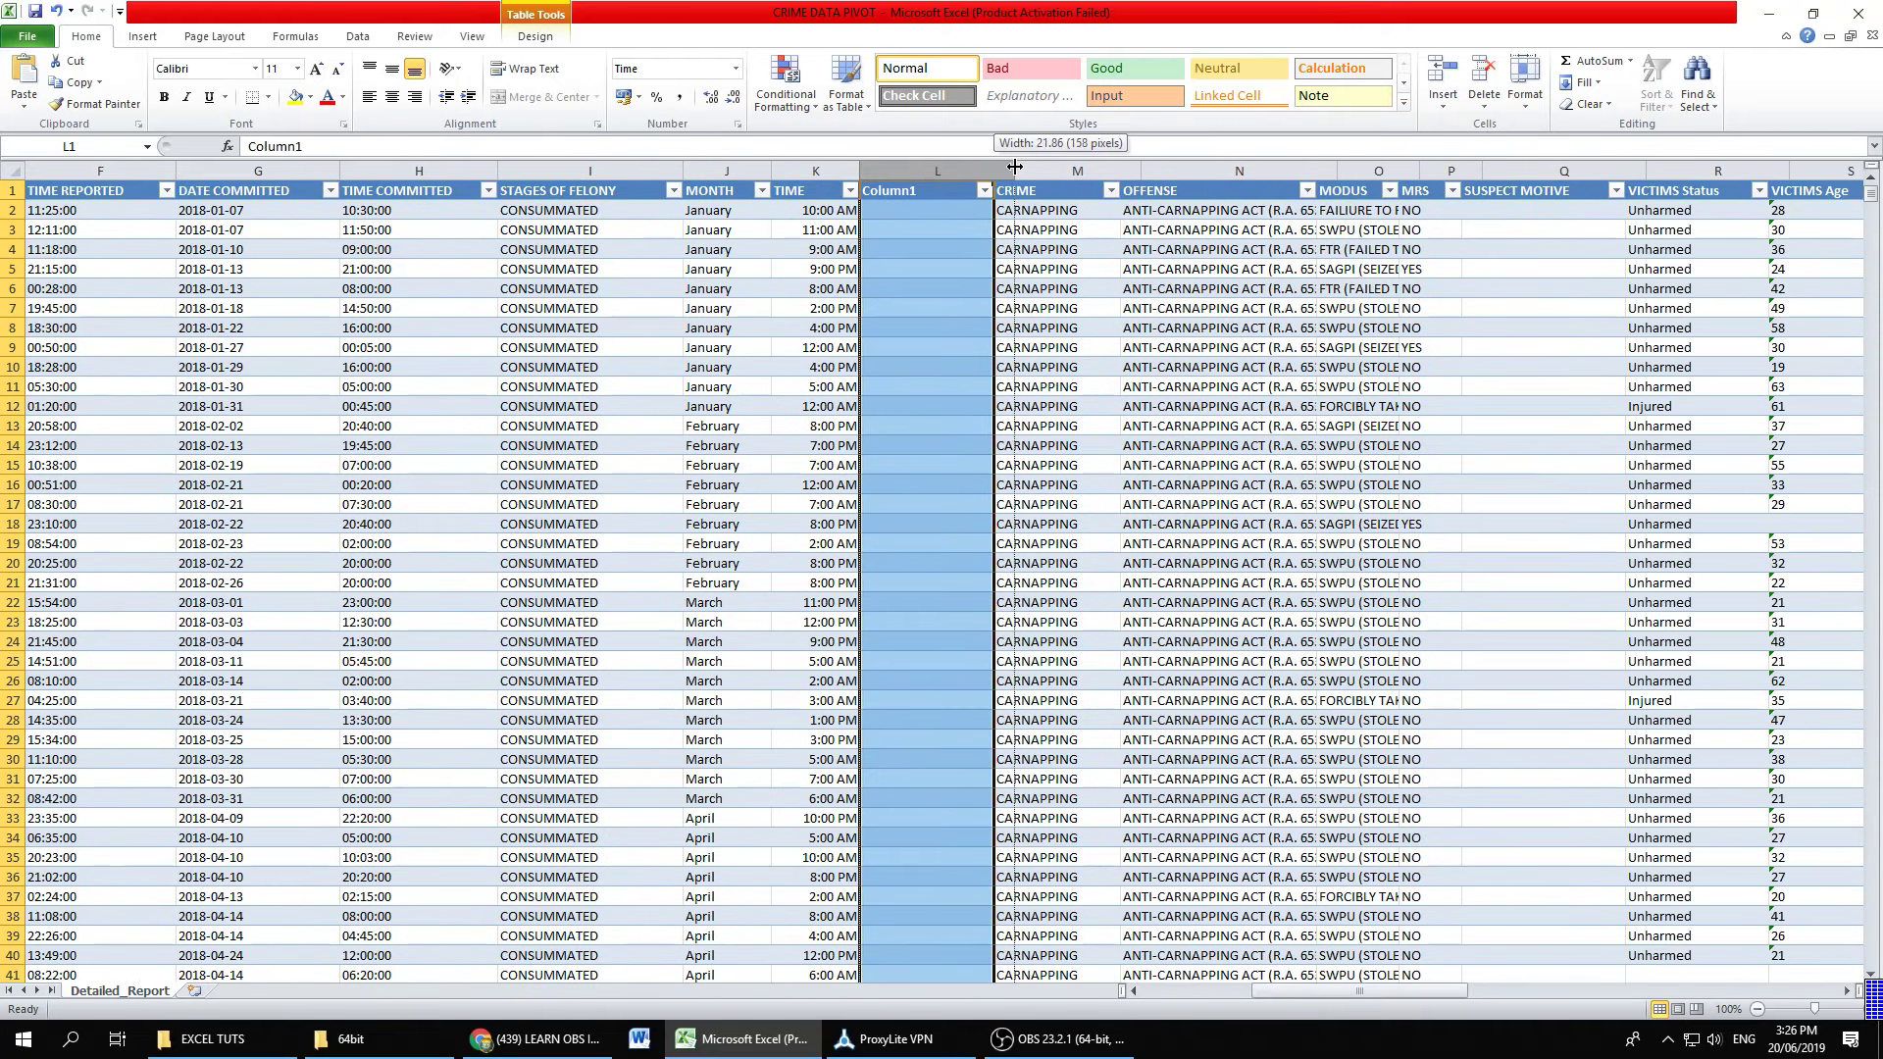
click(957, 194)
click(957, 193)
text(CRIME CATEGORY)
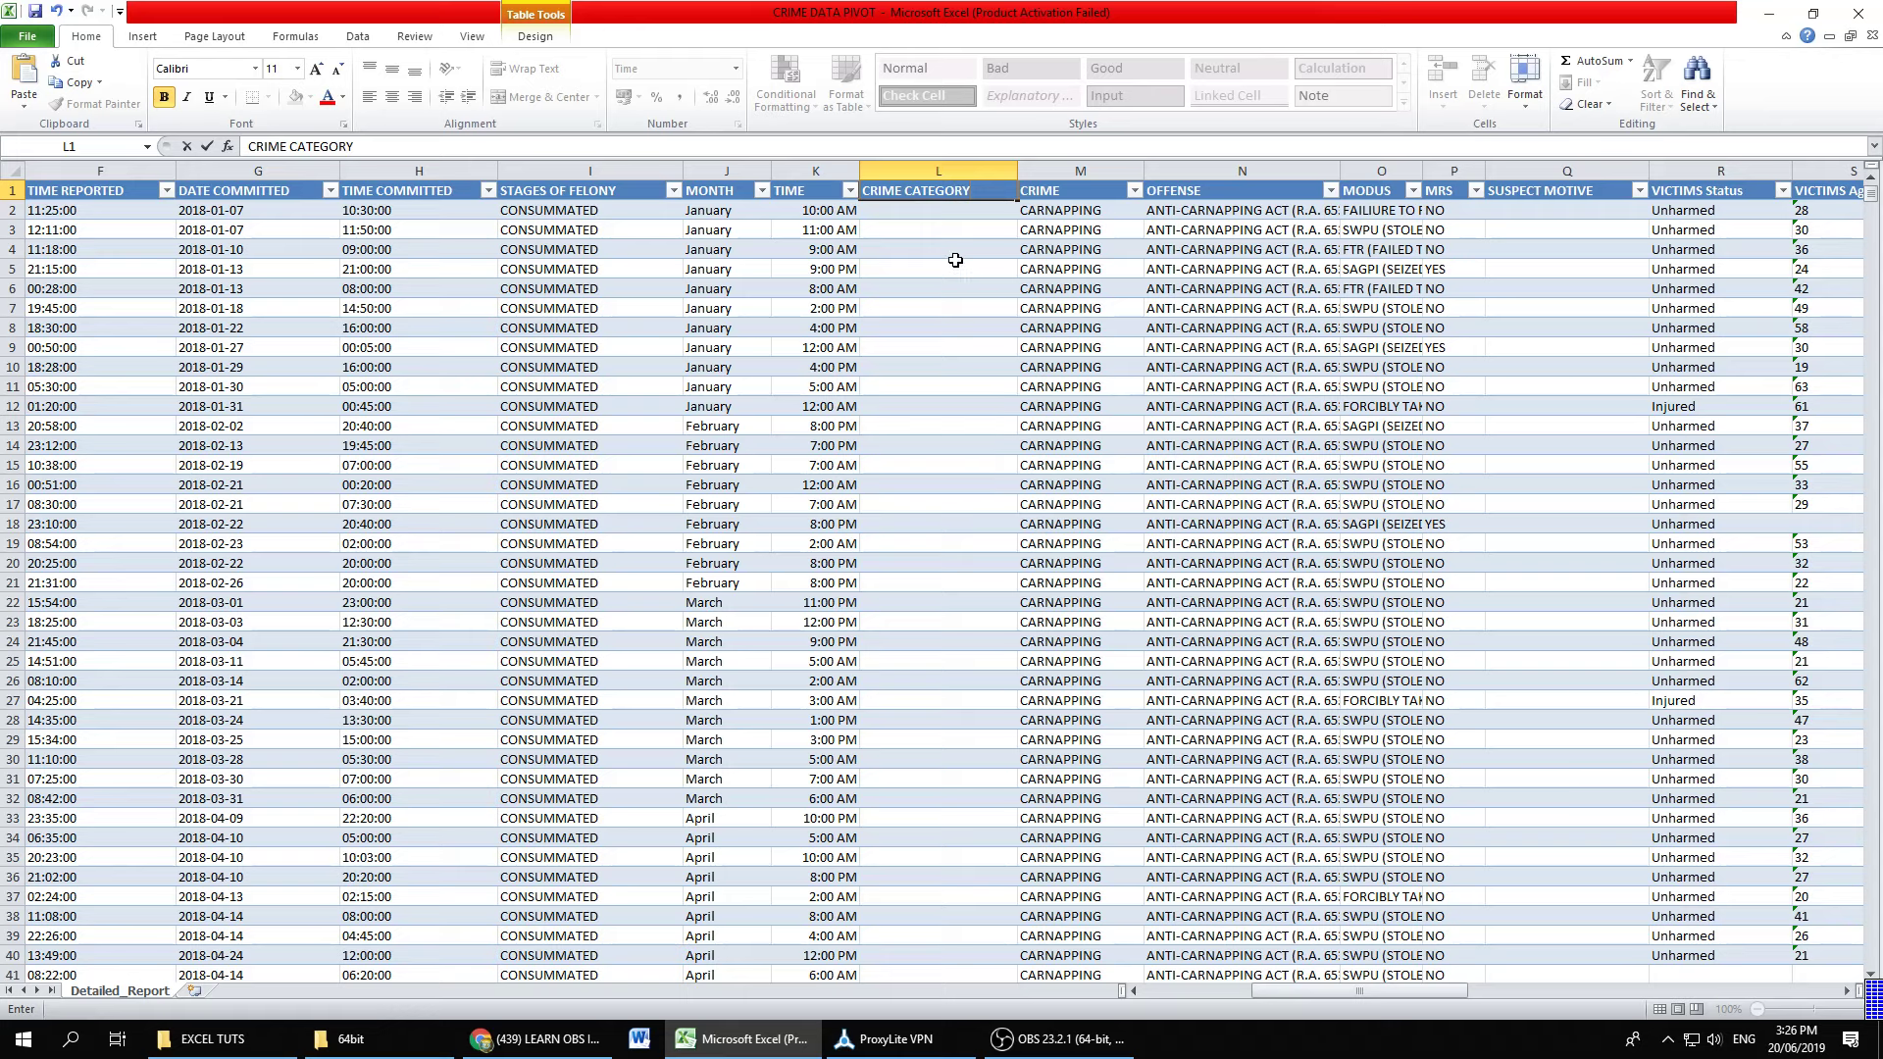
click(955, 259)
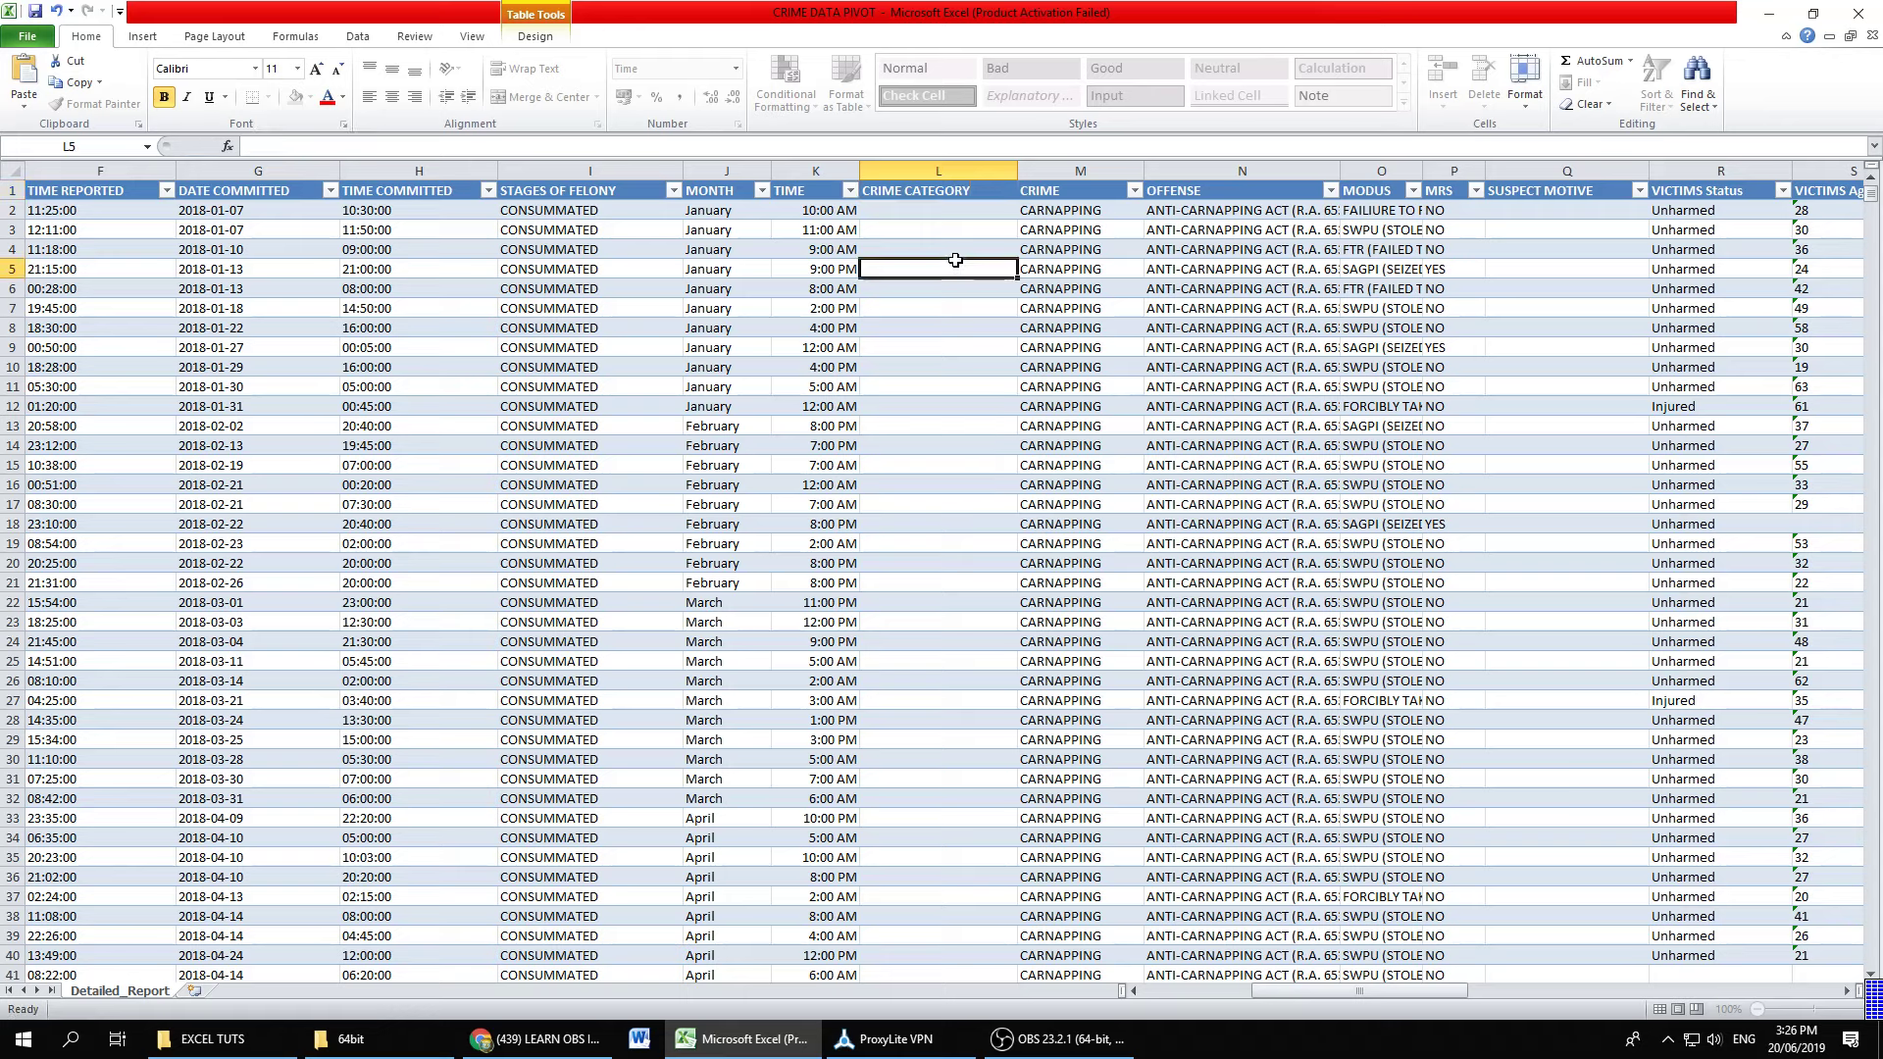
click(986, 237)
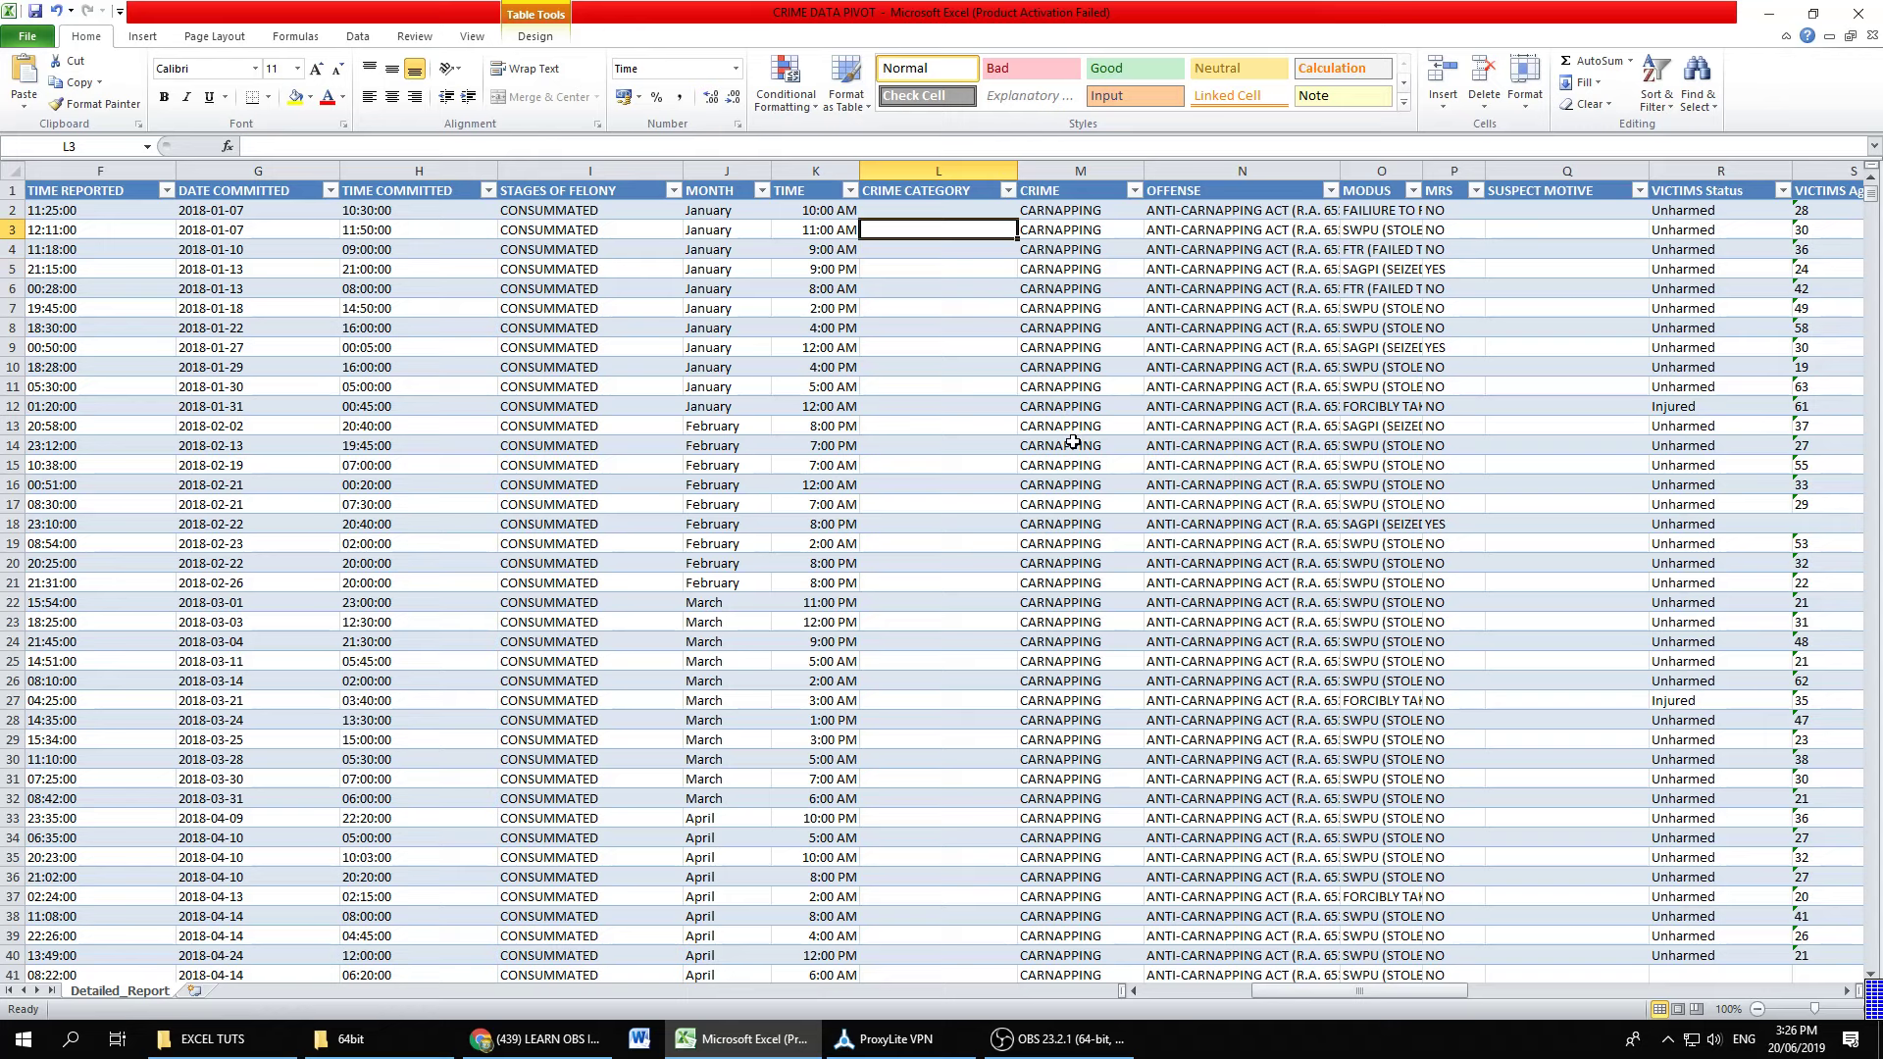
click(1069, 388)
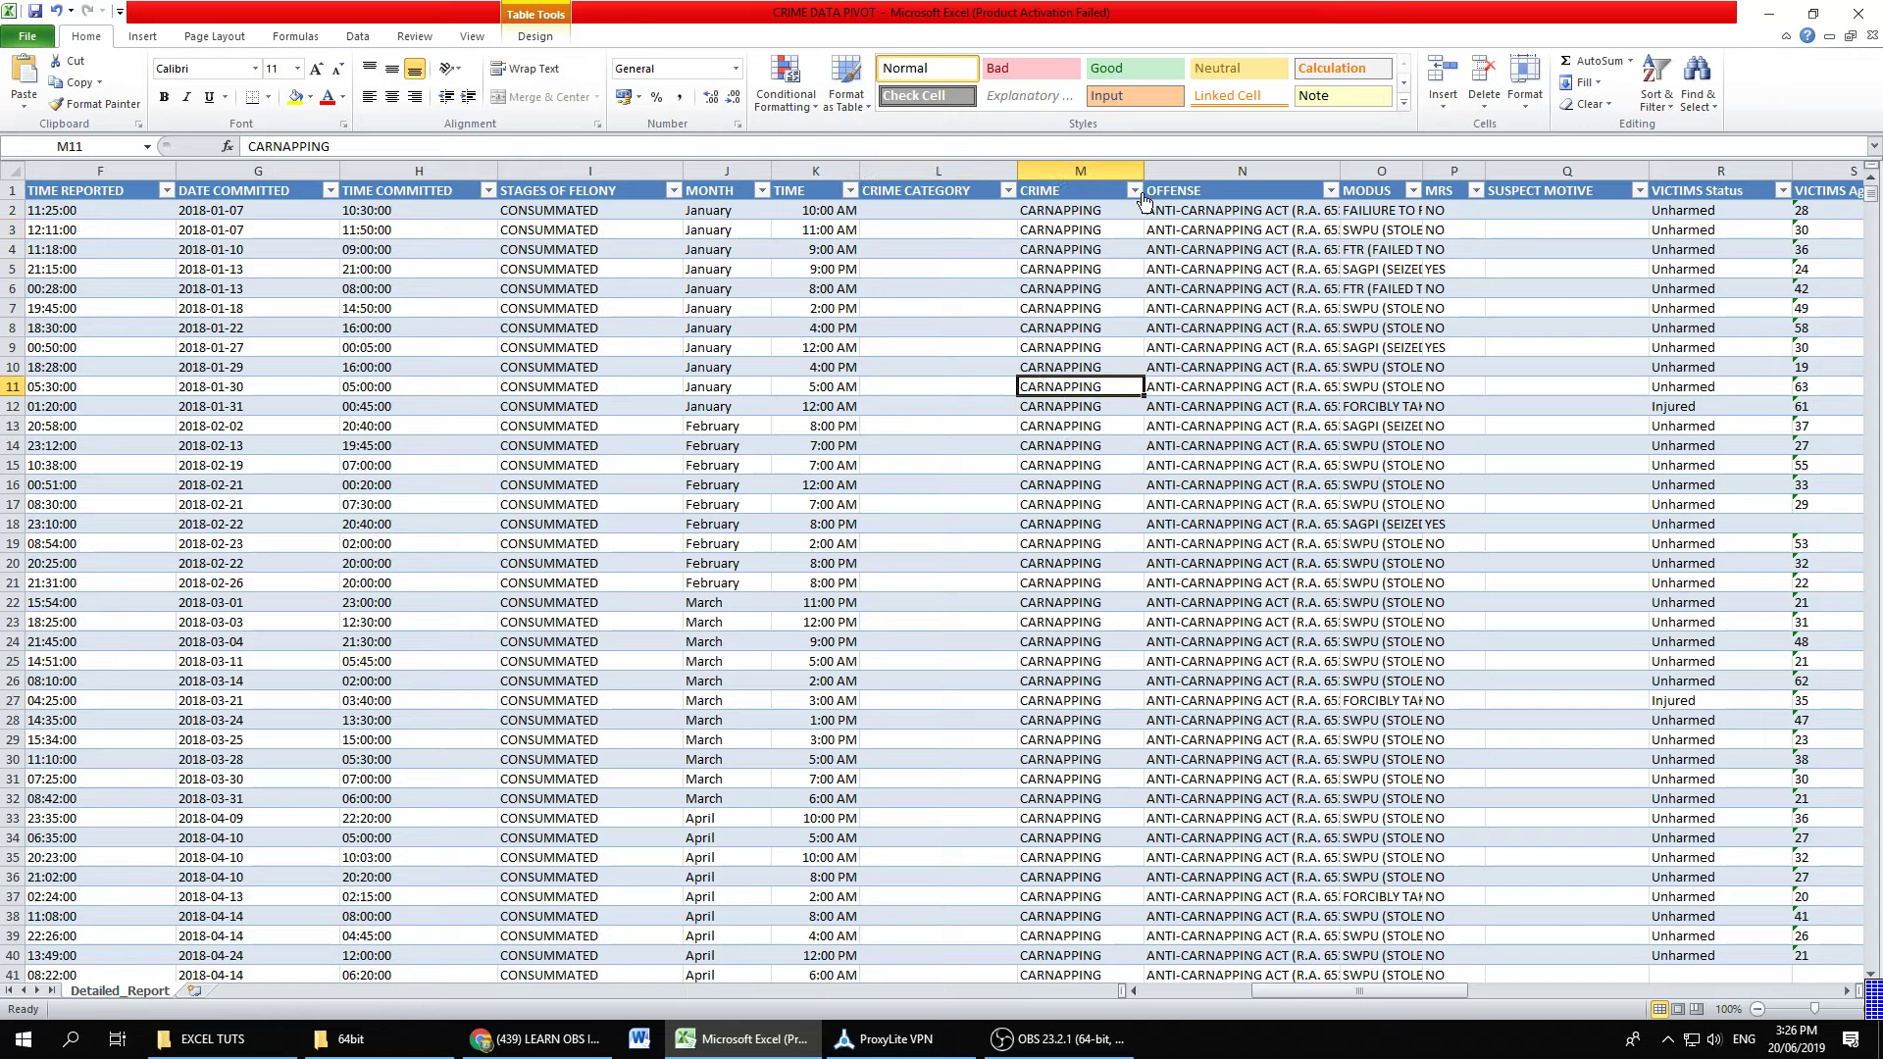
Step: Filter the CRIME column to HOMICIDE, MURDER, PHYSICAL INJURY and RAPE only
click(1135, 191)
click(940, 371)
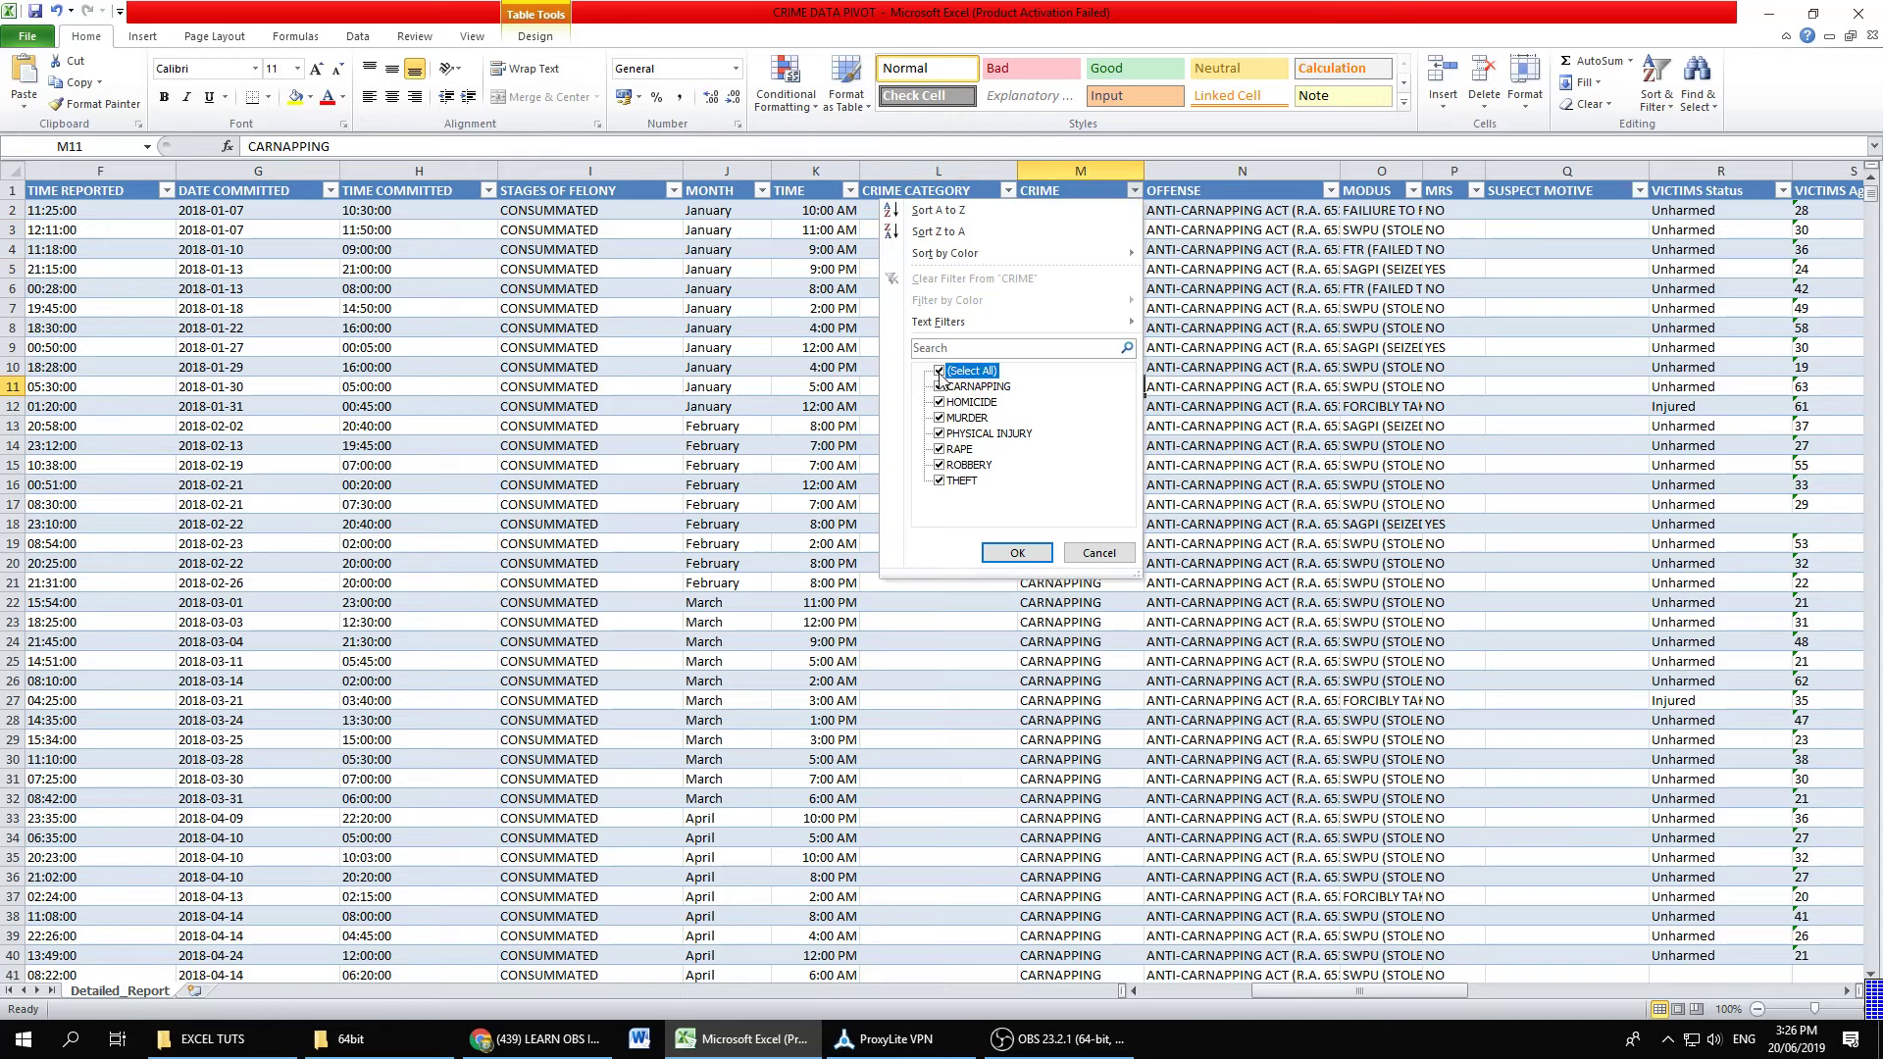
click(938, 417)
click(939, 433)
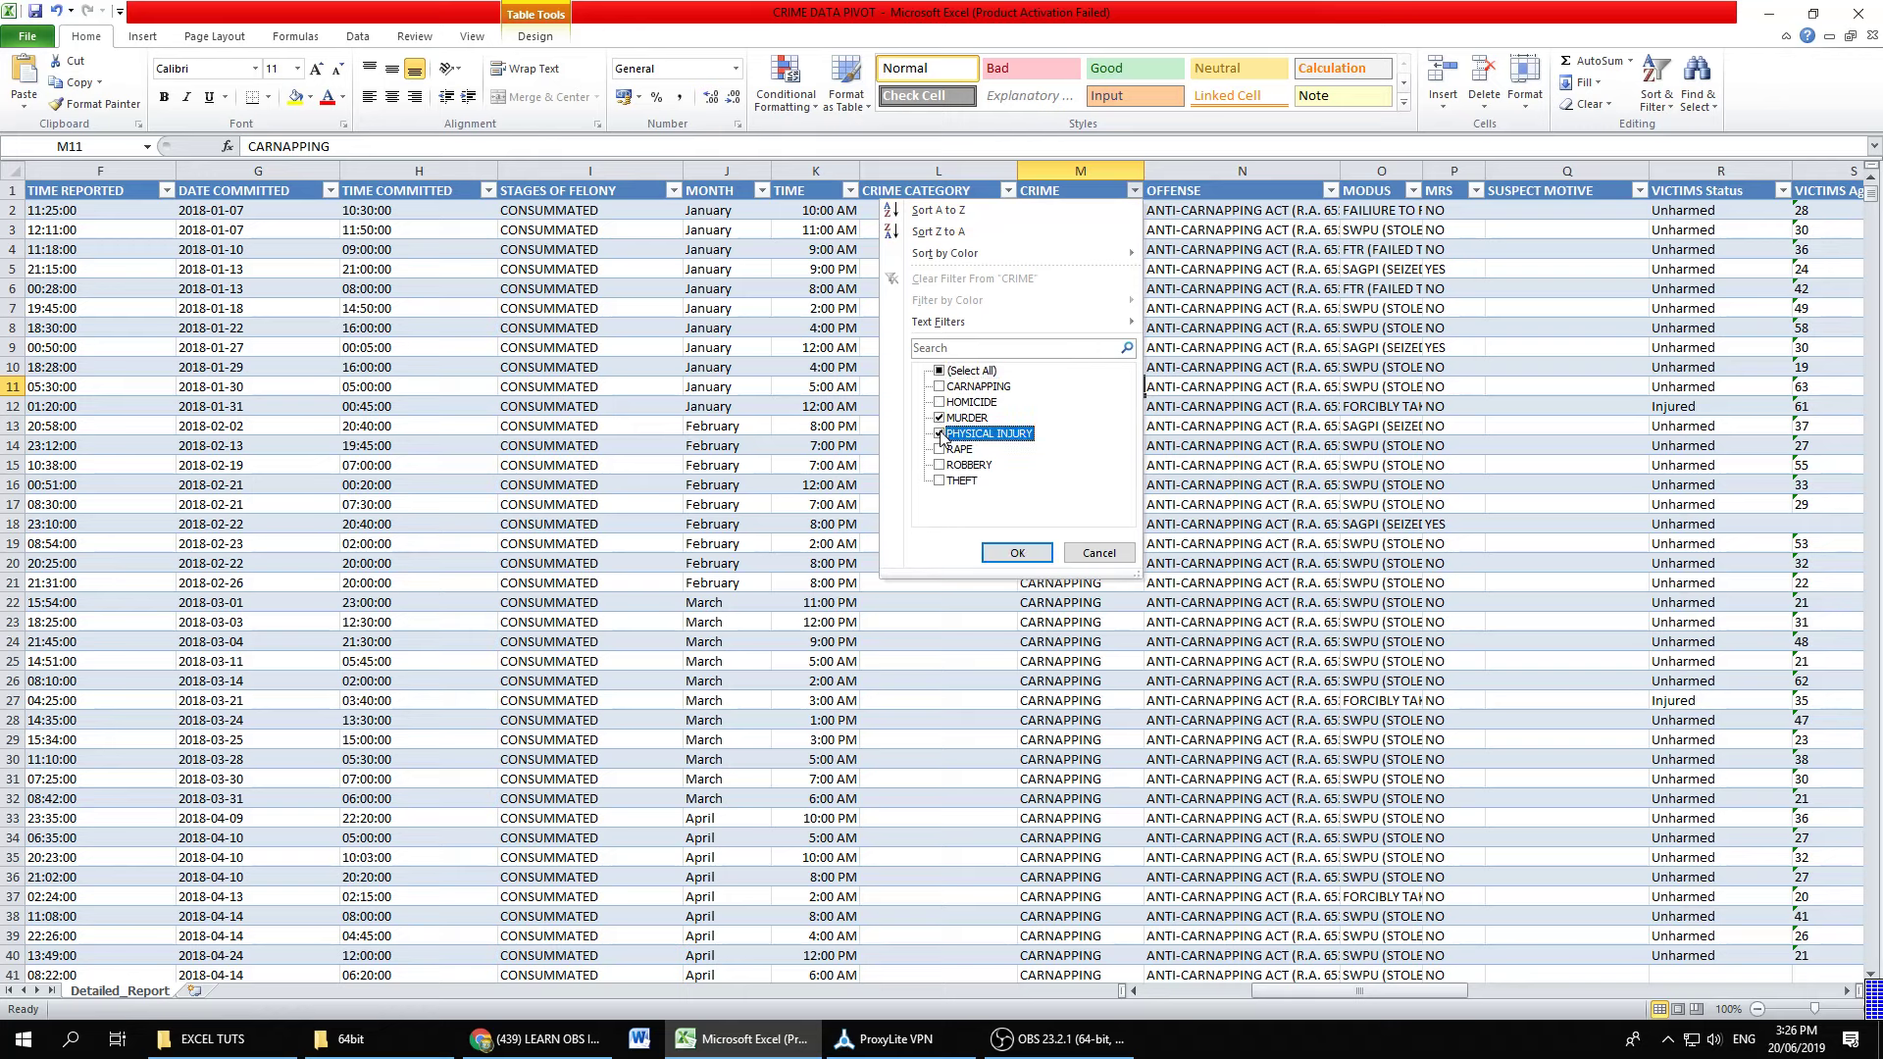
click(939, 449)
click(940, 402)
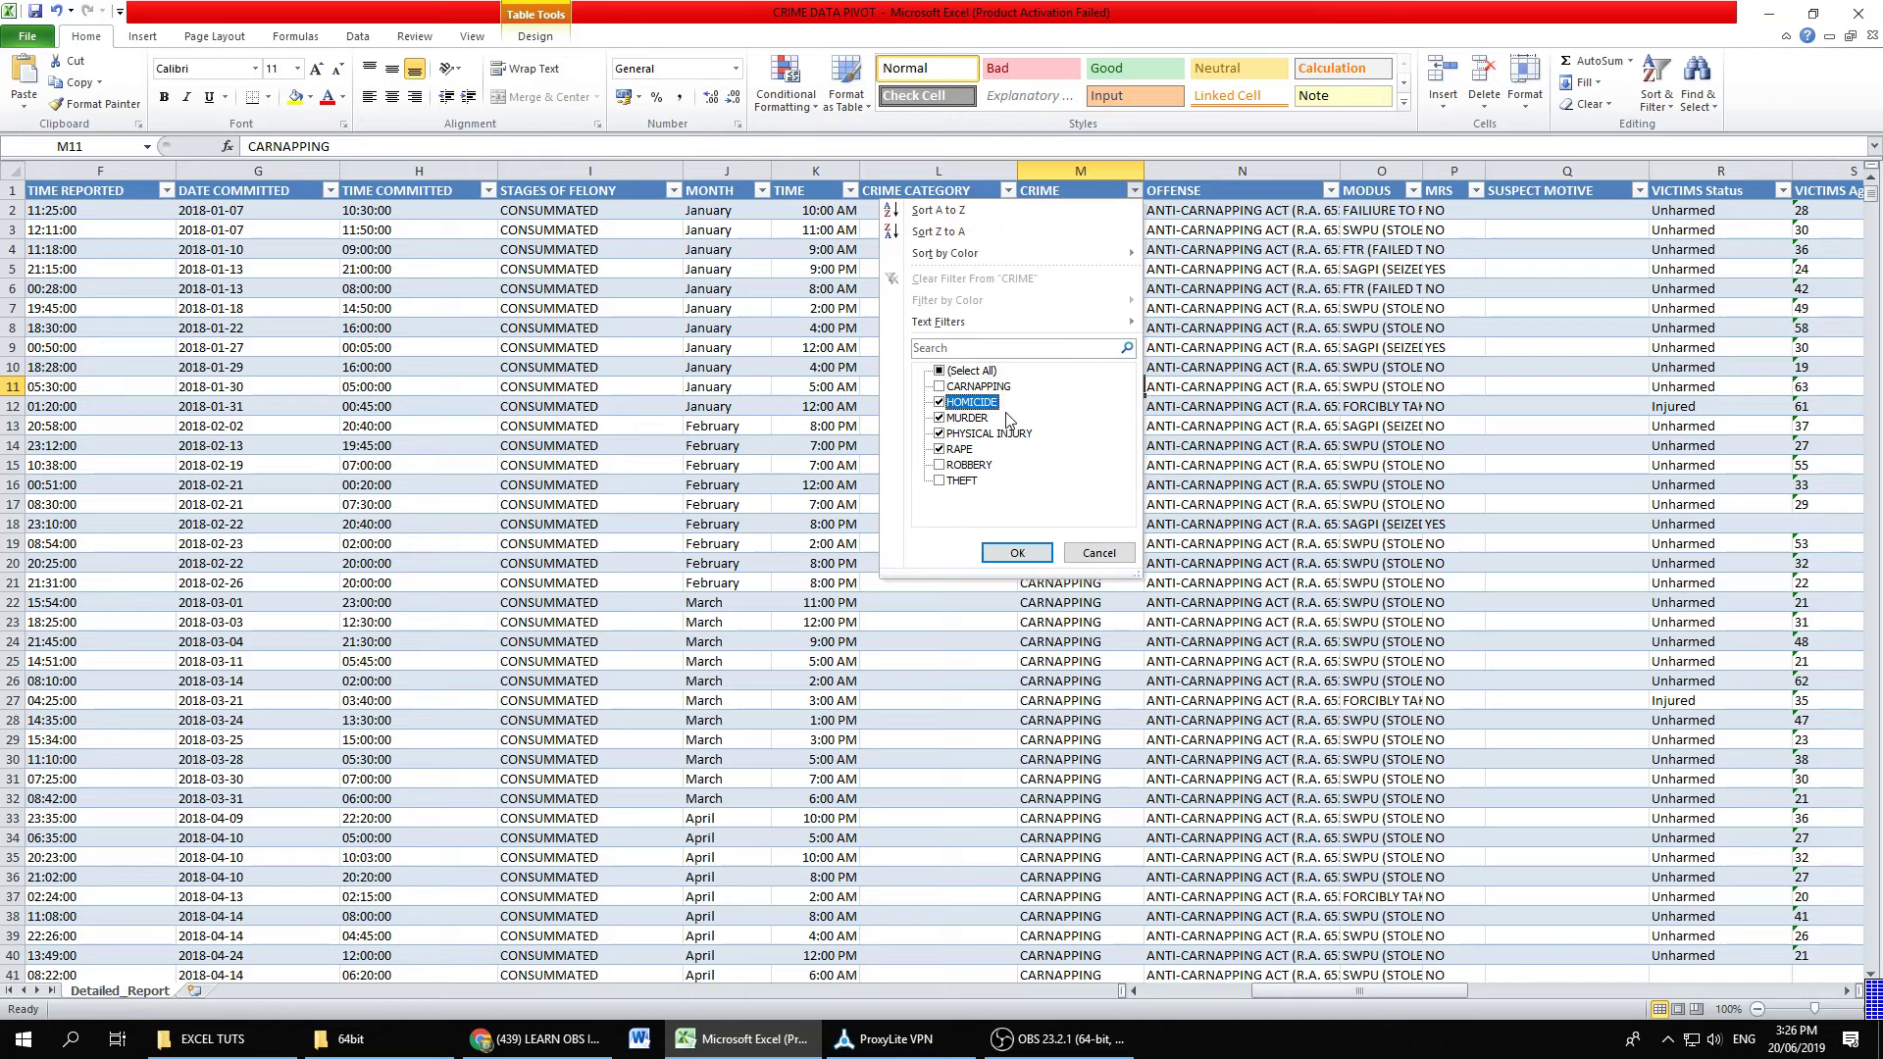
click(1018, 554)
Step: Enter CRIME AGAINST PERSON in L119 and widen the CRIME CATEGORY column to fit
click(963, 211)
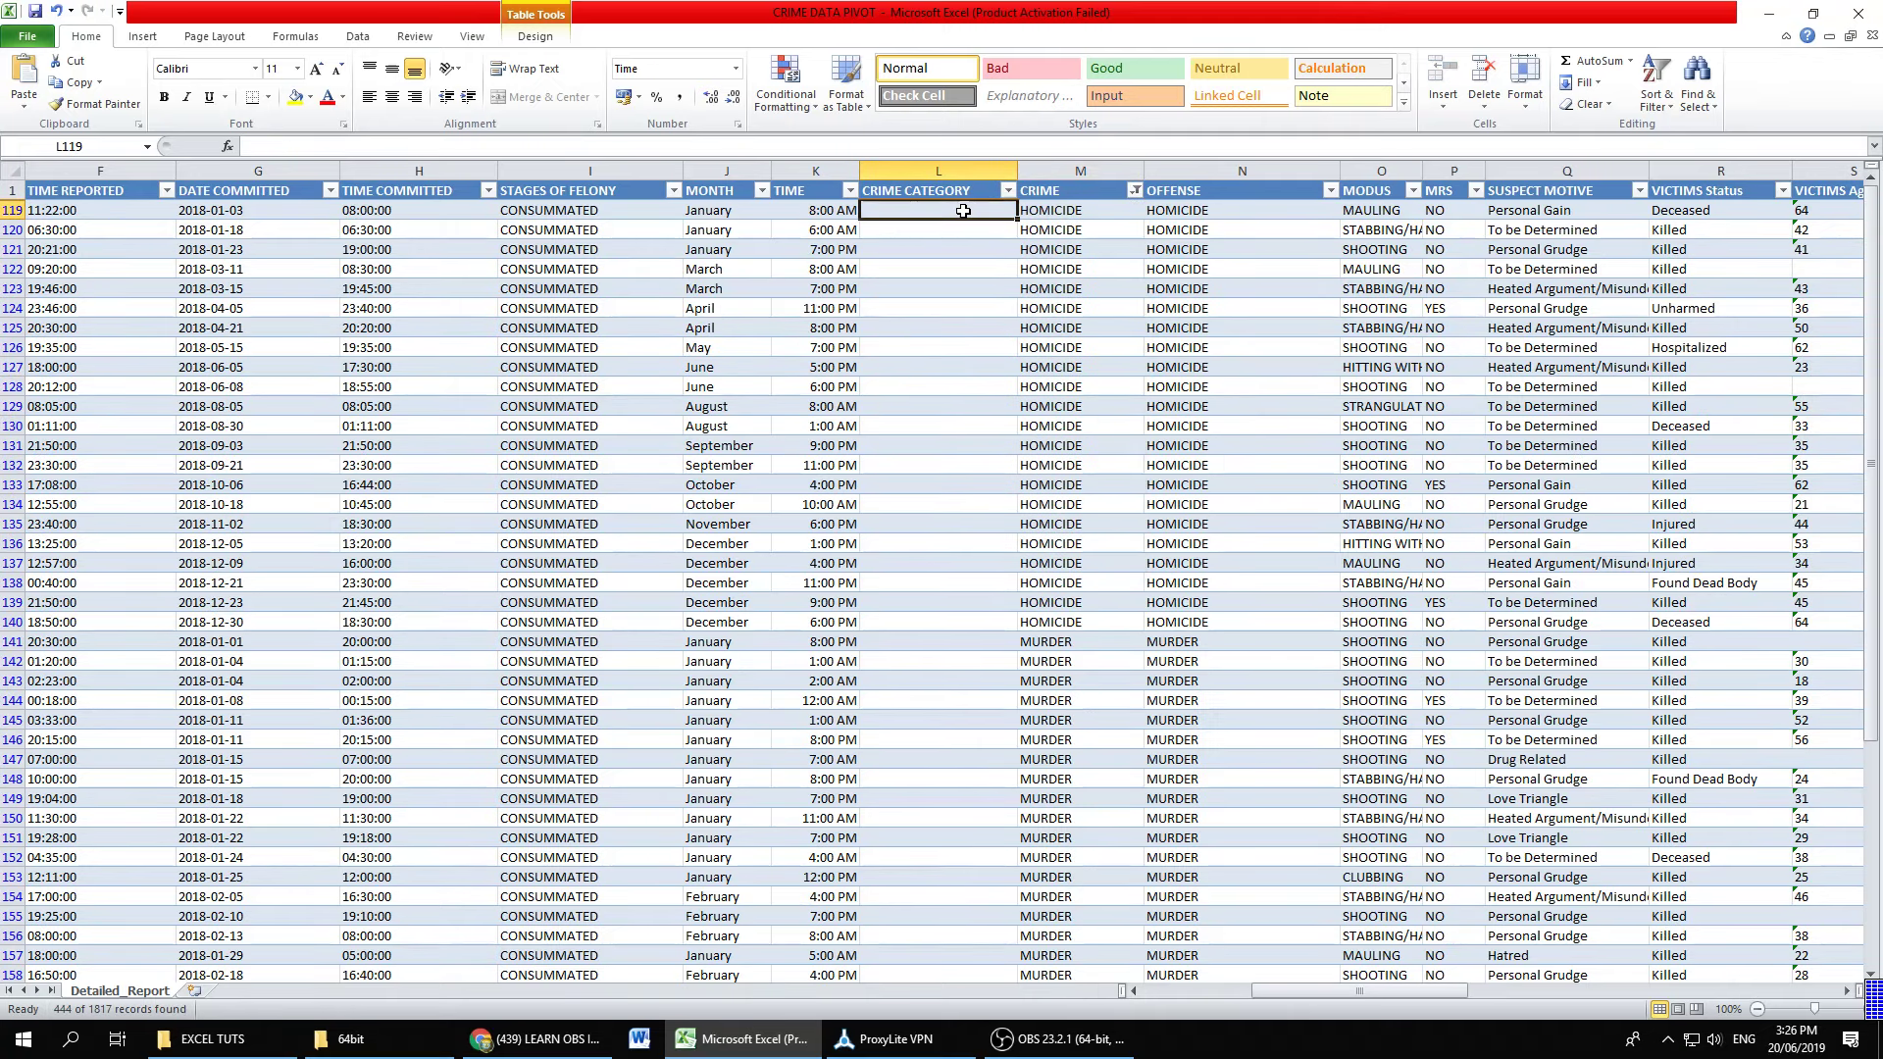
text(CRIME AGAINST PERSON)
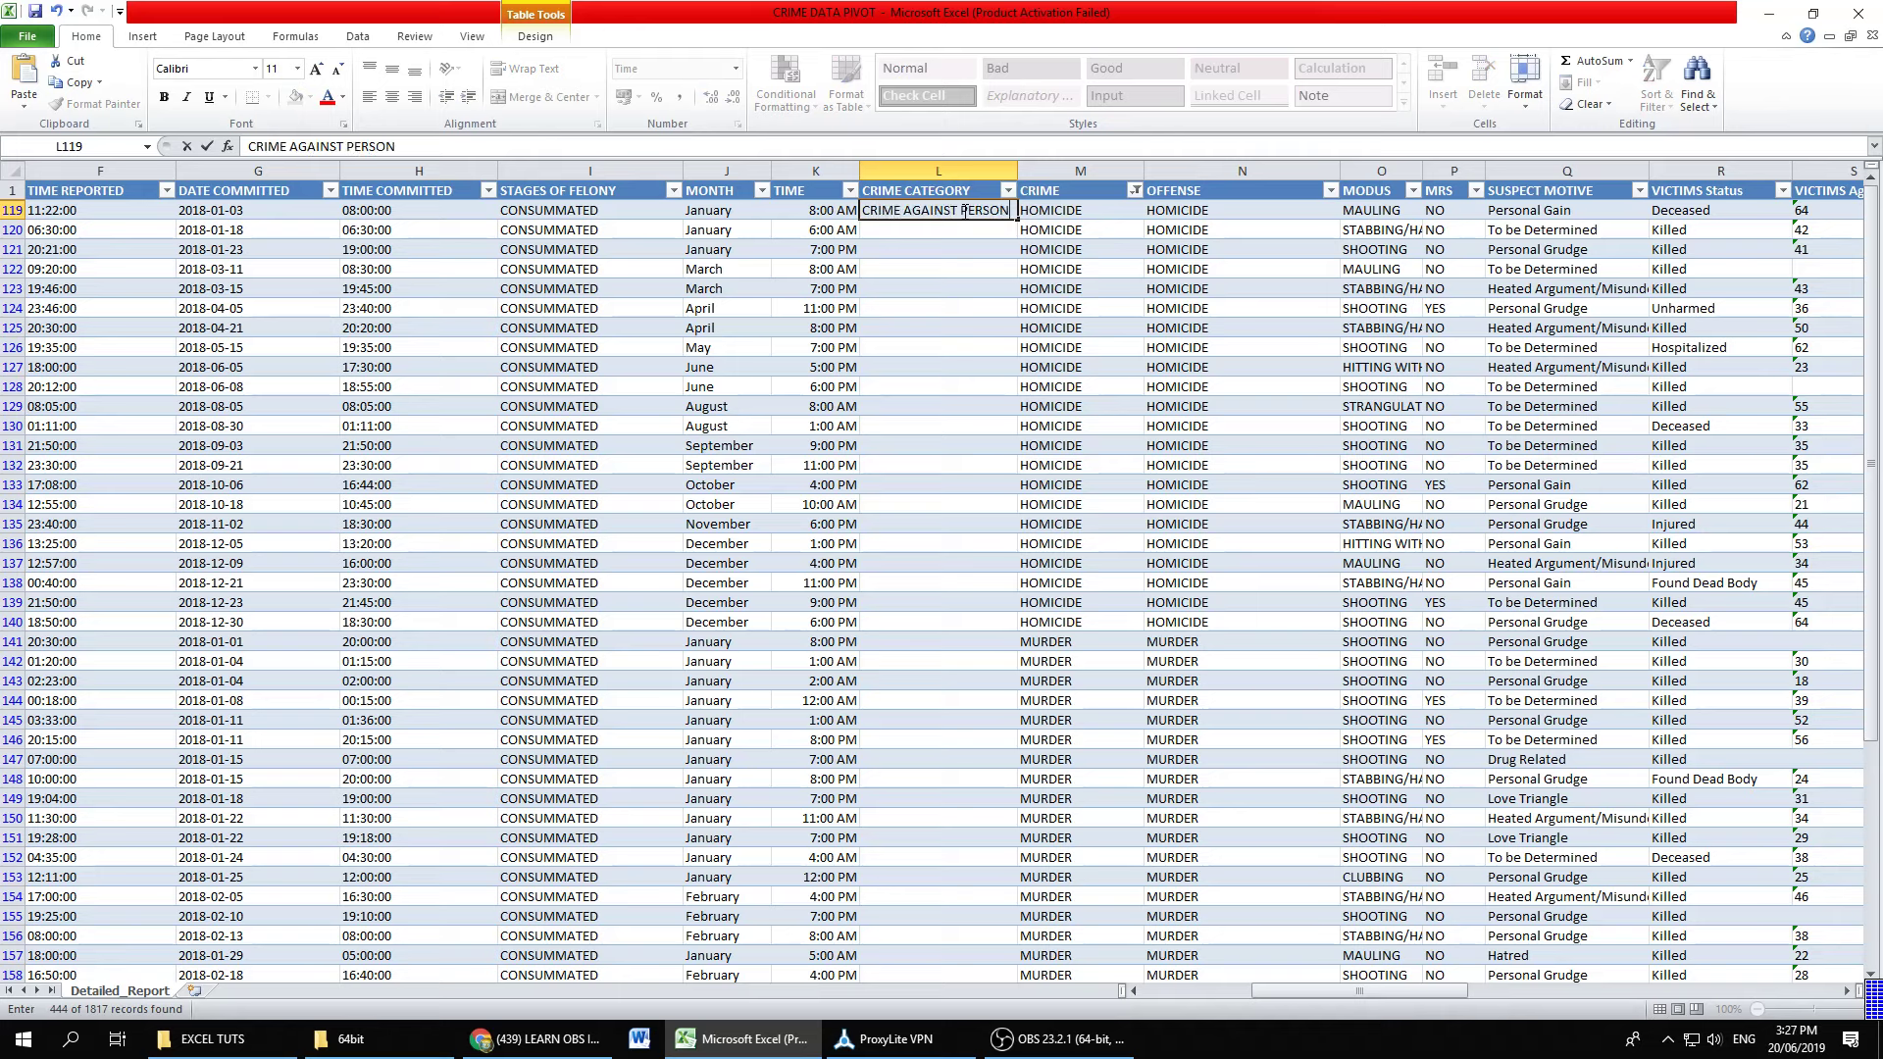
key(Return)
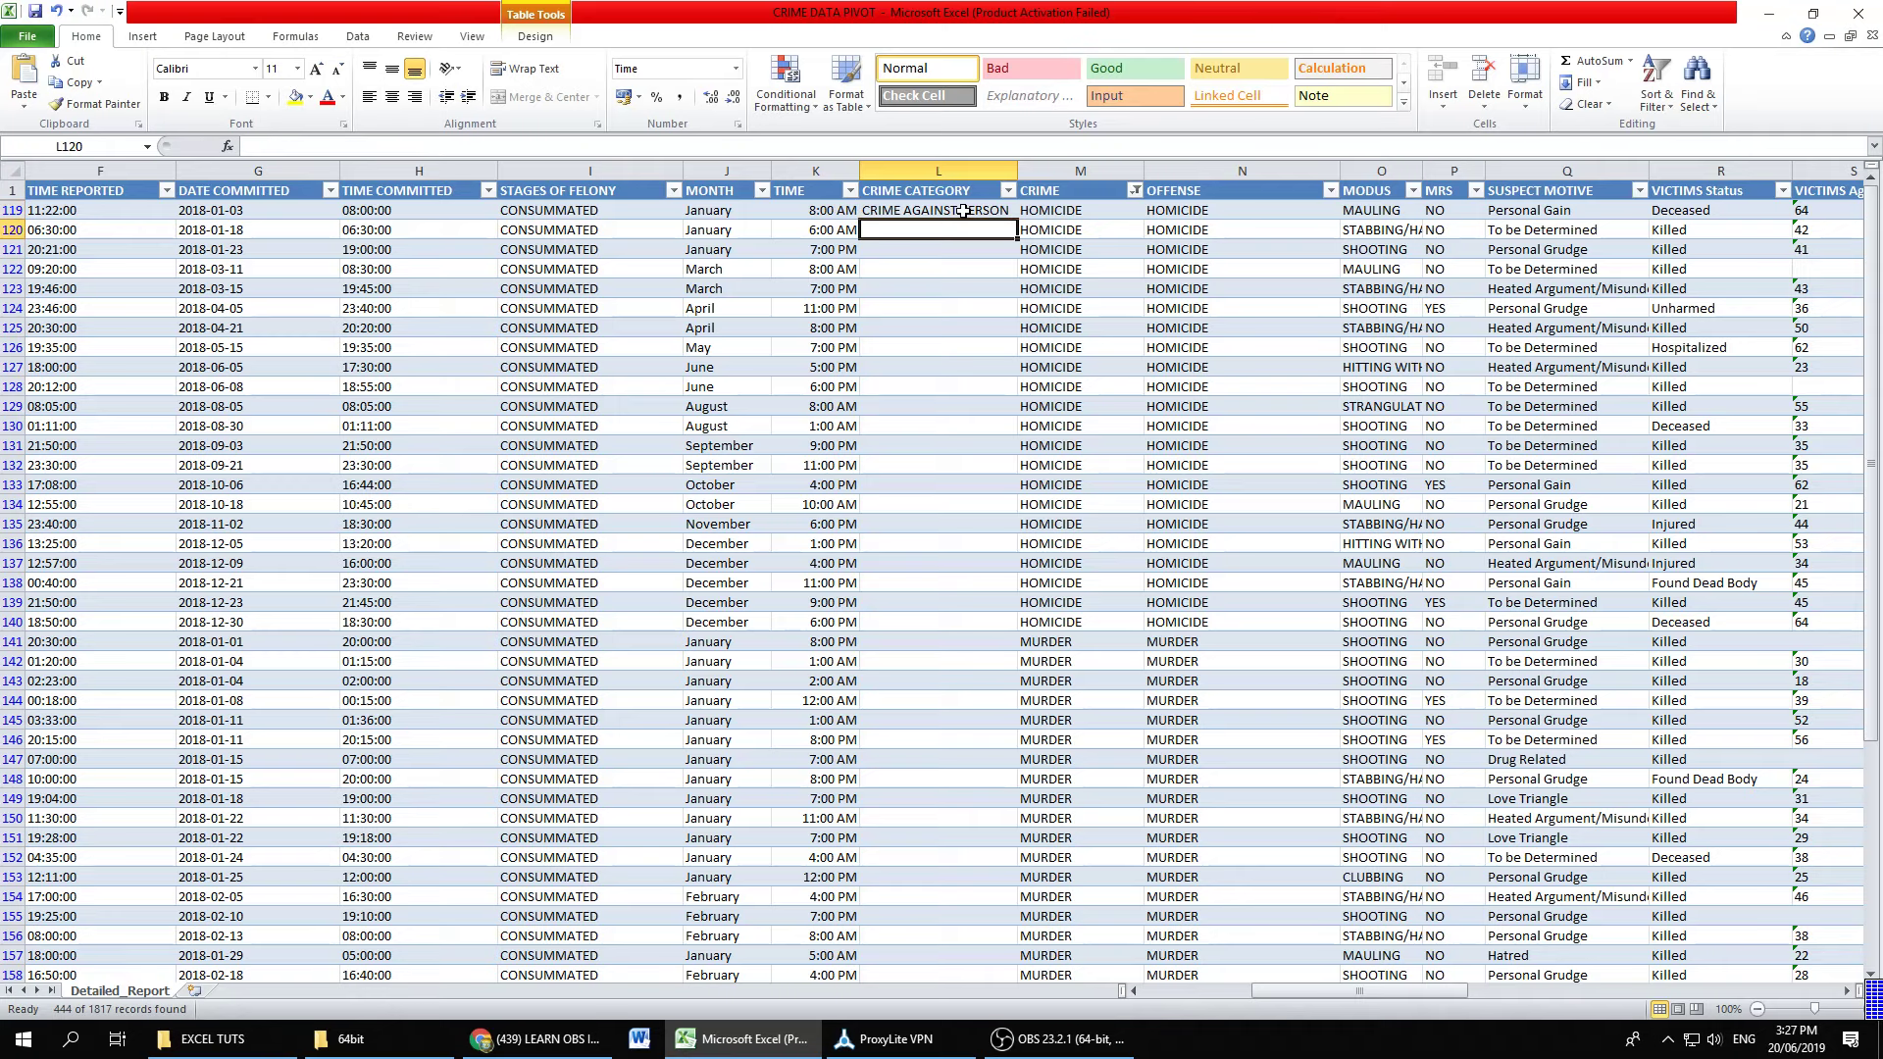
click(988, 211)
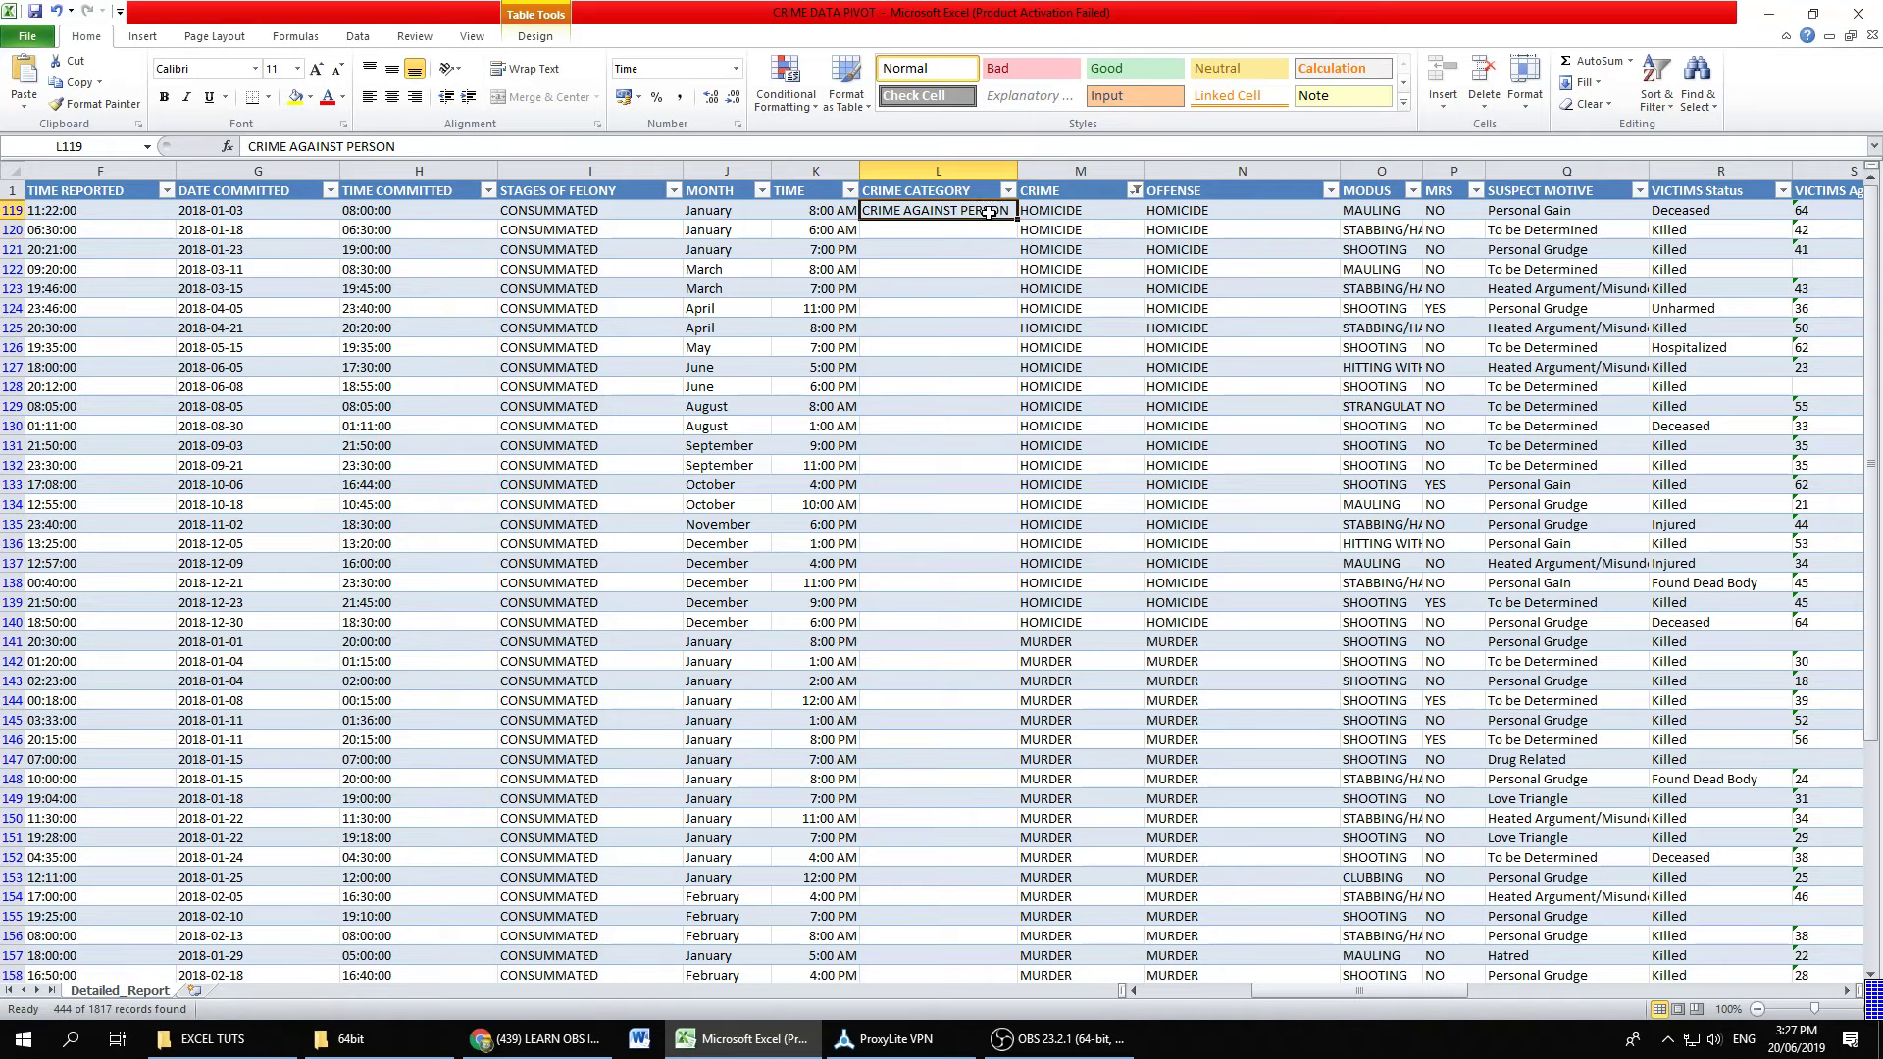
drag(1017, 171, 1065, 171)
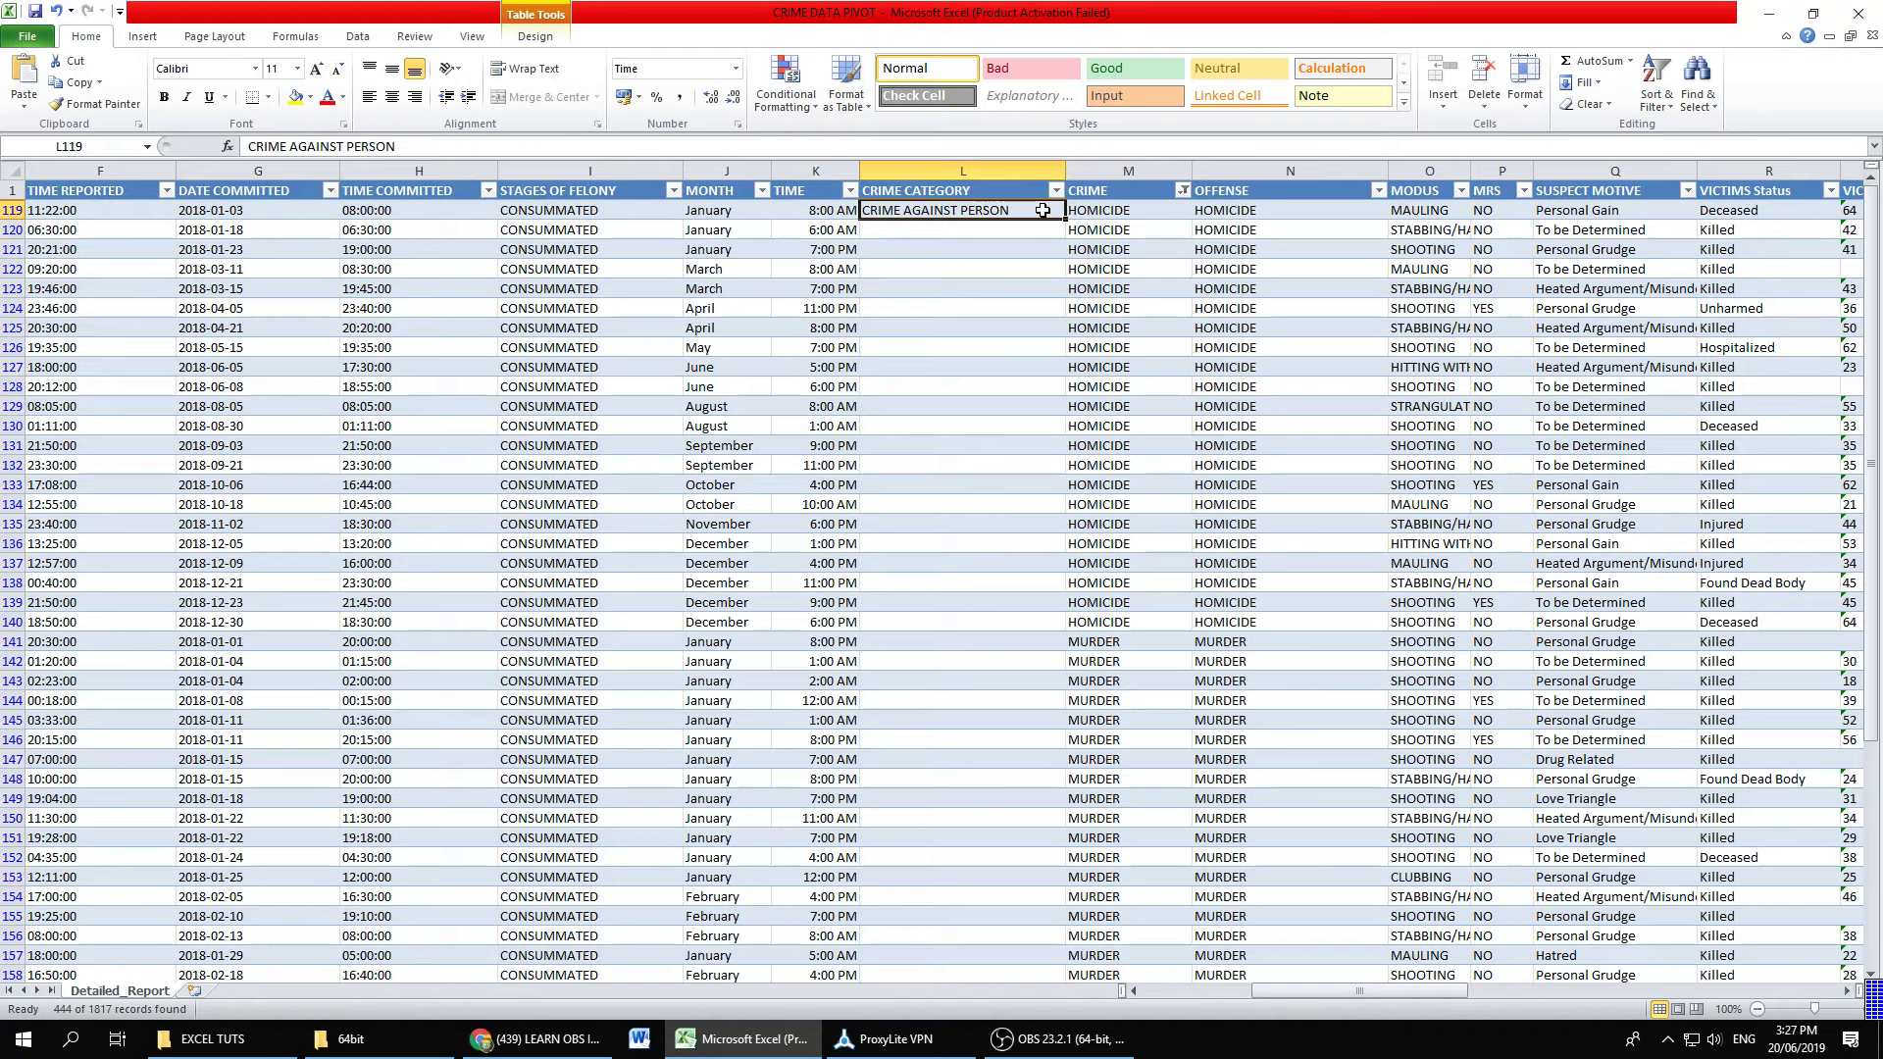
Step: Copy CRIME AGAINST PERSON into all visible CRIME CATEGORY cells down to the table end
key(ctrl+c)
ctrl+scroll(1044, 314, up, 1)
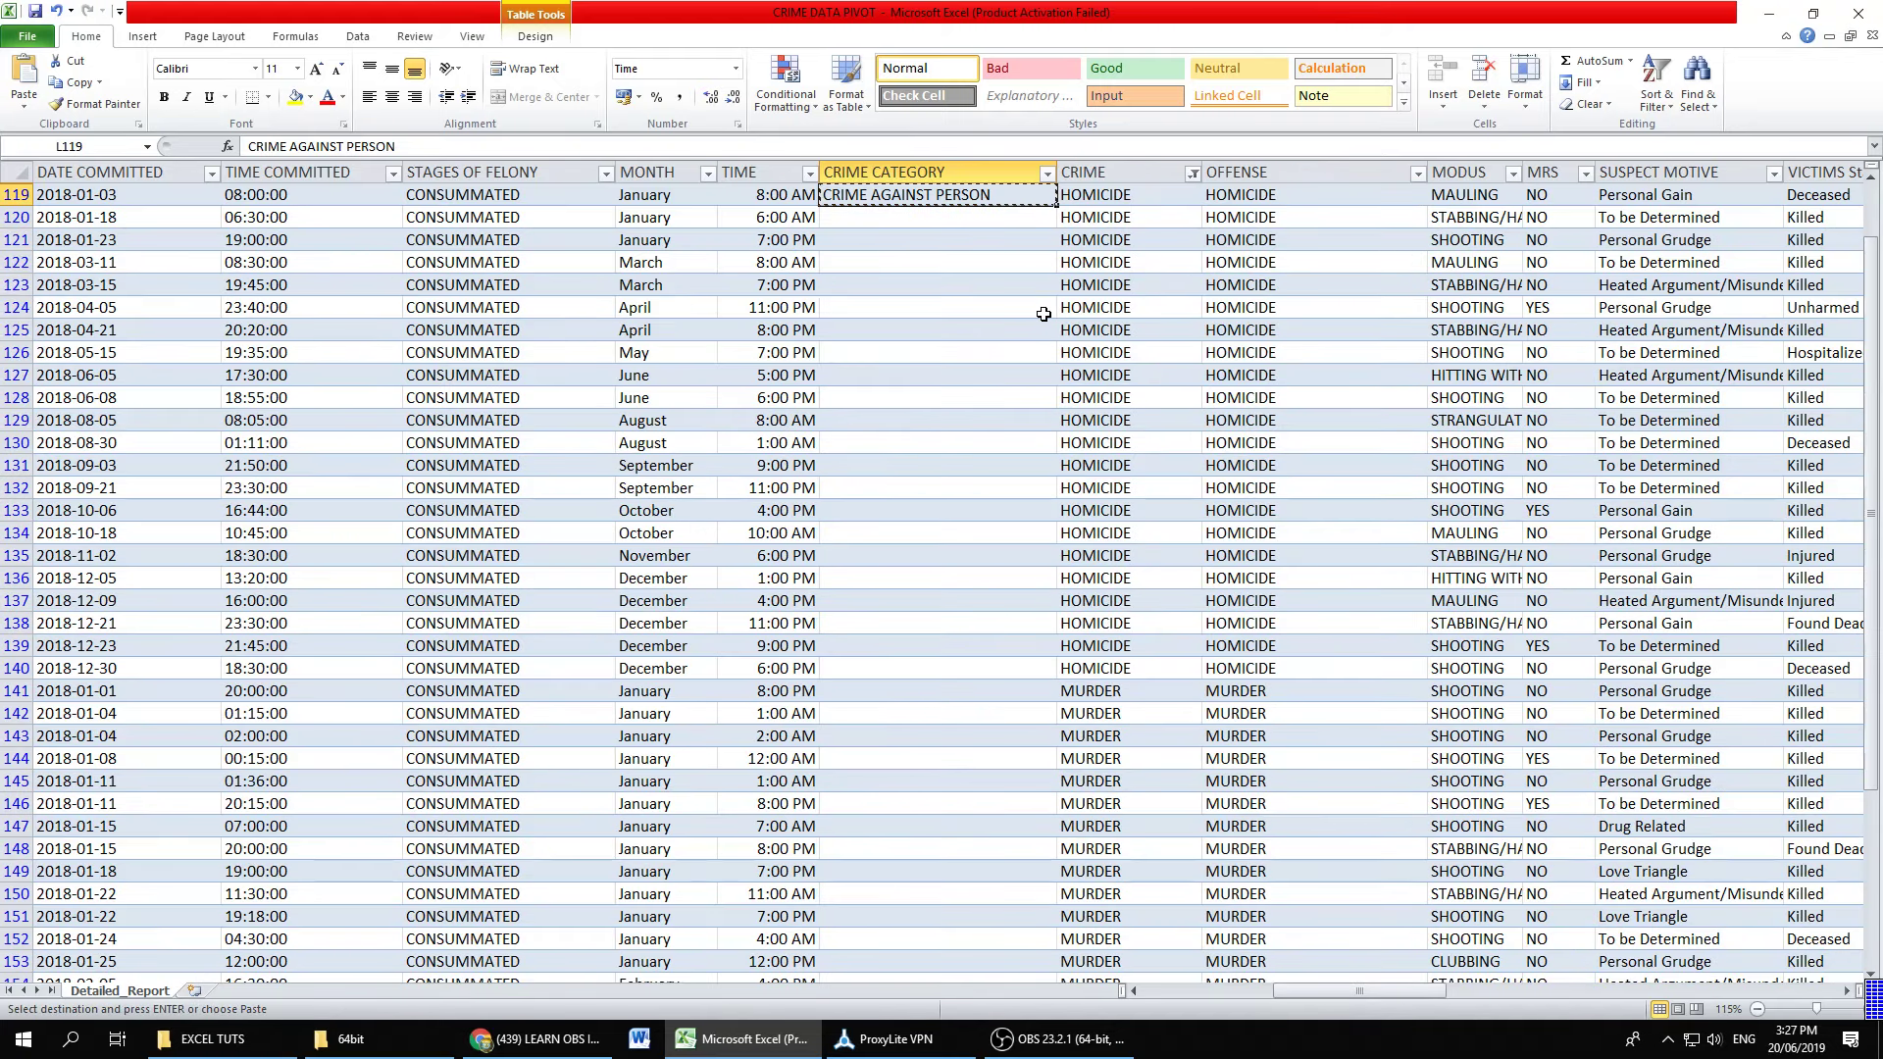
ctrl+scroll(1043, 314, up, 1)
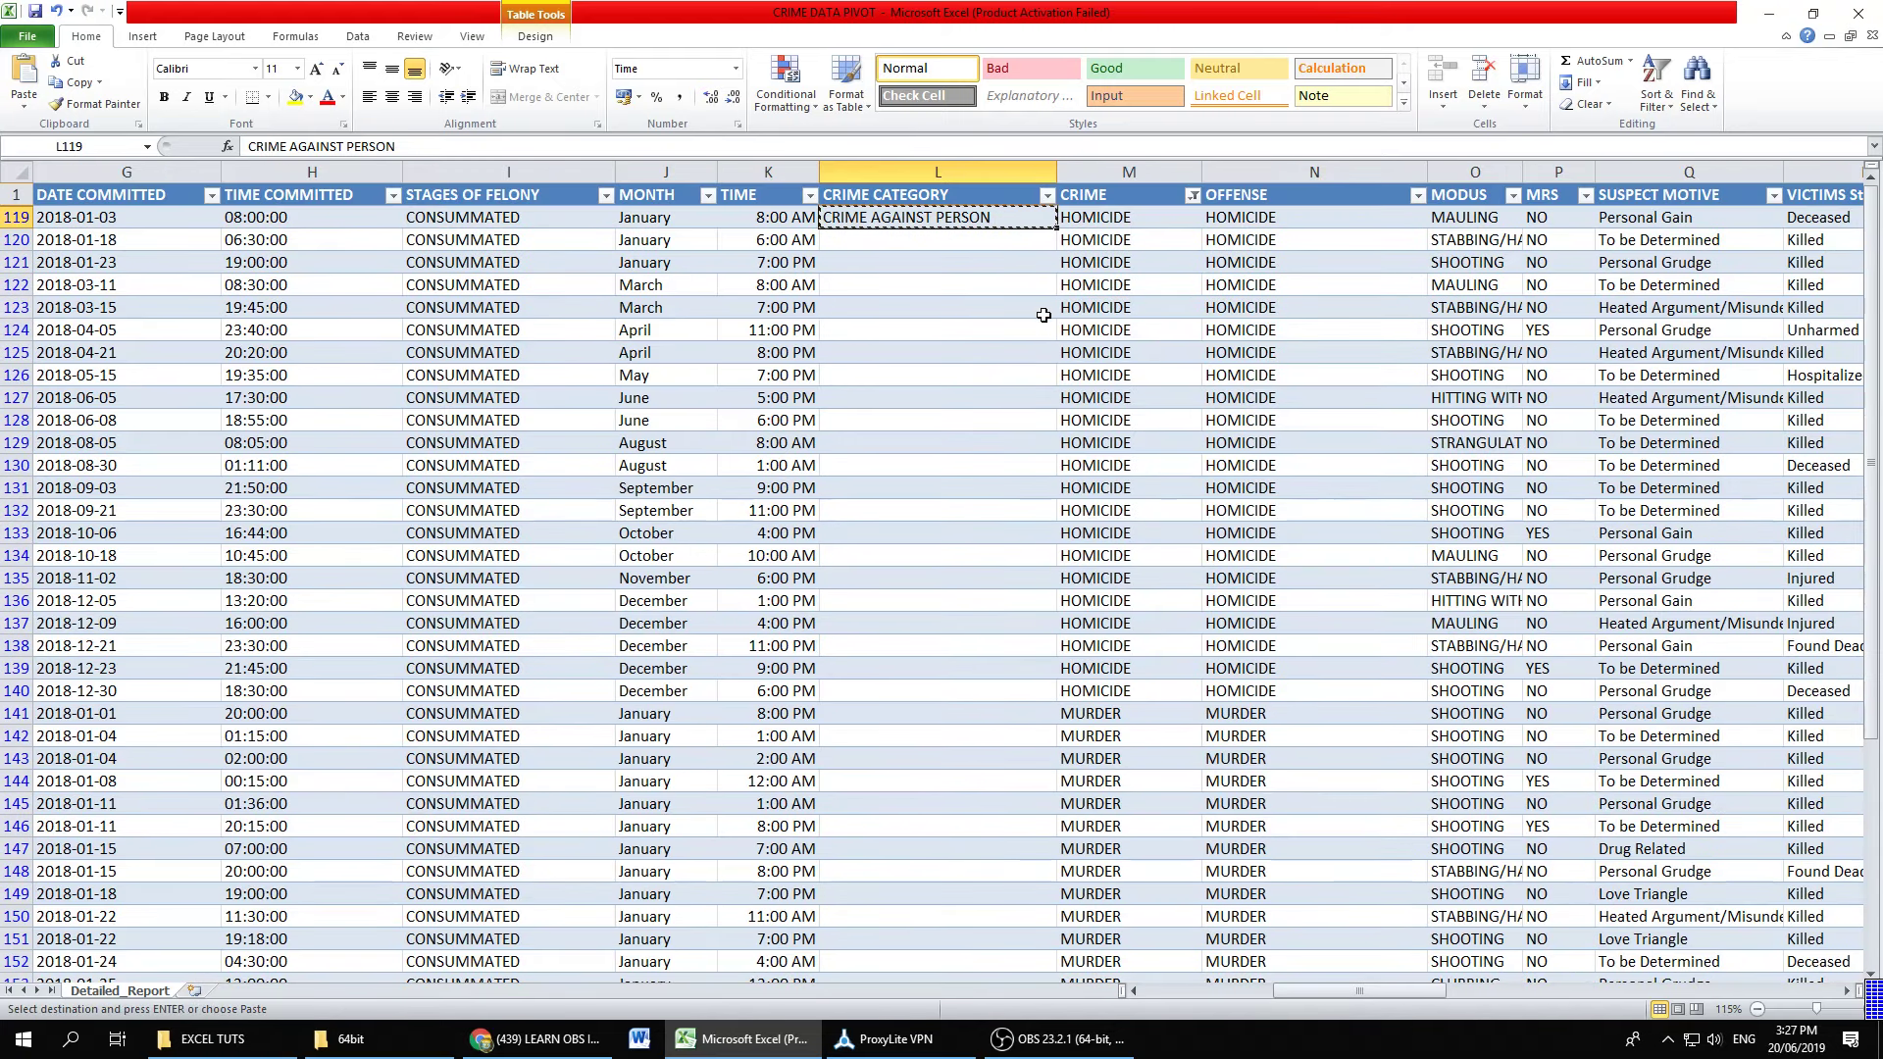
key(ctrl+shift+Down)
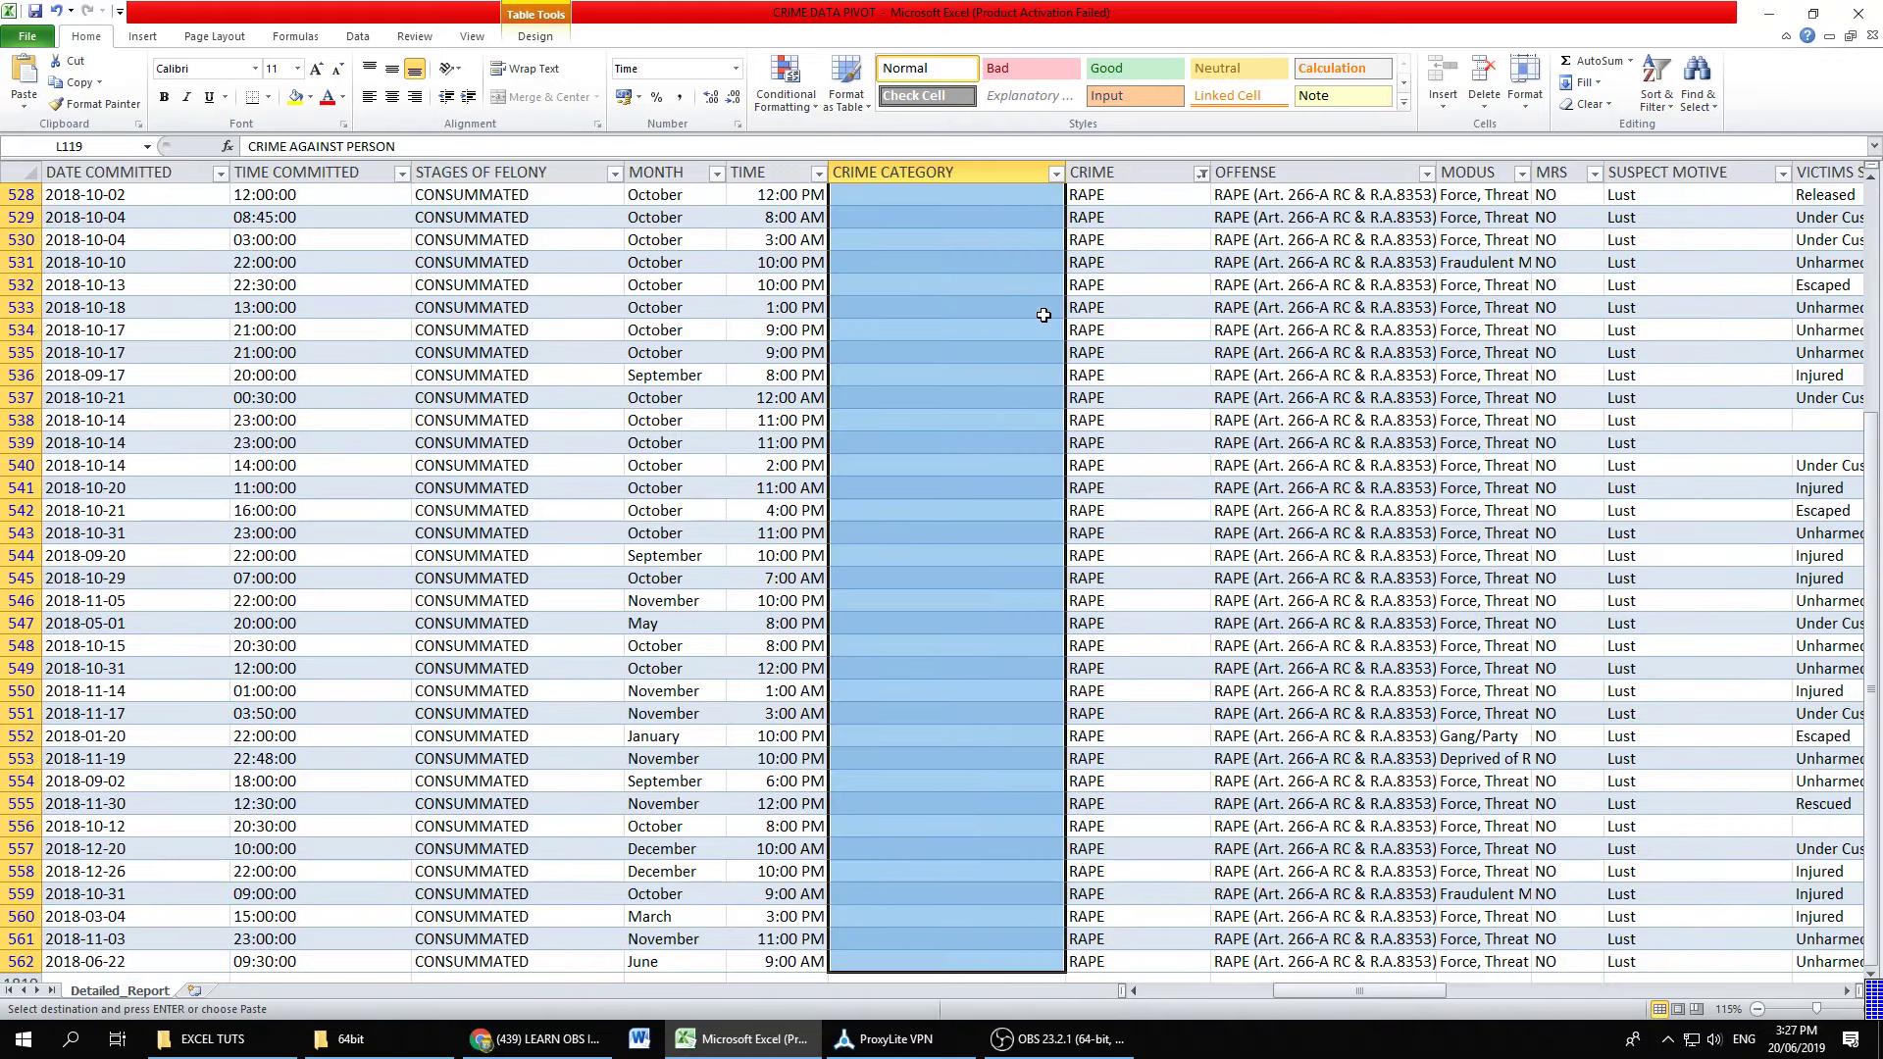
ctrl+scroll(1009, 496, down, 1)
ctrl+scroll(1009, 496, down, 3)
ctrl+scroll(990, 528, down, 1)
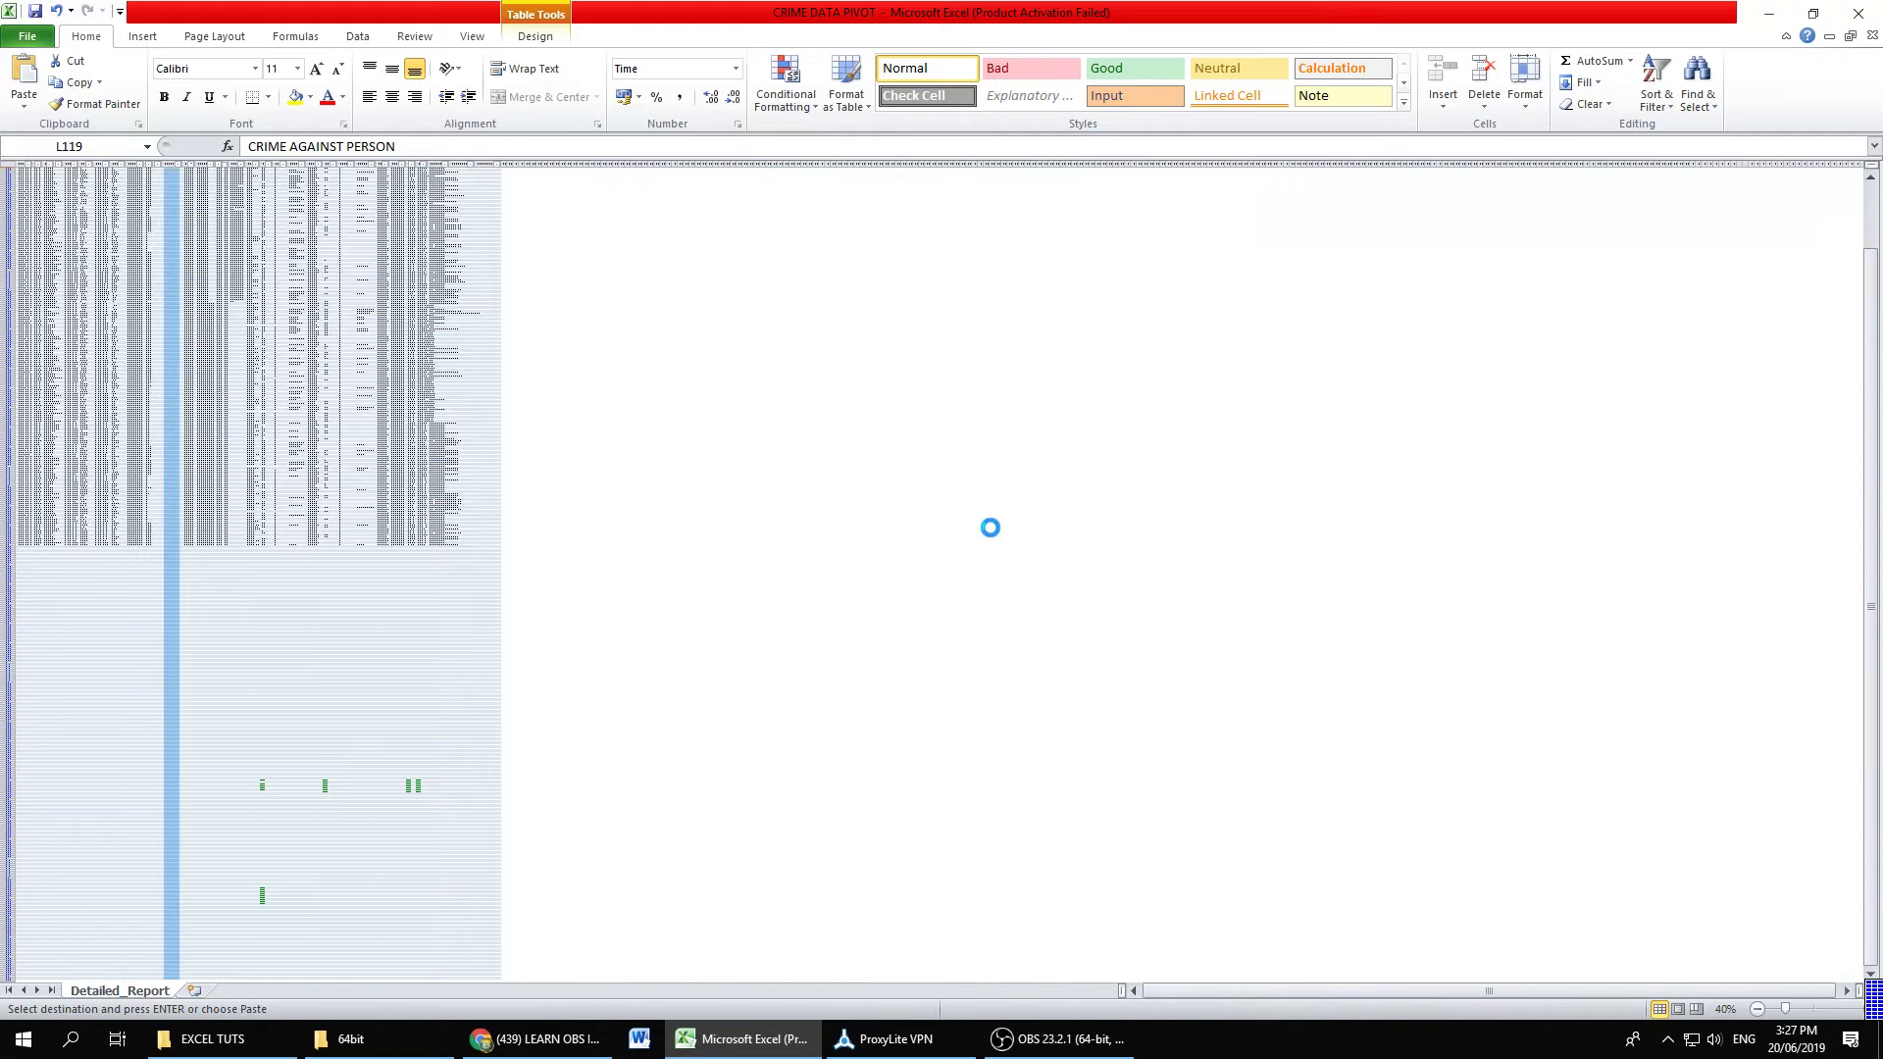
ctrl+scroll(517, 744, up, 1)
ctrl+scroll(772, 689, up, 1)
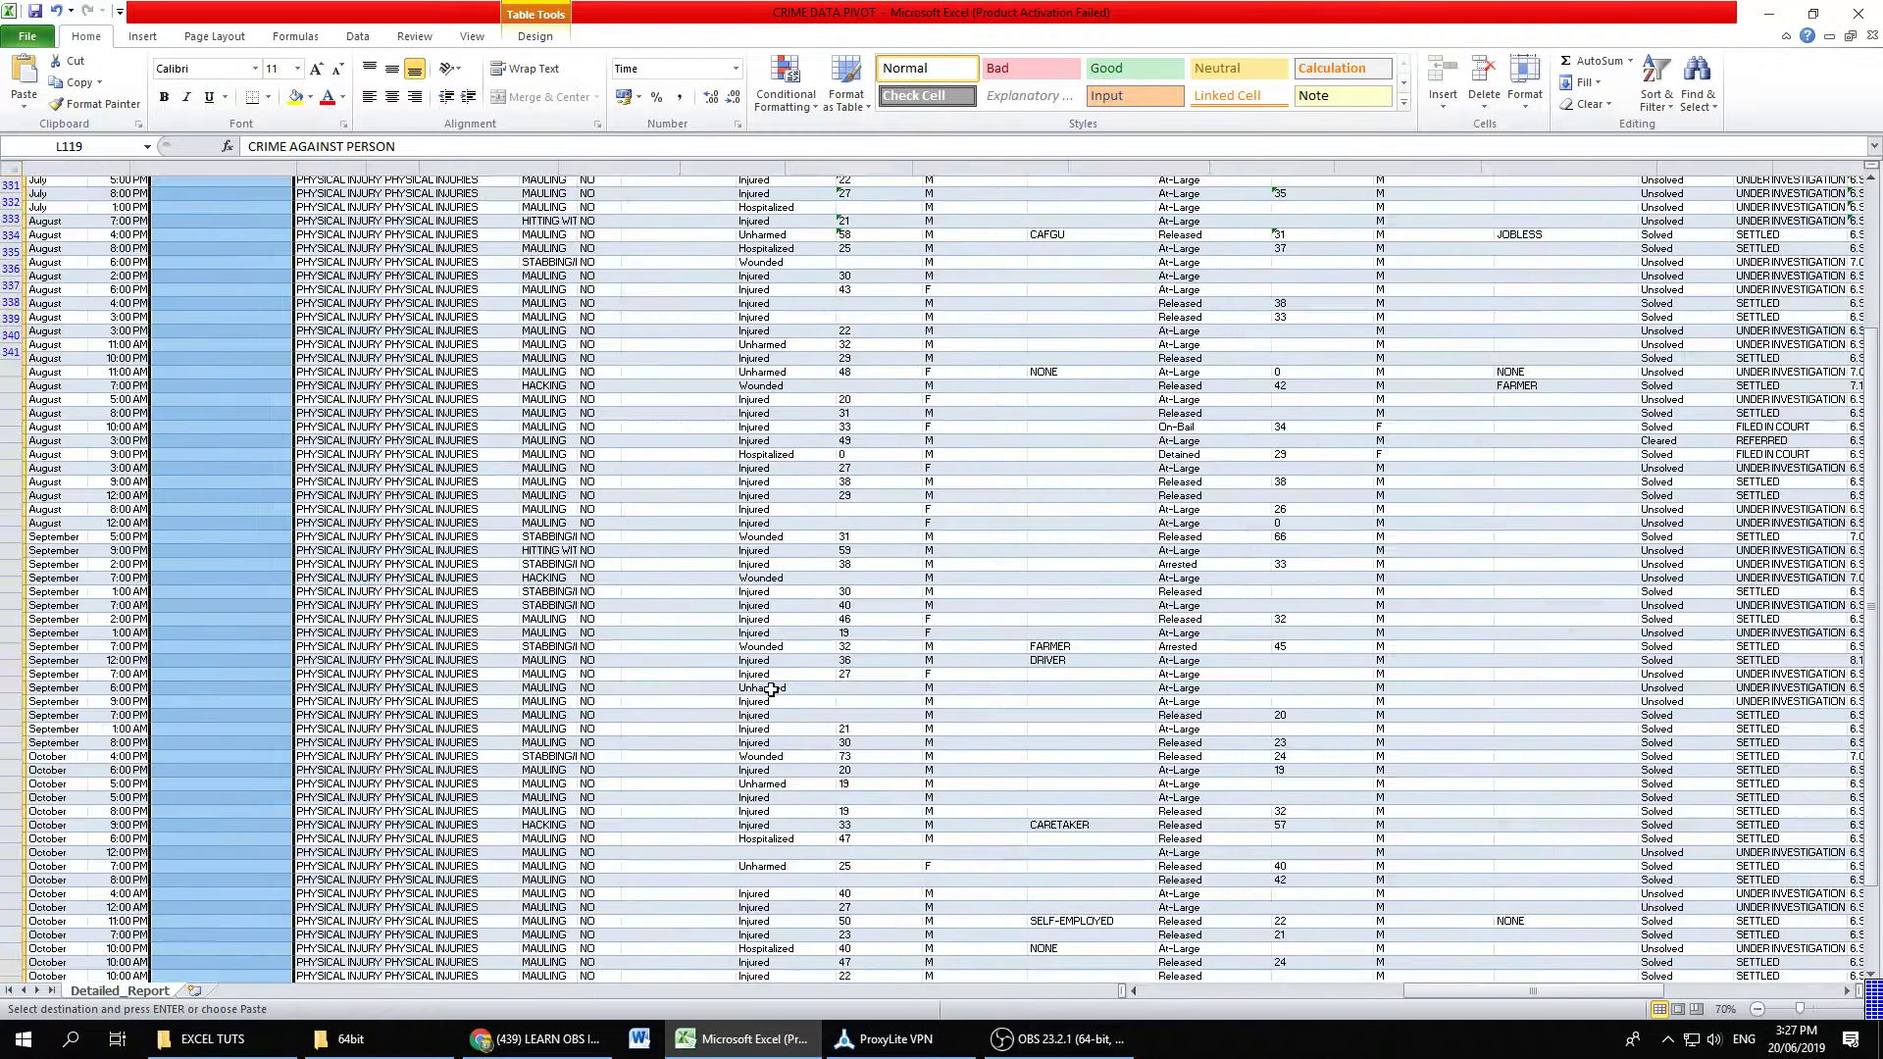
ctrl+scroll(771, 690, up, 1)
drag(1427, 983, 1191, 997)
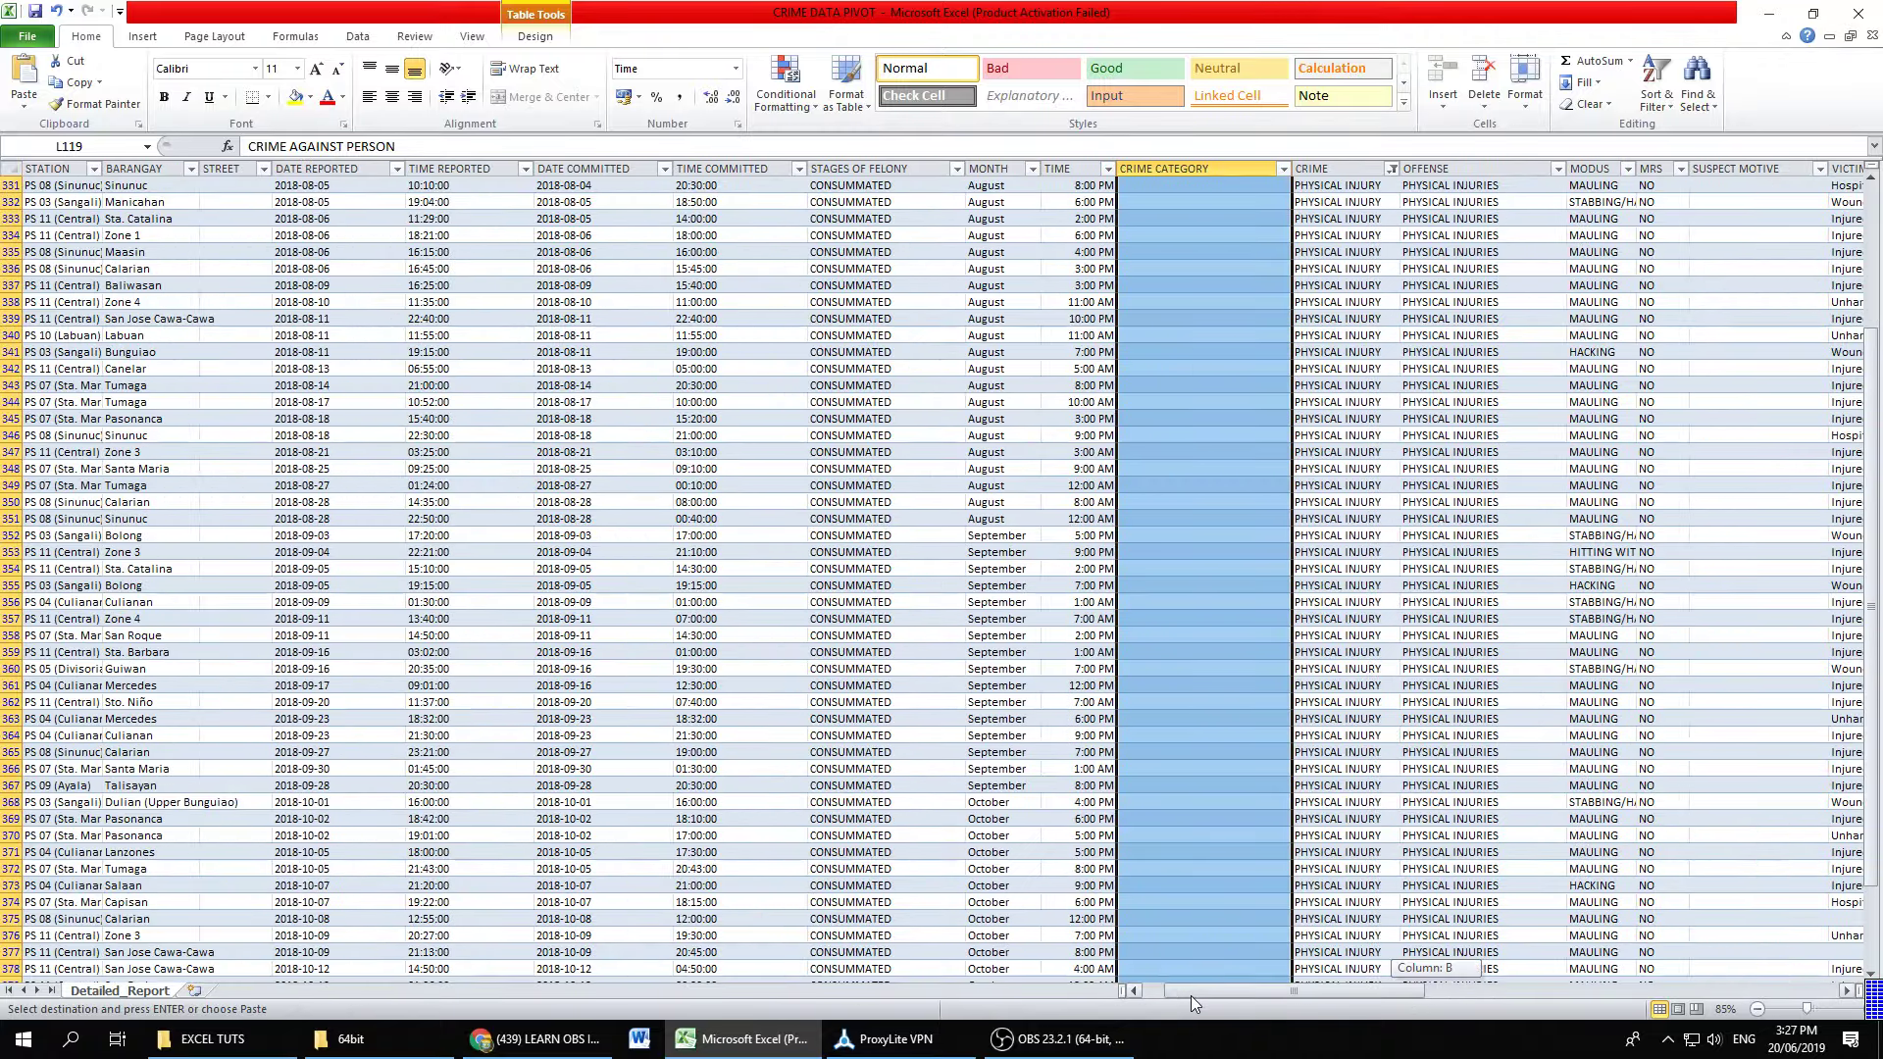
scroll(1252, 559, up, 7)
scroll(1259, 550, up, 9)
scroll(1260, 549, up, 7)
scroll(1262, 549, up, 7)
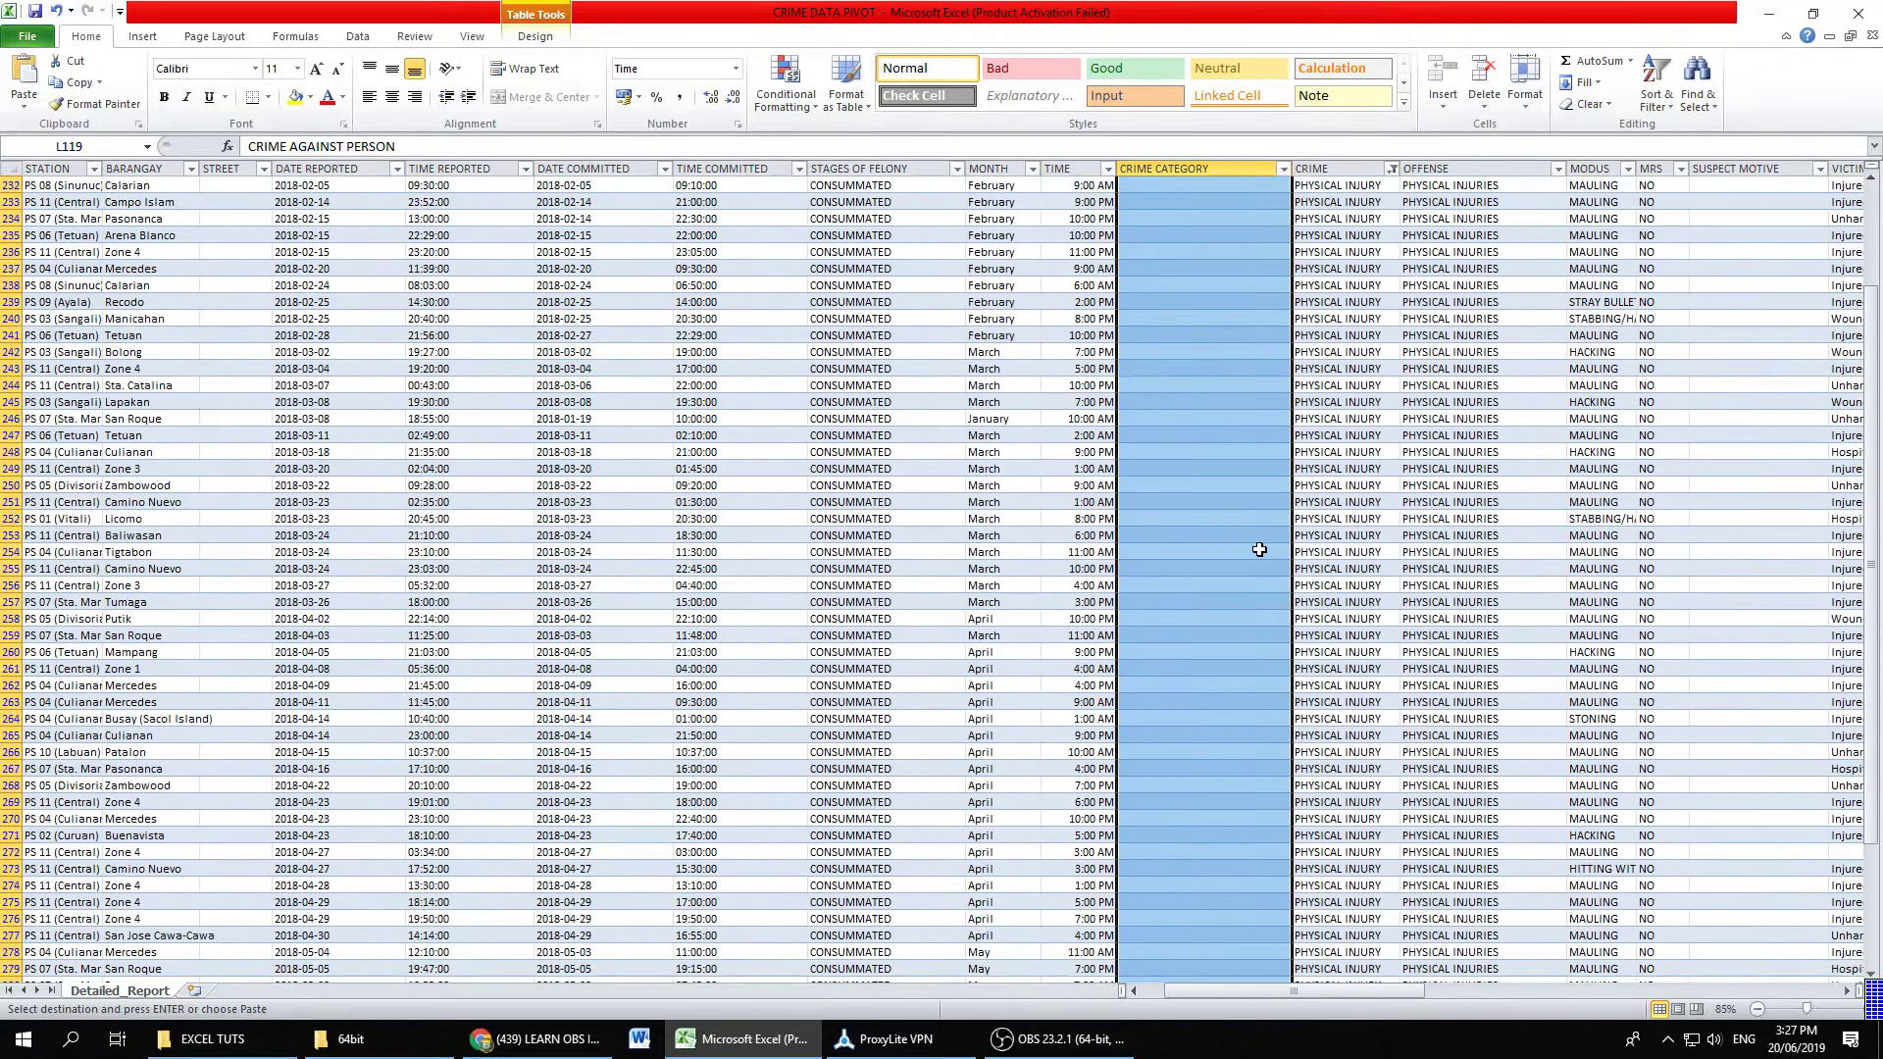
scroll(1263, 548, up, 8)
scroll(1267, 548, up, 17)
key(ctrl+v)
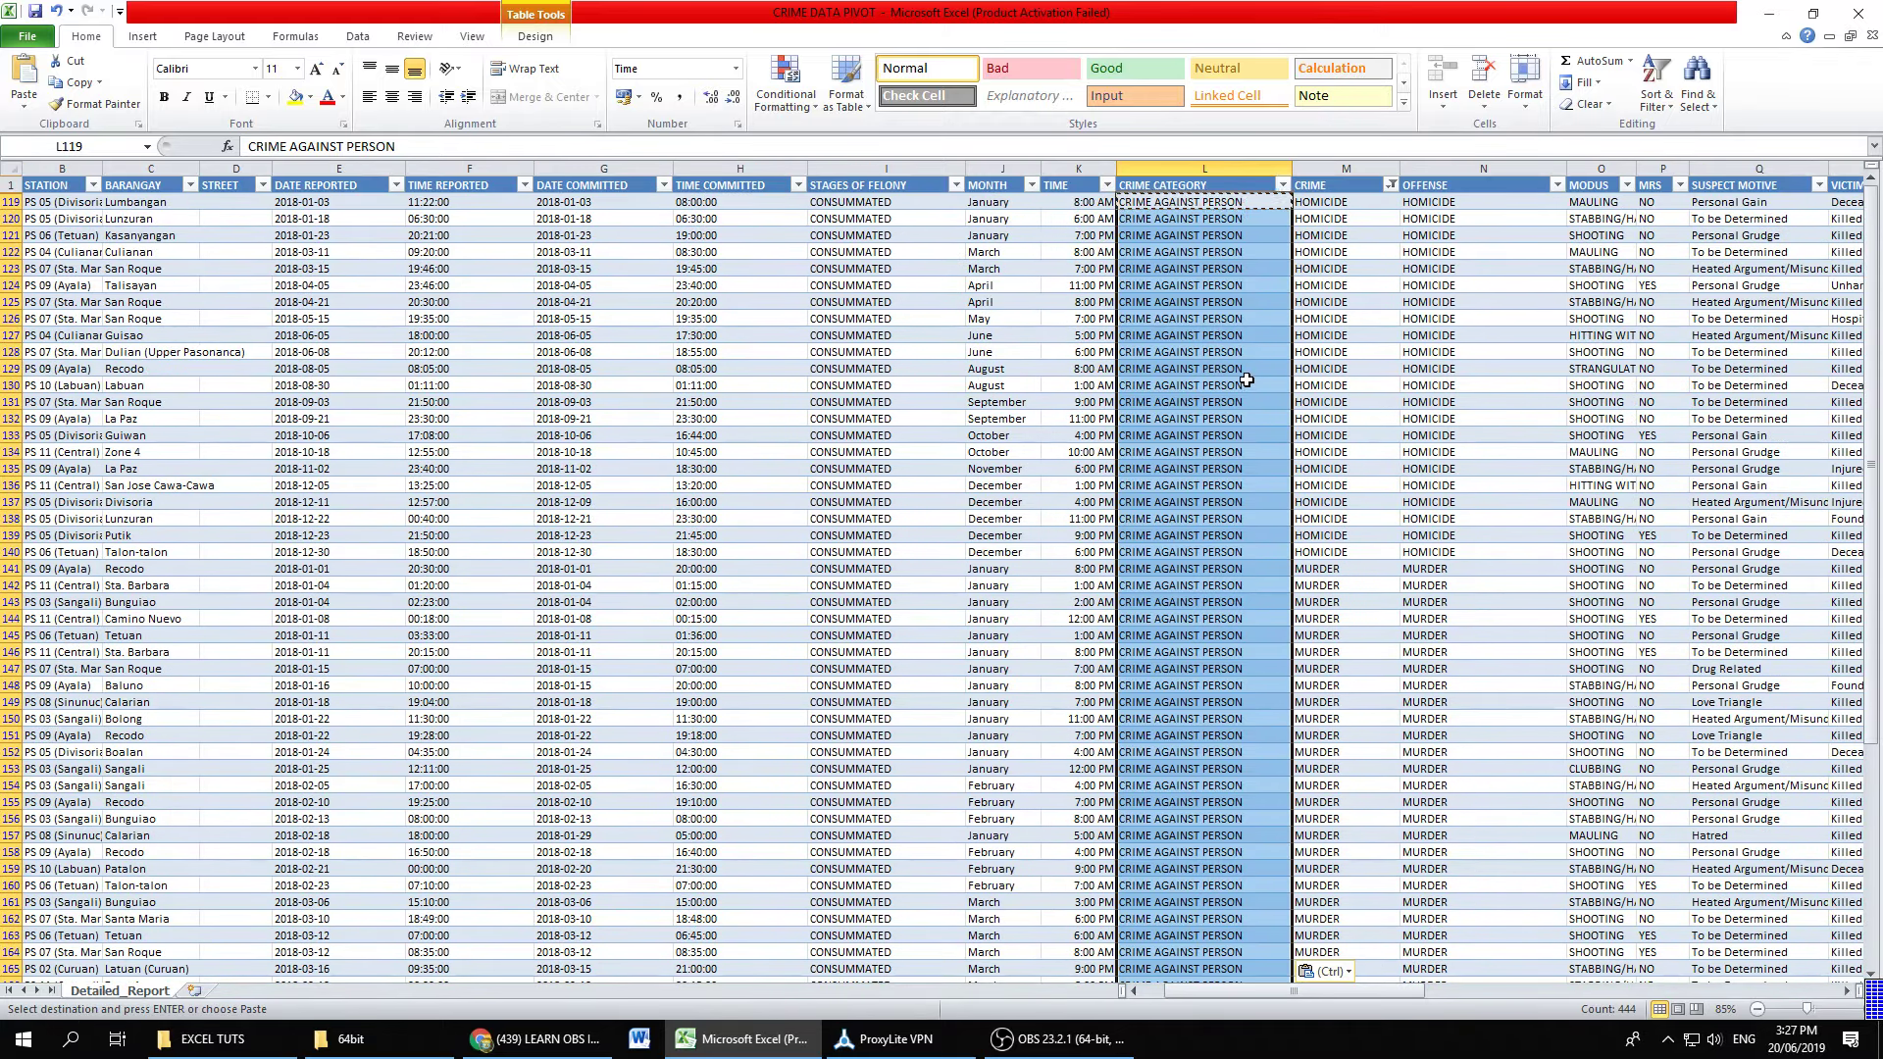
click(1331, 301)
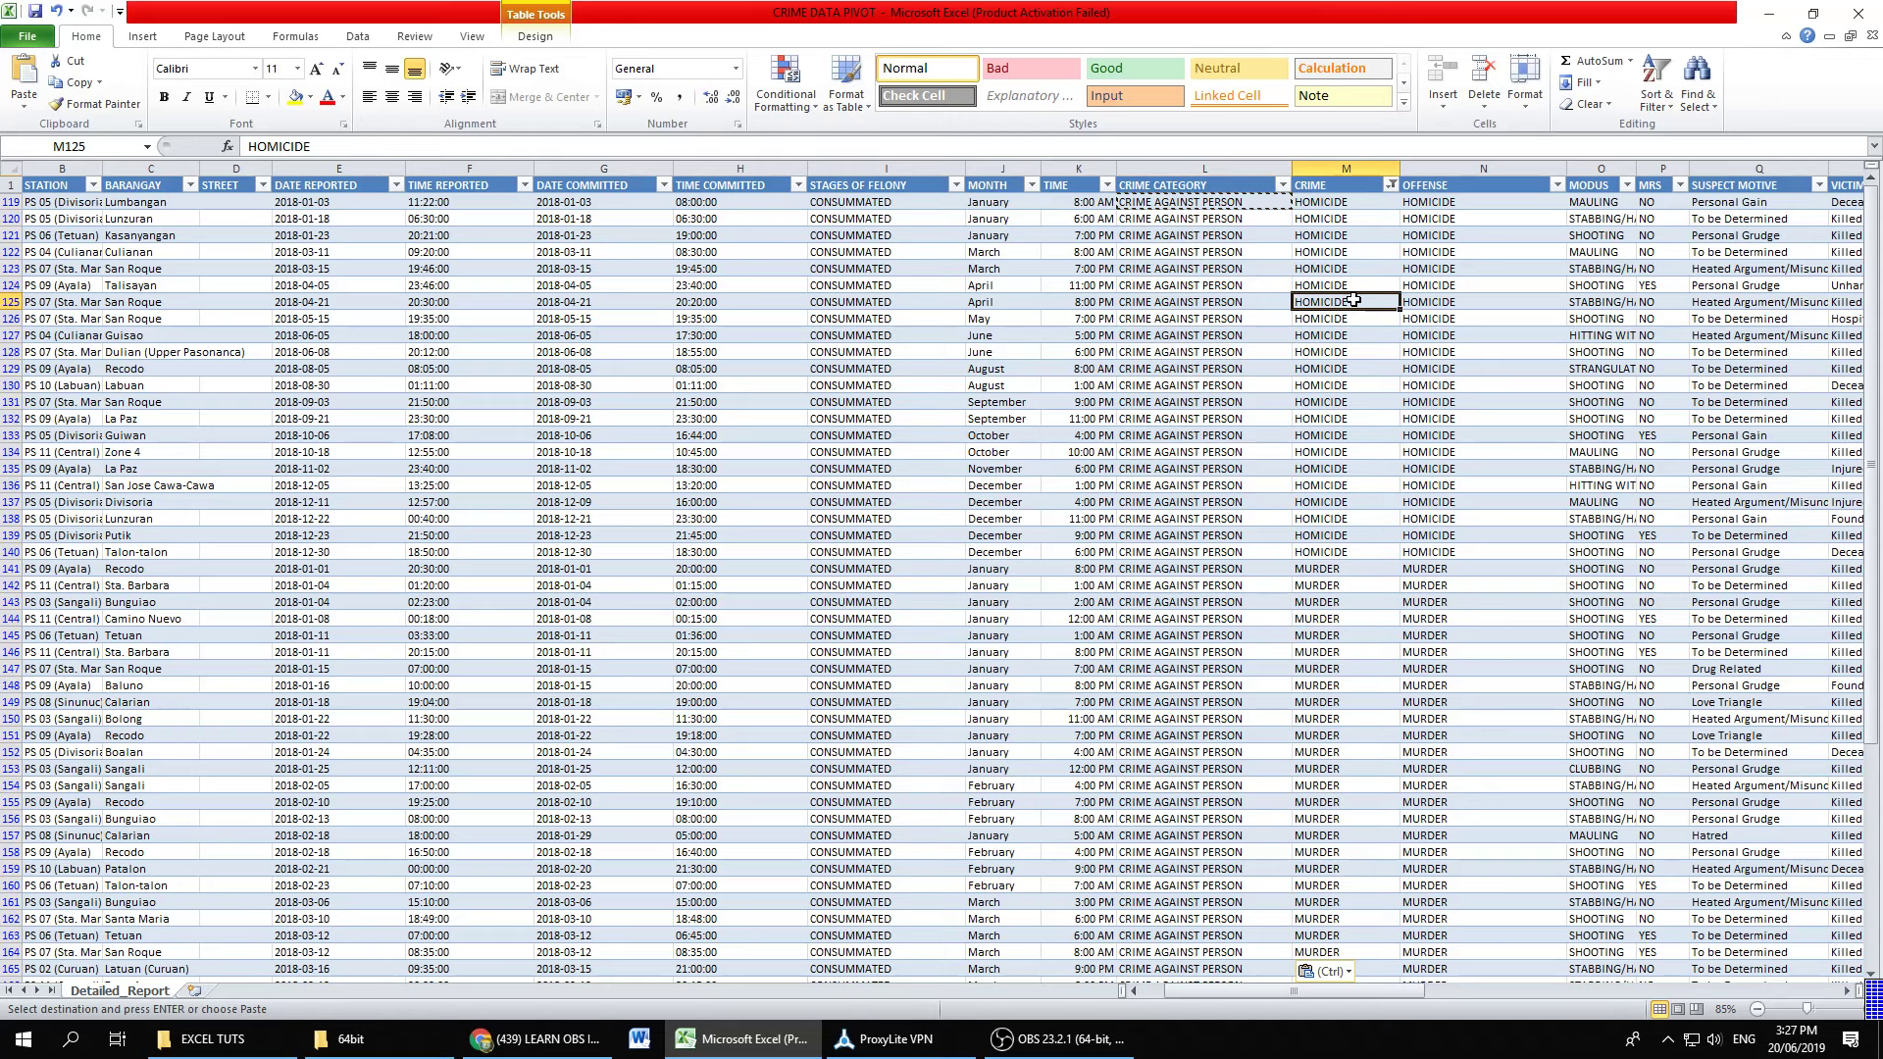
click(1483, 296)
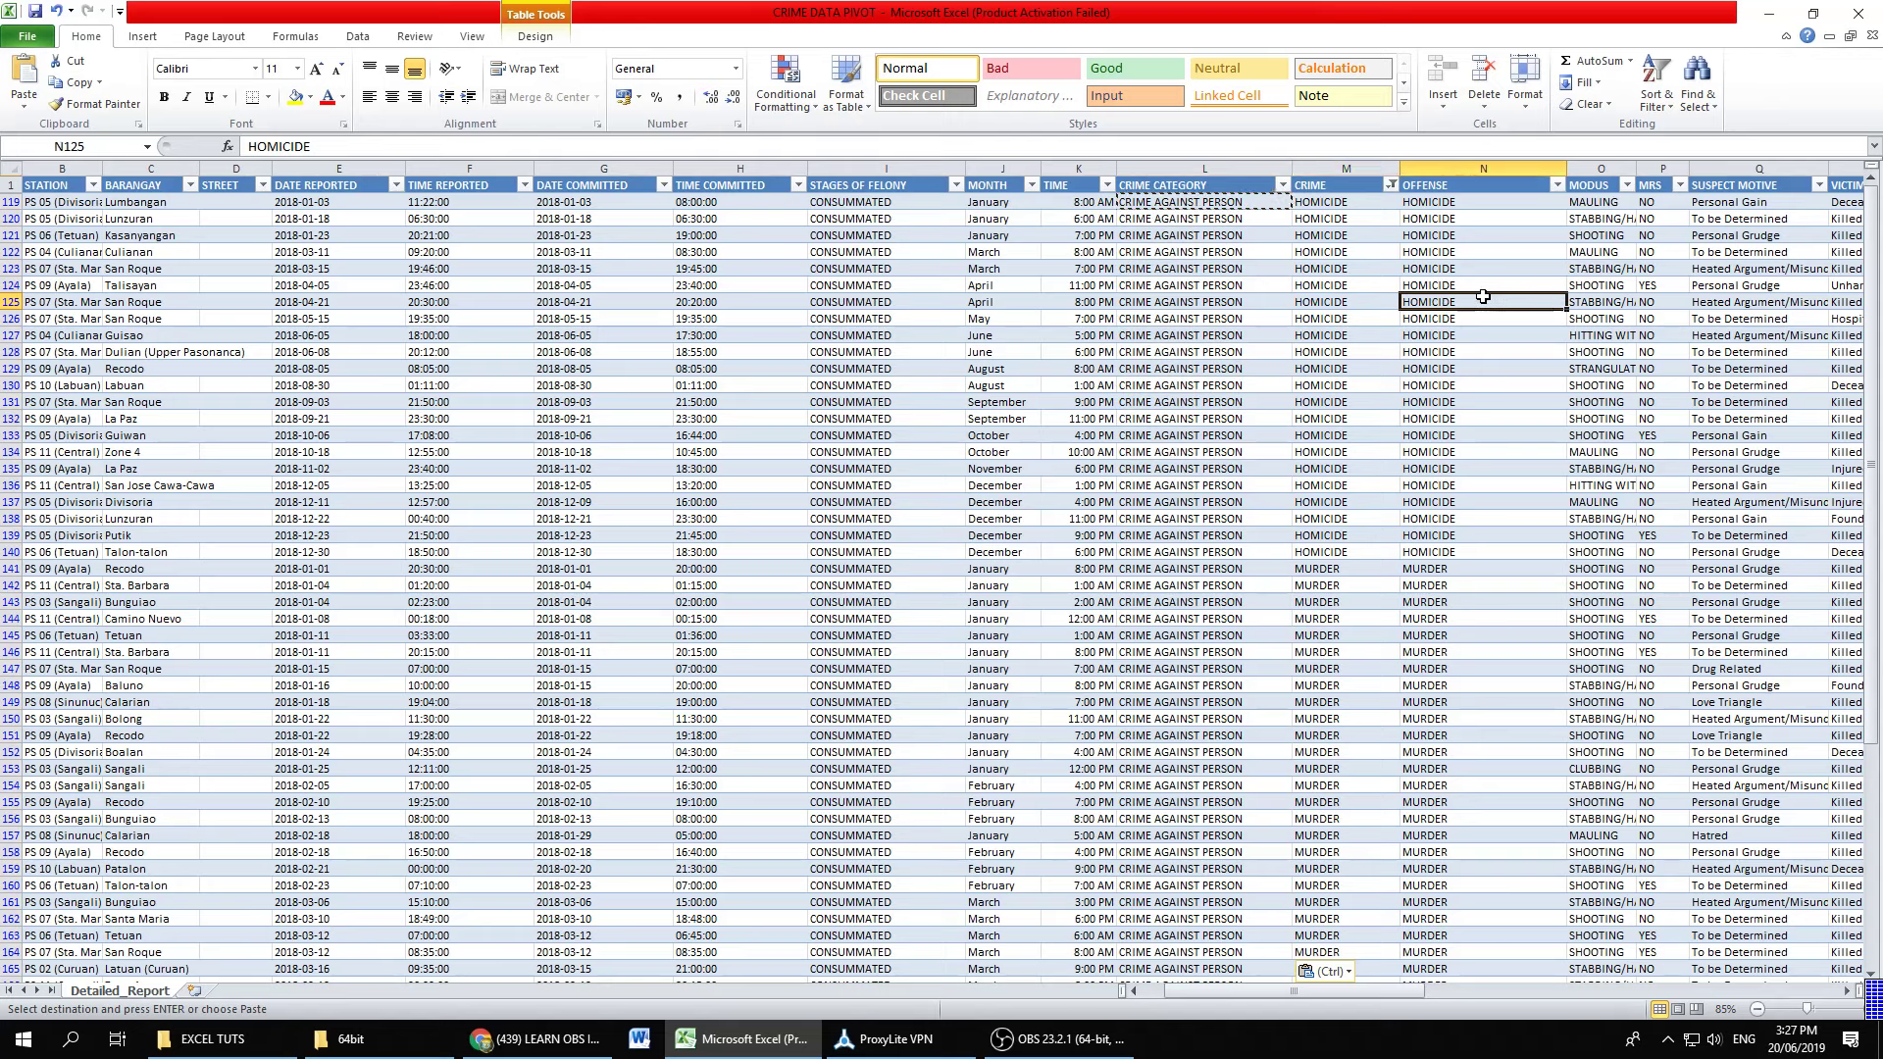
key(Escape)
Step: Filter the CRIME column to show only CARNAPPING, ROBBERY and THEFT records
click(1372, 366)
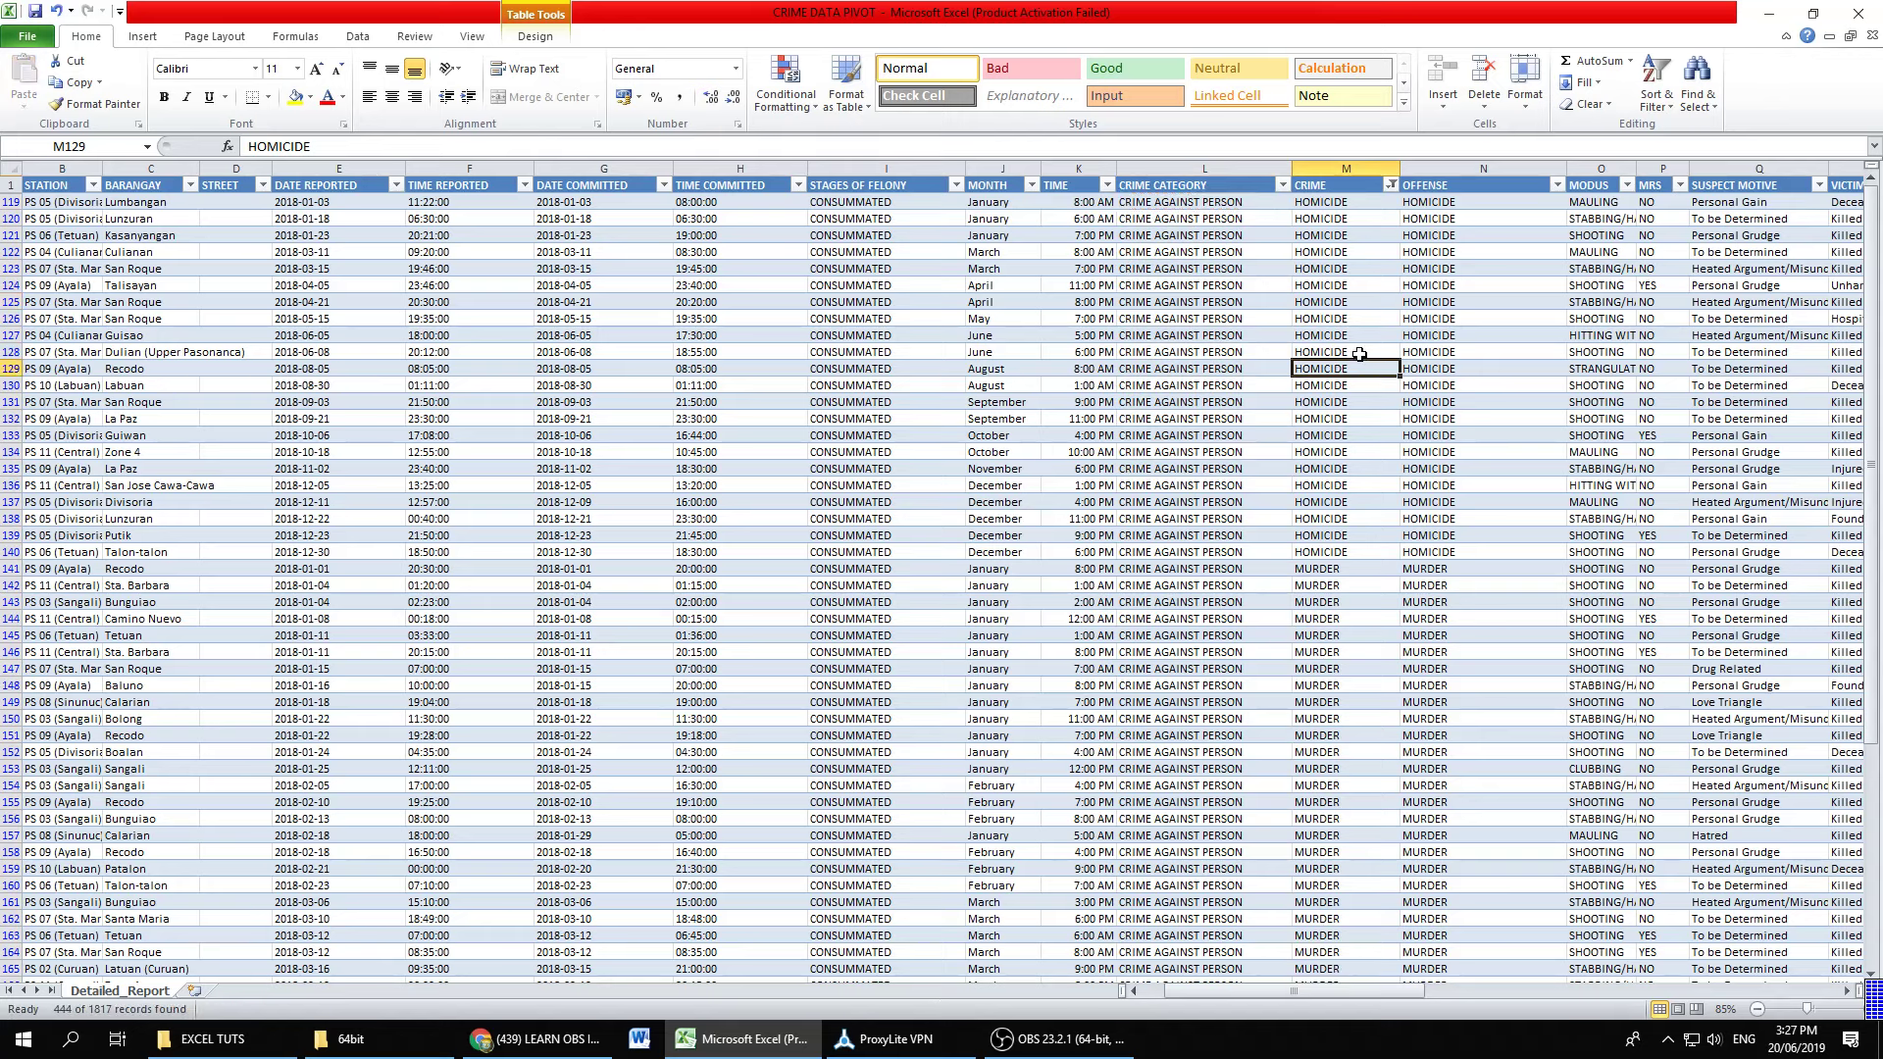
click(1391, 186)
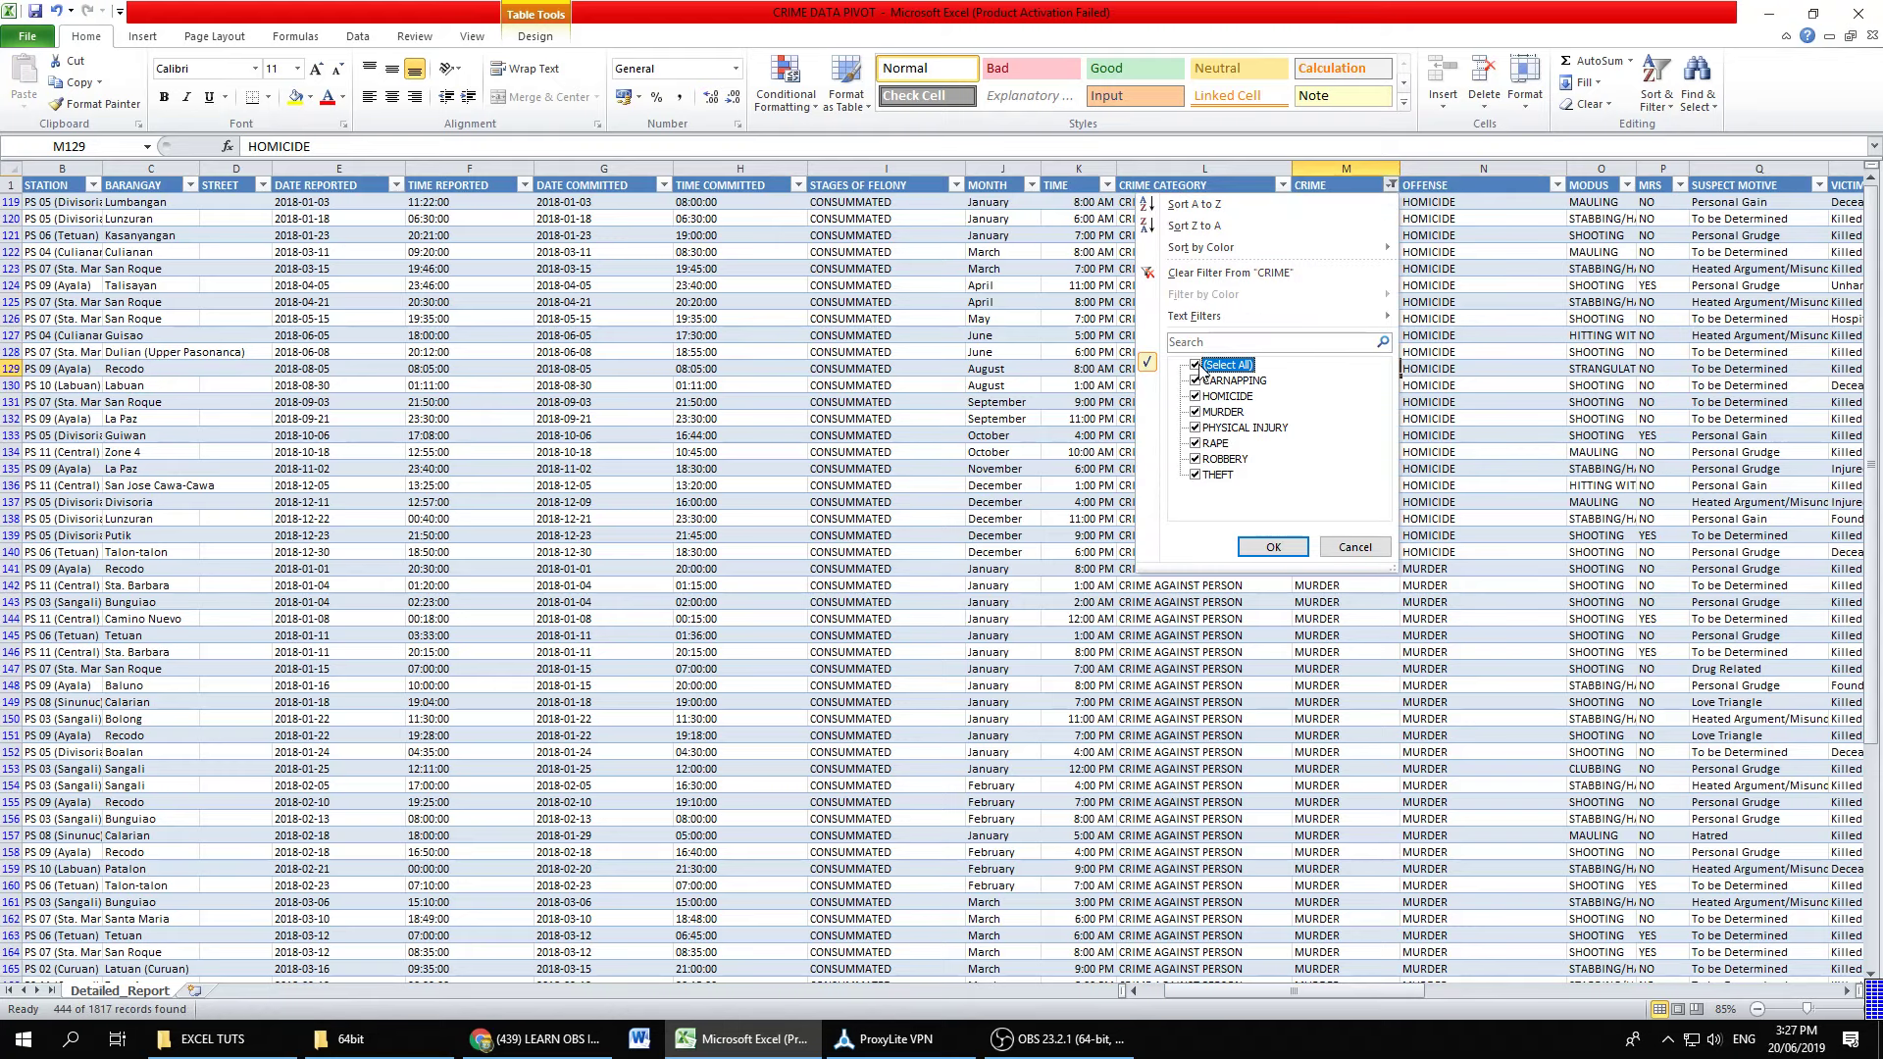
click(1273, 547)
click(1206, 436)
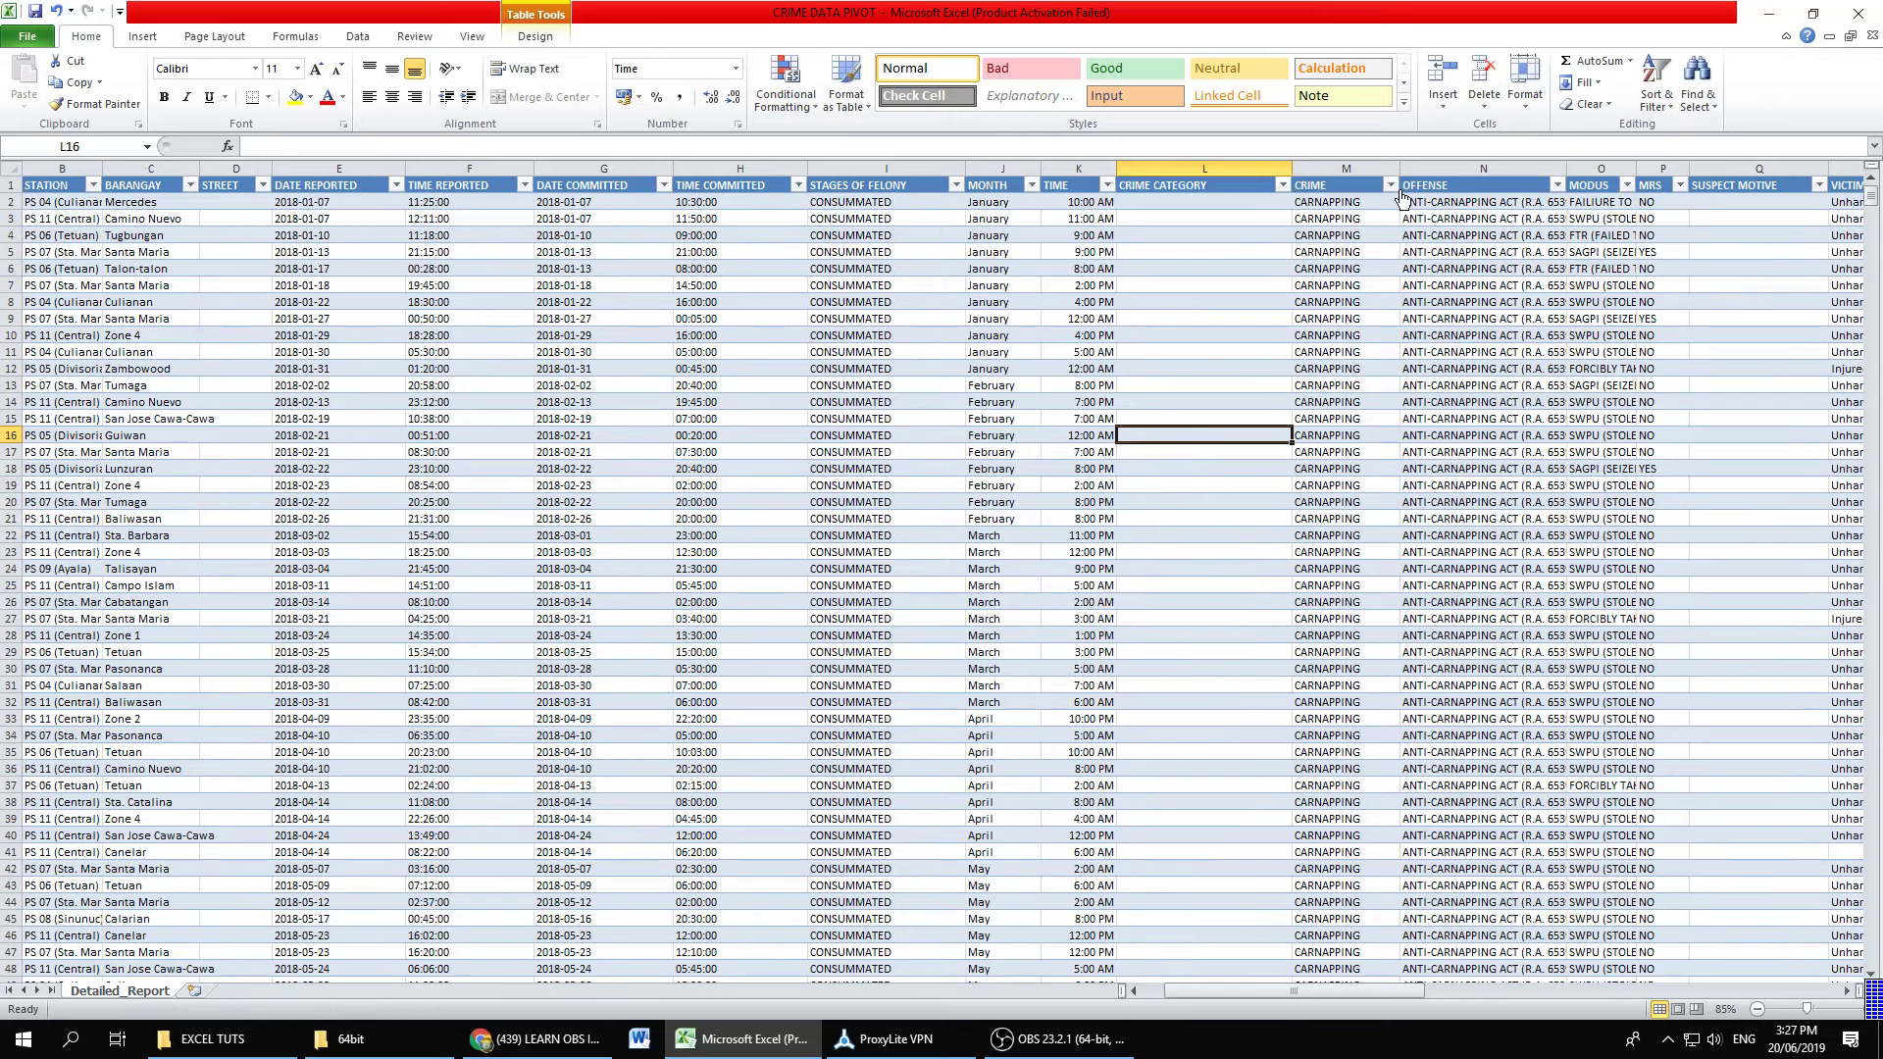
click(1391, 185)
click(1194, 364)
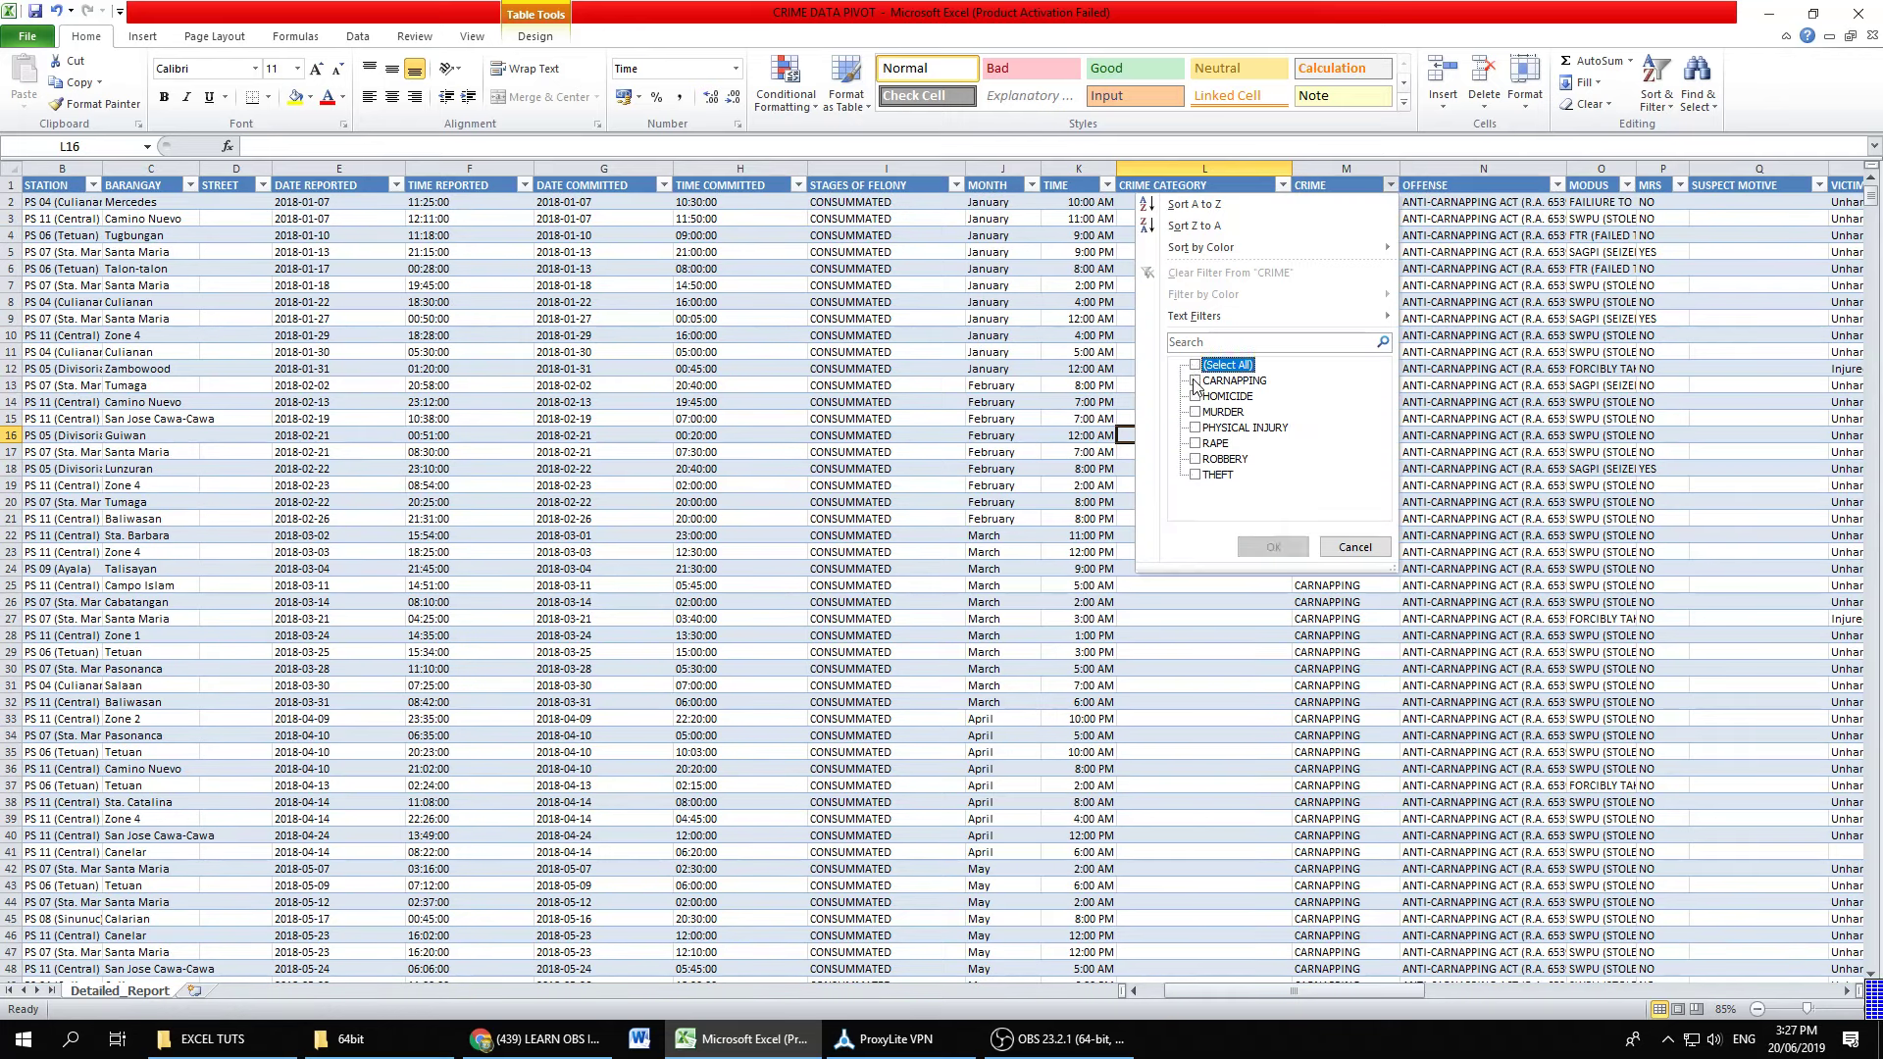
click(1195, 380)
click(1196, 459)
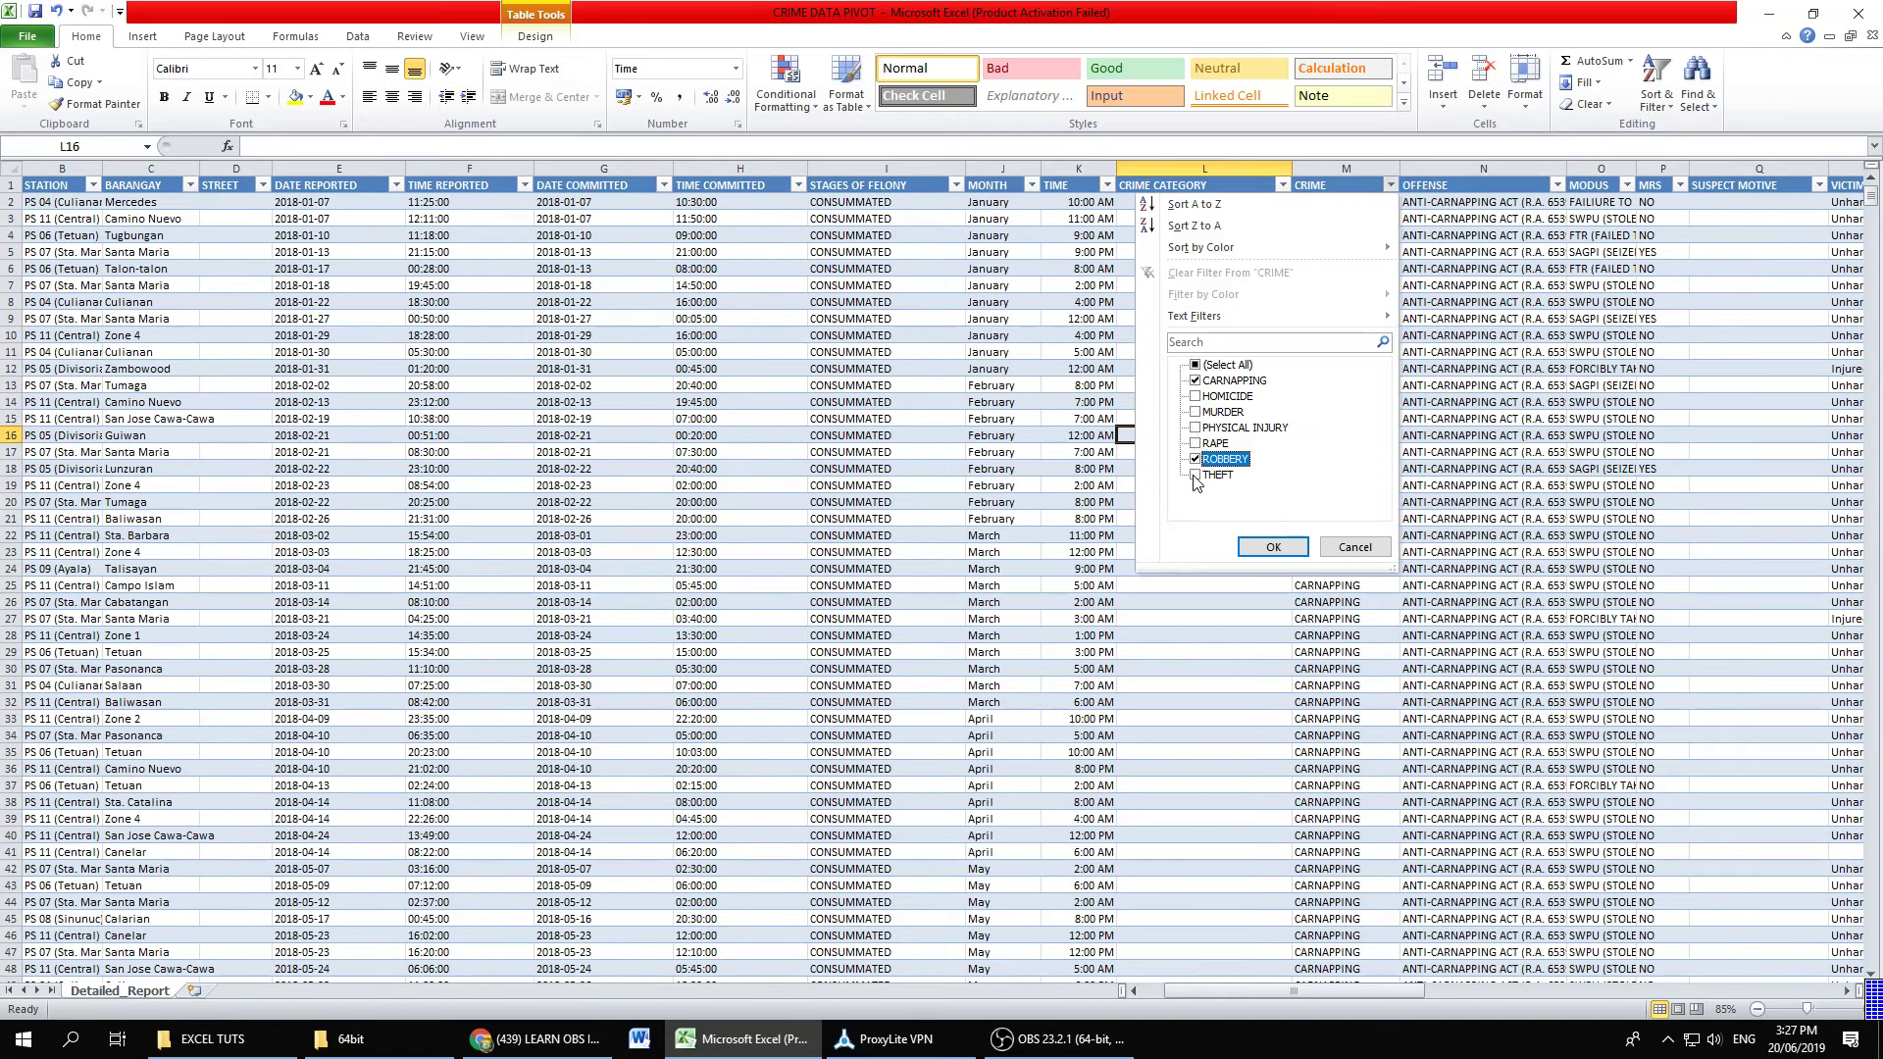
click(1273, 547)
Step: Fill the filtered CRIME CATEGORY cells from L2 down with CRIME AGAINST PROPERTY
click(1195, 204)
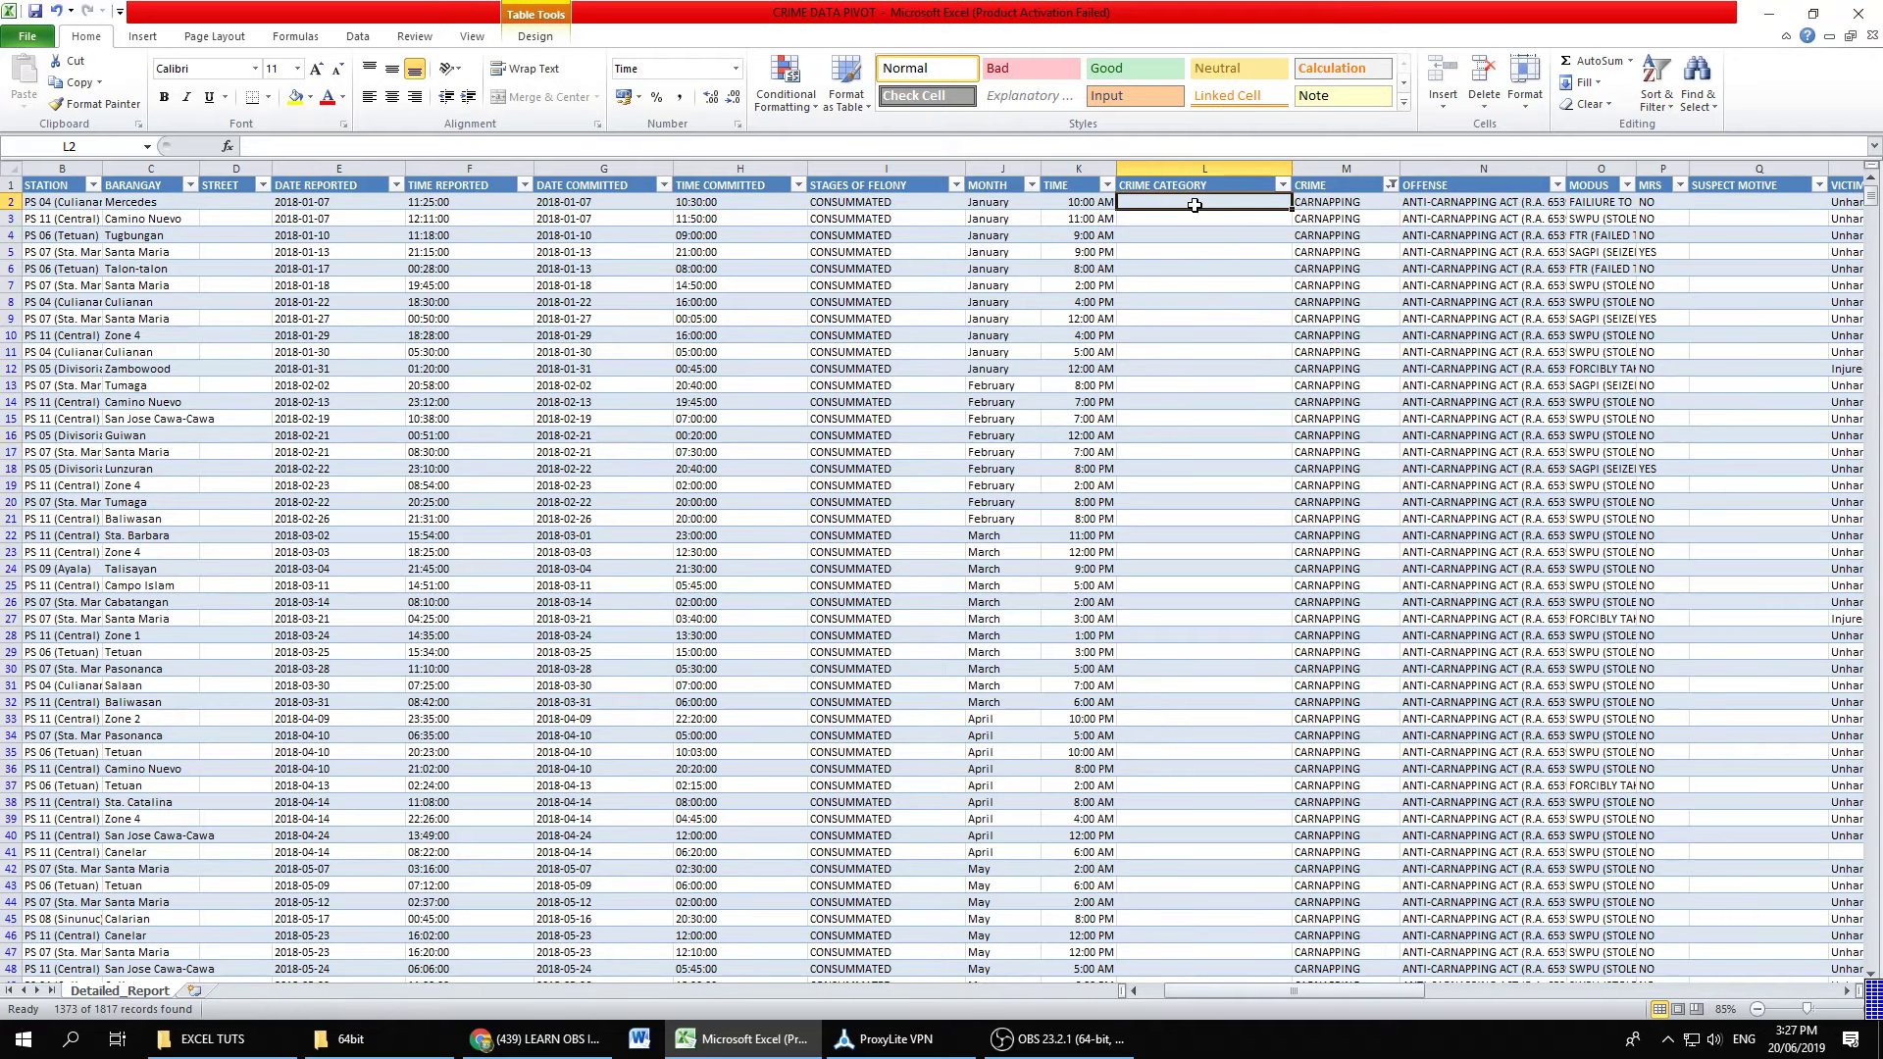
text(CRIME)
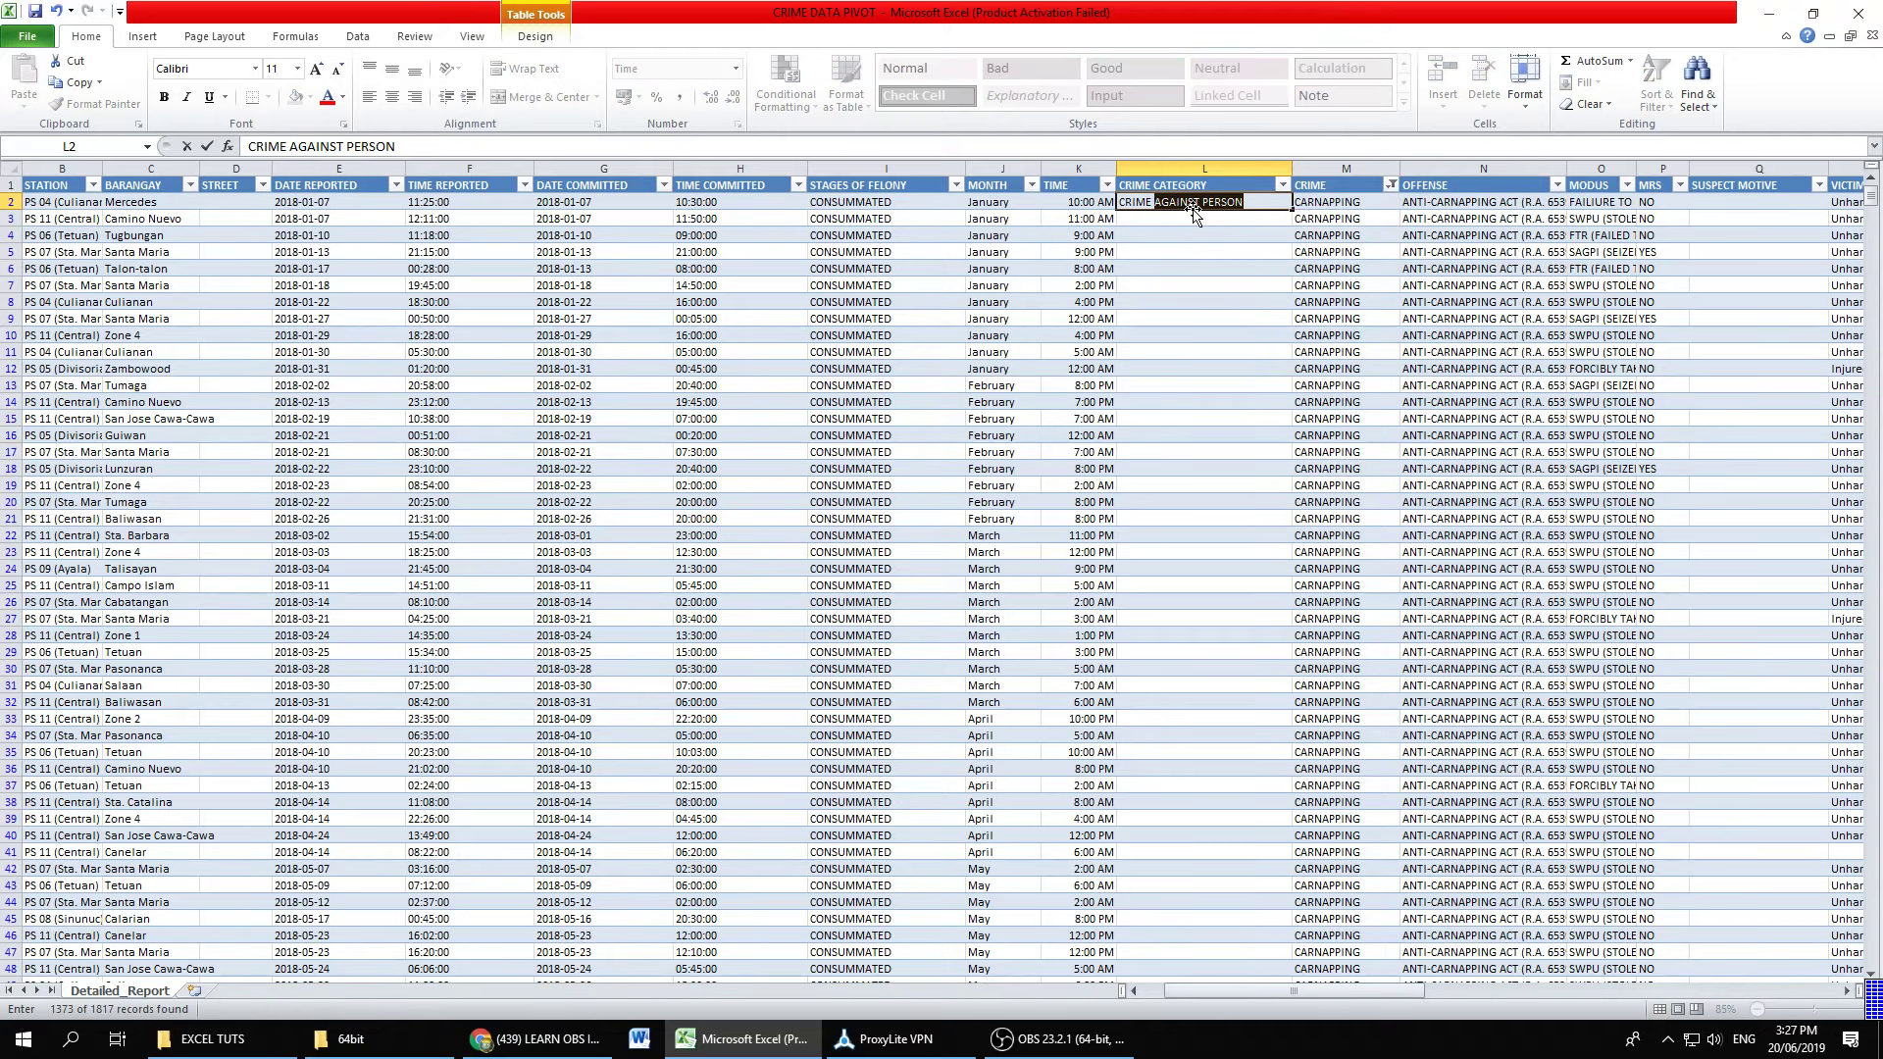
text(PROPERTY)
key(Return)
click(1193, 202)
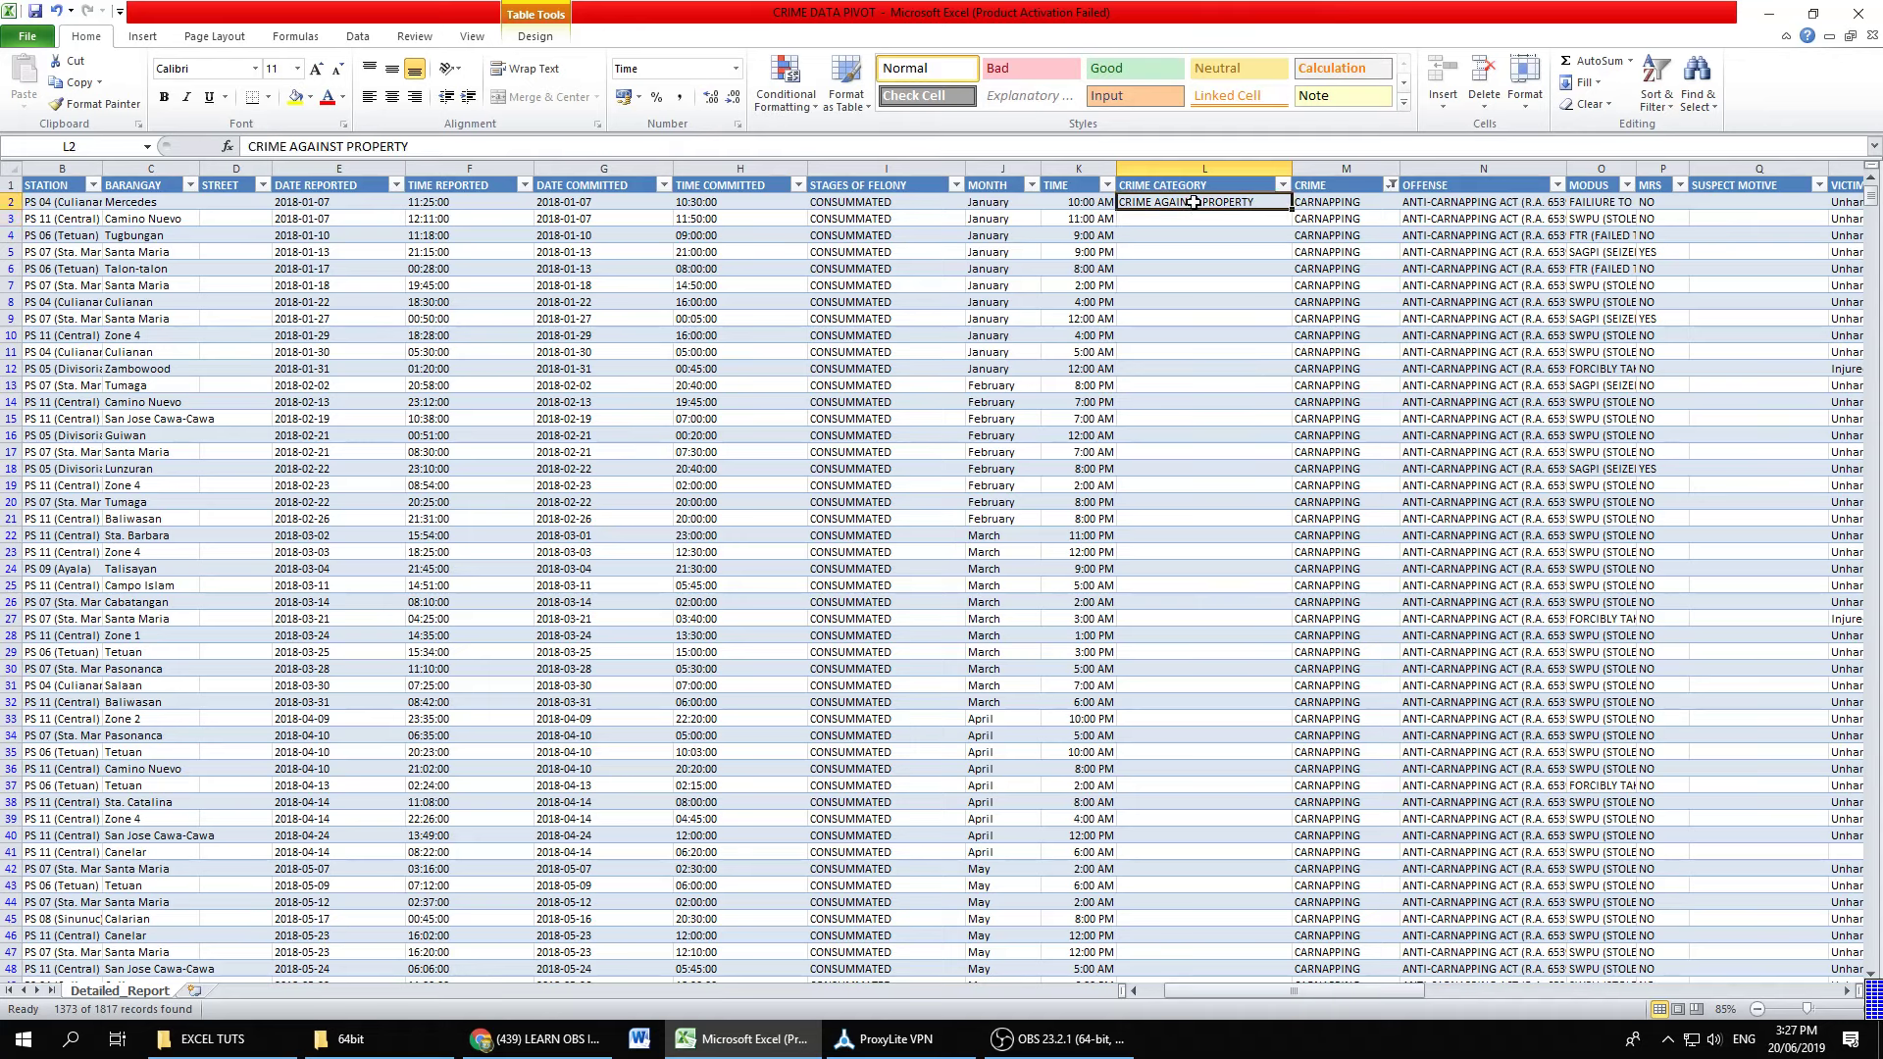
key(ctrl+c)
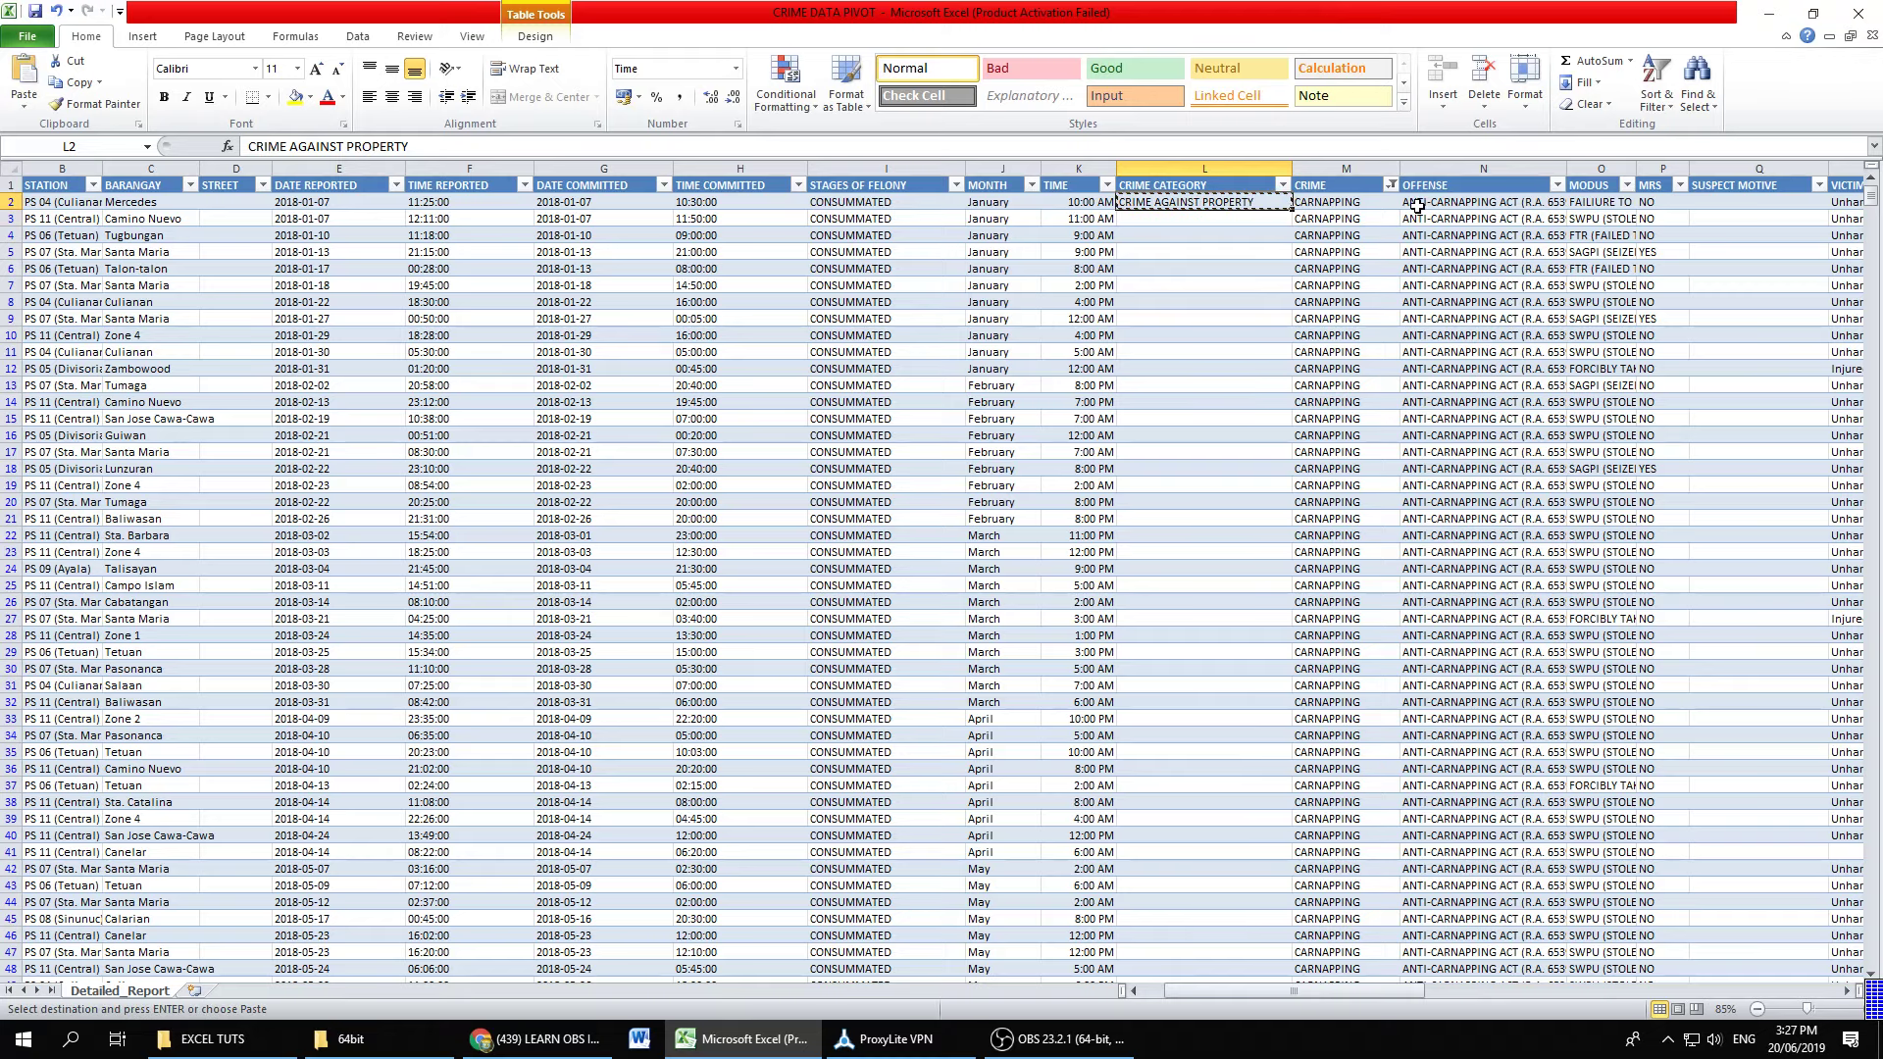
key(ctrl+shift+Down)
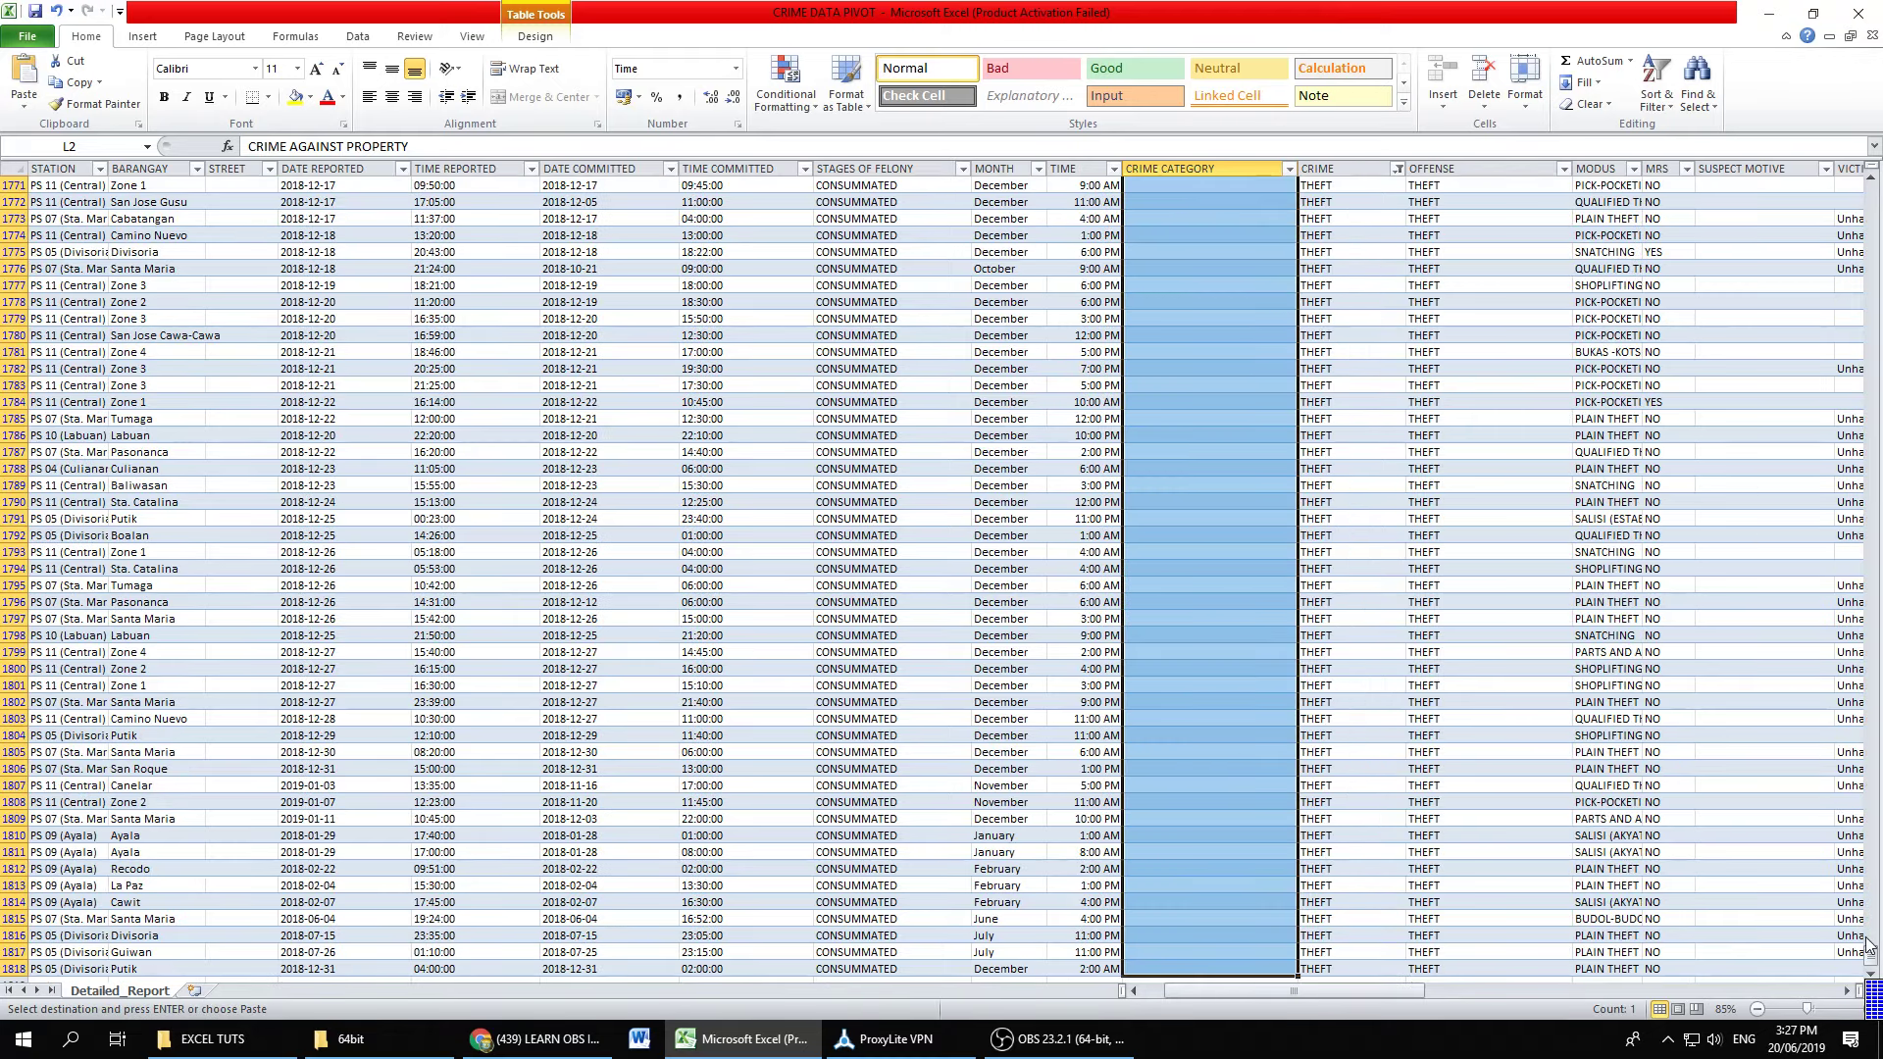
drag(1873, 966, 1867, 710)
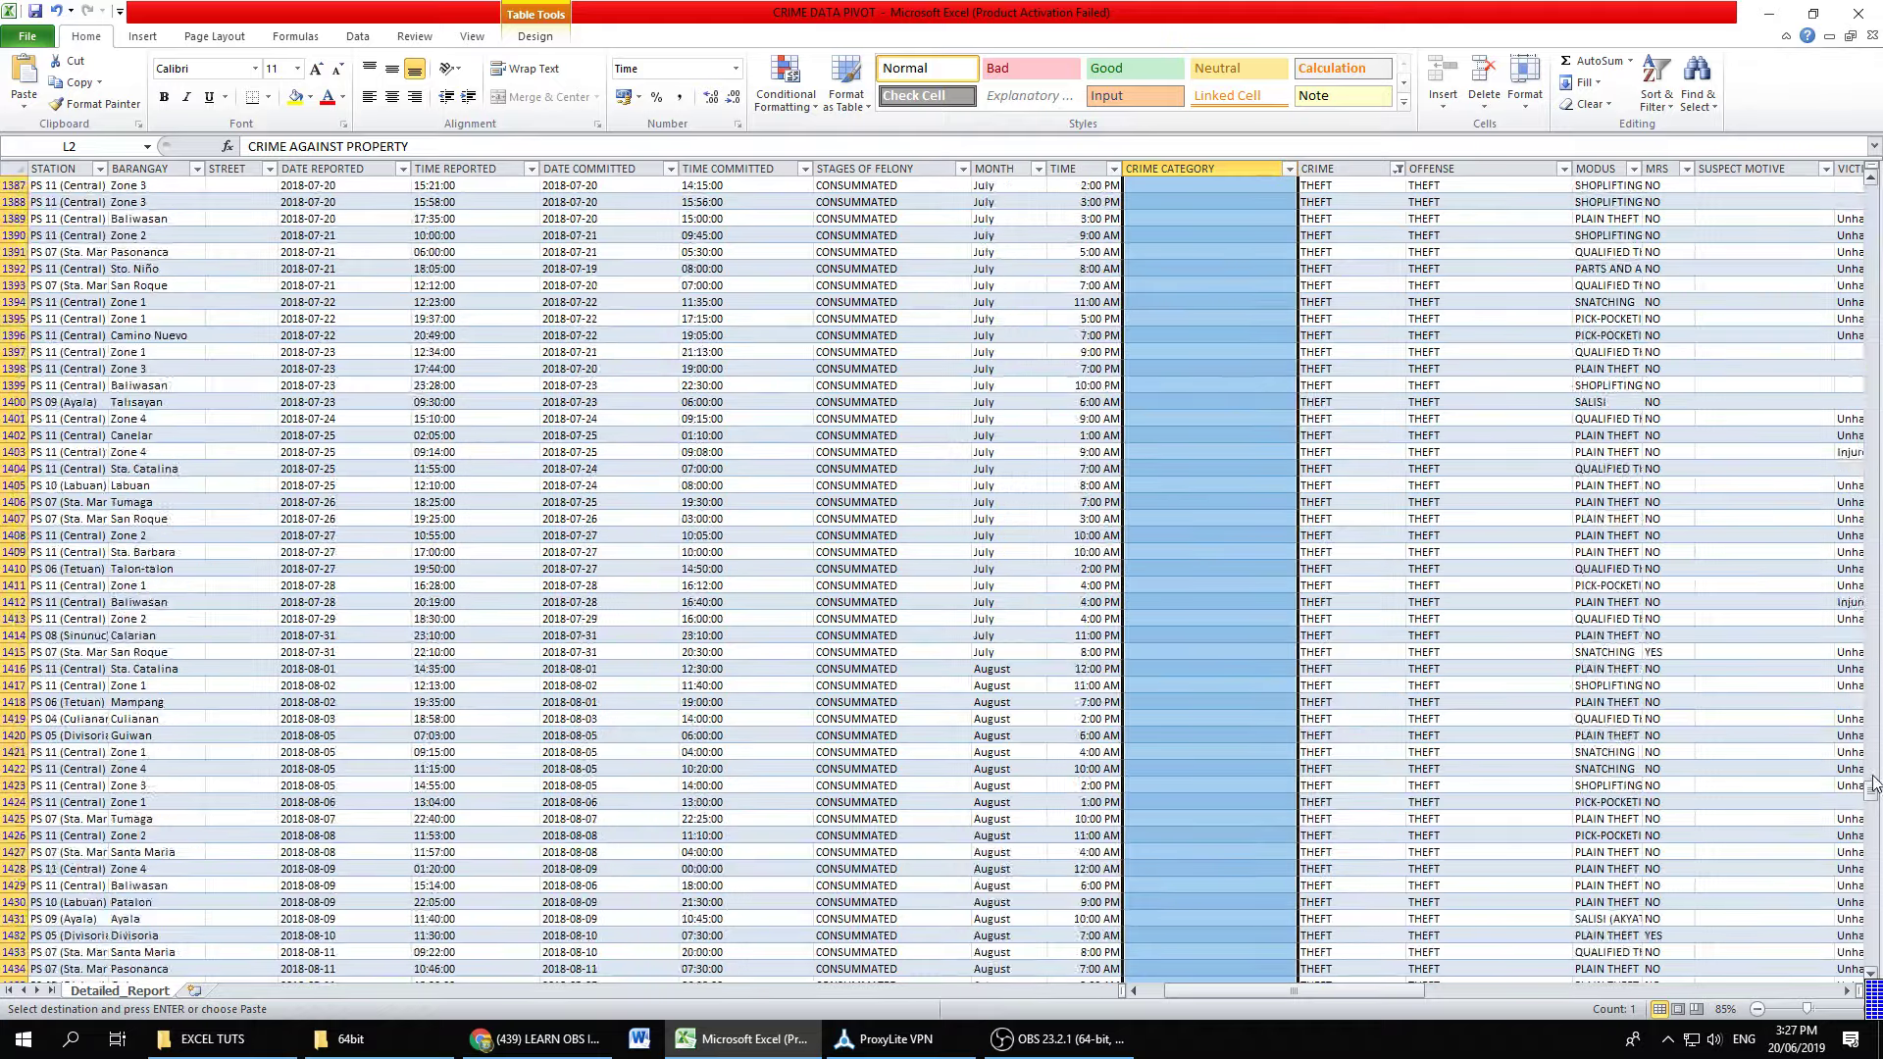
drag(1867, 711, 1872, 211)
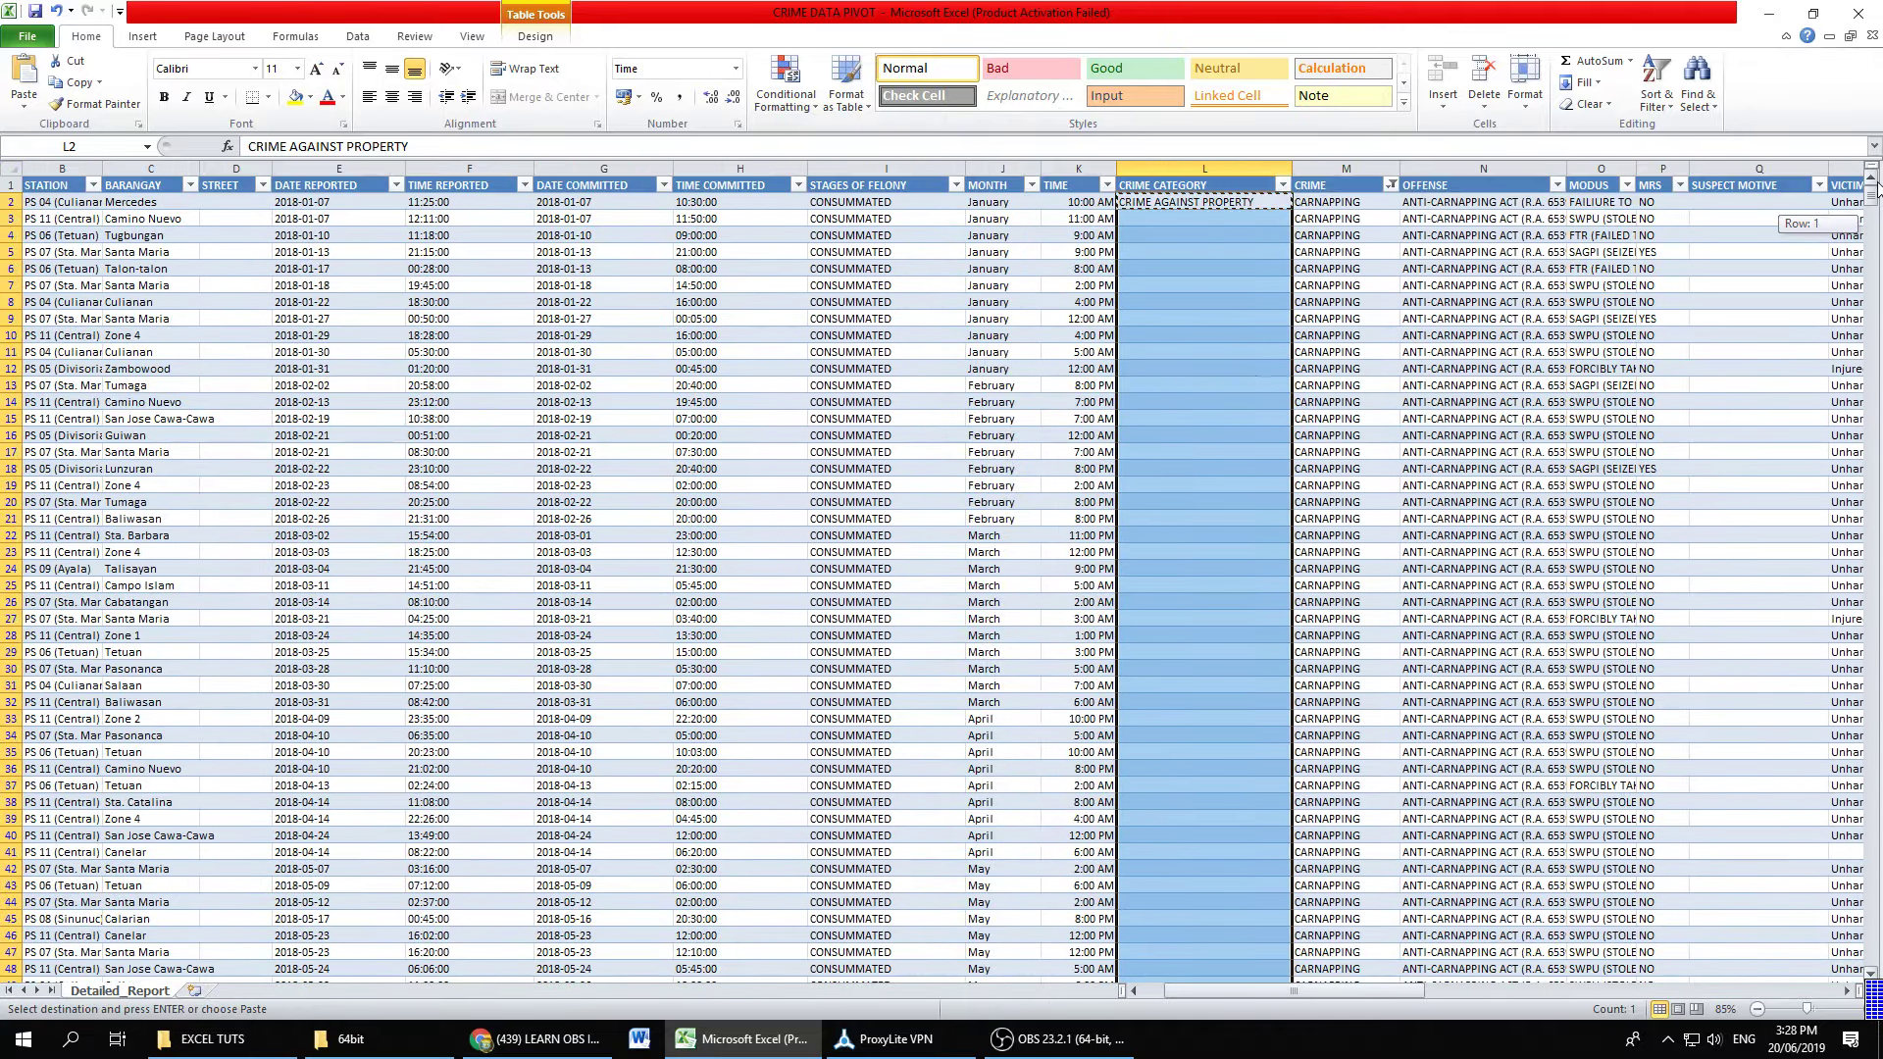
key(ctrl+v)
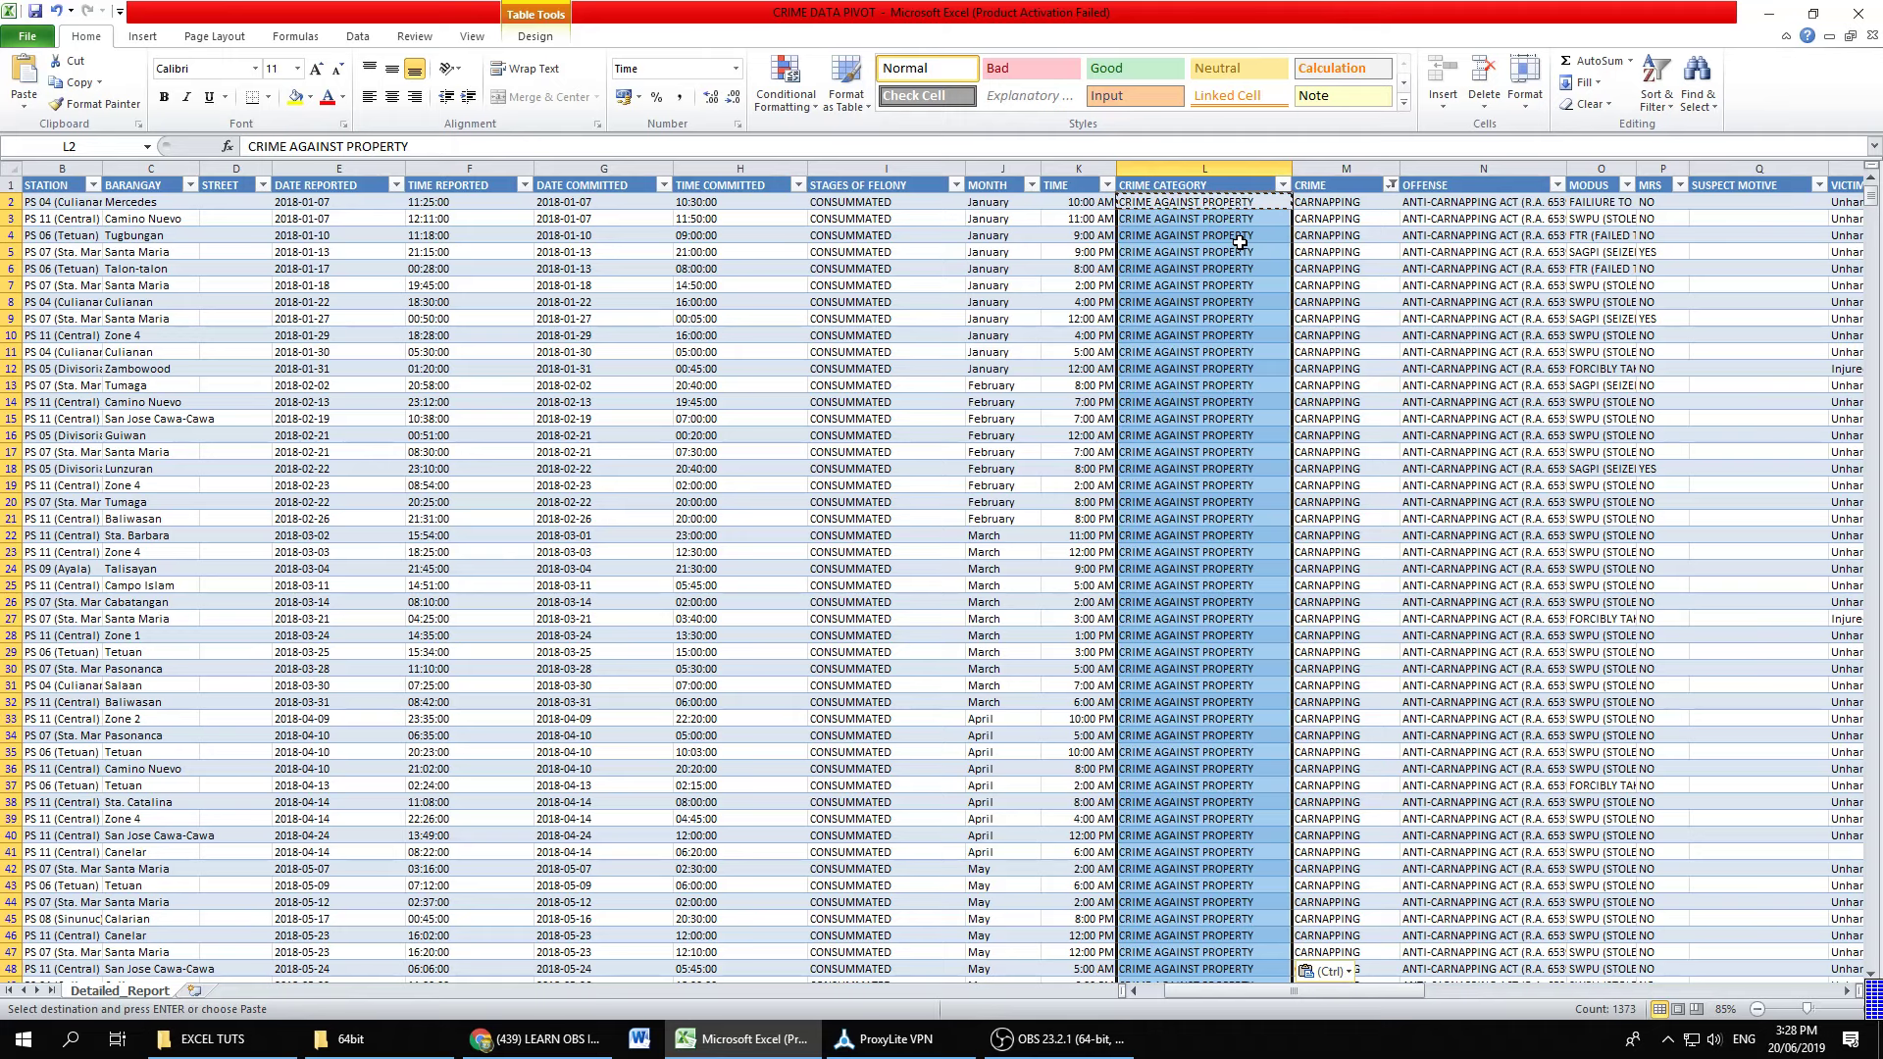
key(Escape)
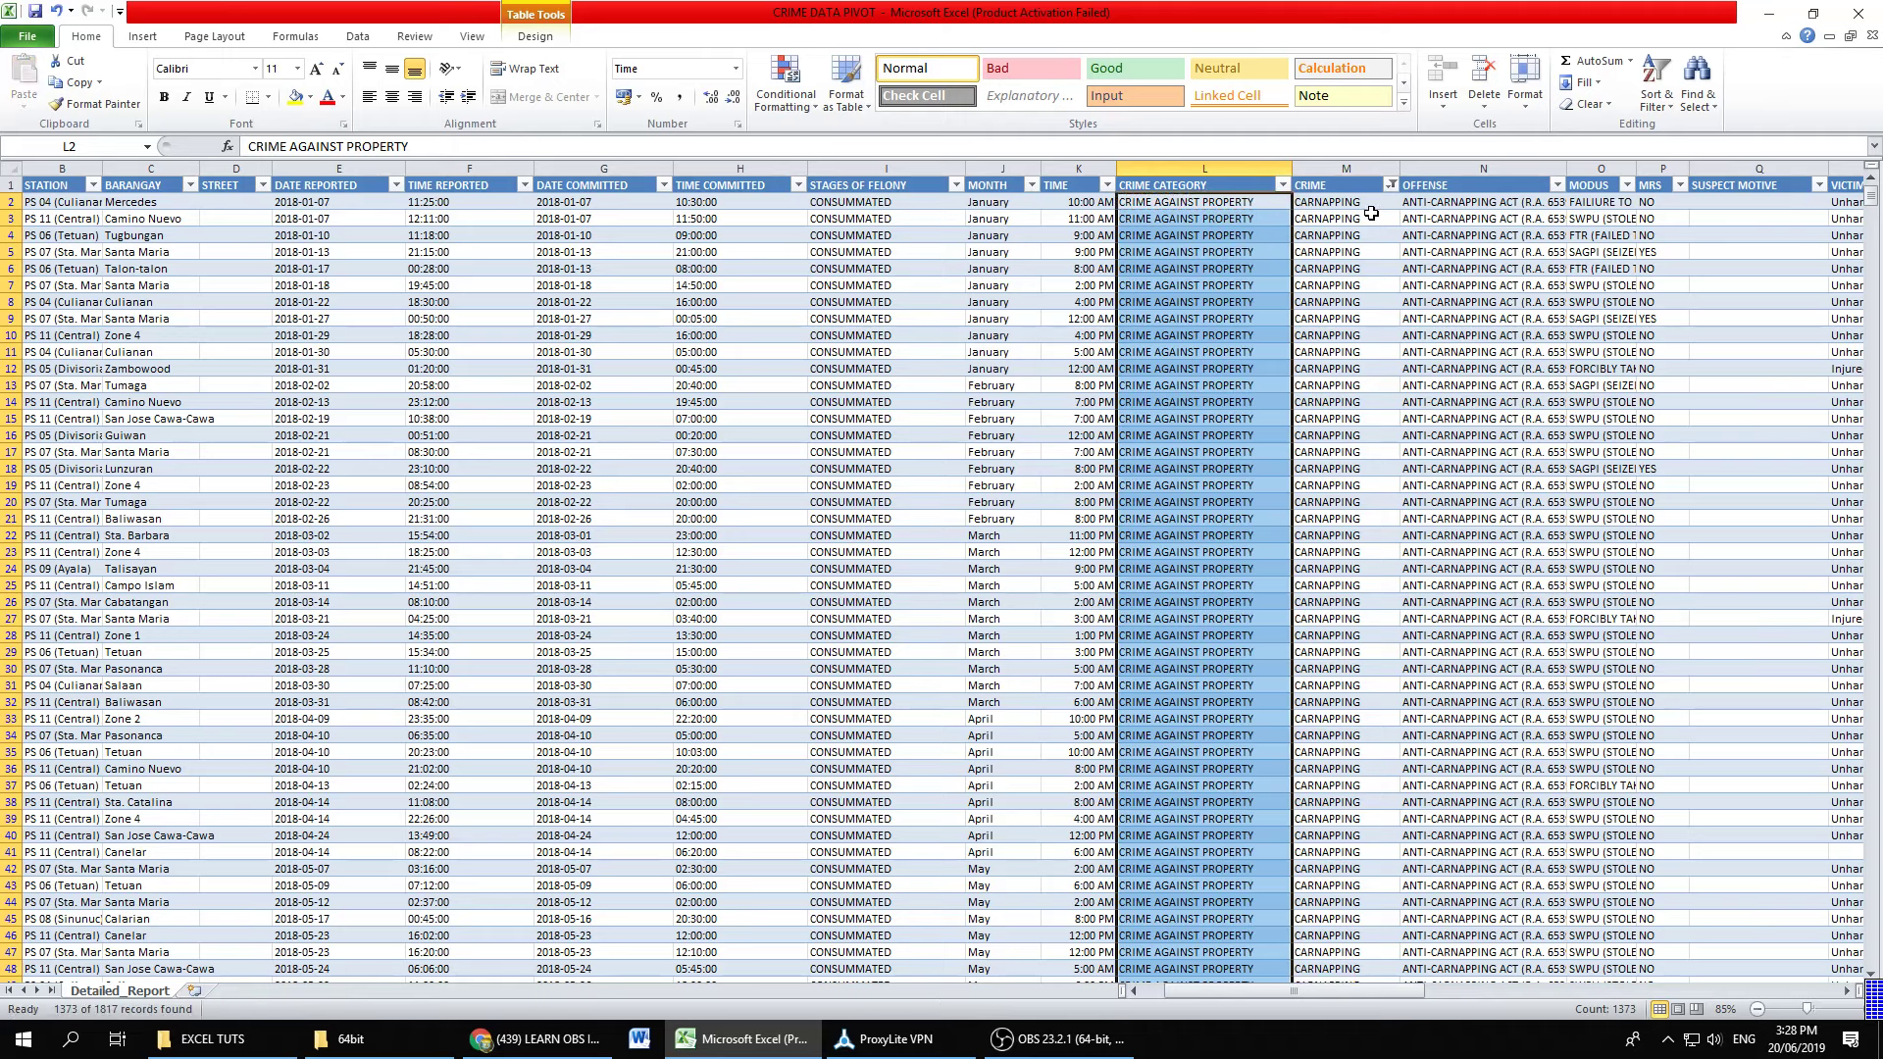
click(1390, 185)
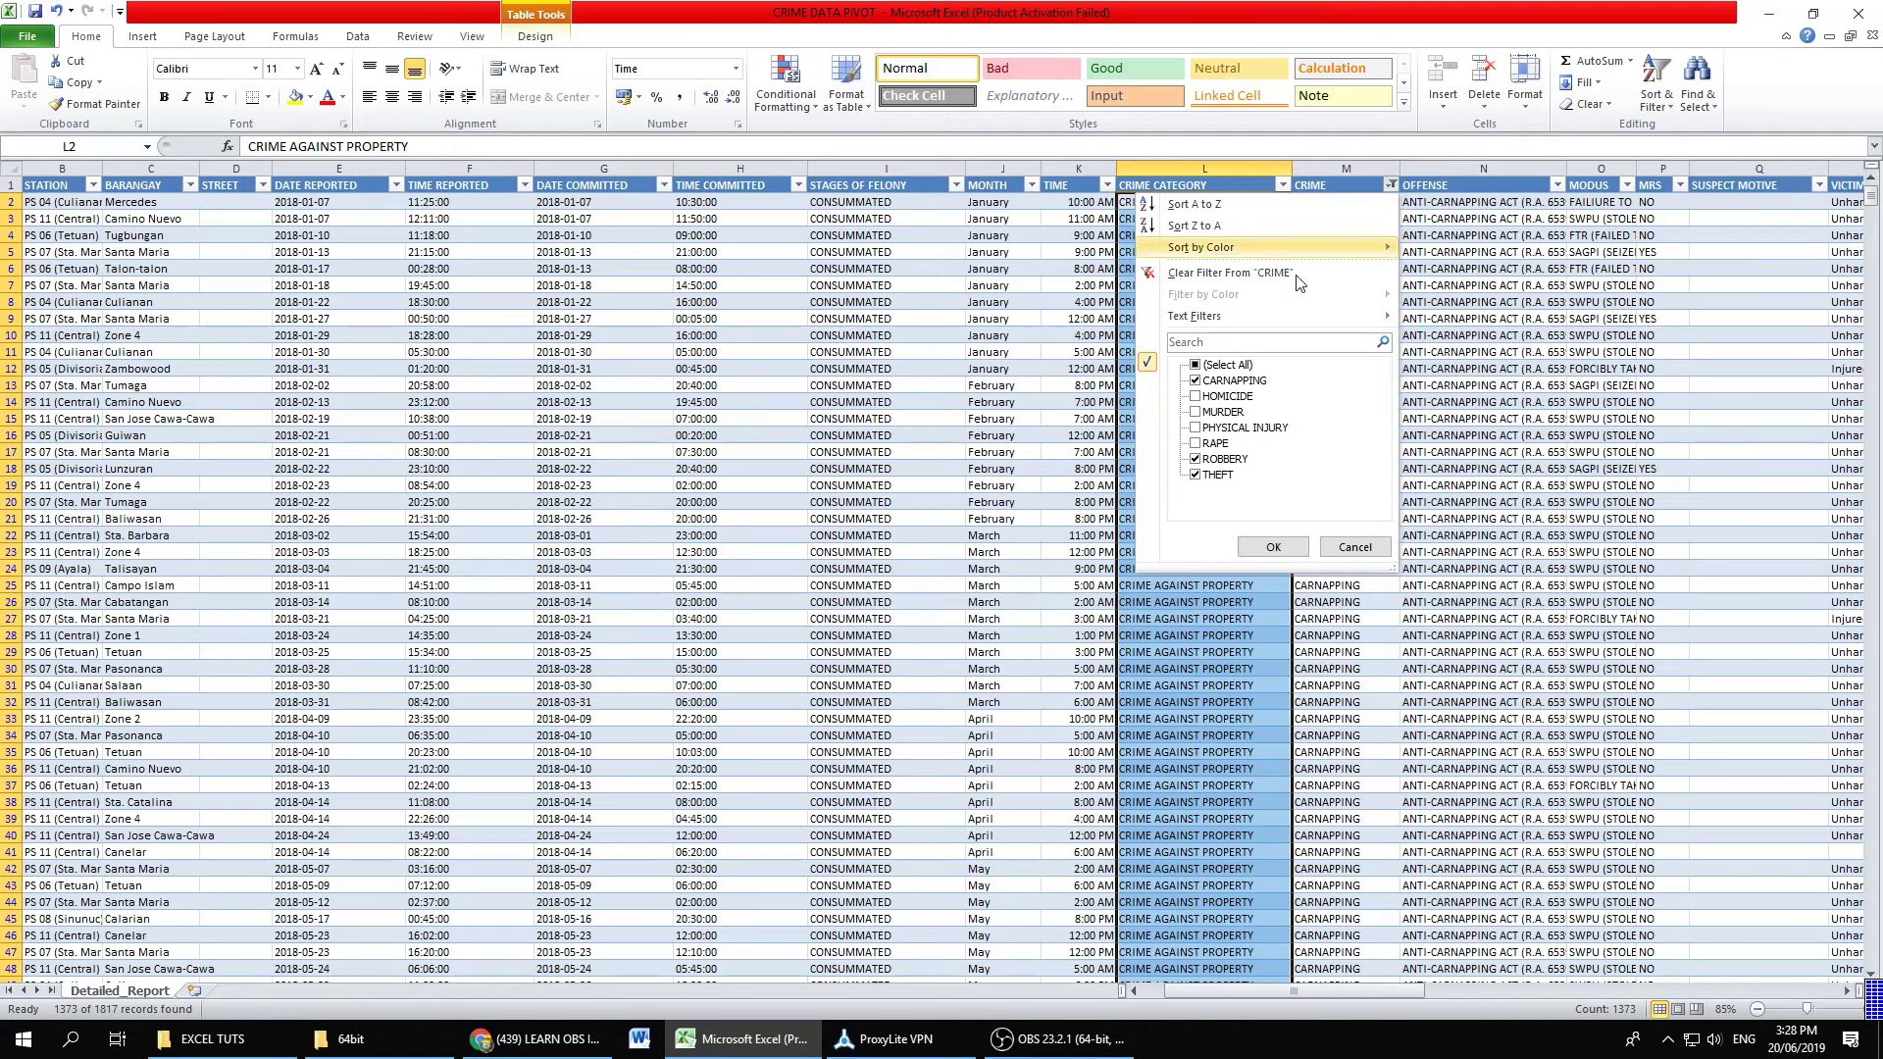
Step: Clear the CRIME filter so all 1817 records show, keeping both crime categories included
click(1195, 365)
click(1272, 546)
click(1205, 435)
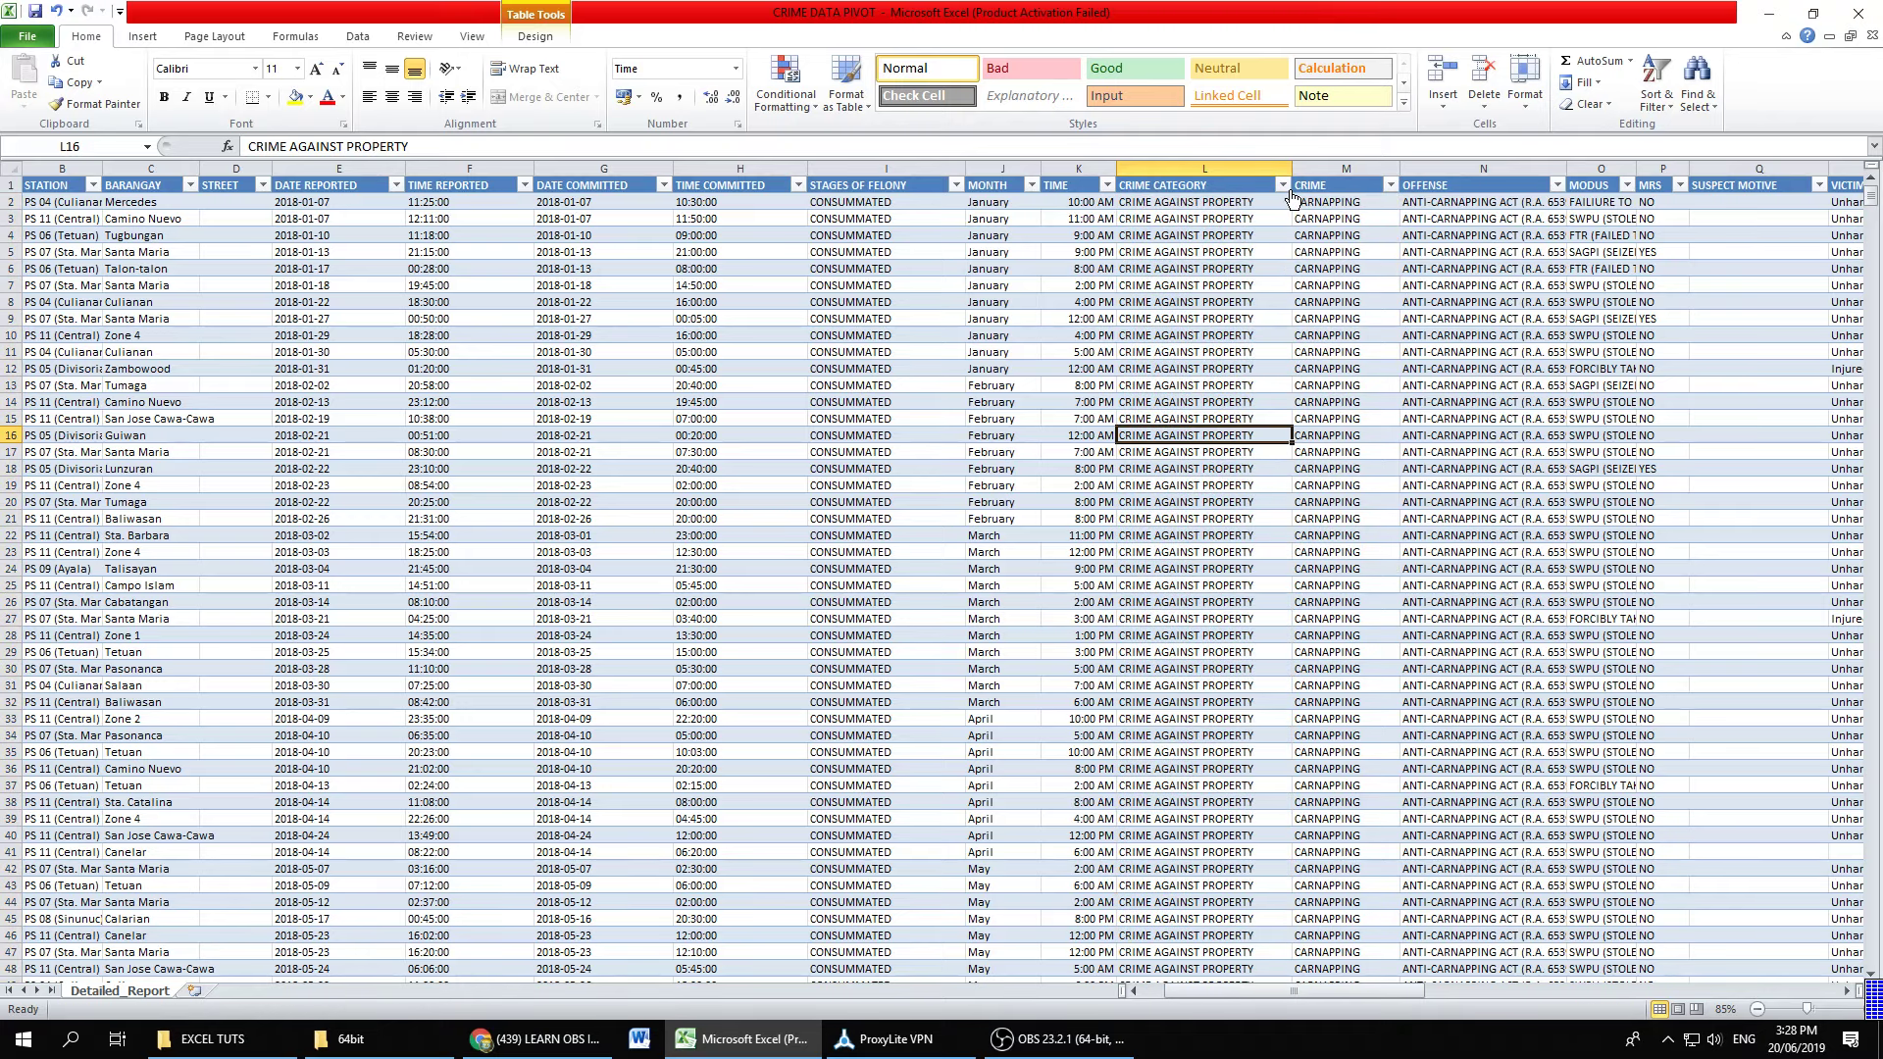
click(1282, 186)
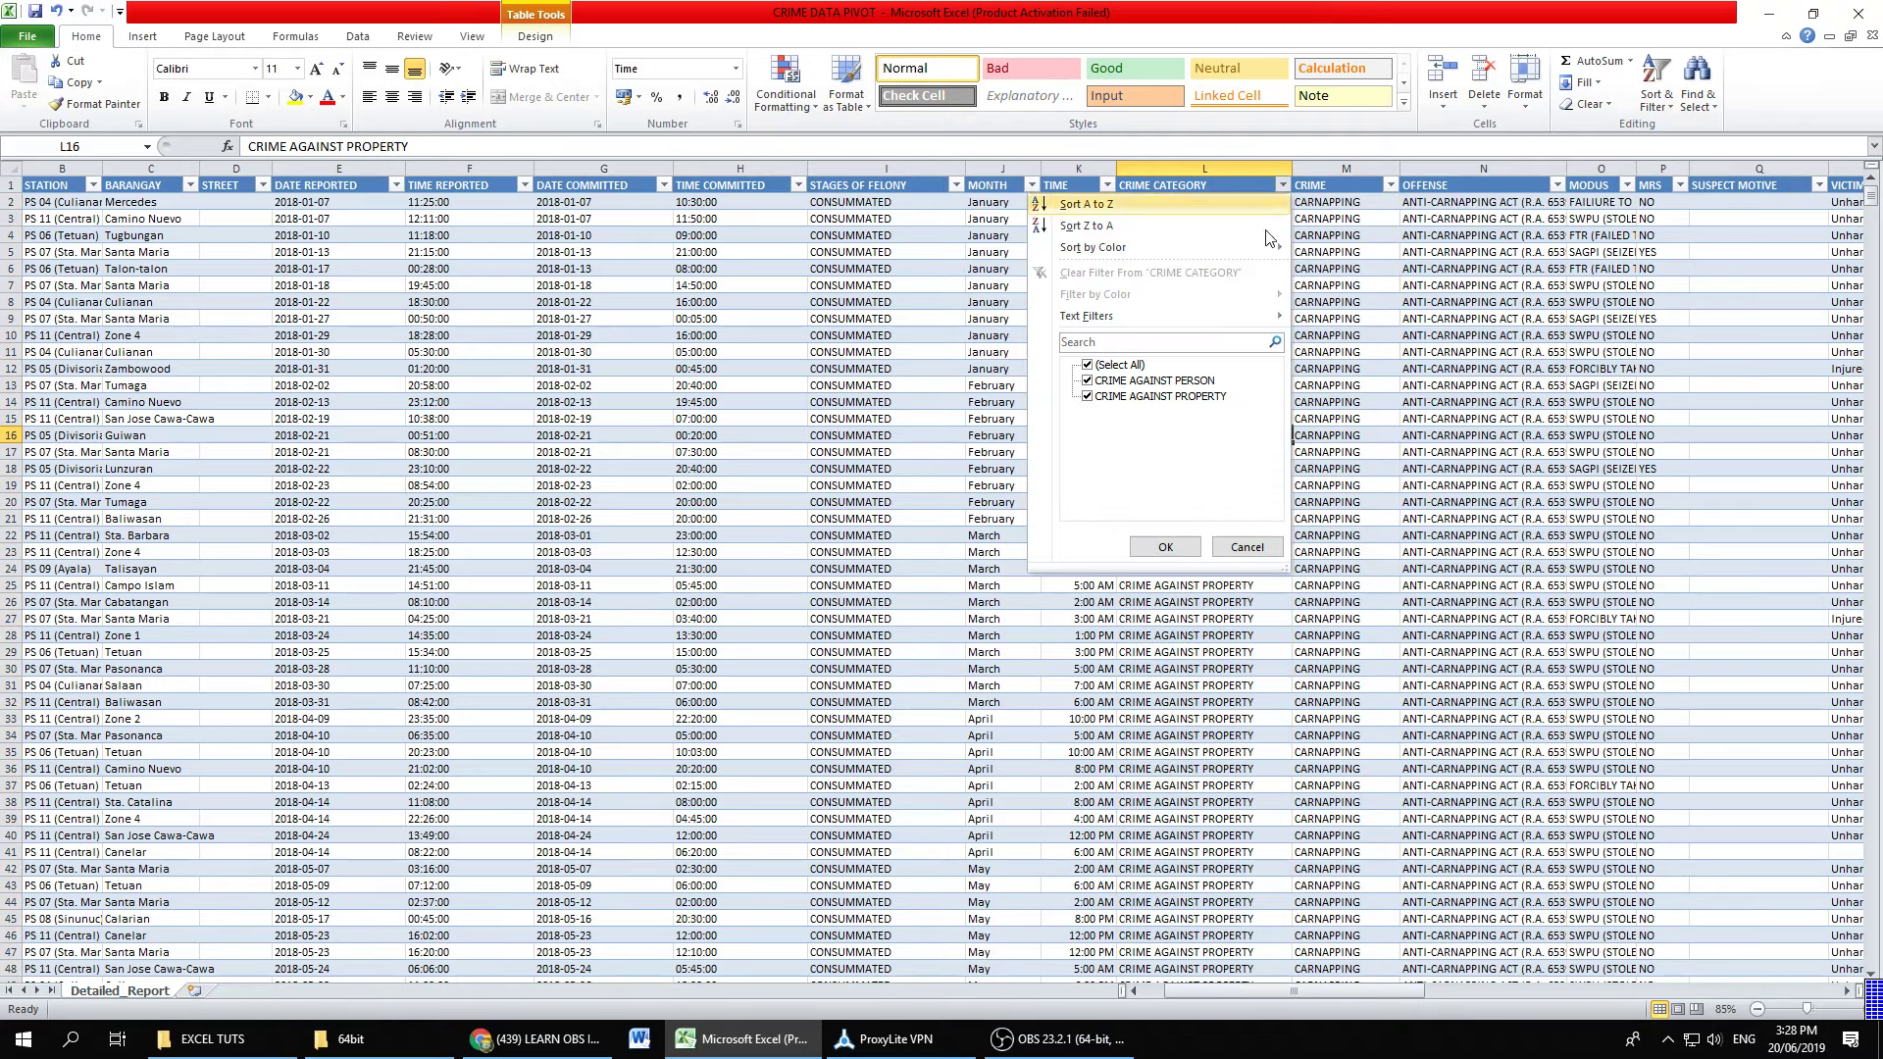
click(1190, 547)
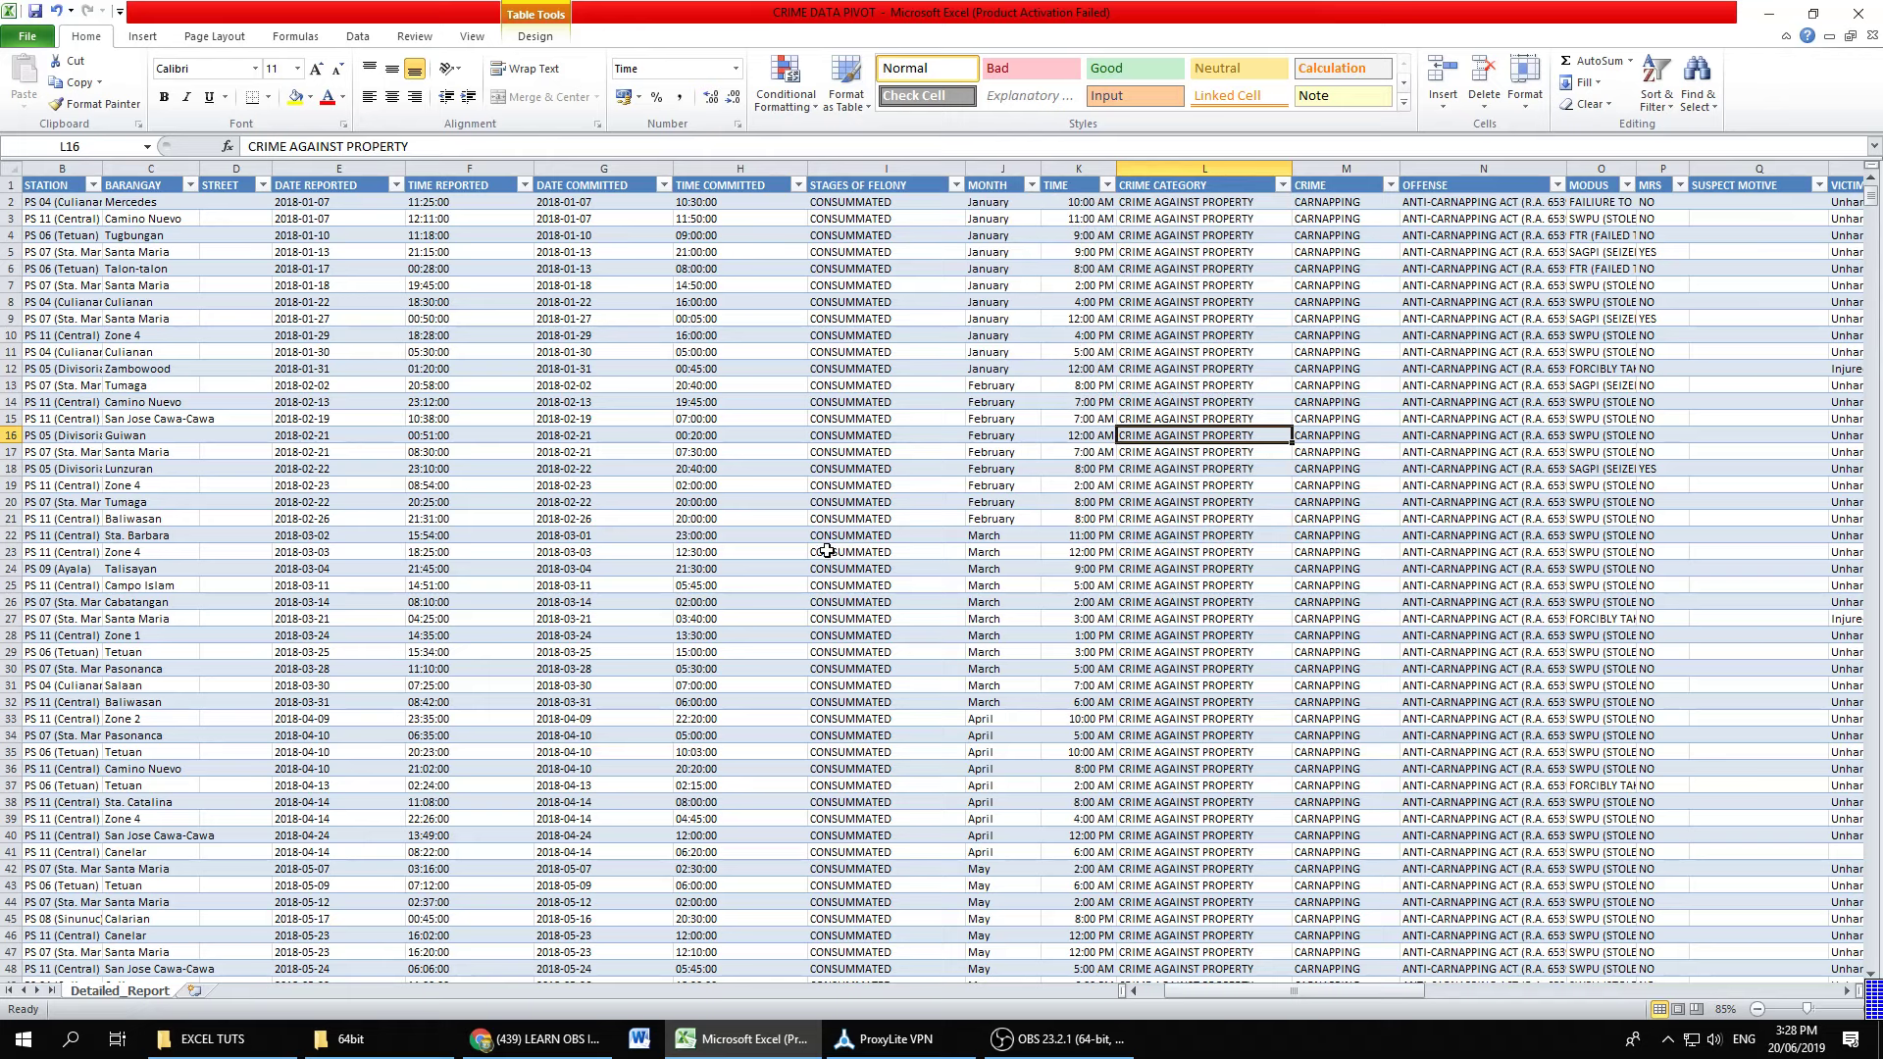
click(826, 551)
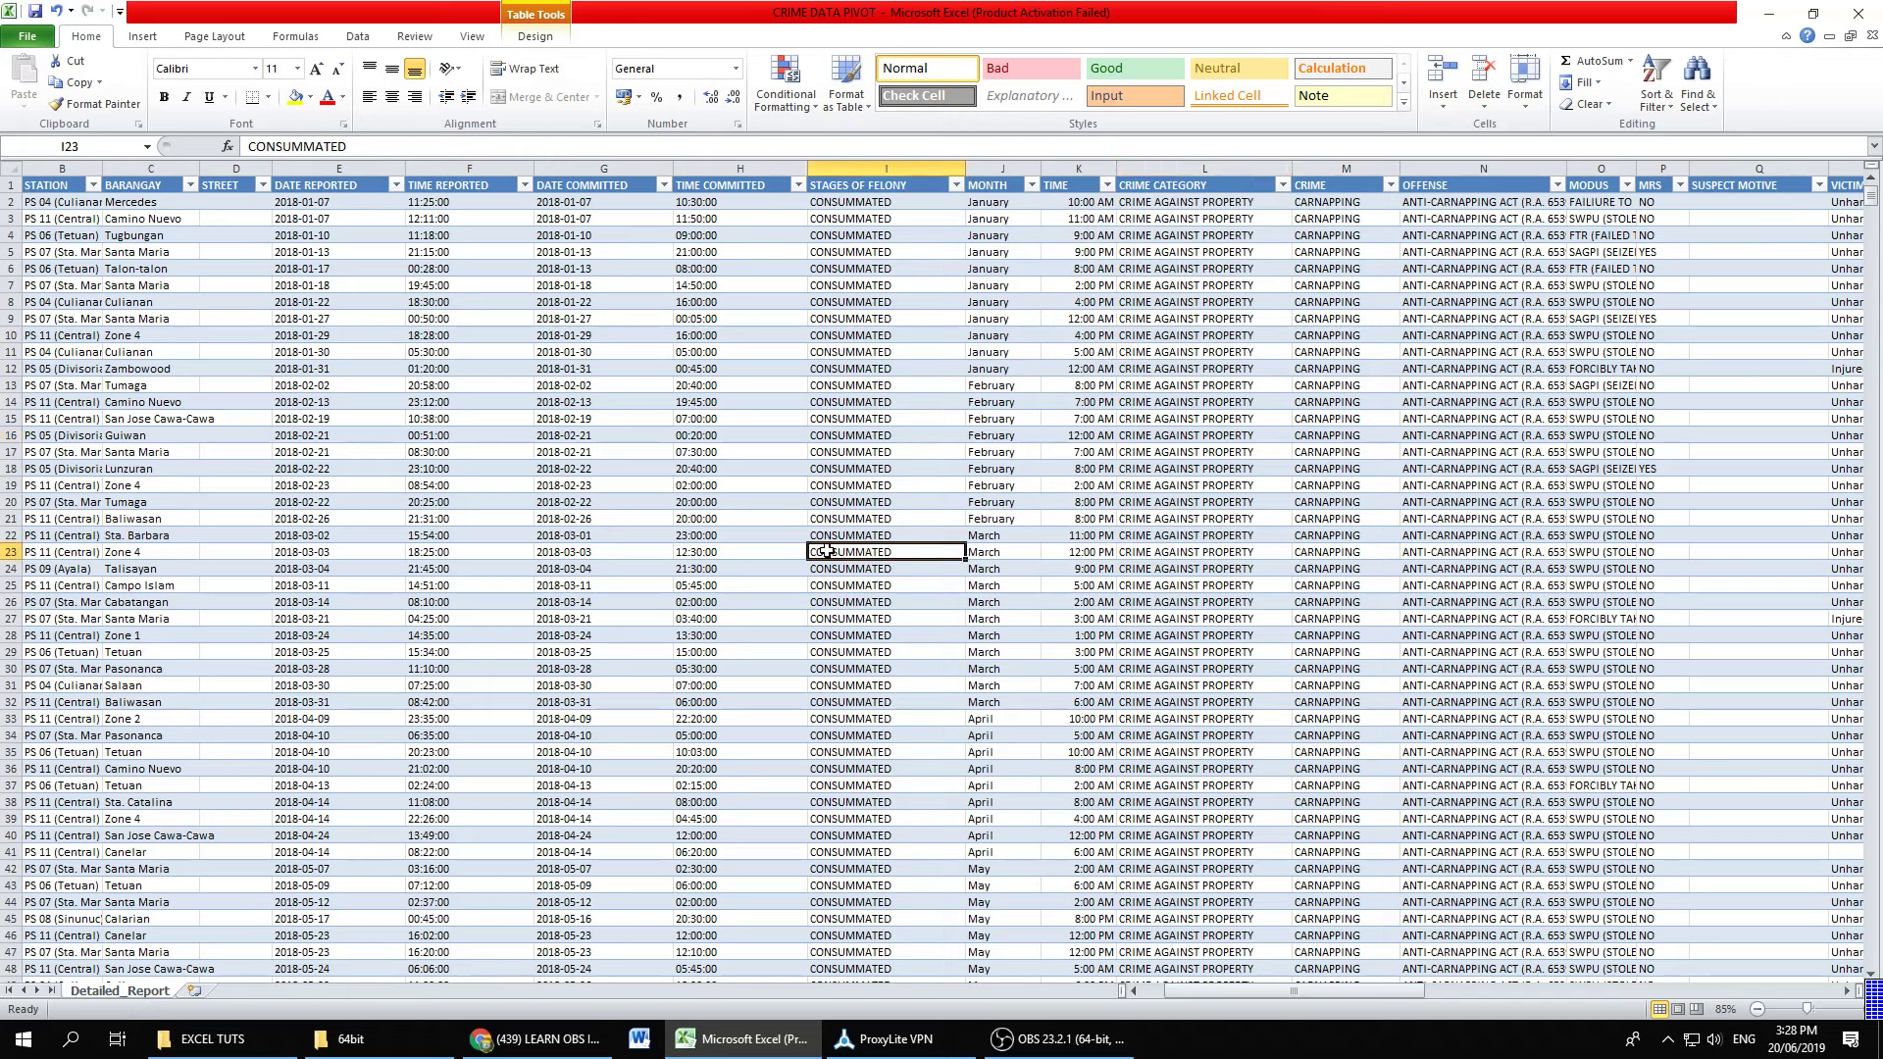
click(149, 305)
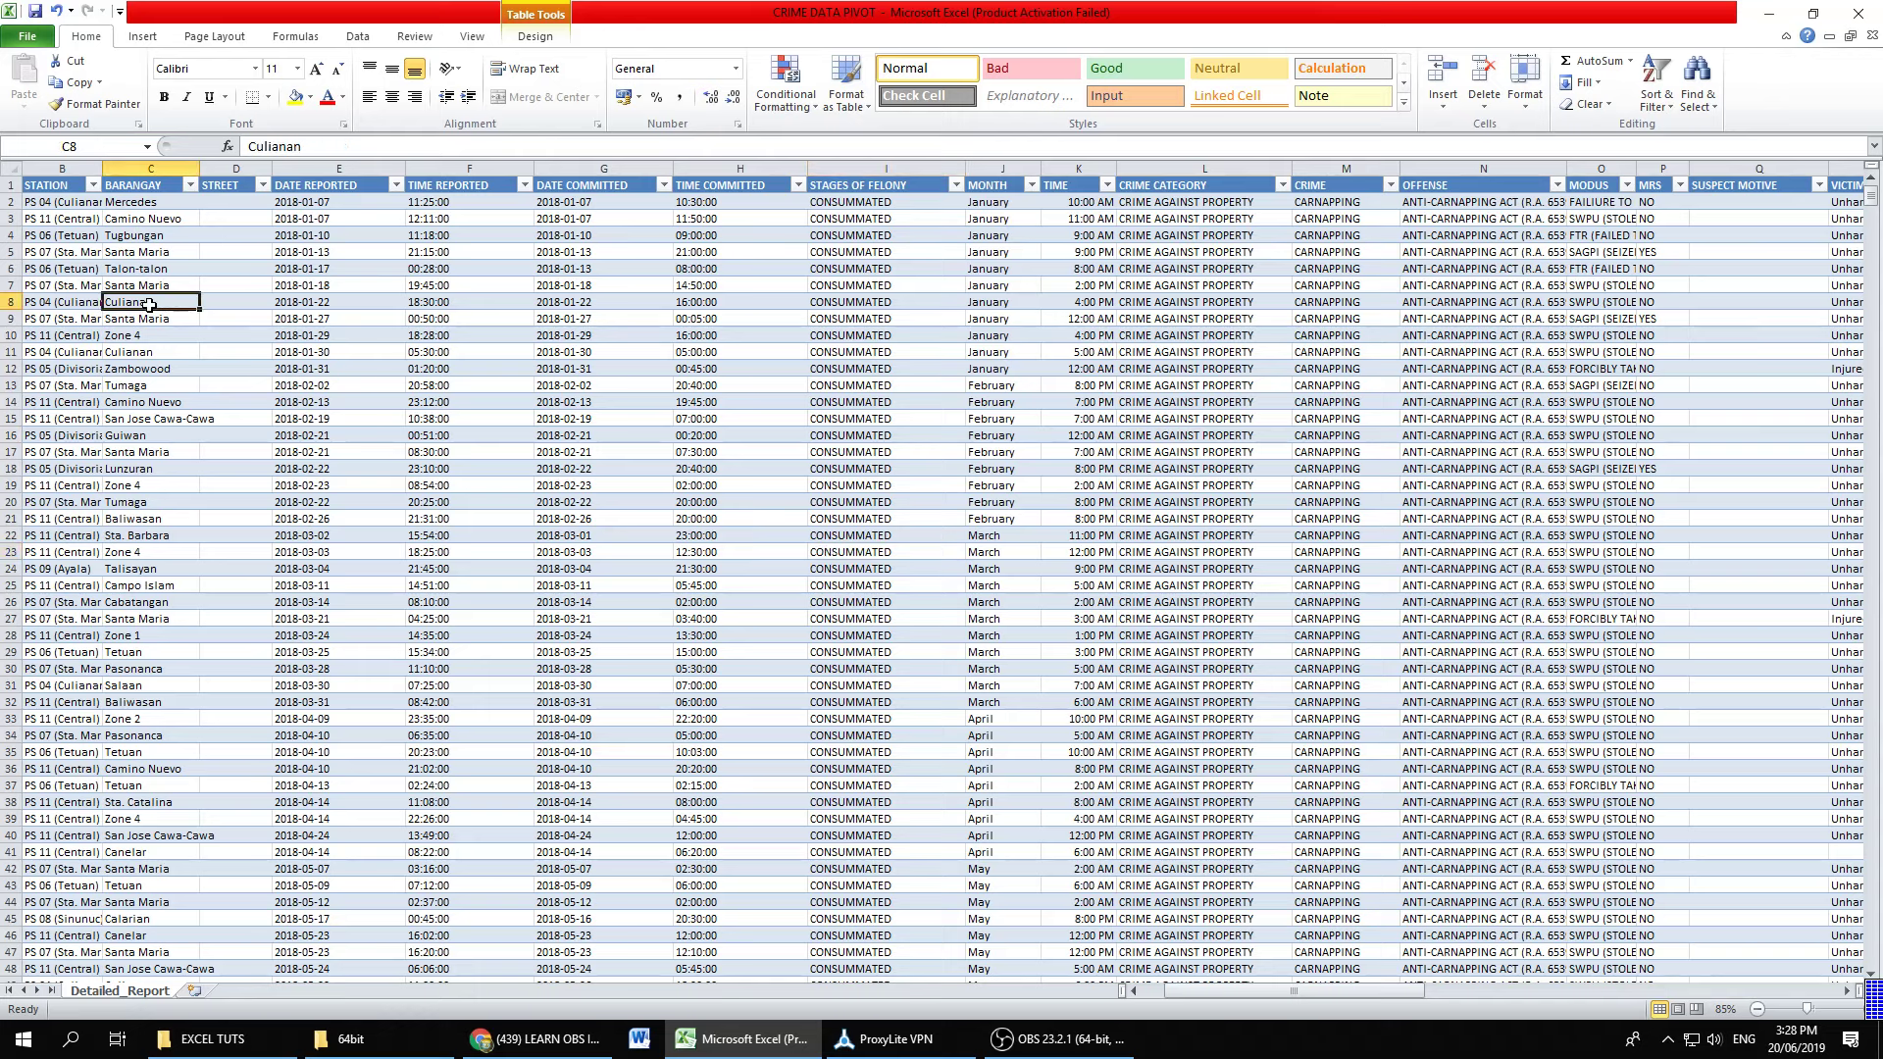
Step: Insert a PivotTable from Table1 on a new worksheet
click(165, 44)
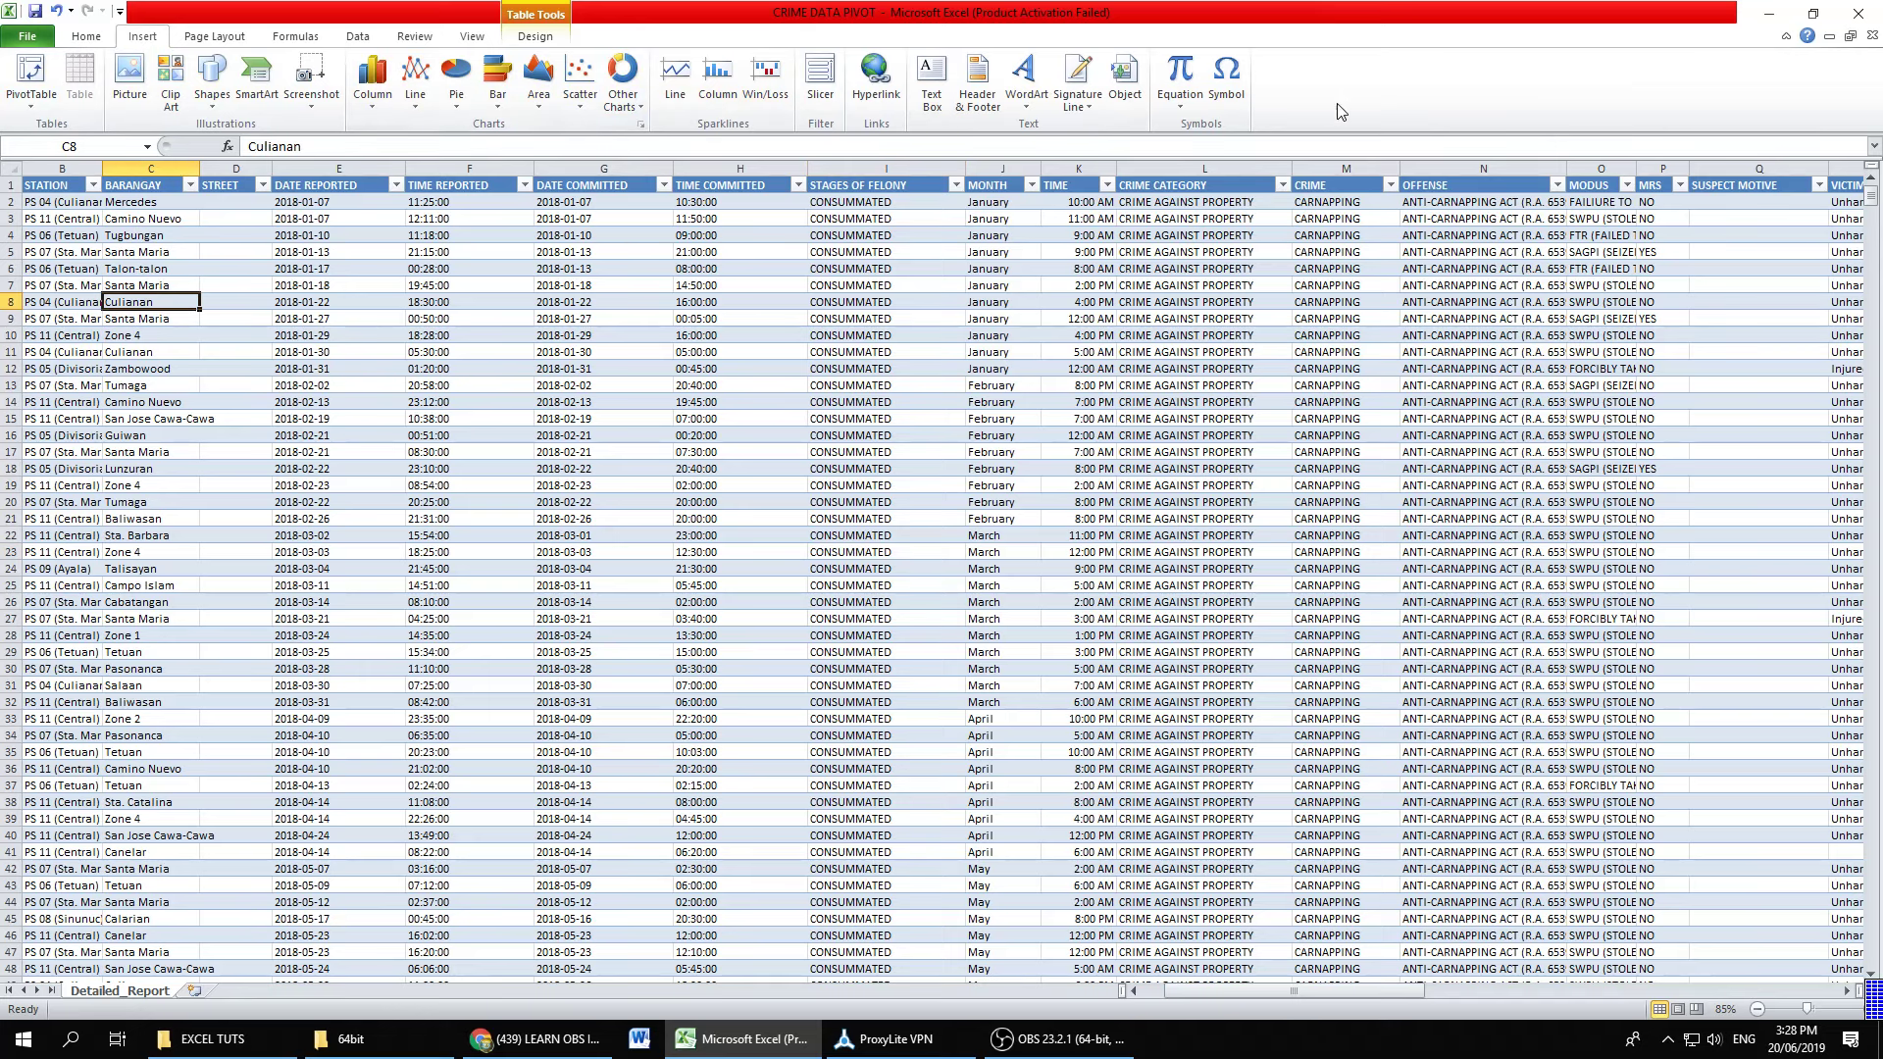
click(40, 72)
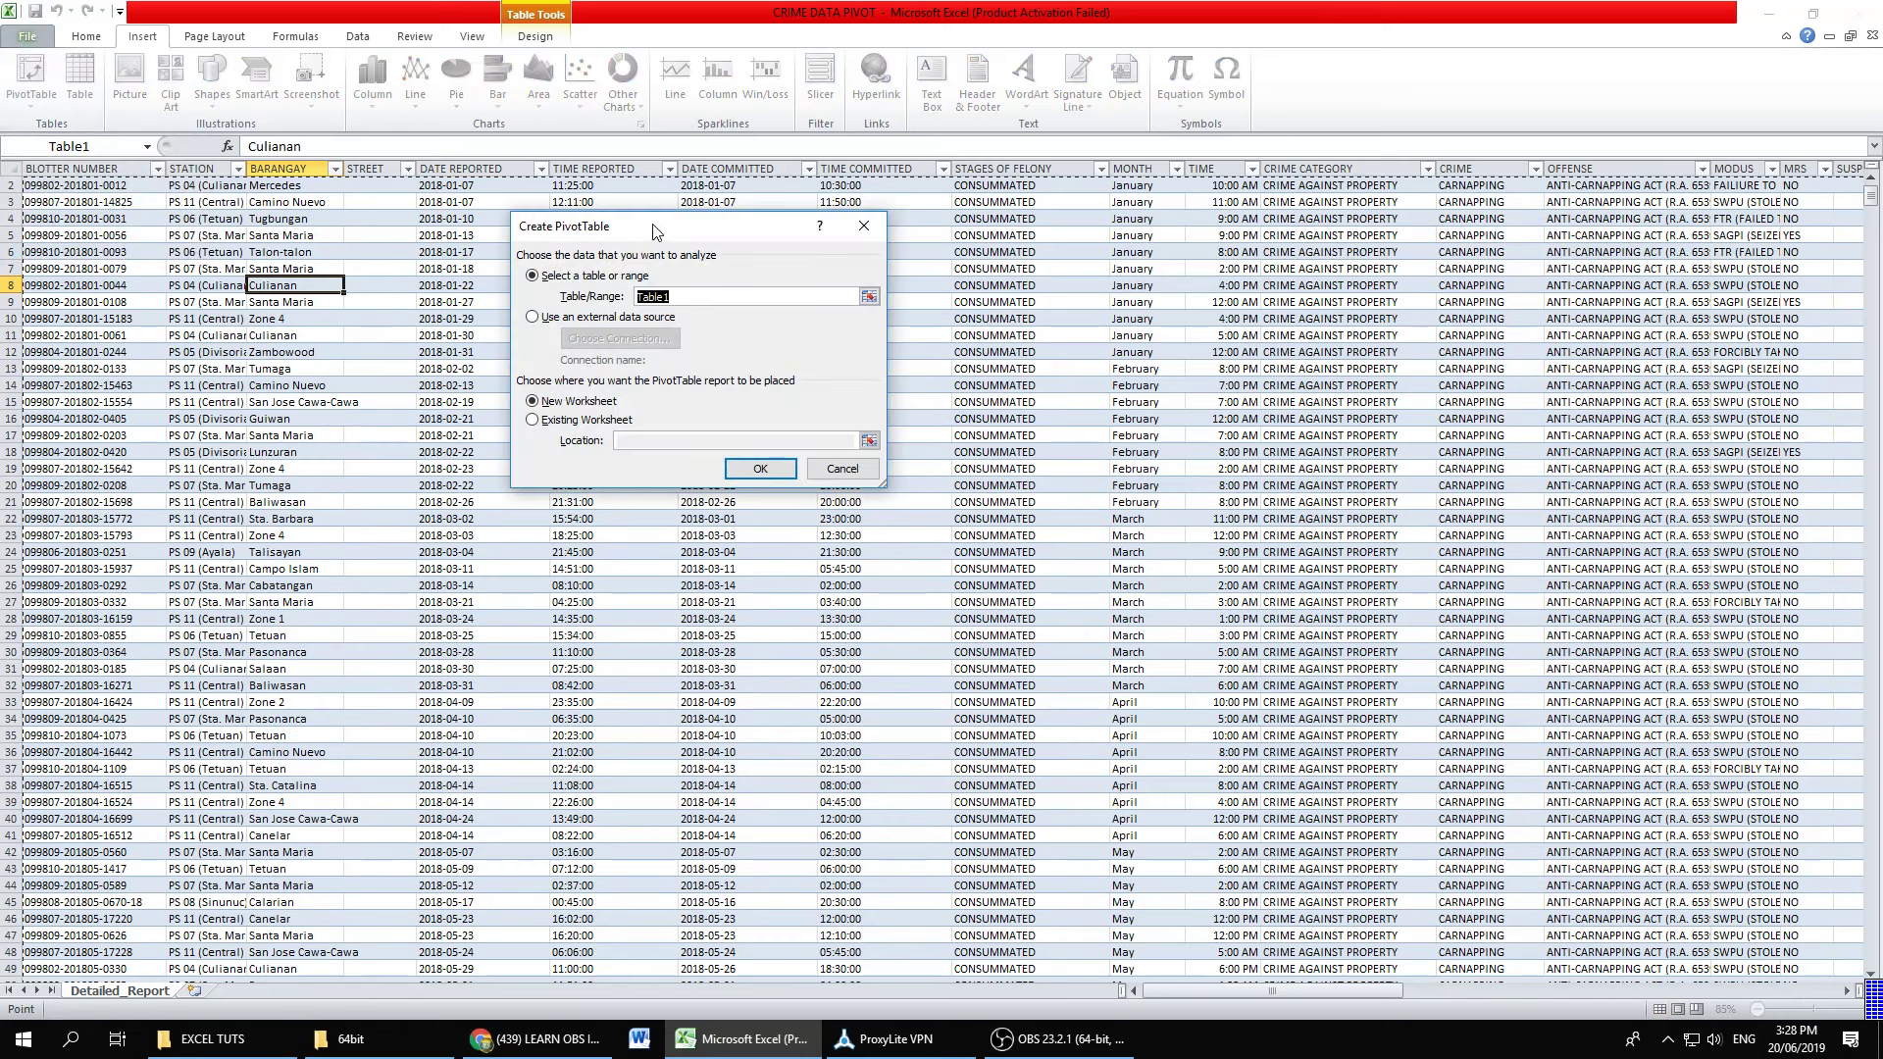
drag(657, 231, 760, 343)
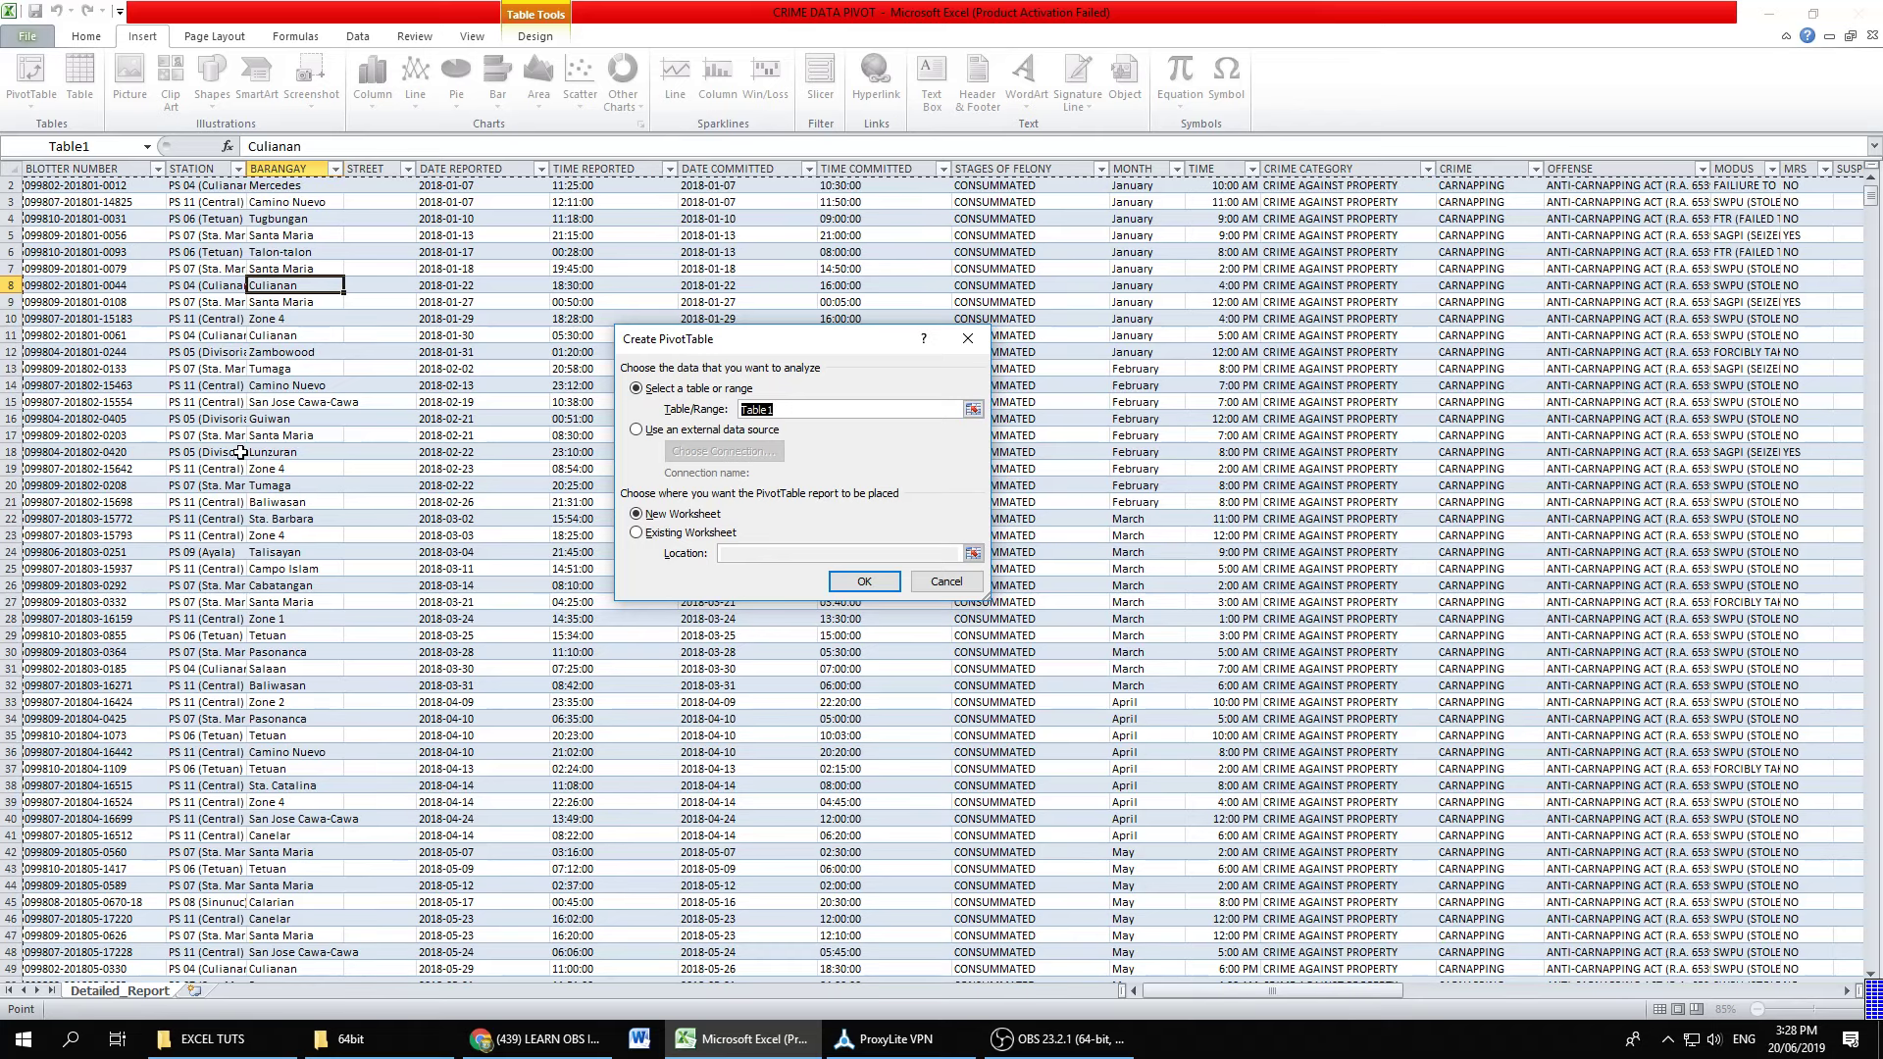
click(856, 584)
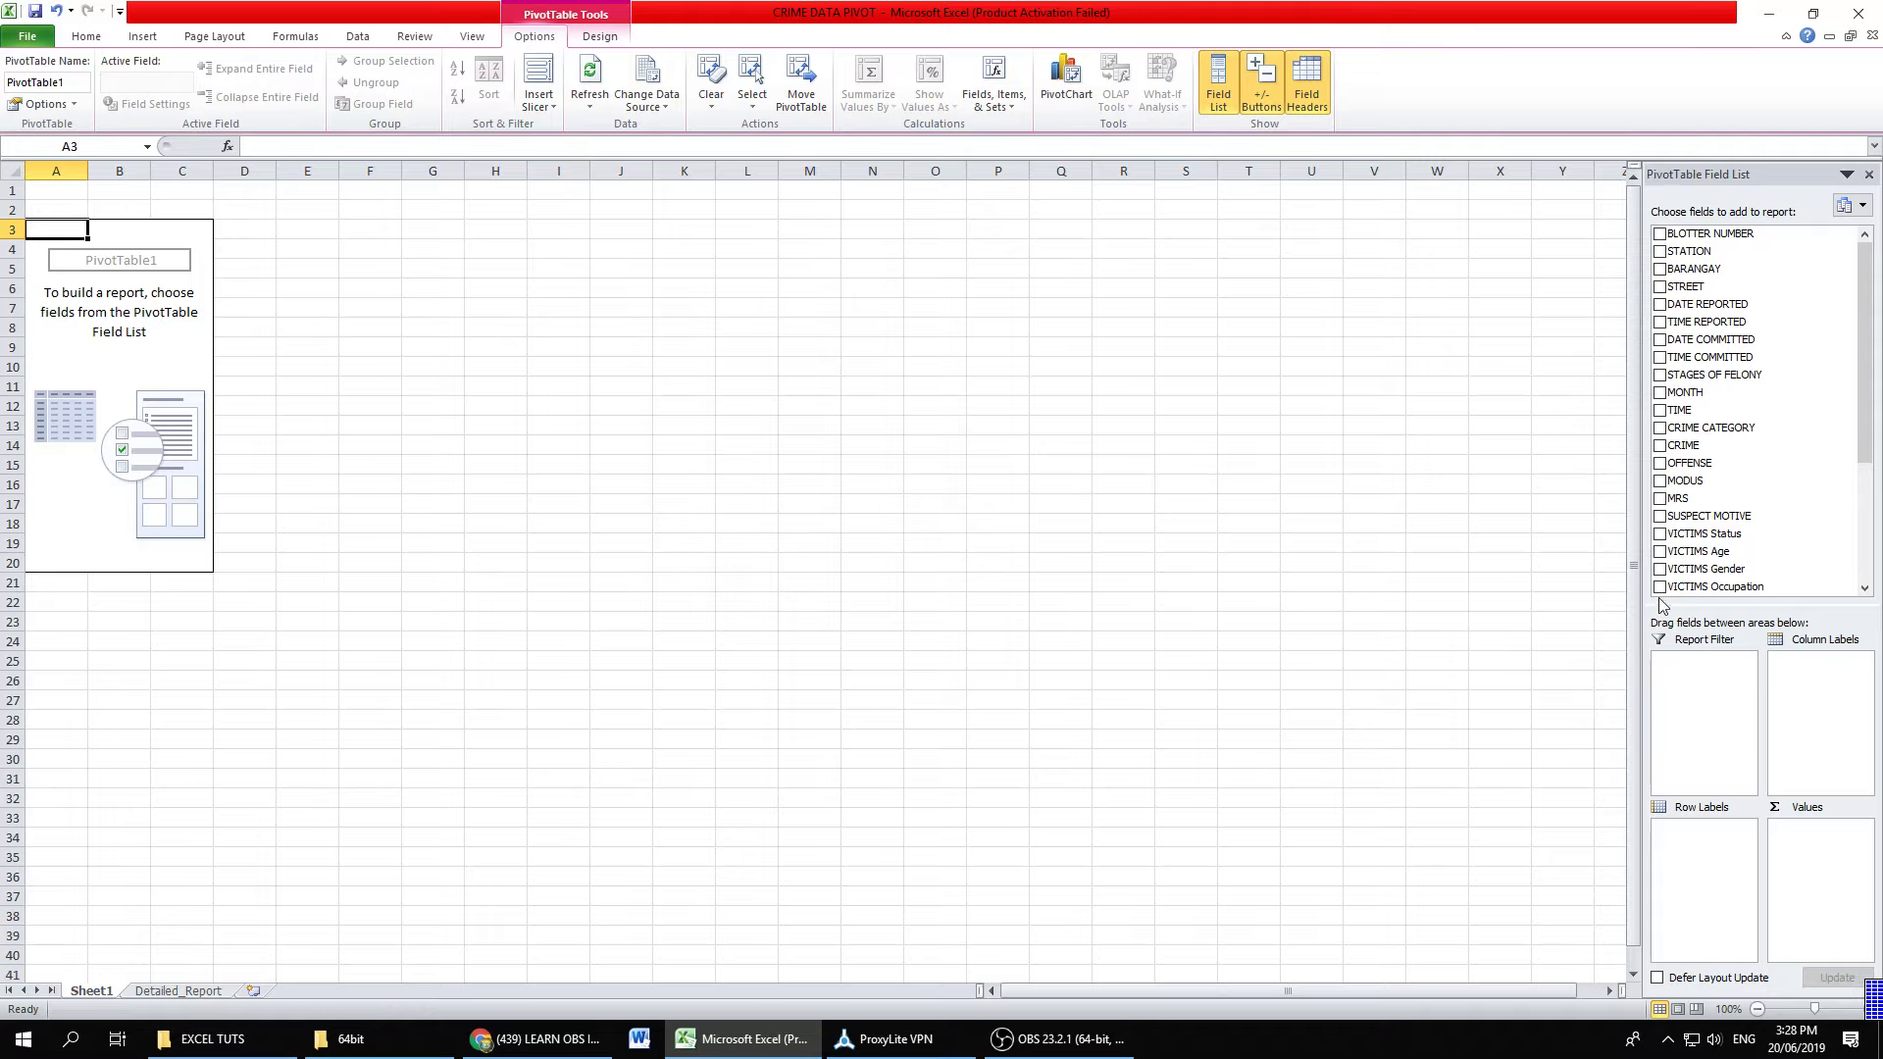
Step: Widen the PivotTable field list pane and check the Detailed_Report data sheet
mouse_move(1634, 559)
mouse_down()
mouse_move(1427, 559)
mouse_move(1450, 559)
mouse_up()
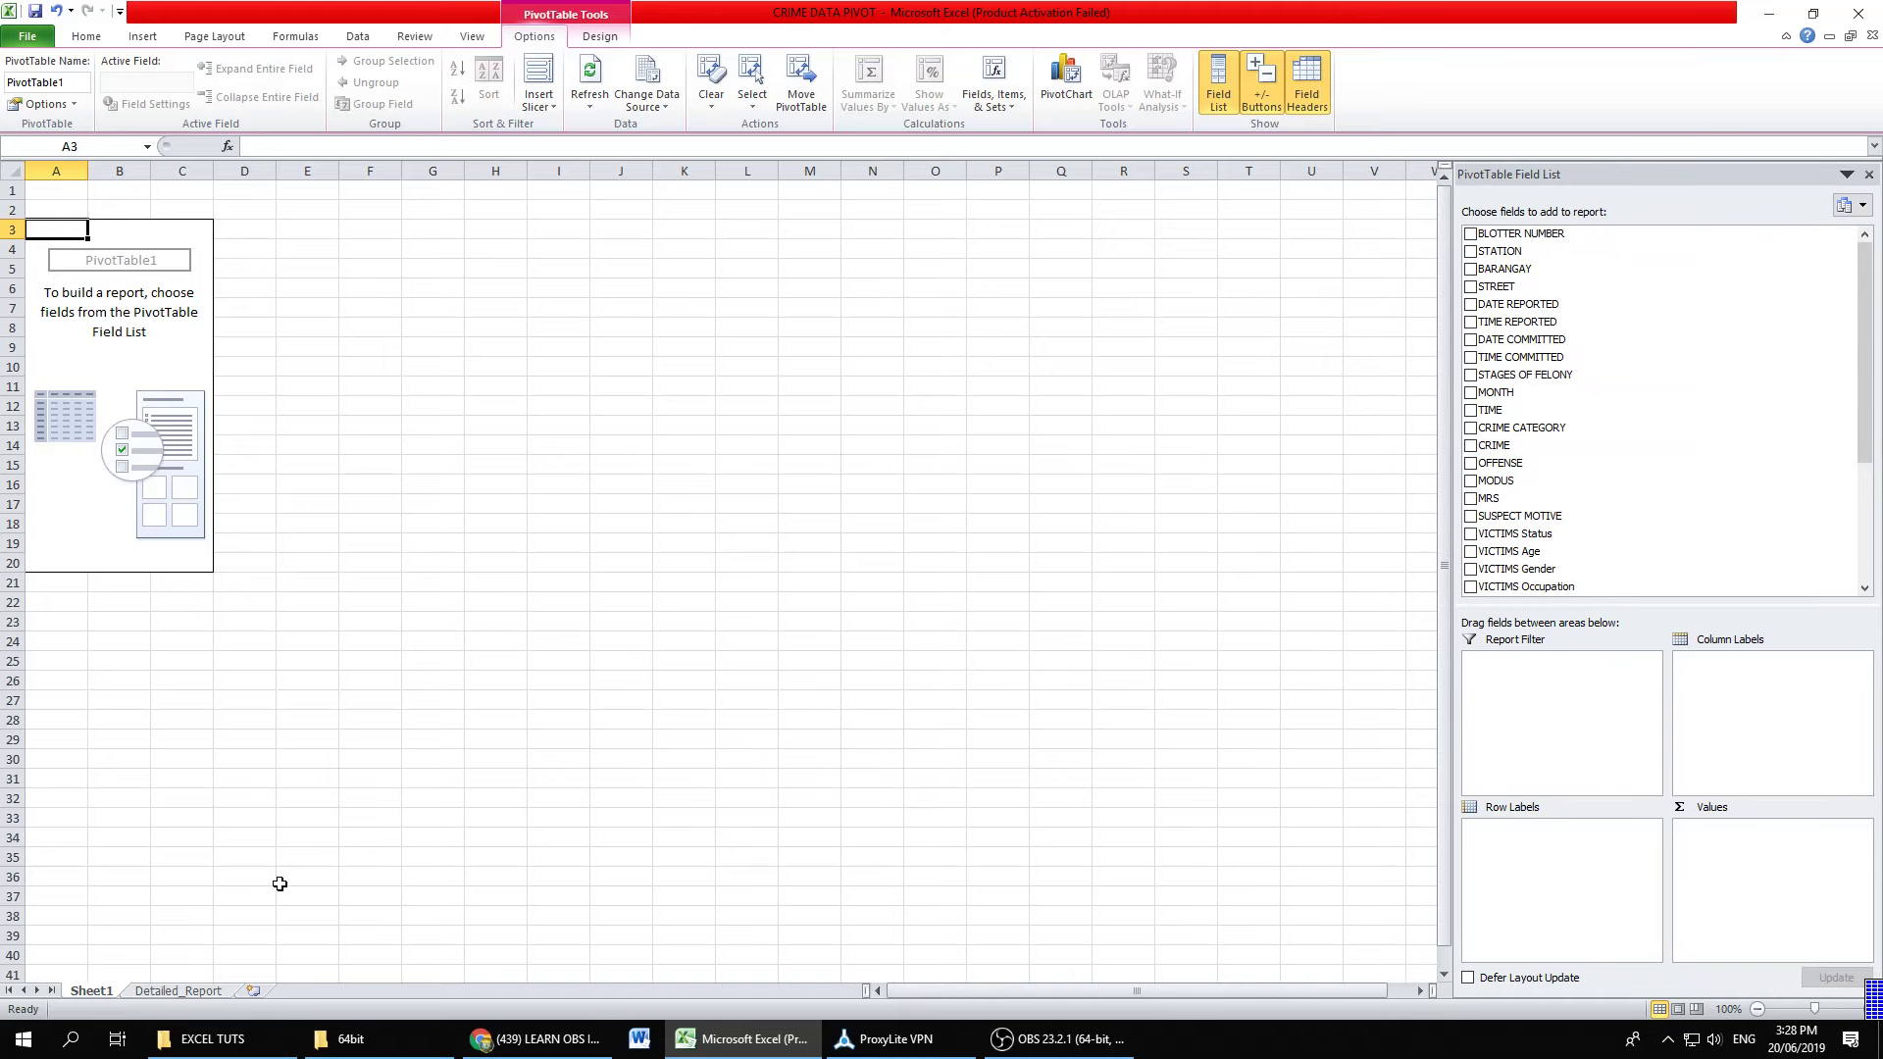
click(177, 990)
click(543, 448)
click(714, 633)
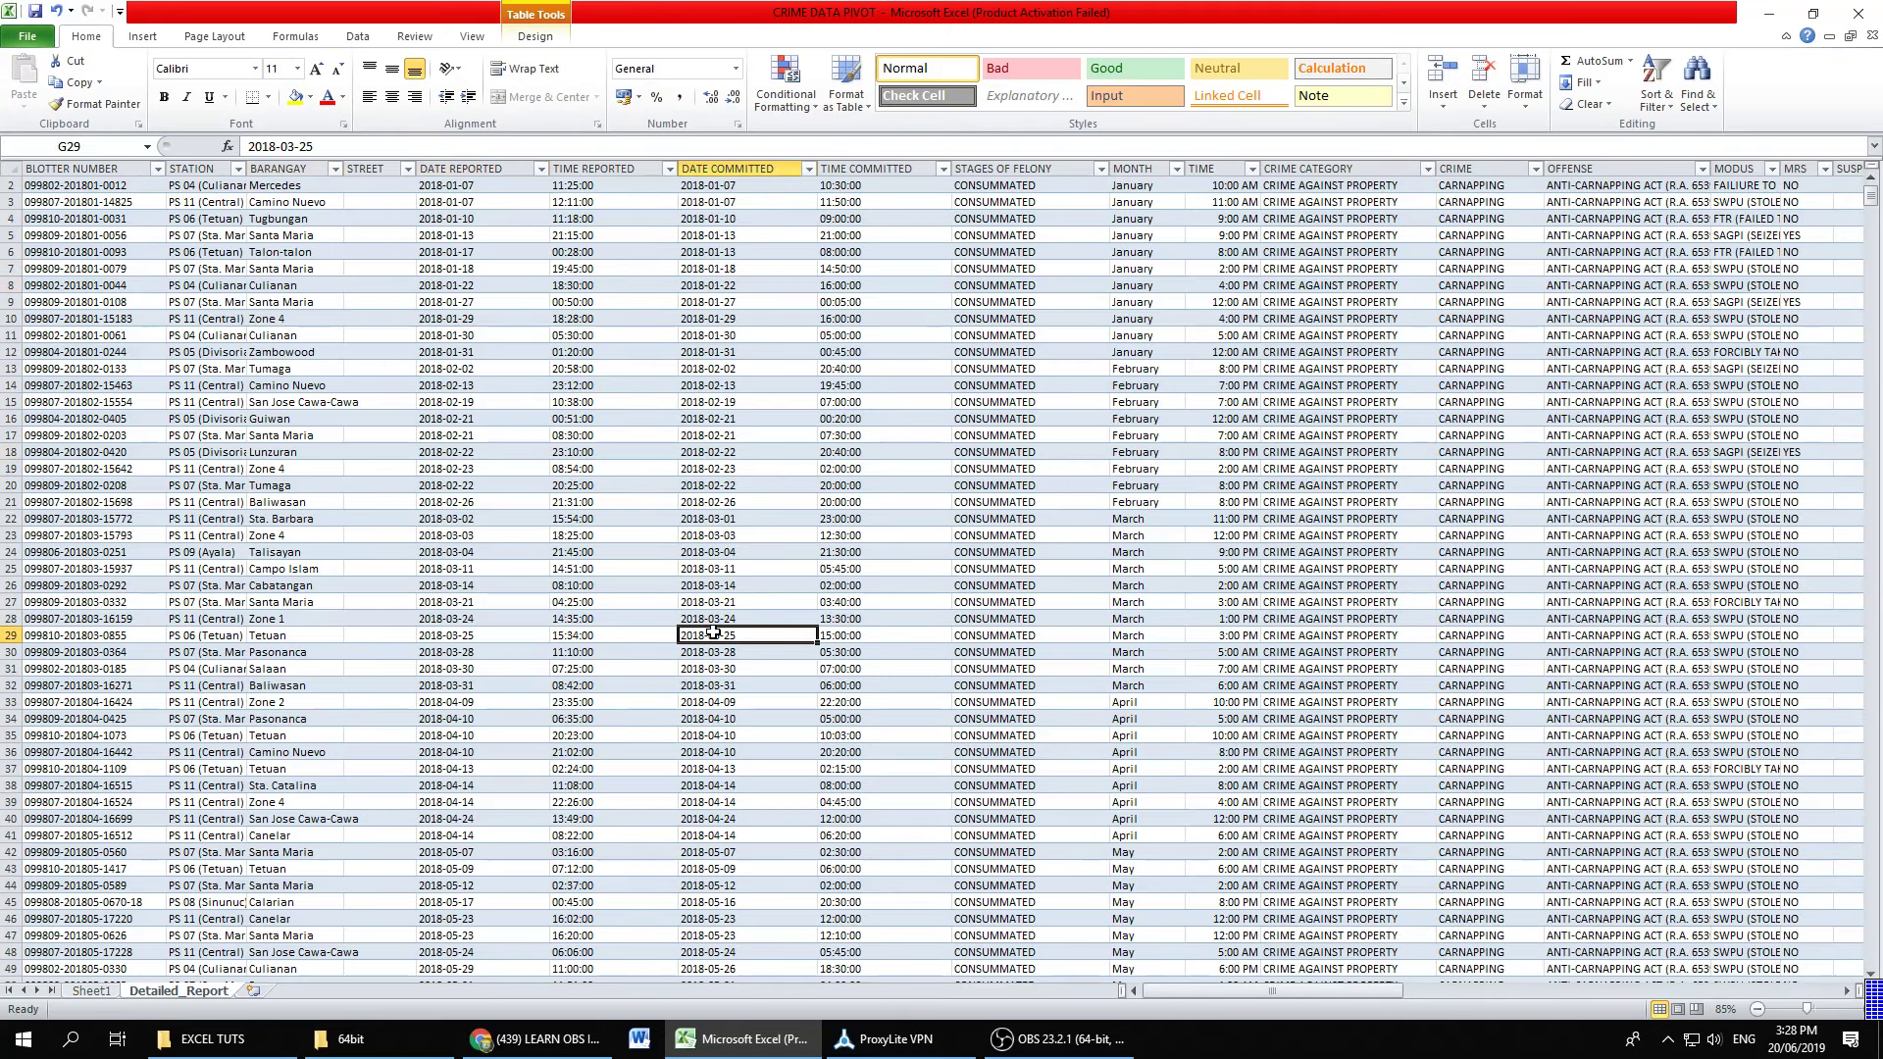
scroll(713, 633, up, 1)
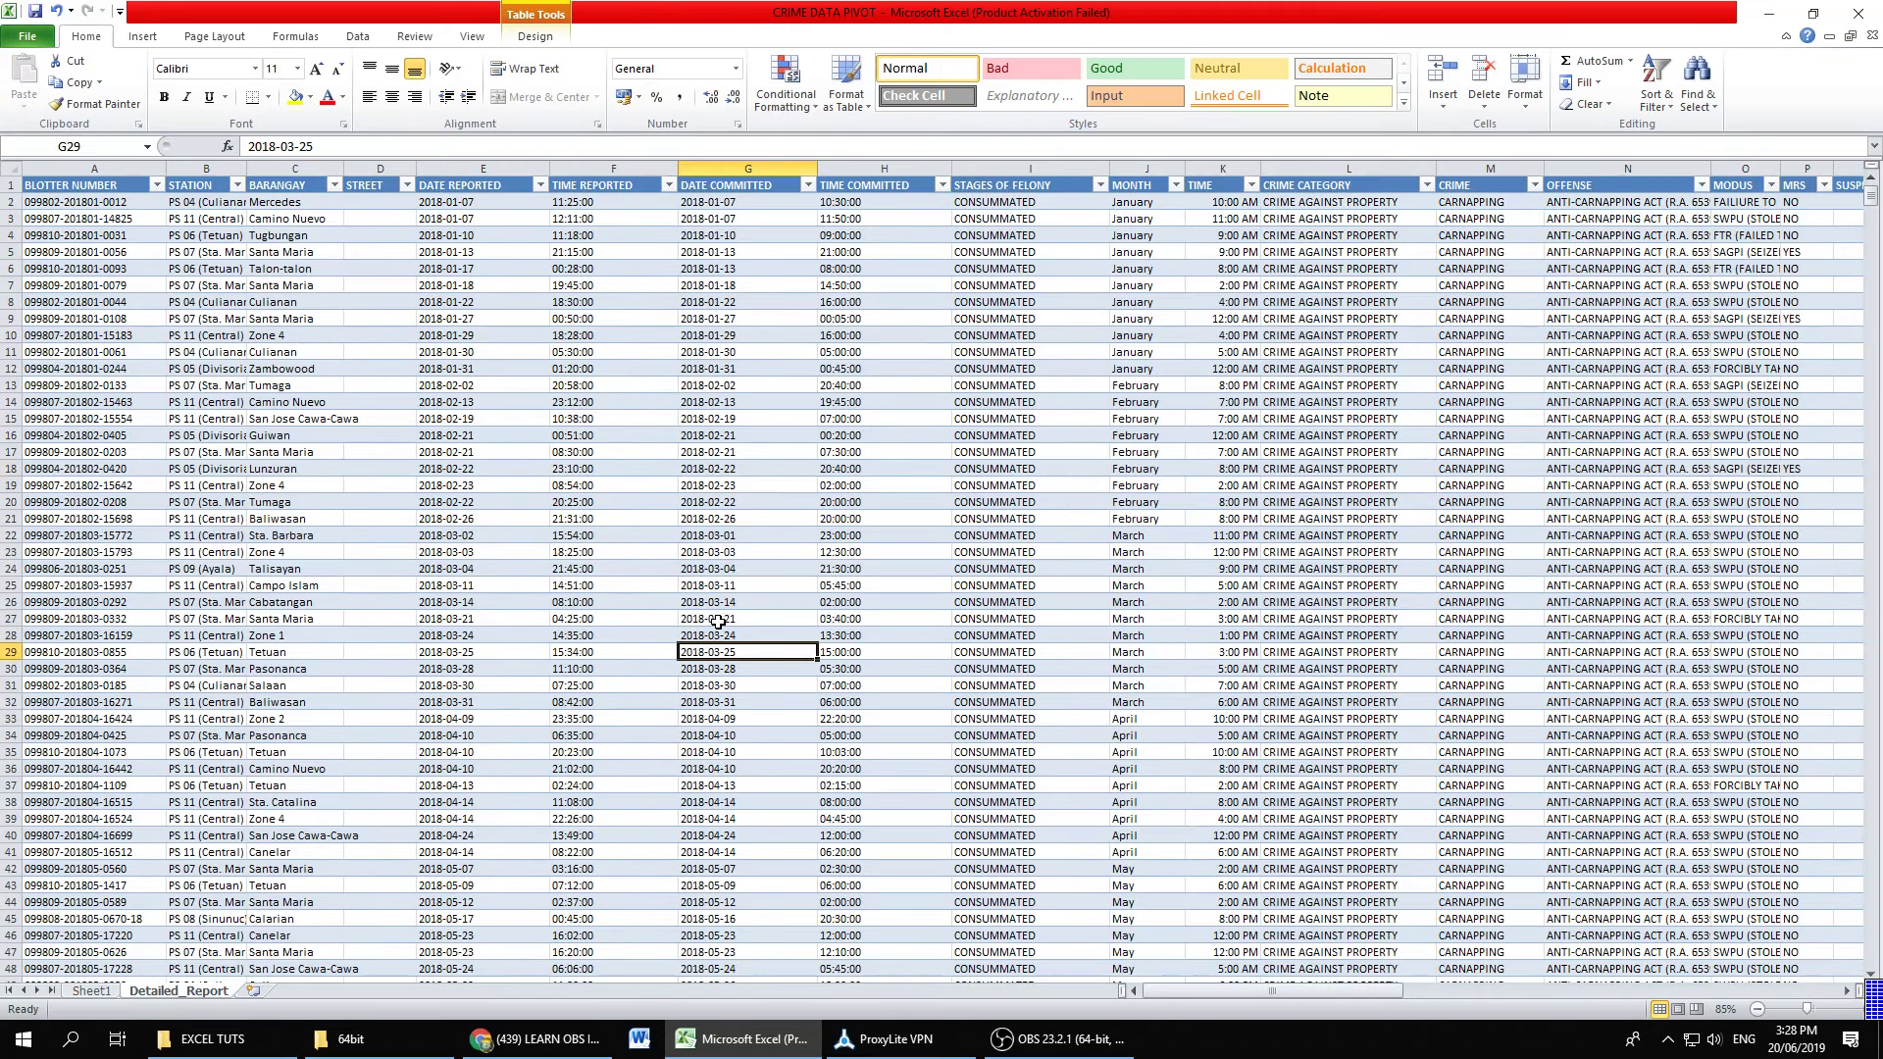
click(93, 992)
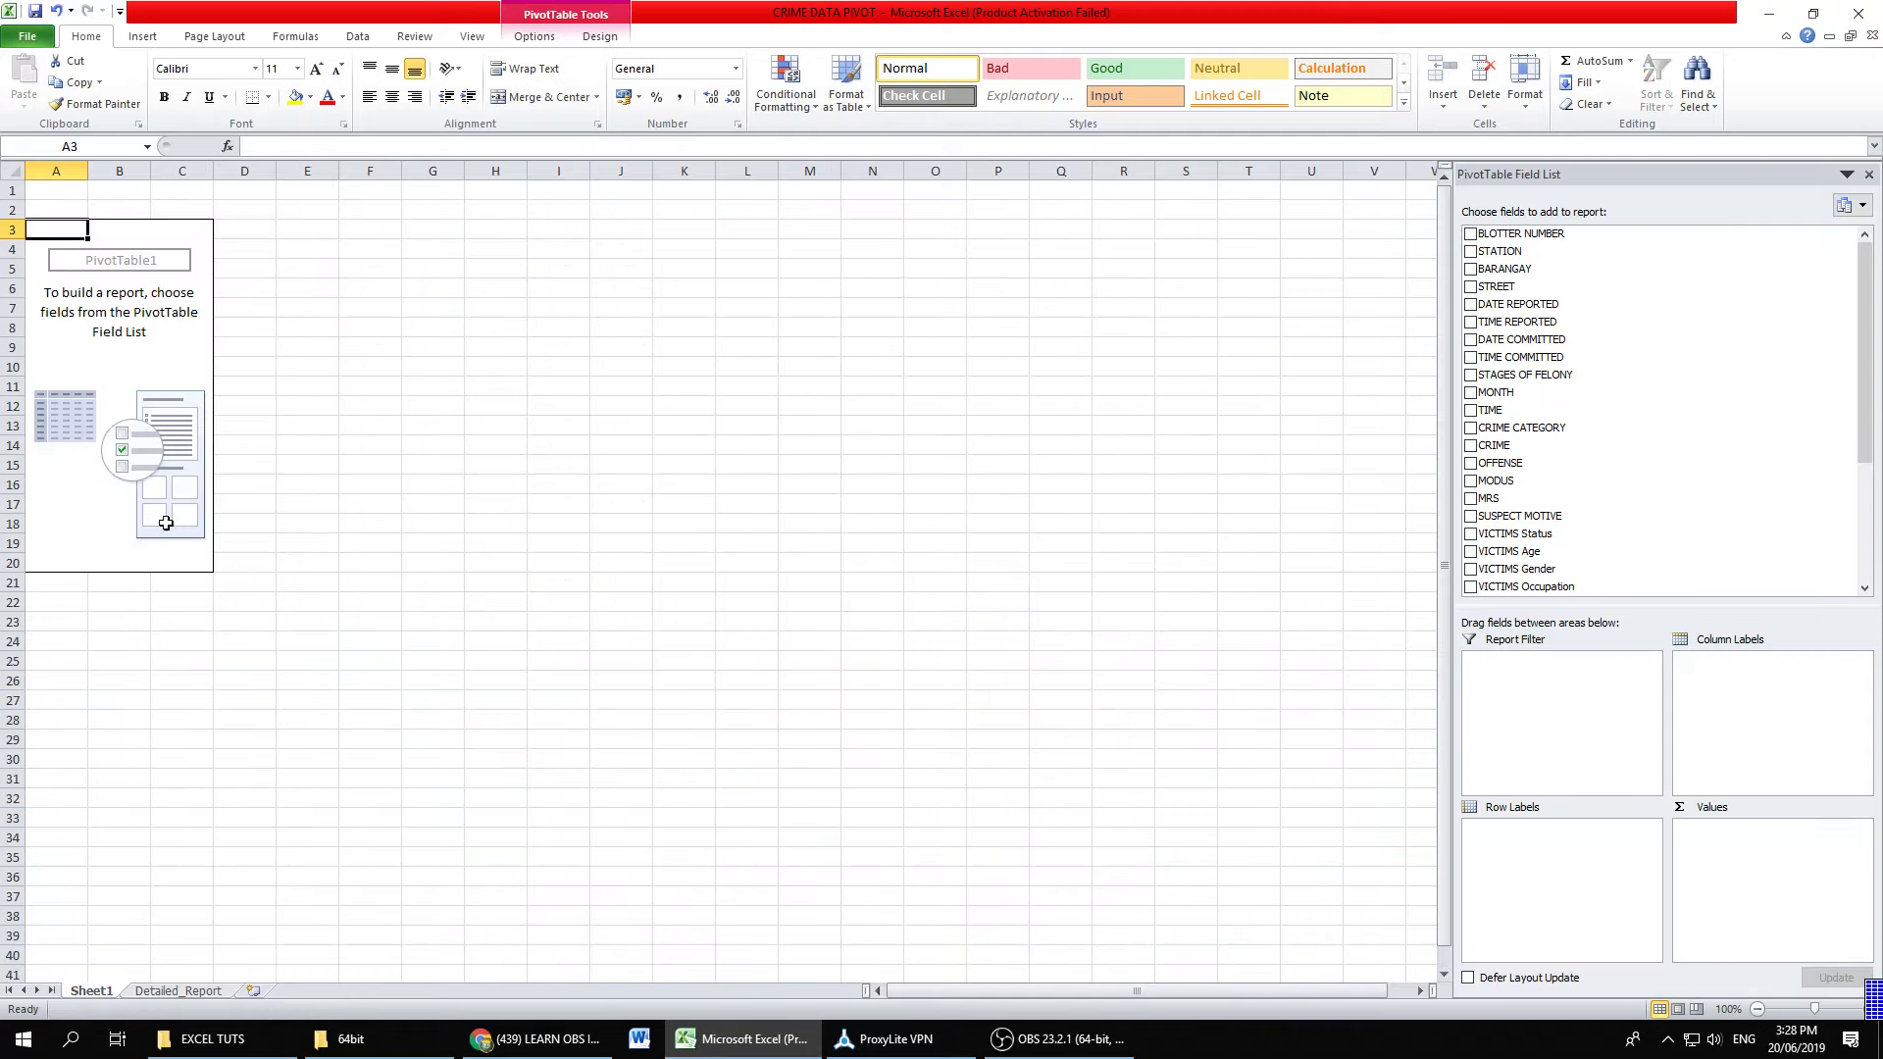
Step: Rename Sheet1 to PIVOT1
double_click(101, 991)
text(P)
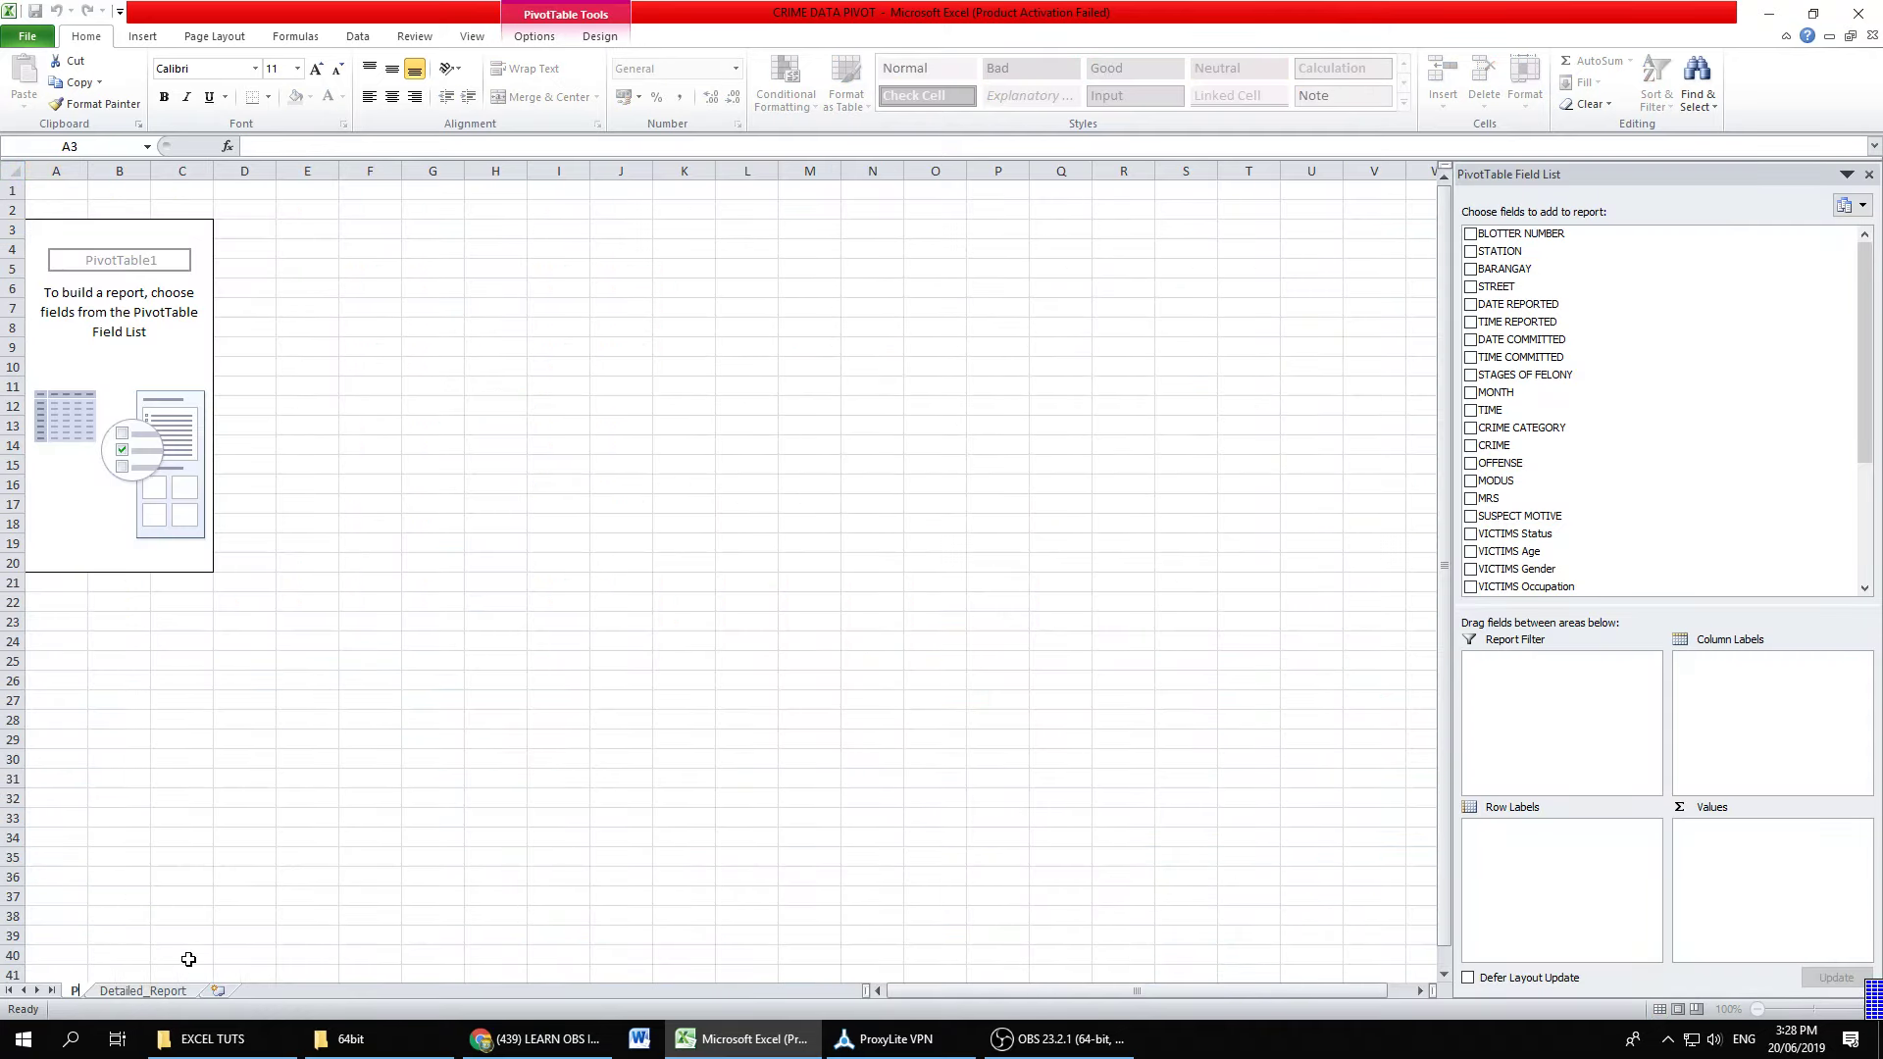
text(IVOT1)
key(Return)
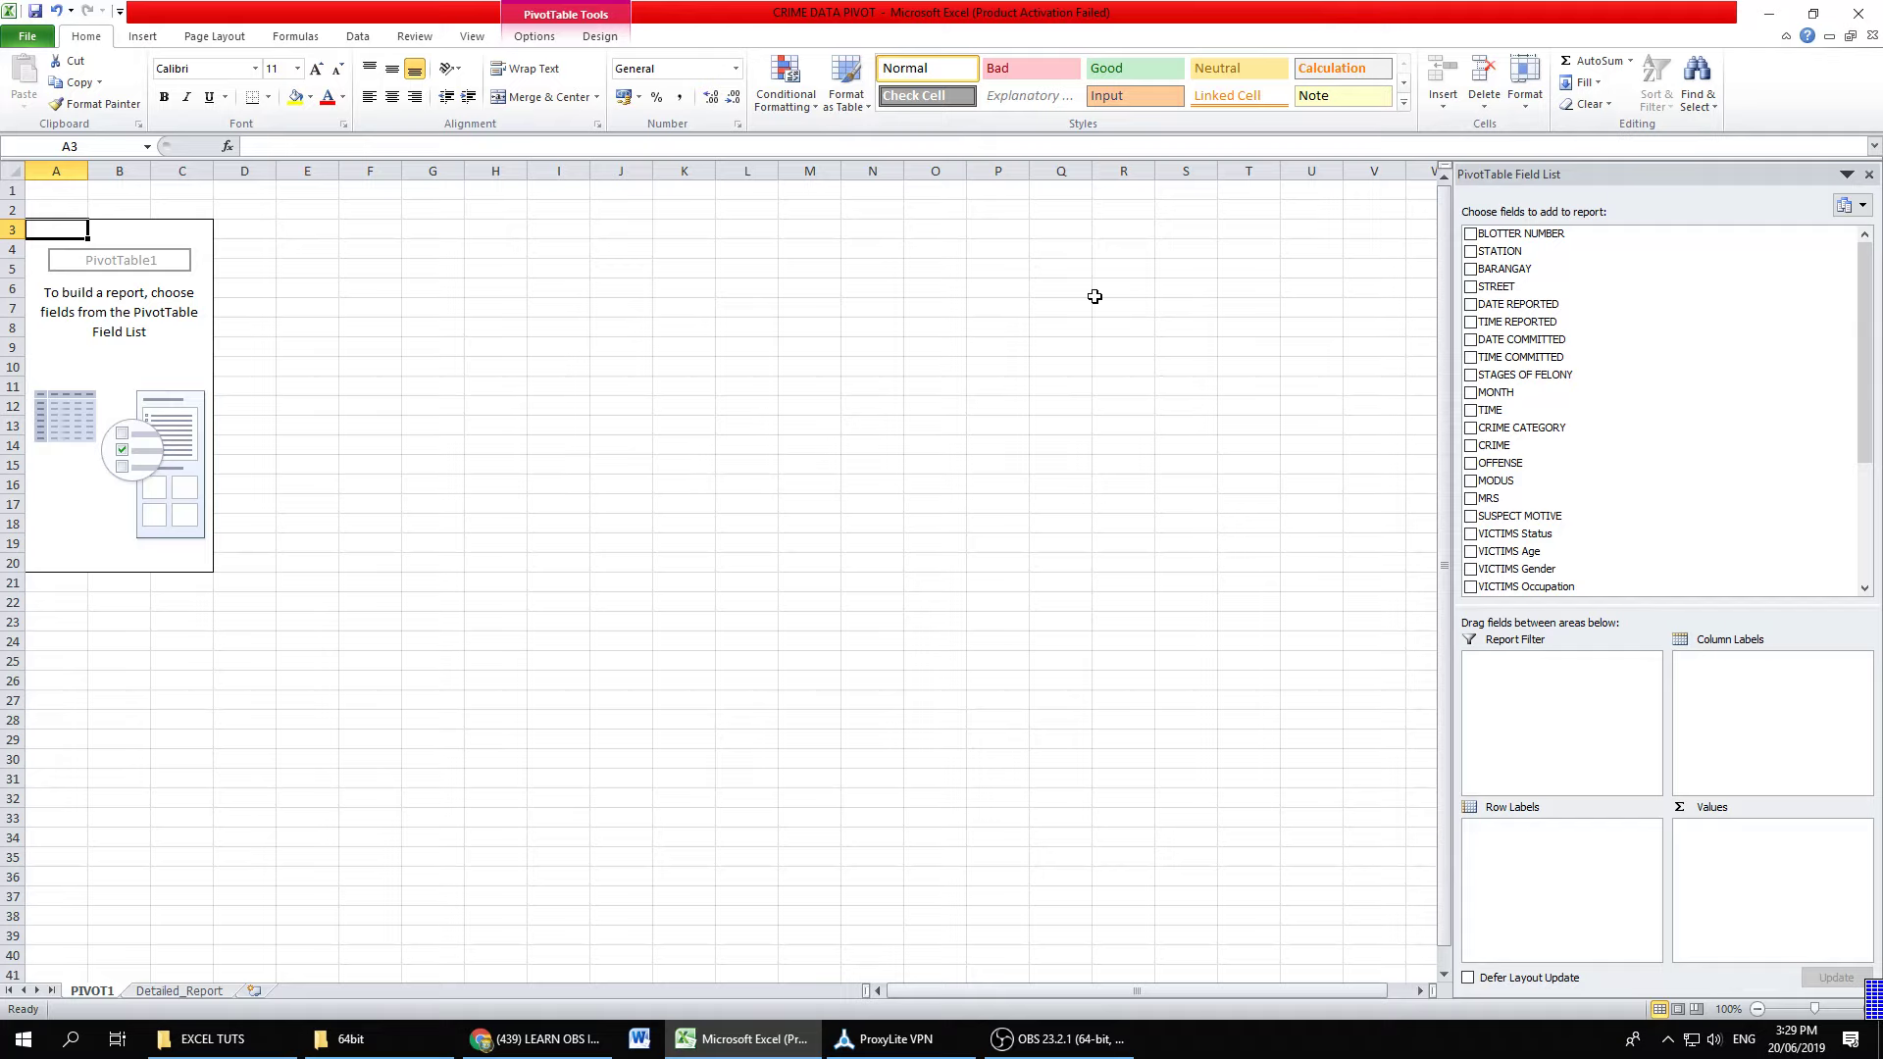
click(786, 390)
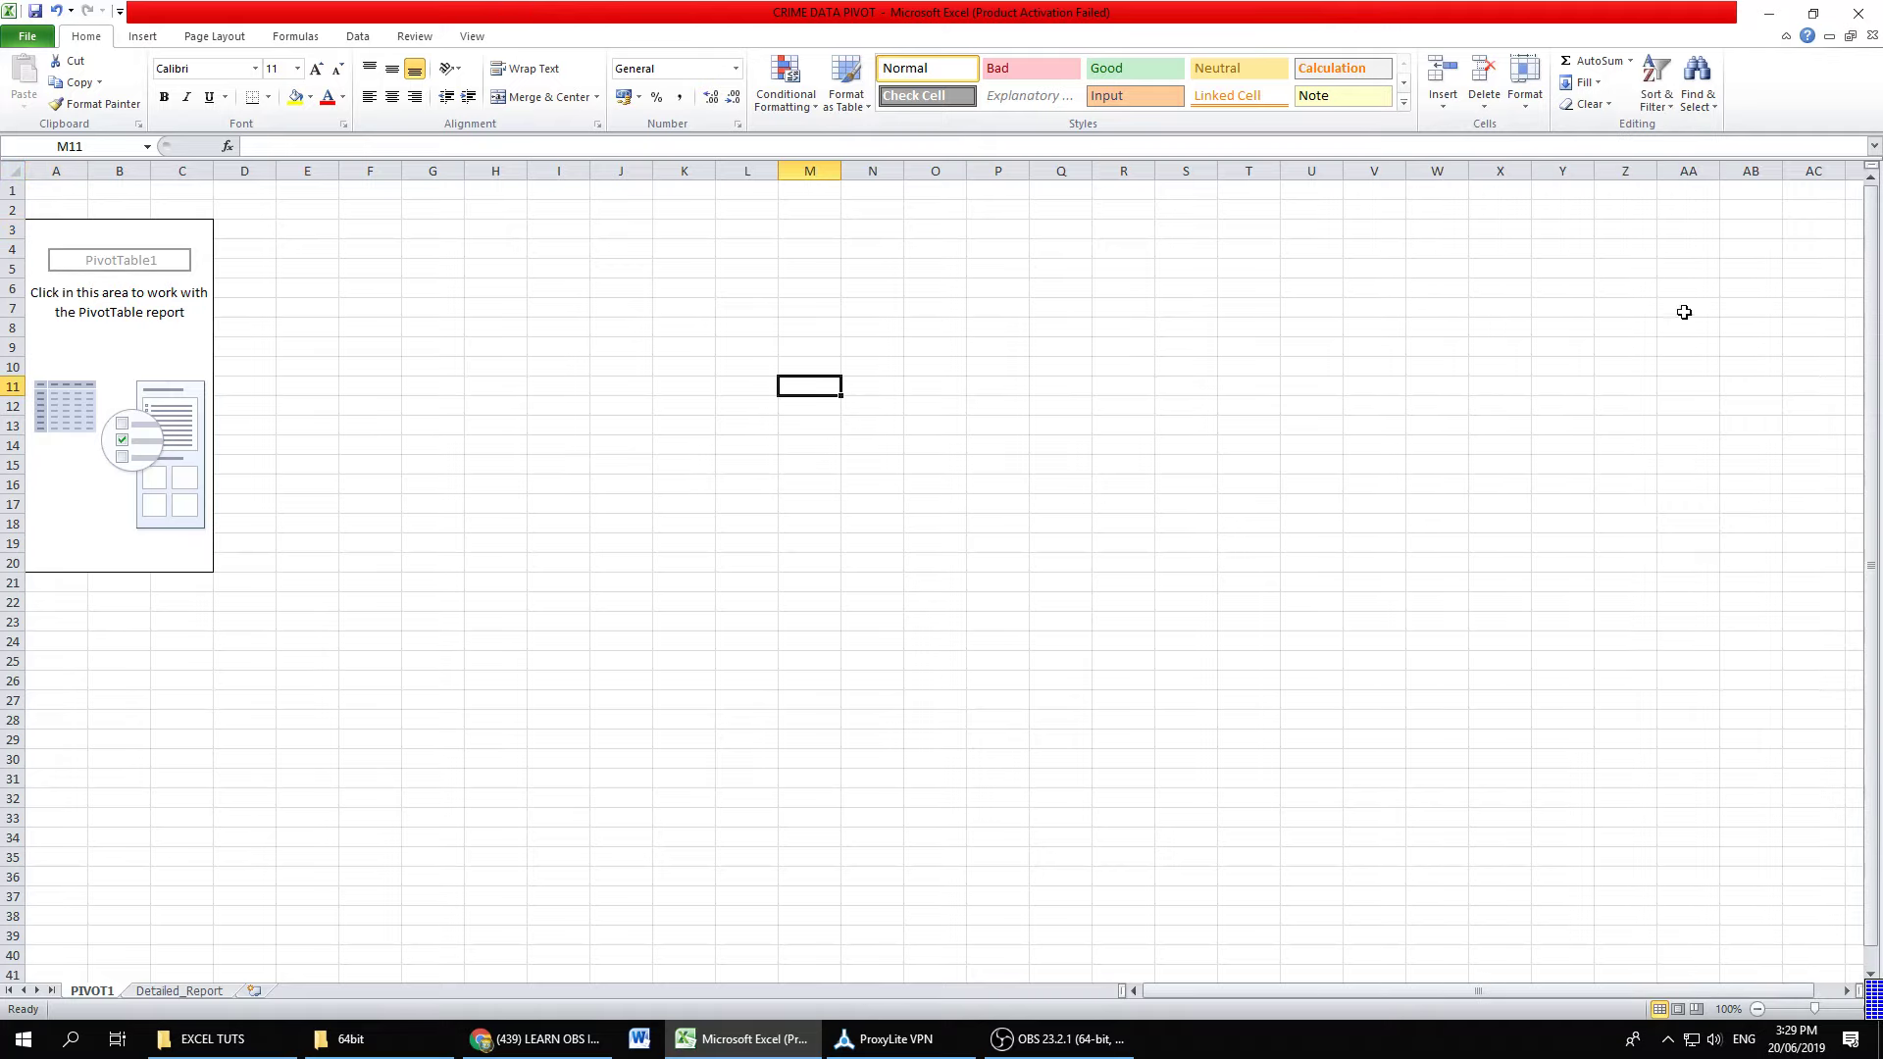
click(155, 352)
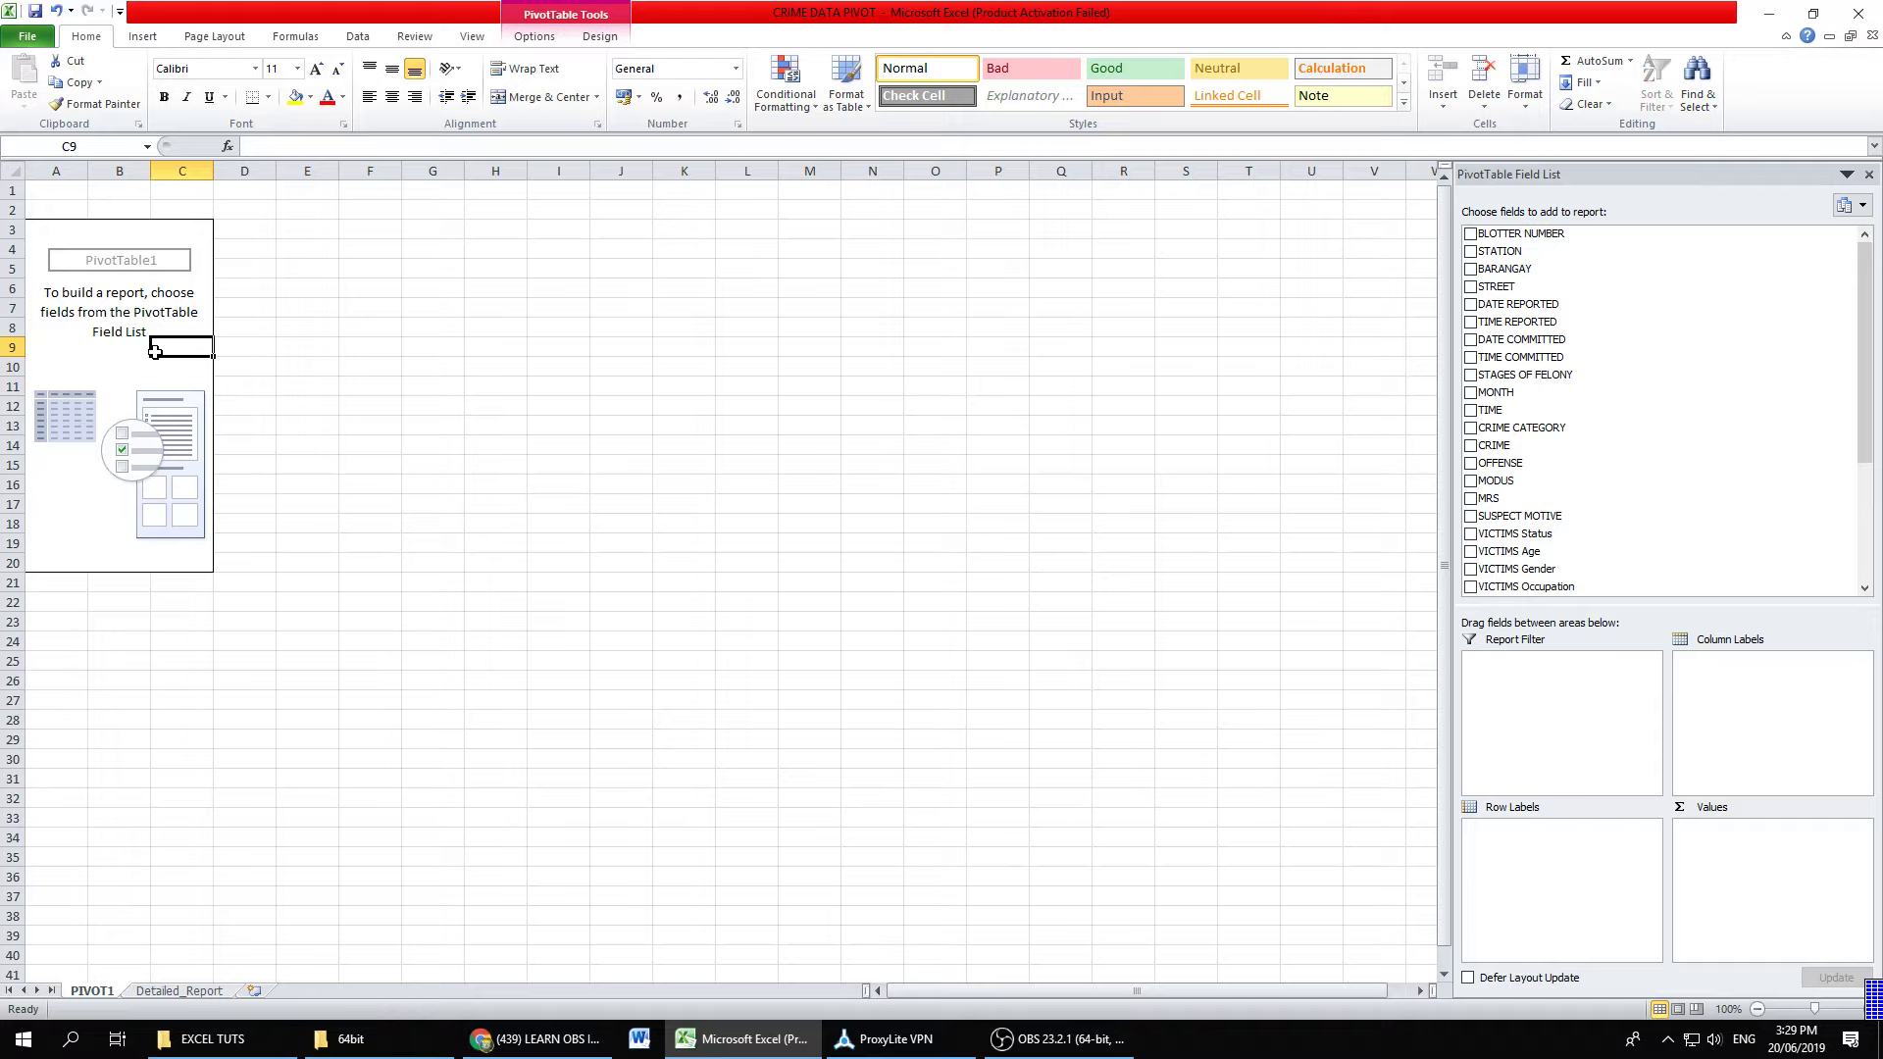
click(164, 383)
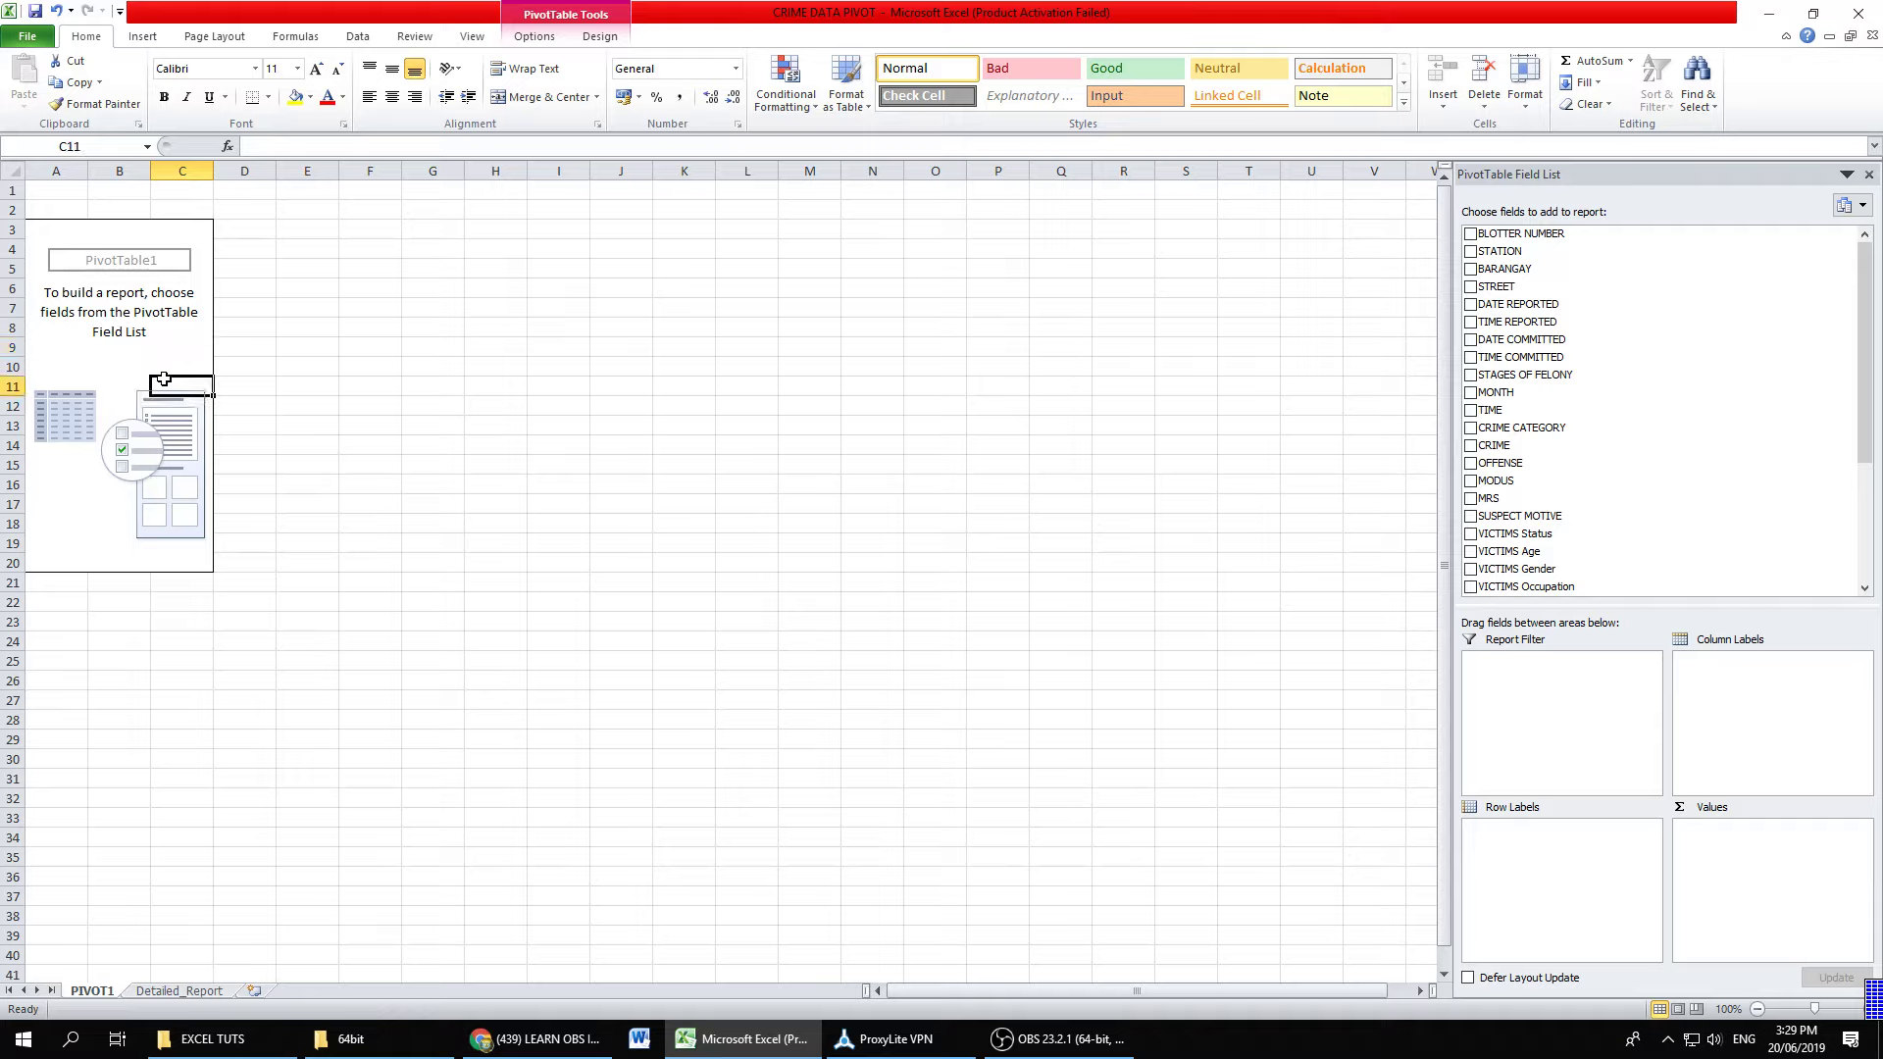
click(164, 367)
click(190, 993)
click(958, 563)
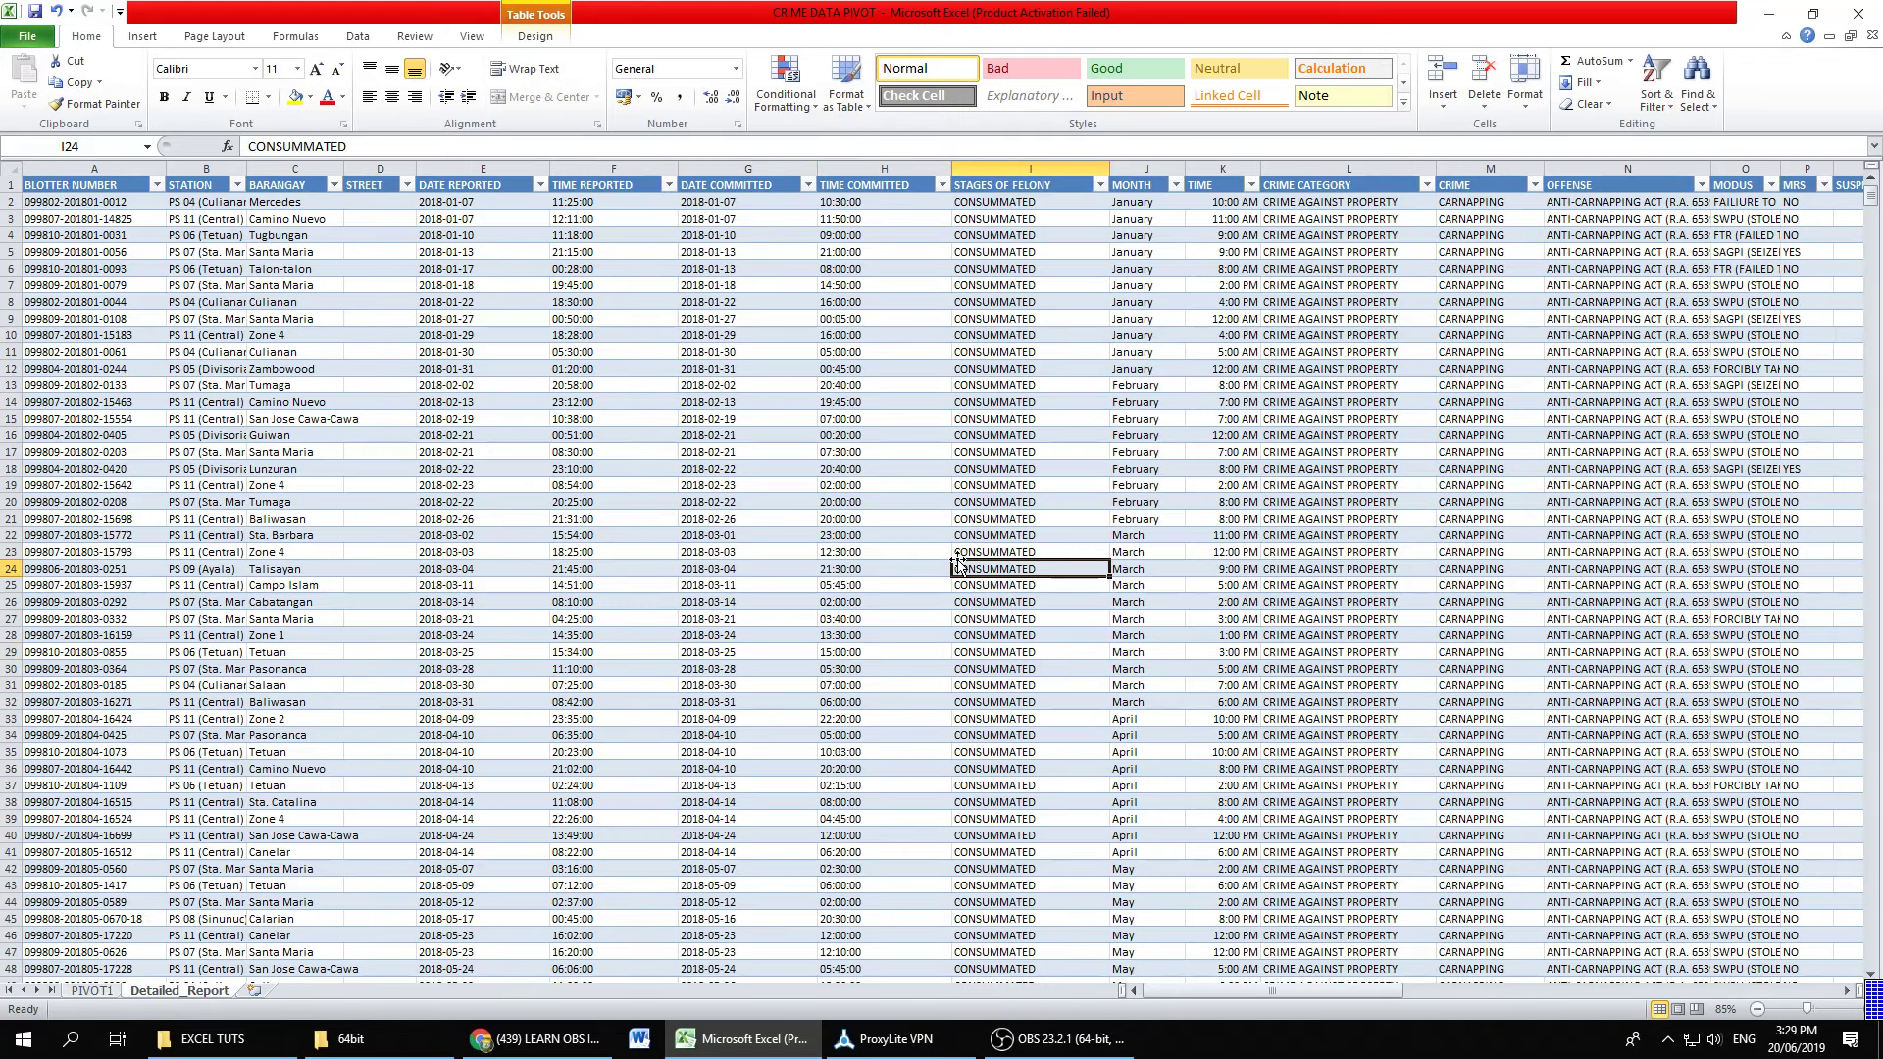
scroll(708, 647, down, 3)
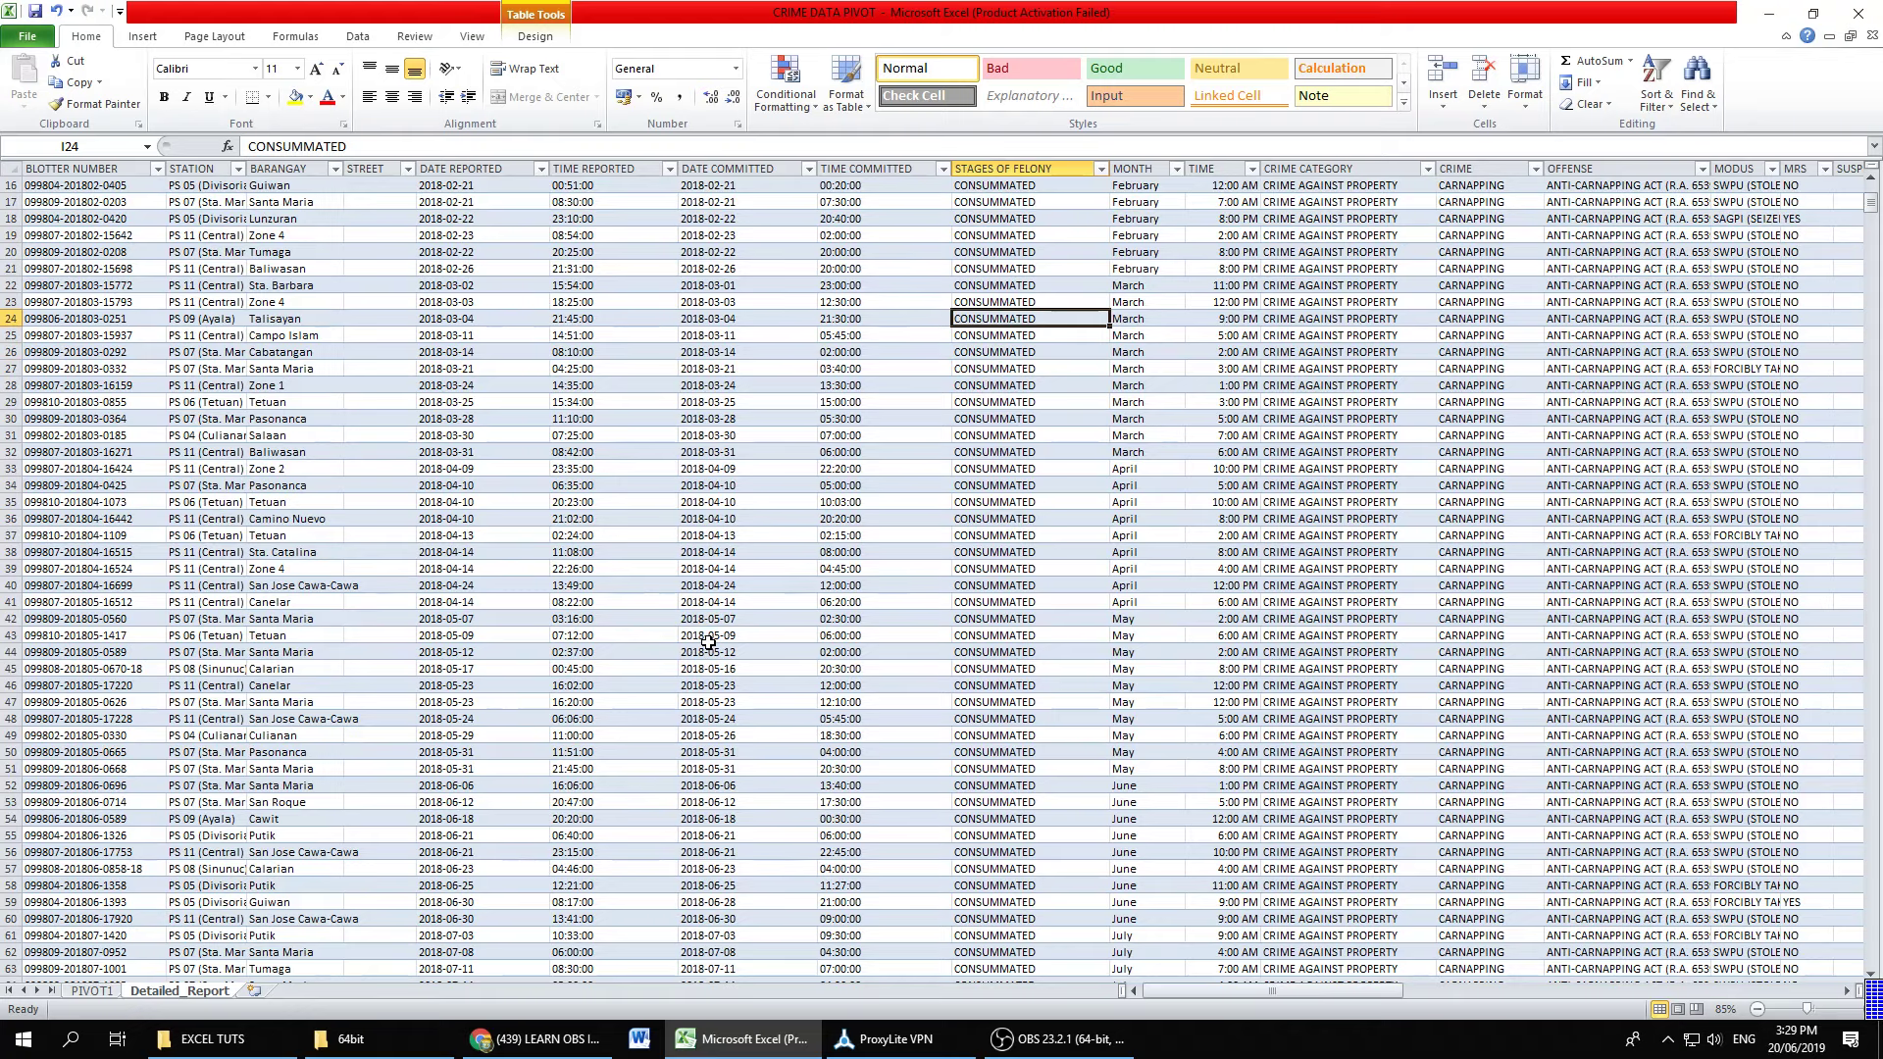
scroll(677, 627, up, 3)
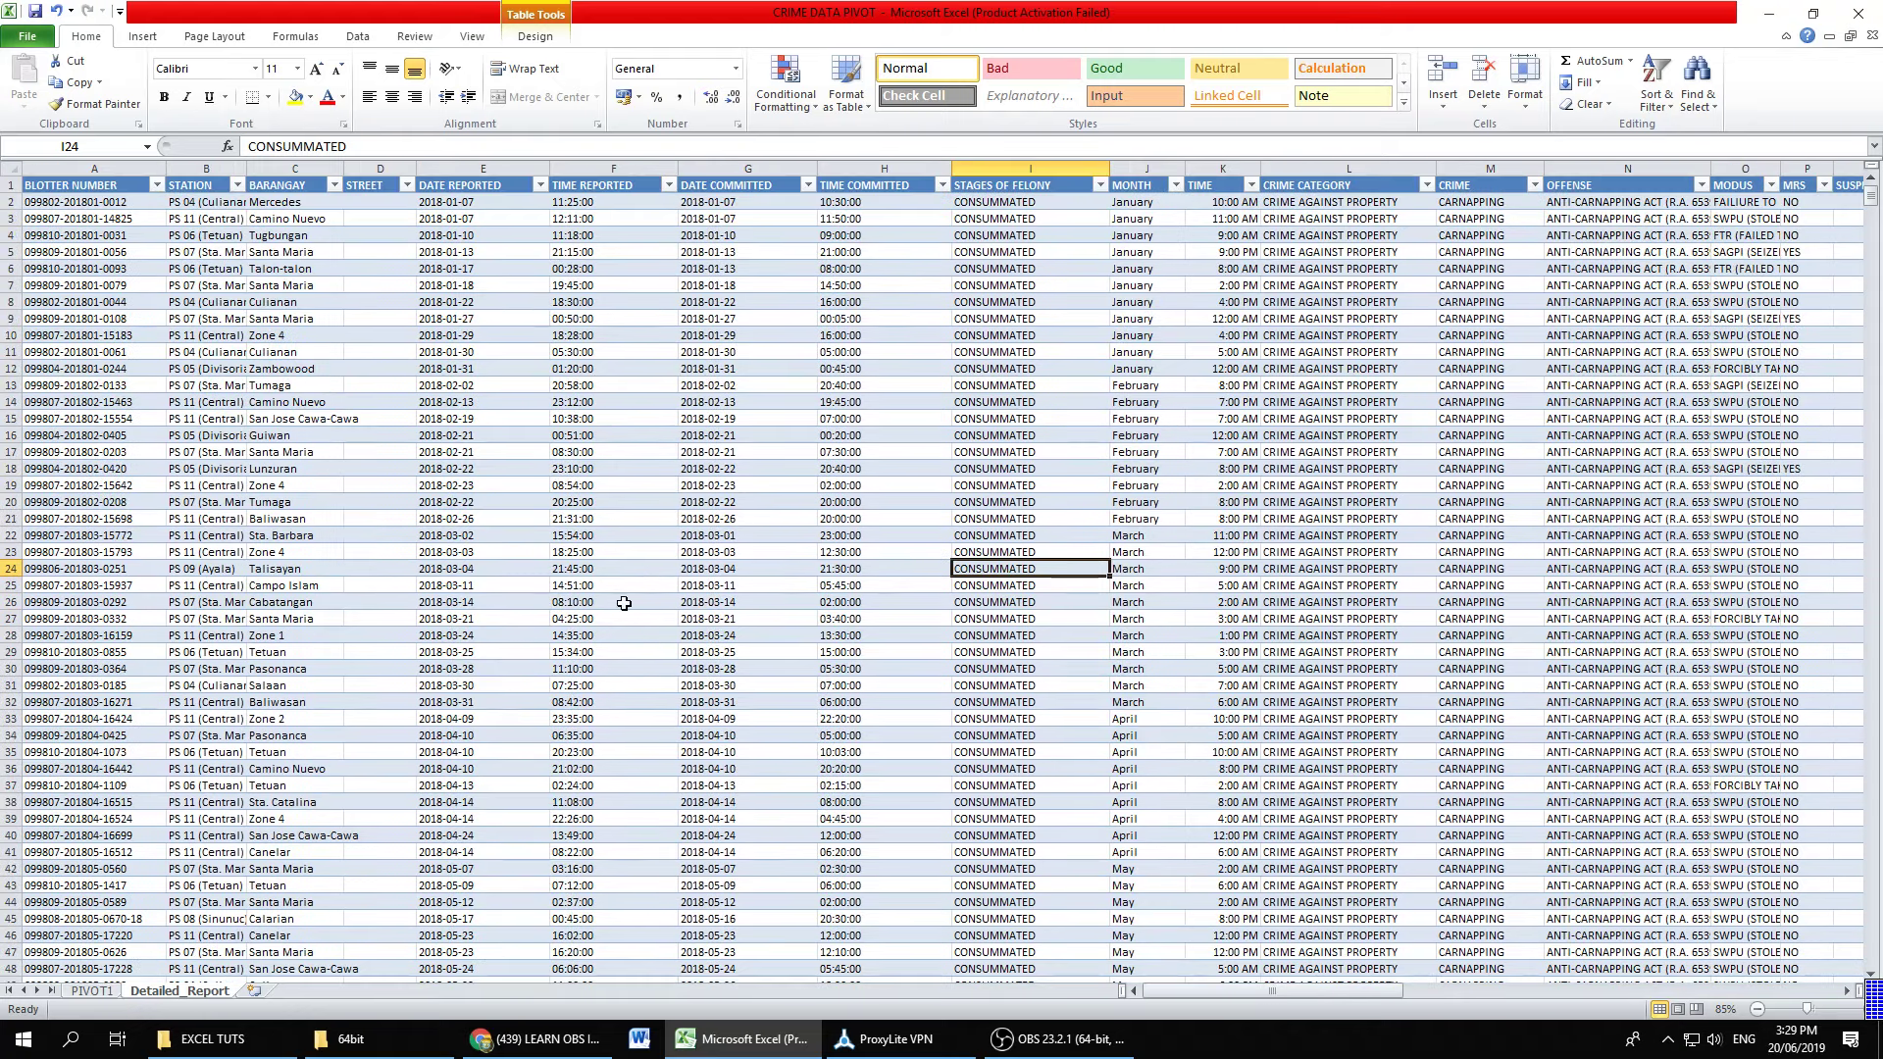
click(280, 206)
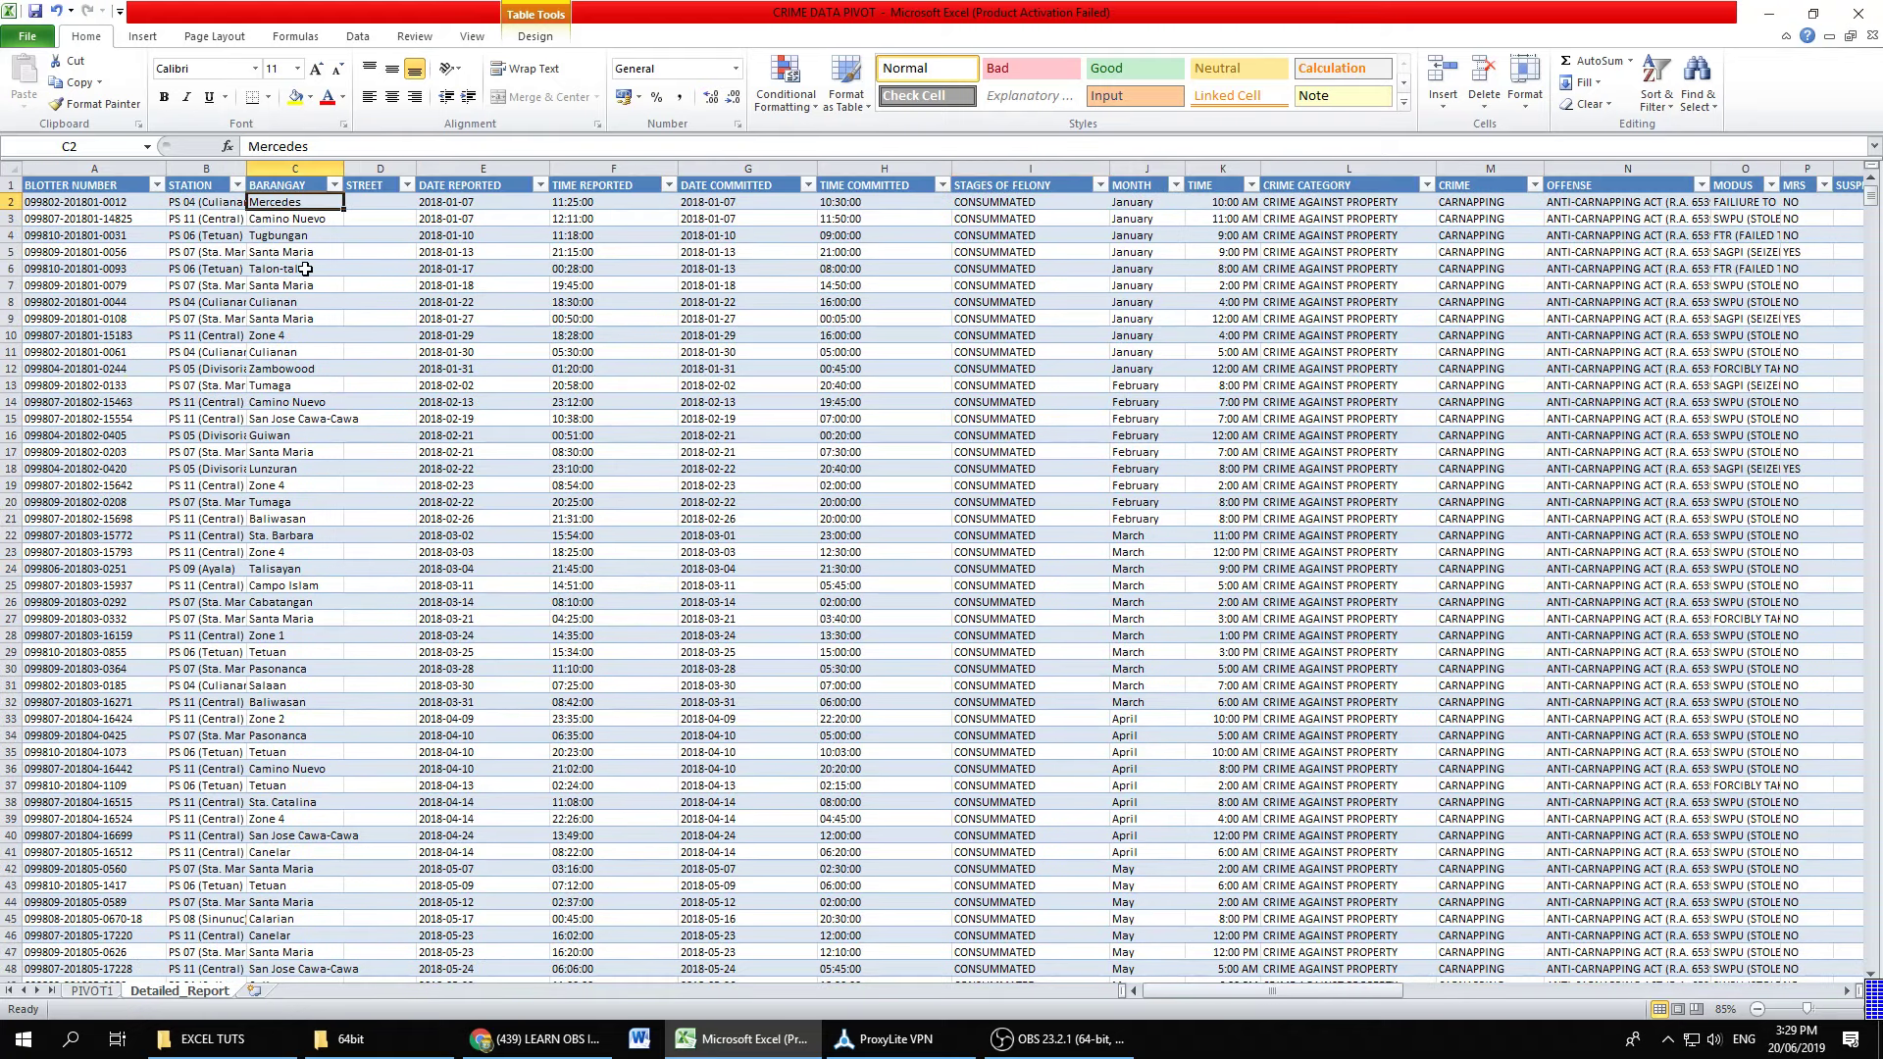
key(ctrl+shift+Down)
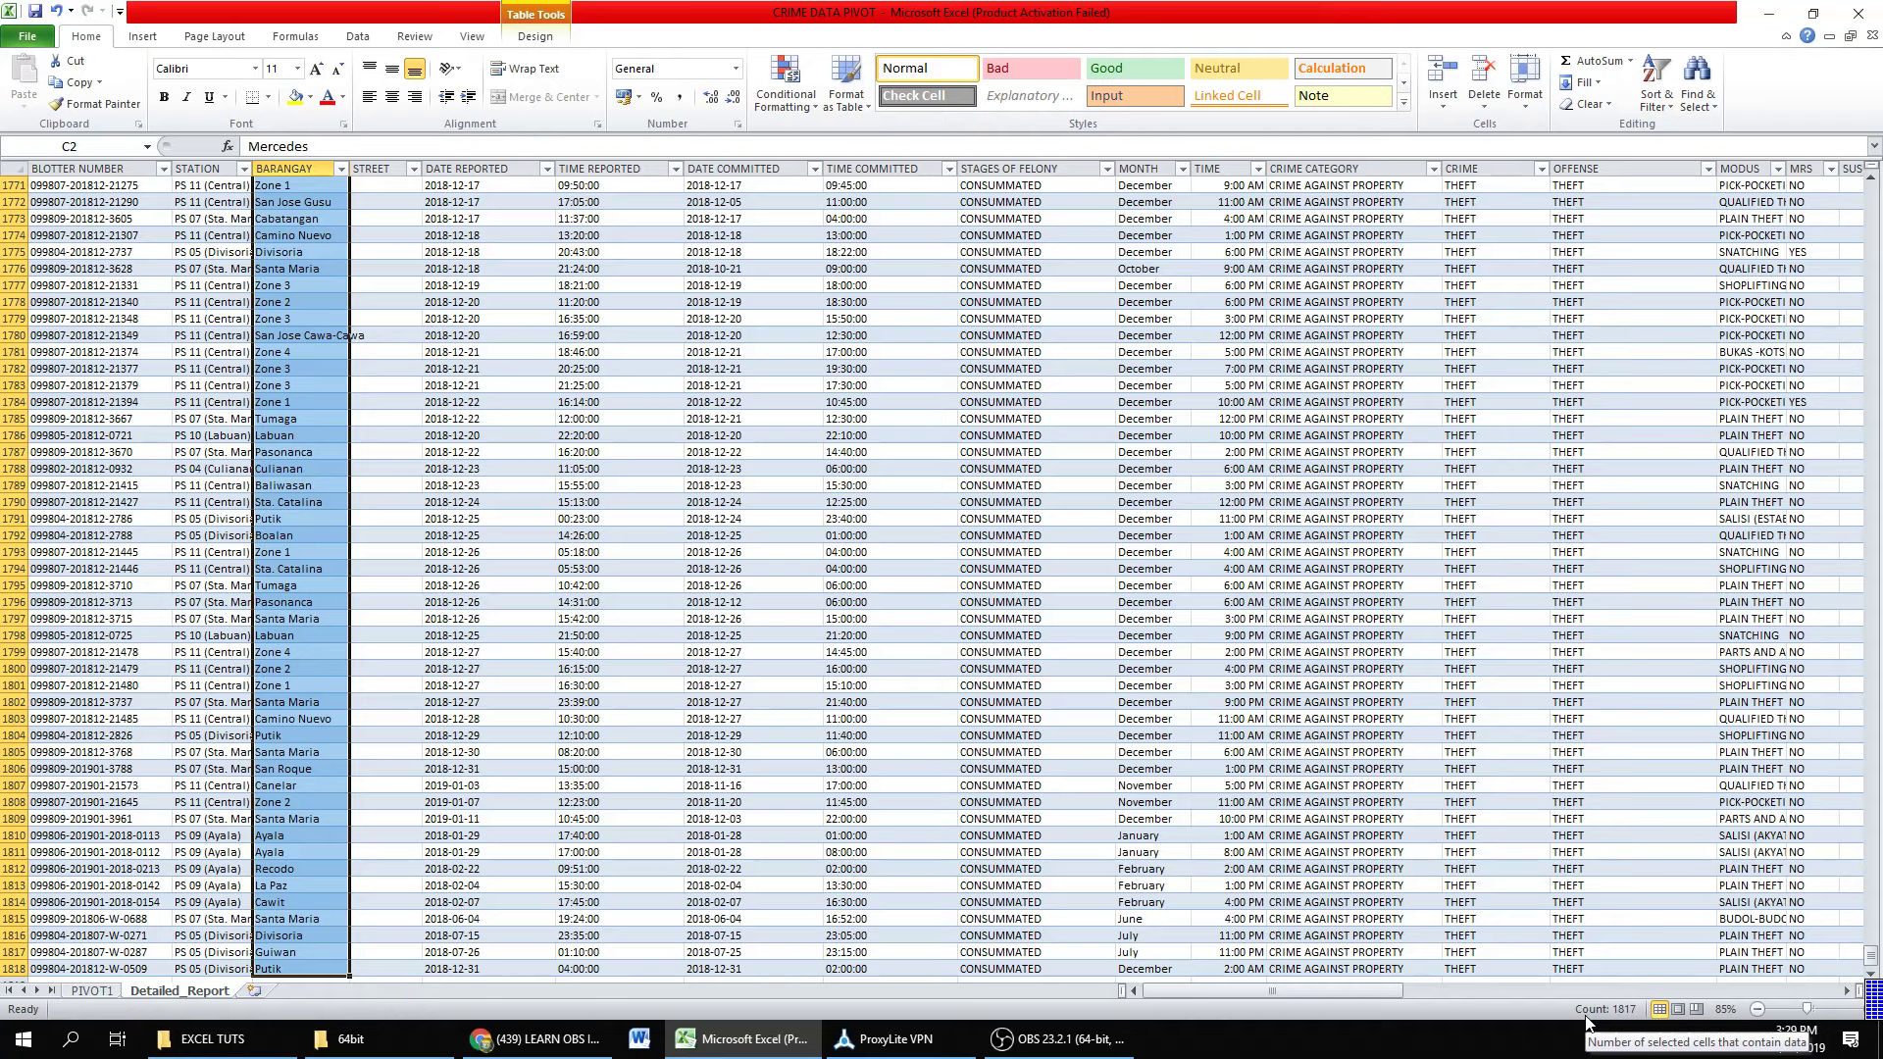
click(795, 604)
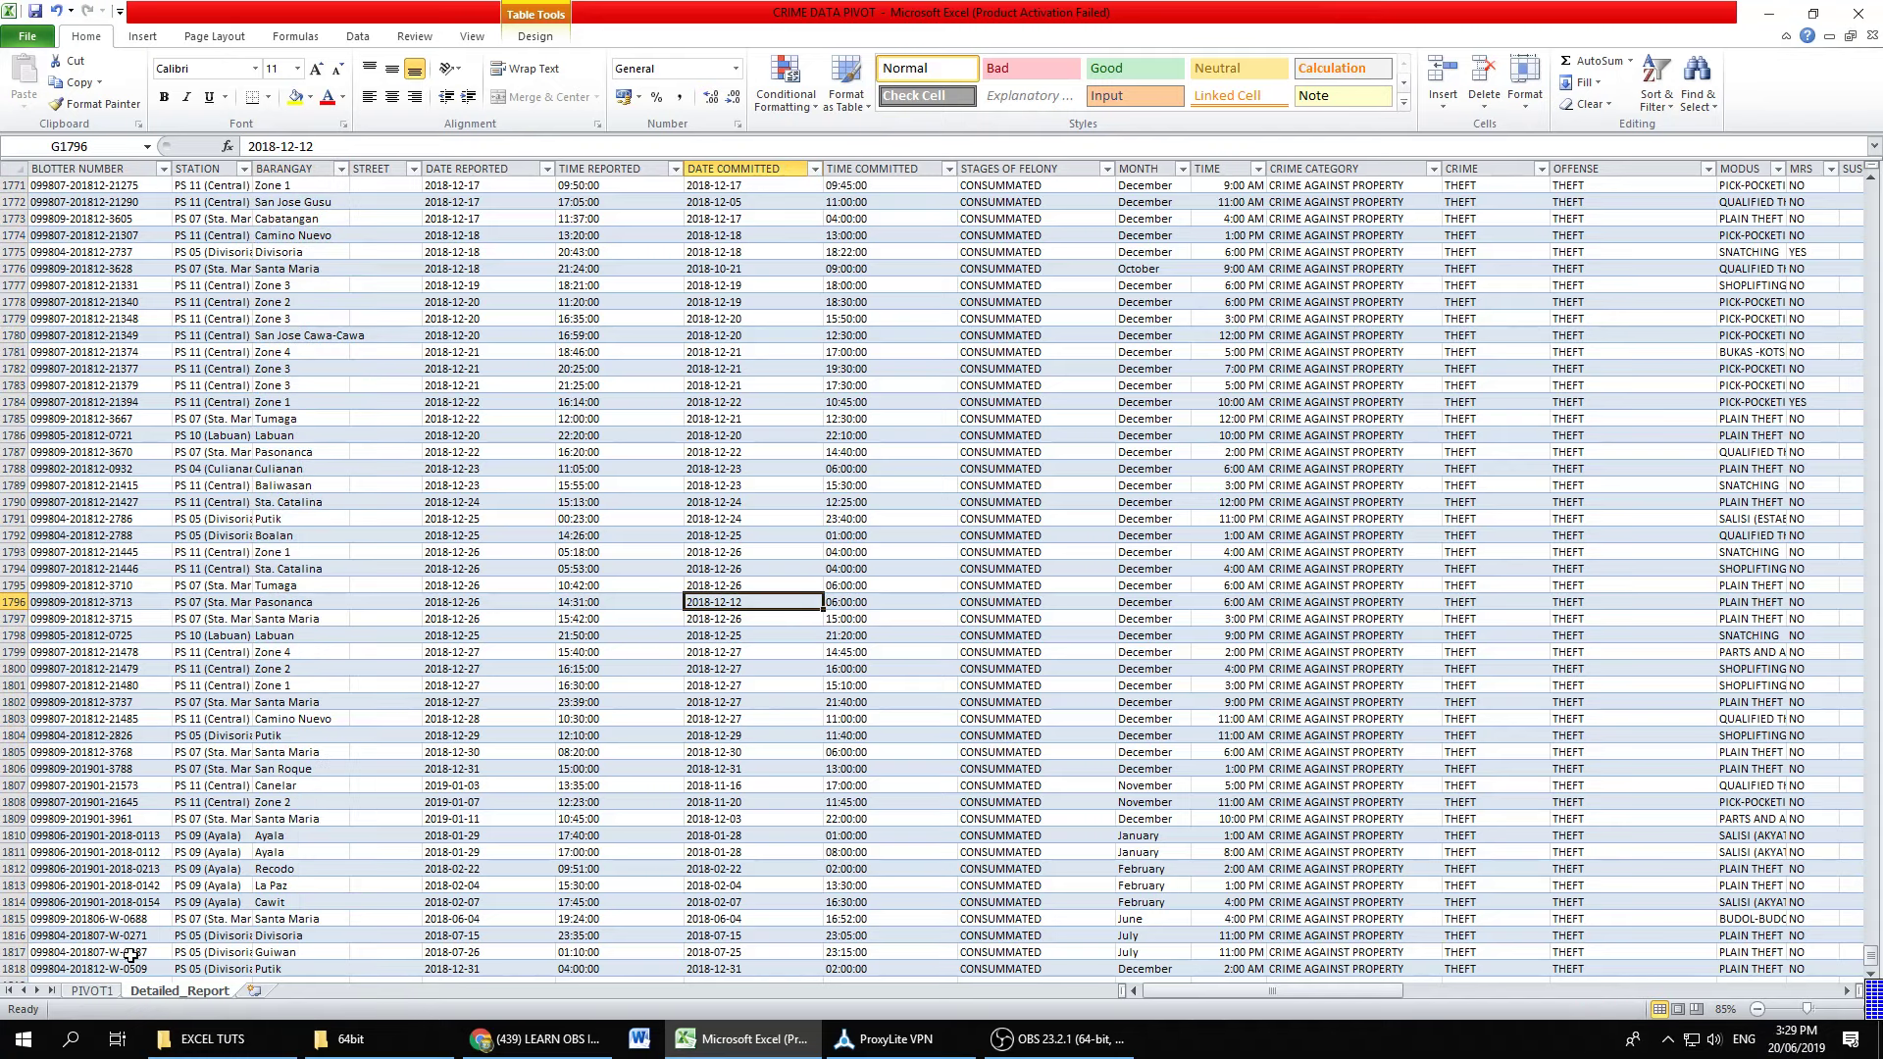
click(98, 990)
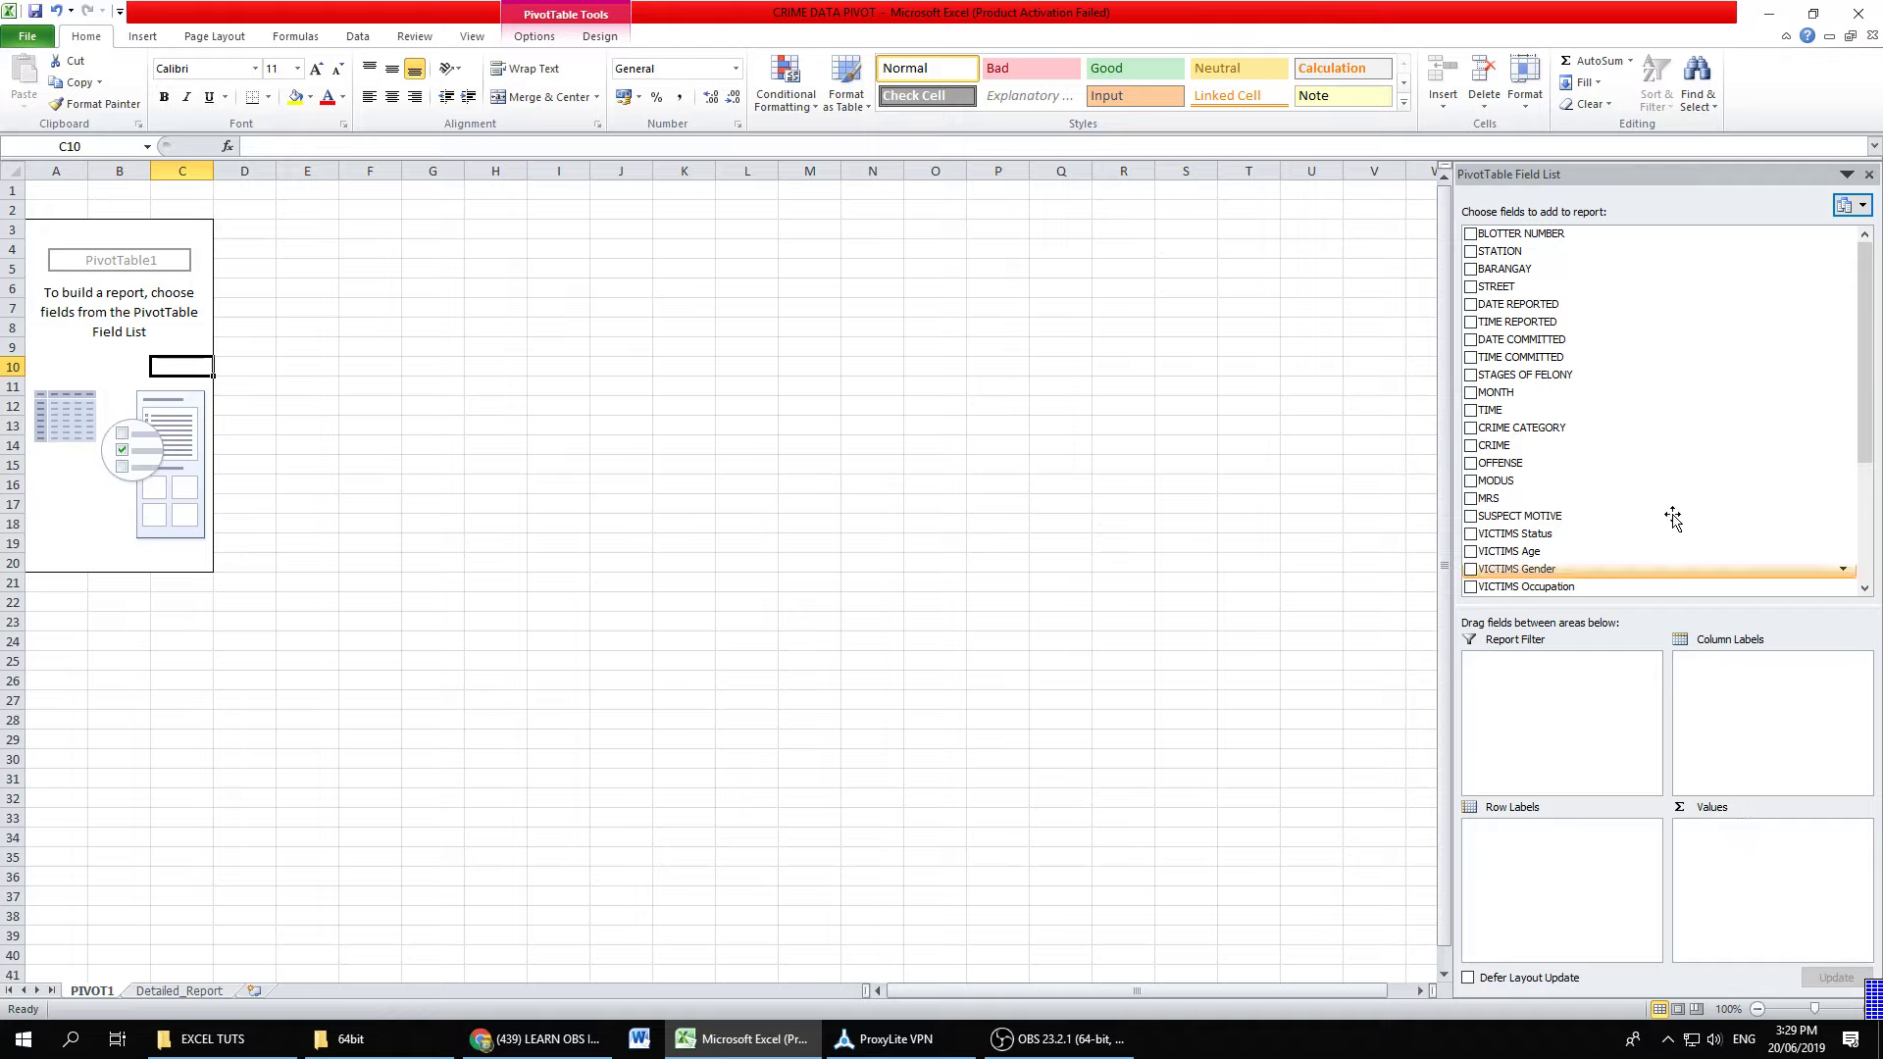
mouse_move(1555, 236)
mouse_down()
mouse_move(1728, 684)
mouse_move(1755, 881)
mouse_up()
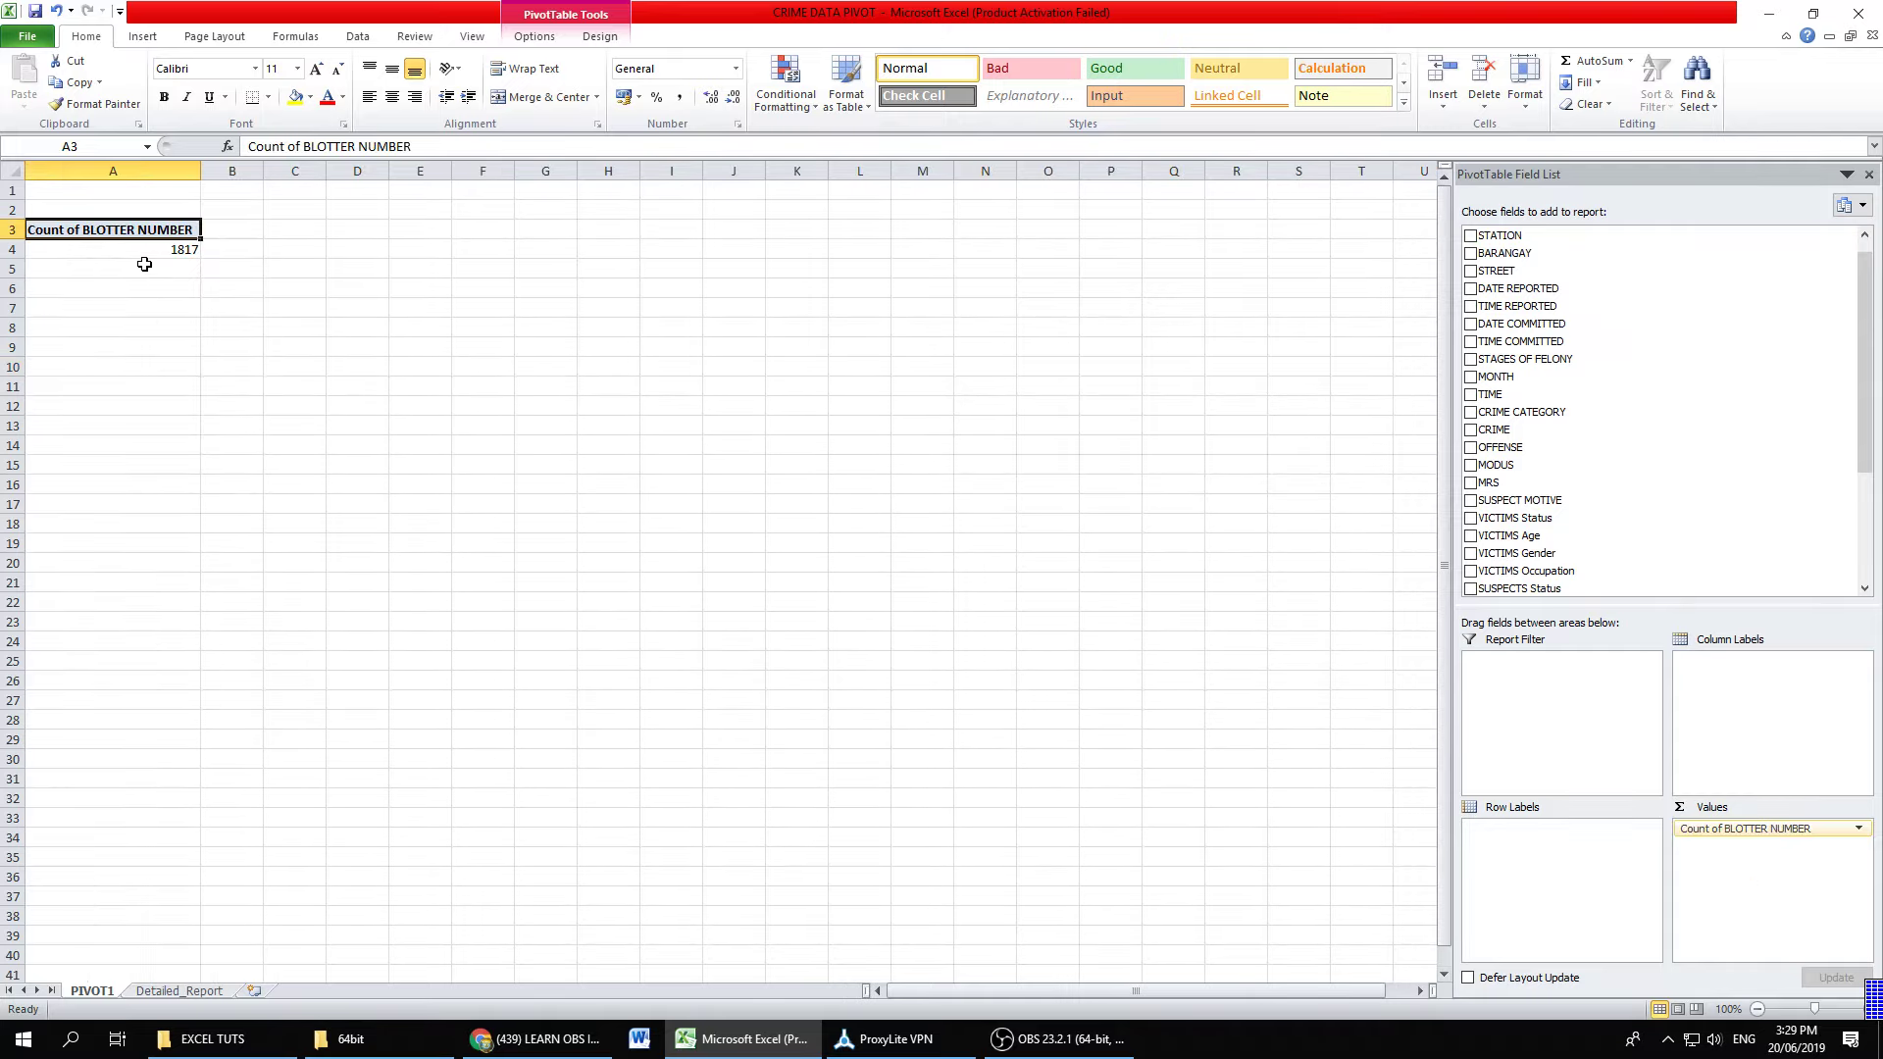
click(145, 250)
scroll(205, 282, up, 1)
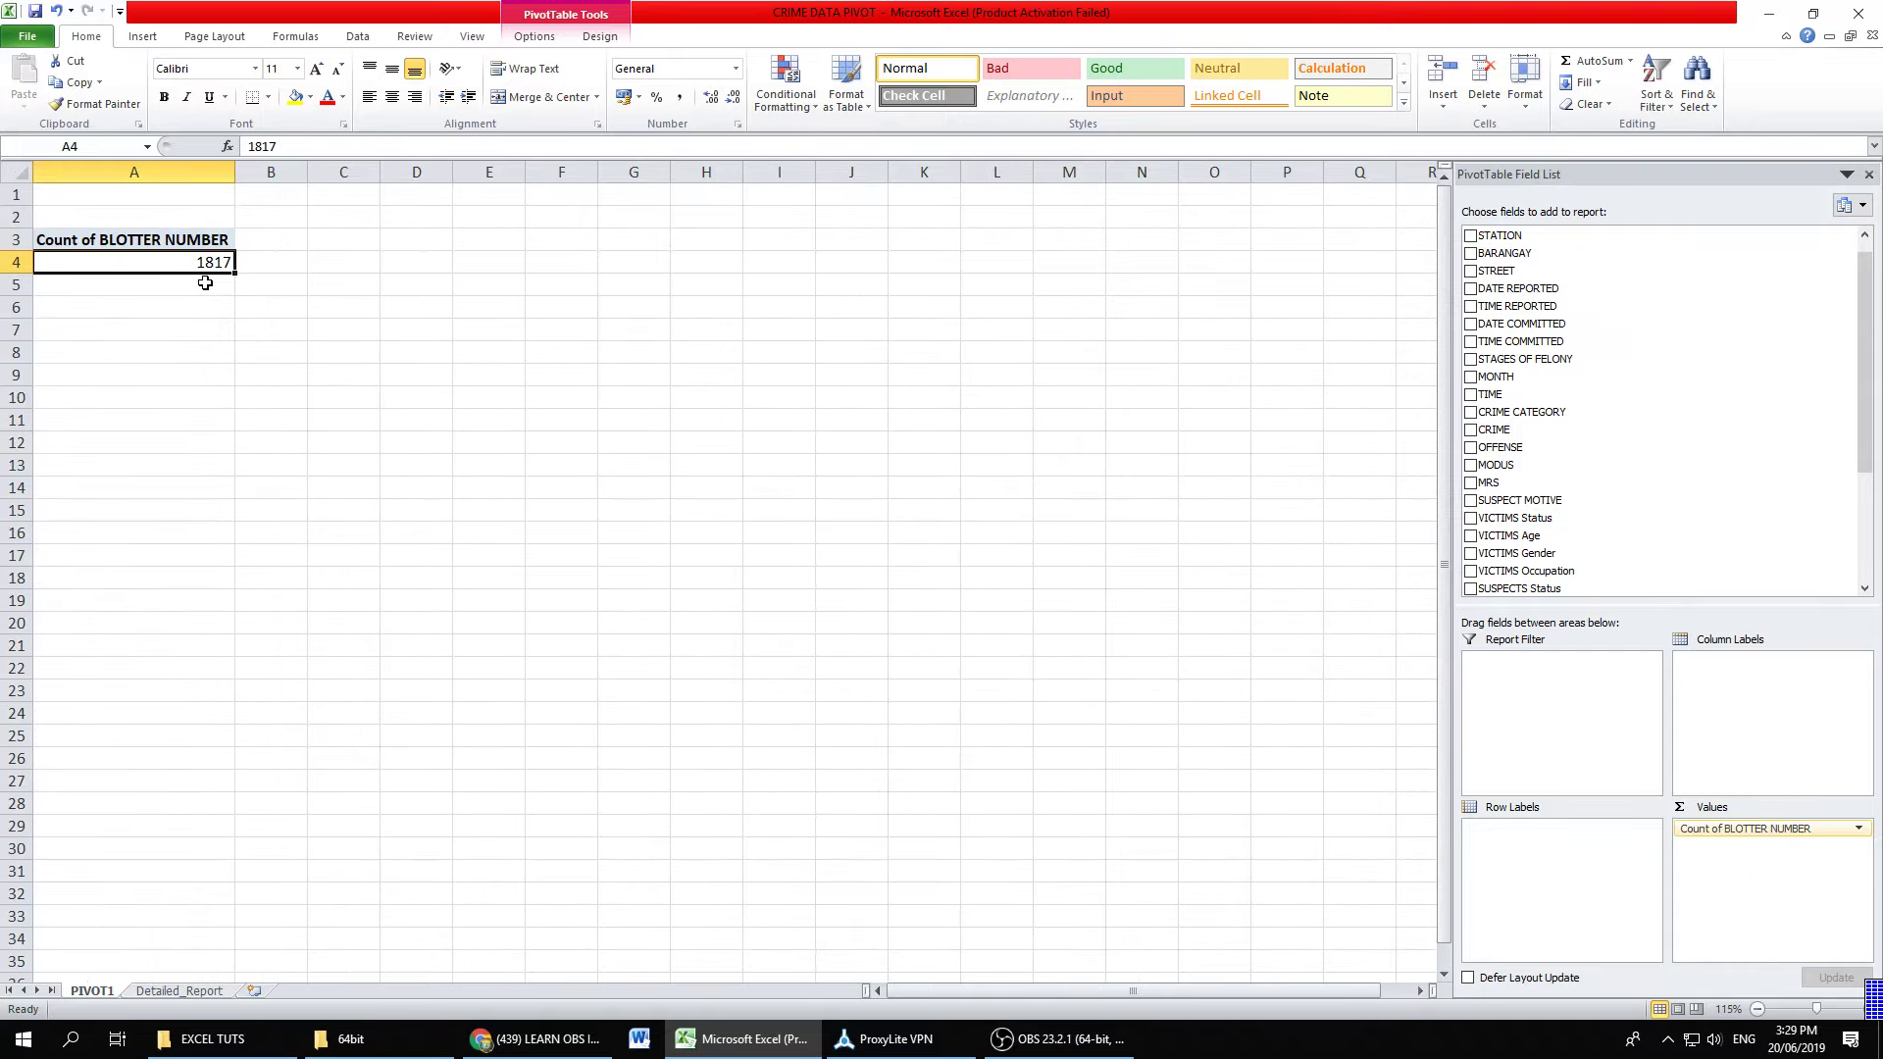
scroll(205, 282, up, 1)
scroll(205, 282, up, 1)
click(366, 328)
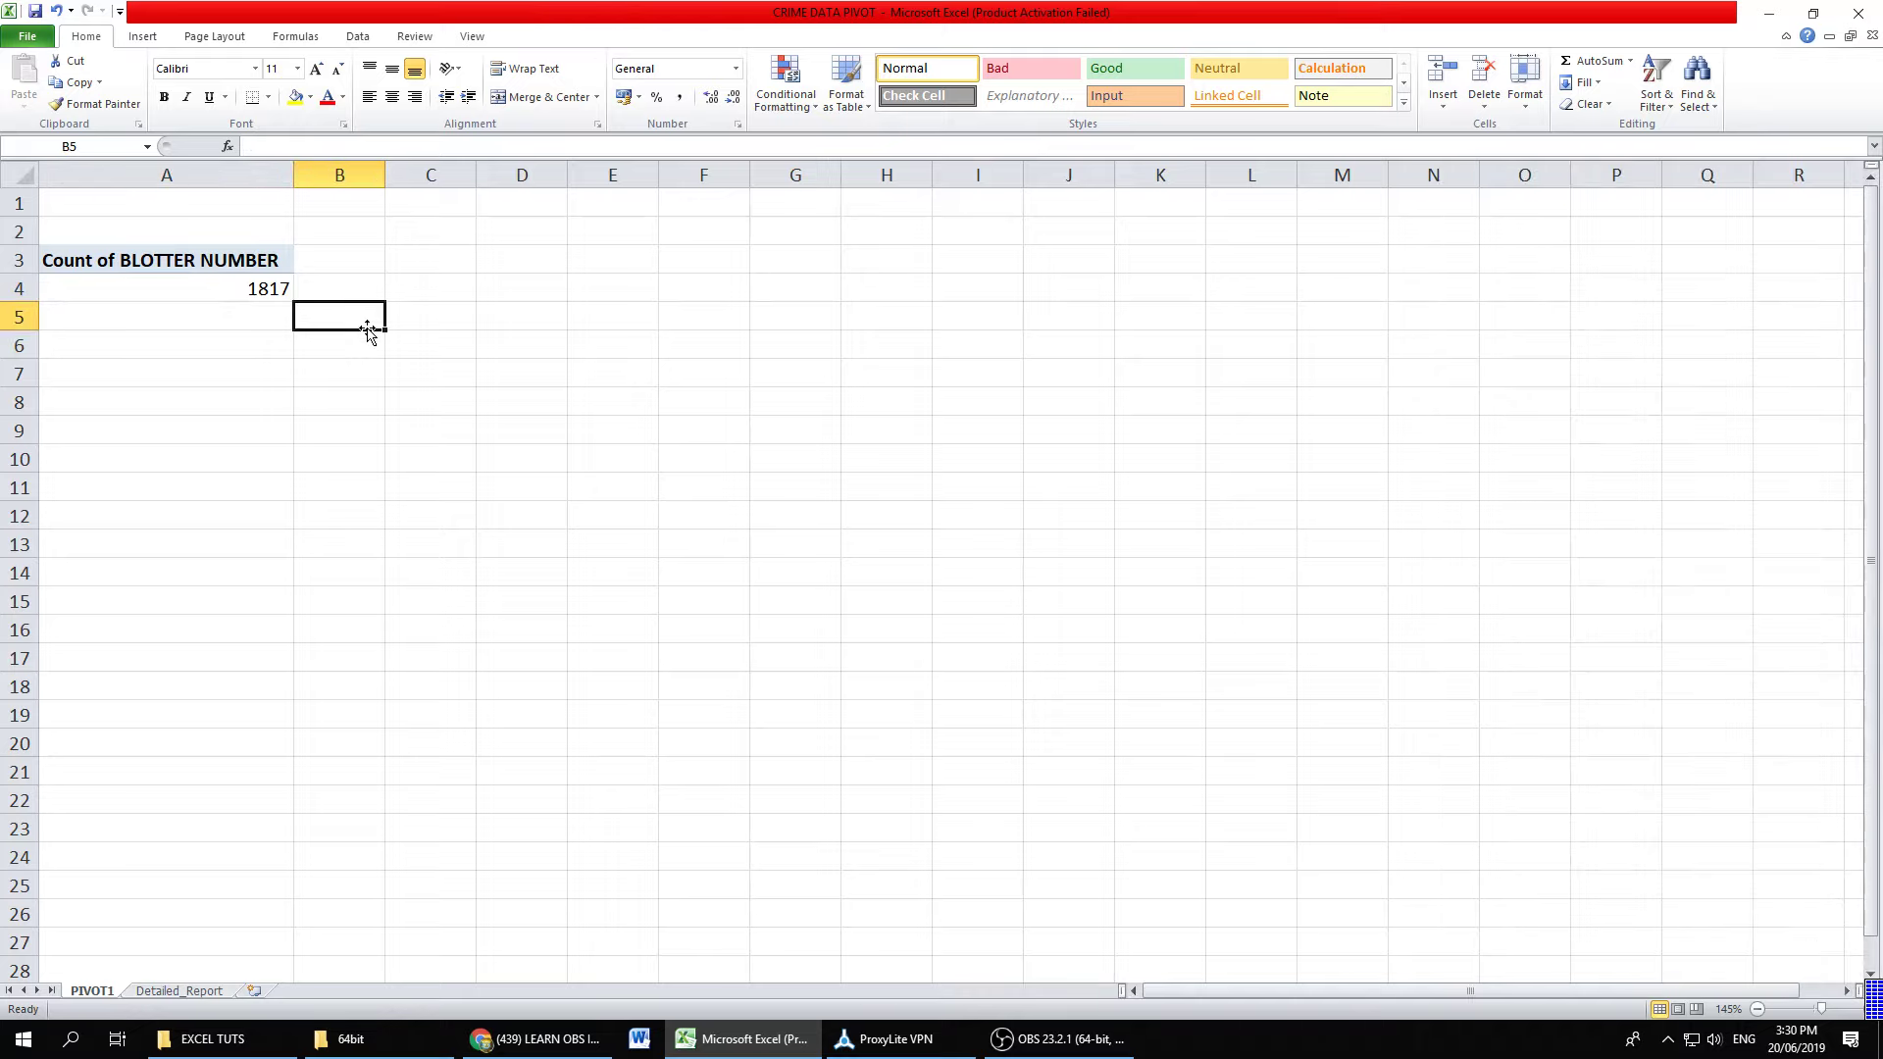
click(1219, 381)
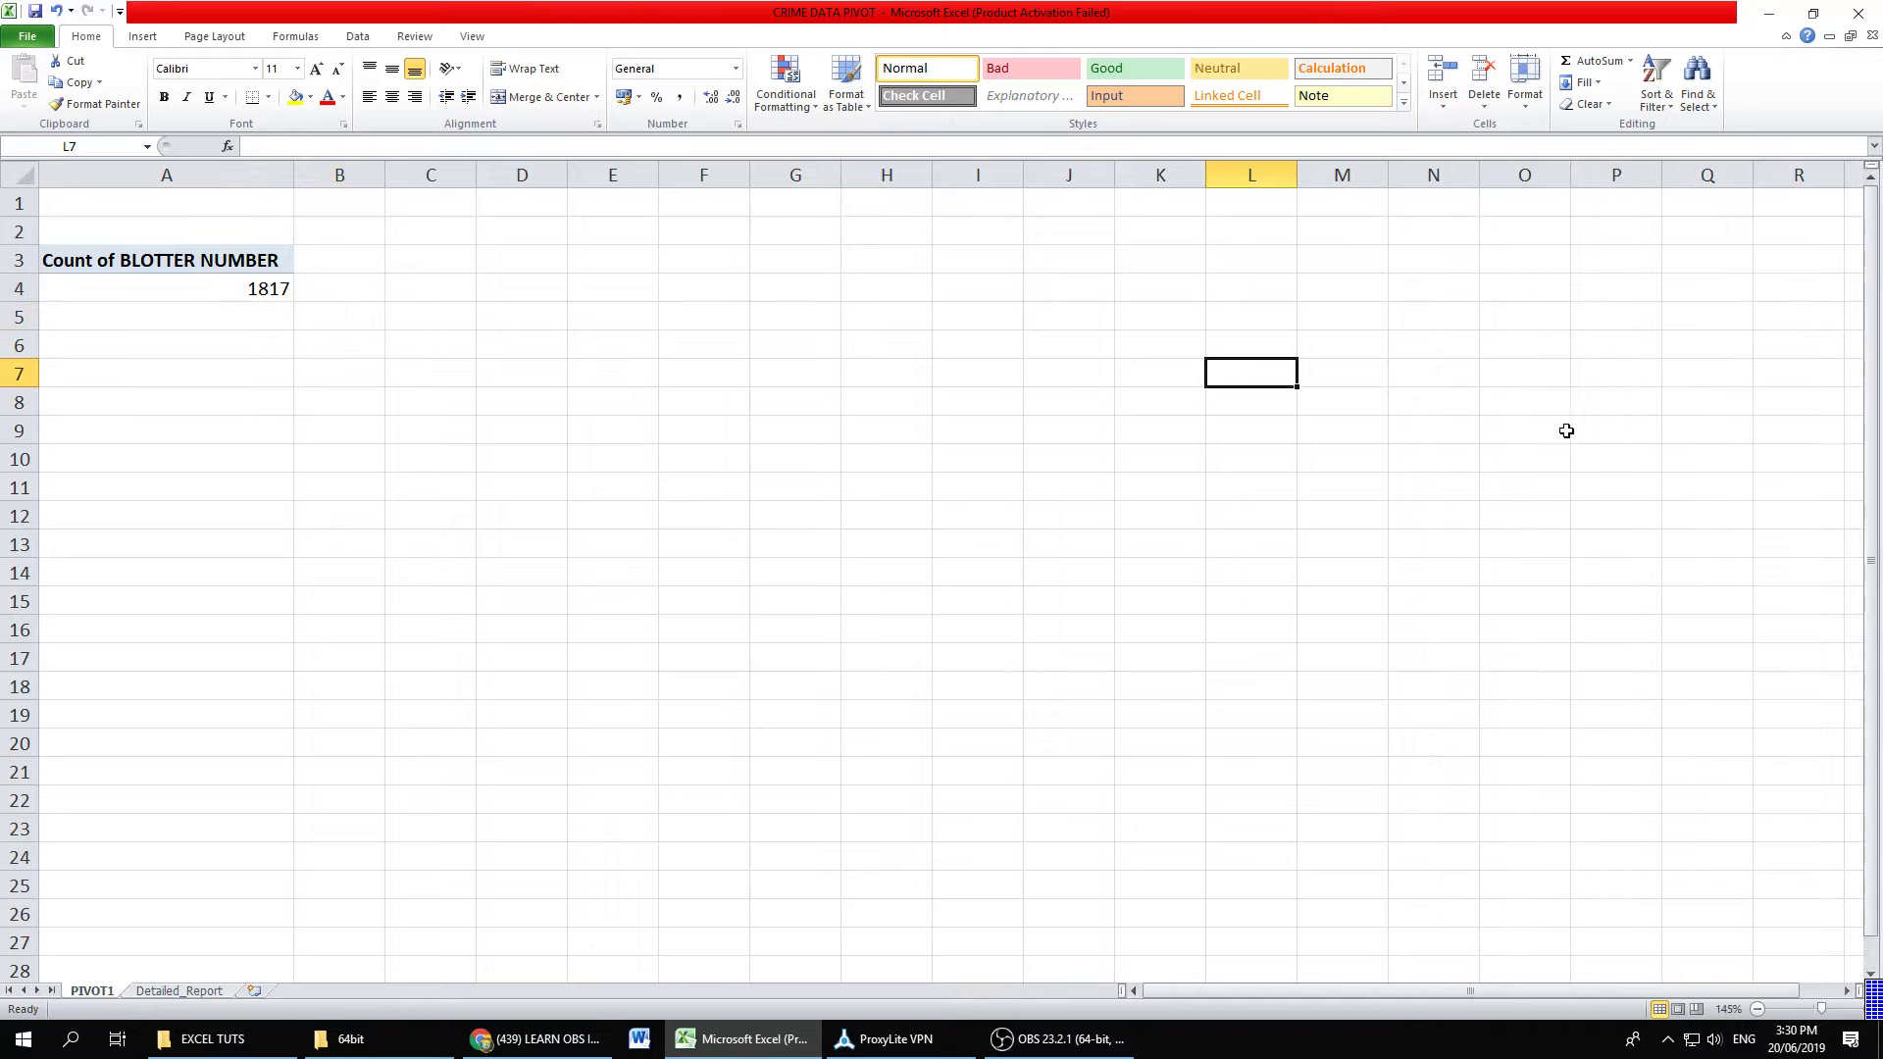
click(234, 286)
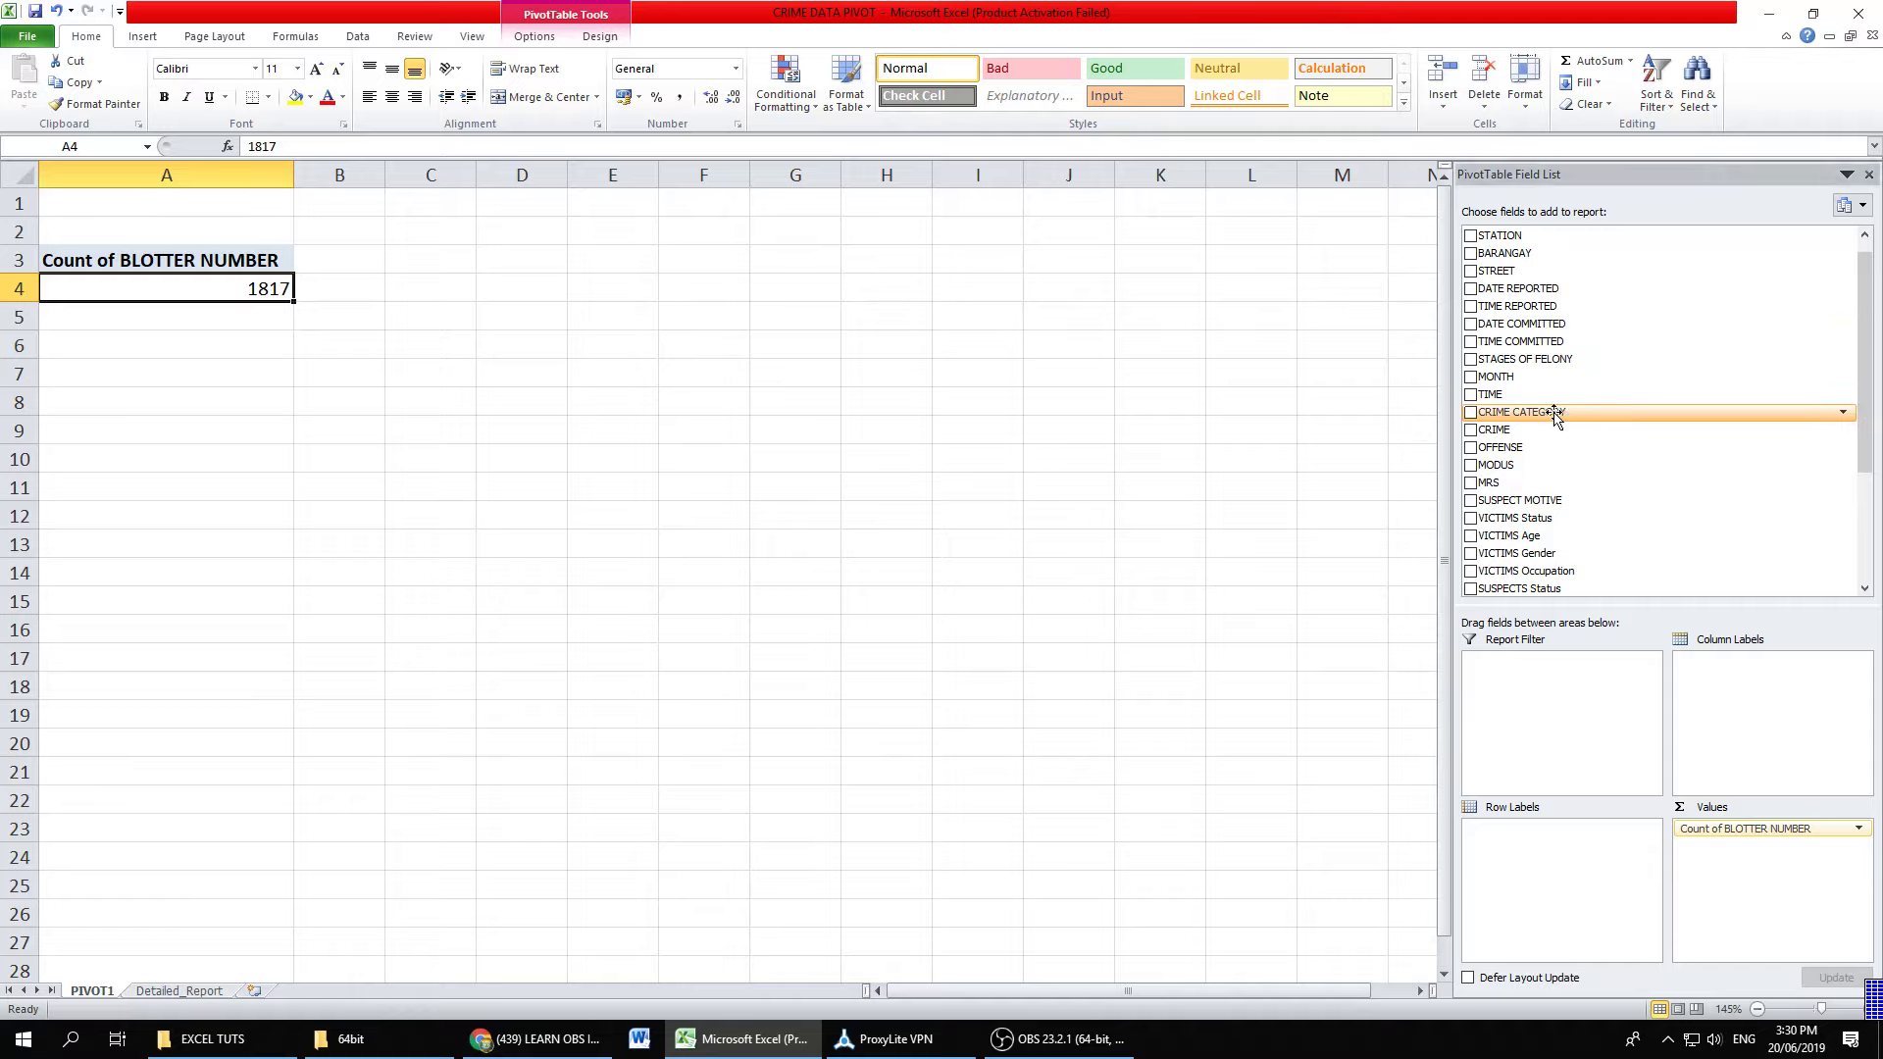
Step: Add CRIME CATEGORY as a report filter, preview each category, then reset it to (All)
drag(1561, 413, 1552, 684)
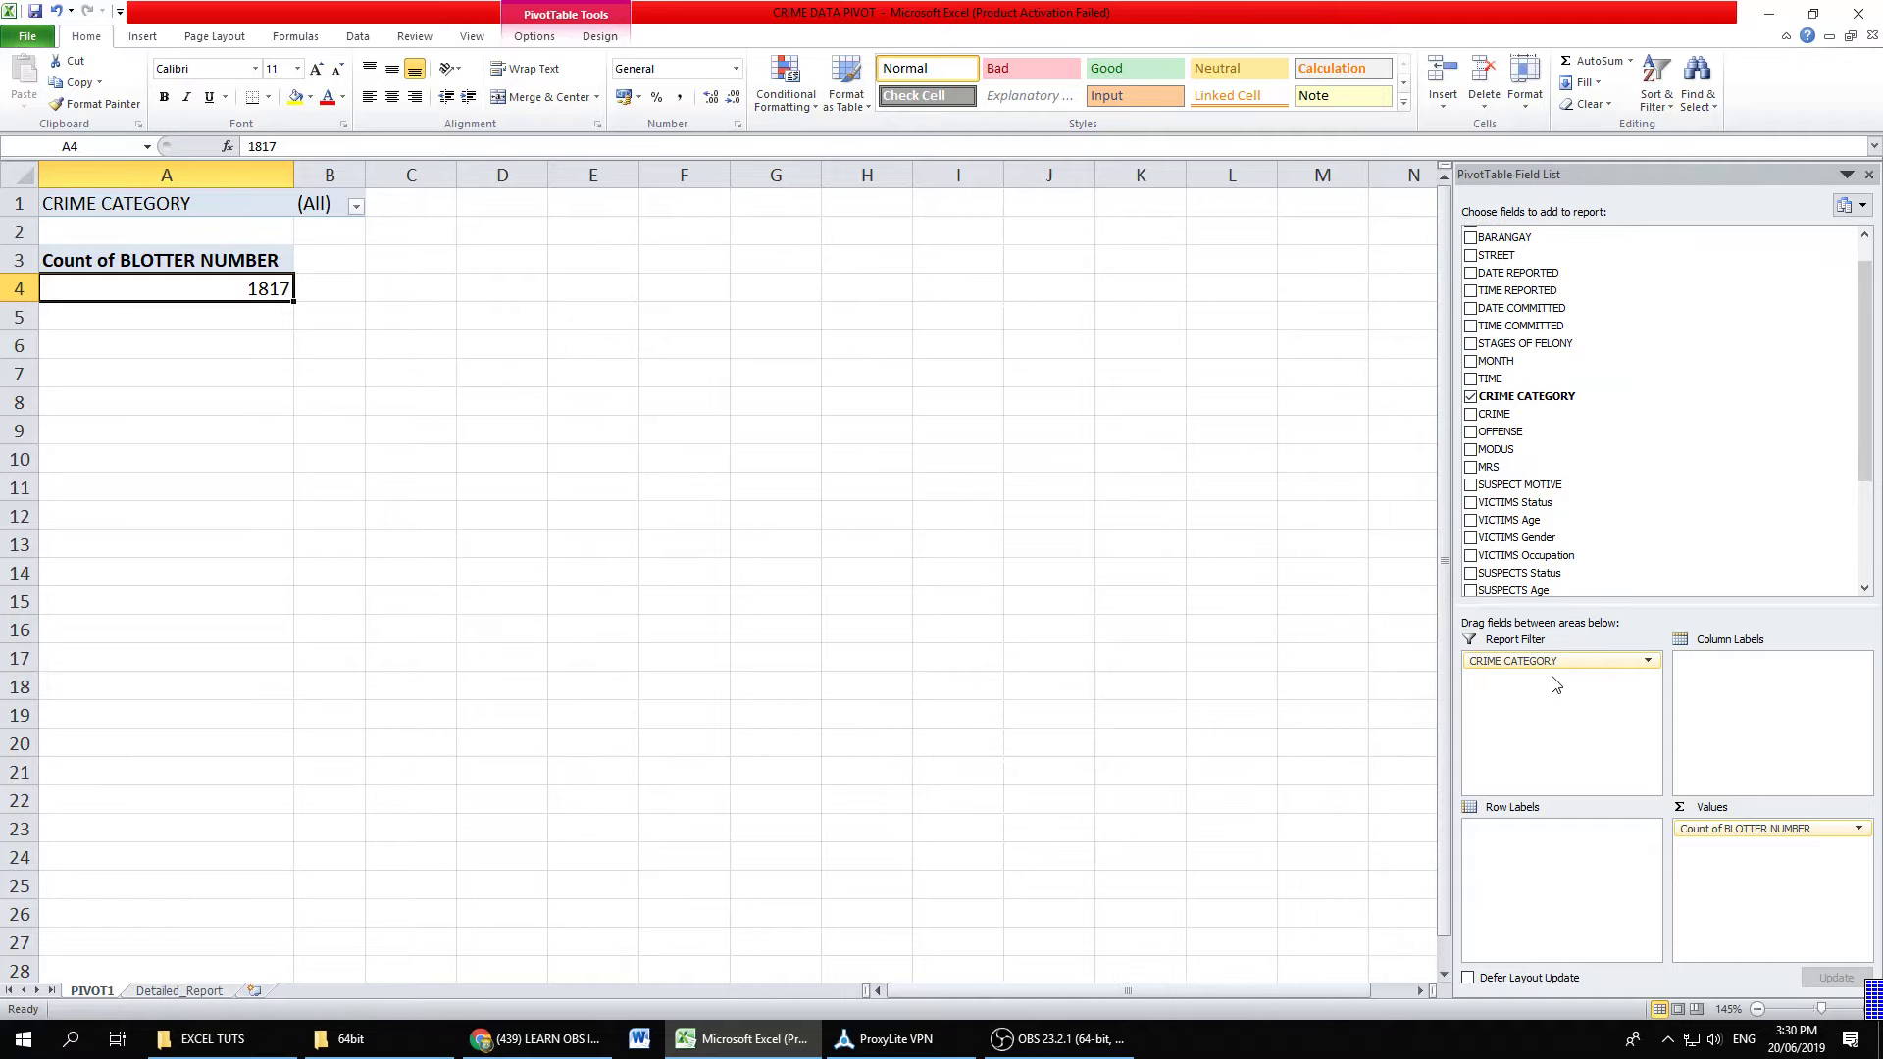
click(357, 206)
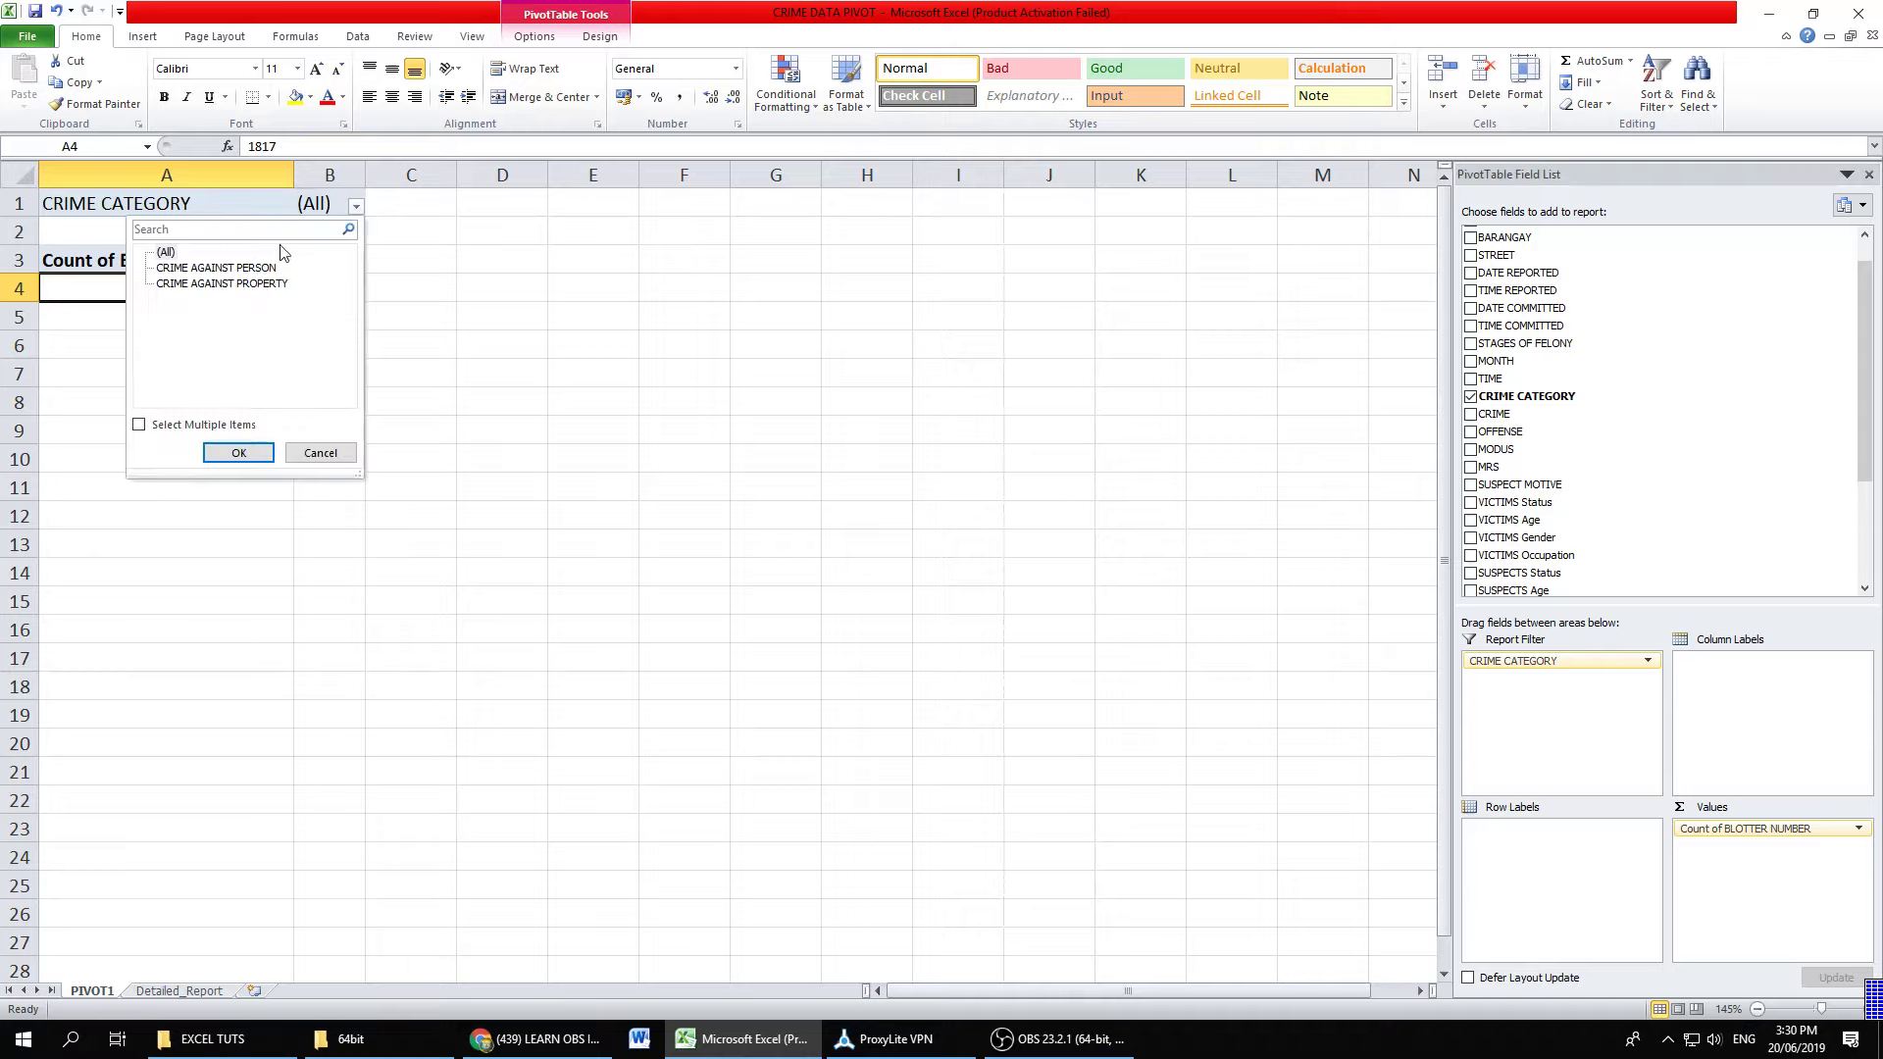
click(260, 271)
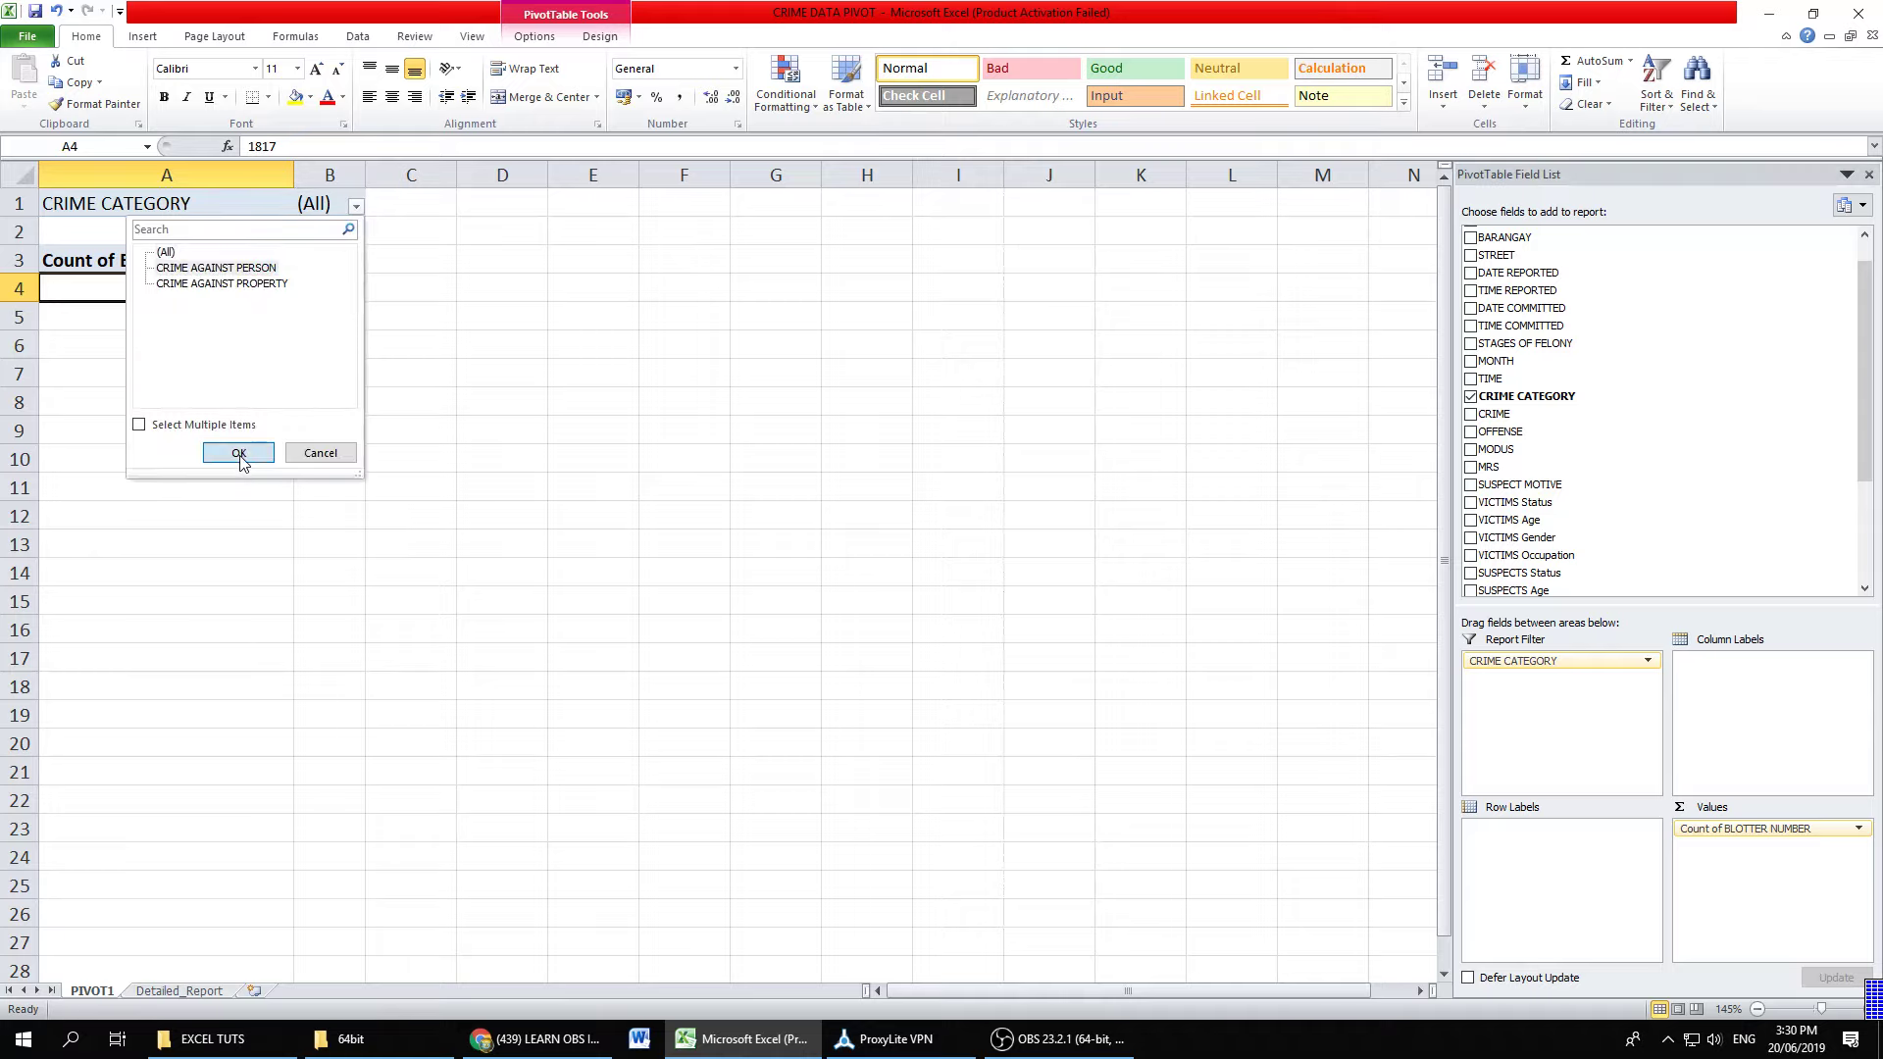
click(238, 453)
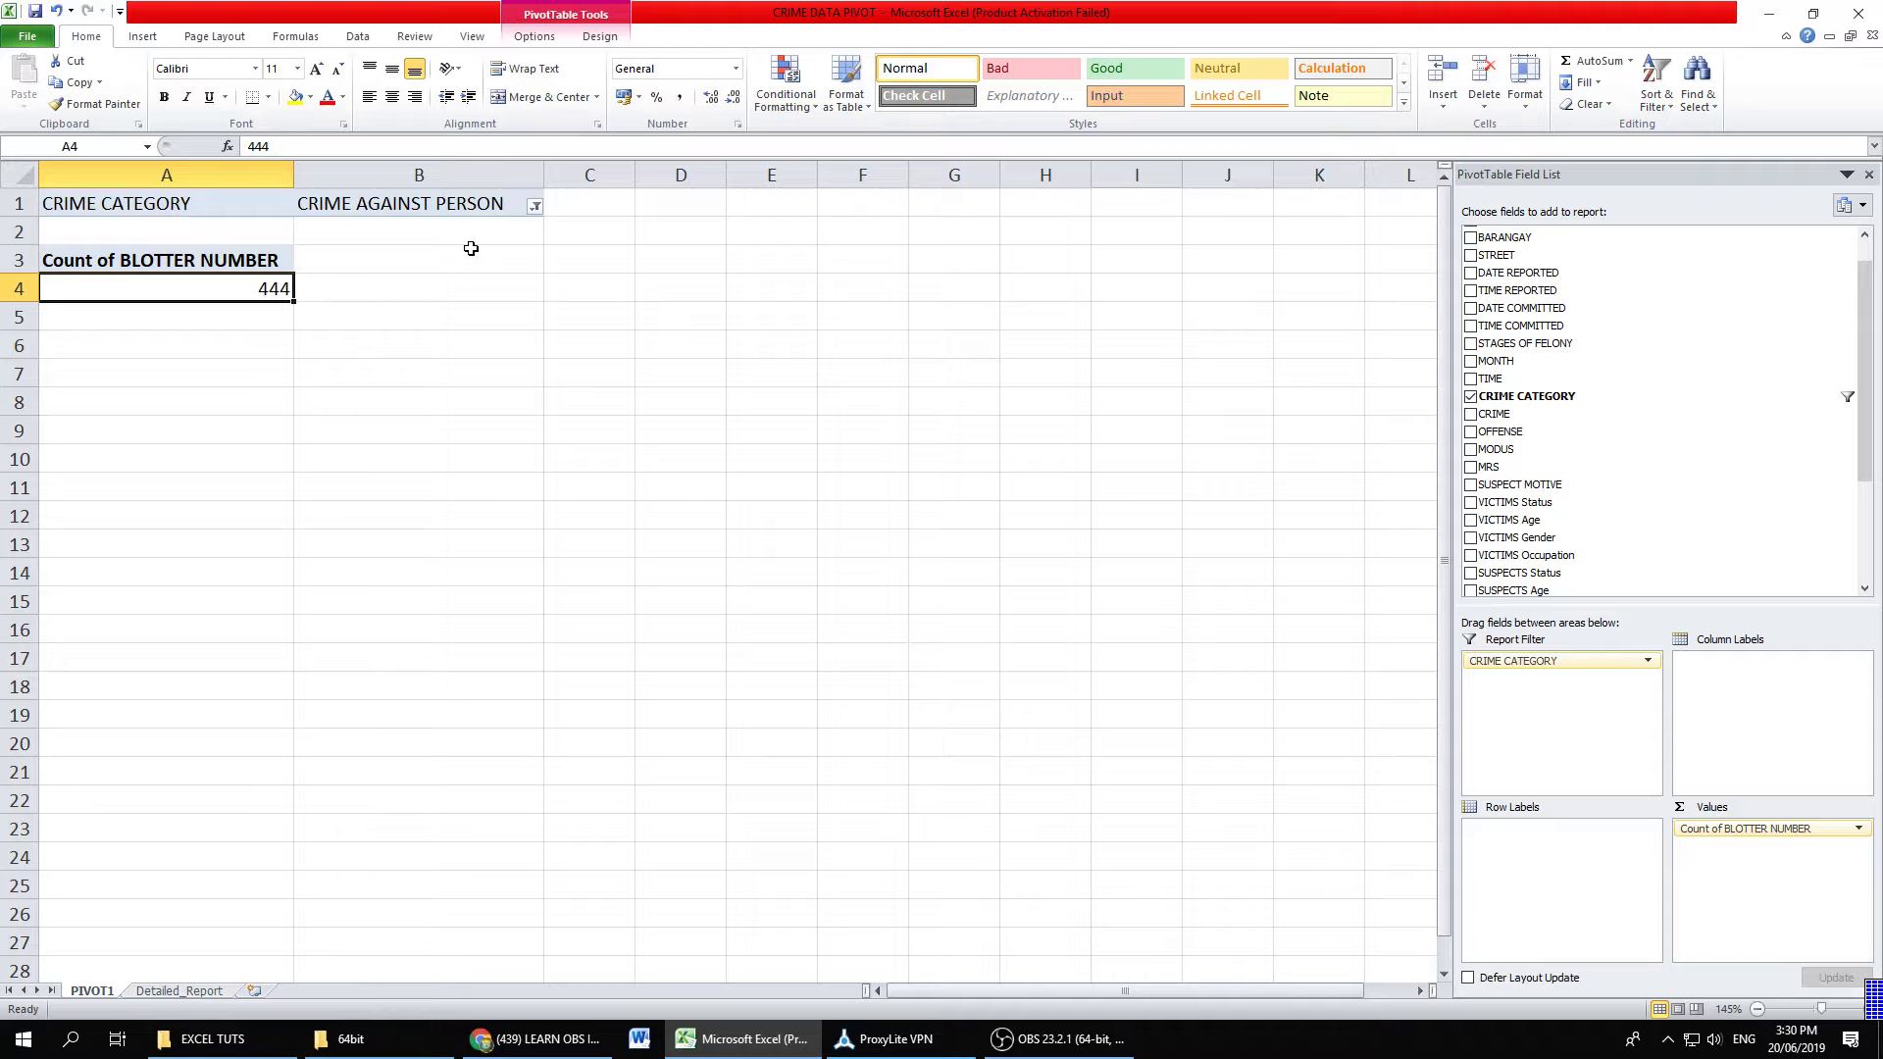
click(536, 207)
click(417, 284)
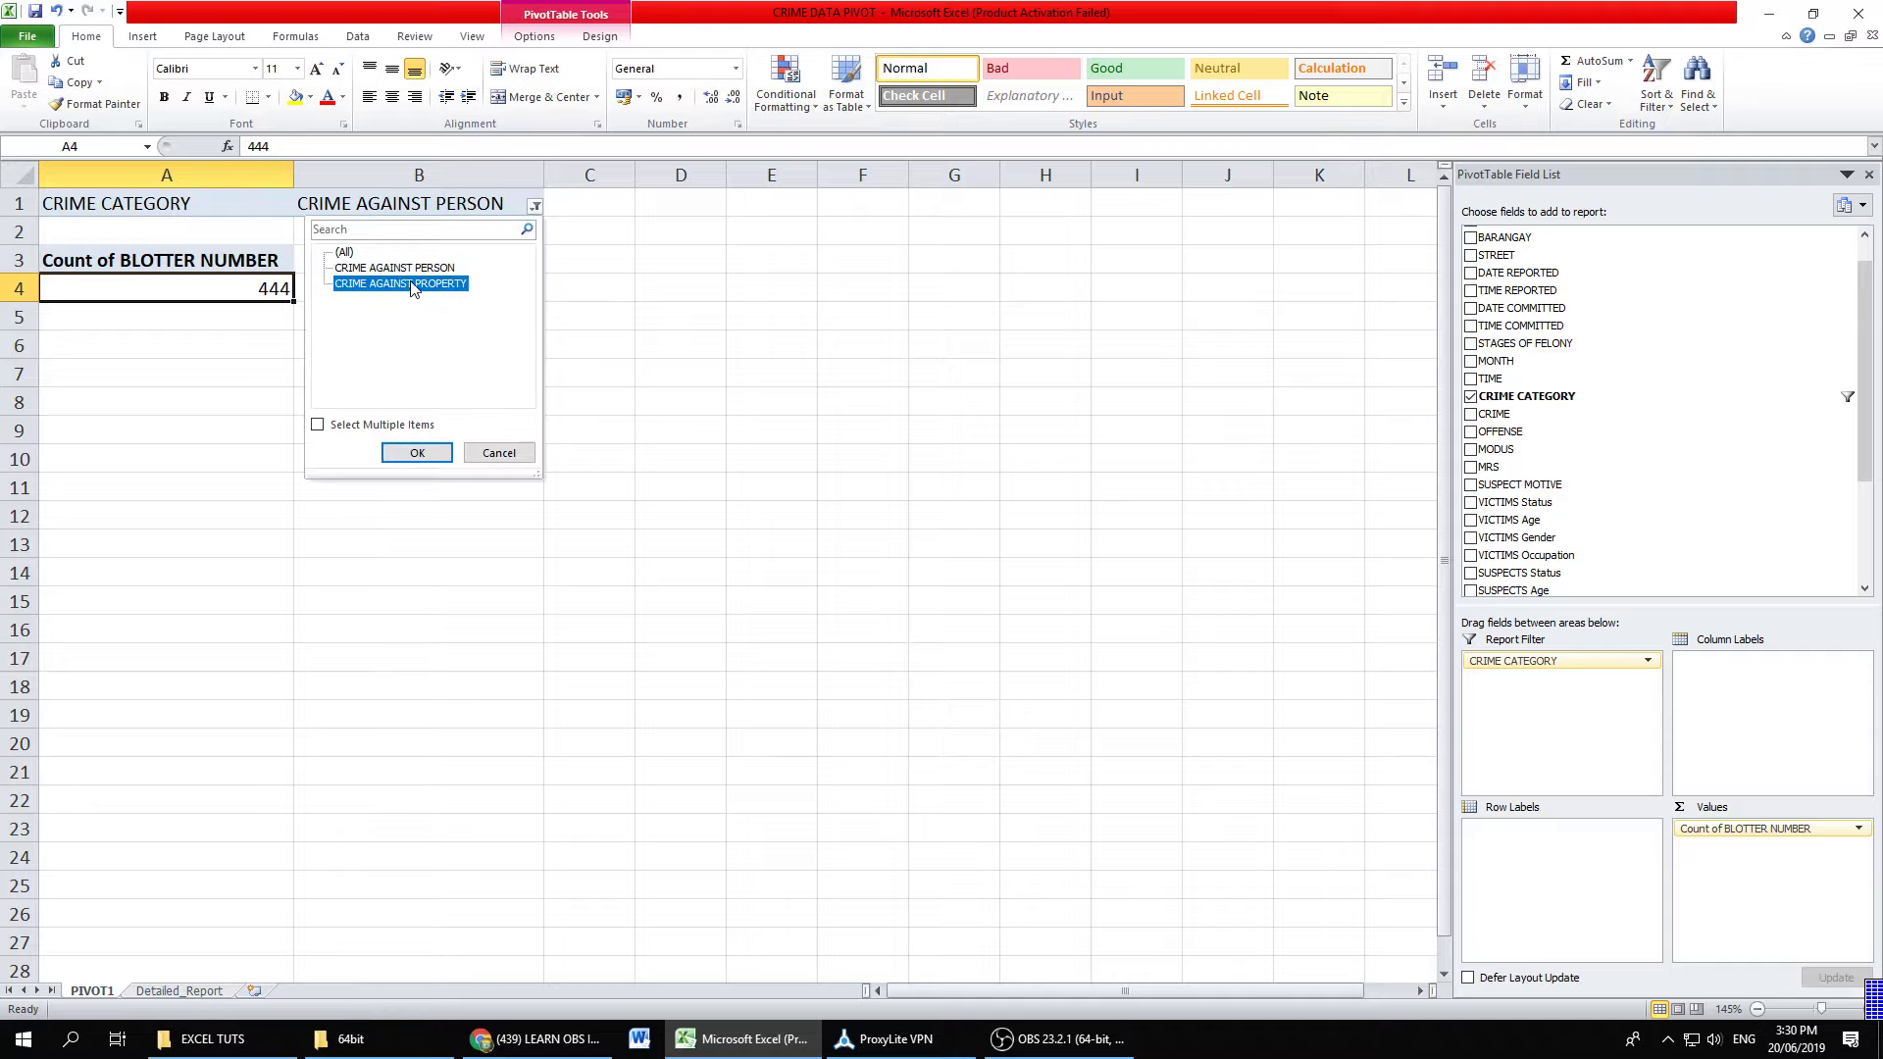
click(416, 452)
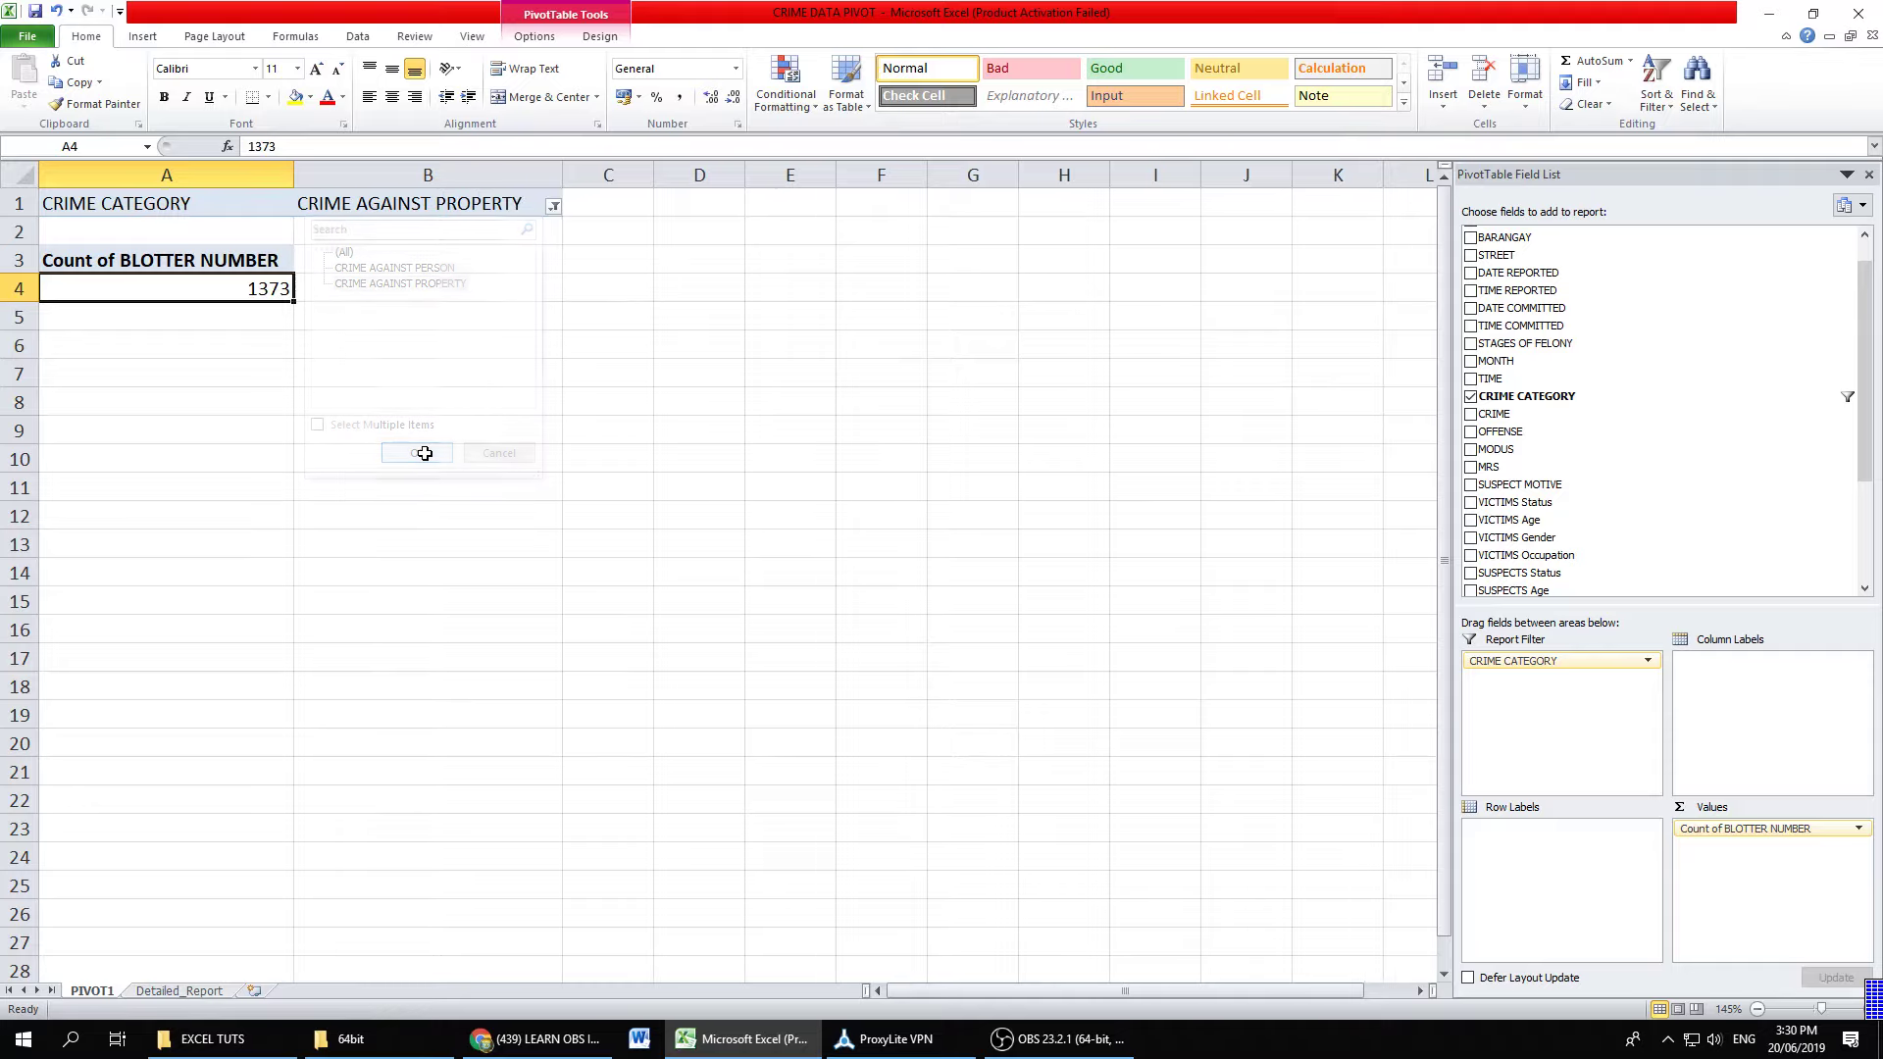
click(554, 206)
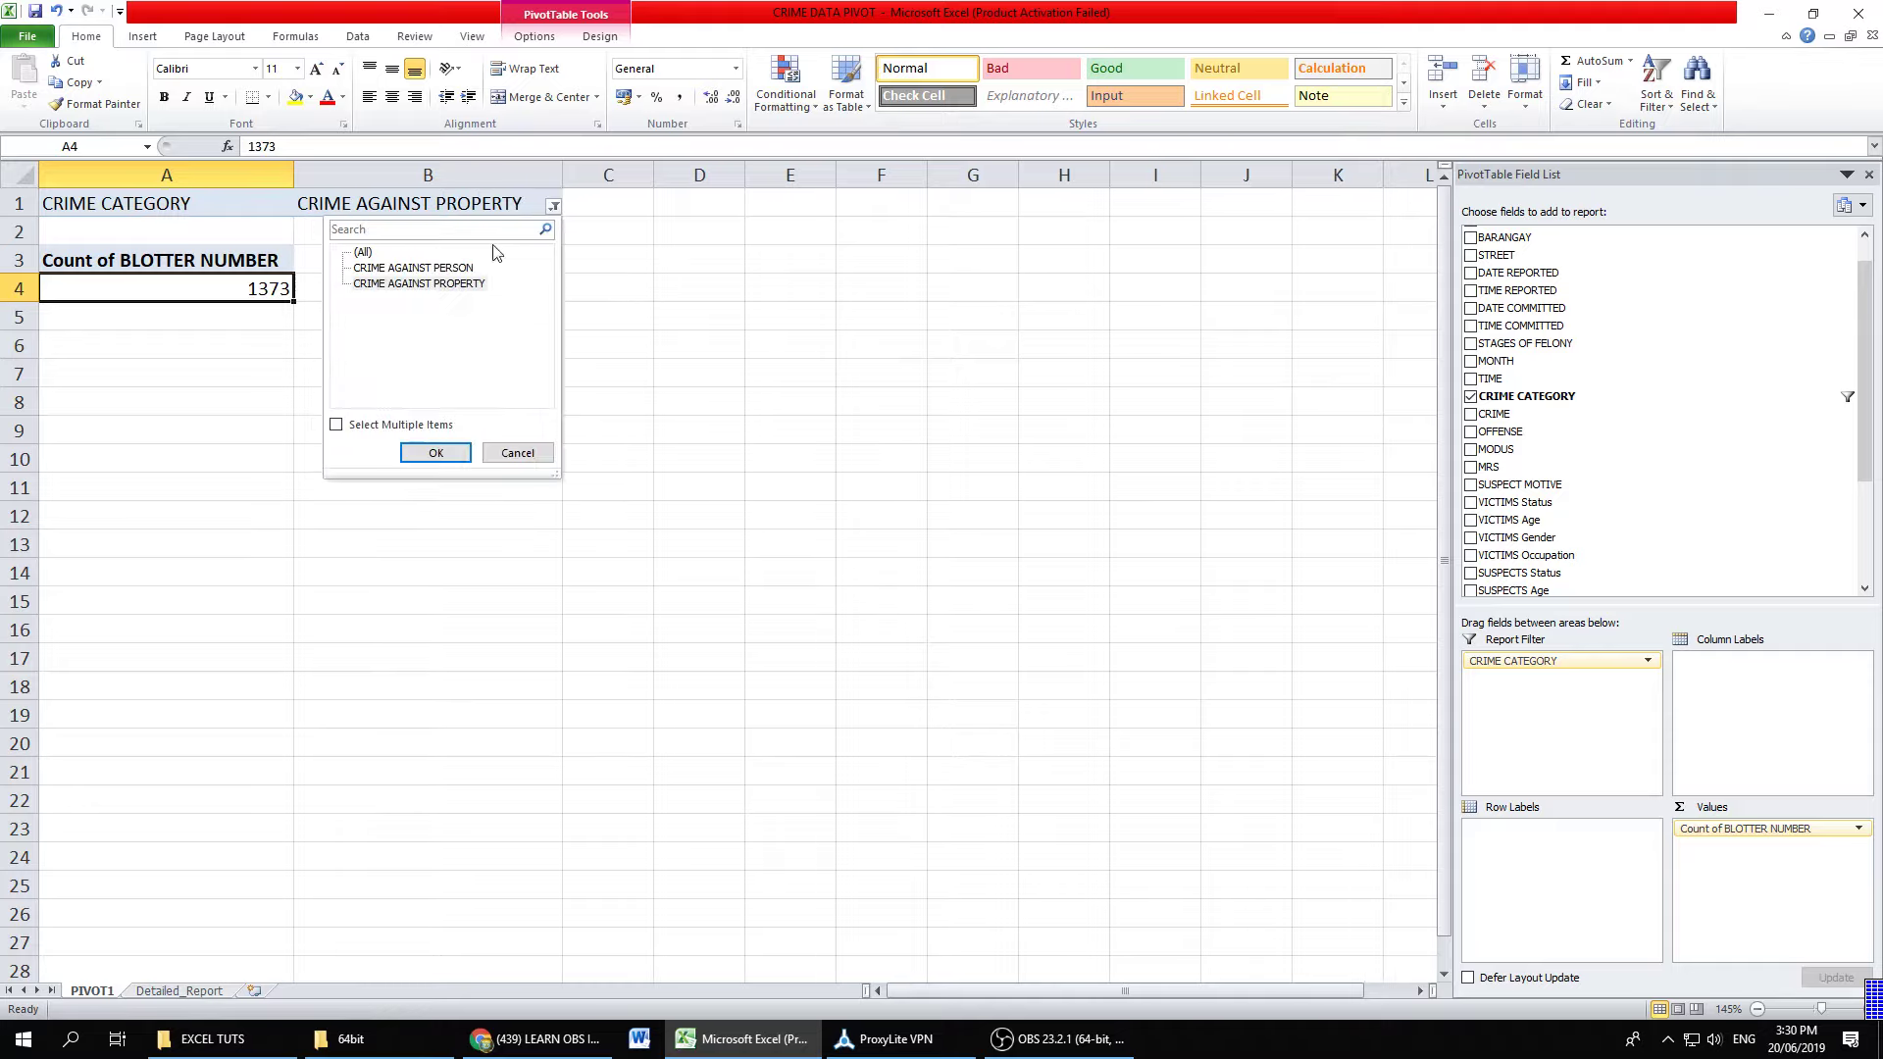
click(435, 452)
click(378, 418)
click(248, 284)
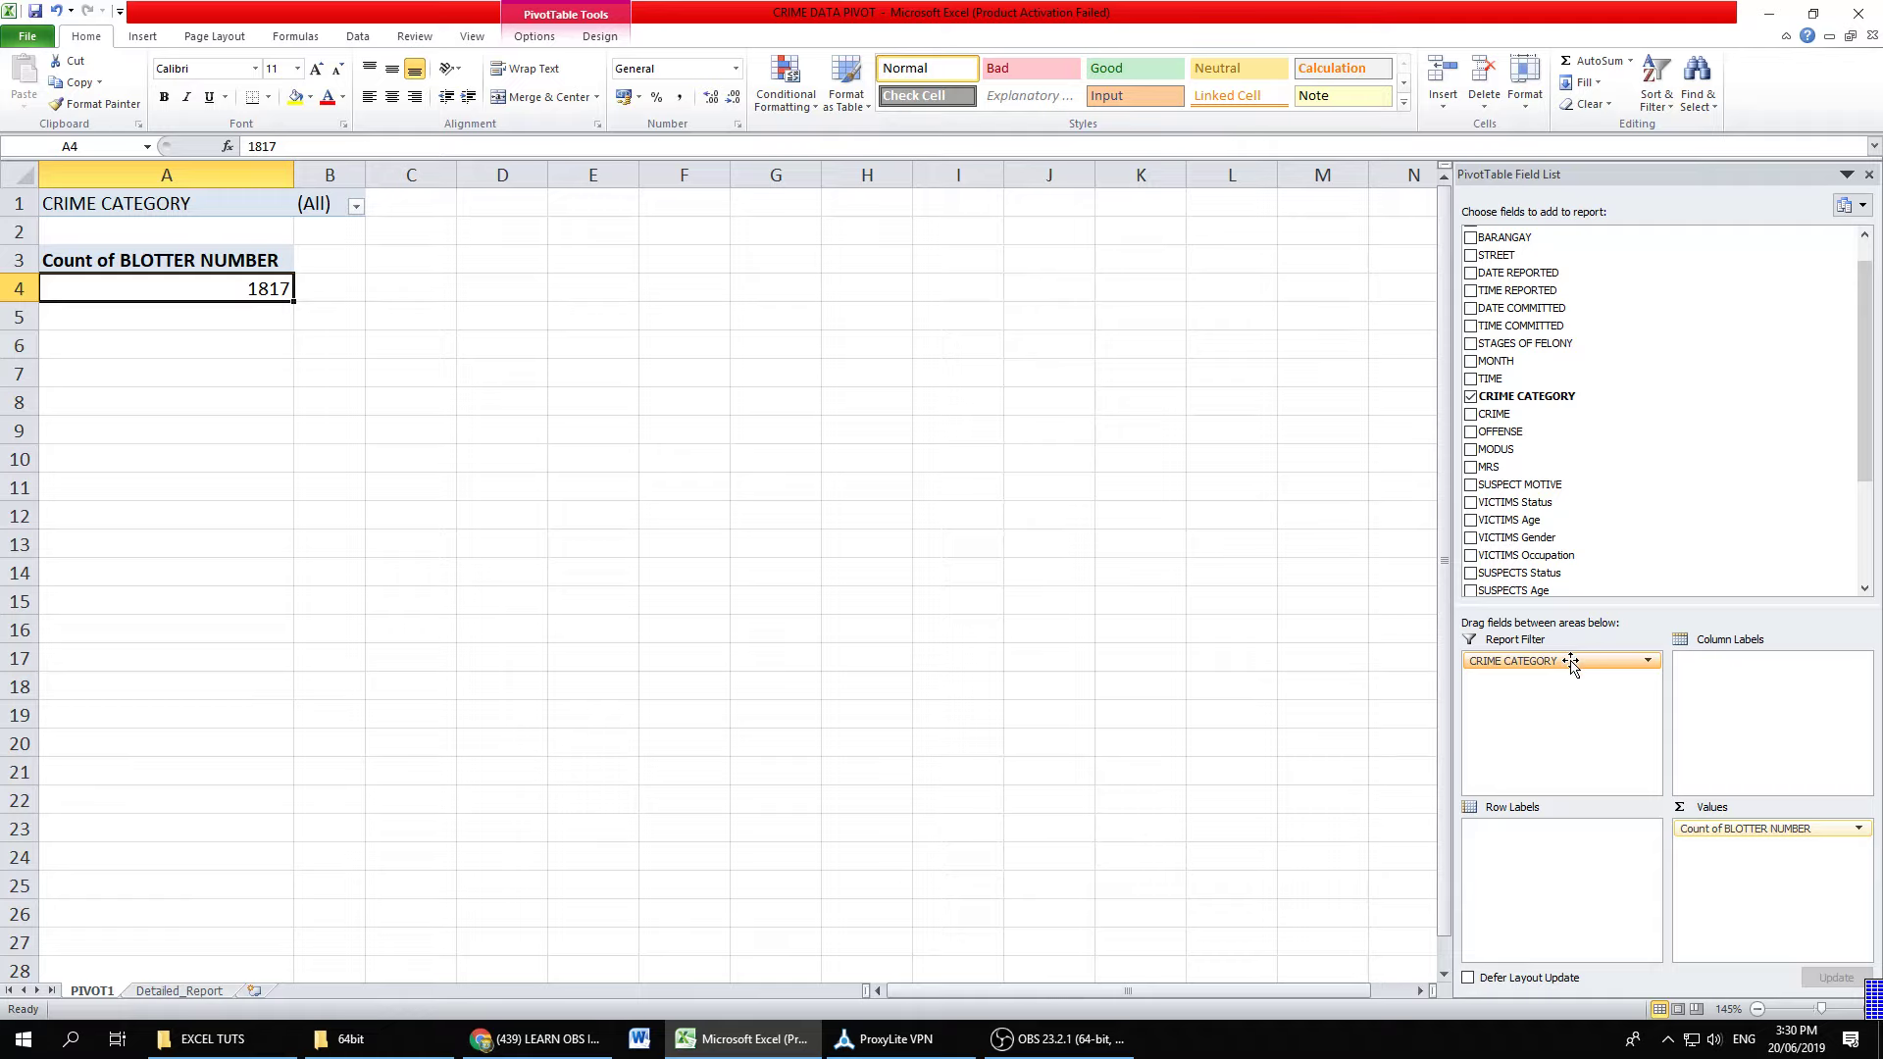
Step: Move CRIME CATEGORY to Row Labels, showing 444 person, 1373 property and 1817 total
drag(1570, 662, 1565, 862)
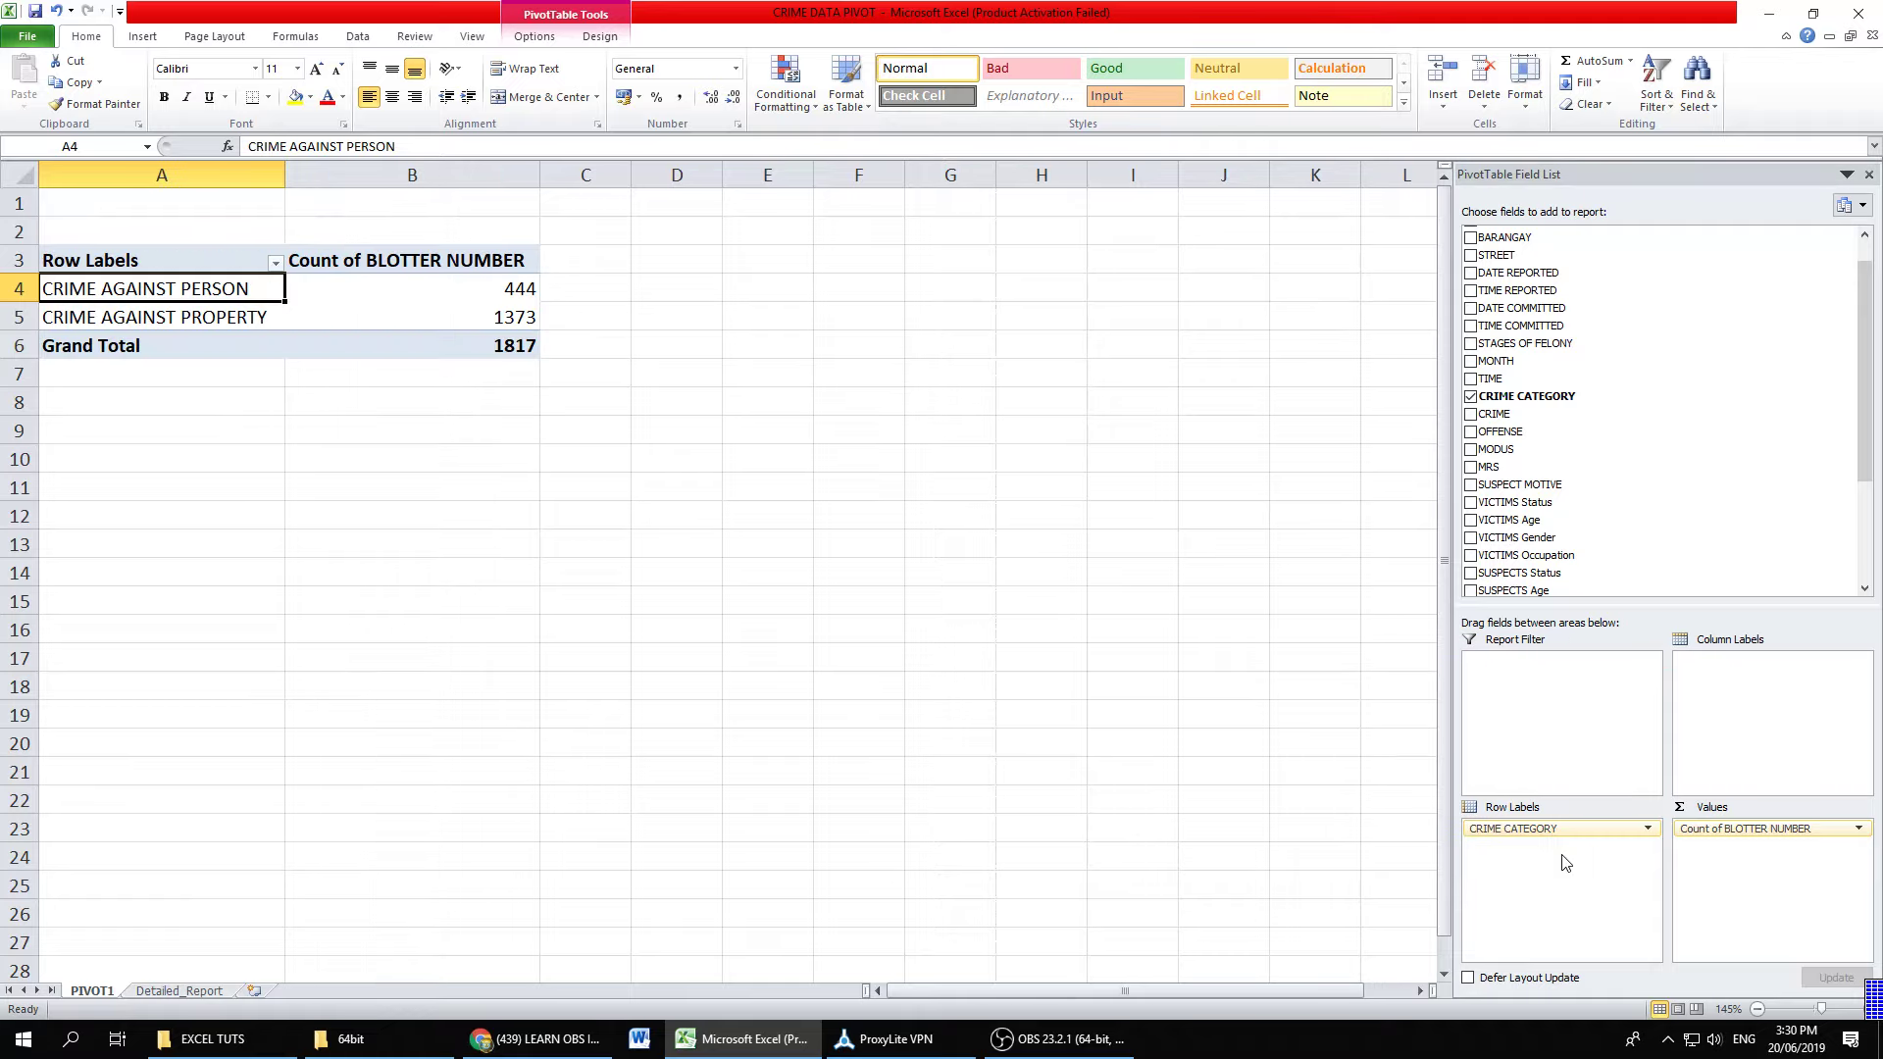
click(22, 287)
click(22, 315)
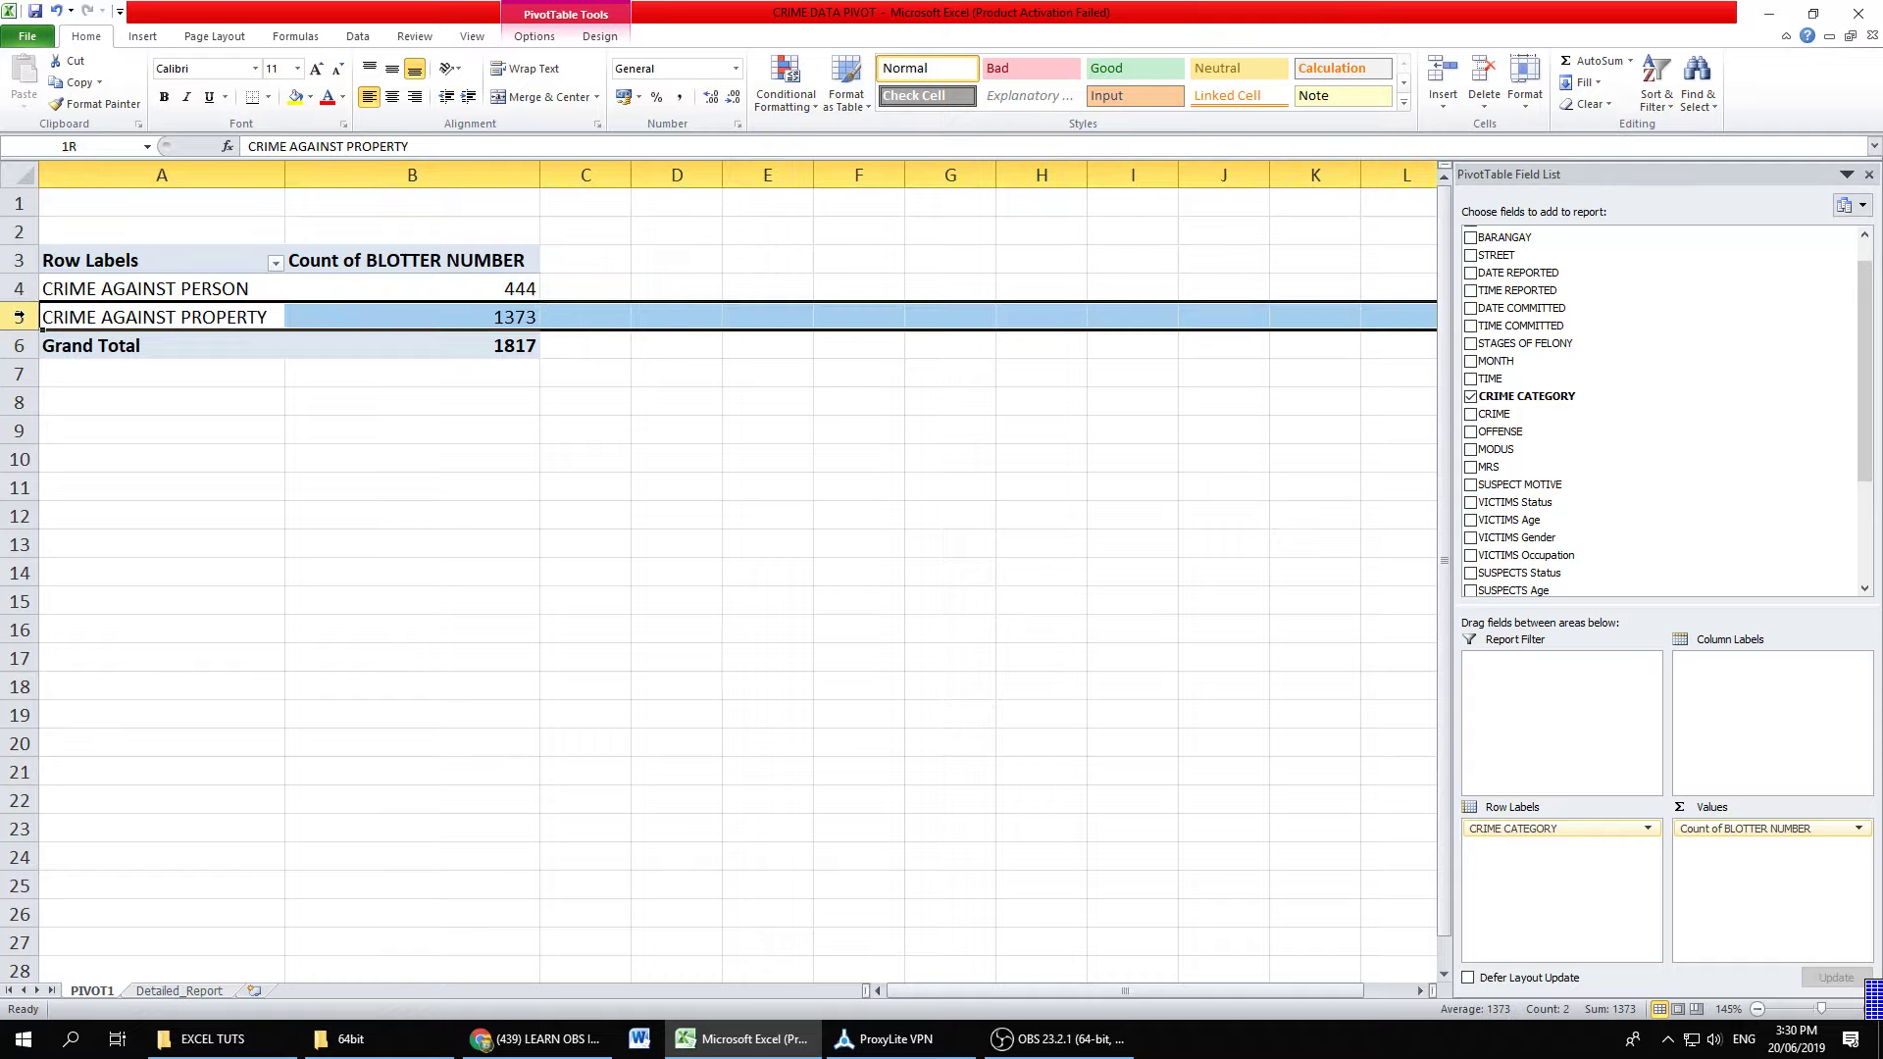
click(368, 482)
click(497, 285)
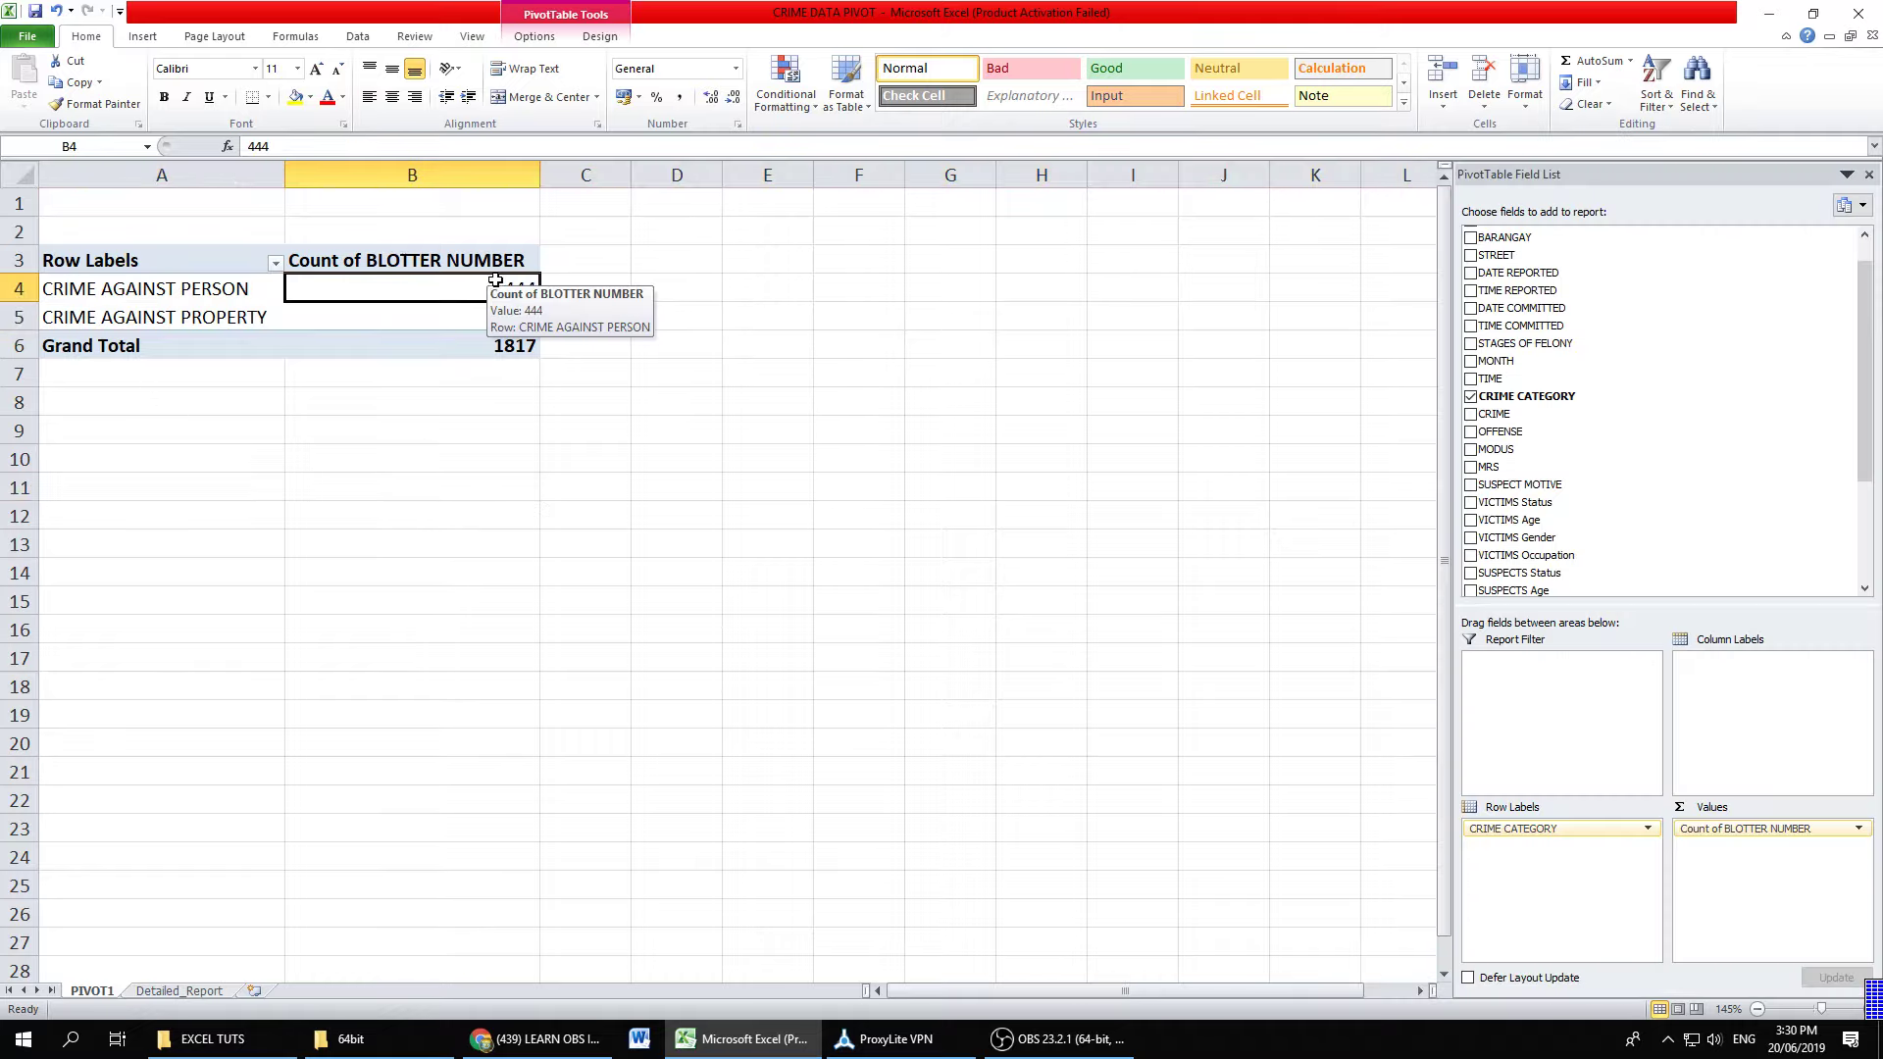
click(427, 316)
click(477, 347)
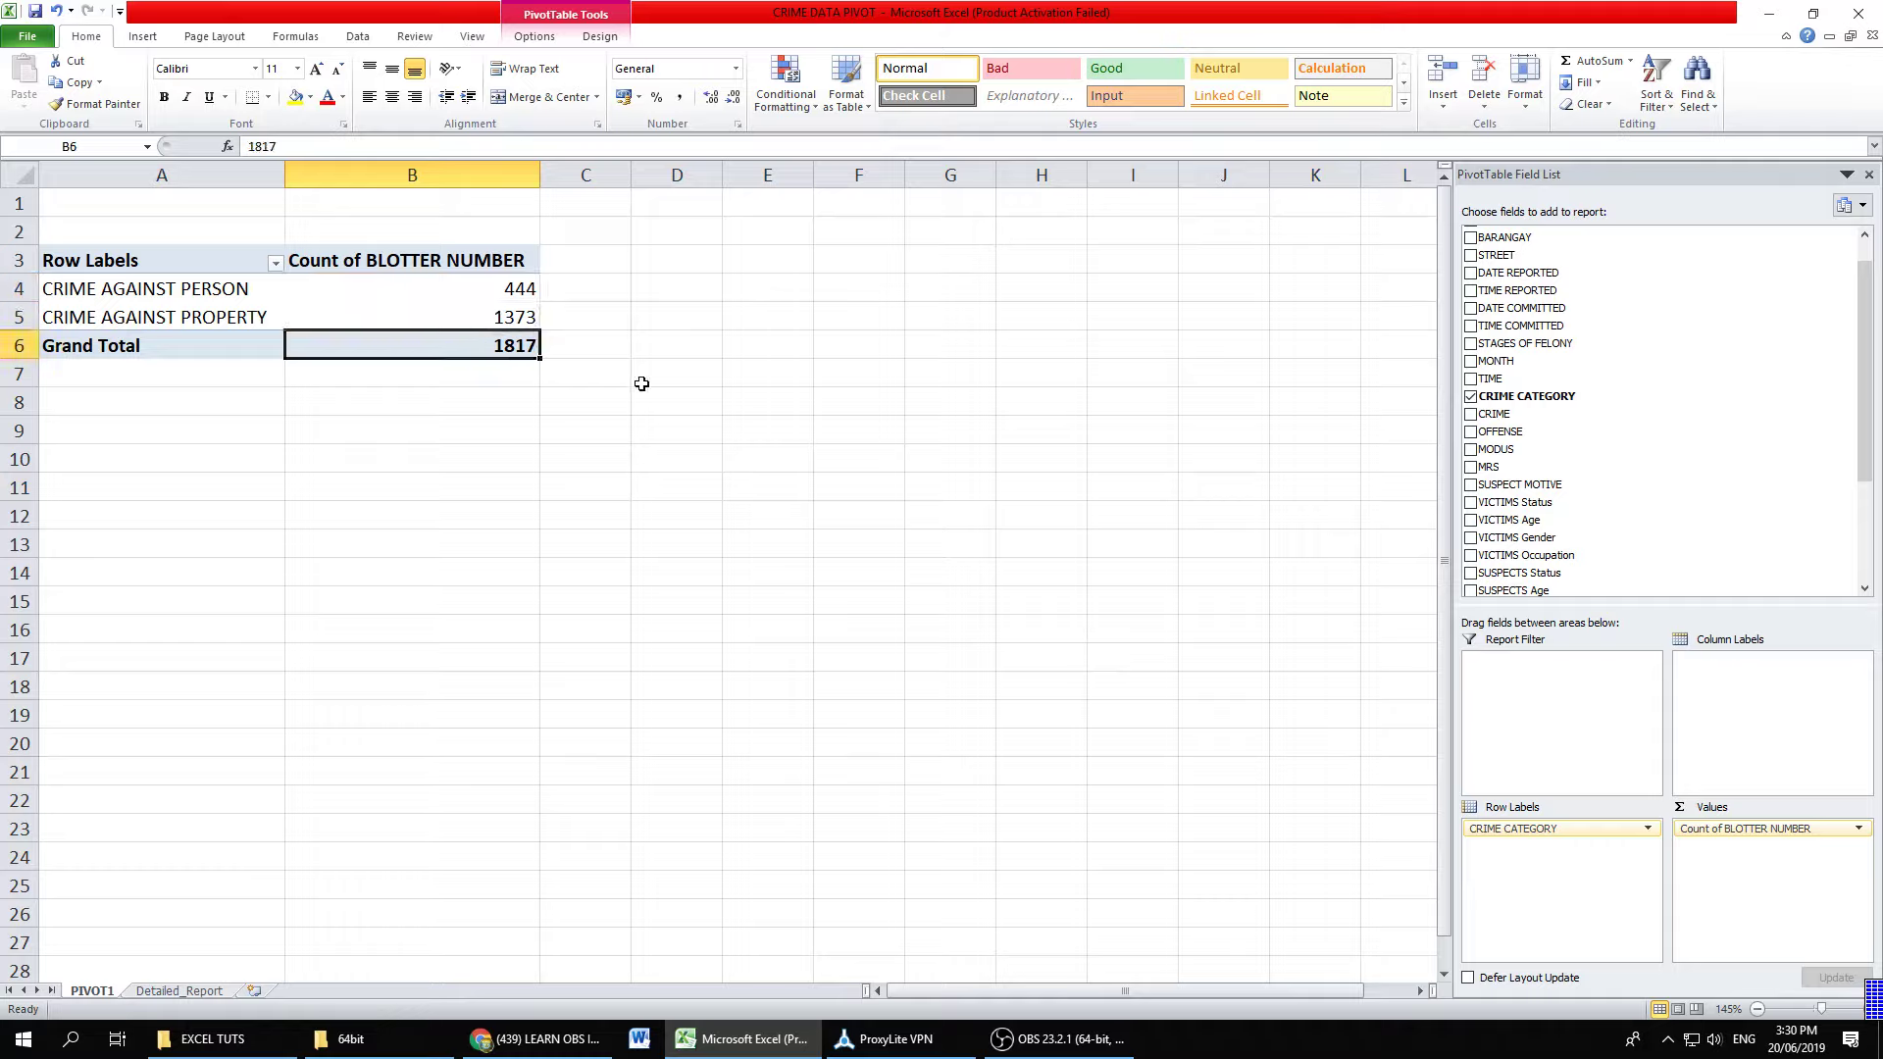
click(690, 399)
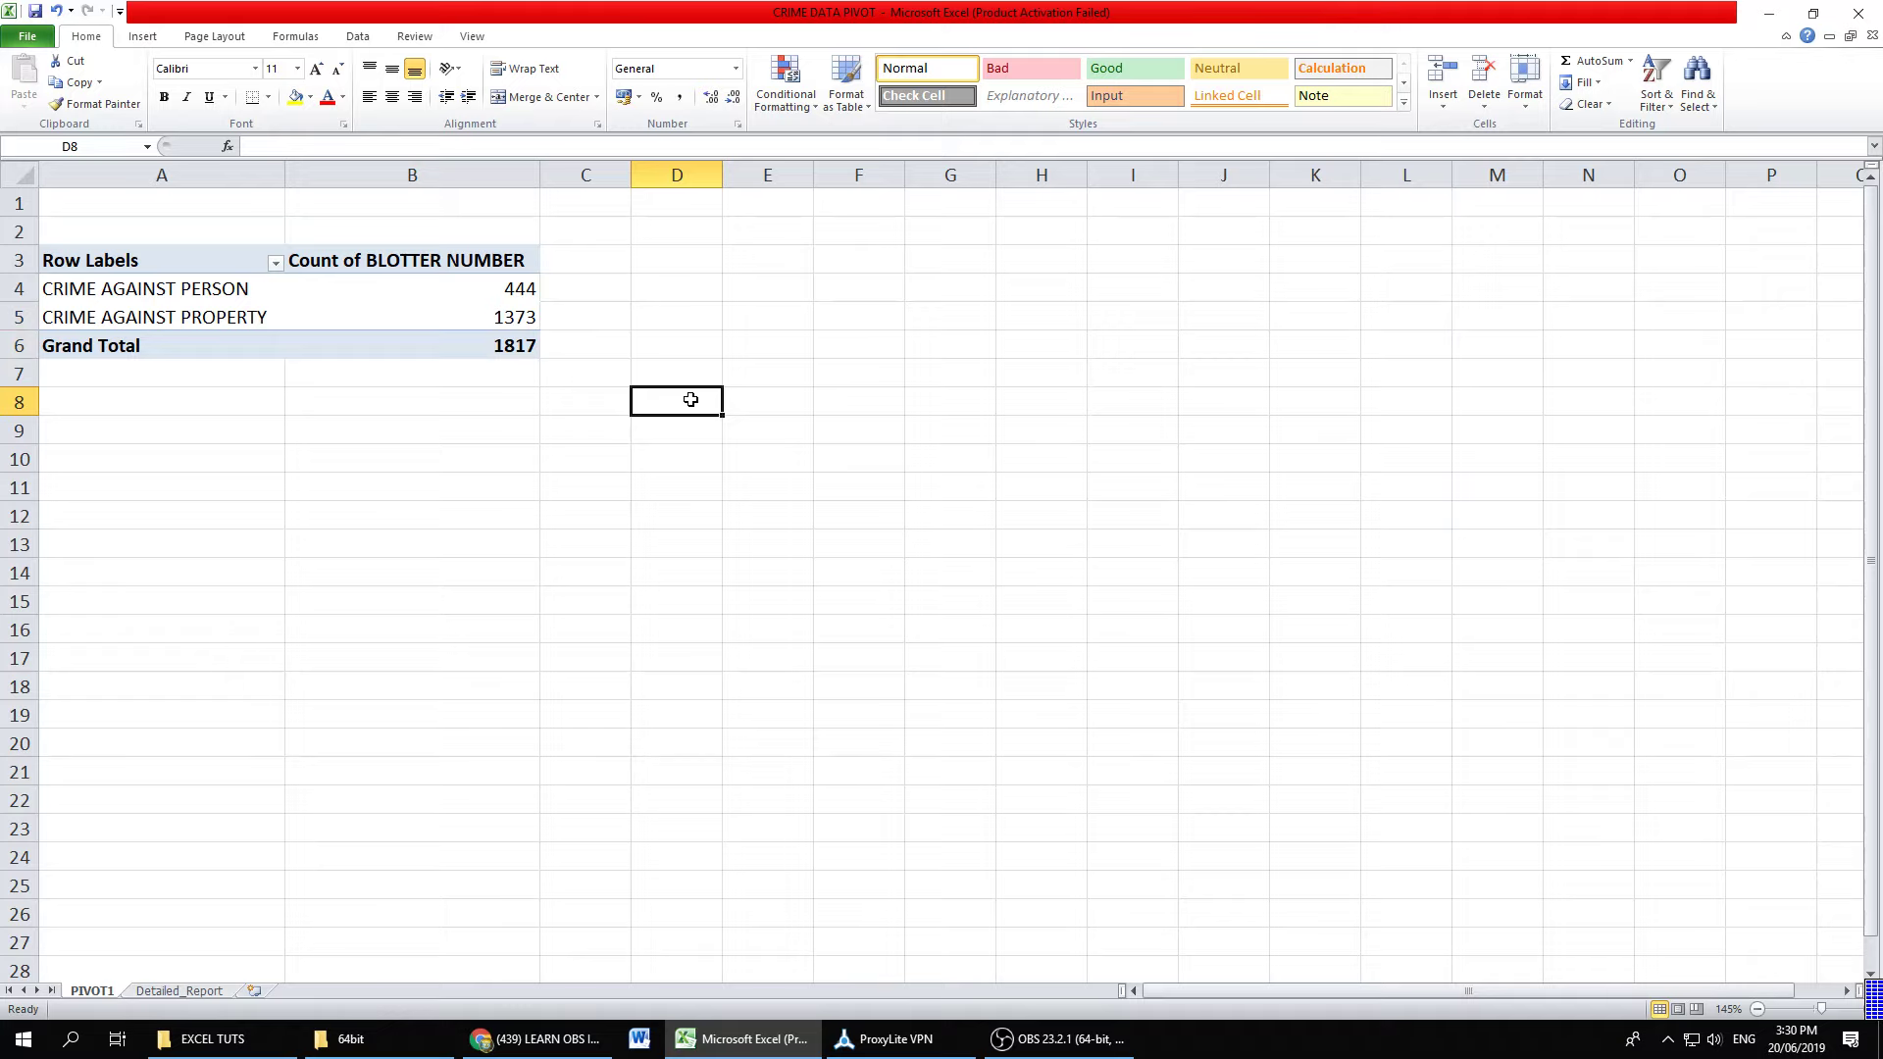
click(116, 290)
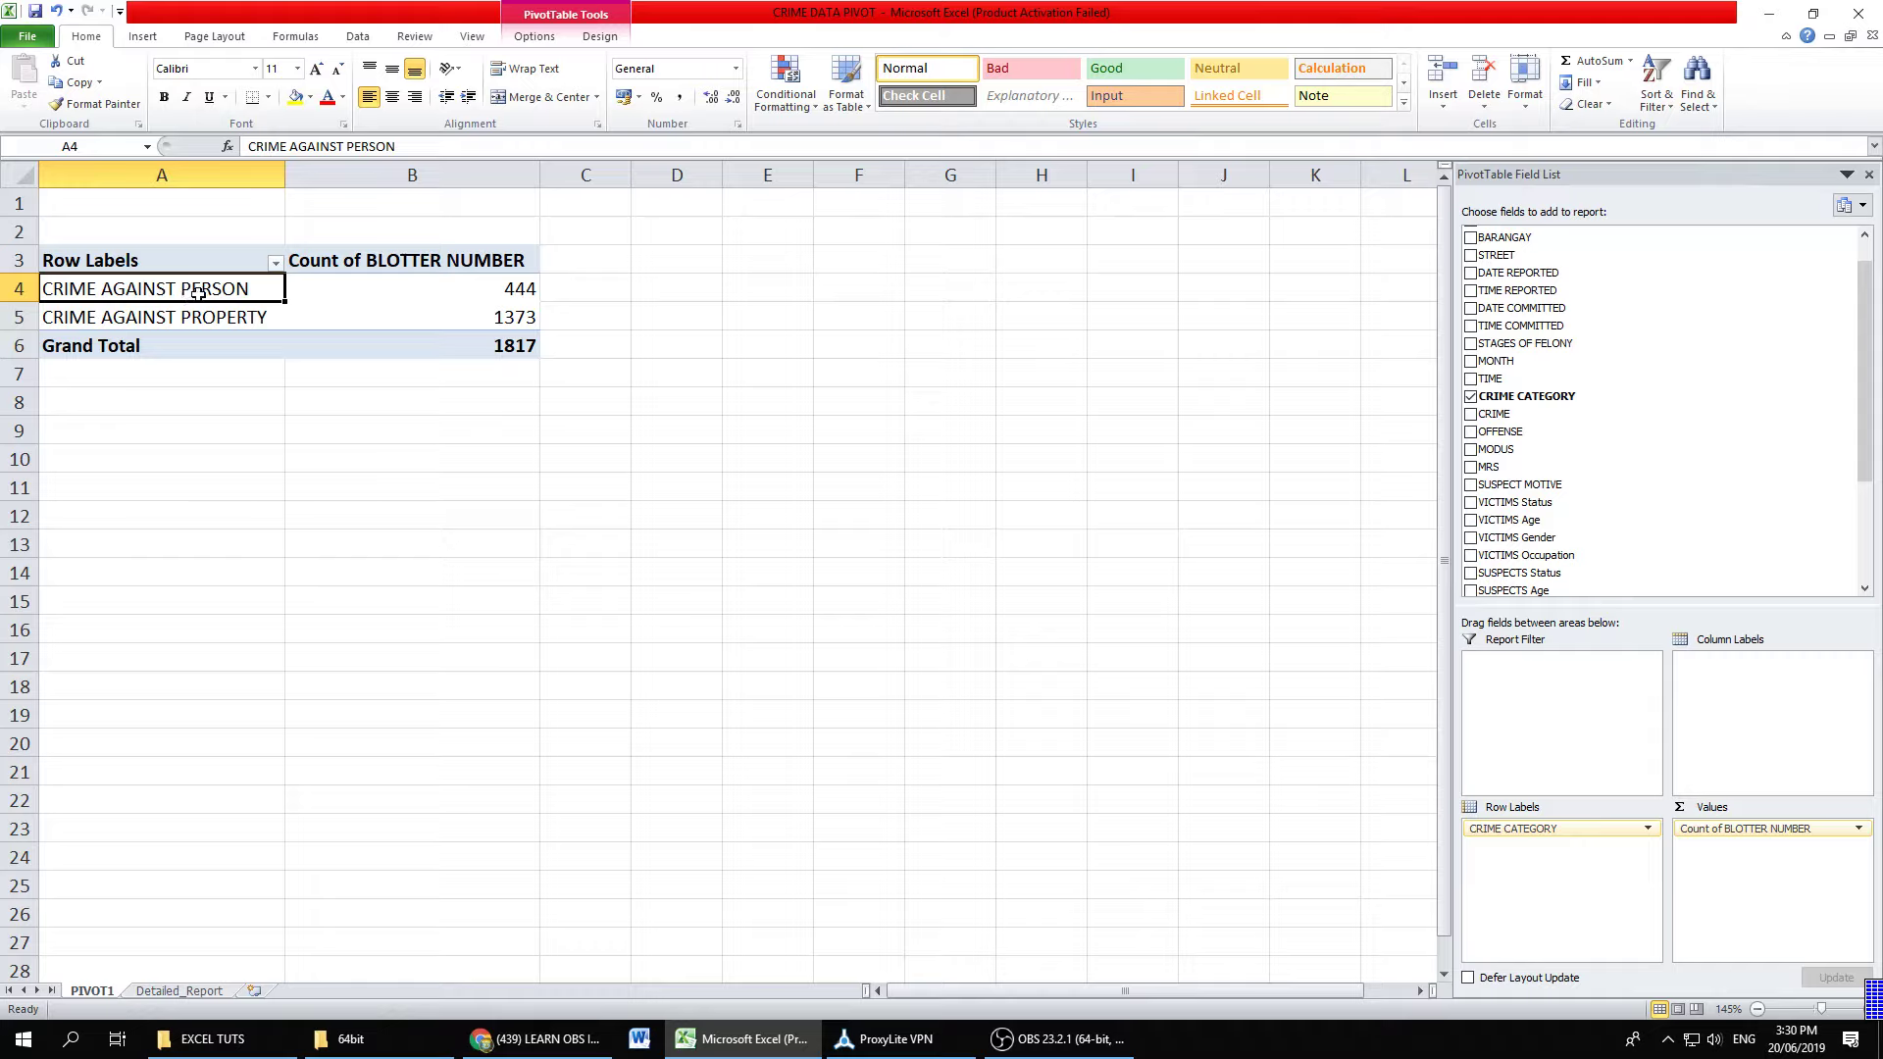
click(339, 457)
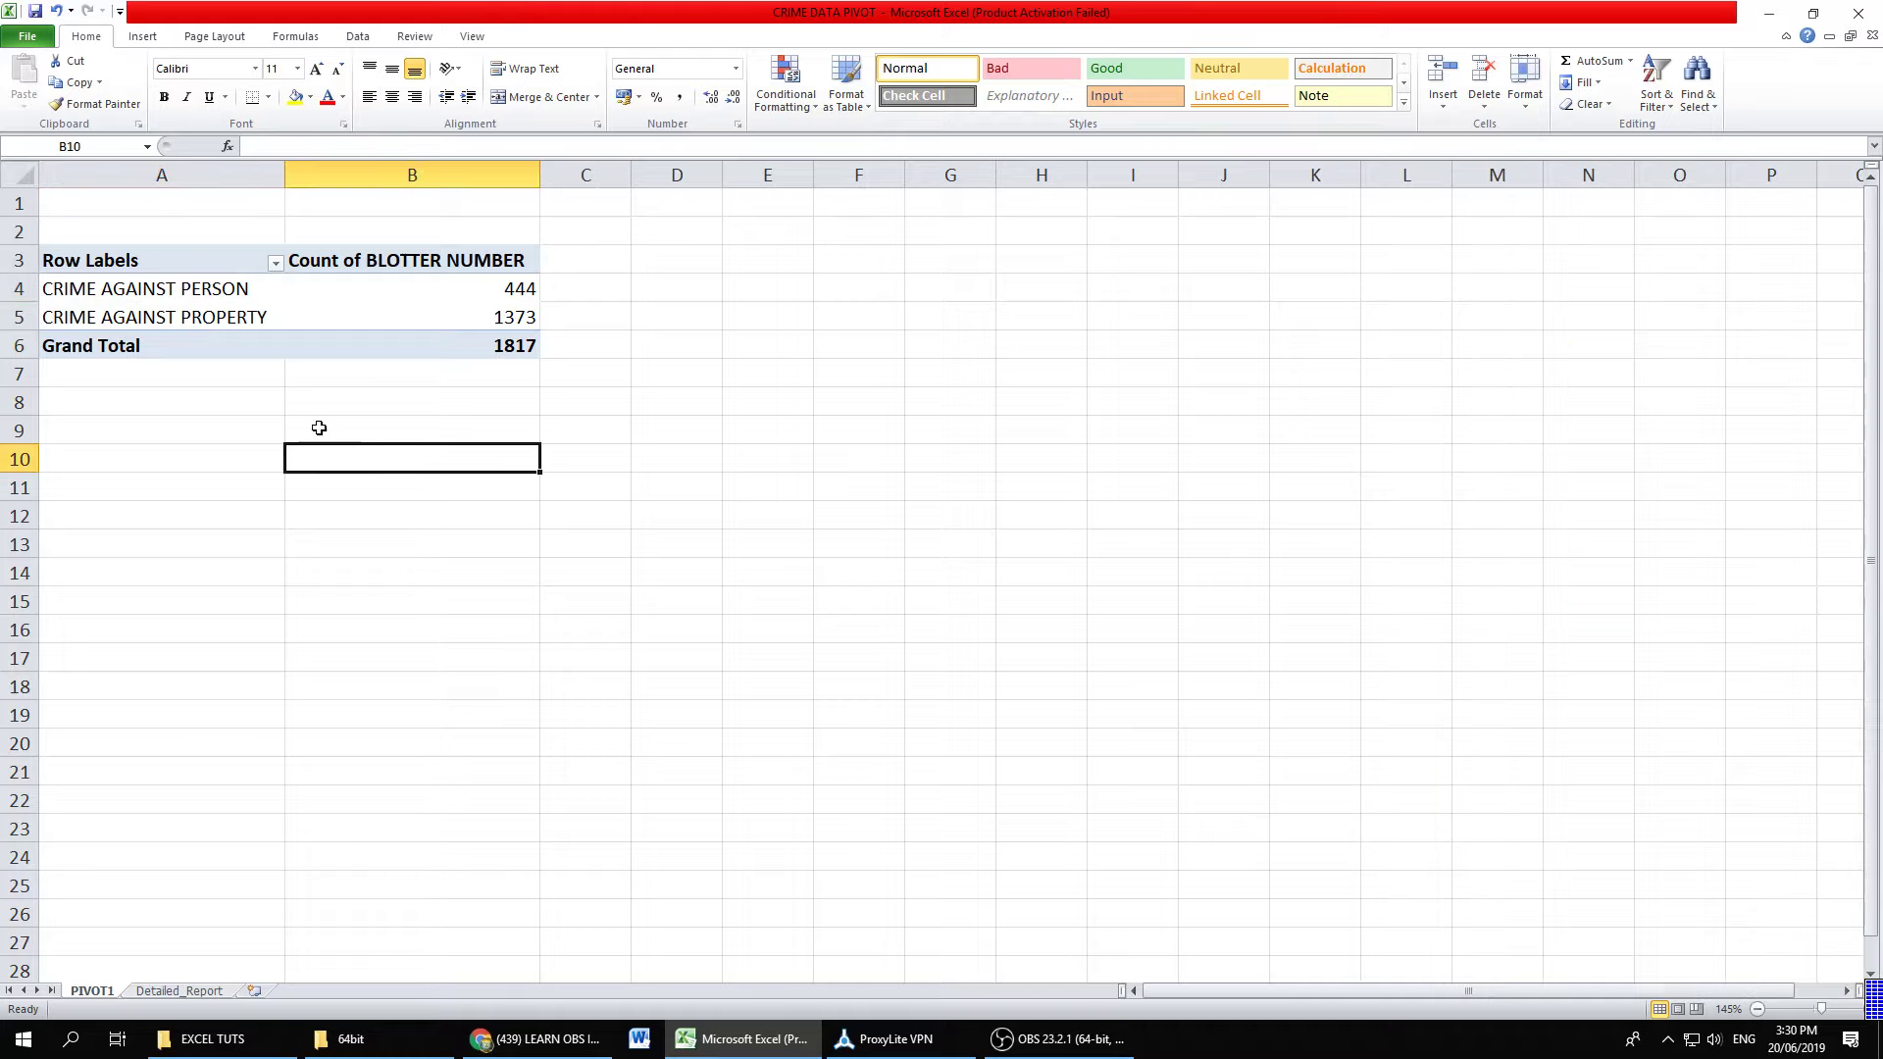
click(219, 289)
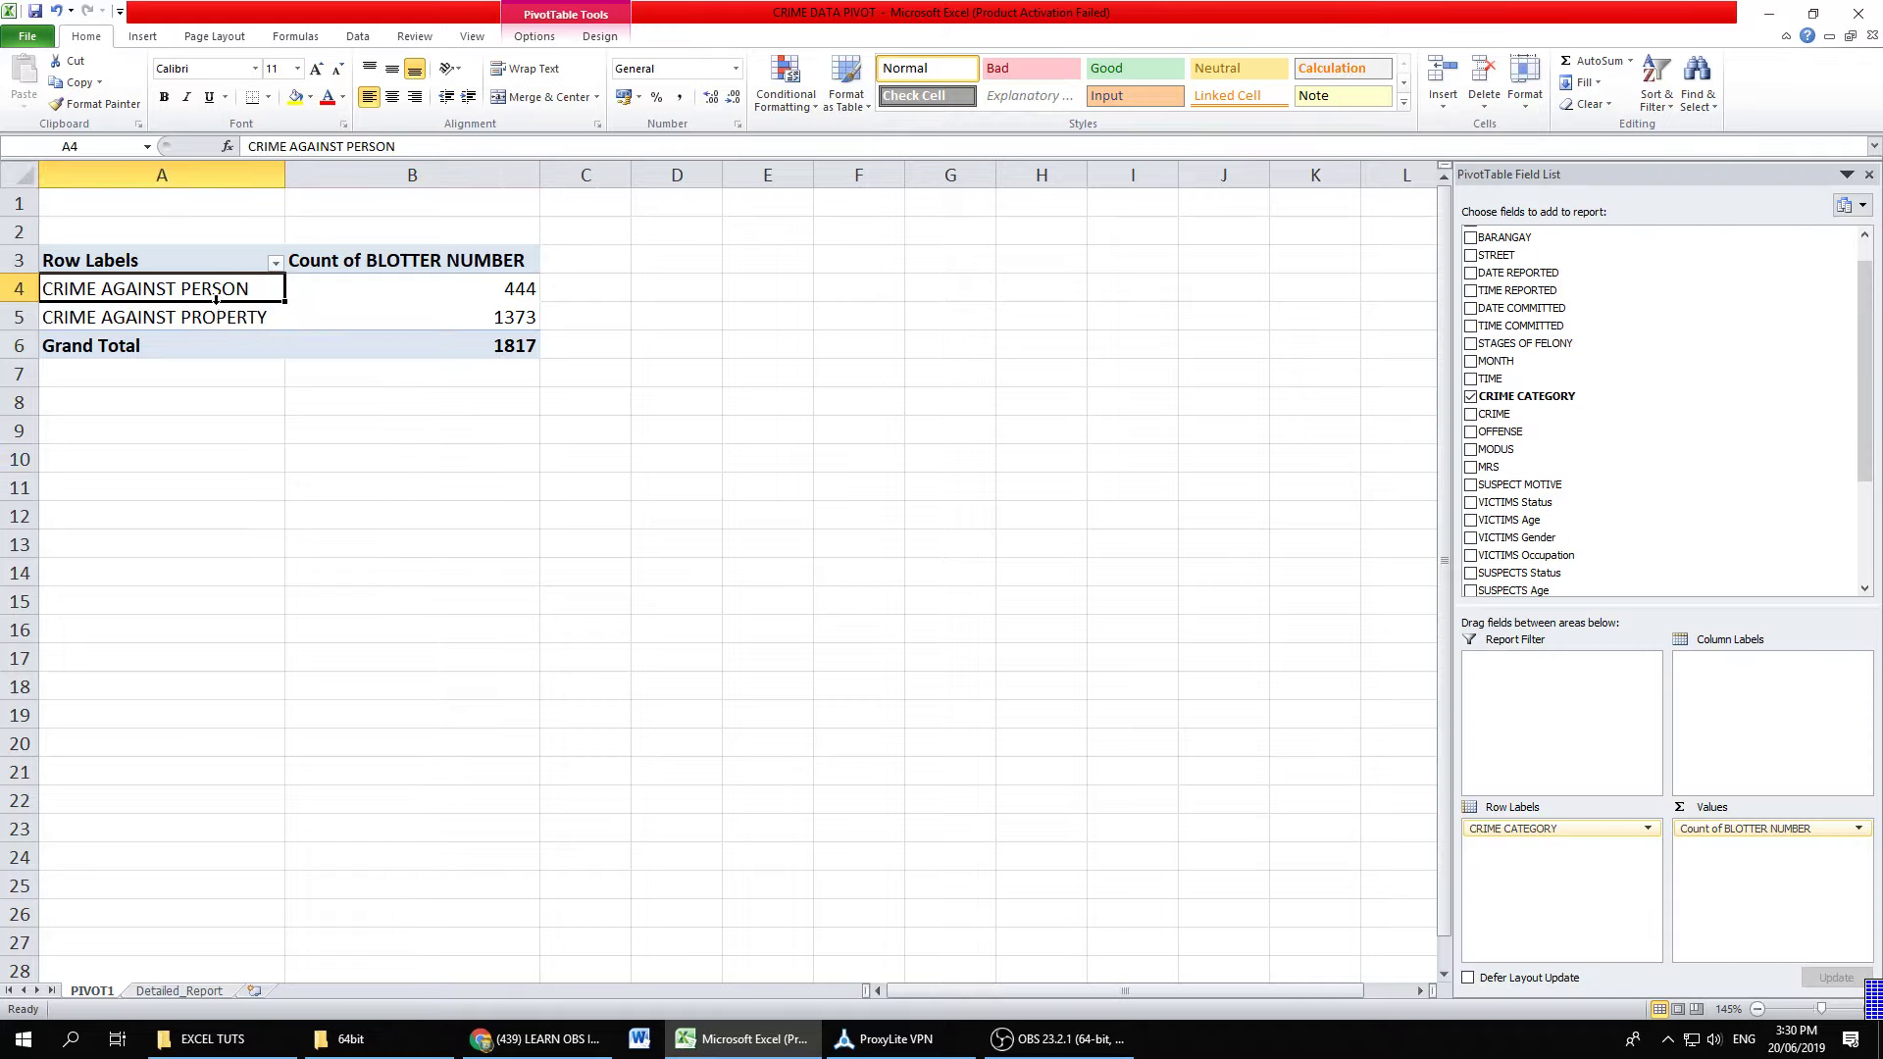
click(622, 426)
click(236, 286)
Step: Copy the pivot in rows 3–6 and paste a duplicate at row 15
drag(16, 260, 15, 345)
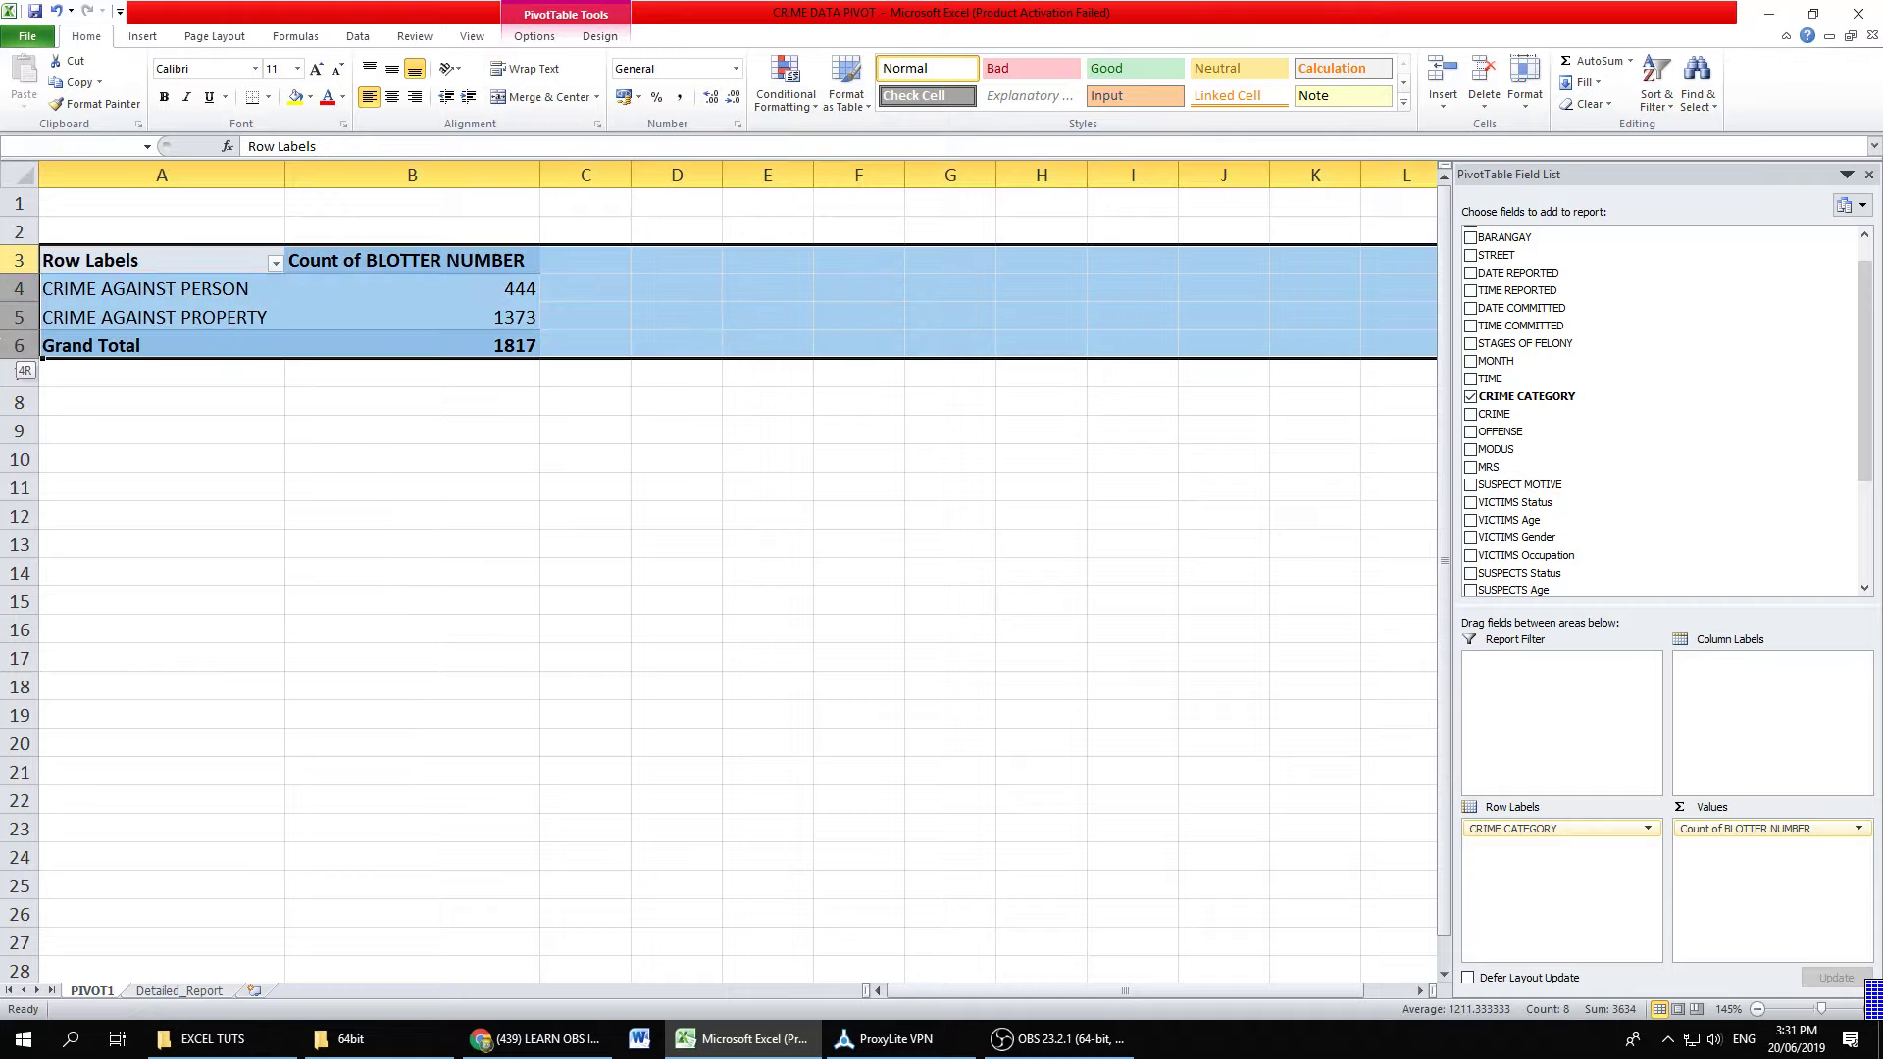
right_click(16, 317)
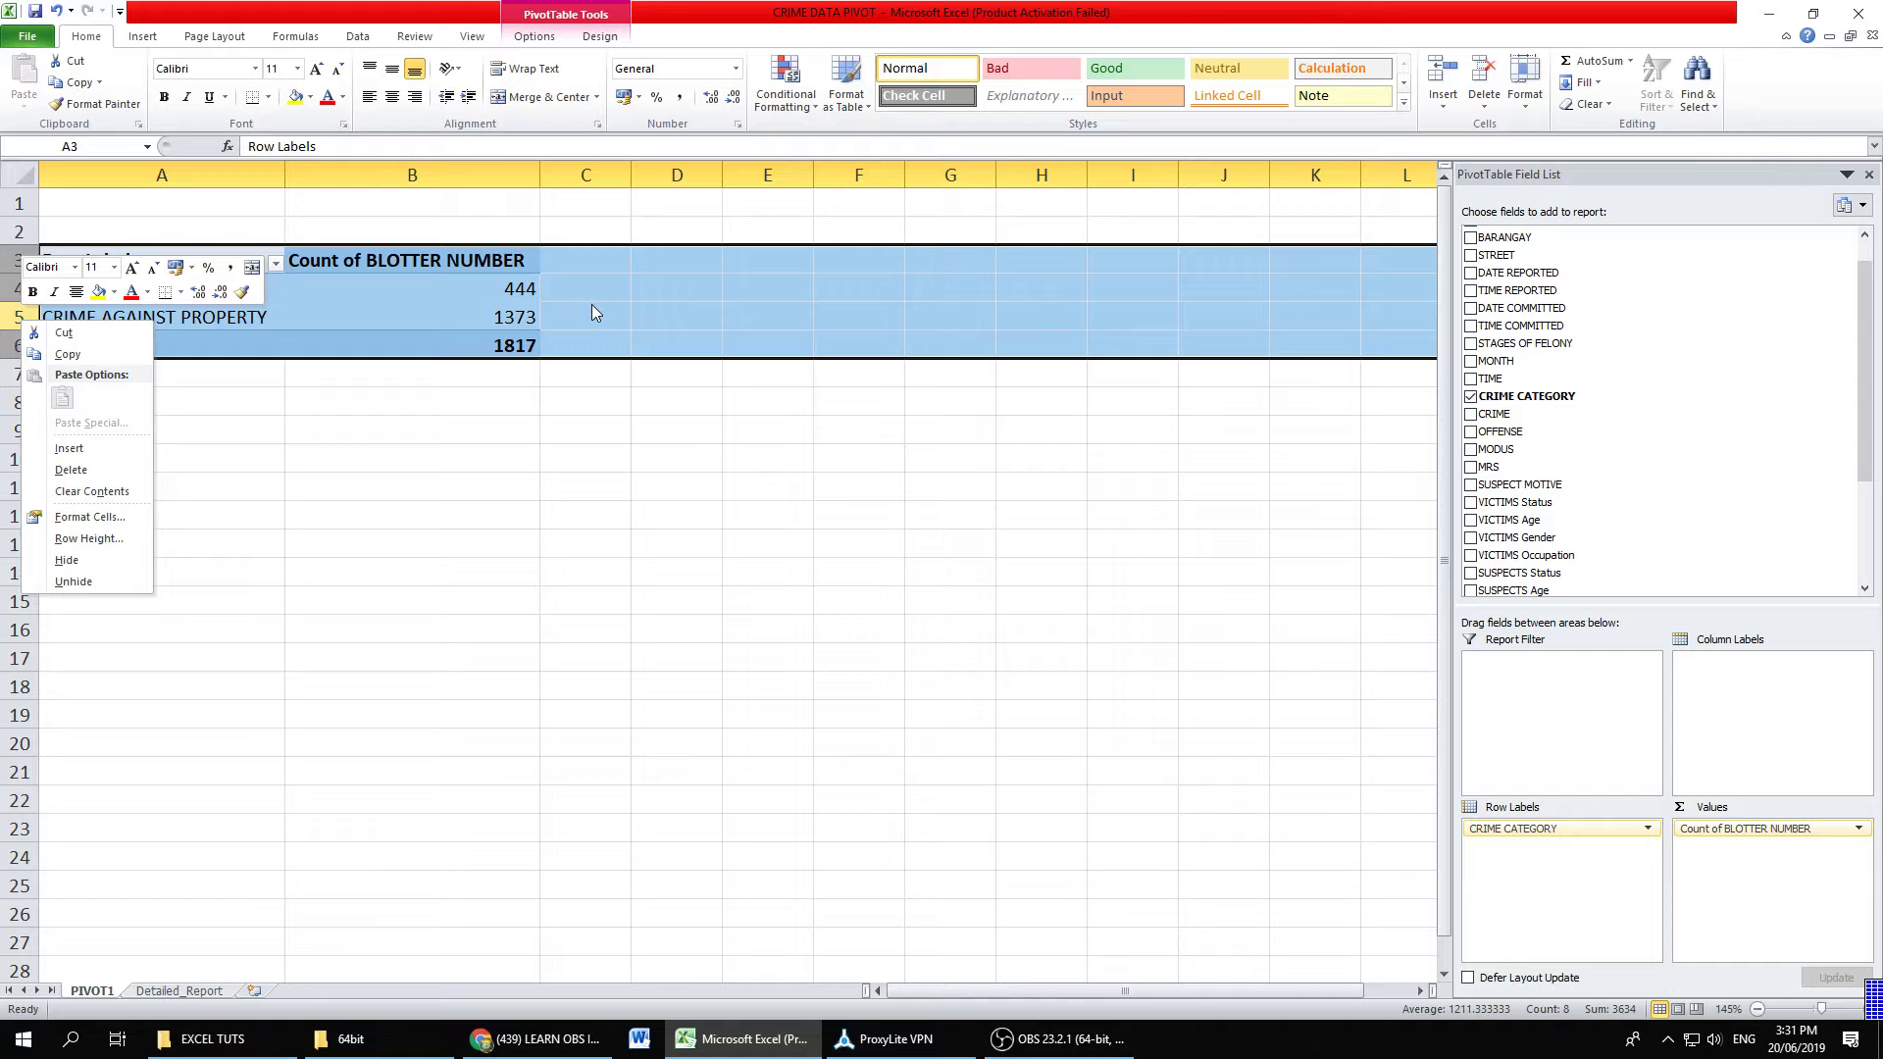
click(67, 354)
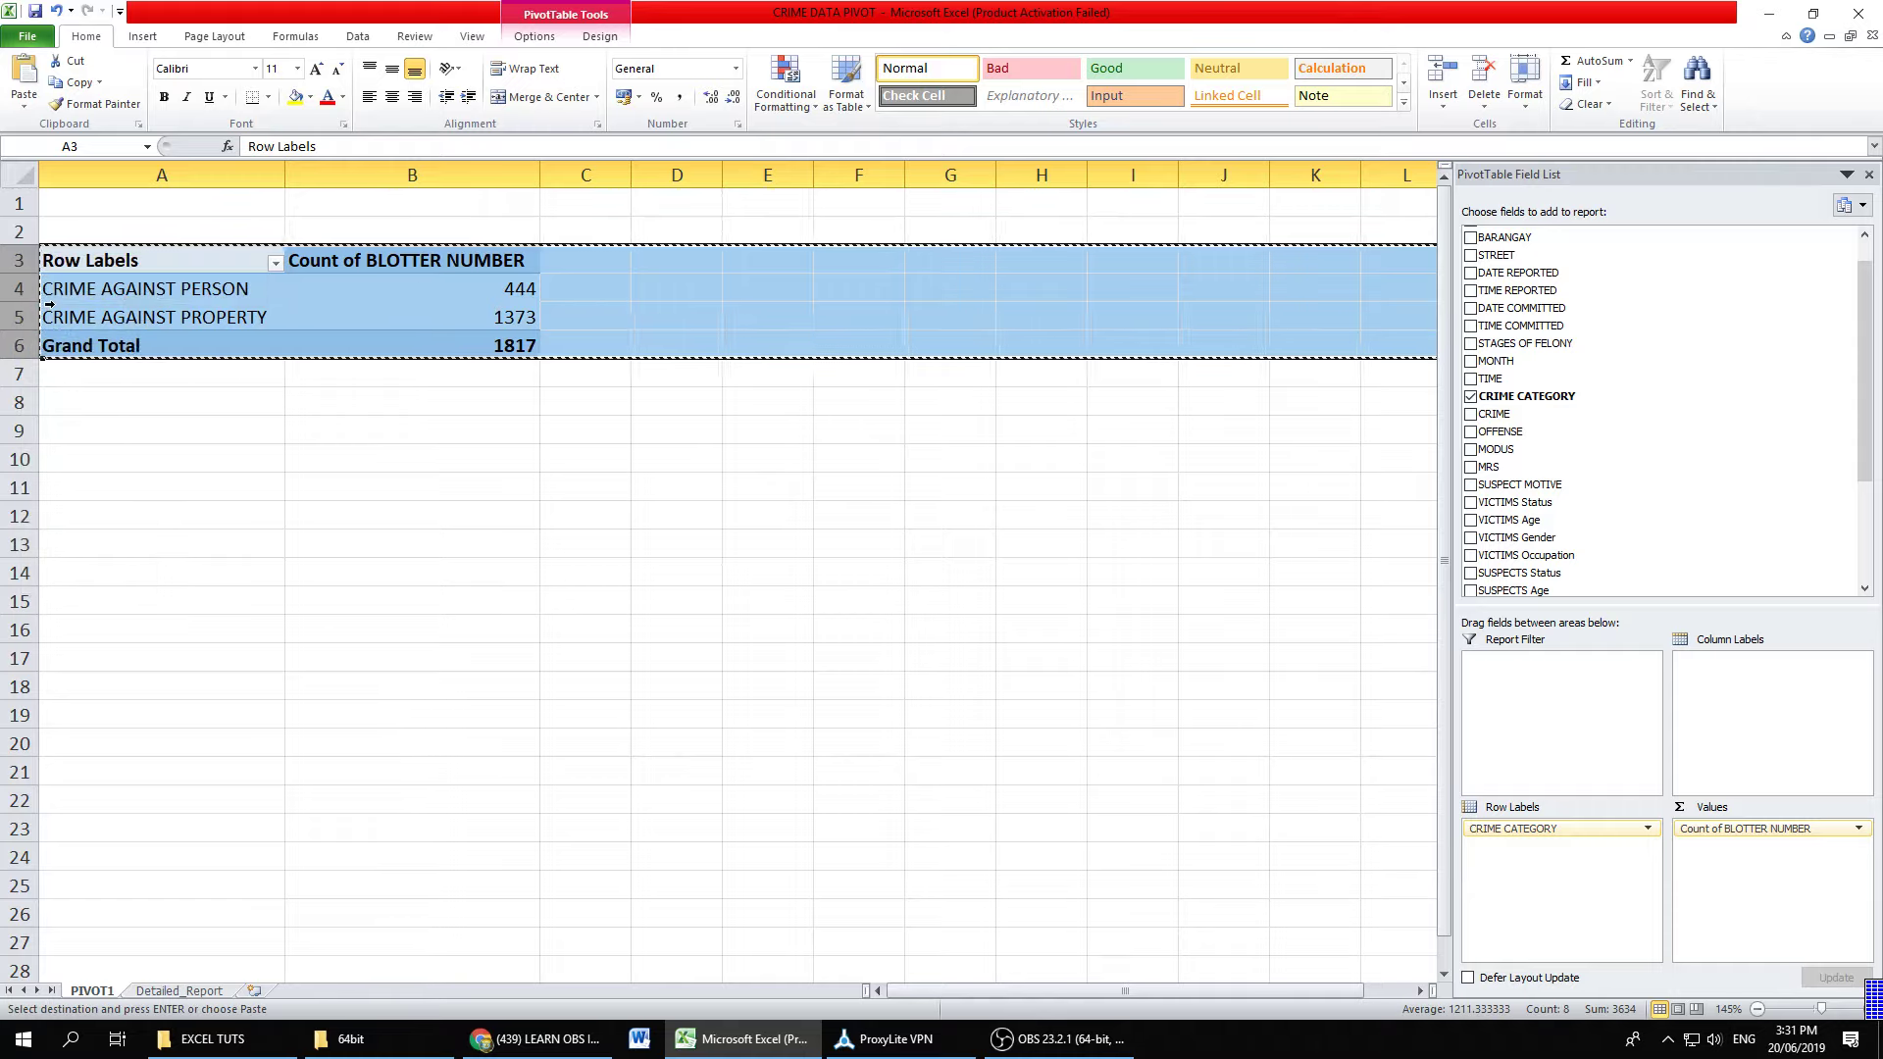
click(62, 598)
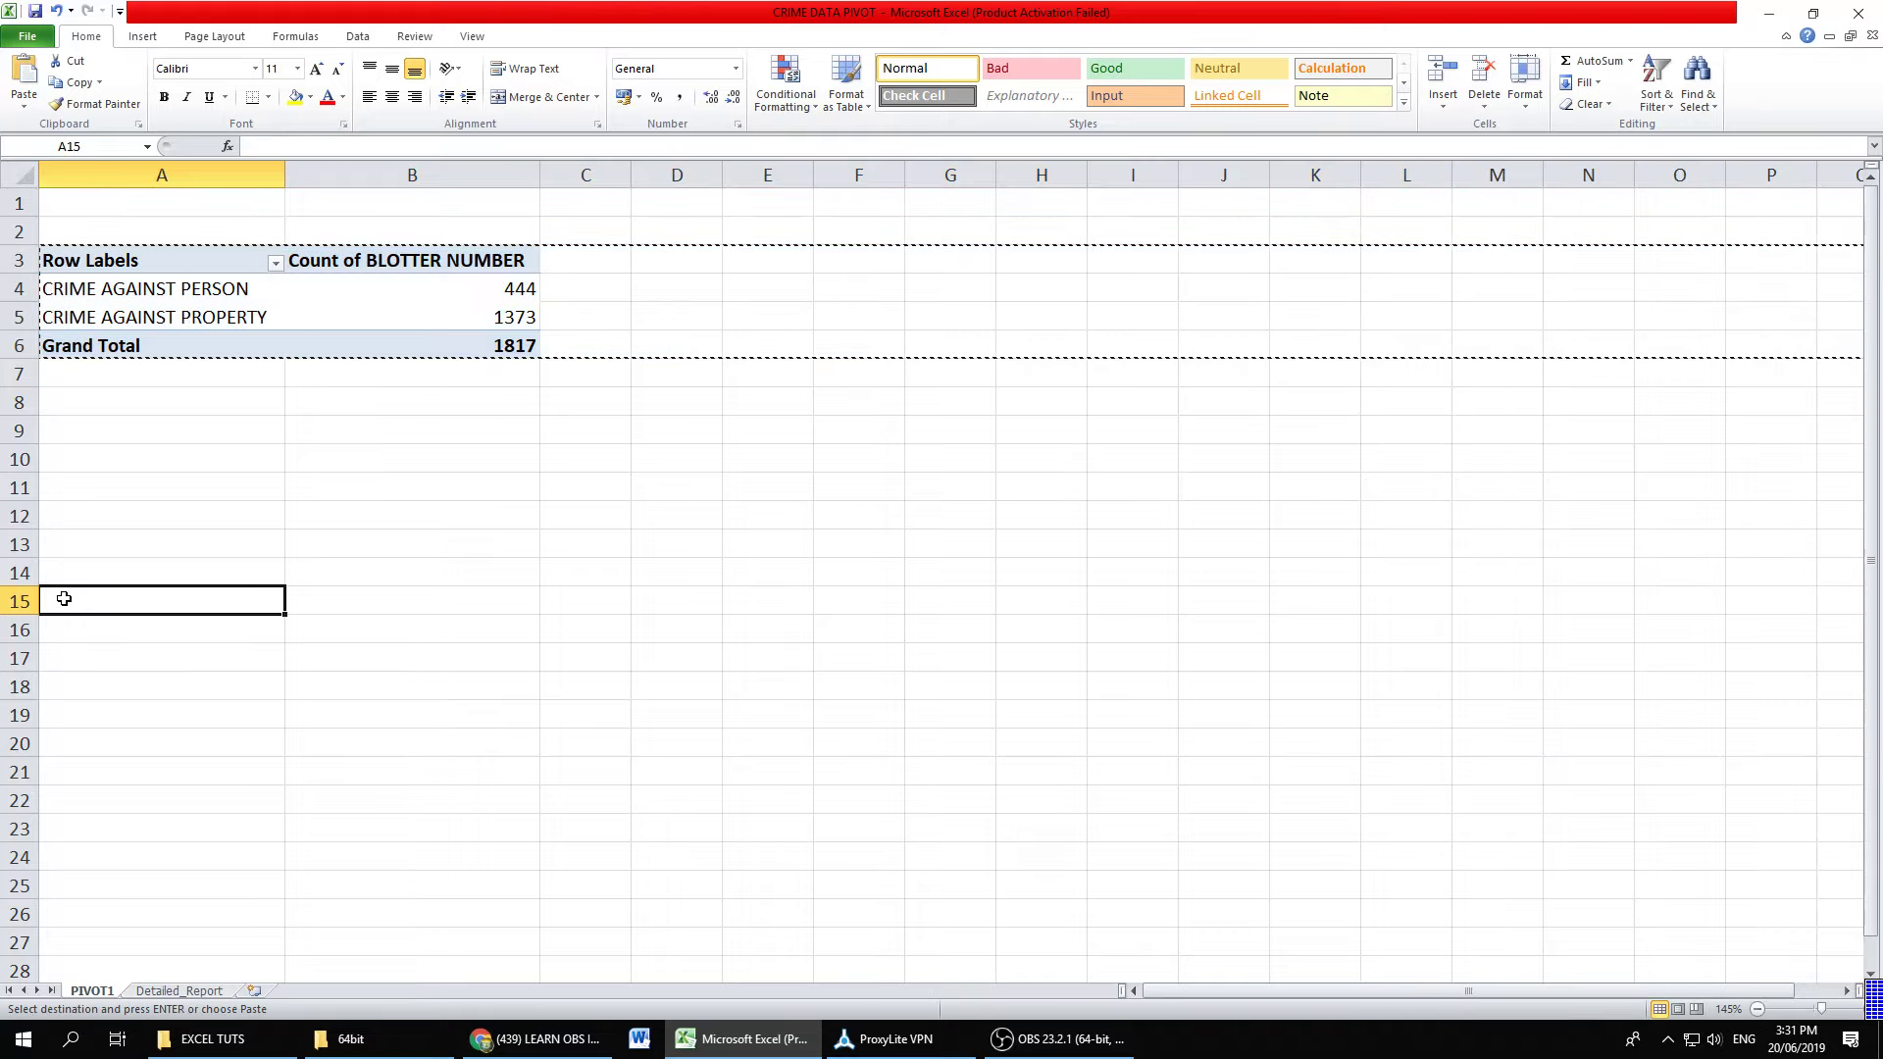
click(6, 602)
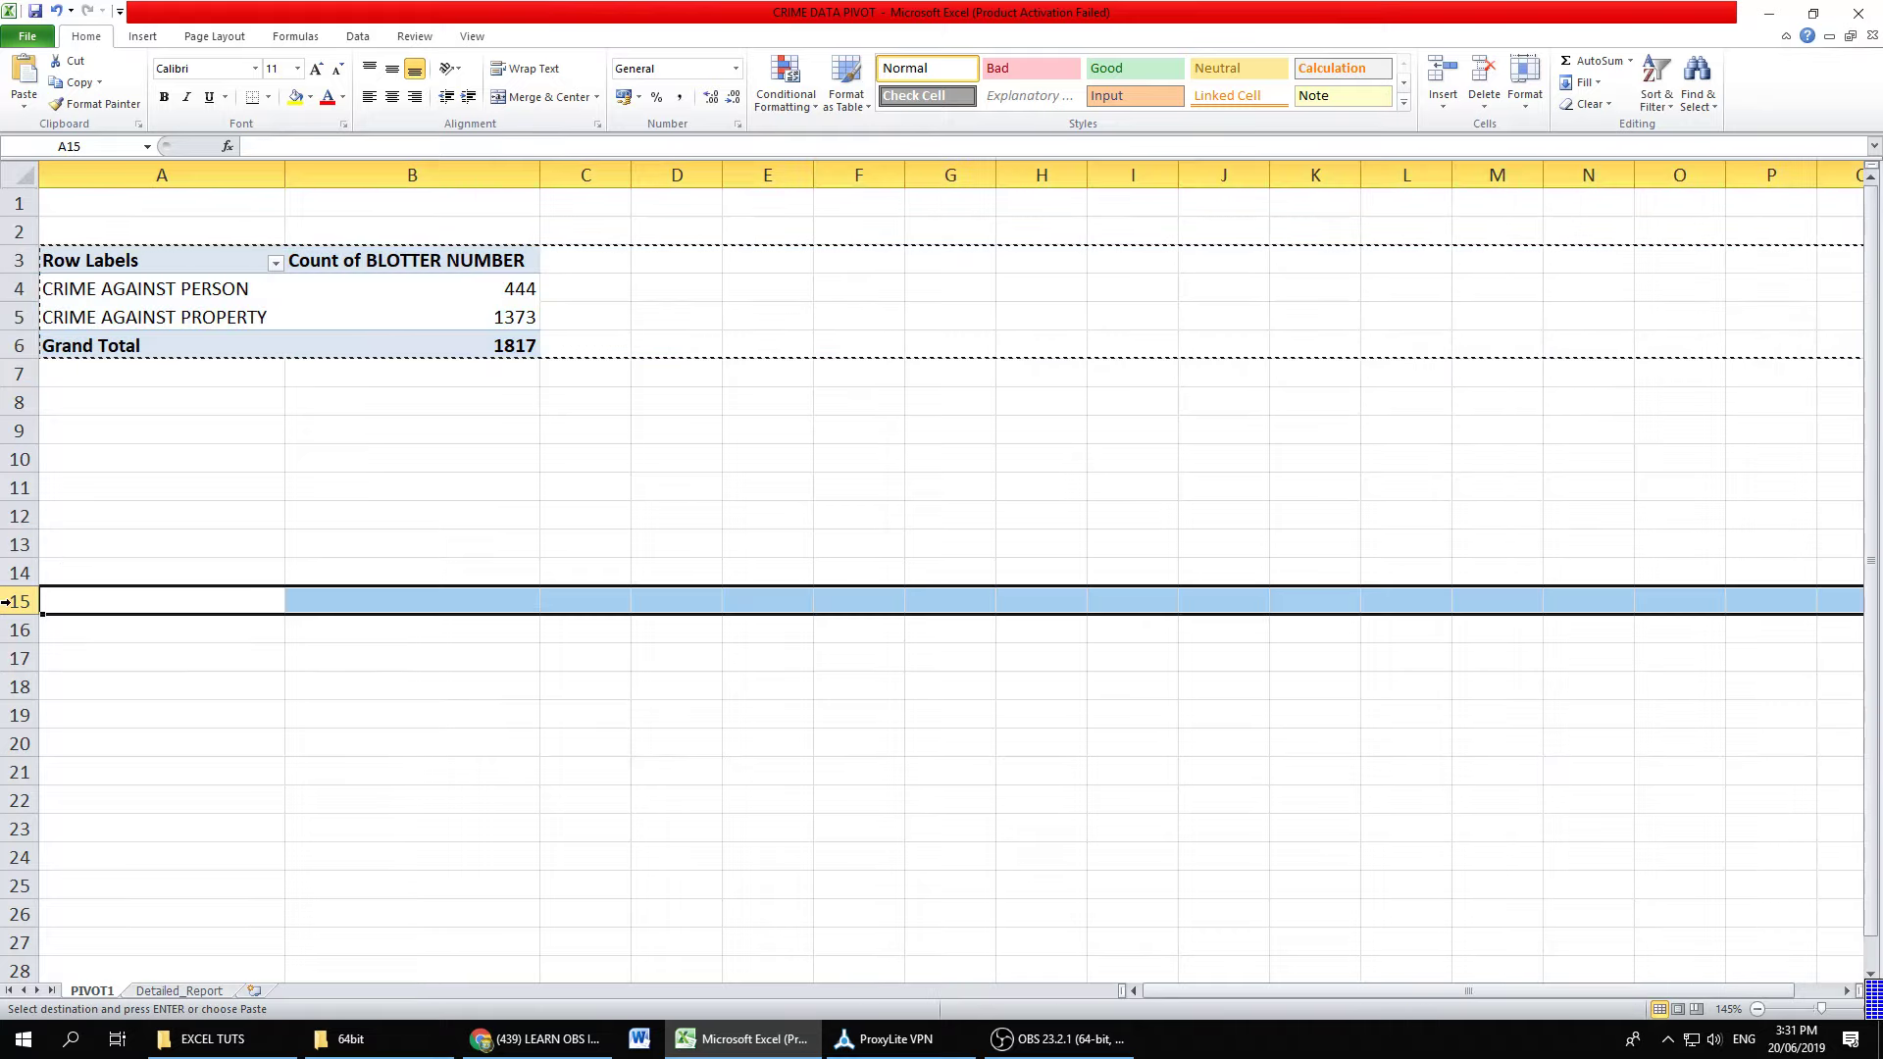
key(ctrl+v)
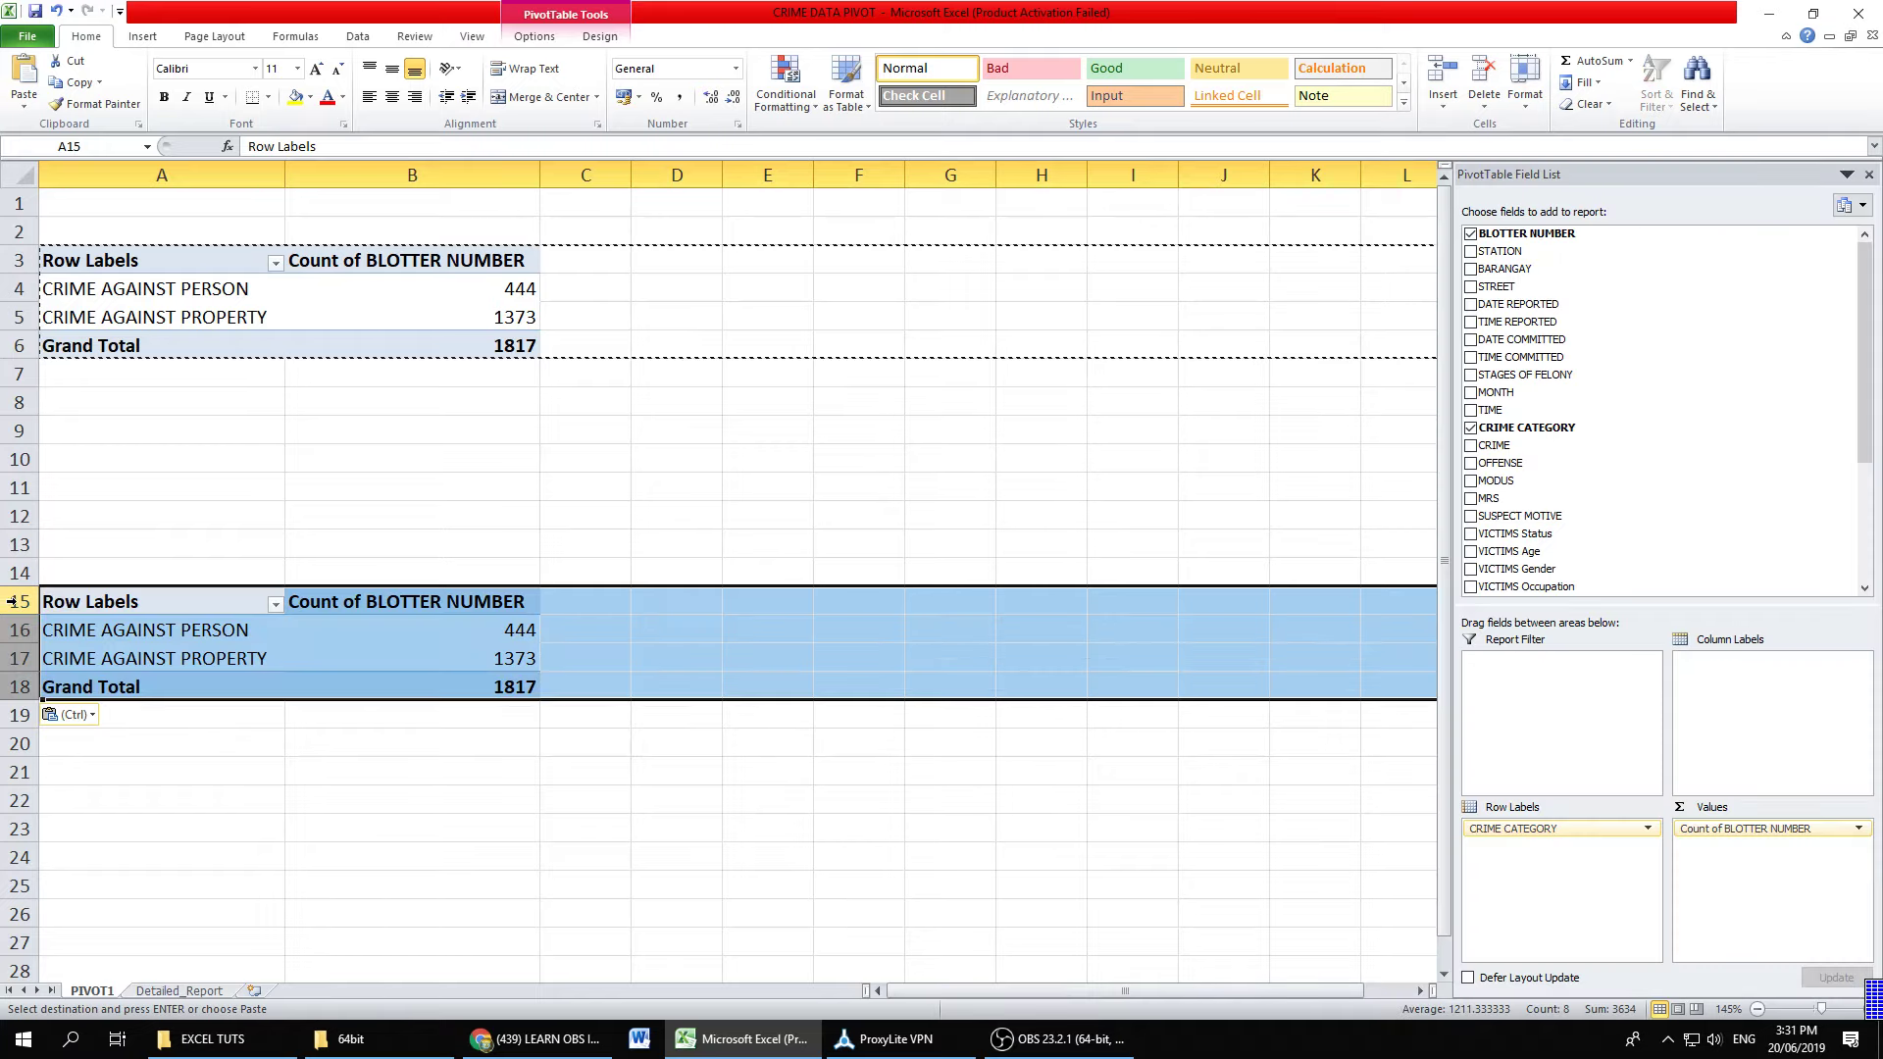
click(349, 652)
click(363, 293)
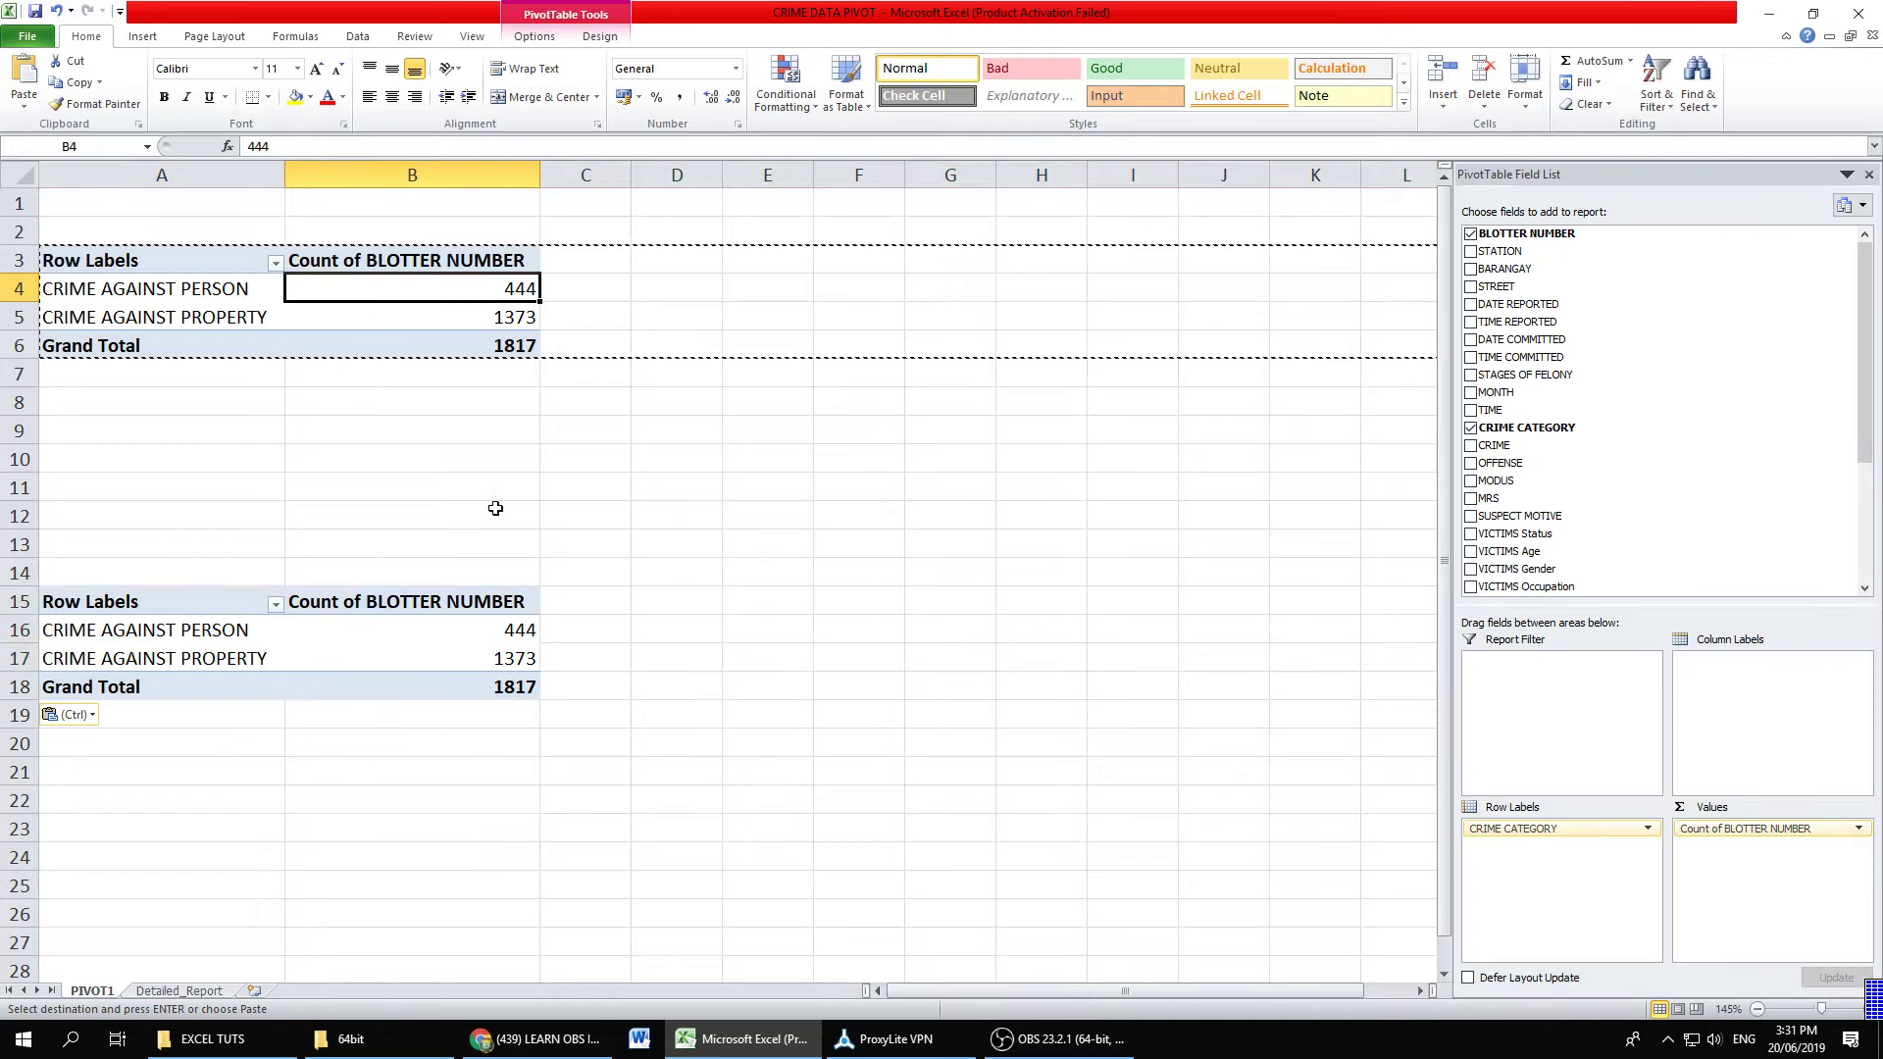
key(Escape)
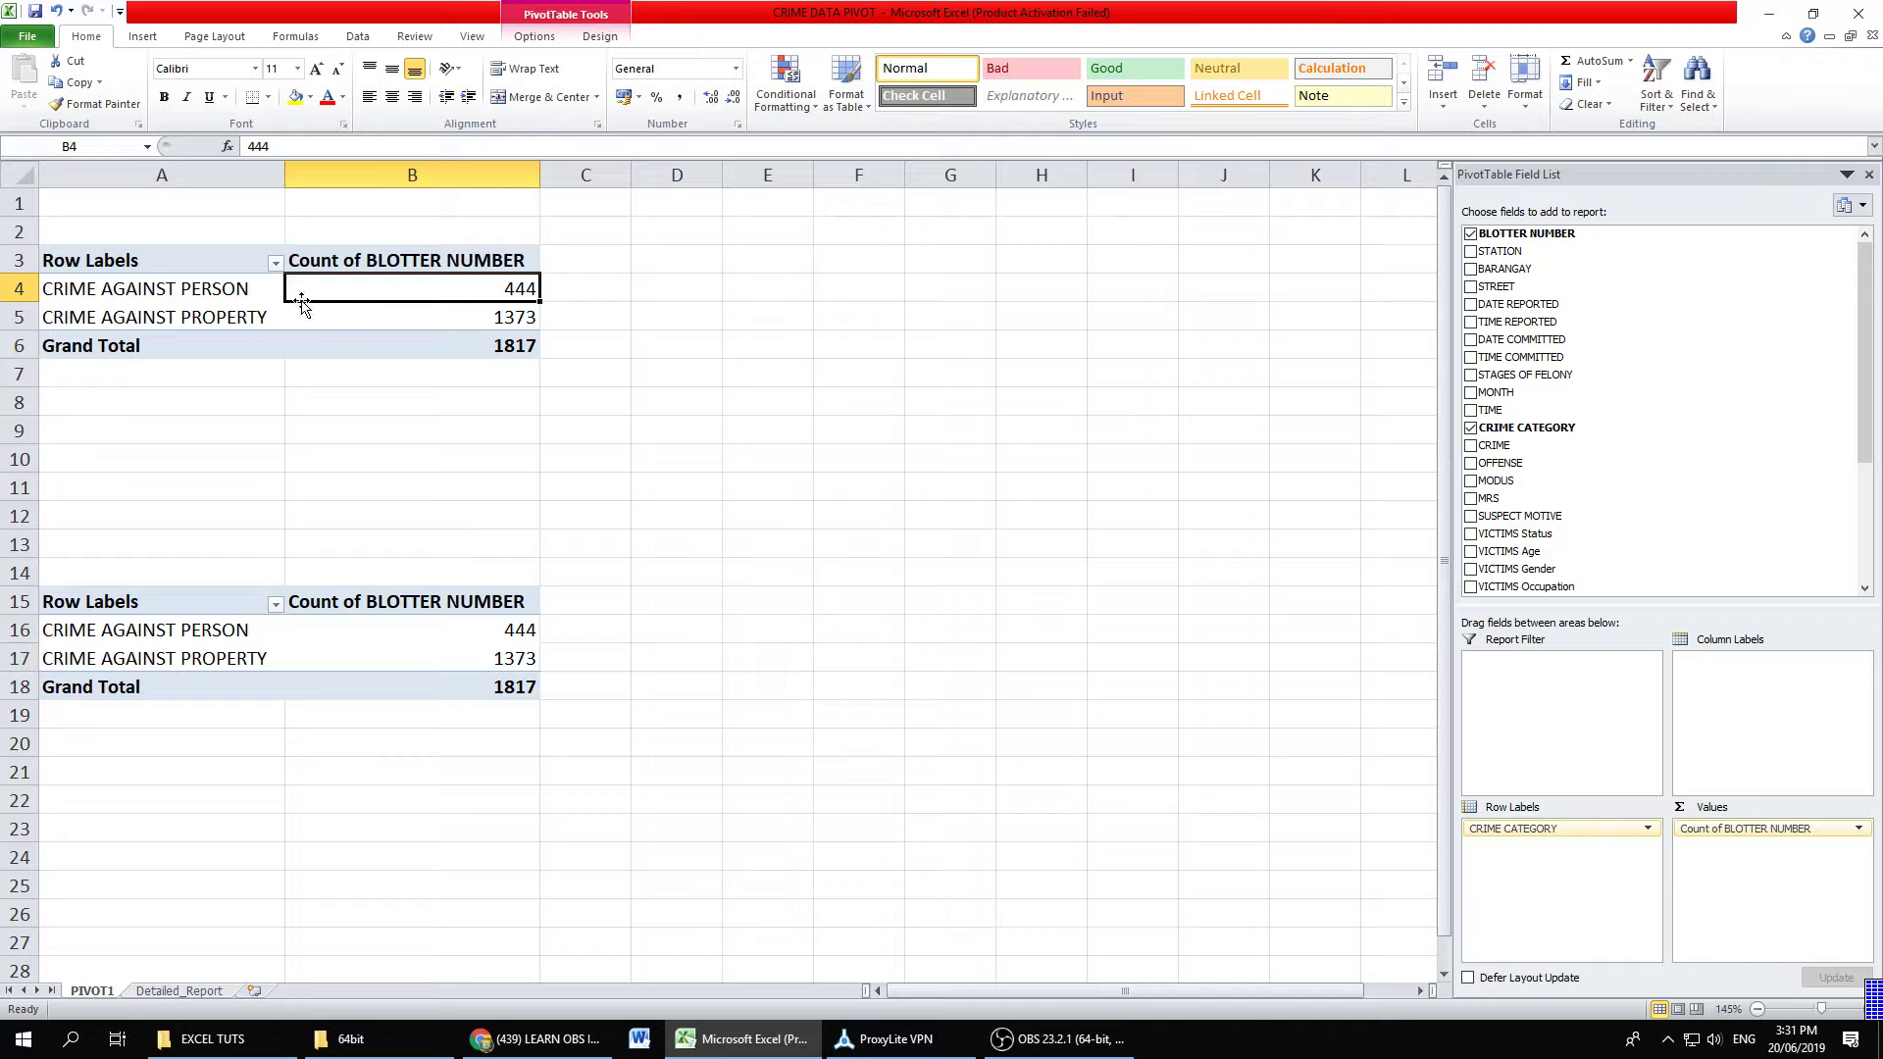
Step: Compare the 444 and 1373 counts between the original and copied pivots
key(Down)
click(348, 290)
click(371, 625)
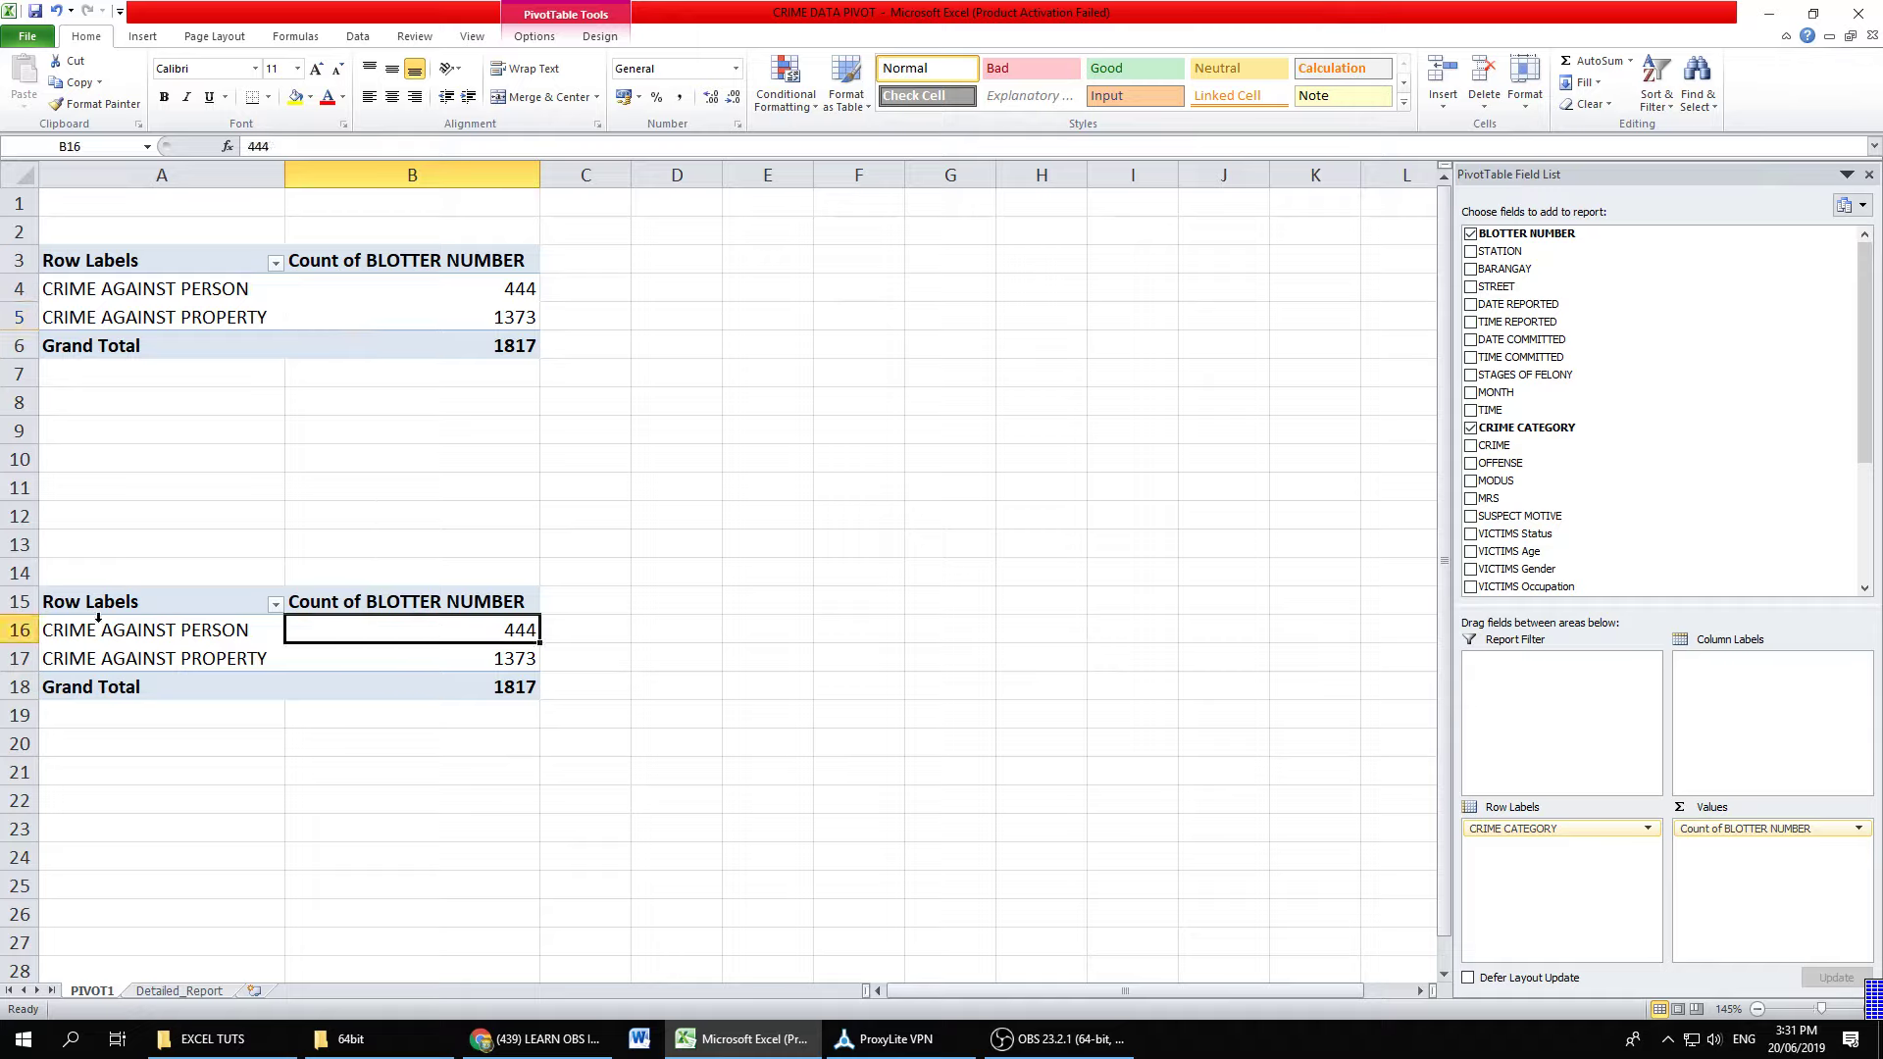
mouse_move(412, 658)
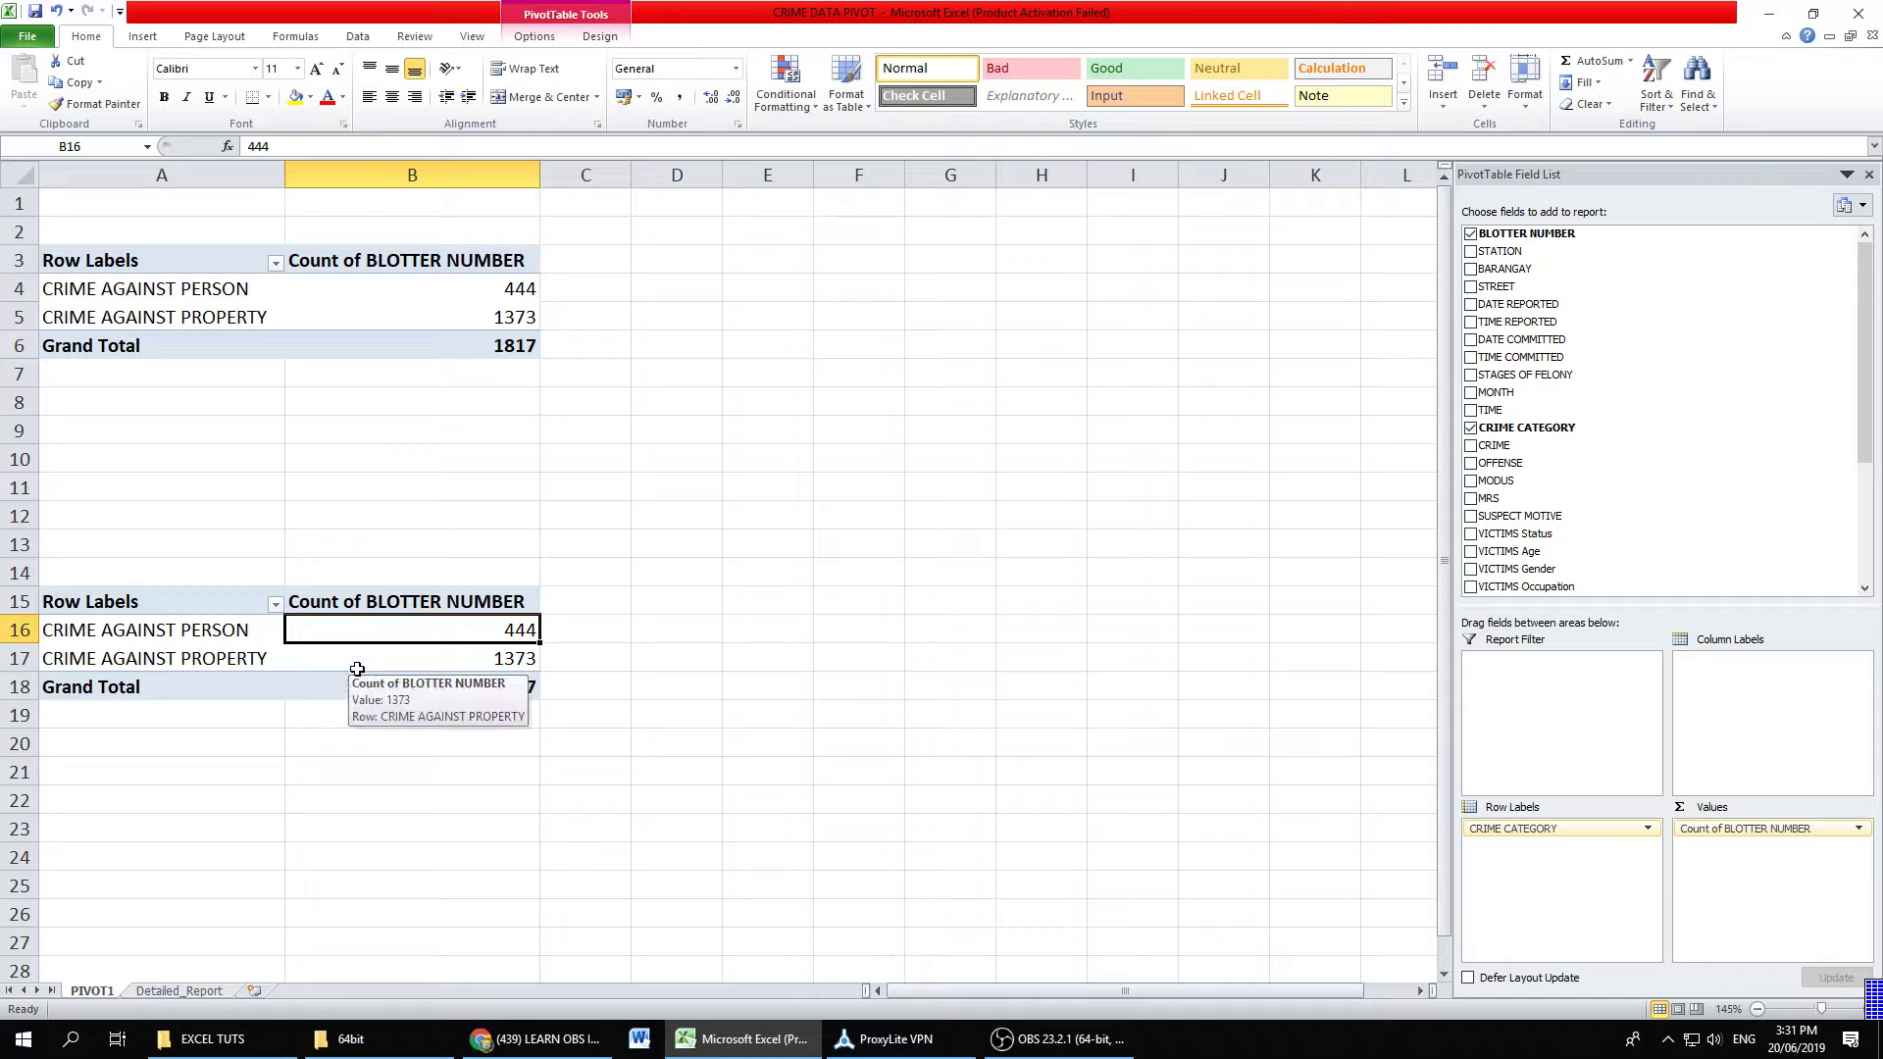
click(154, 608)
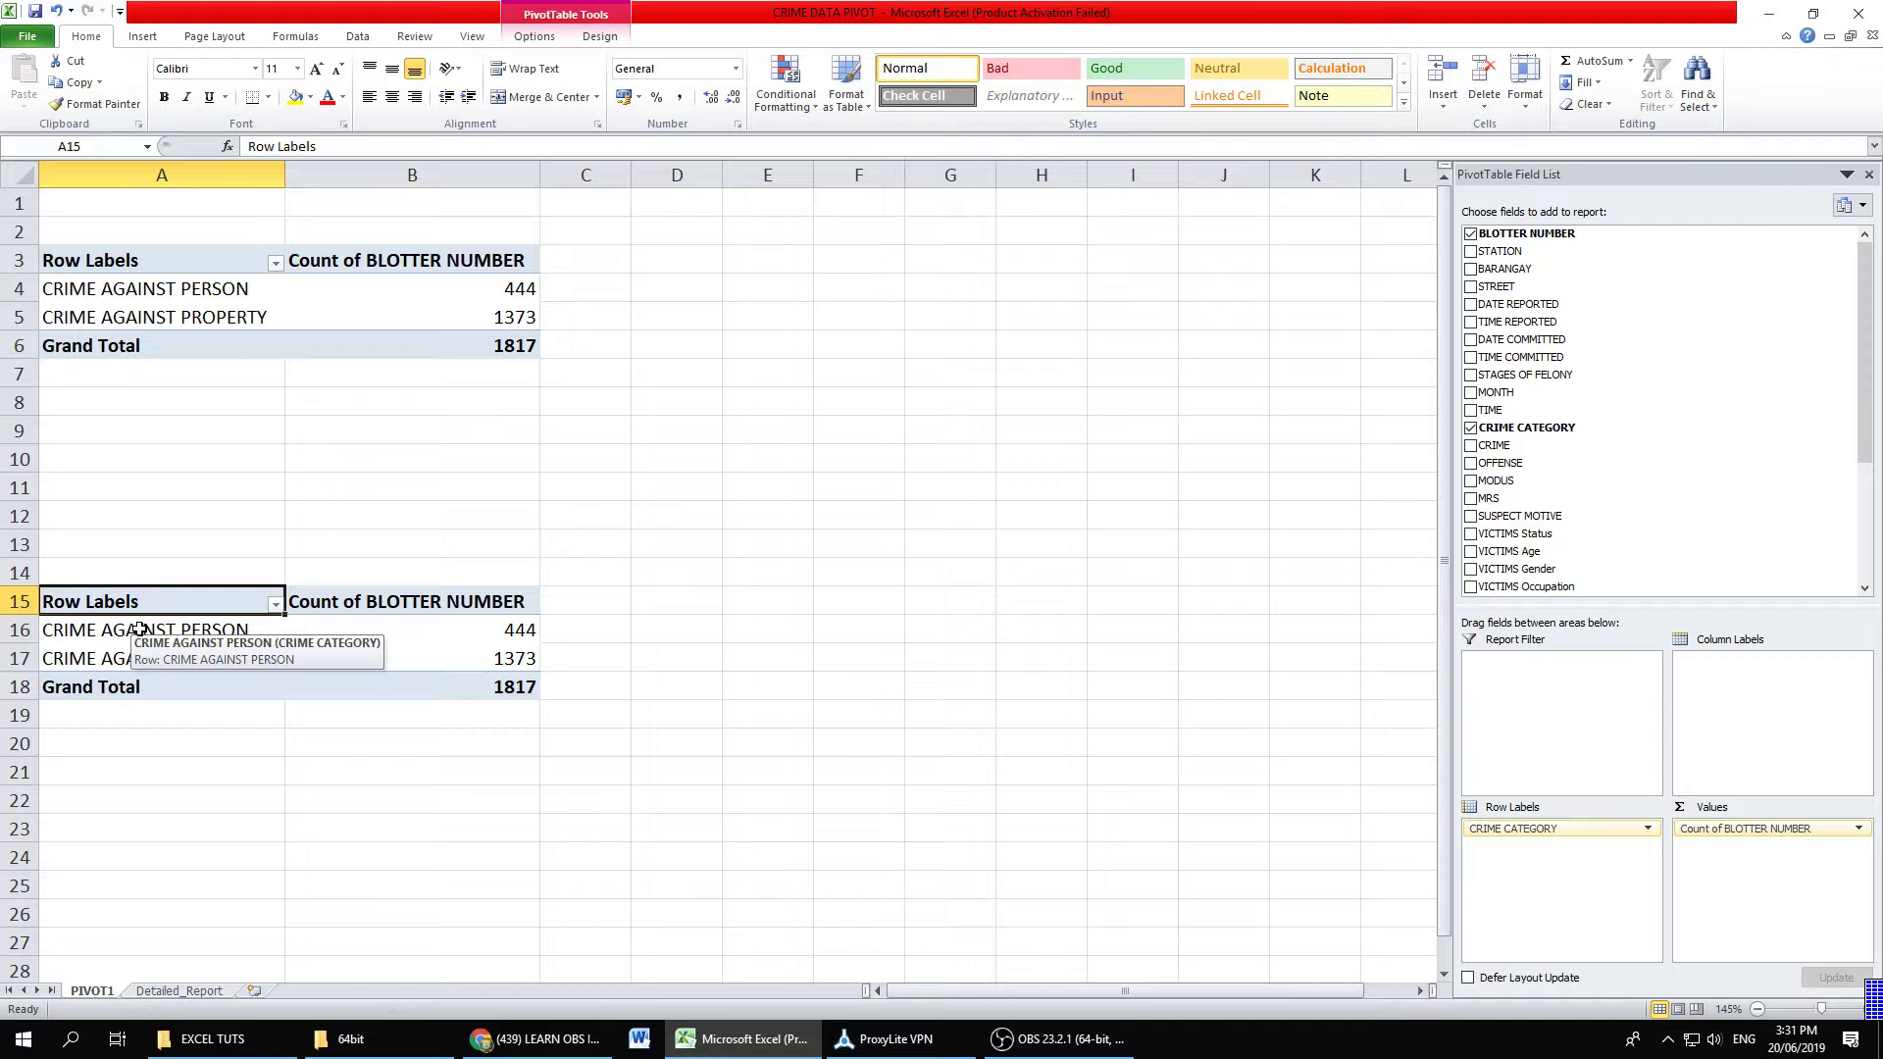
click(321, 322)
click(214, 637)
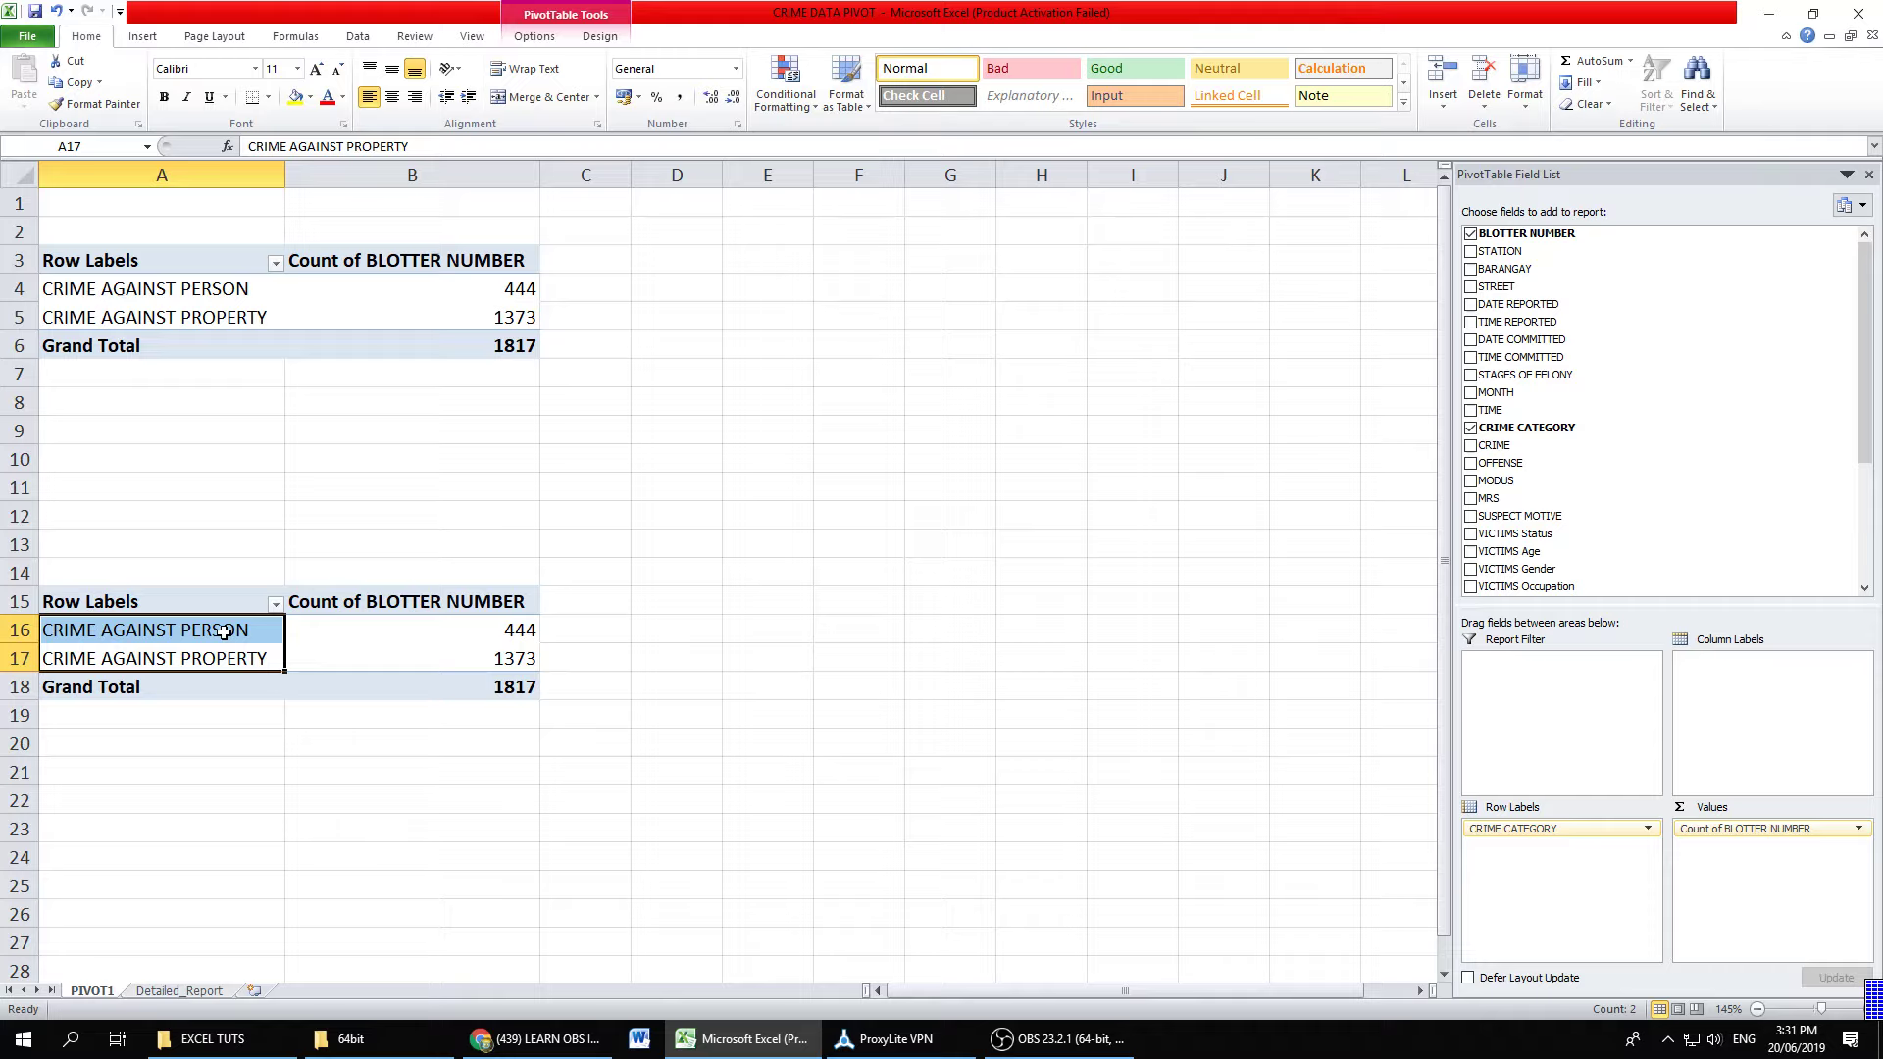
click(224, 632)
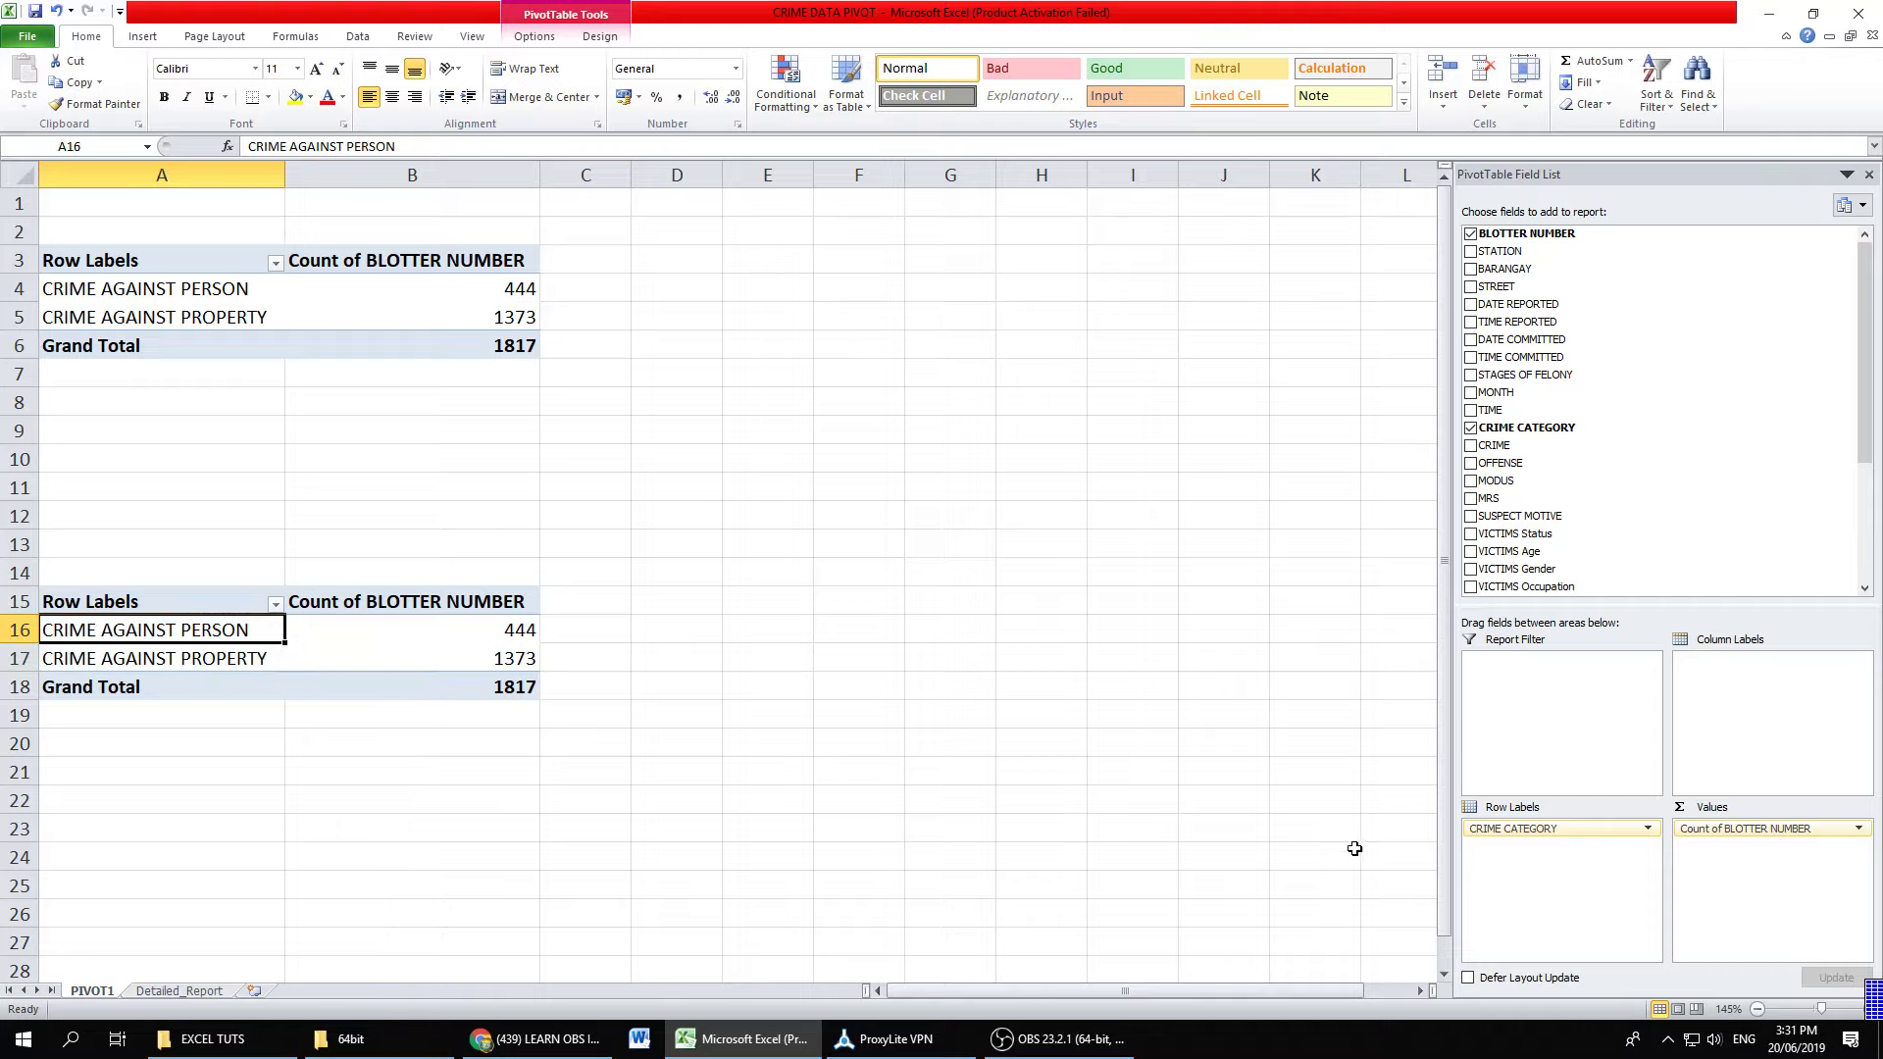
Step: In the second pivot, replace CRIME CATEGORY with CRIME in Row Labels to count each crime
drag(1541, 831, 1574, 545)
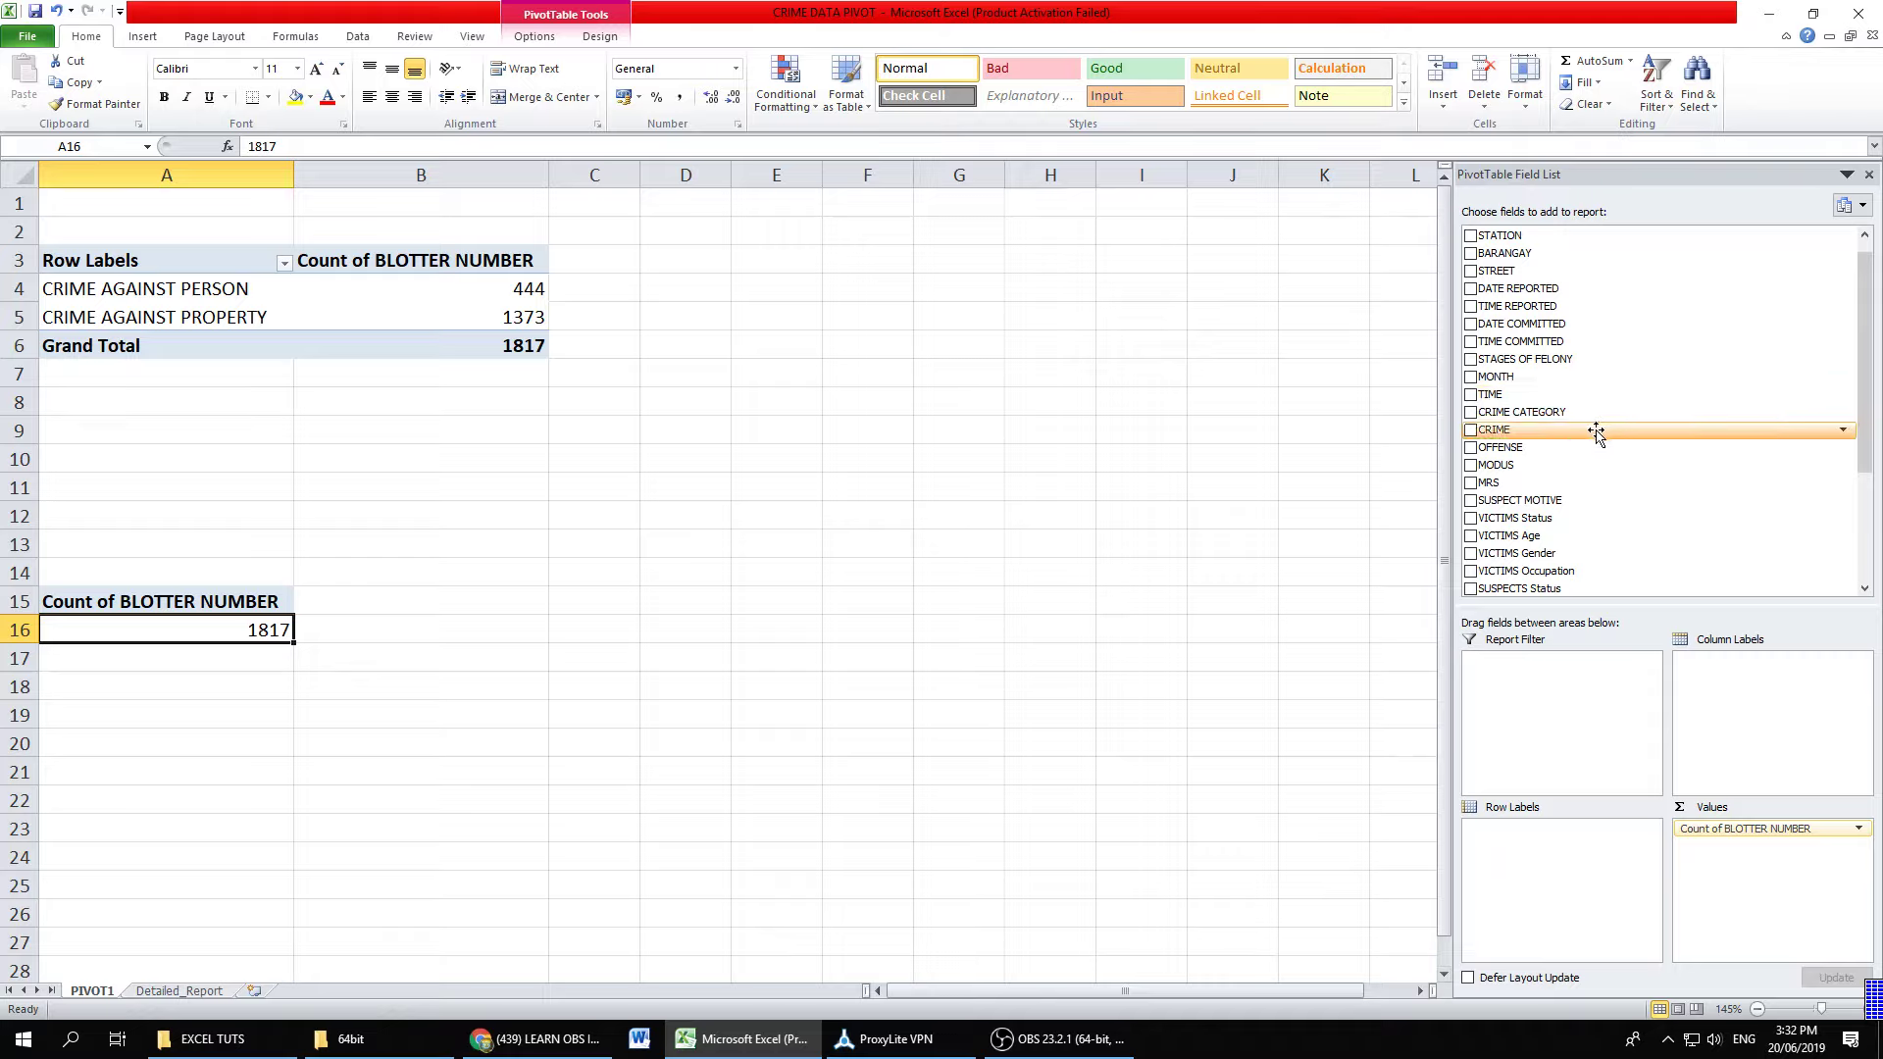
drag(1535, 432, 1572, 868)
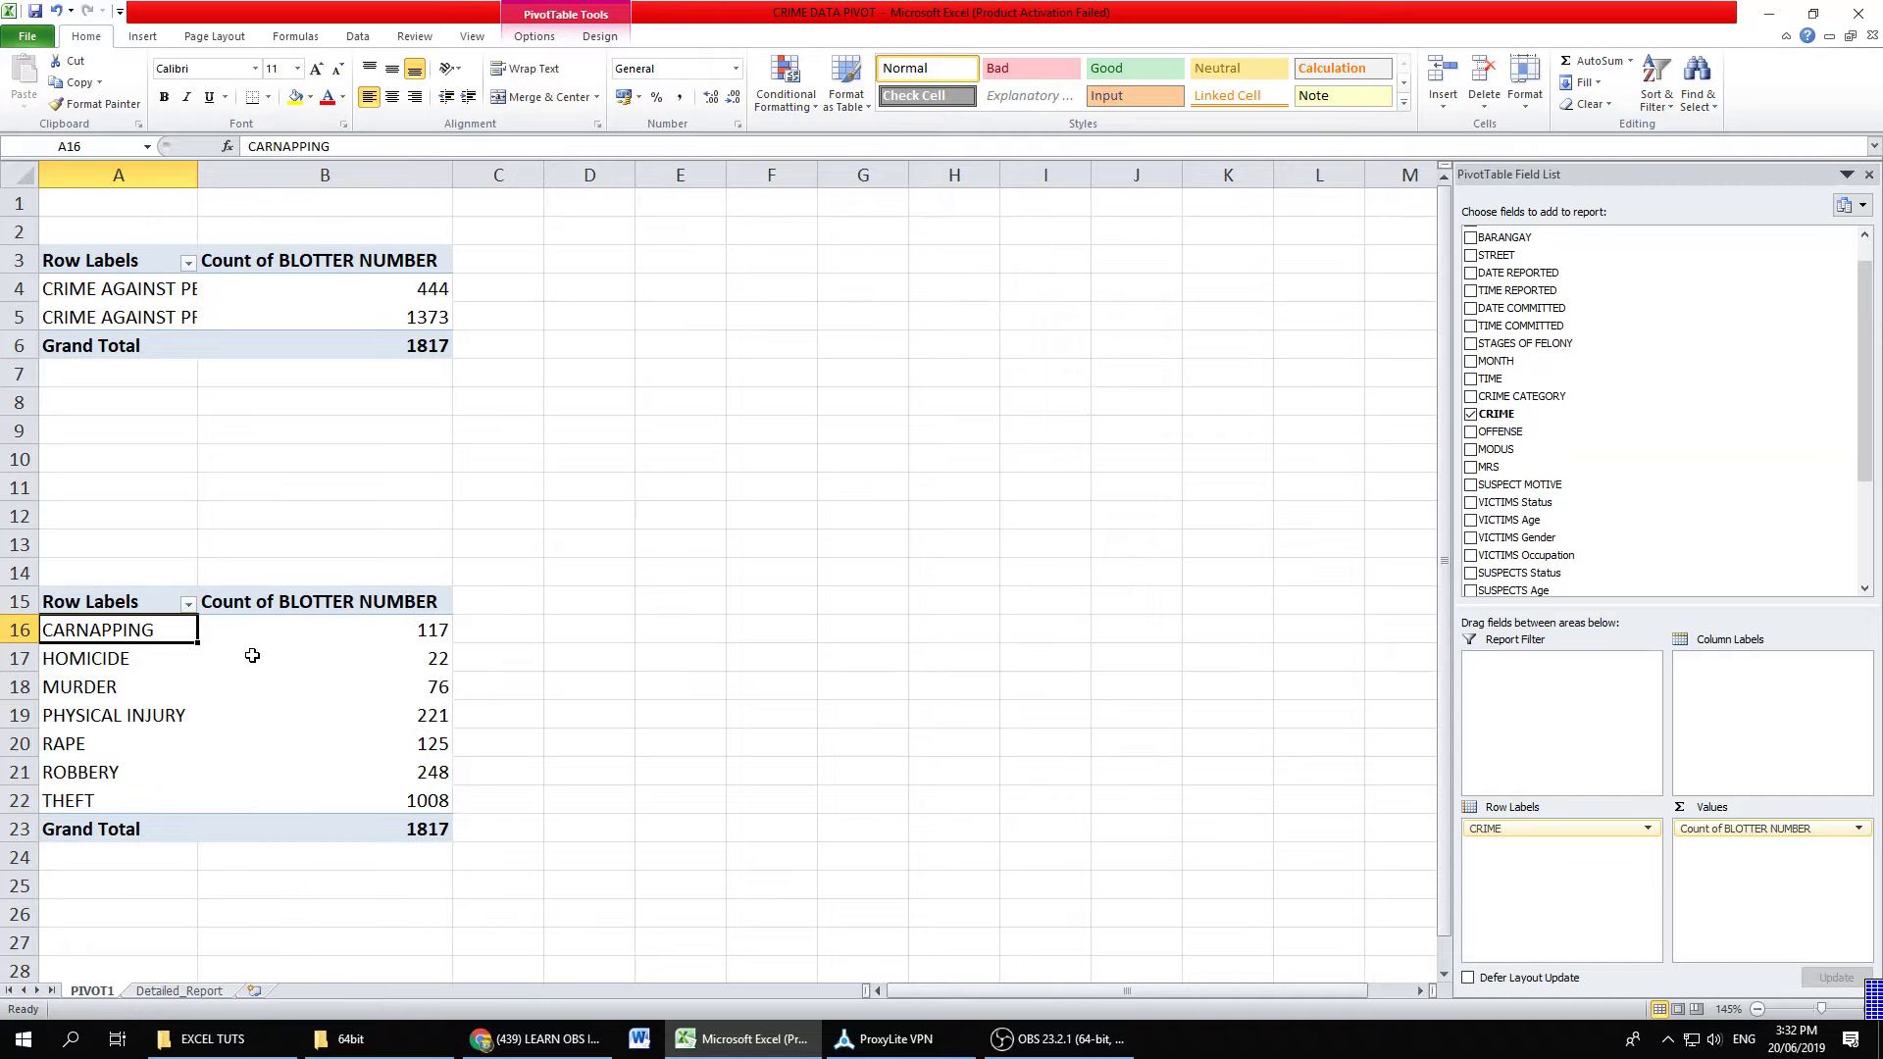
click(130, 662)
click(118, 688)
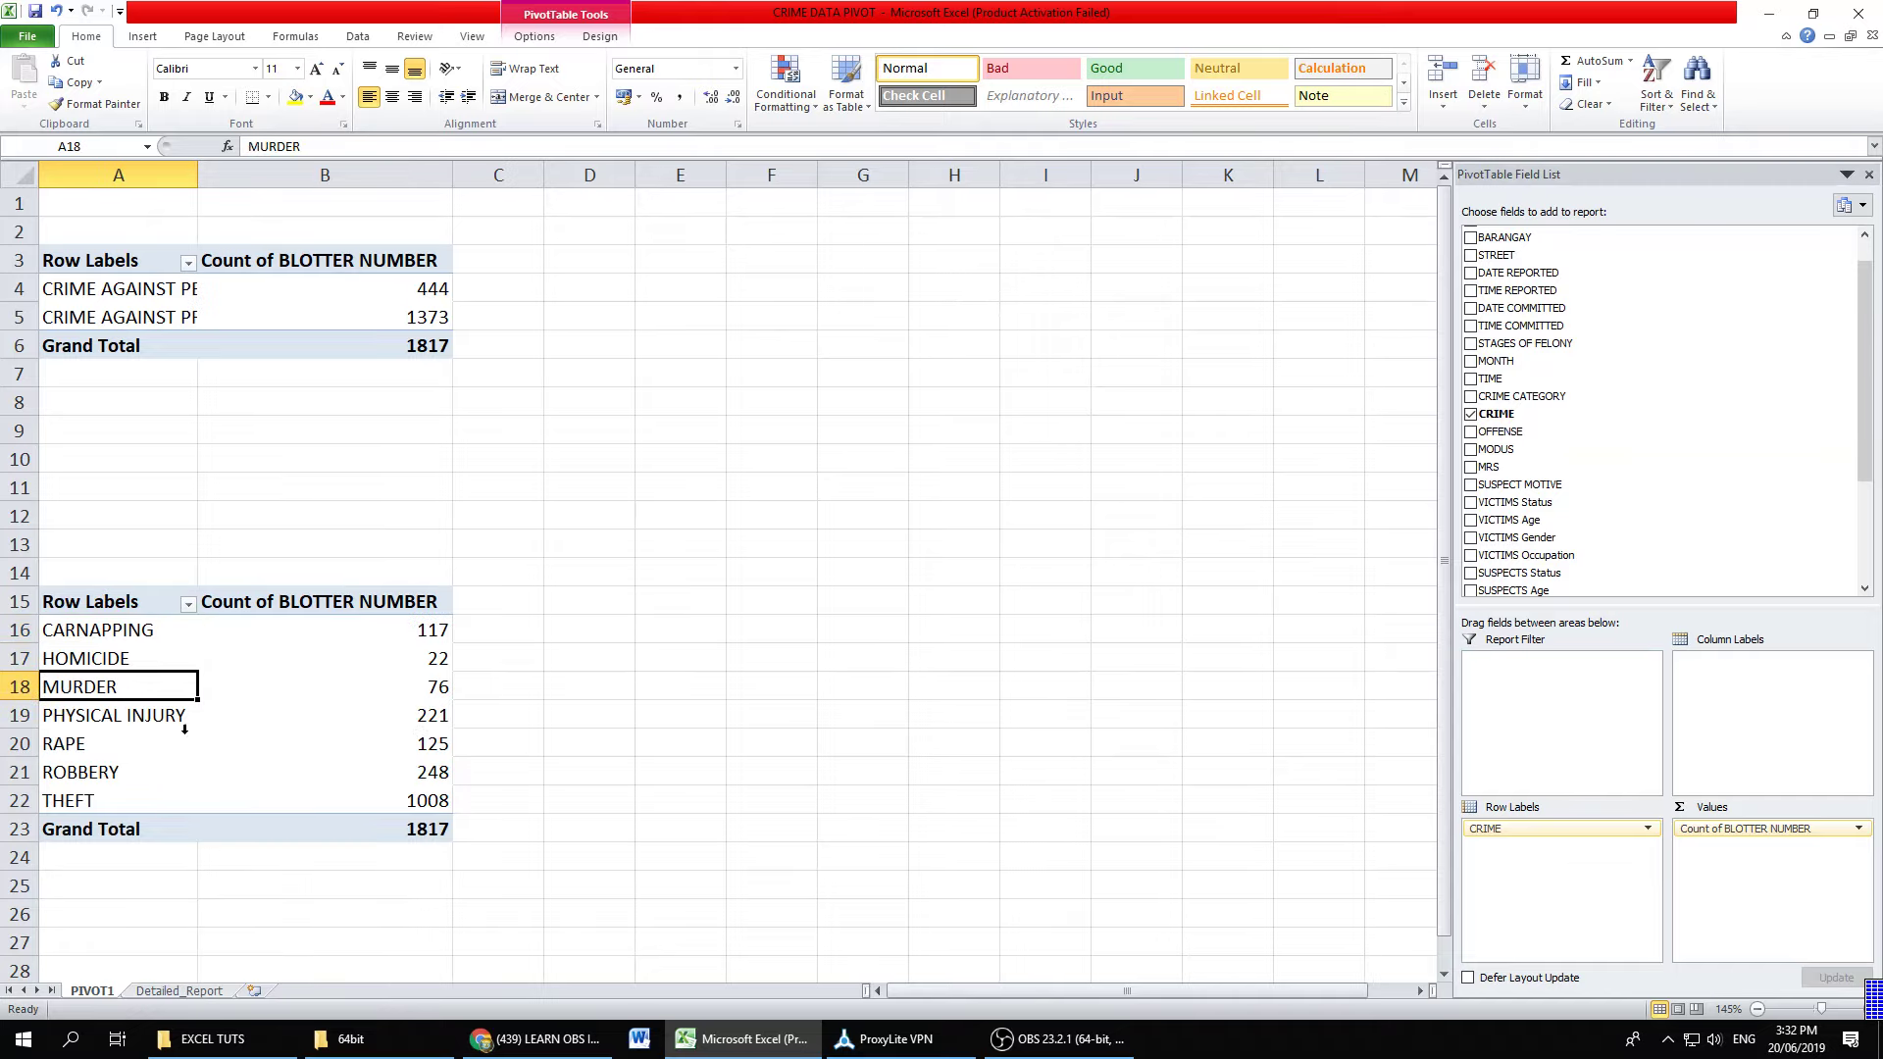
drag(380, 639, 371, 797)
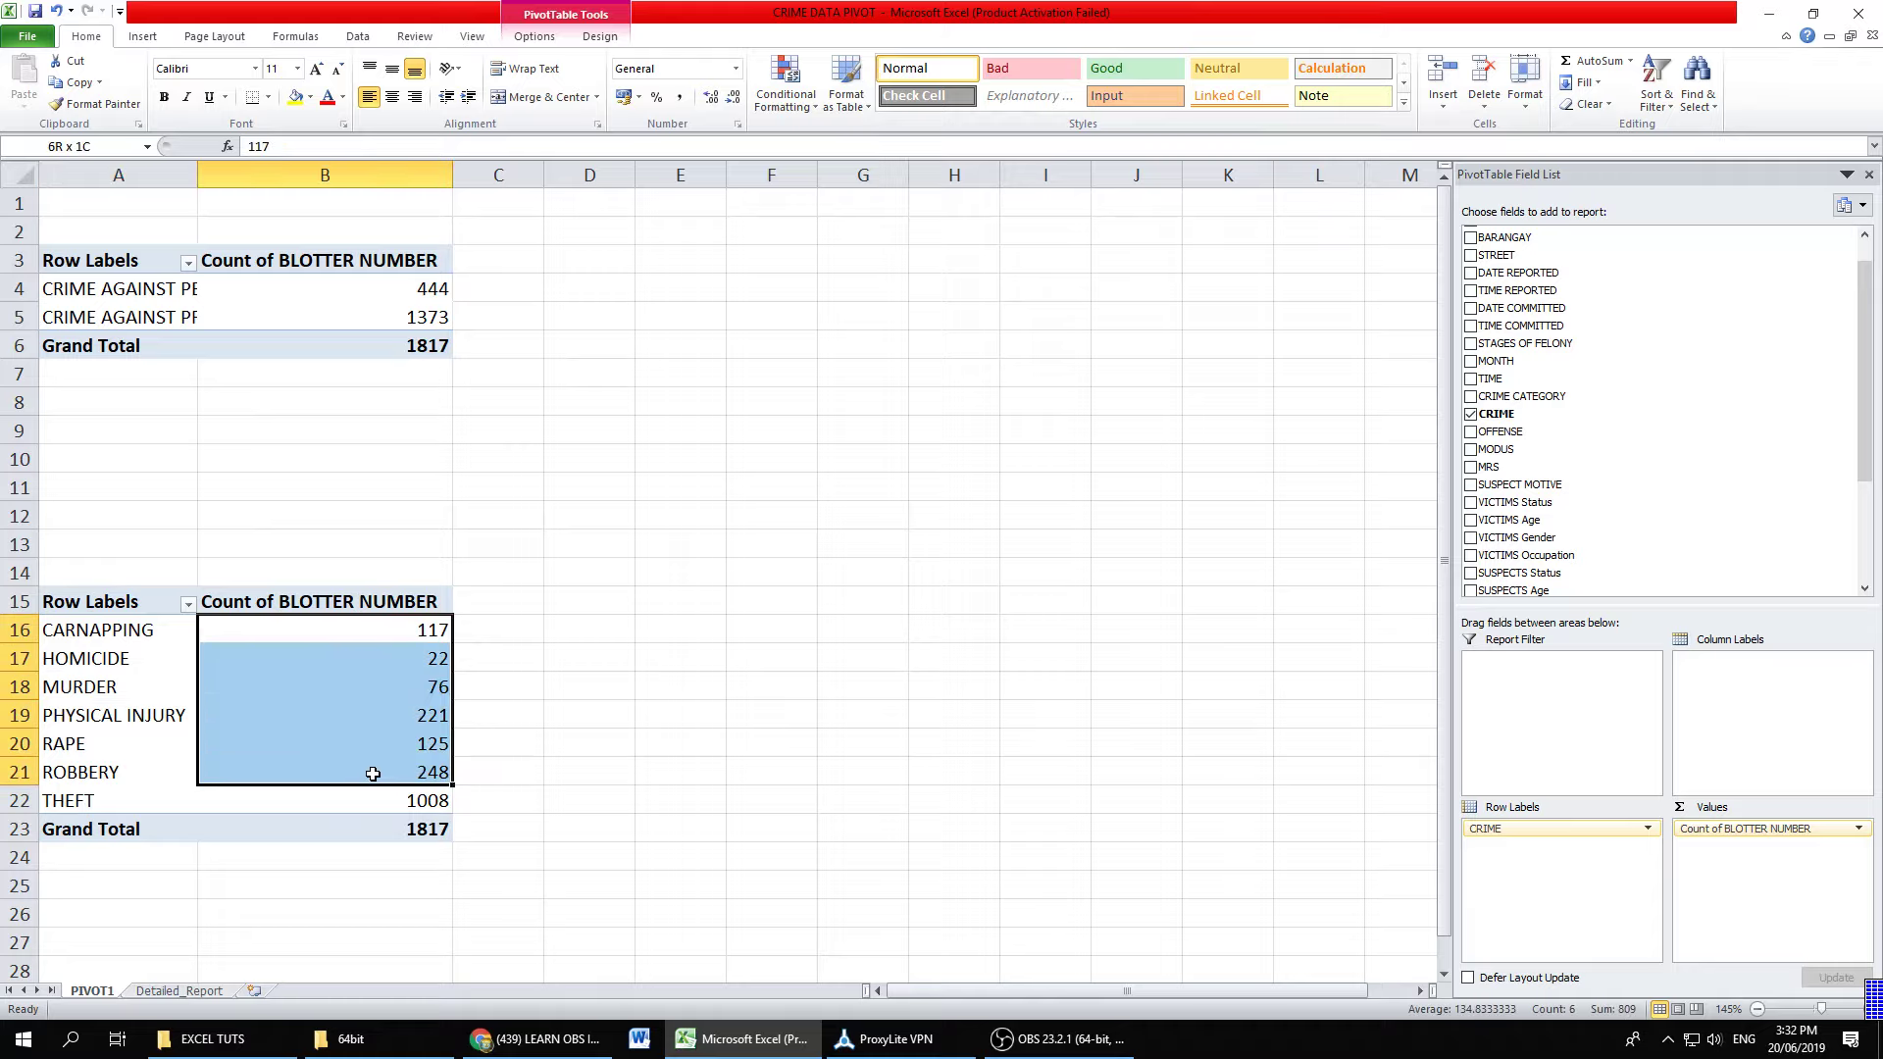
click(523, 506)
click(392, 649)
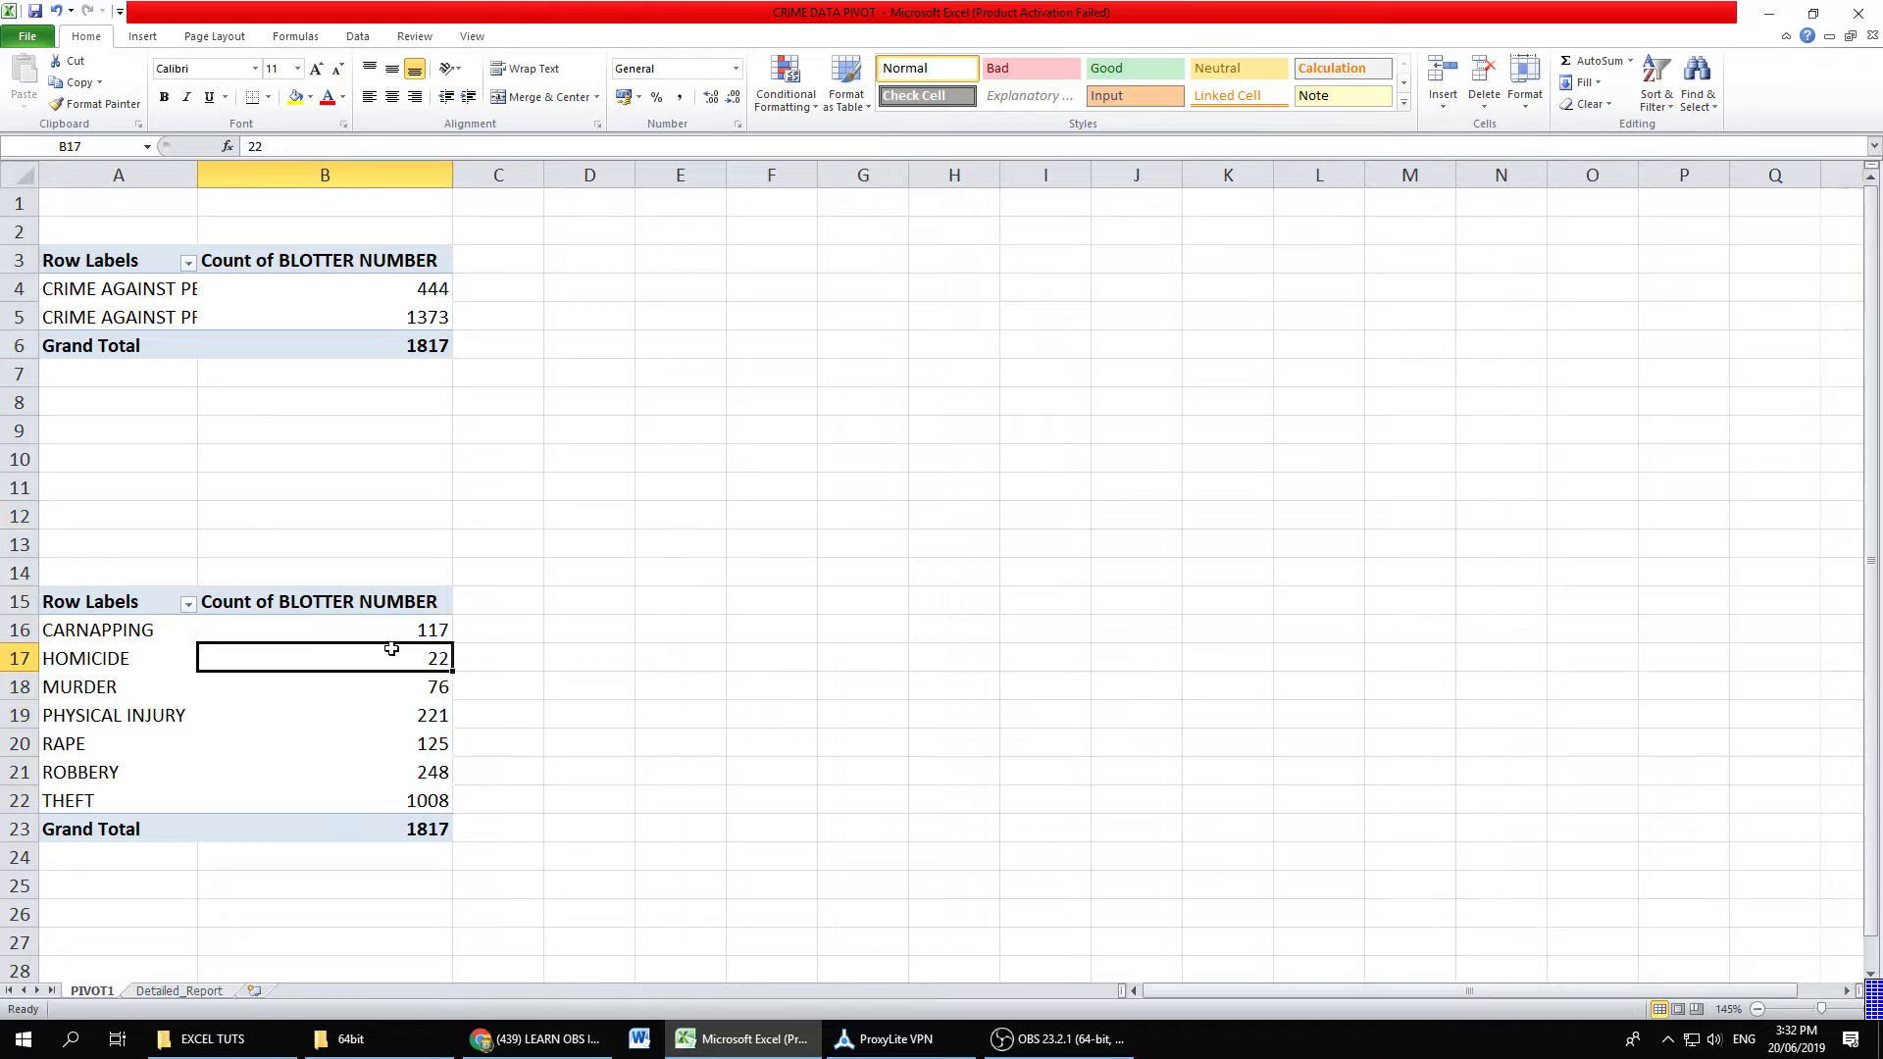
Step: Sort the crime counts in B16:B22 largest to smallest, putting THEFT 1008 first
drag(390, 628, 355, 802)
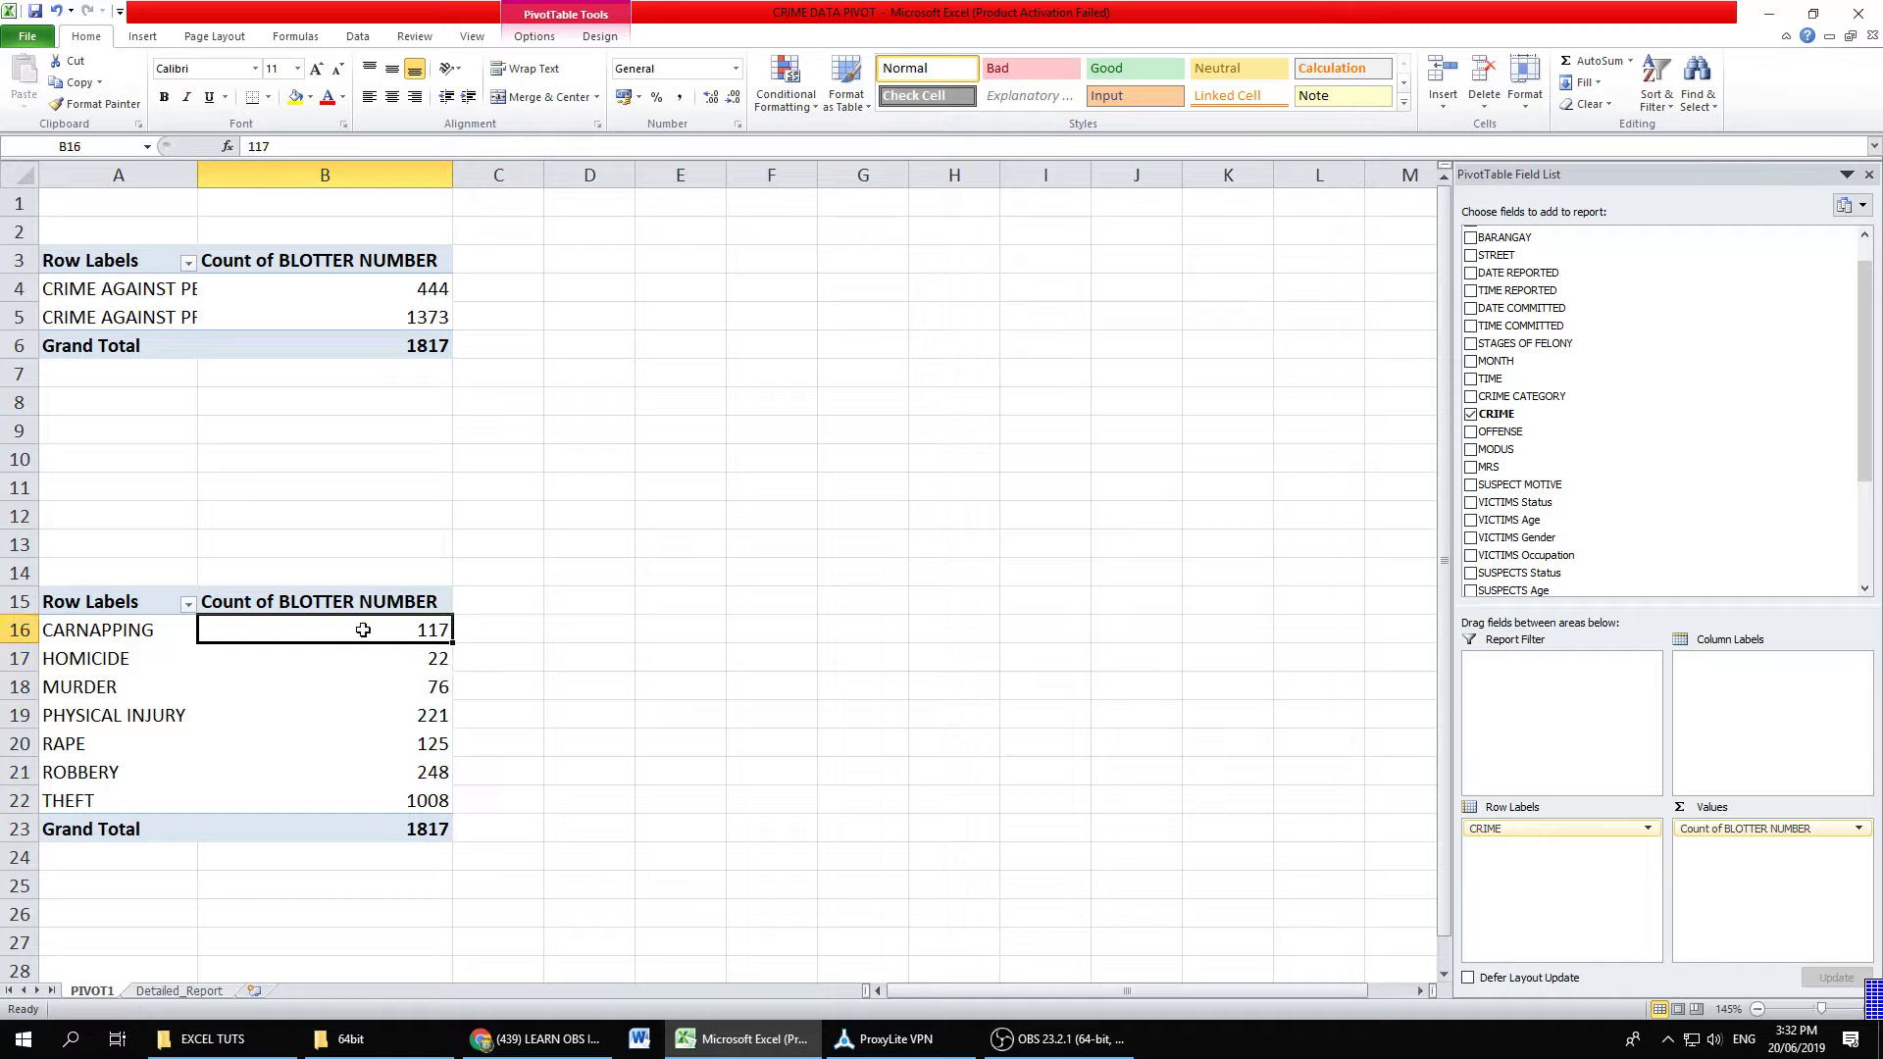
click(1661, 105)
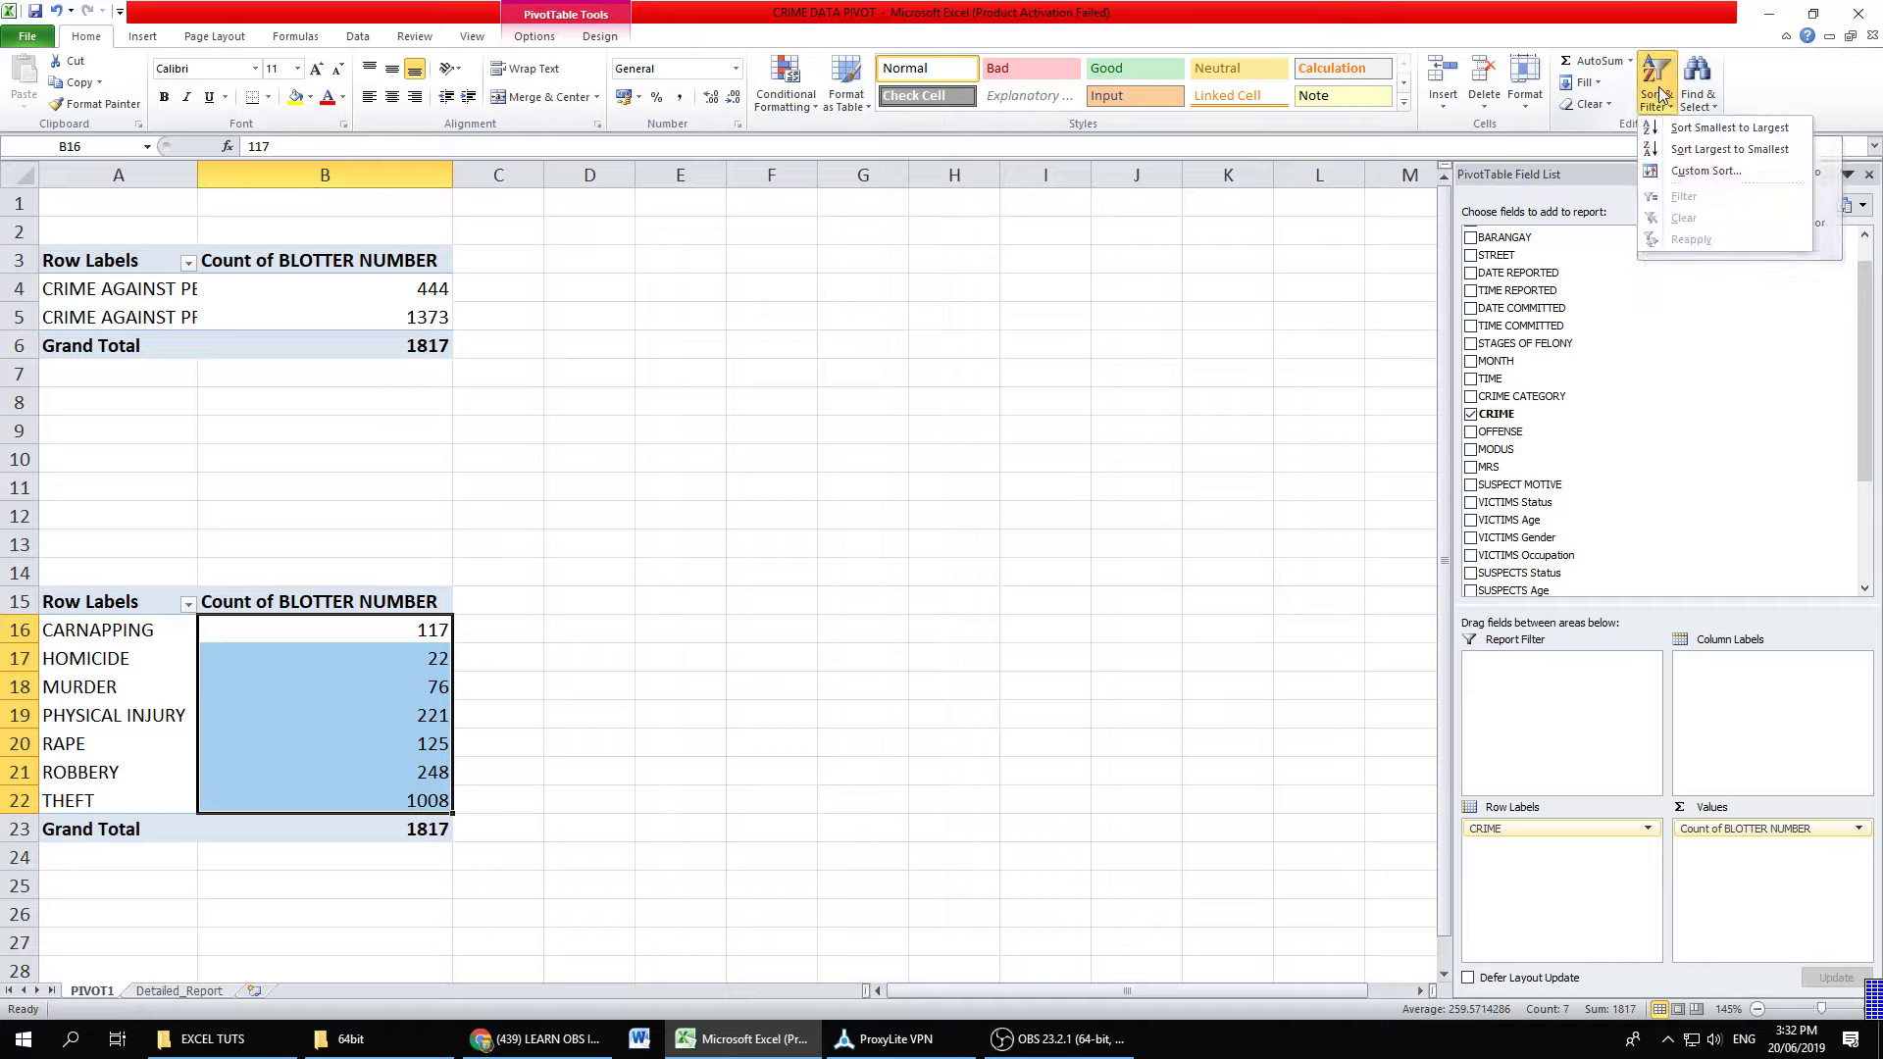
click(1729, 151)
click(369, 660)
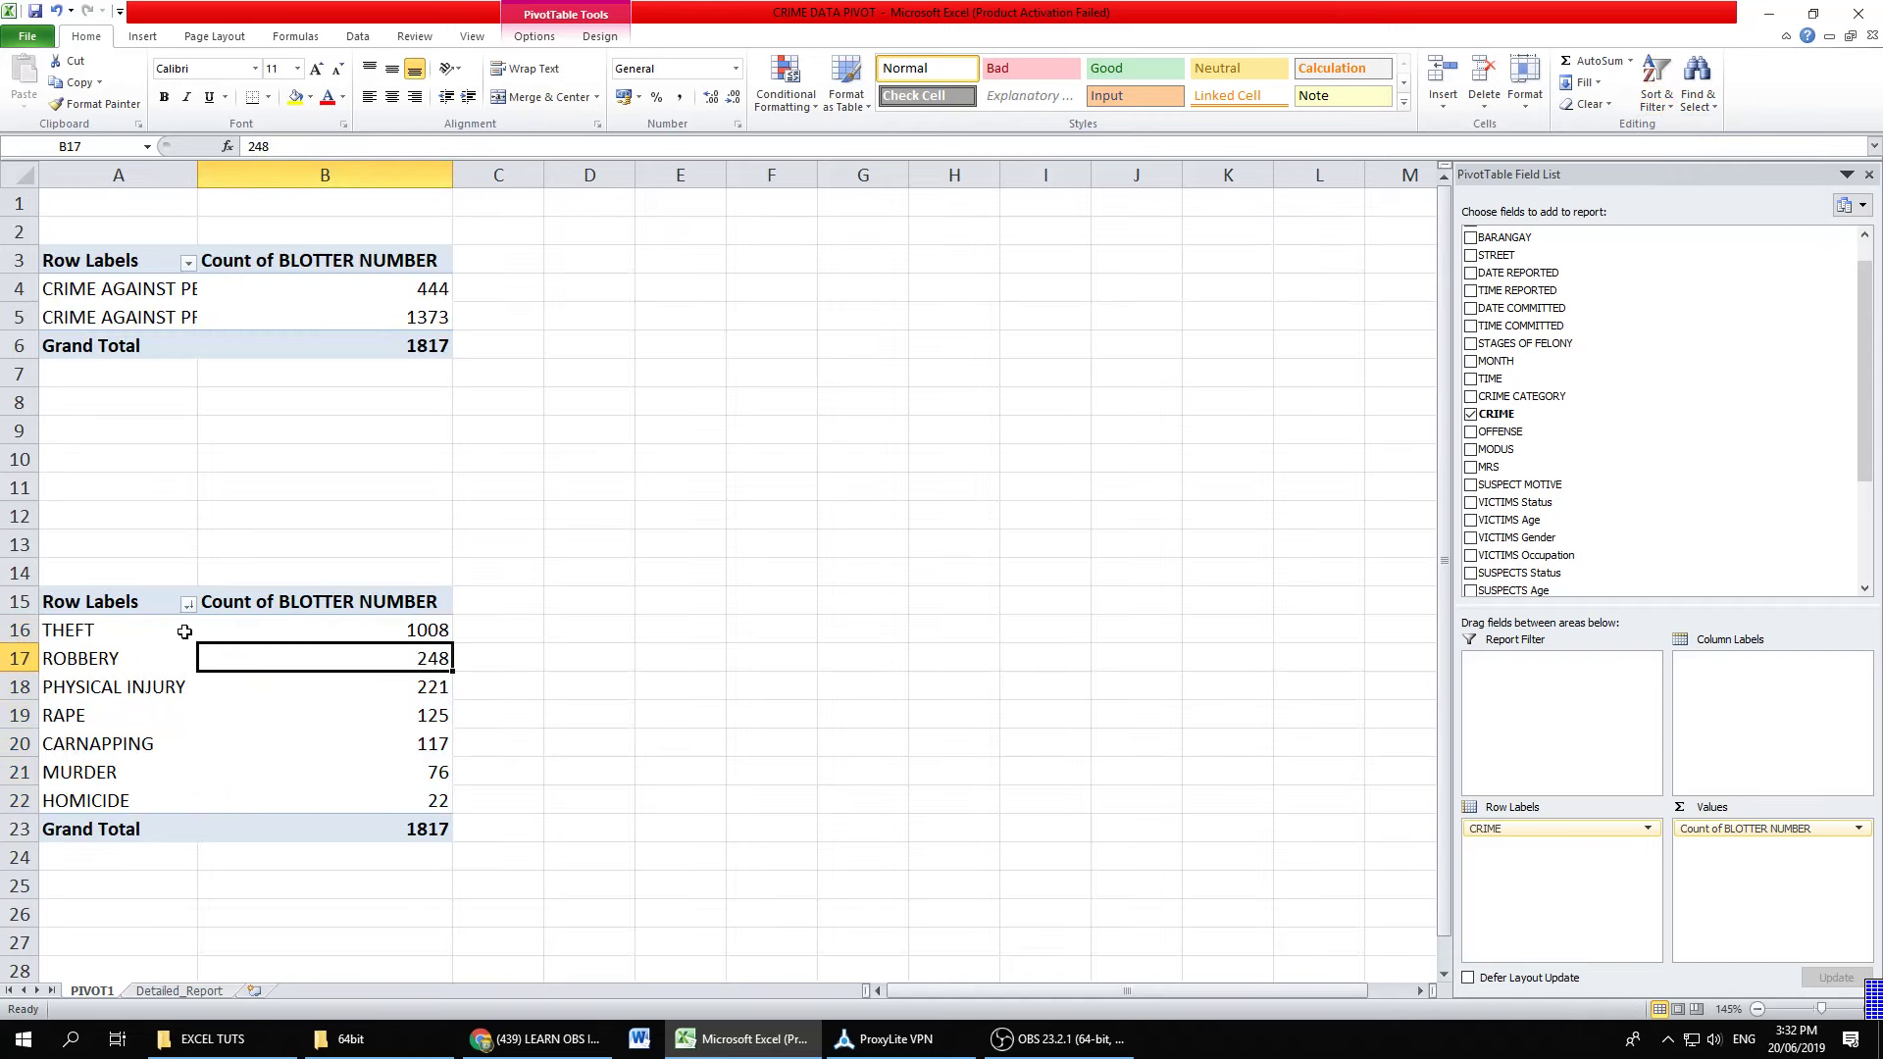
drag(184, 631, 294, 792)
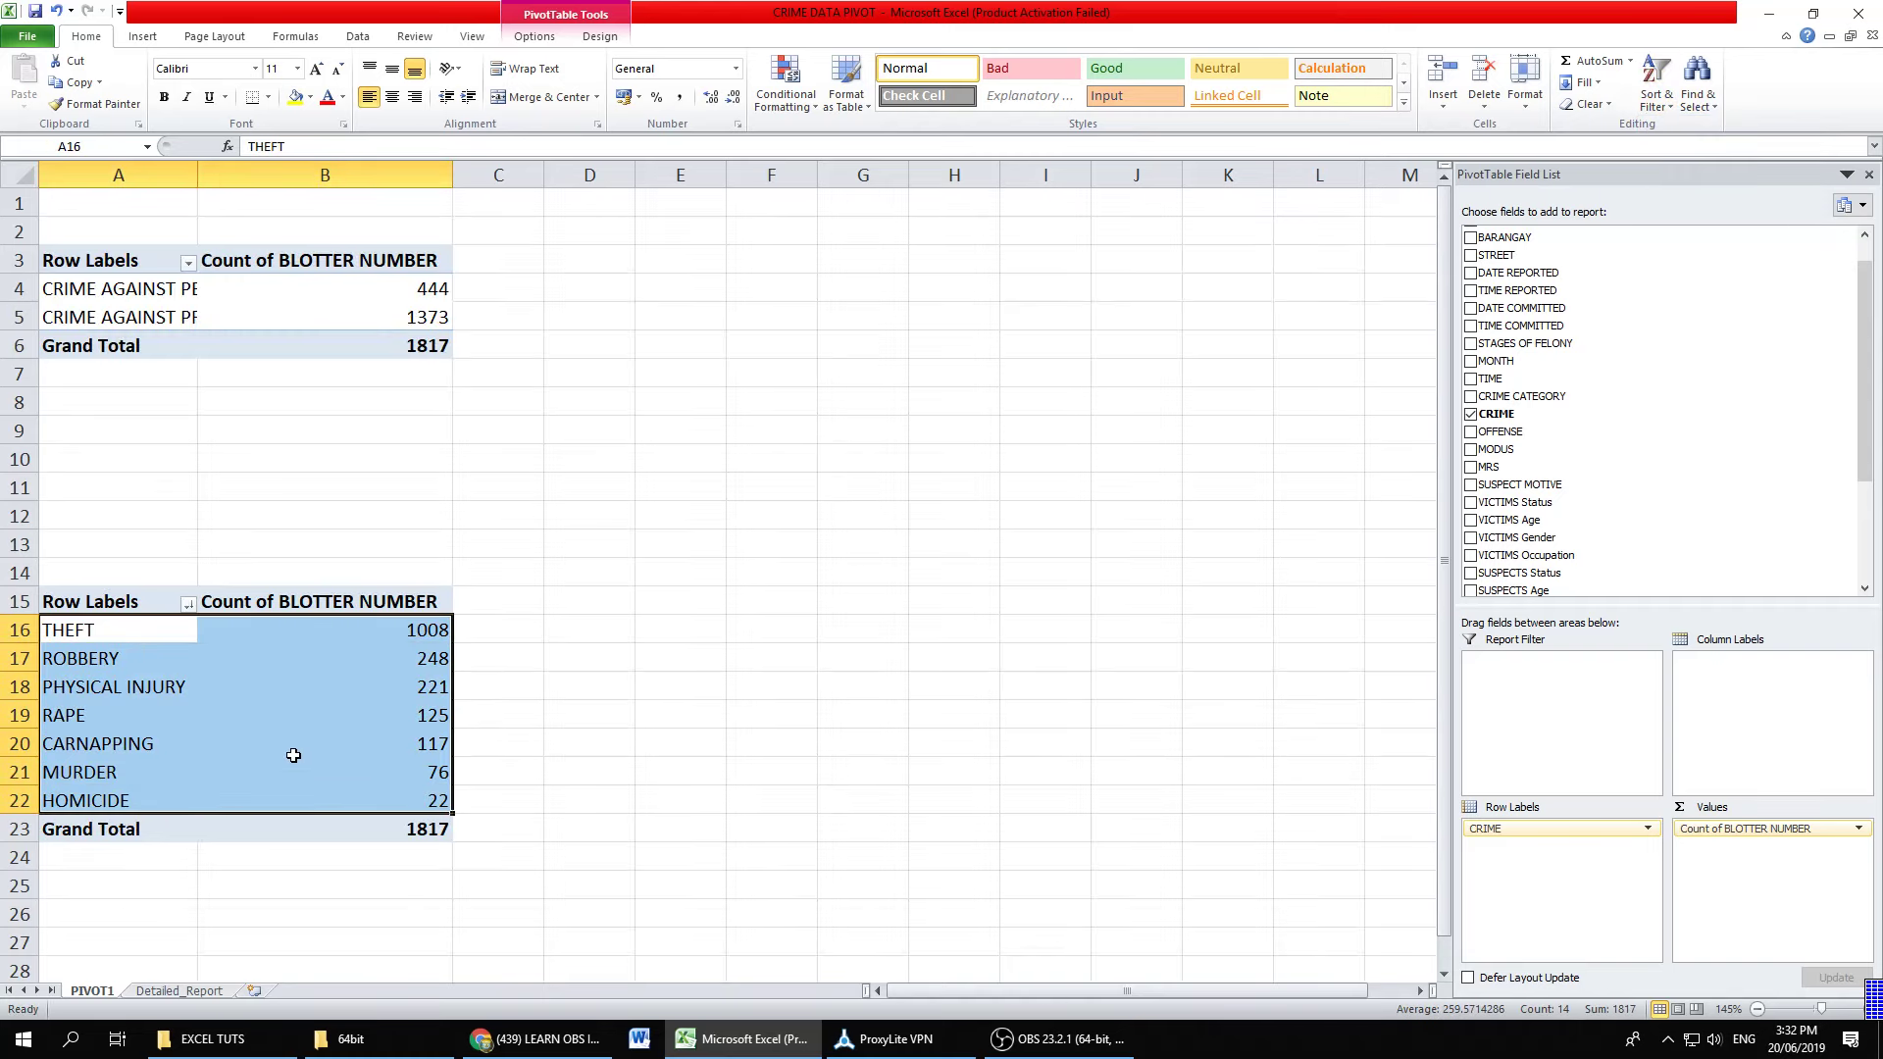
mouse_move(362, 629)
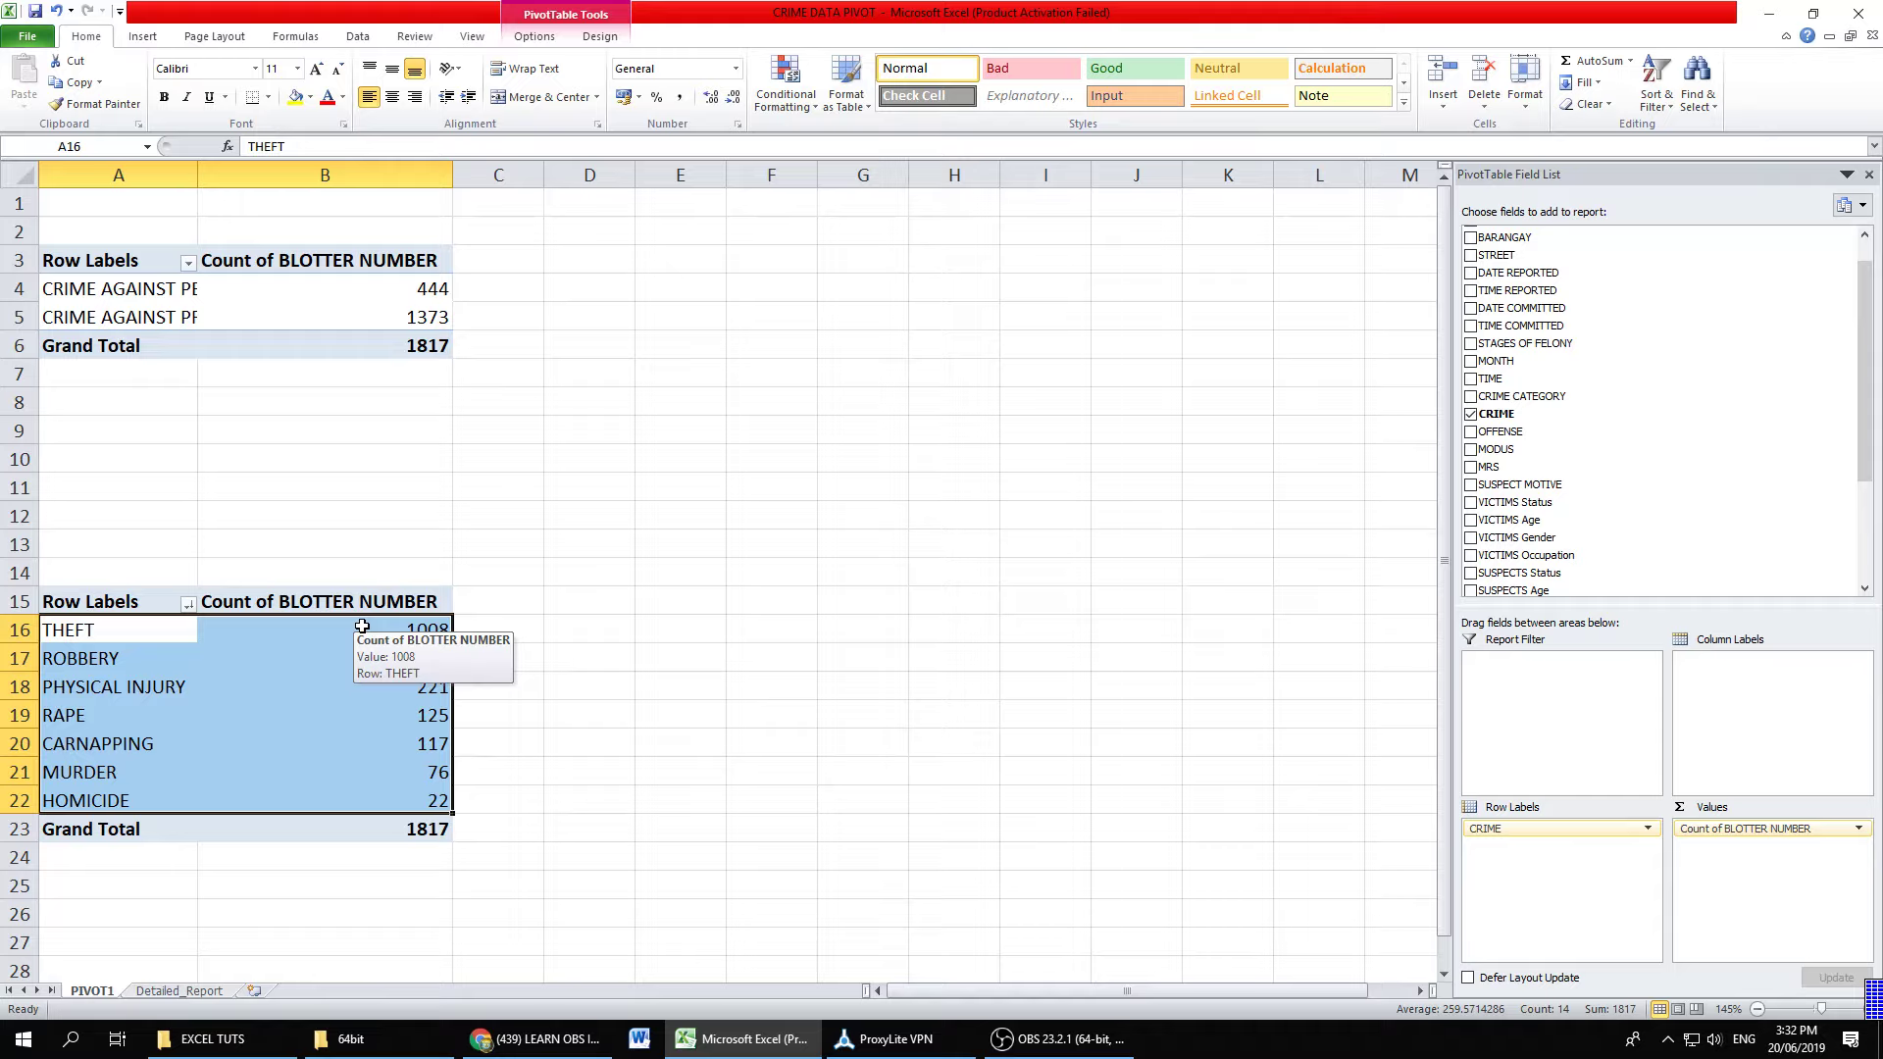
click(263, 622)
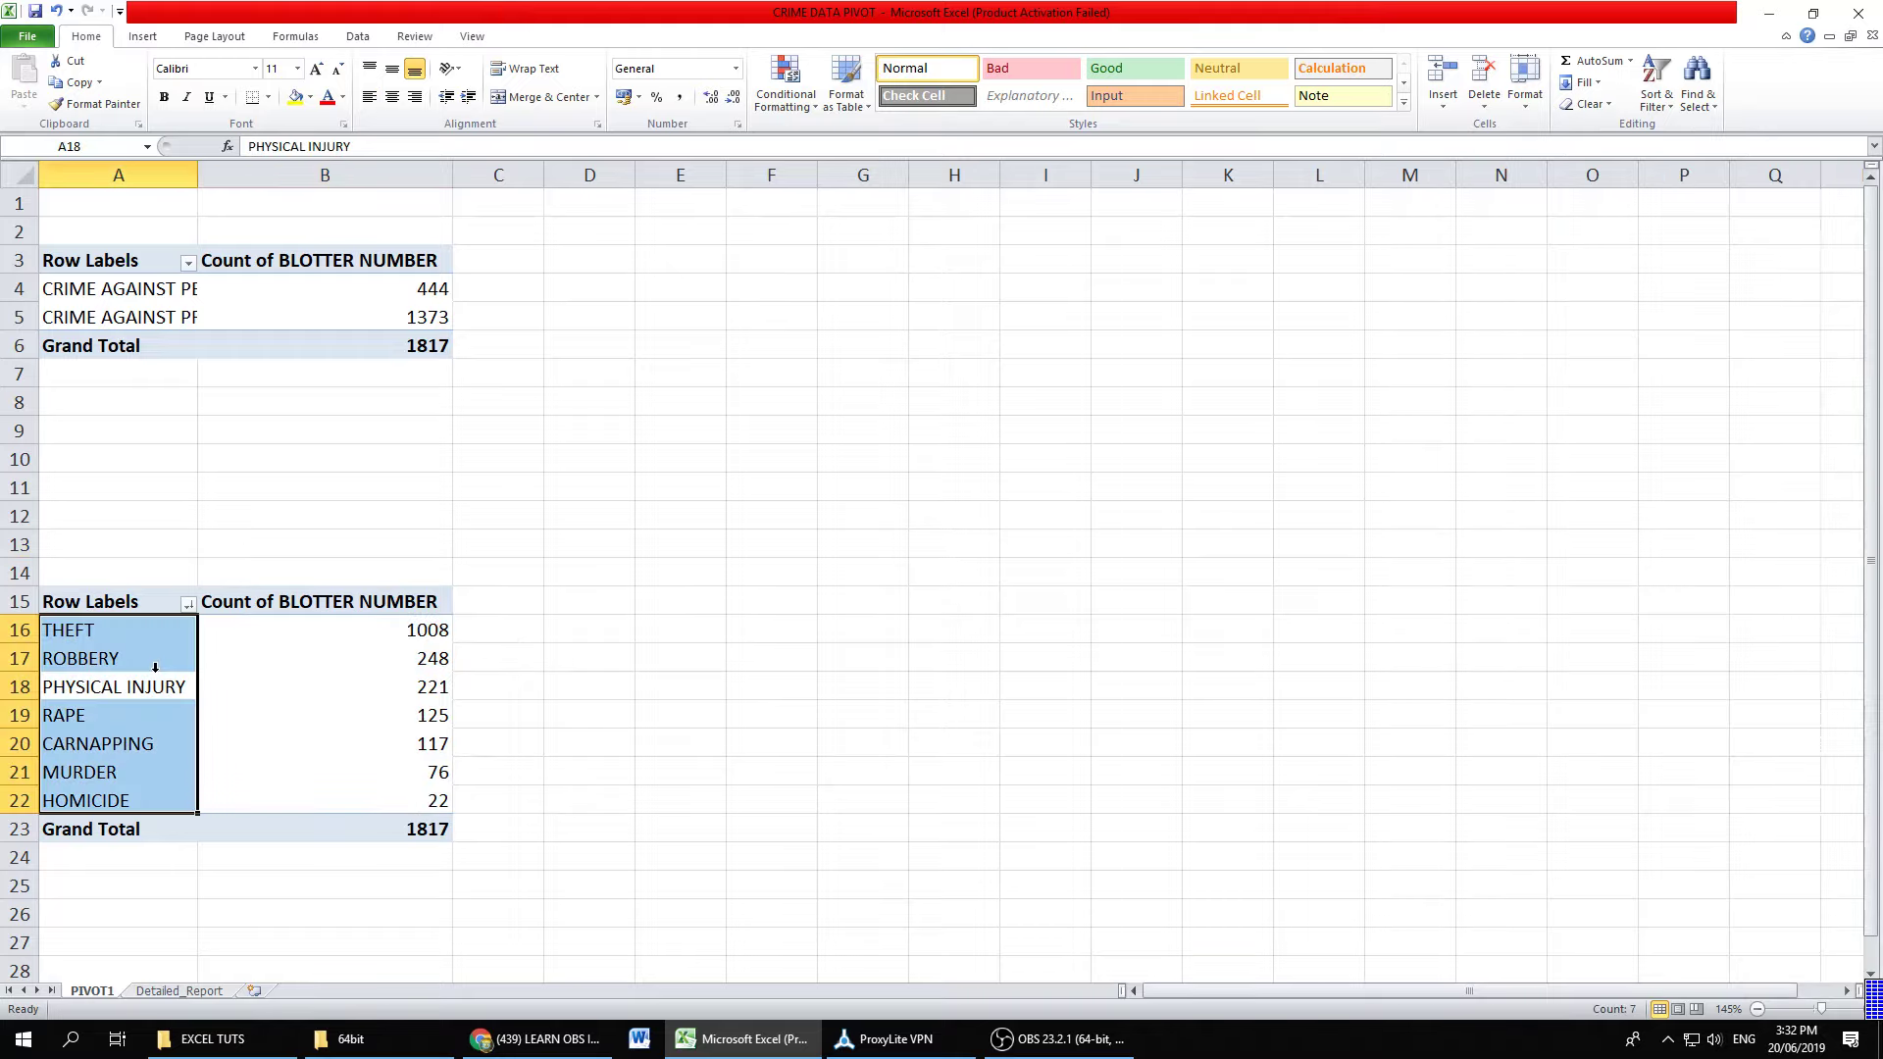
click(230, 657)
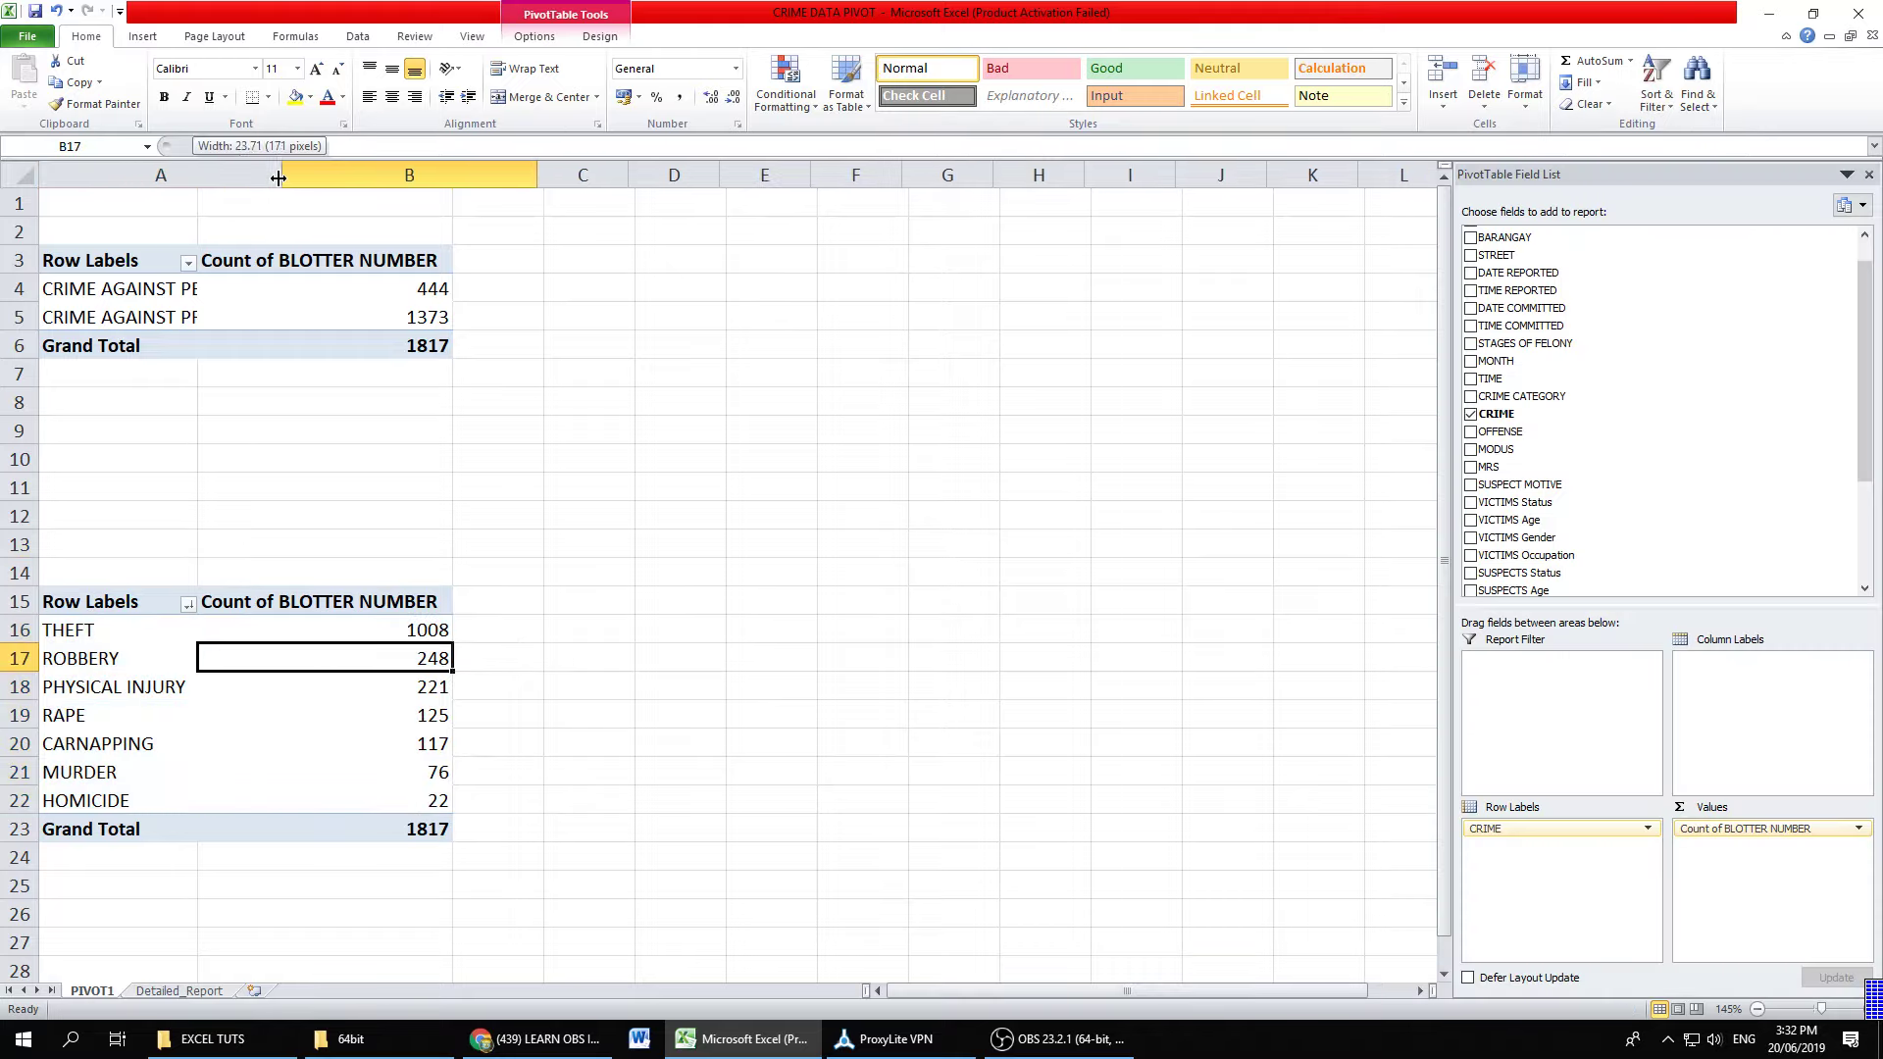
Step: Widen column A so the full crime labels are visible
drag(192, 170, 285, 173)
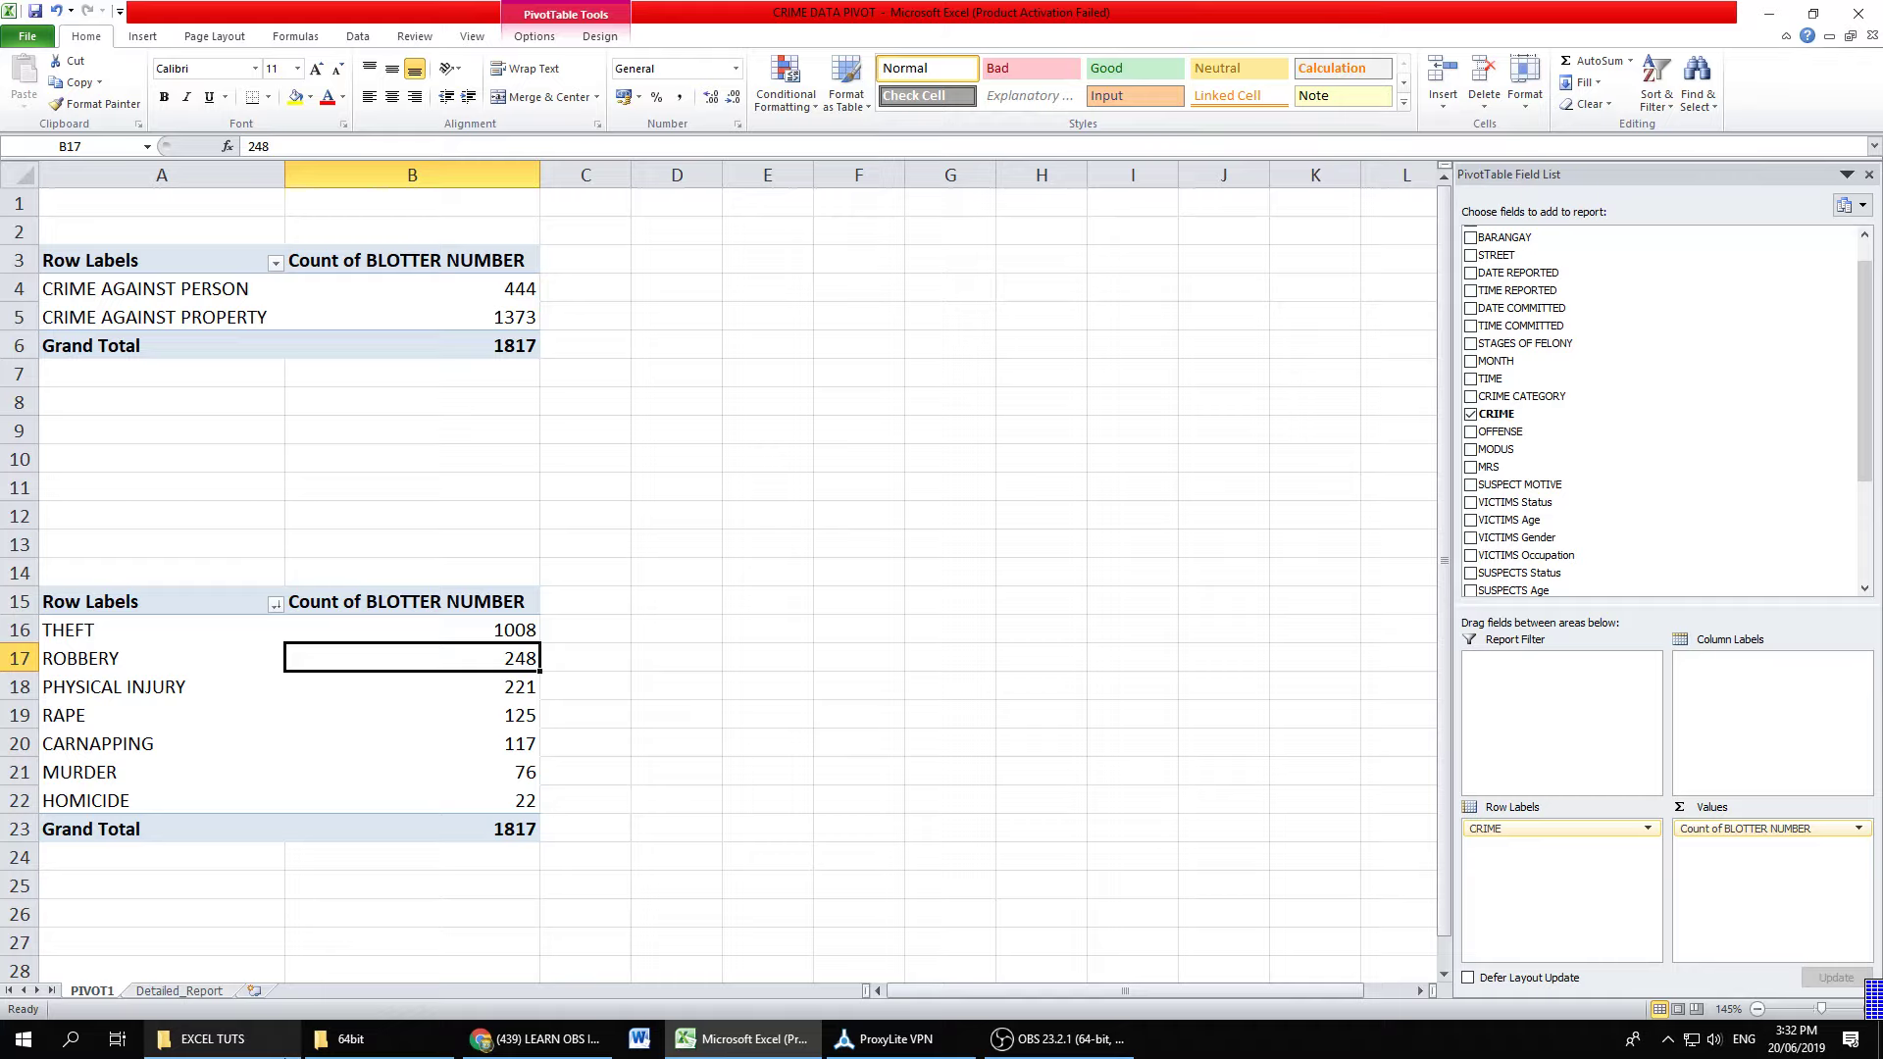
click(651, 595)
click(438, 657)
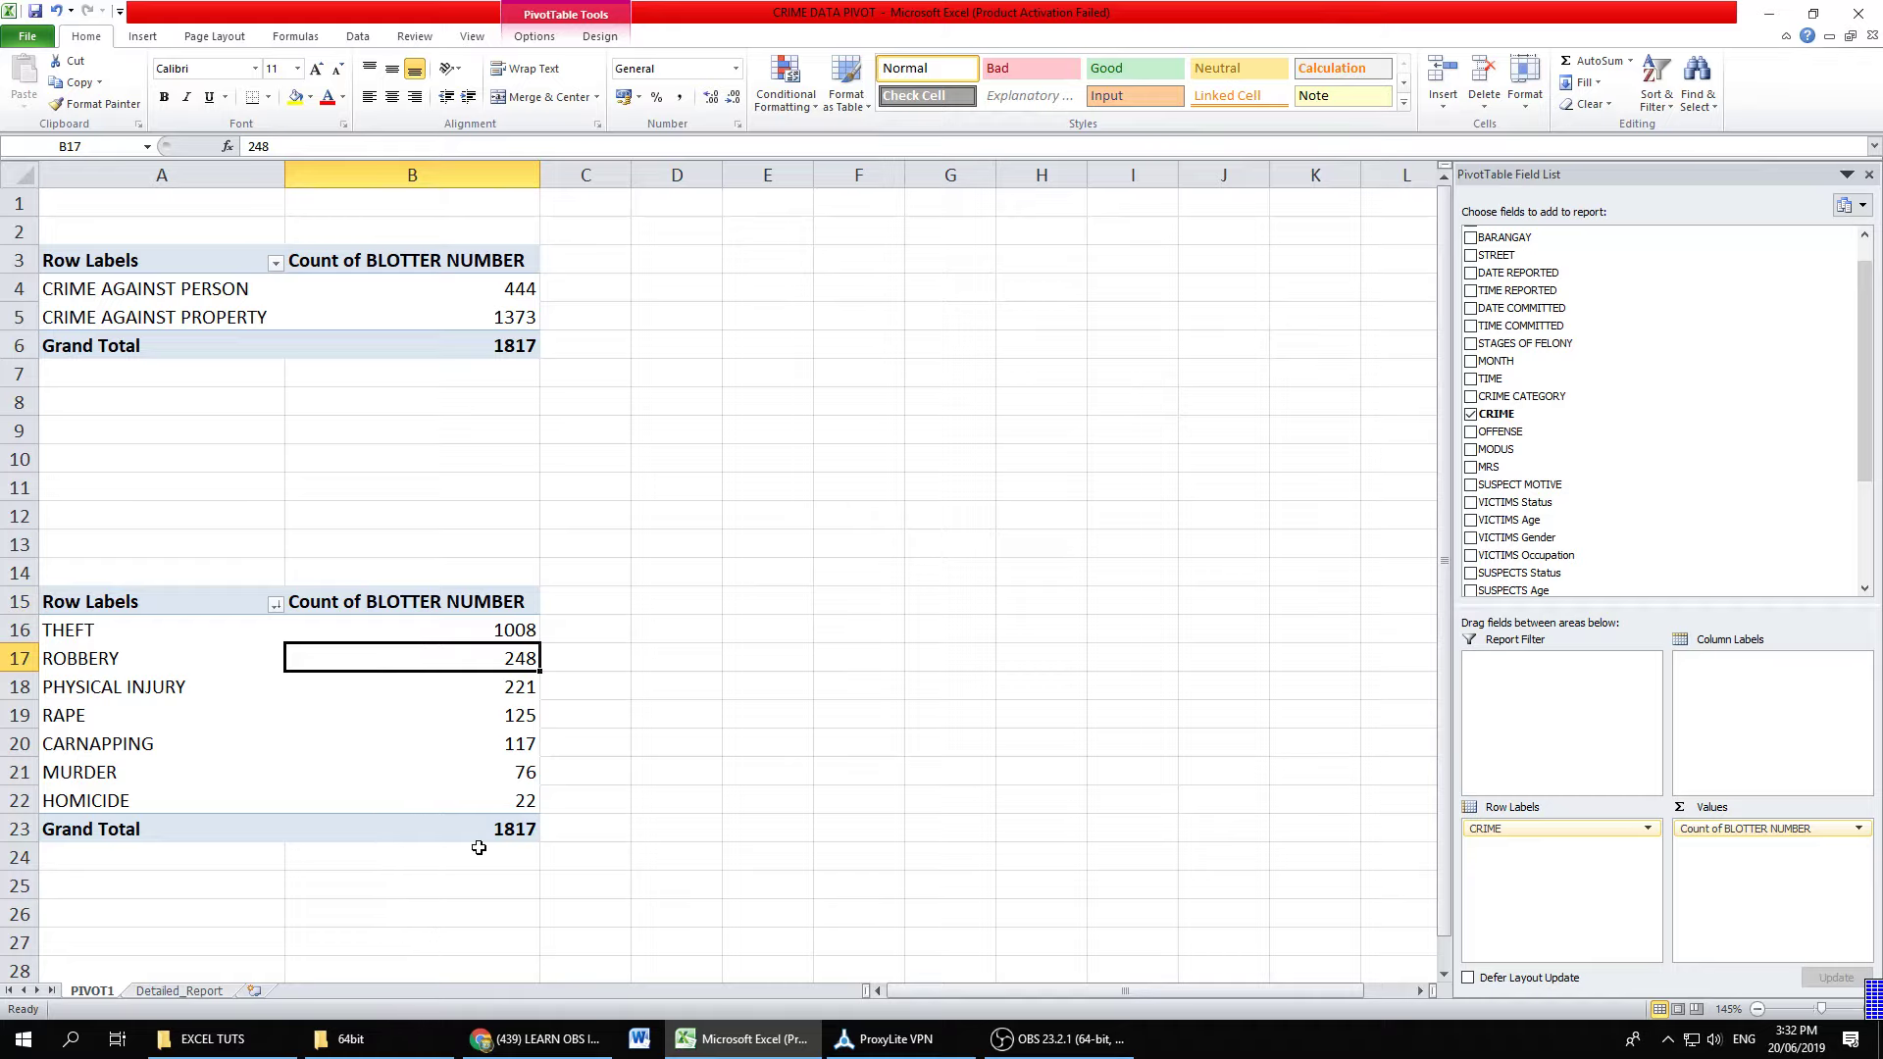
click(733, 611)
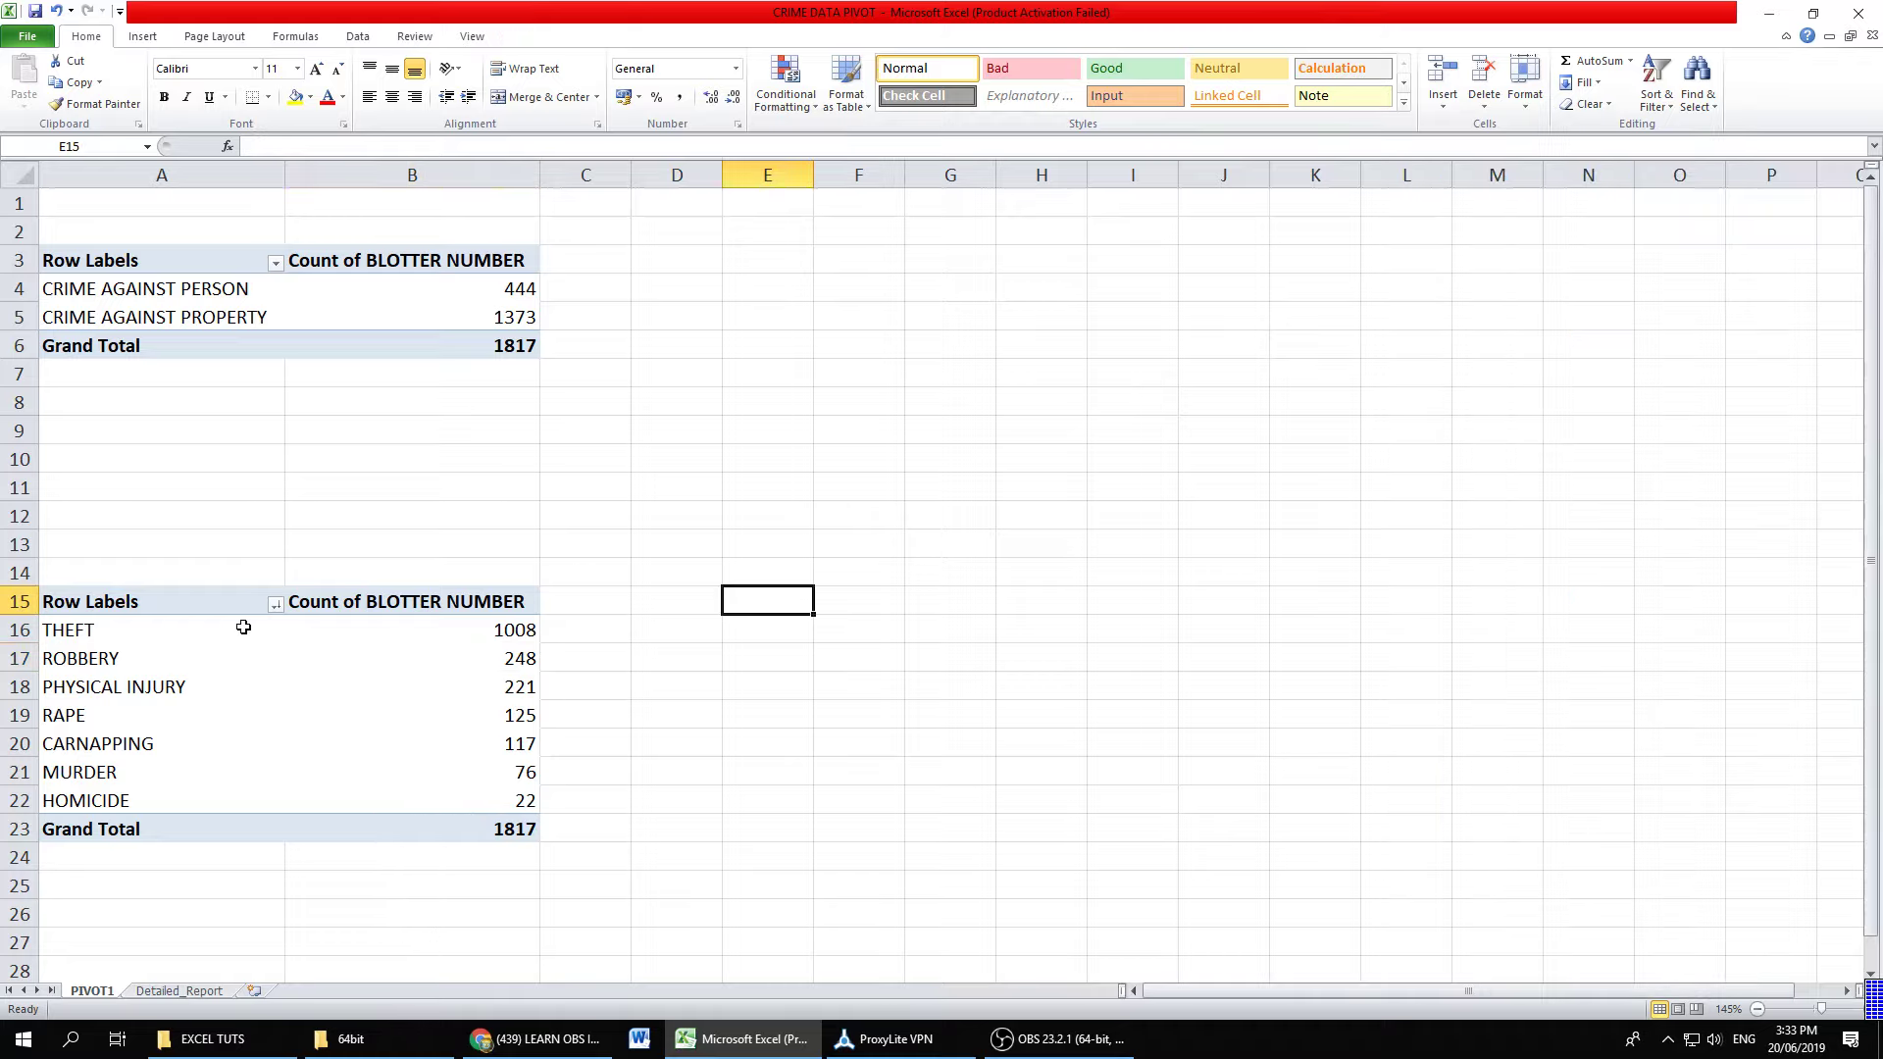
drag(245, 627, 439, 792)
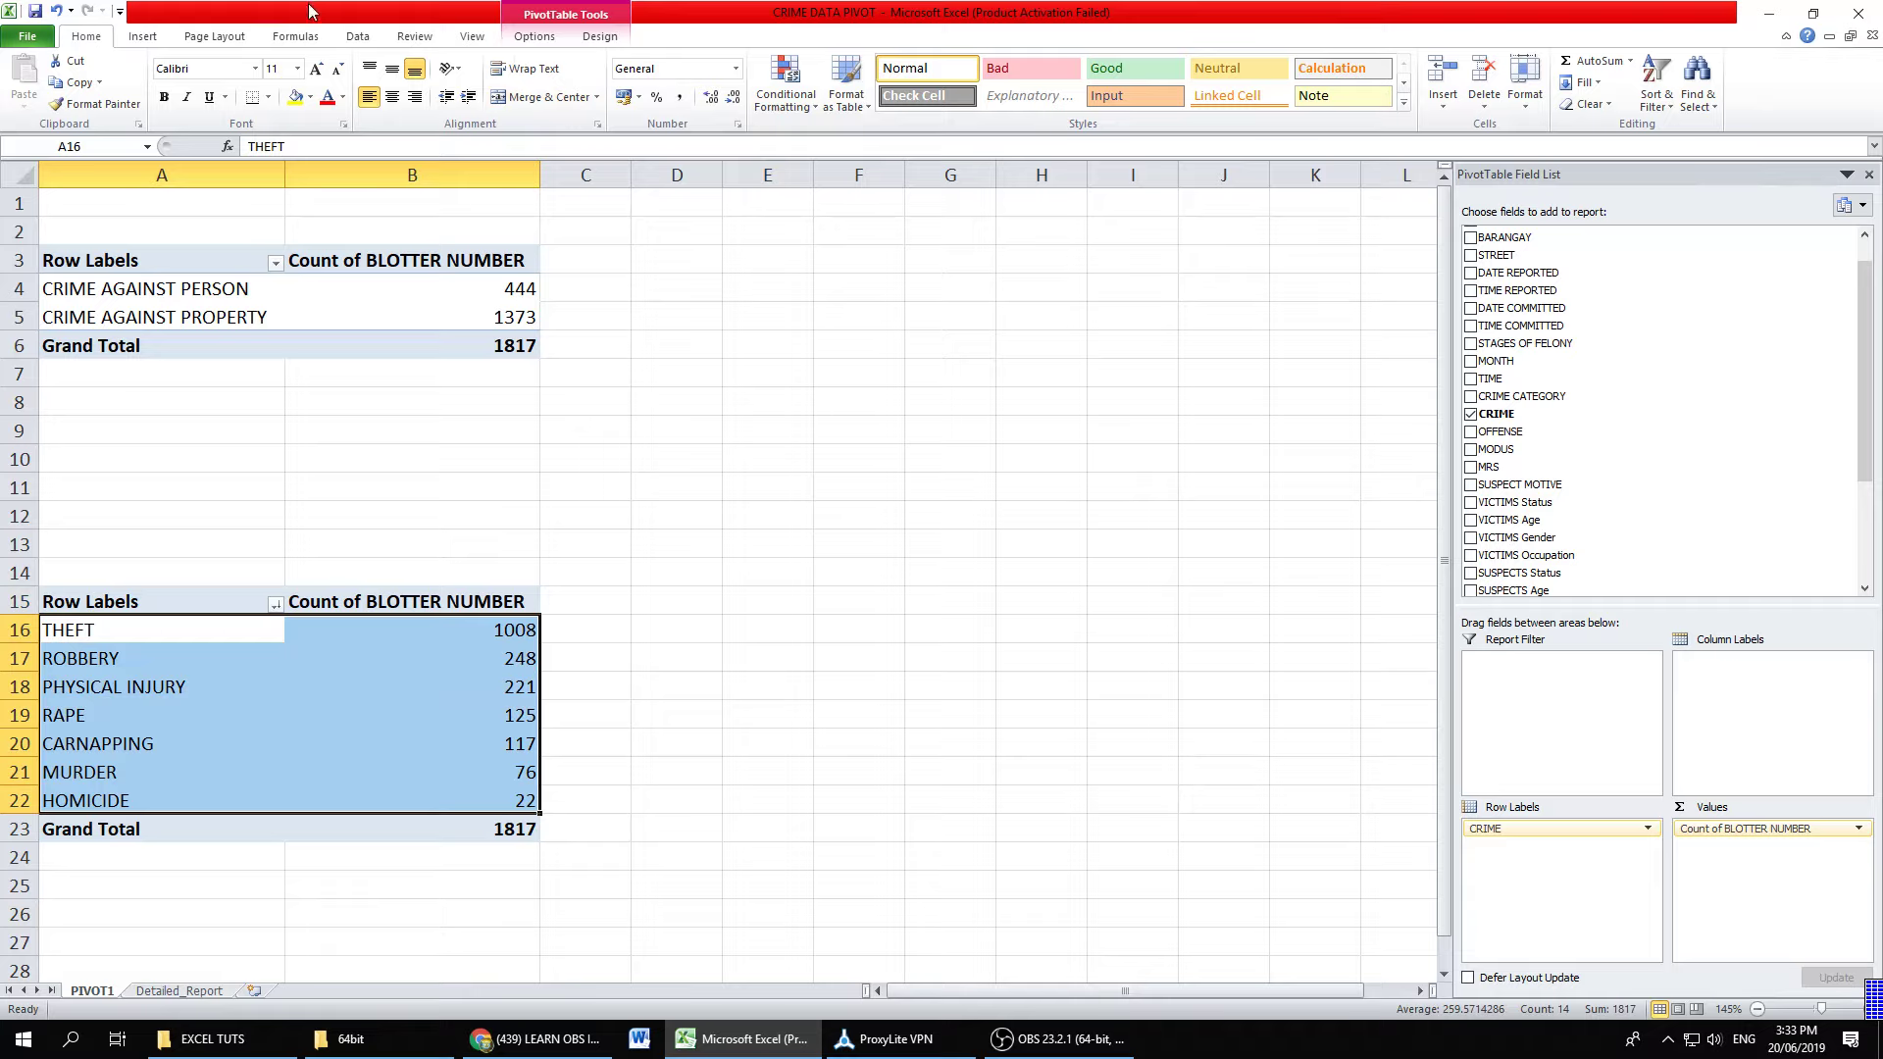
Step: Insert a clustered column chart of the crime counts, move it right, and delete its legend
click(142, 36)
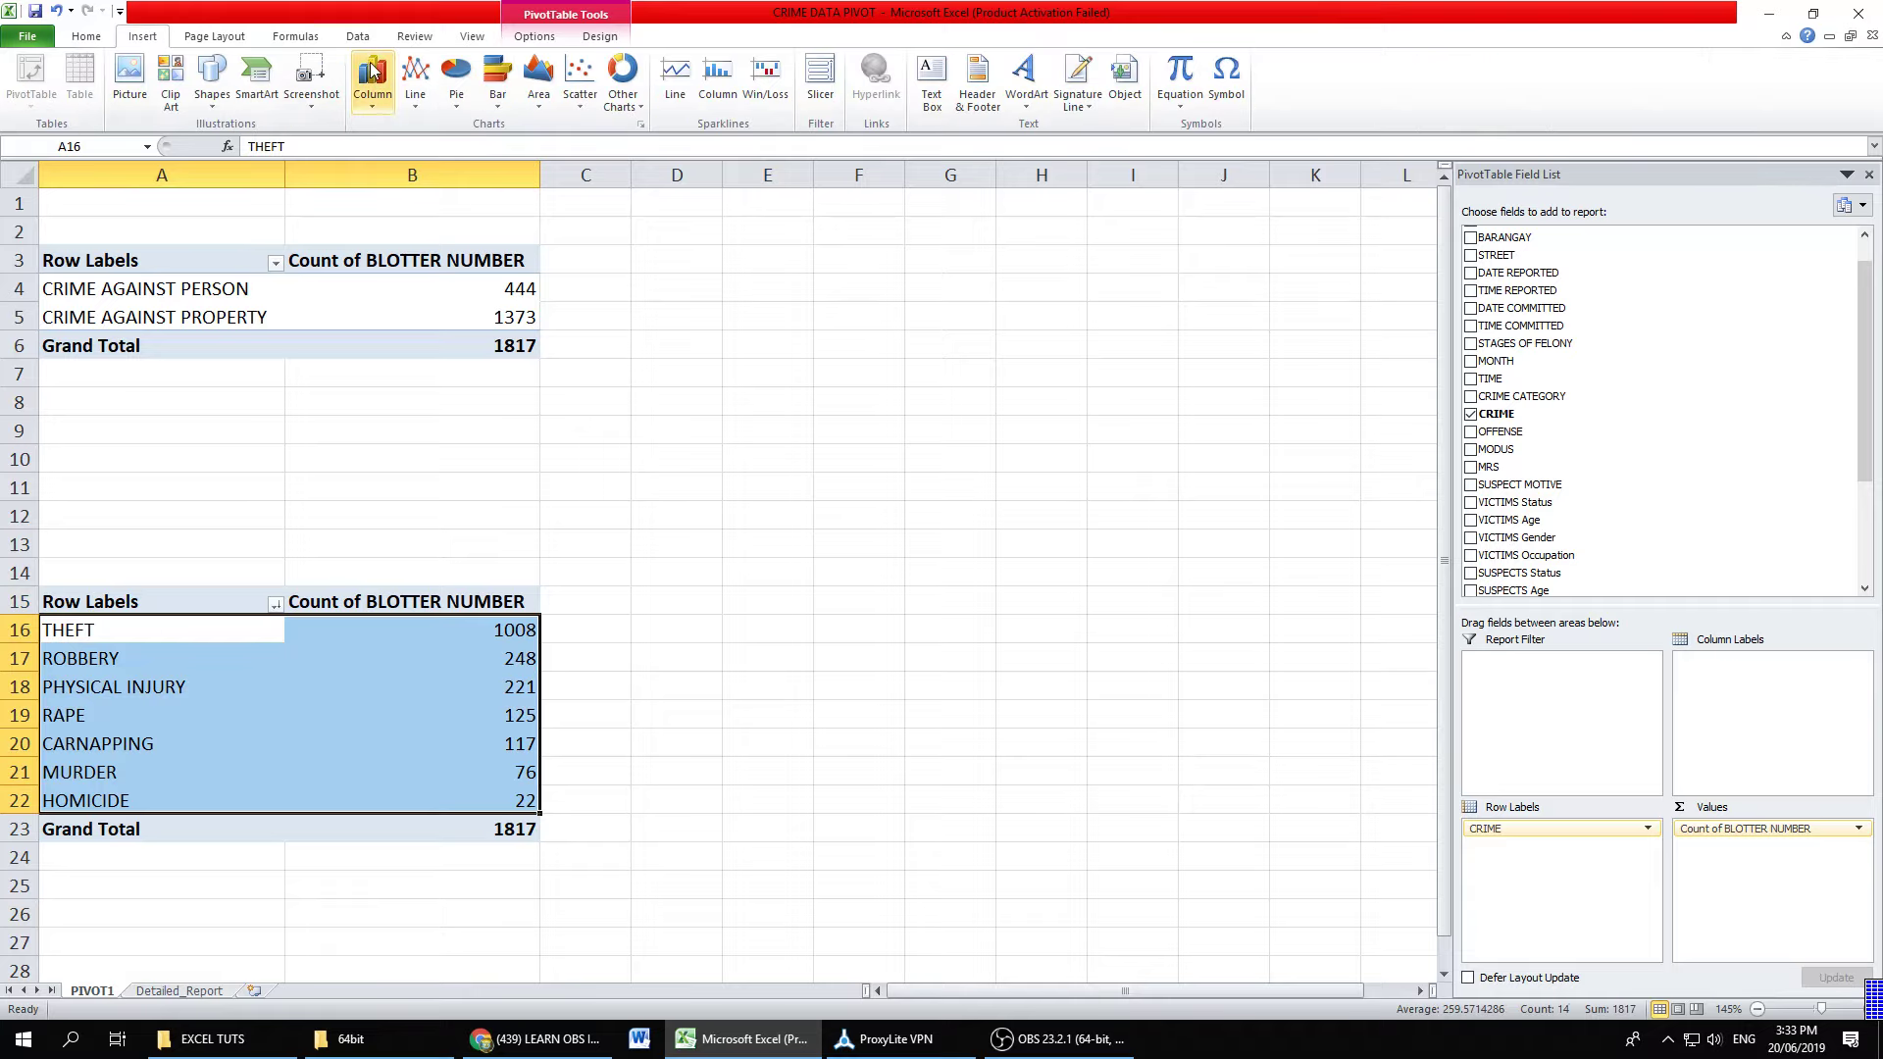
click(376, 71)
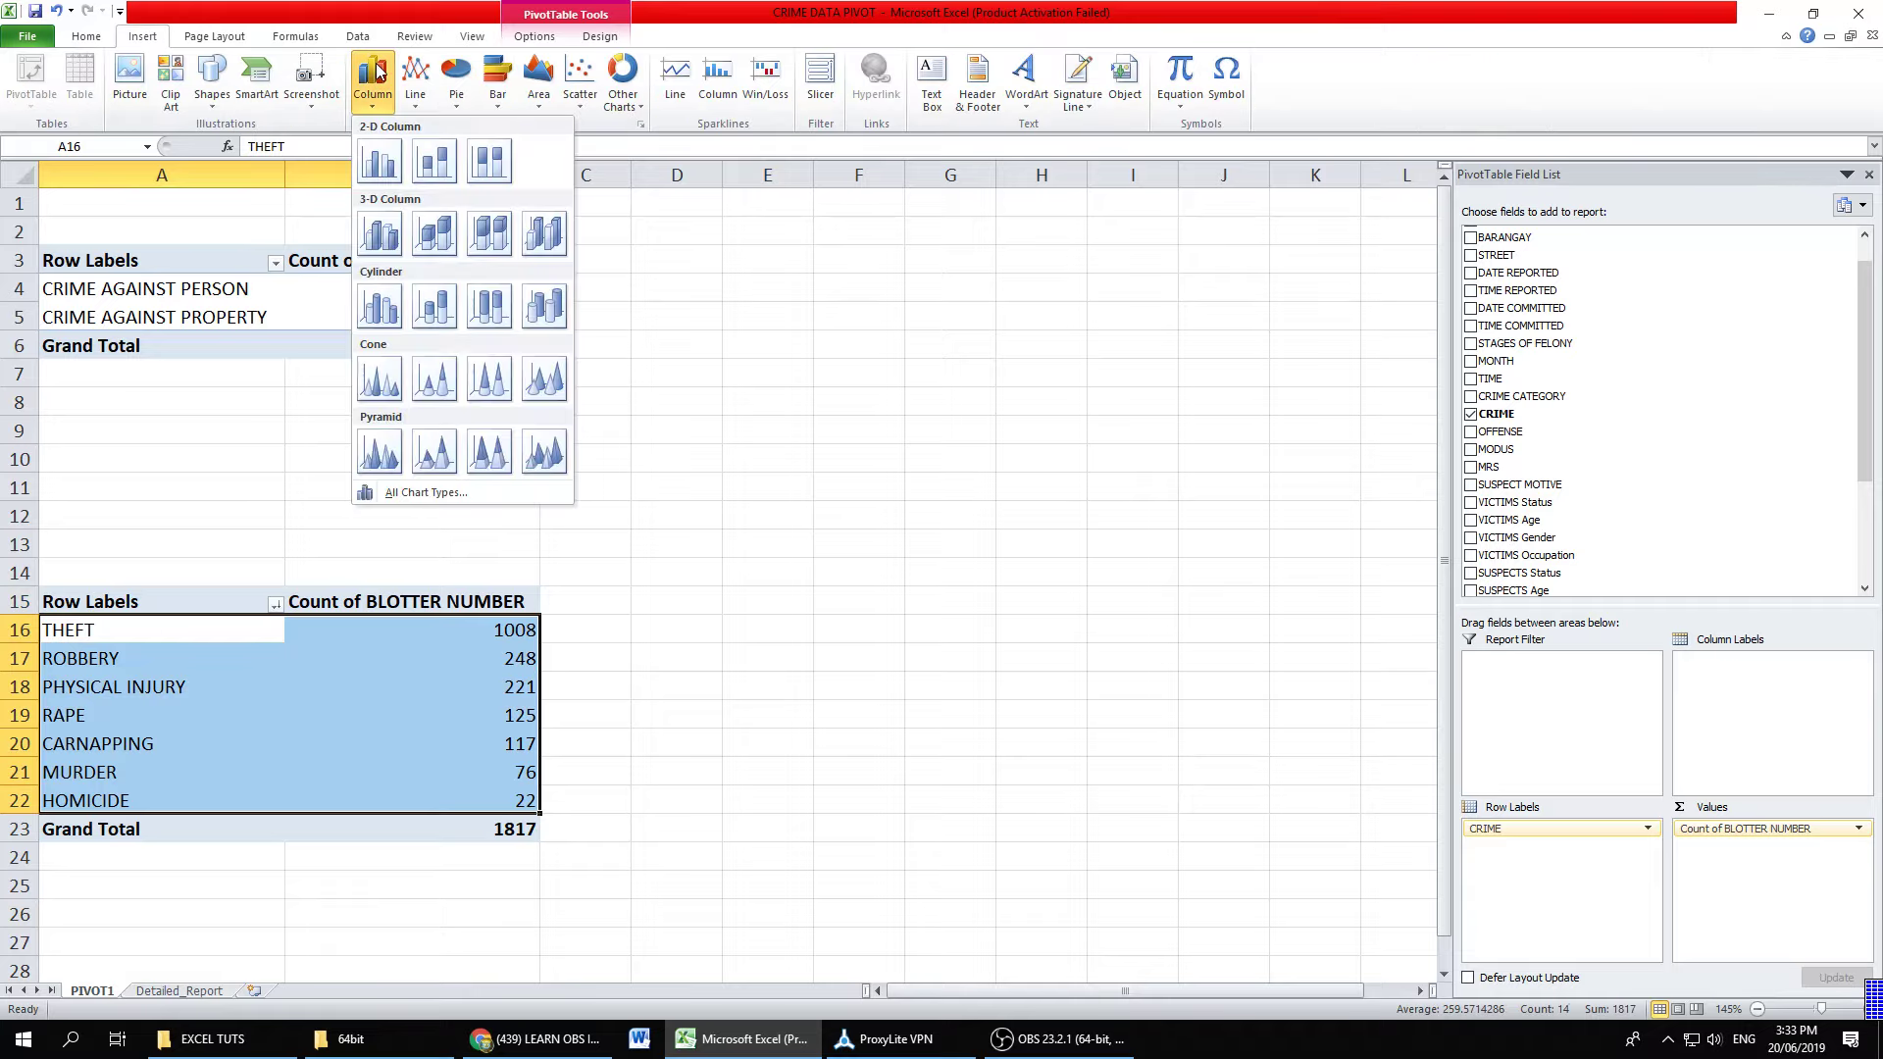
click(381, 164)
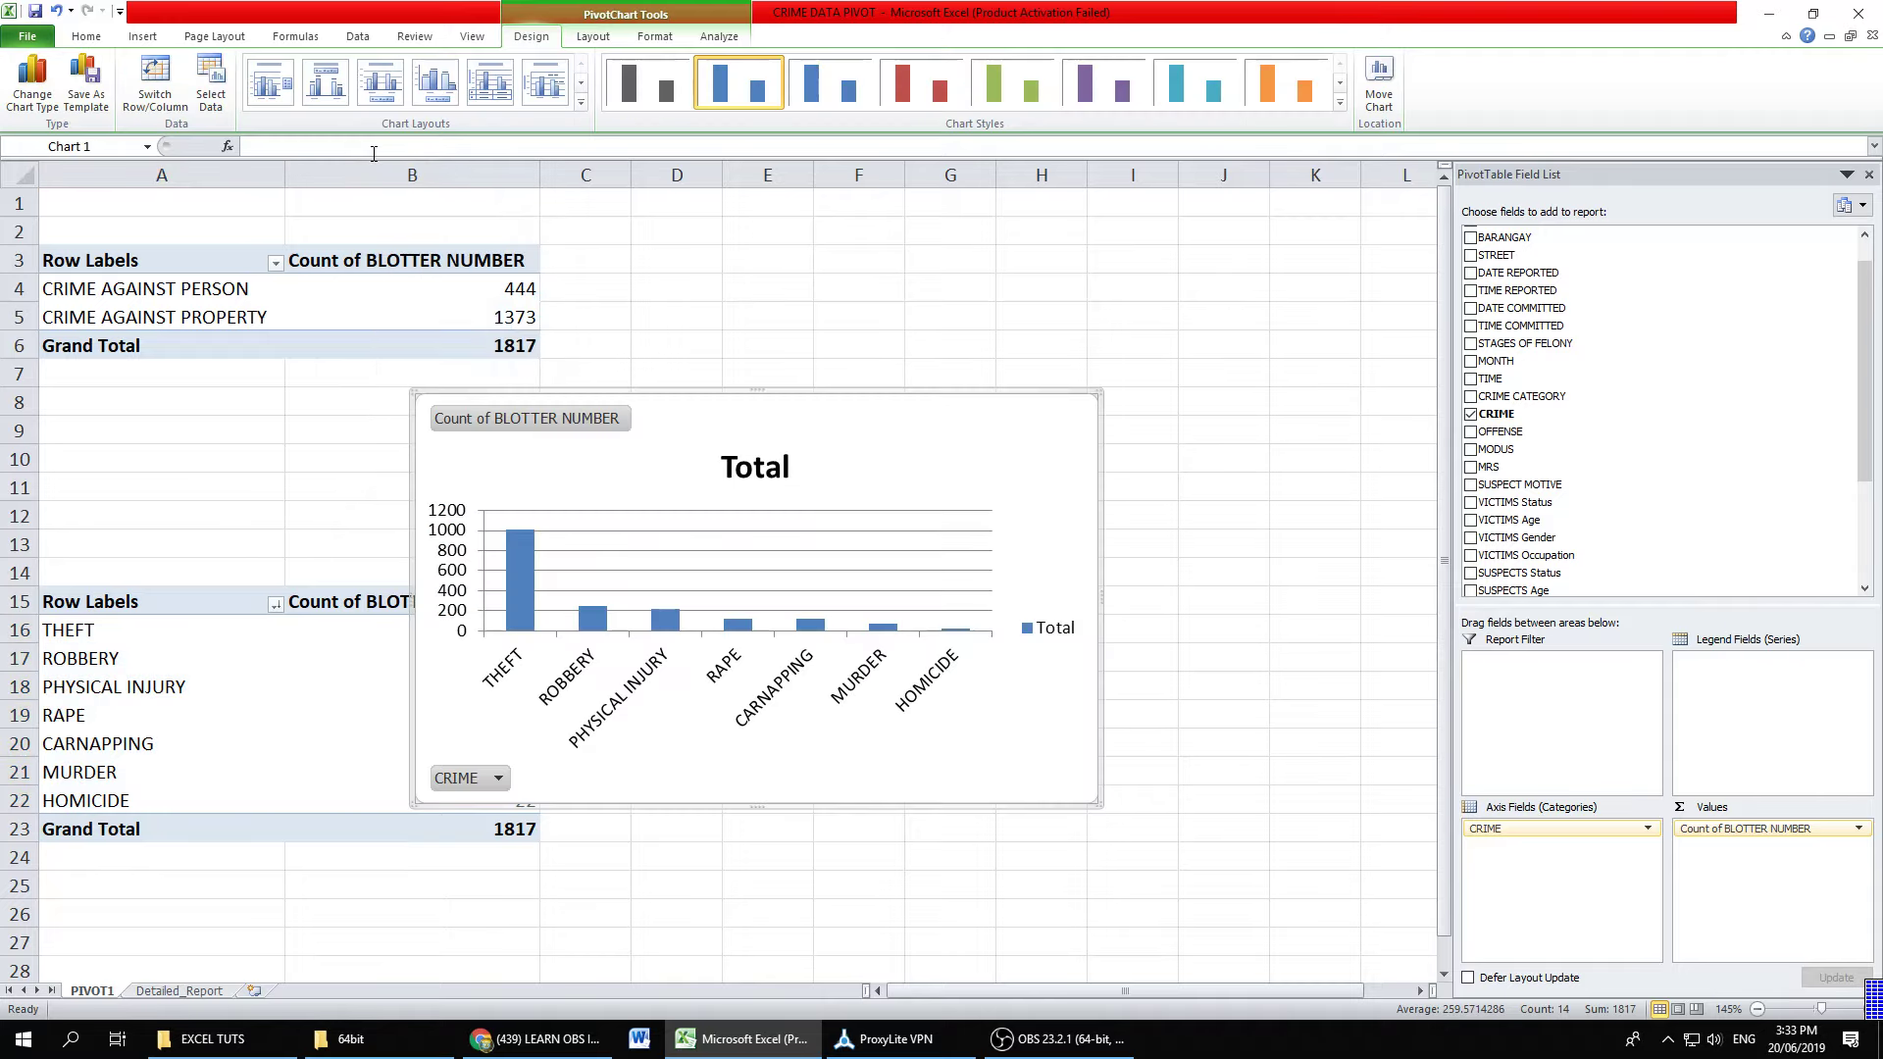
drag(656, 395, 830, 400)
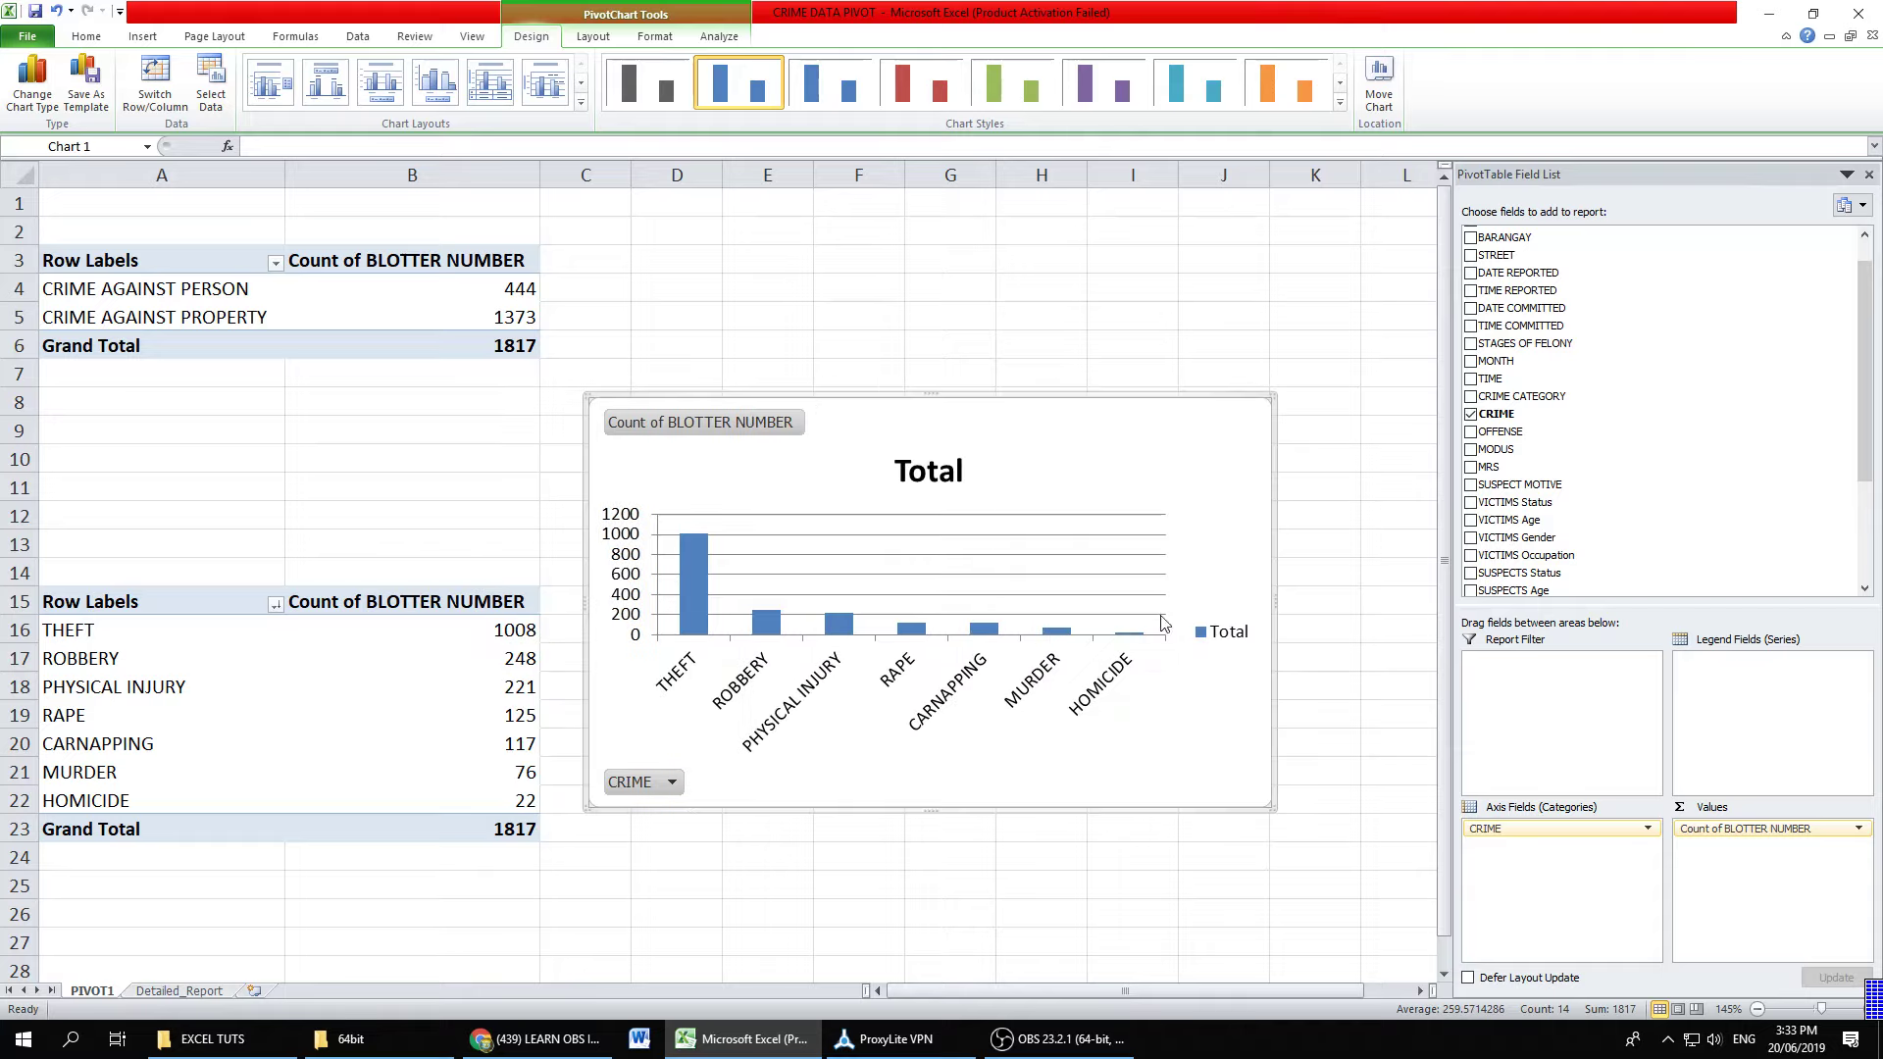
click(1232, 635)
key(Delete)
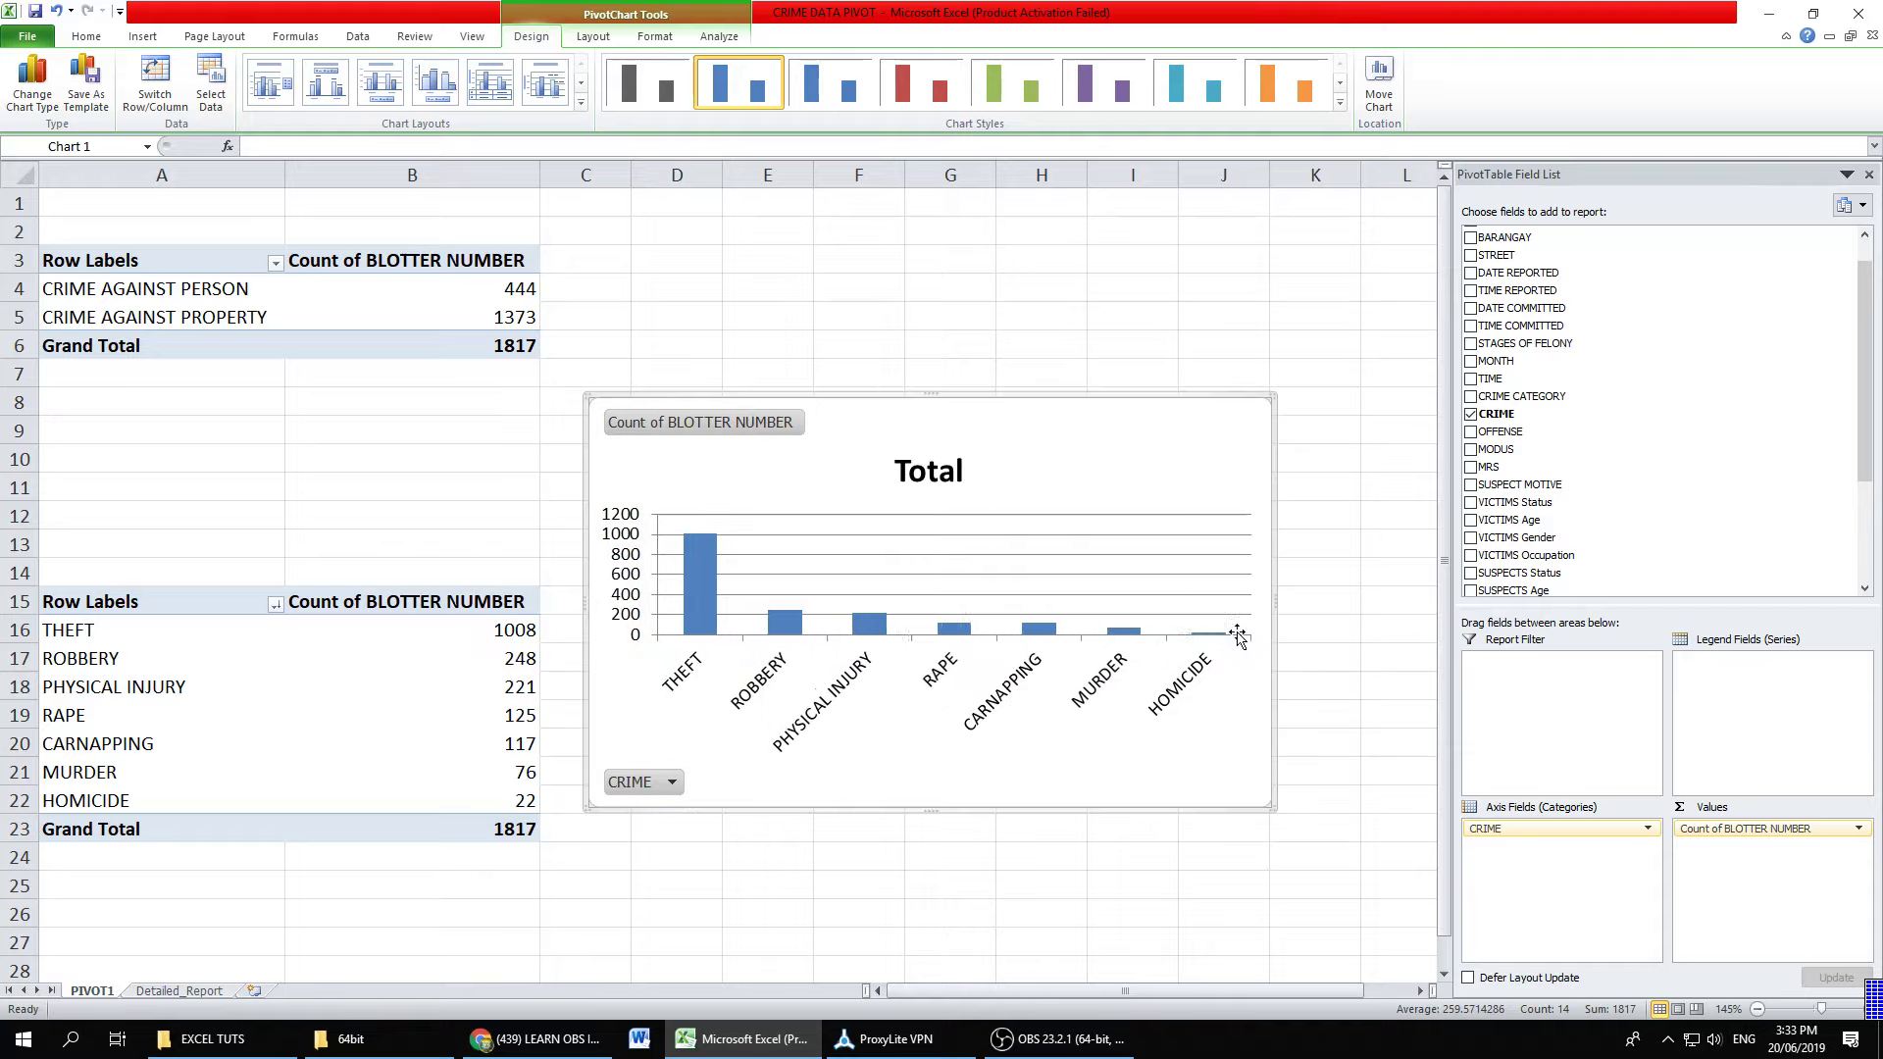
click(927, 471)
Step: Replace the chart title 'Total' with 'INDEX CRIME'
double_click(928, 472)
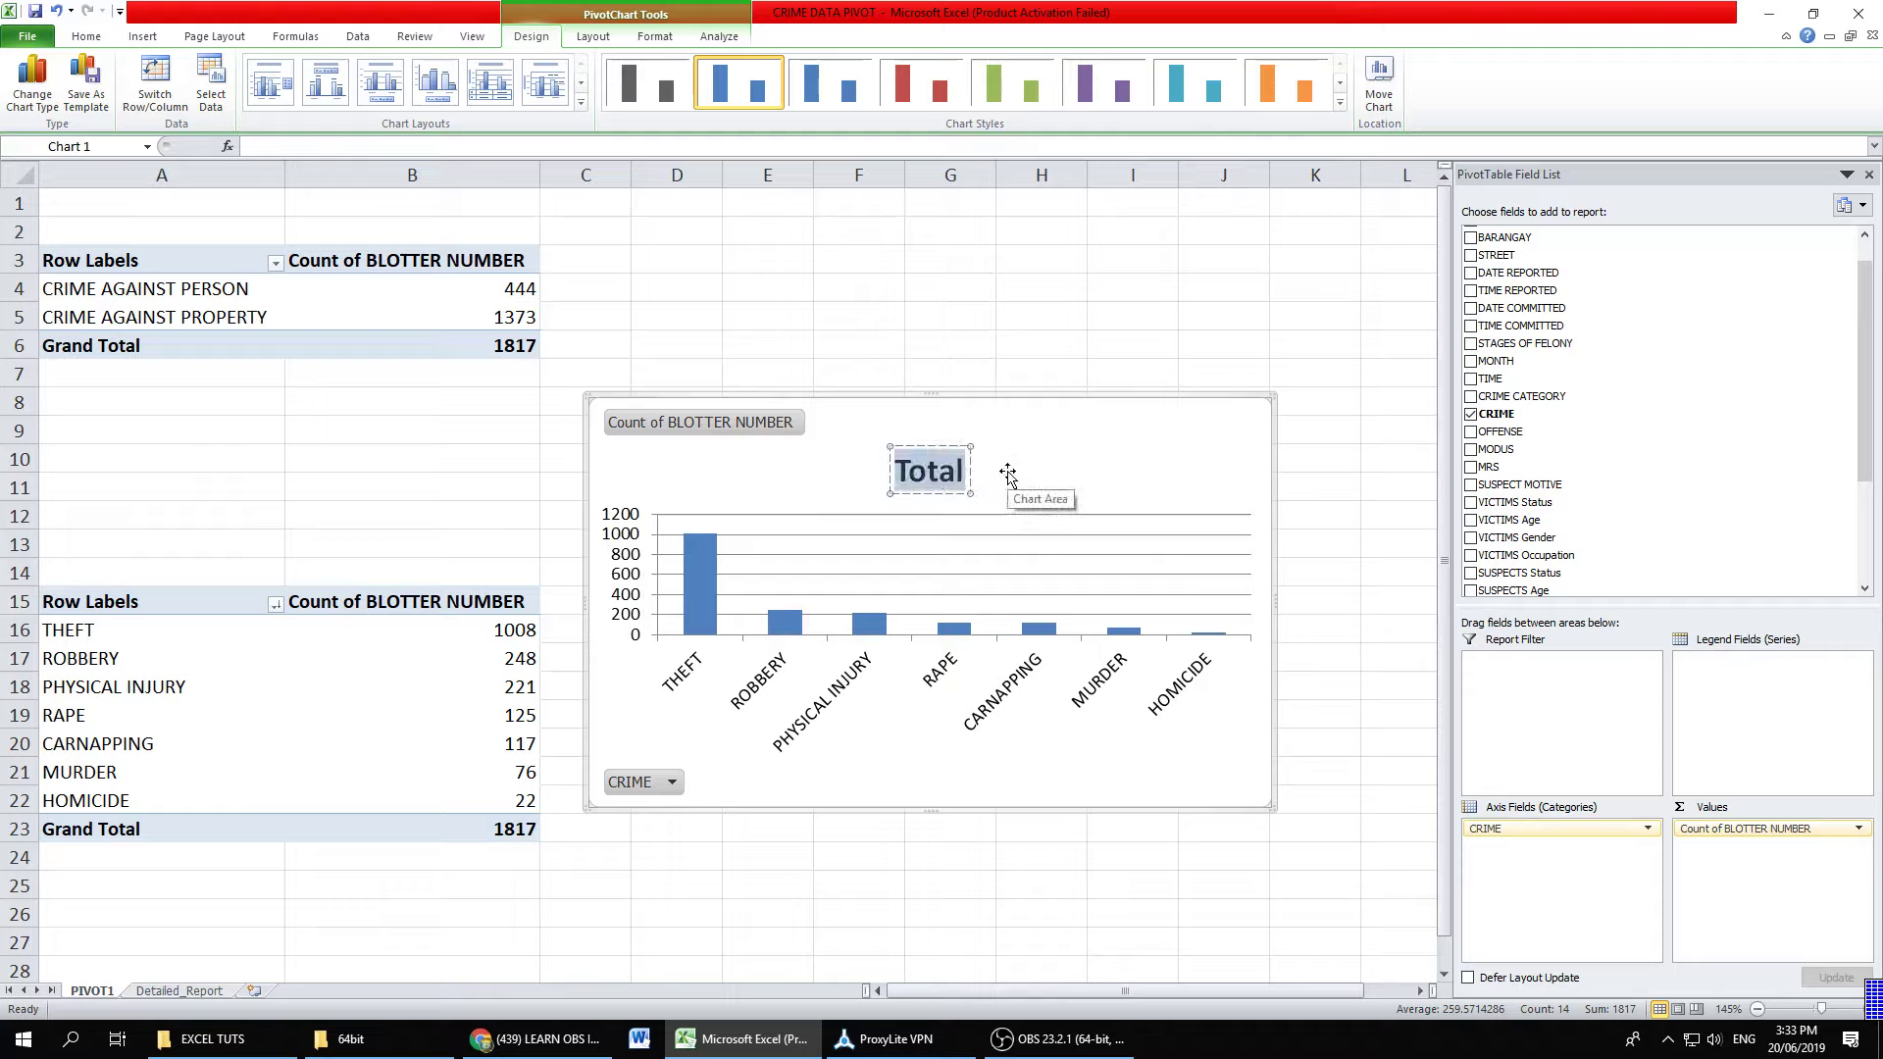
text(INDEX D)
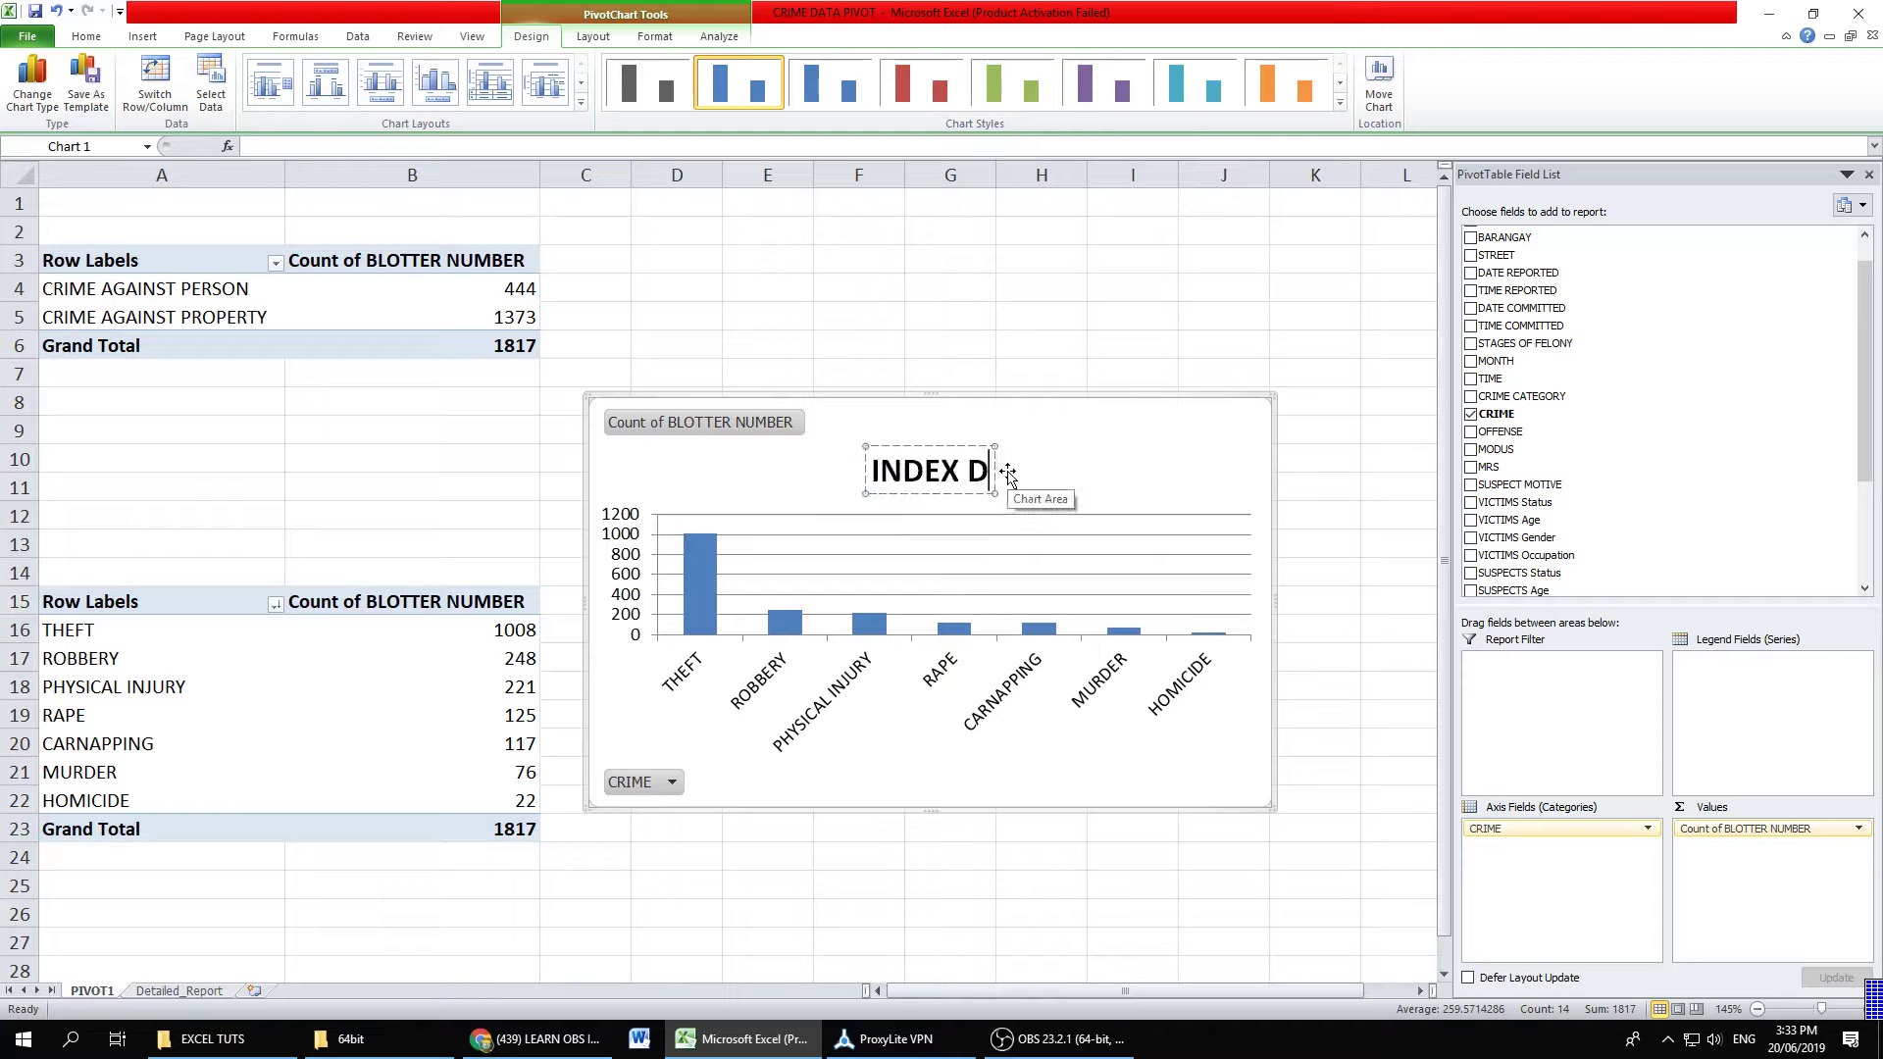
key(BackSpace)
text(CRI)
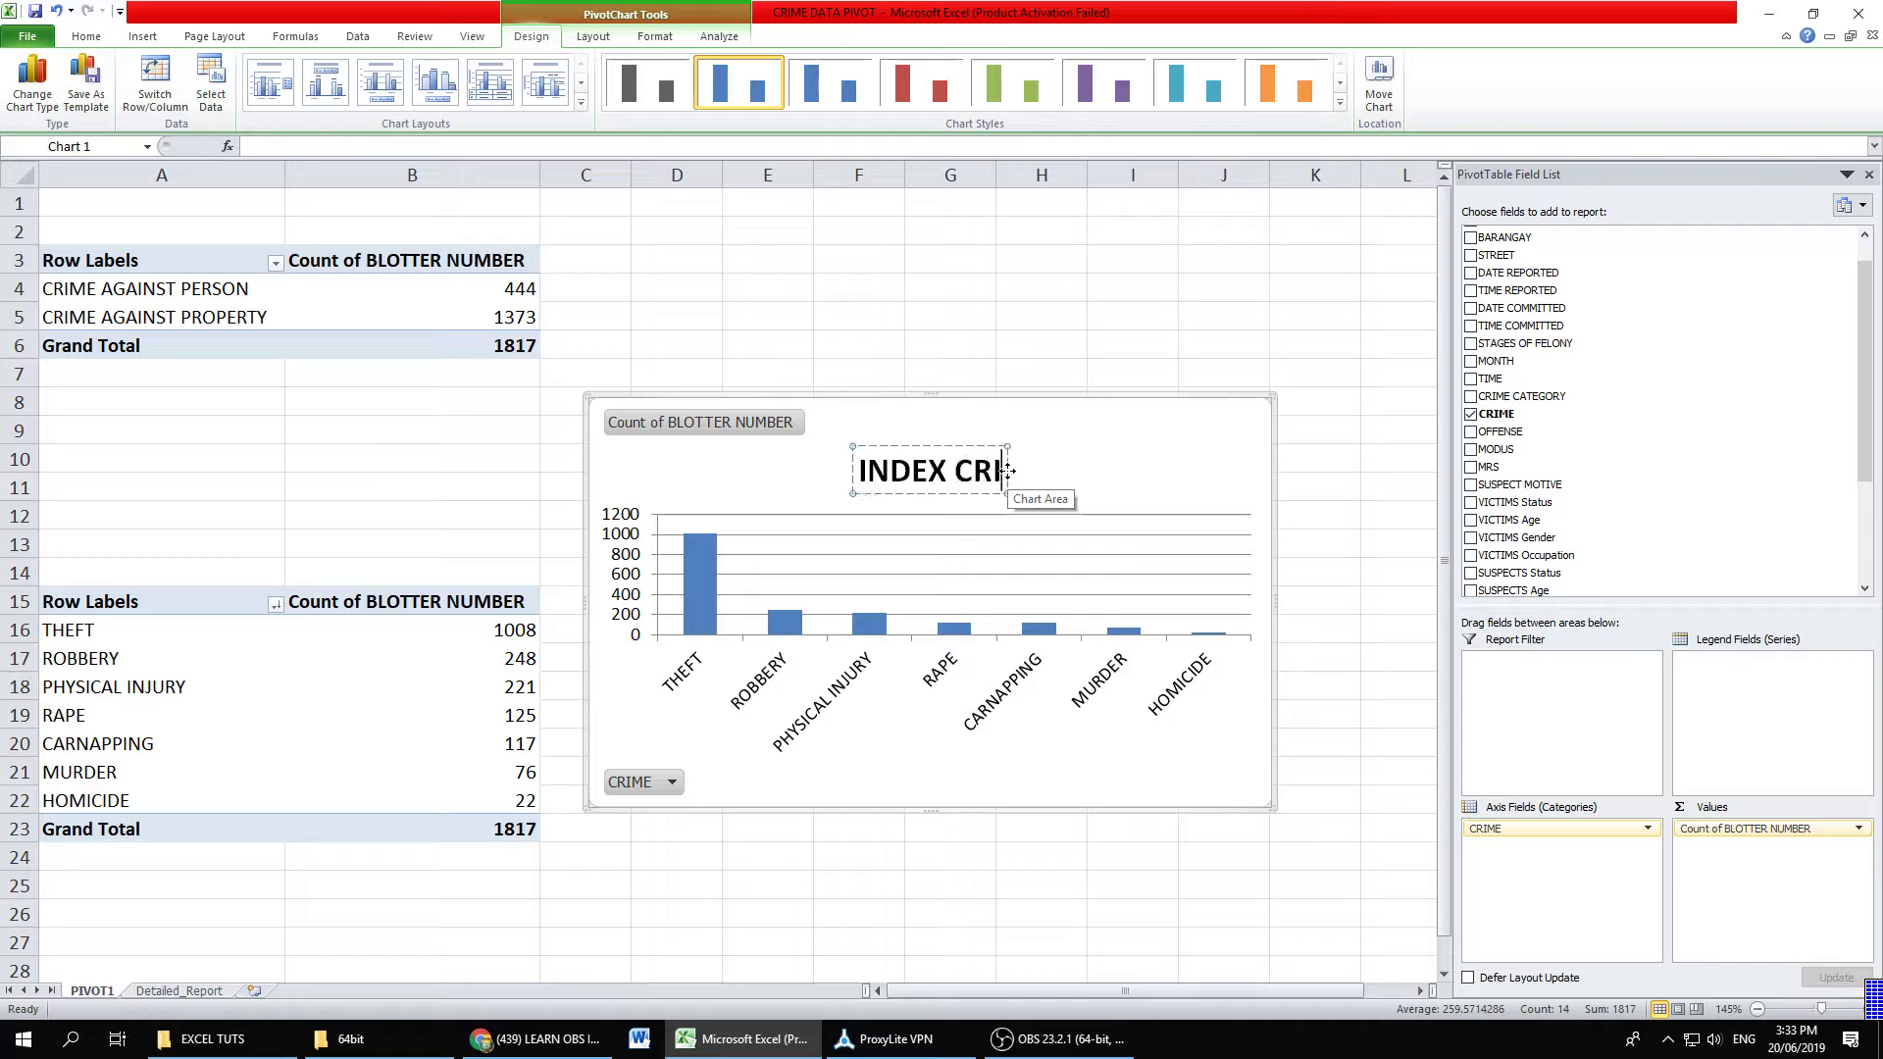
text(ME)
click(1106, 471)
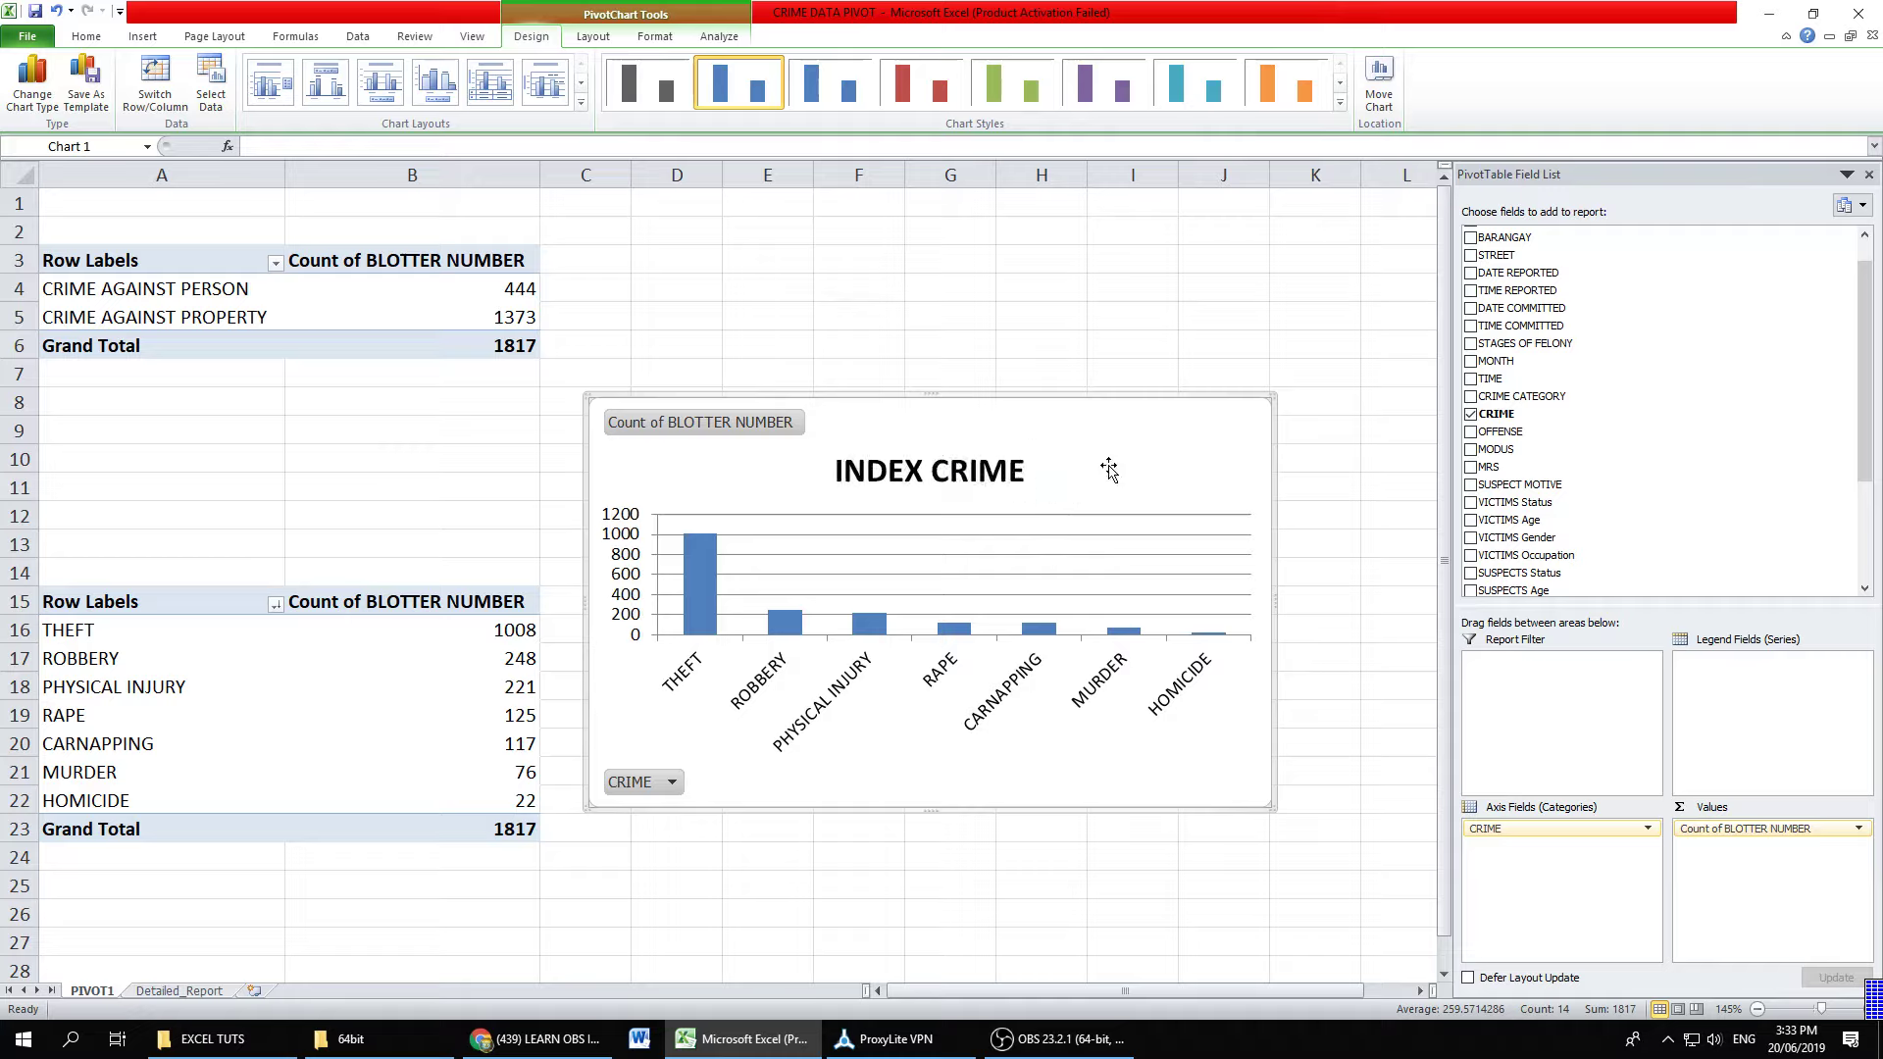
click(699, 680)
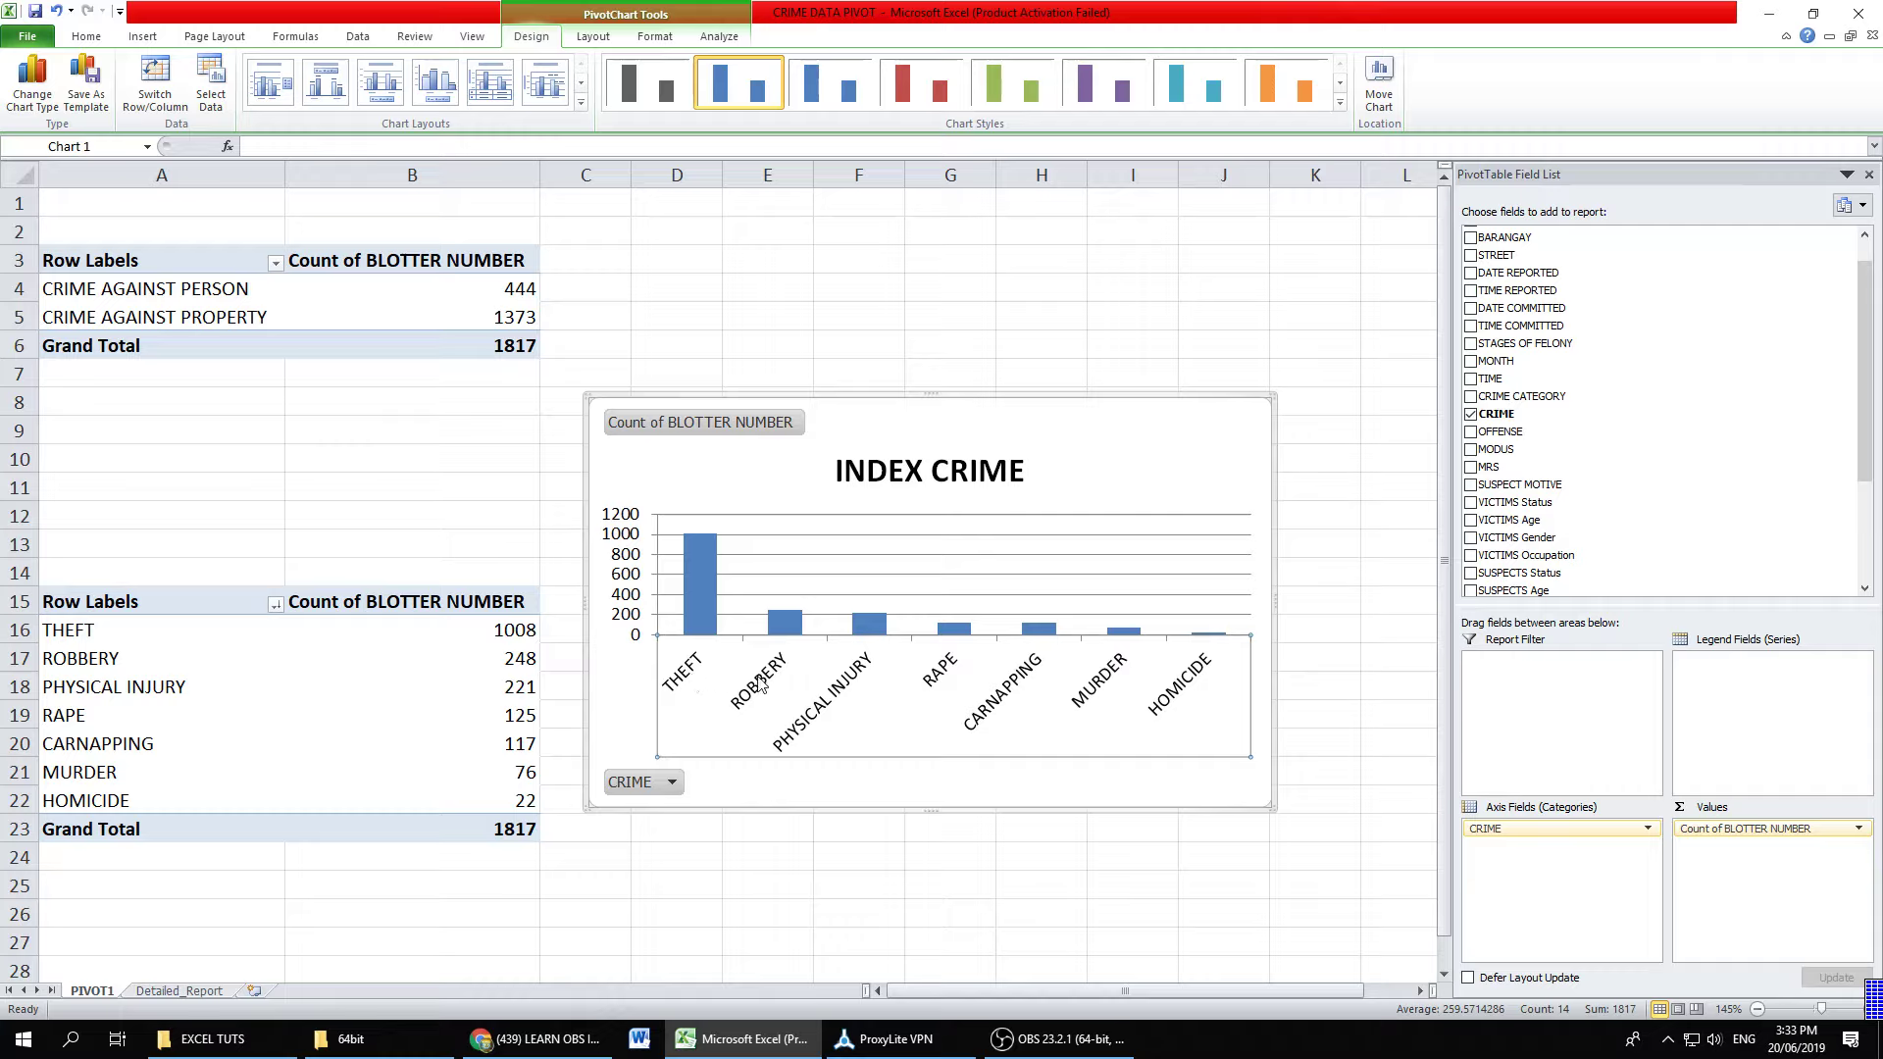
Step: Add value data labels above each column of the crime chart
click(697, 566)
right_click(698, 566)
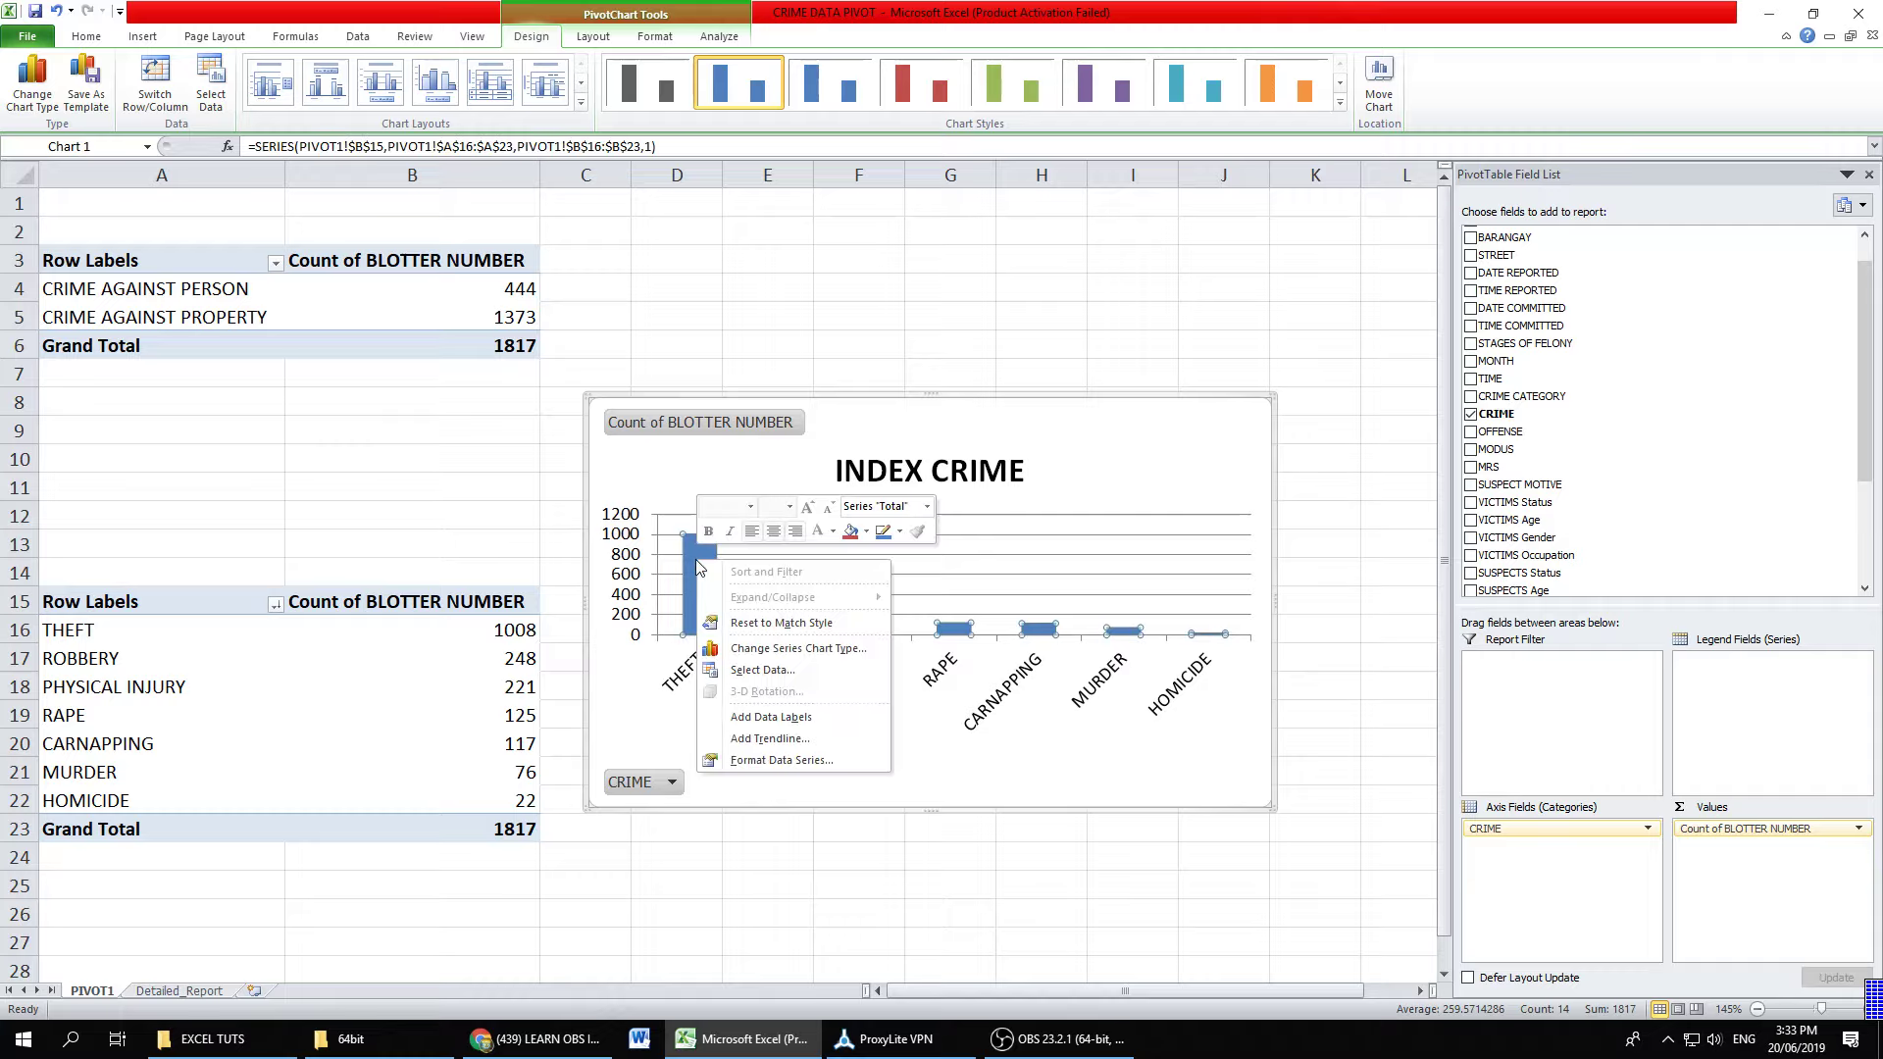
click(815, 717)
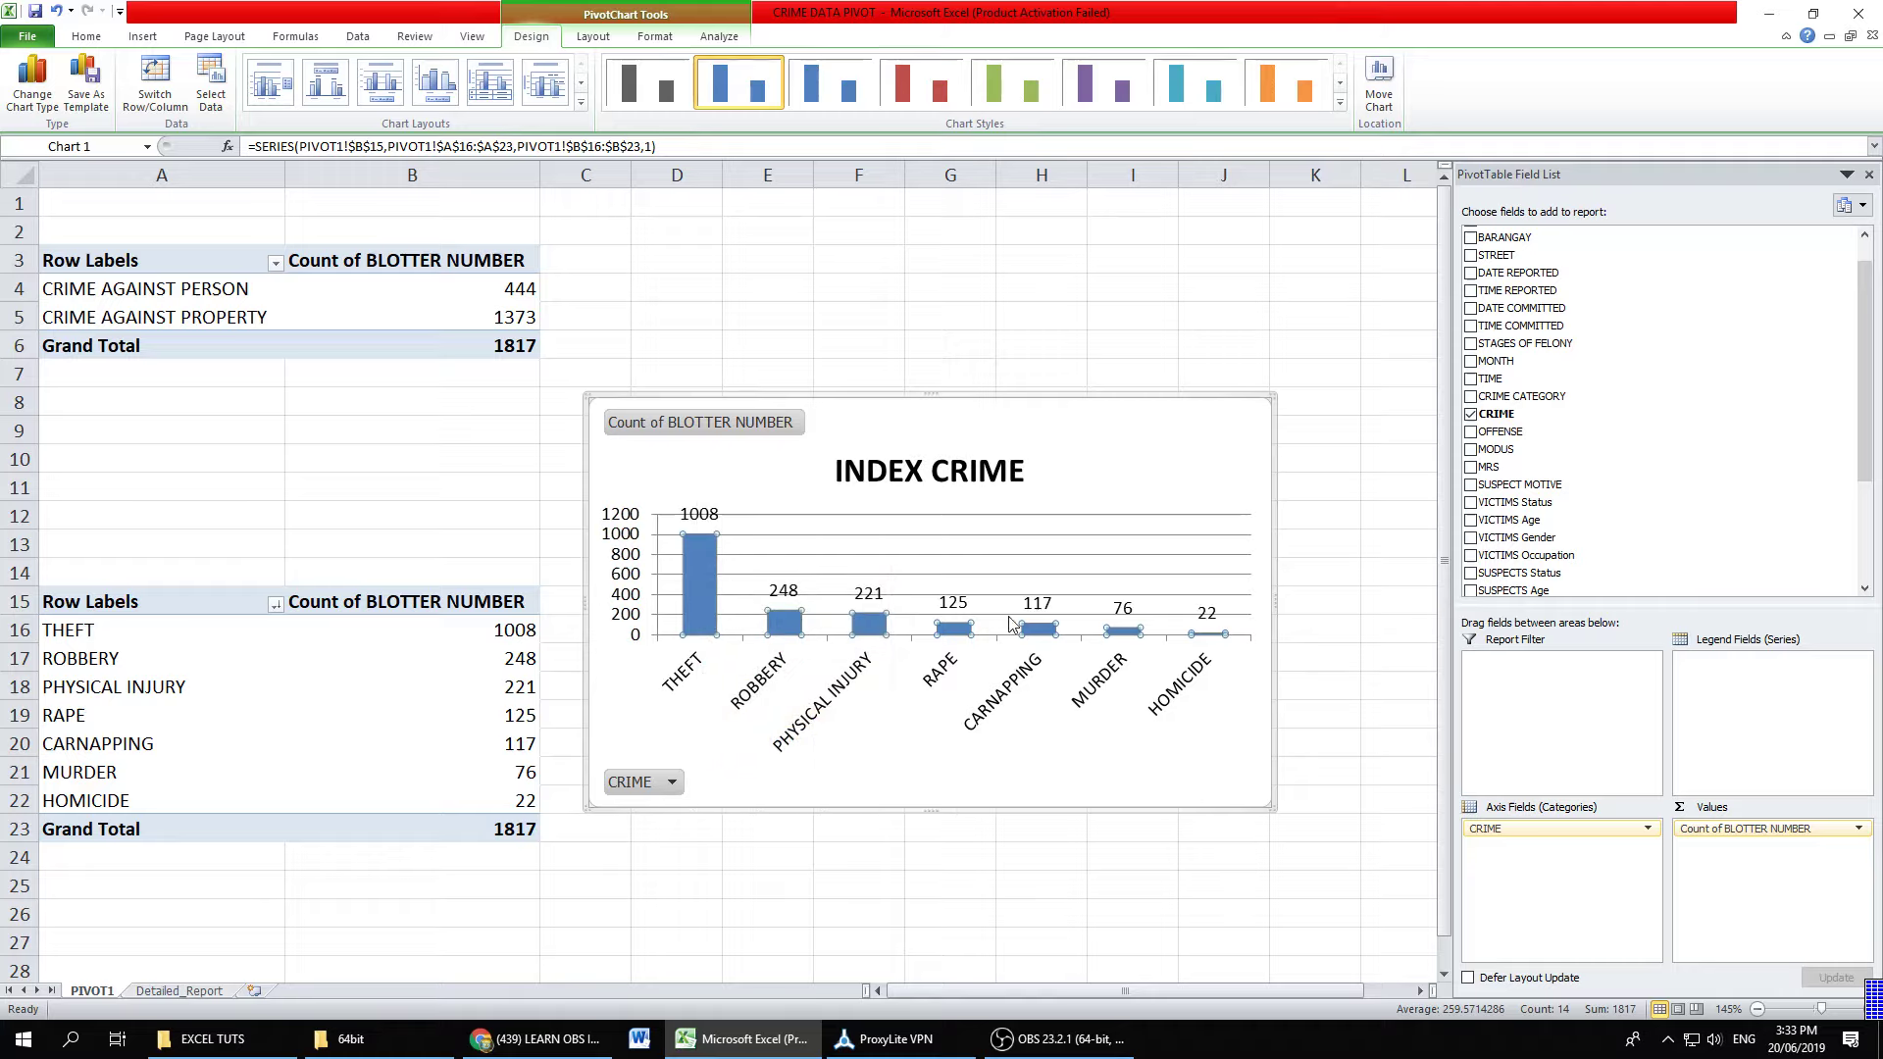
click(1314, 602)
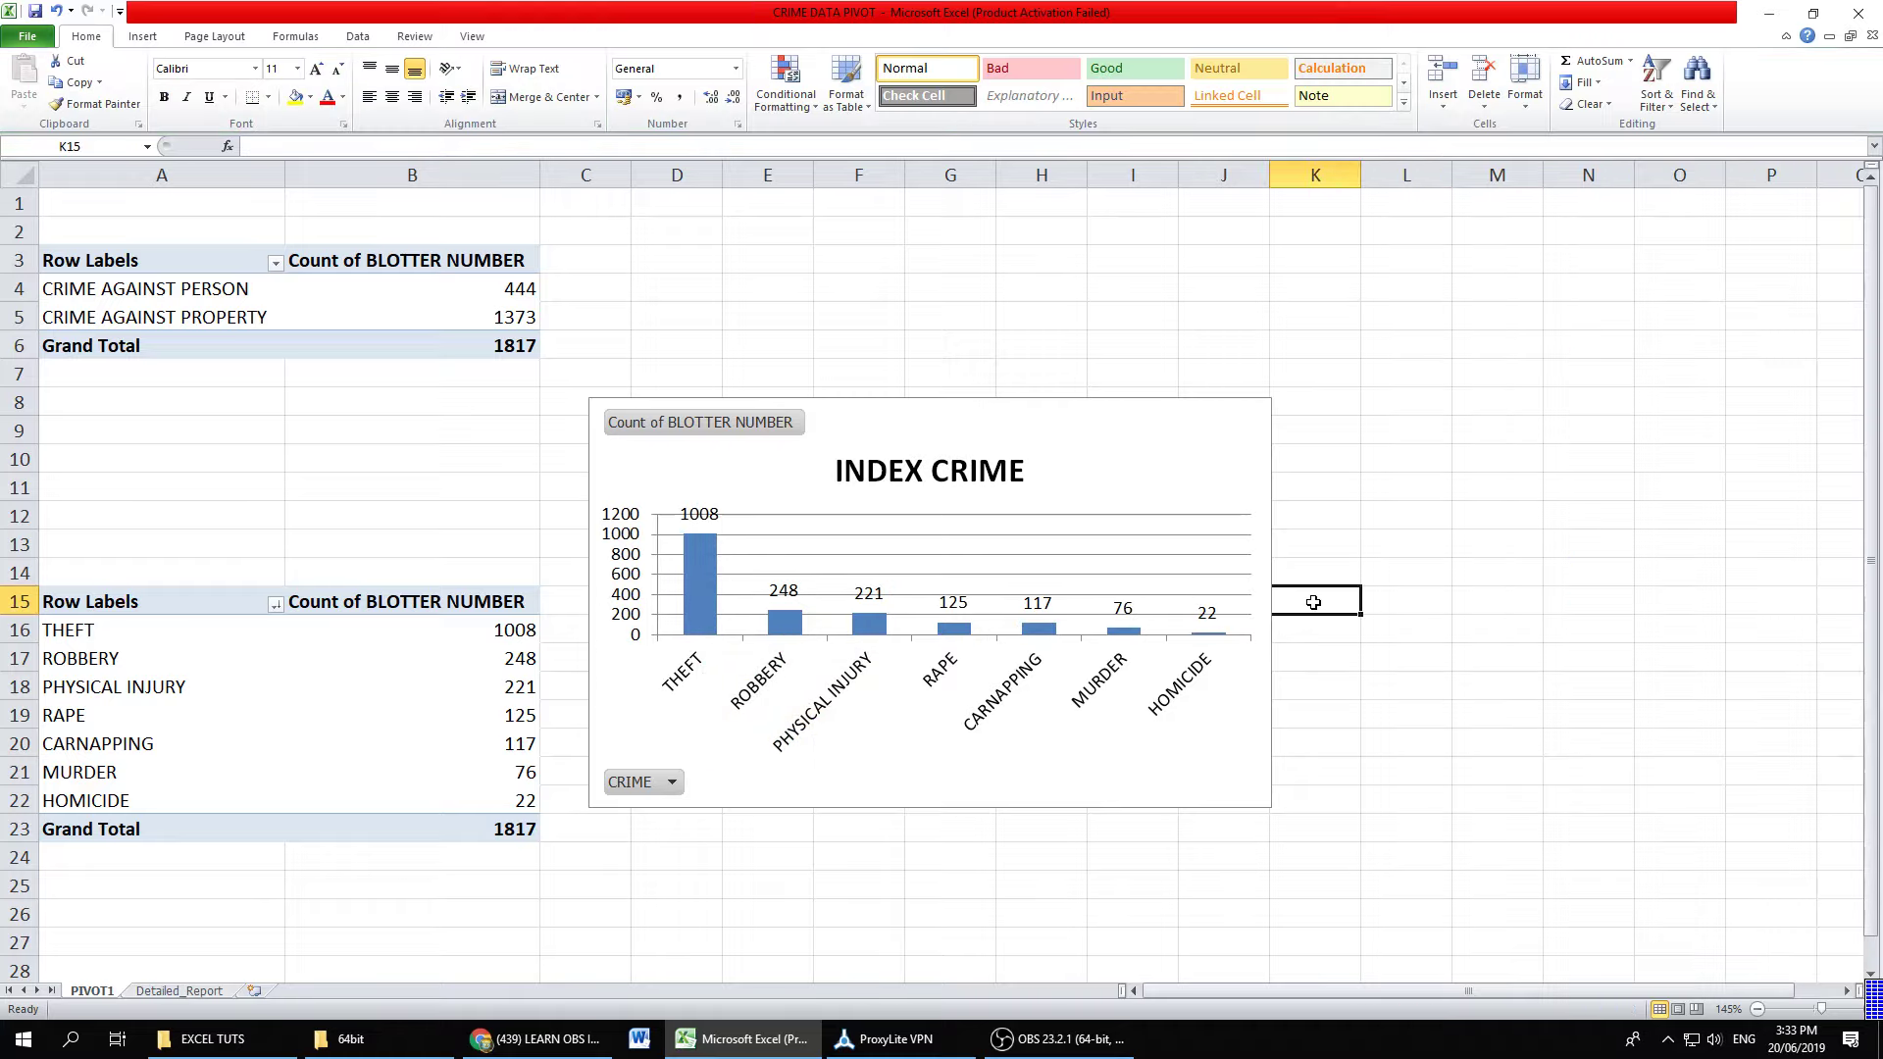
Step: Format the data labels bold, dark red and one font size larger
click(715, 523)
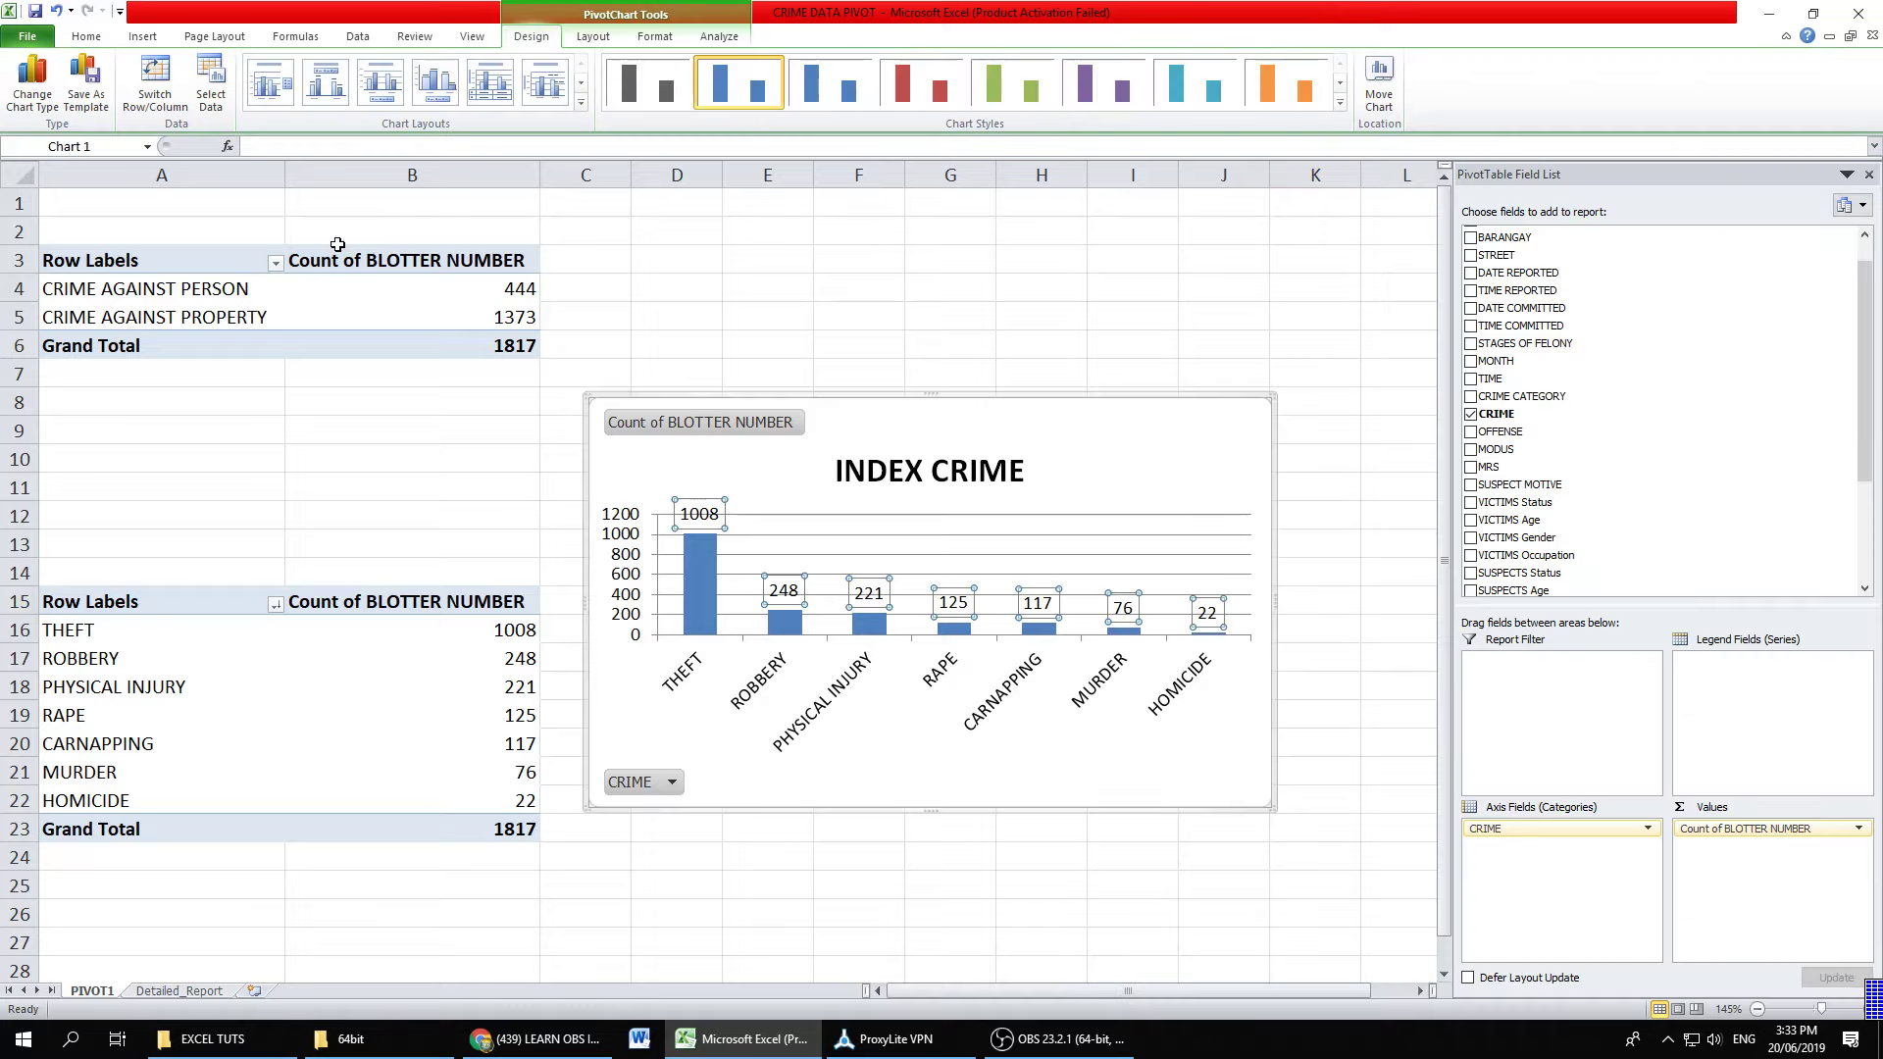
click(88, 36)
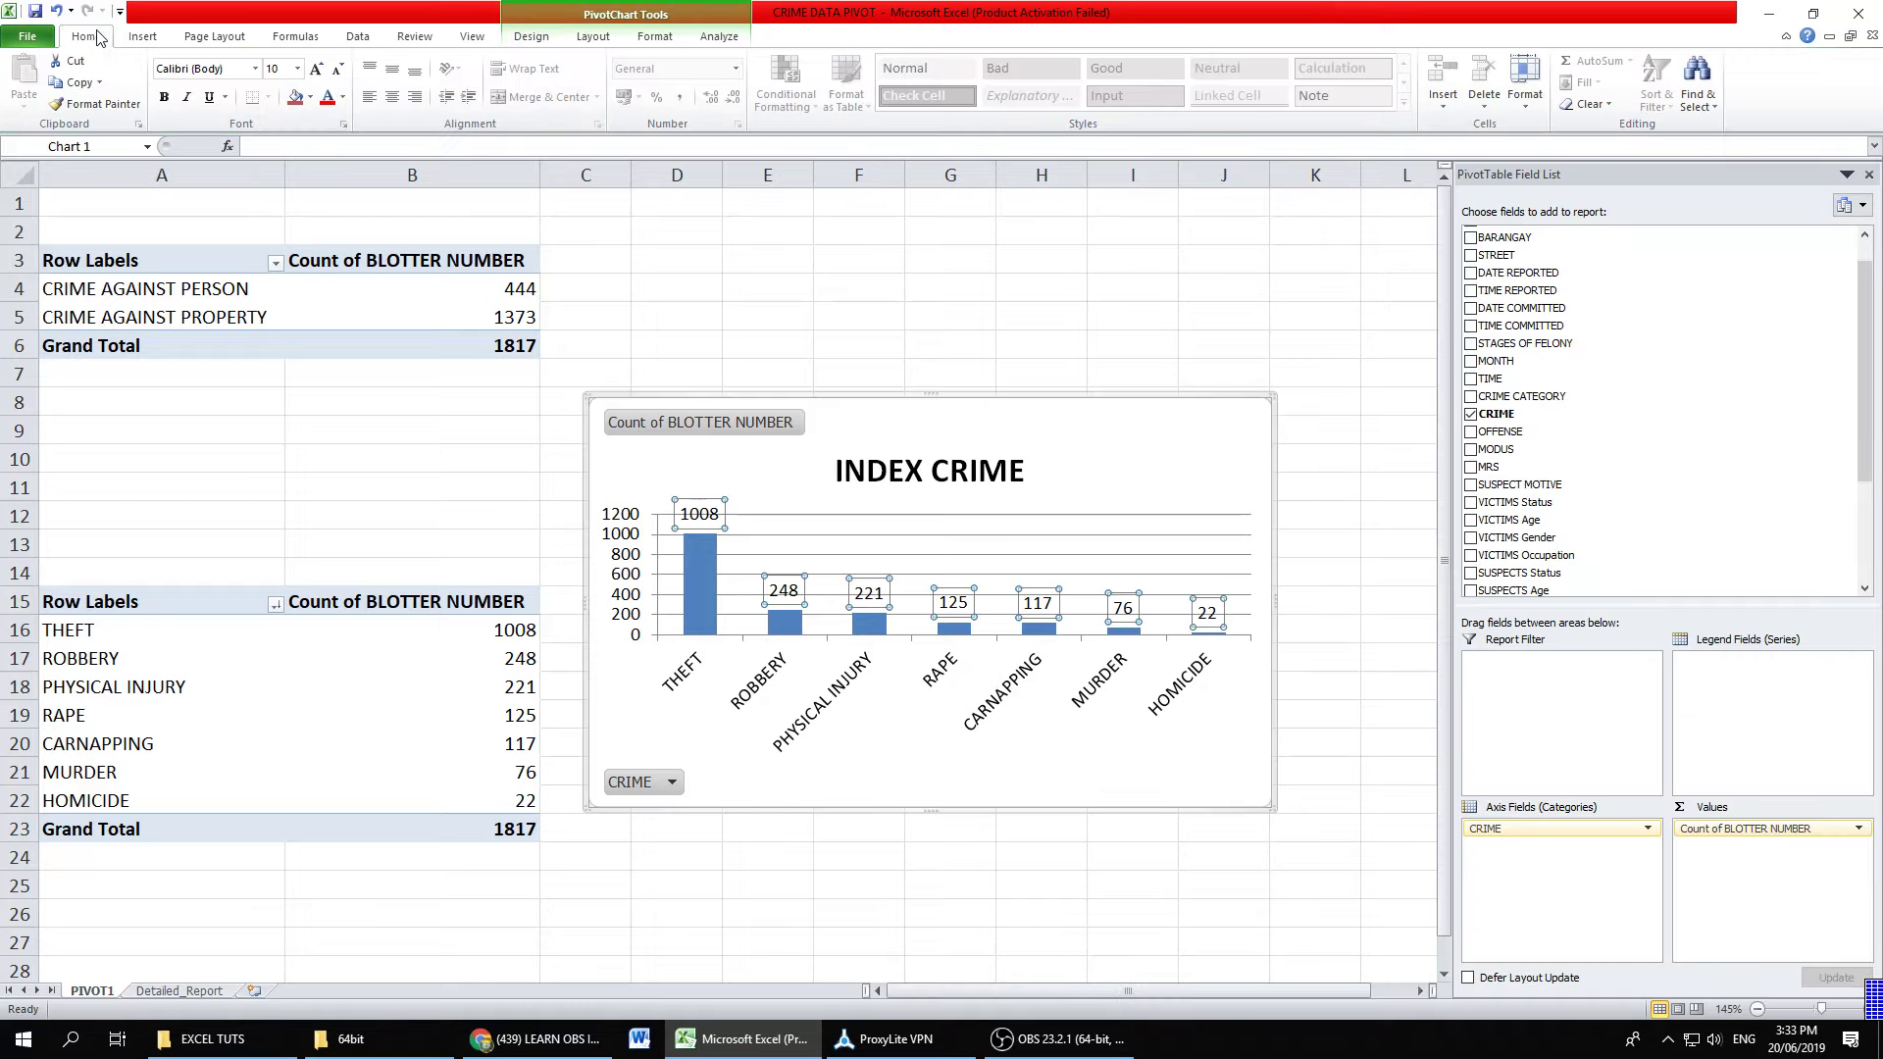
click(164, 97)
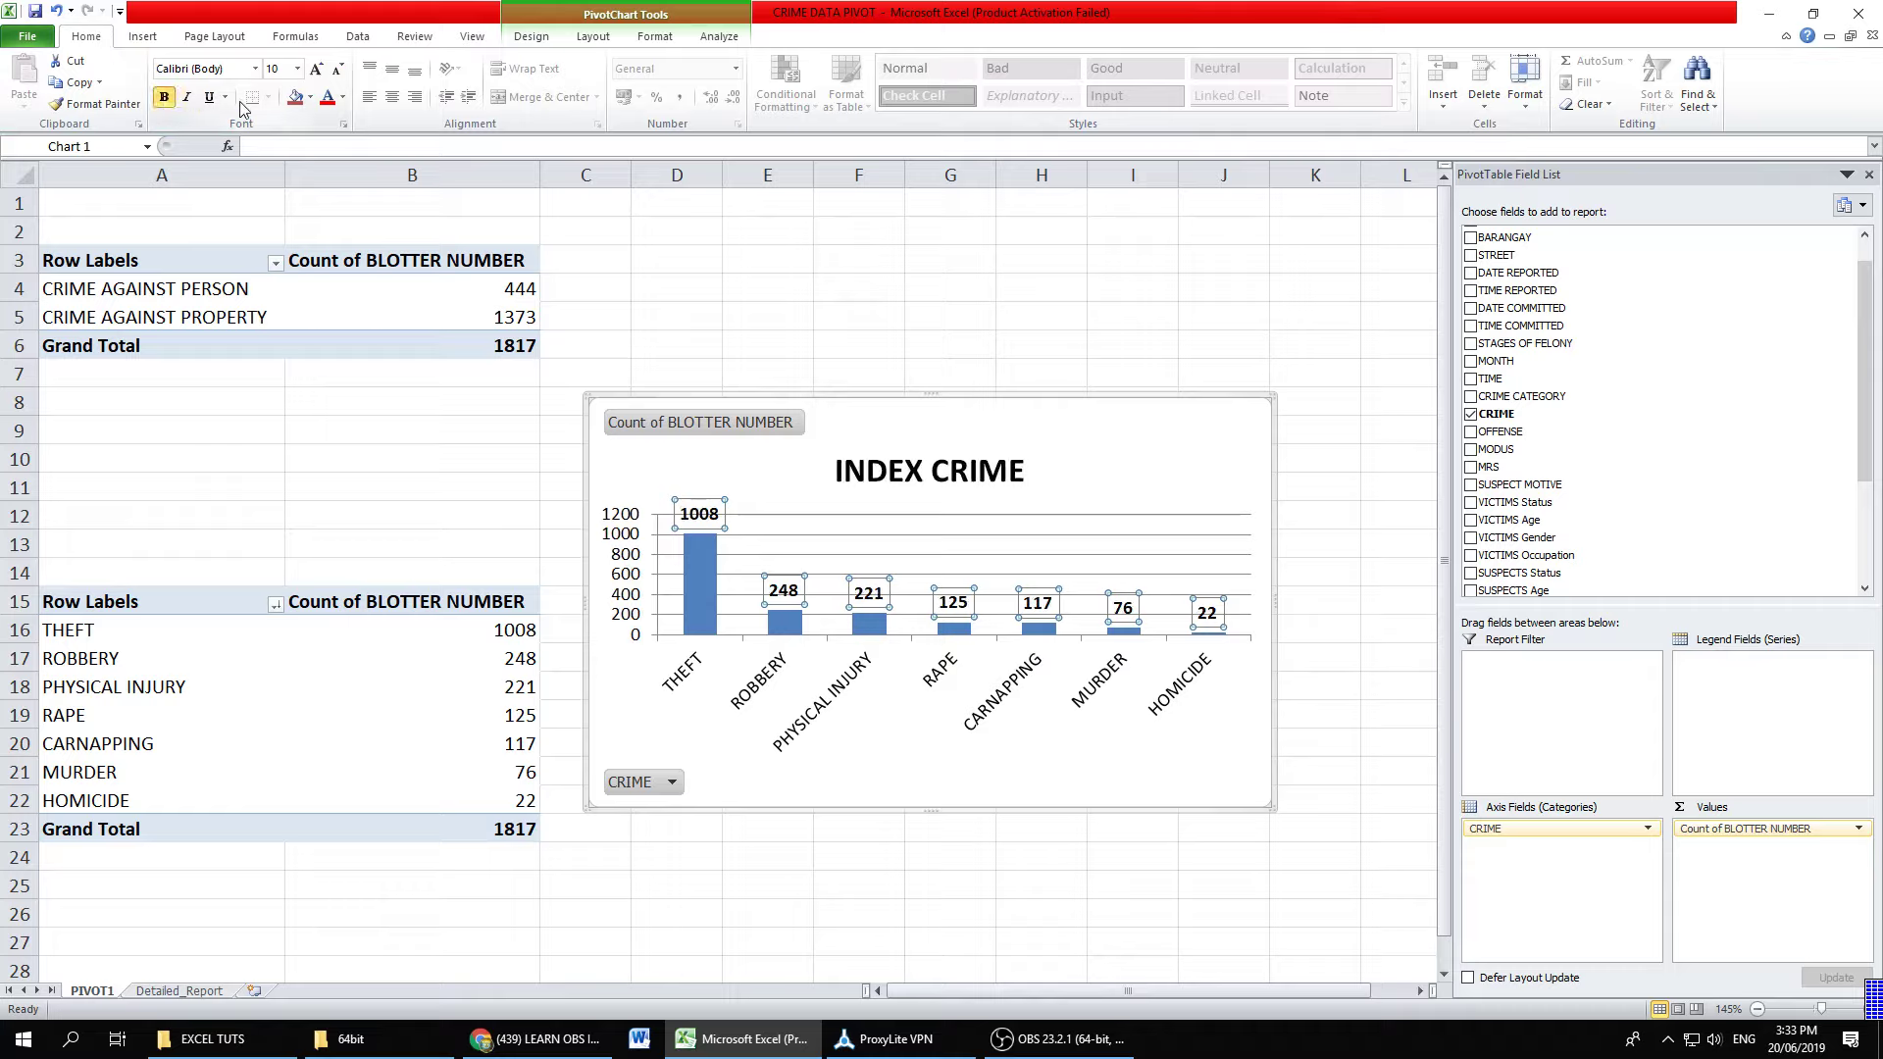
click(326, 103)
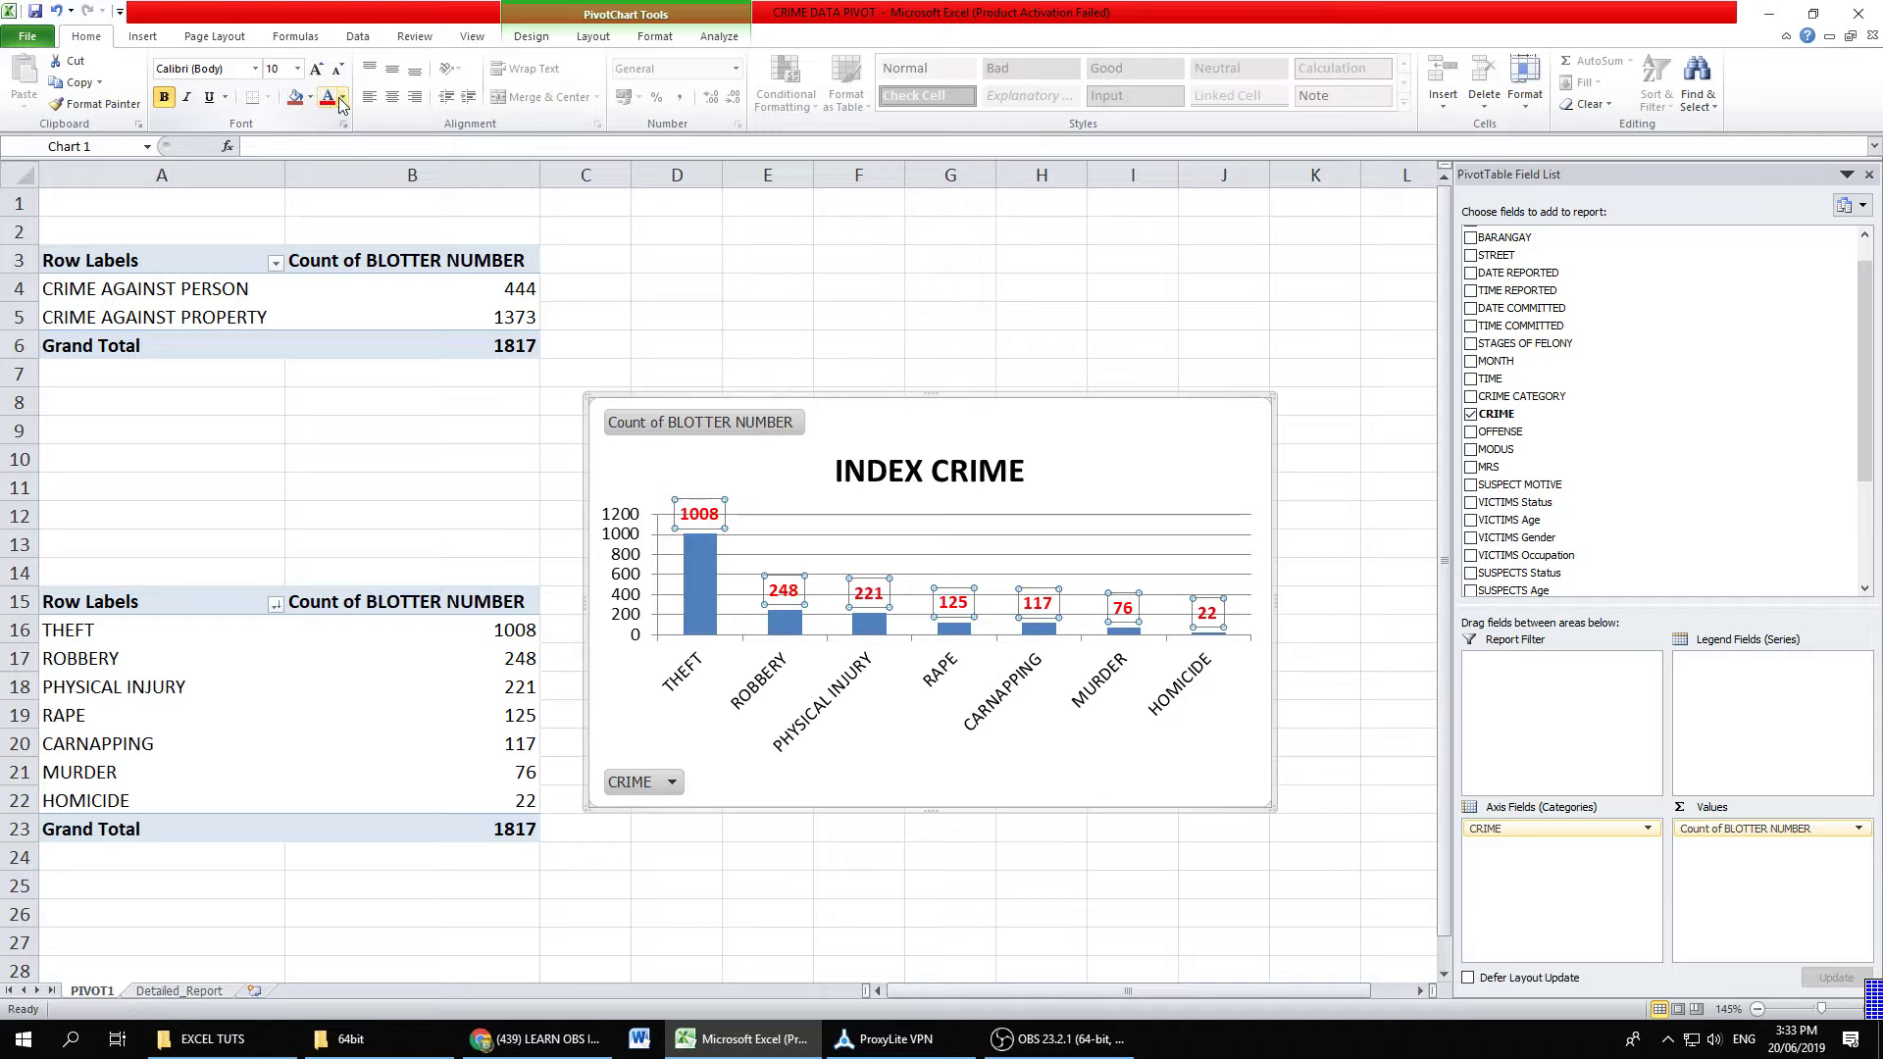
click(343, 97)
click(332, 263)
click(324, 71)
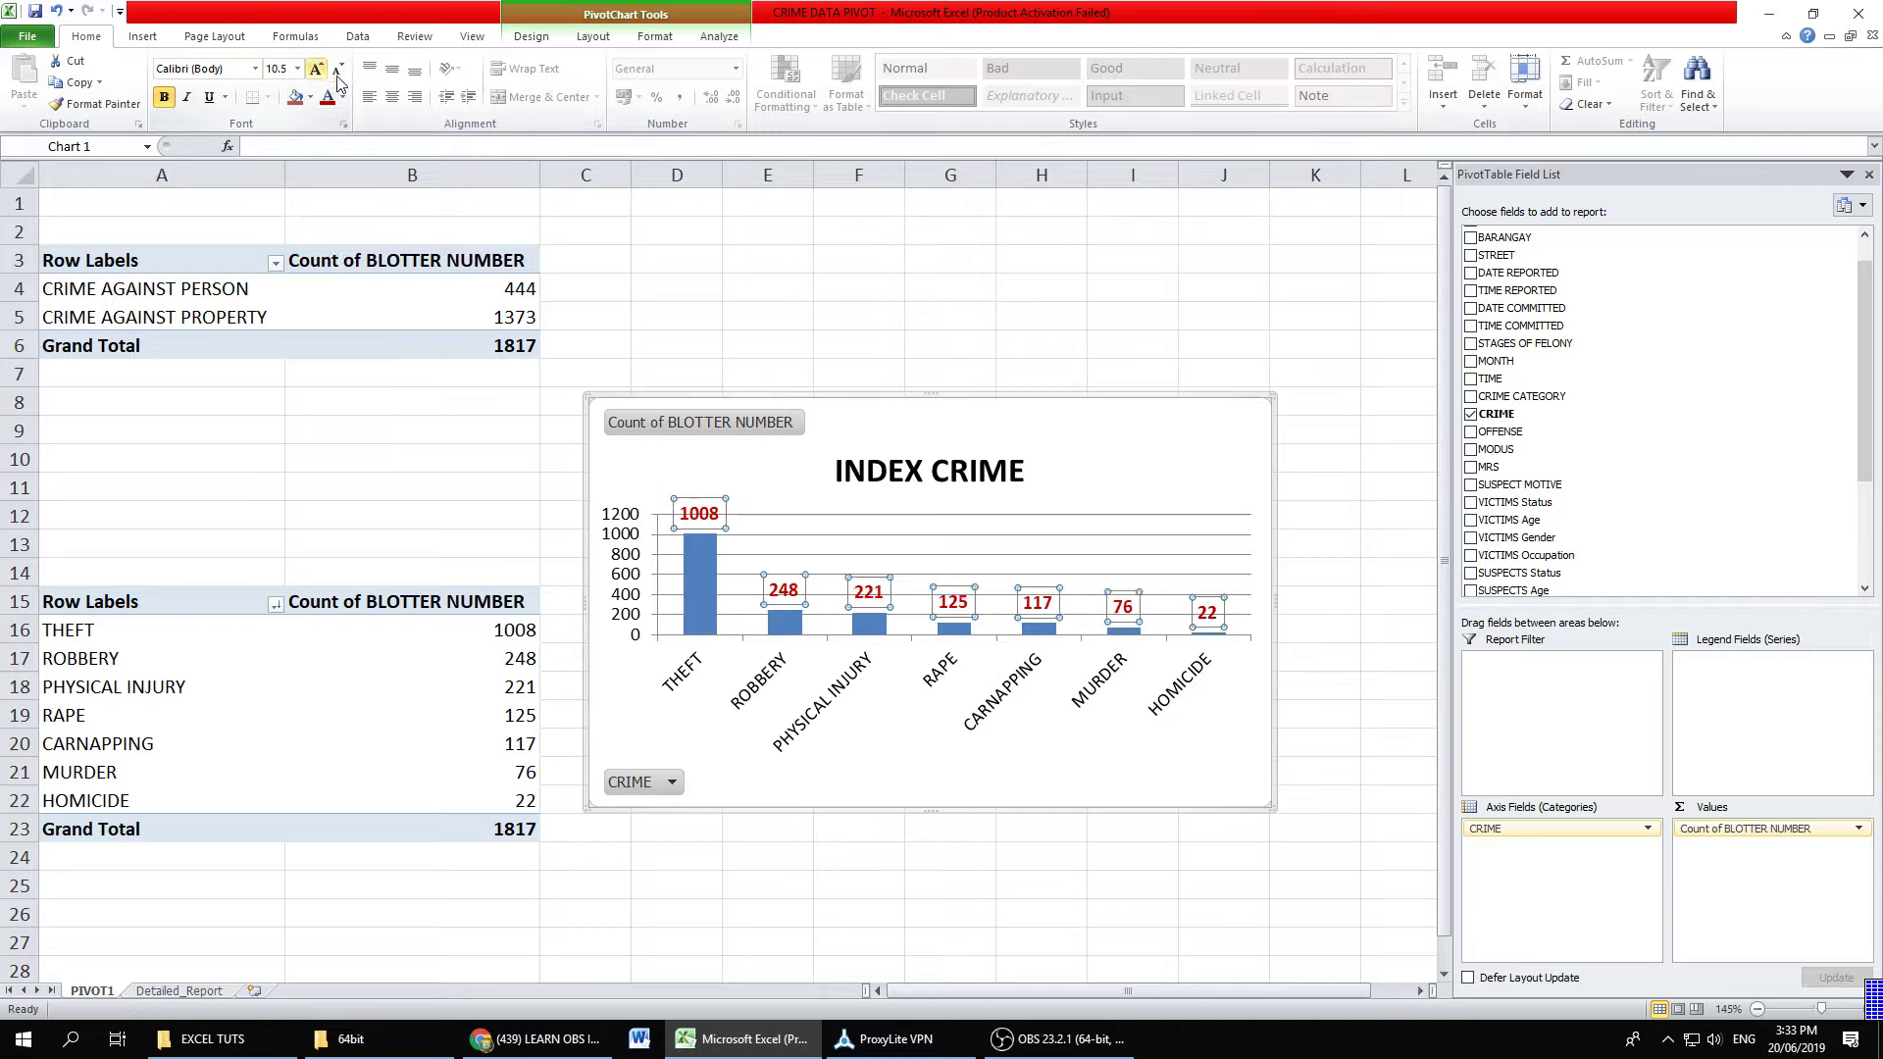
click(1181, 259)
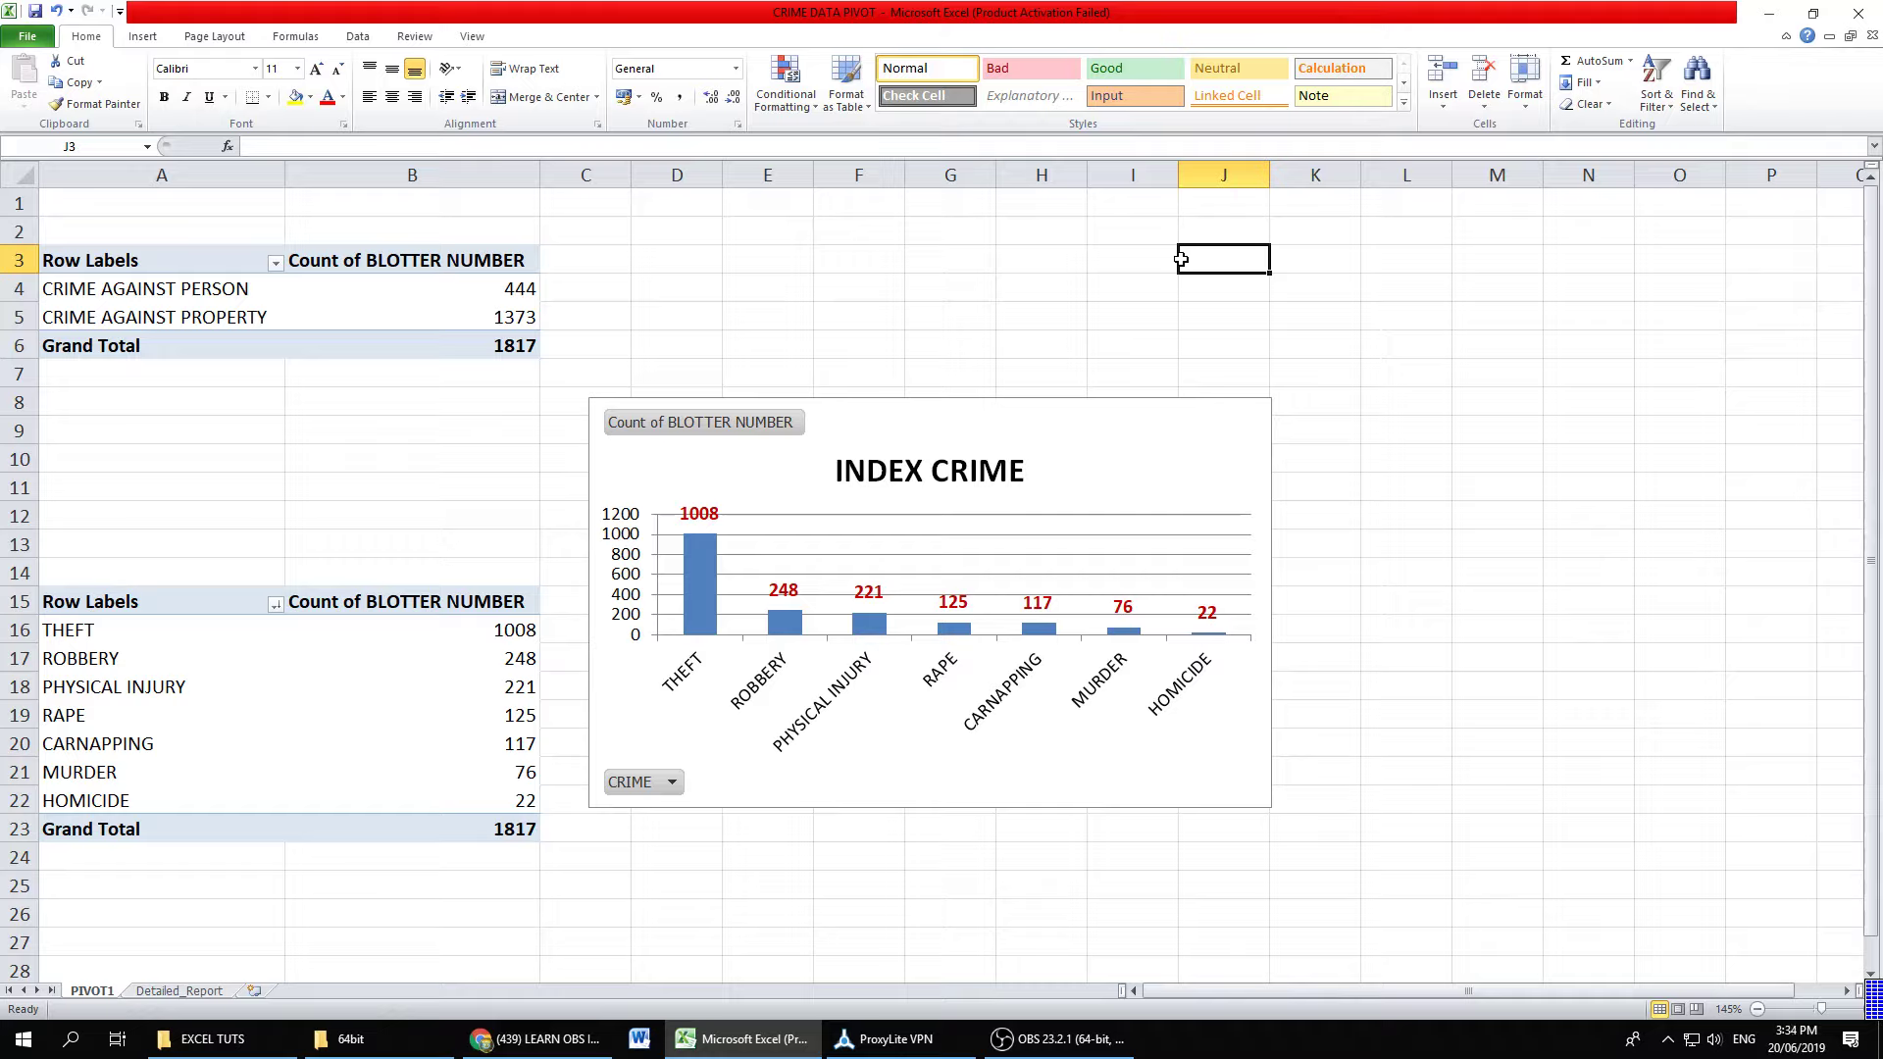
Step: Move the INDEX CRIME chart slightly lower on the sheet
drag(1084, 408, 1087, 443)
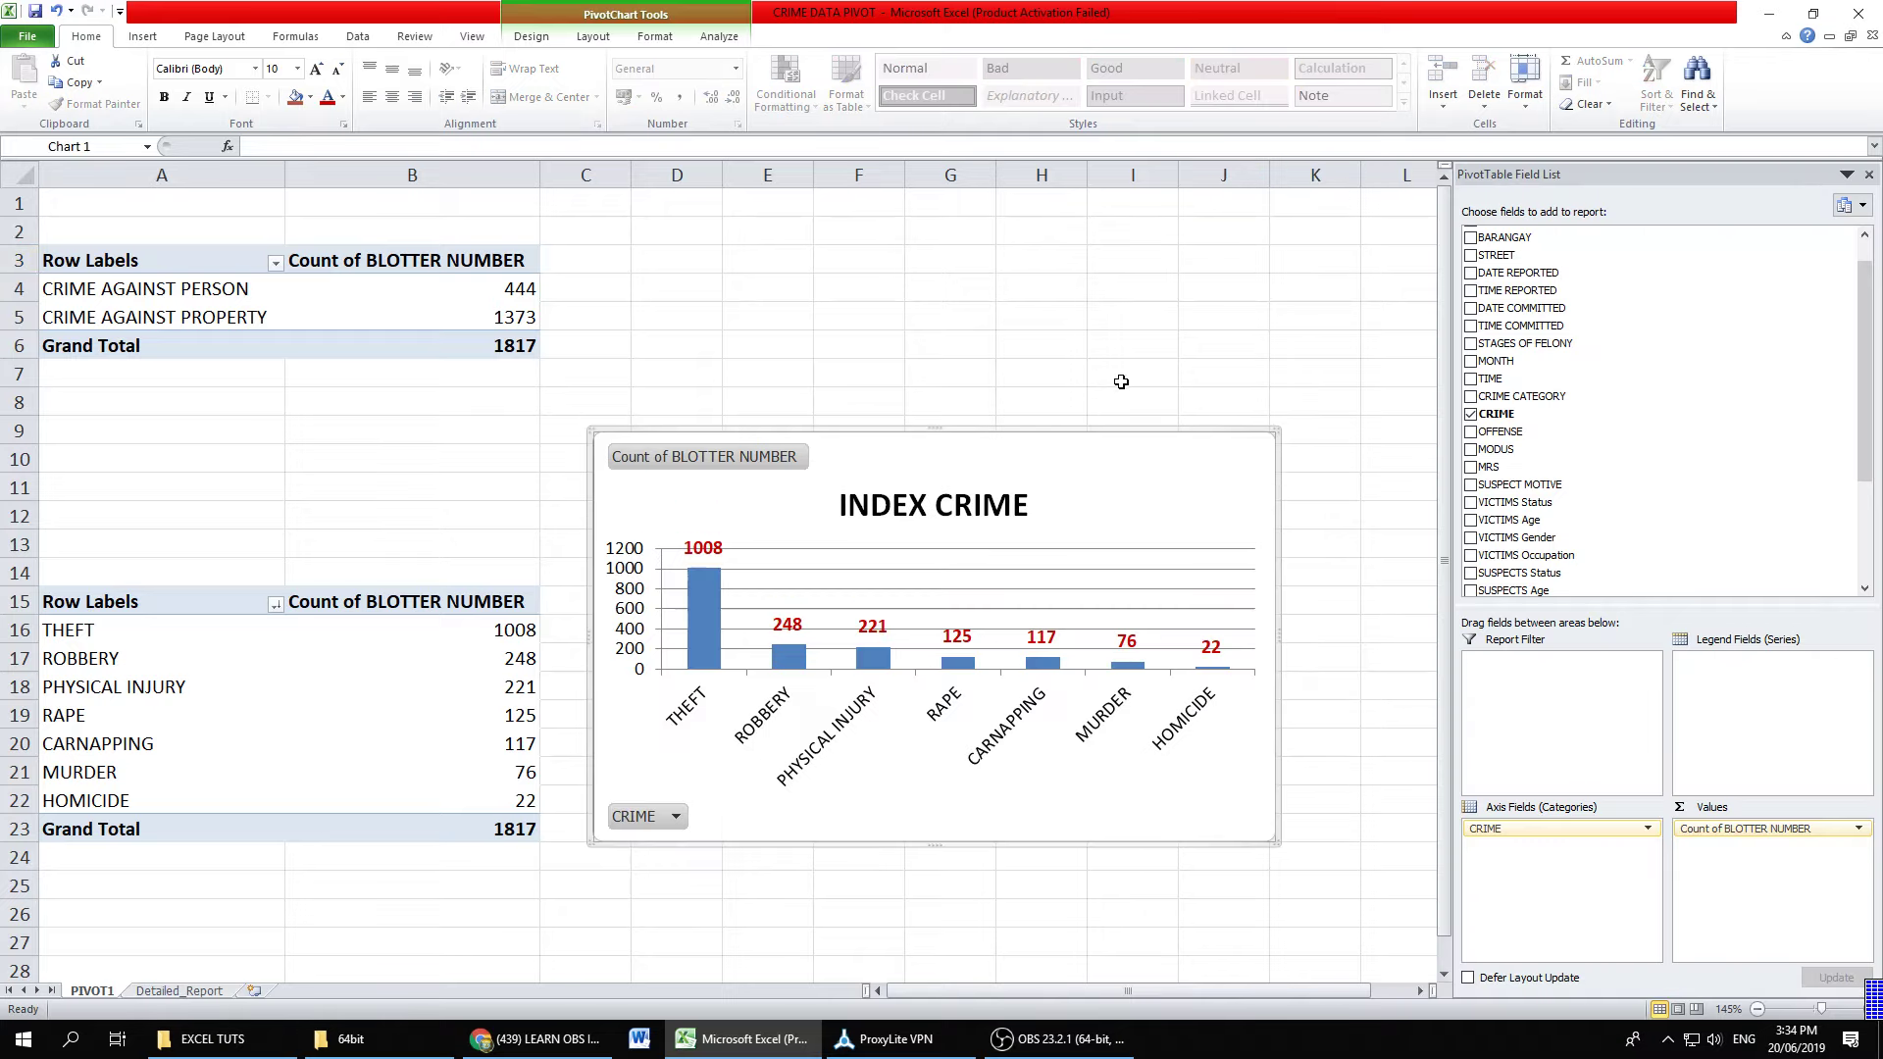
click(1122, 376)
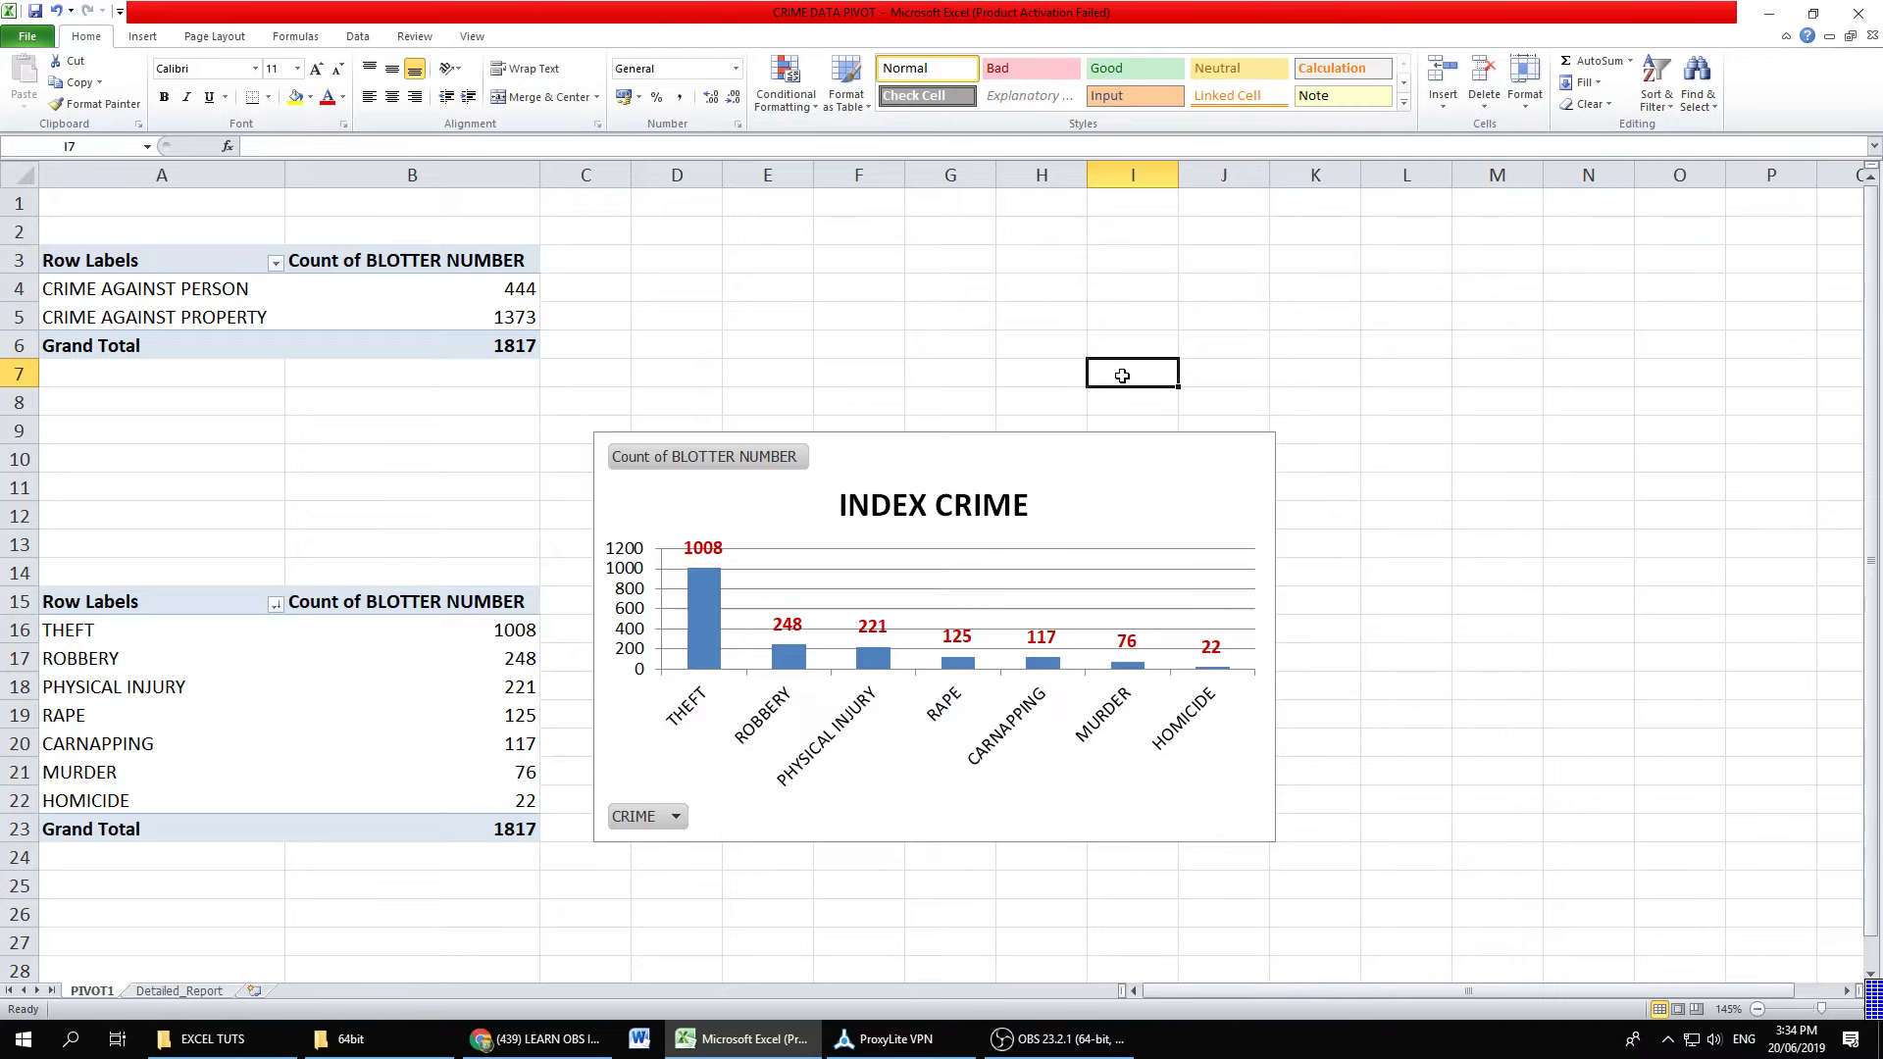
click(353, 707)
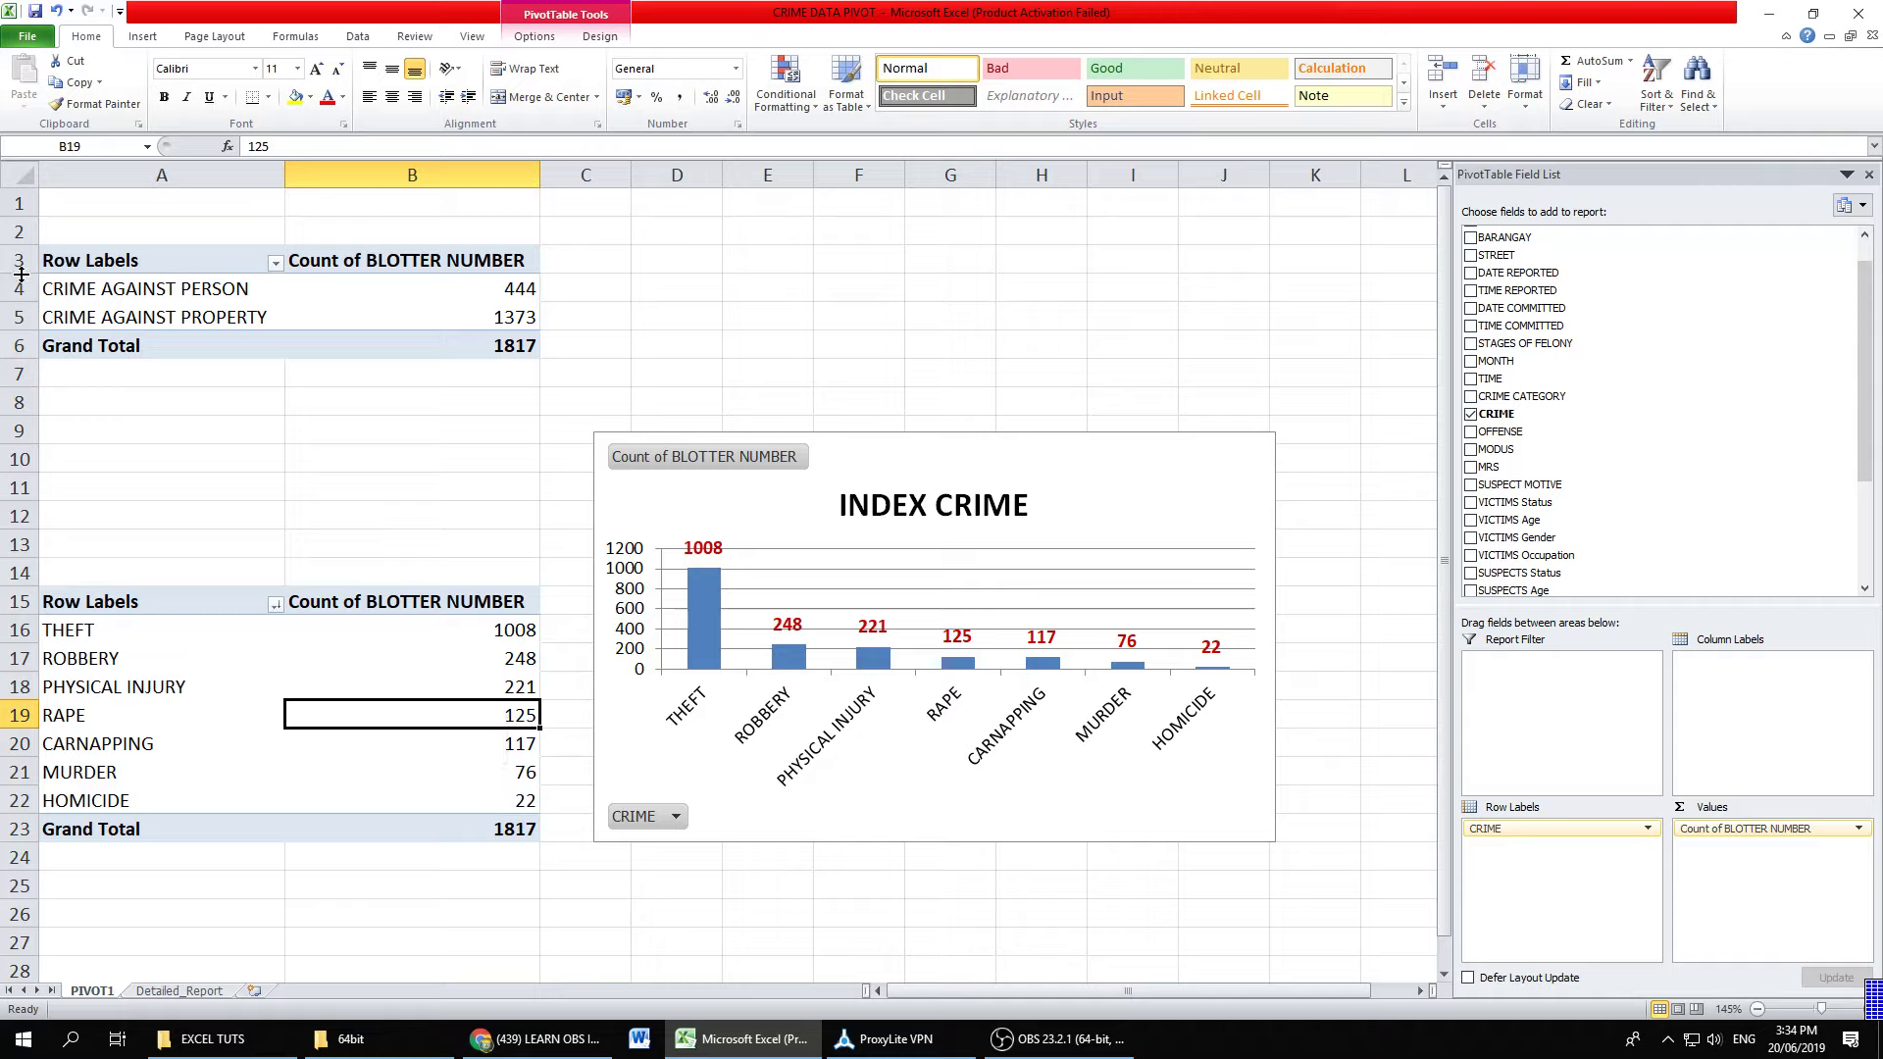
Step: Select the category pivot table range A3:B6
drag(16, 260, 15, 345)
drag(11, 601, 7, 820)
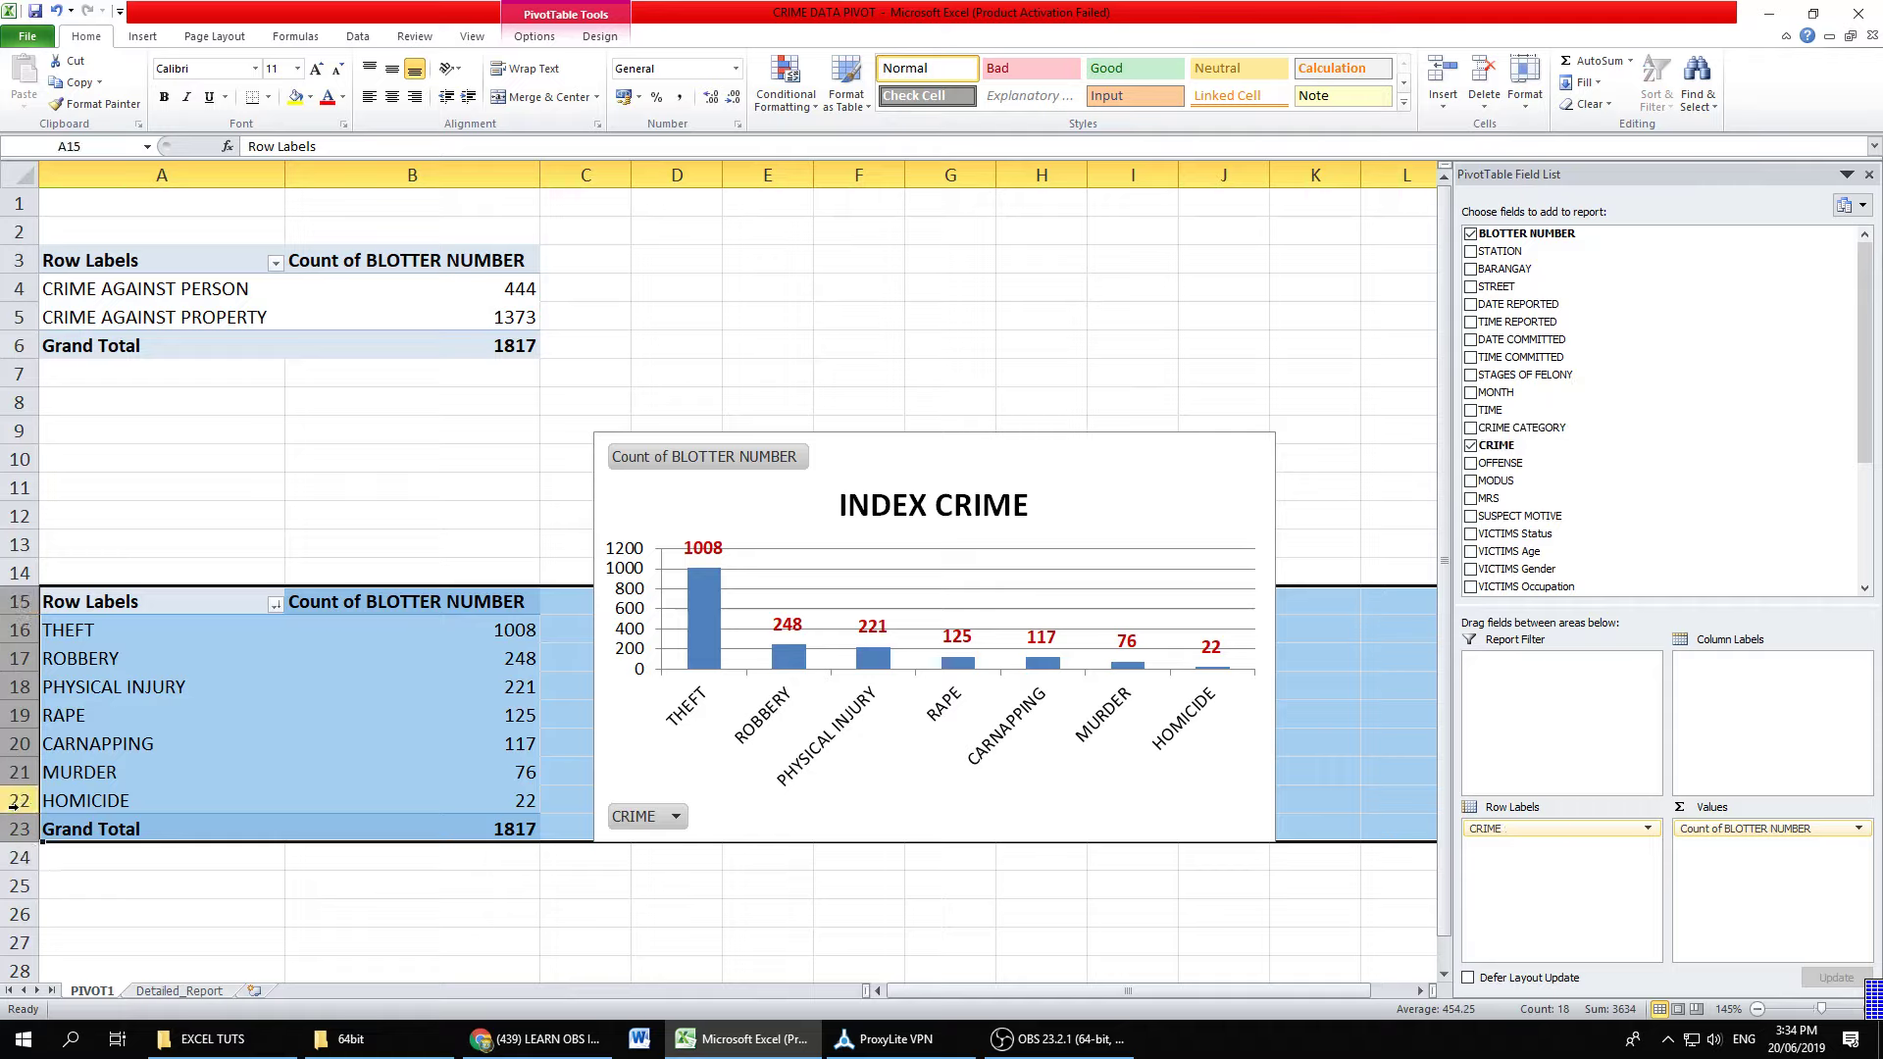
mouse_move(479, 692)
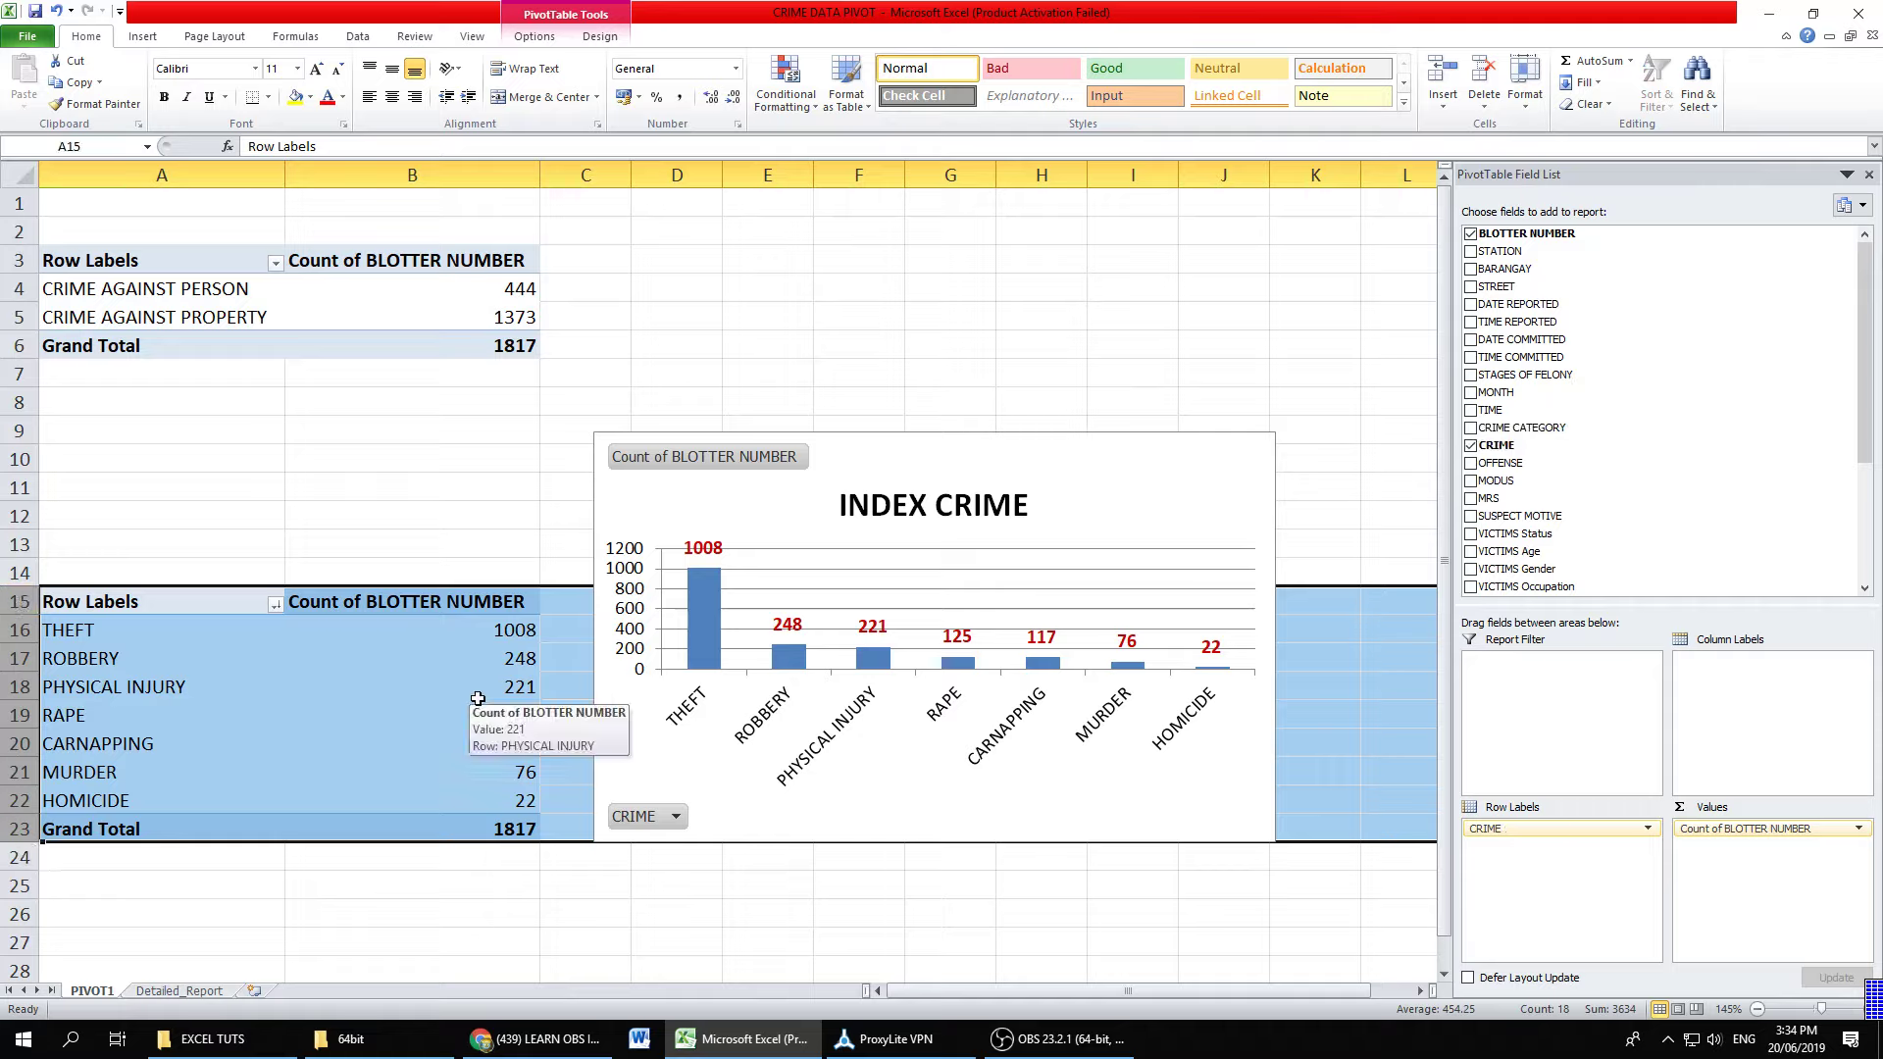
click(386, 521)
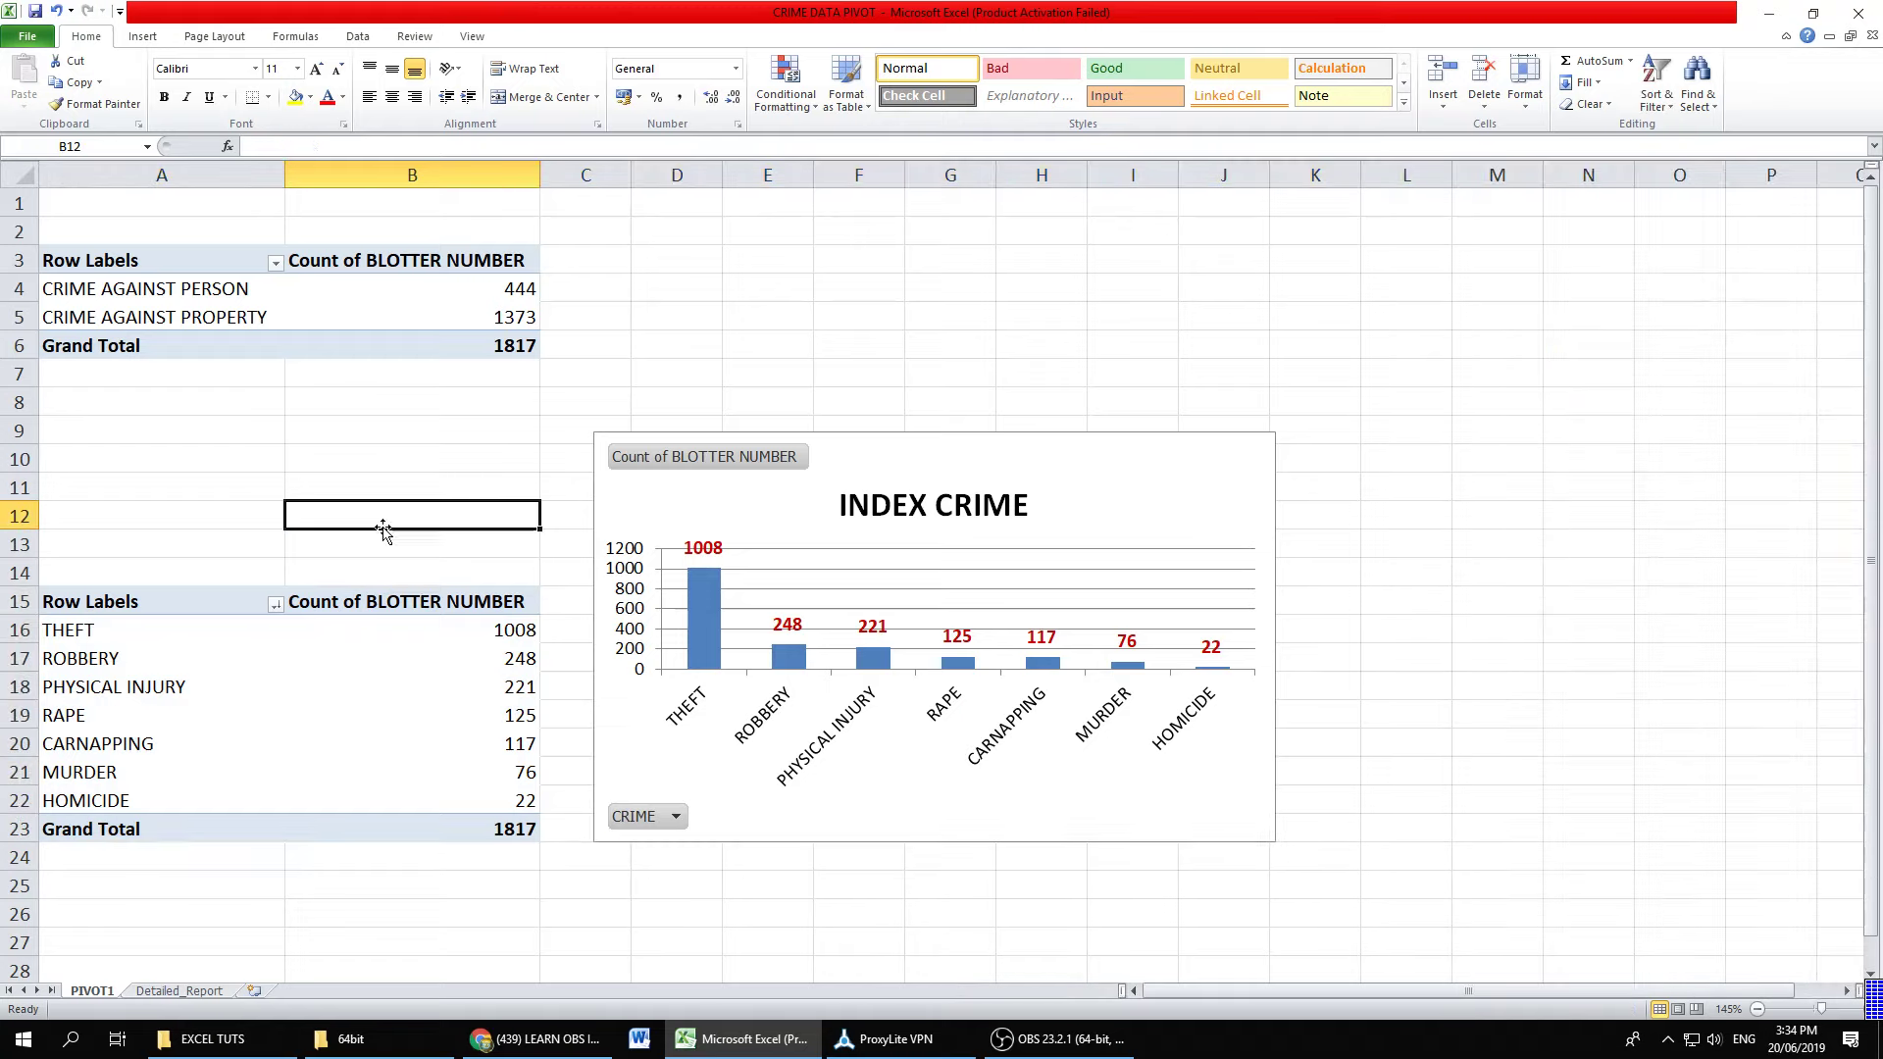
drag(171, 270, 358, 341)
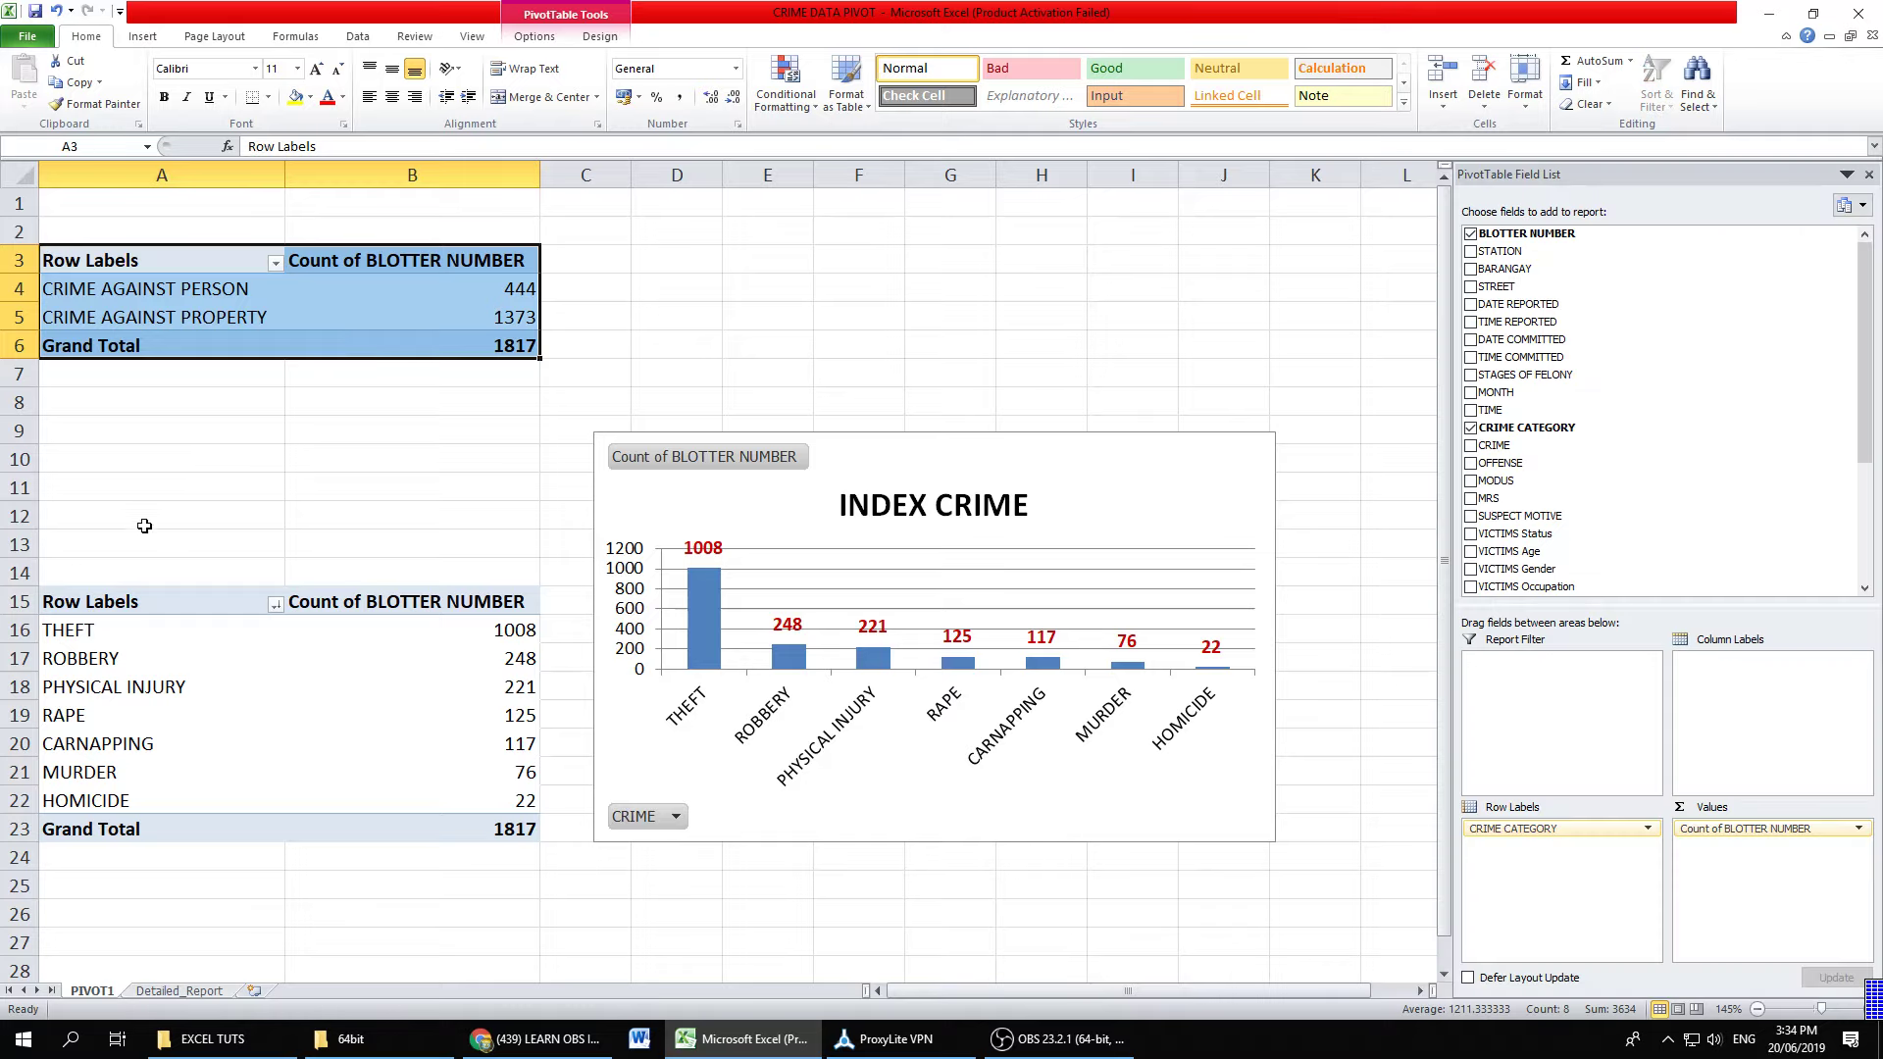
Step: Copy the crime-type pivot table in rows 15–23 and paste it at row 39
drag(13, 602, 4, 811)
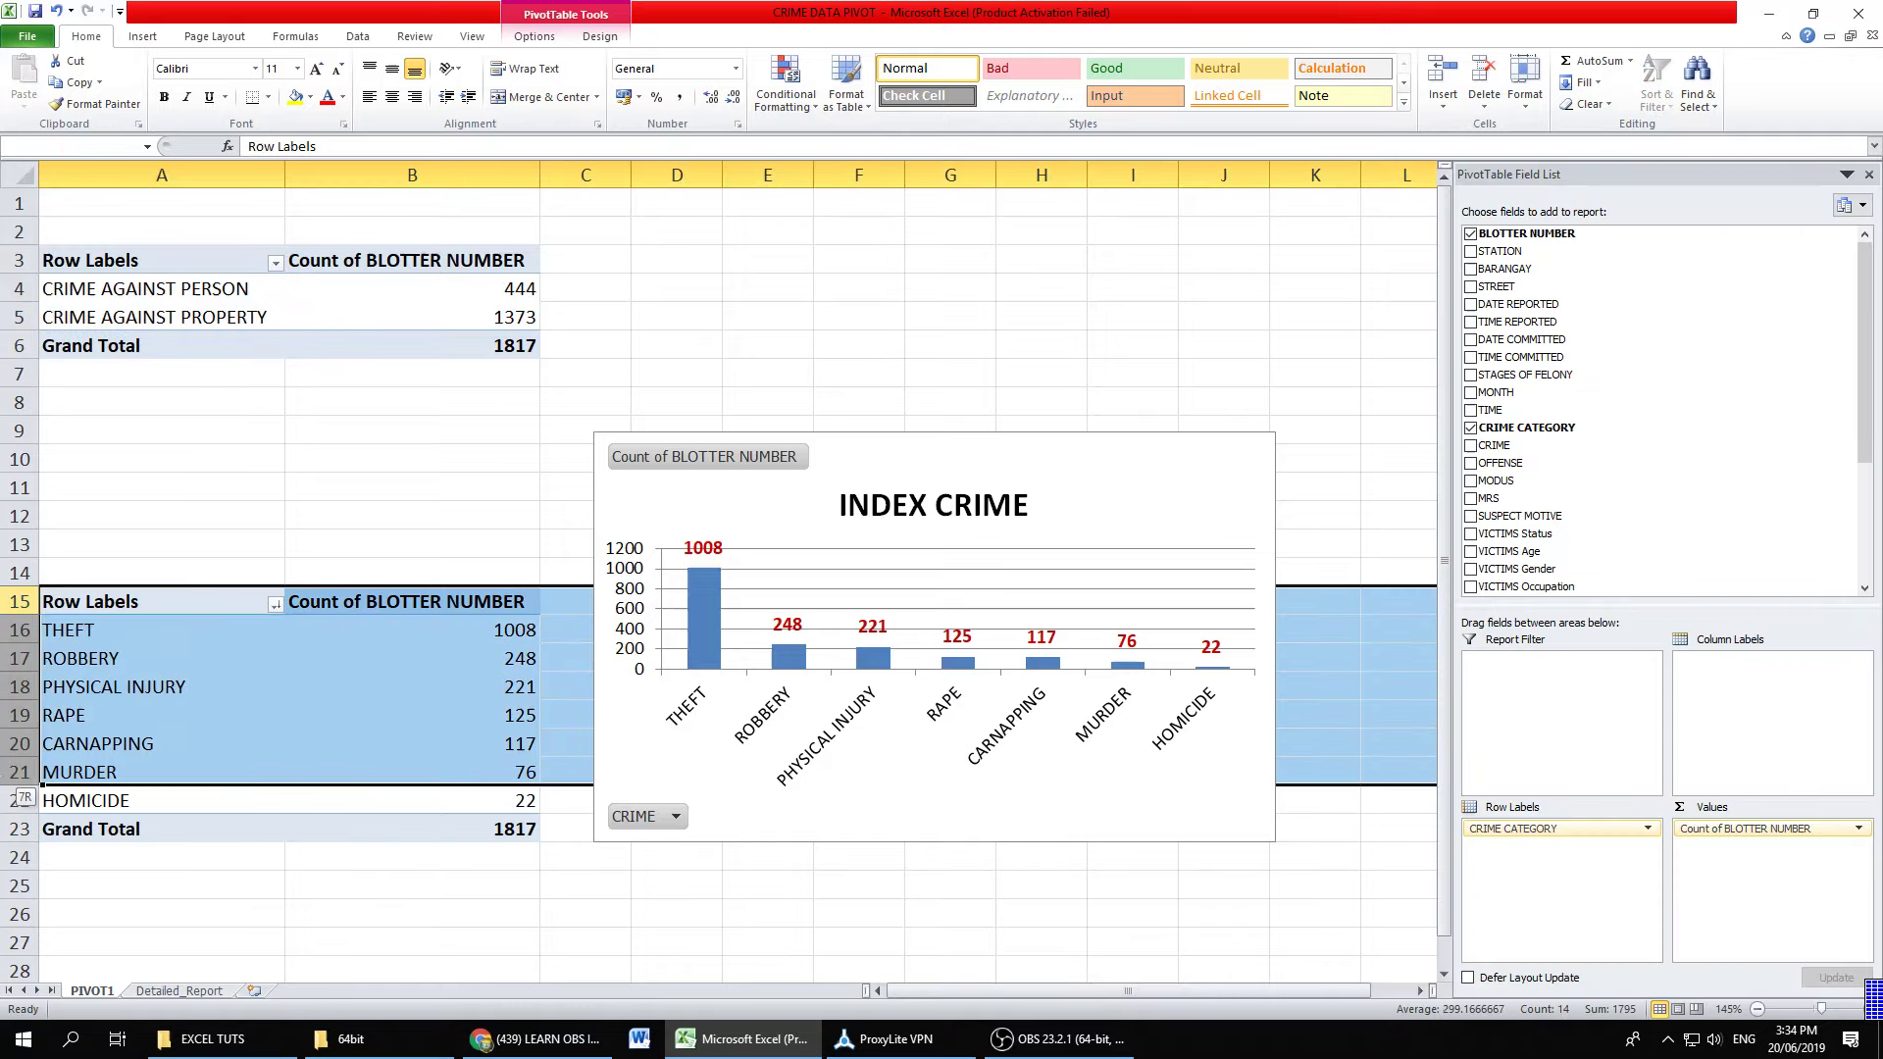
key(ctrl+c)
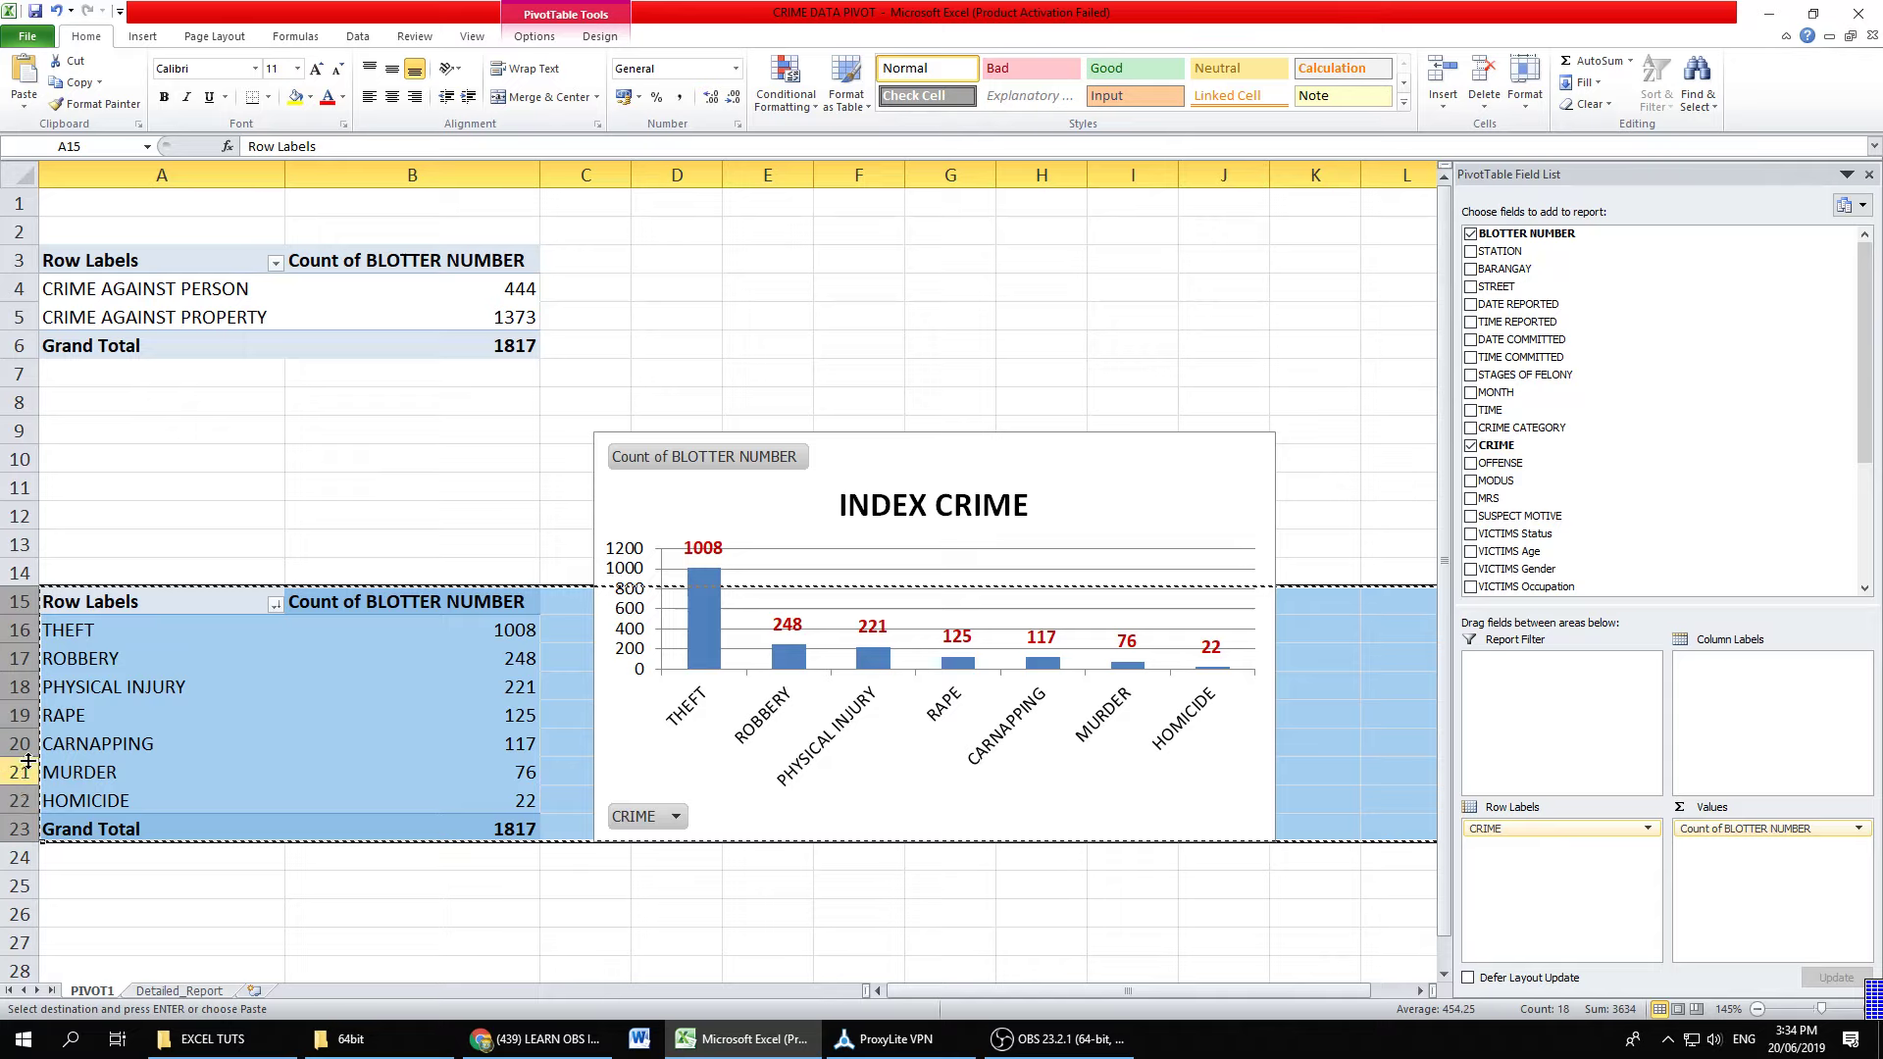
scroll(236, 613, down, 3)
scroll(236, 612, down, 1)
scroll(237, 612, up, 4)
ctrl+scroll(236, 612, down, 1)
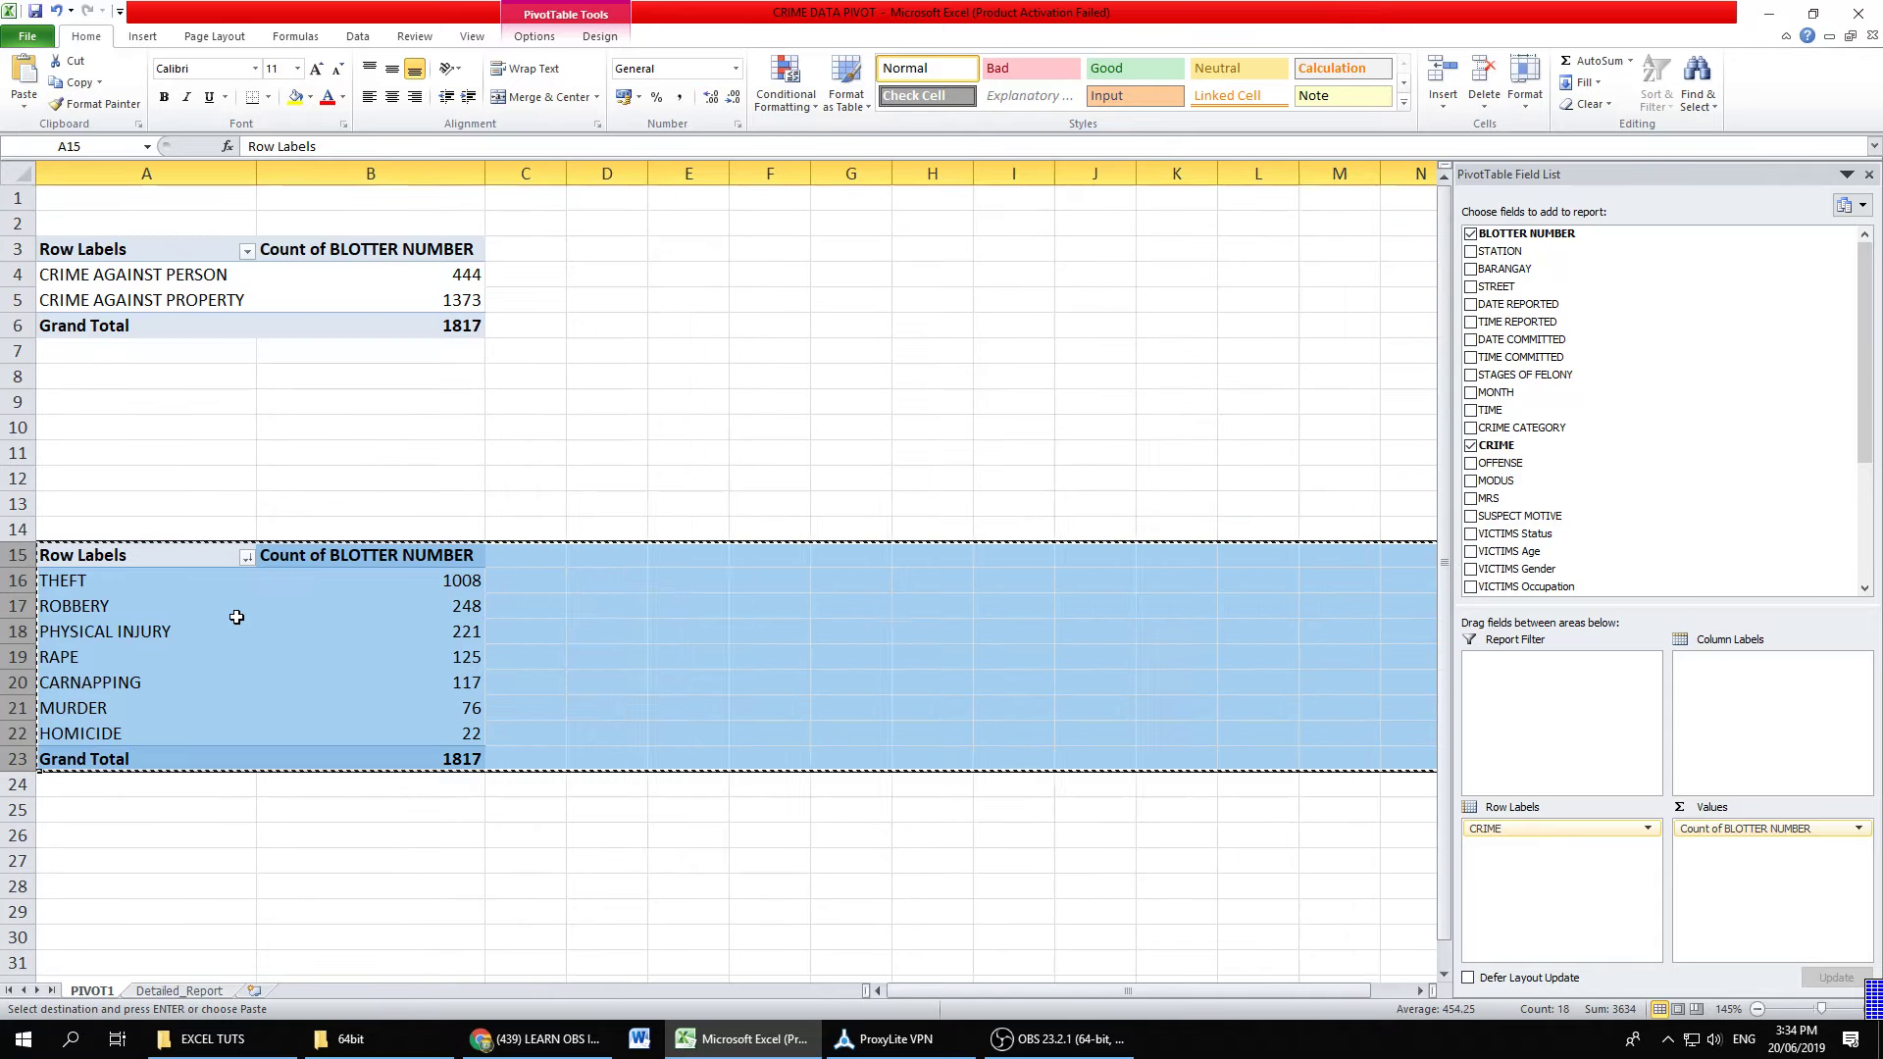
scroll(92, 834, down, 4)
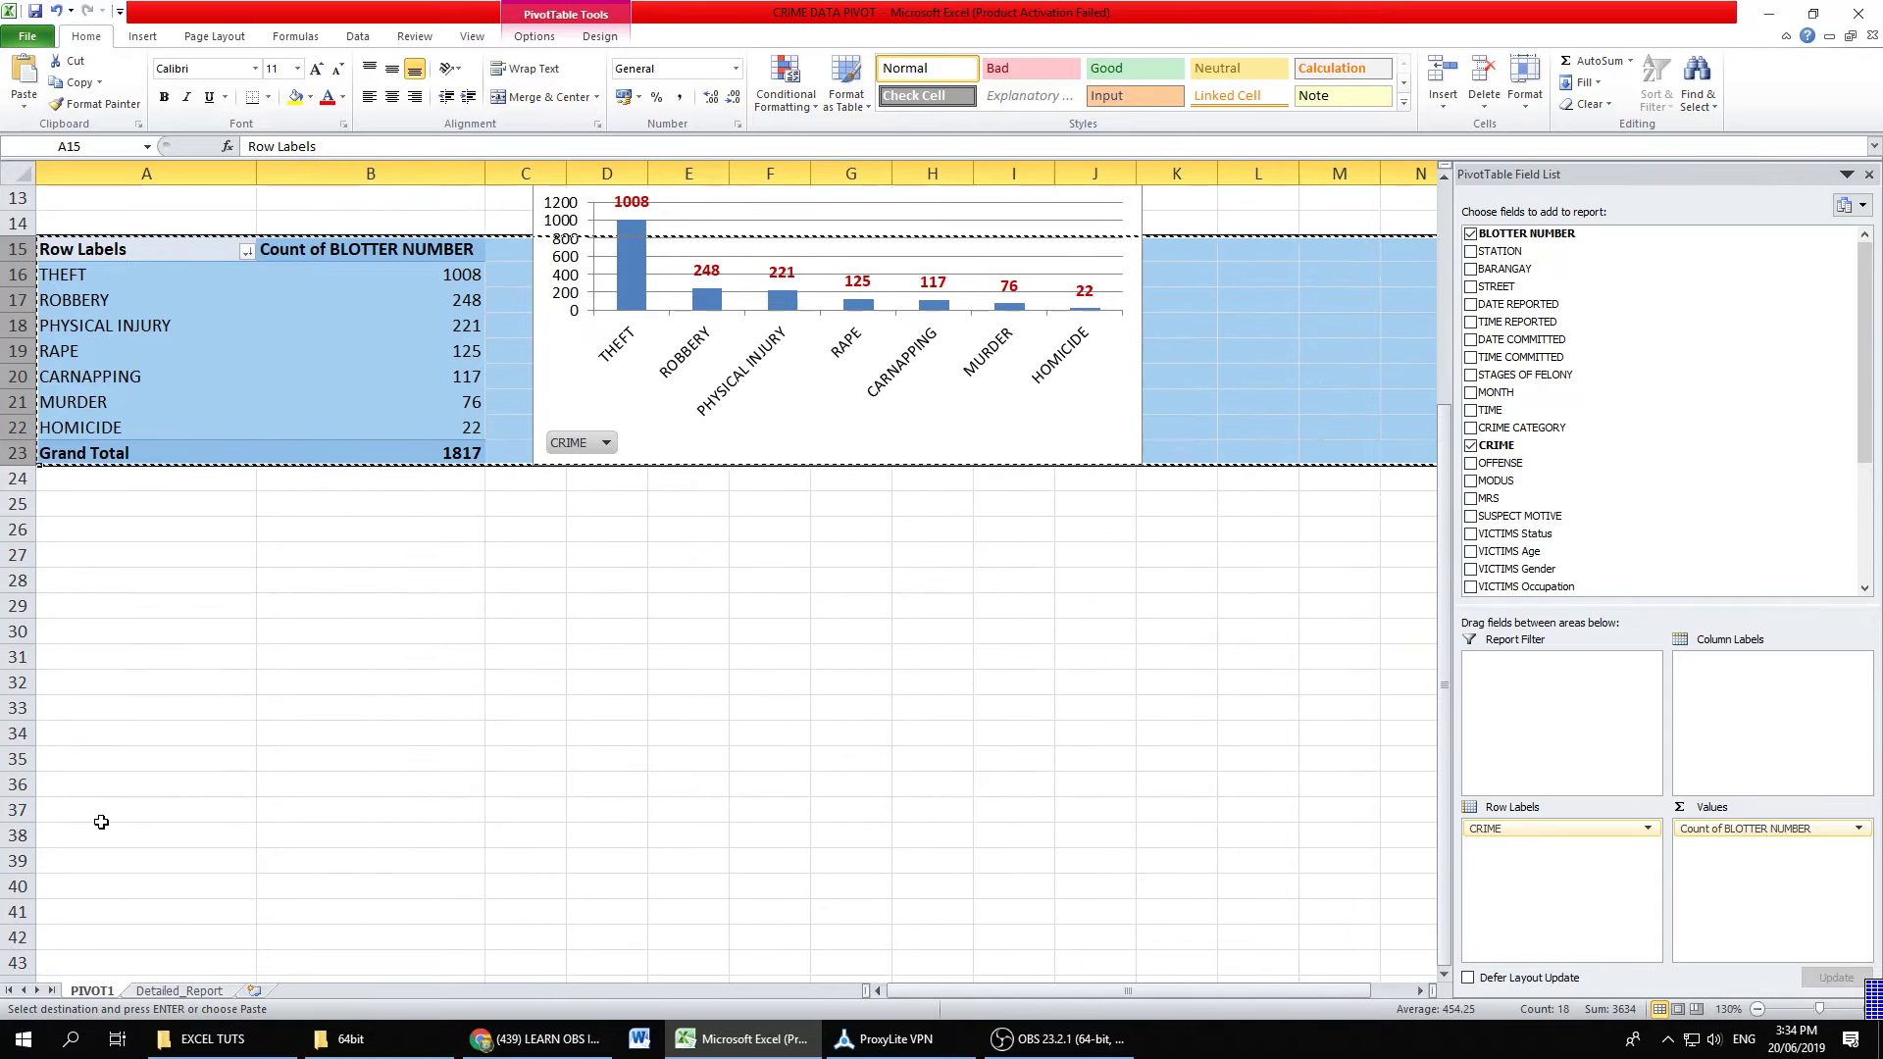
click(18, 859)
key(ctrl+v)
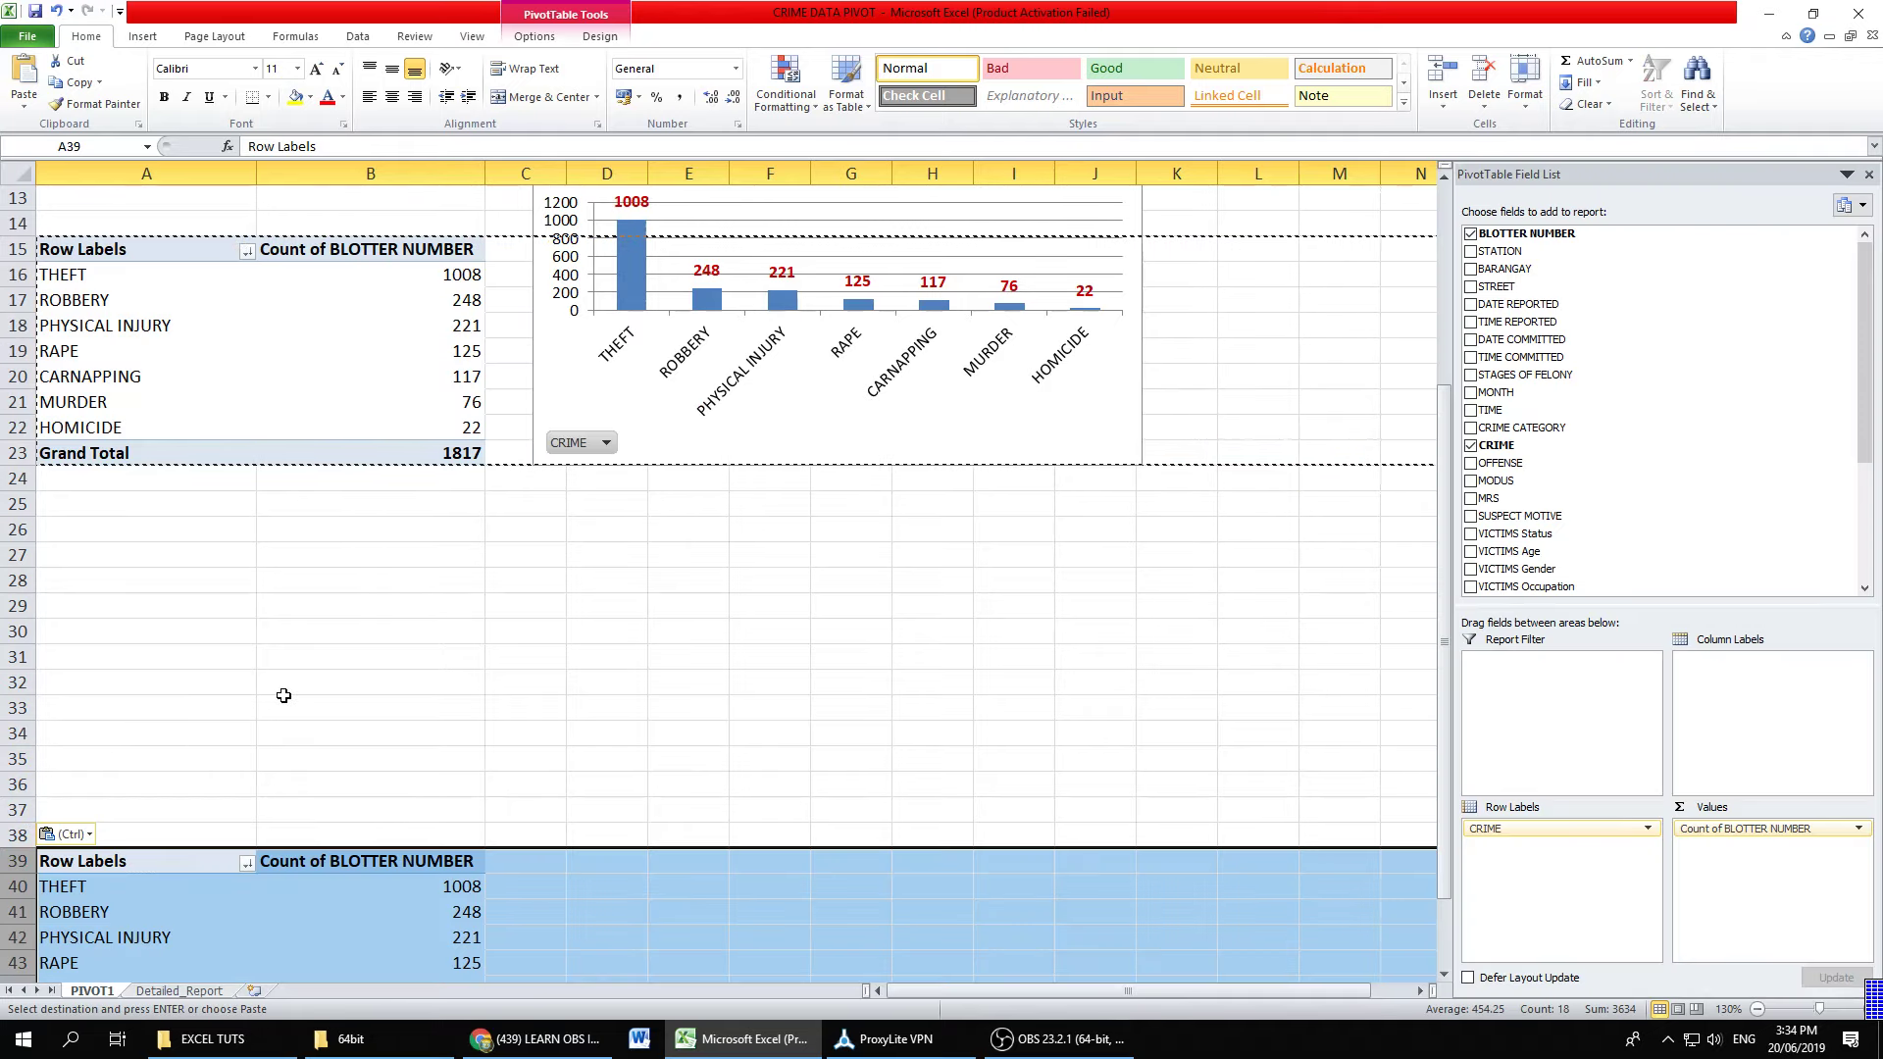
Step: Select a value in the pasted pivot at row 39 to activate it
ctrl+scroll(284, 692, down, 2)
click(245, 837)
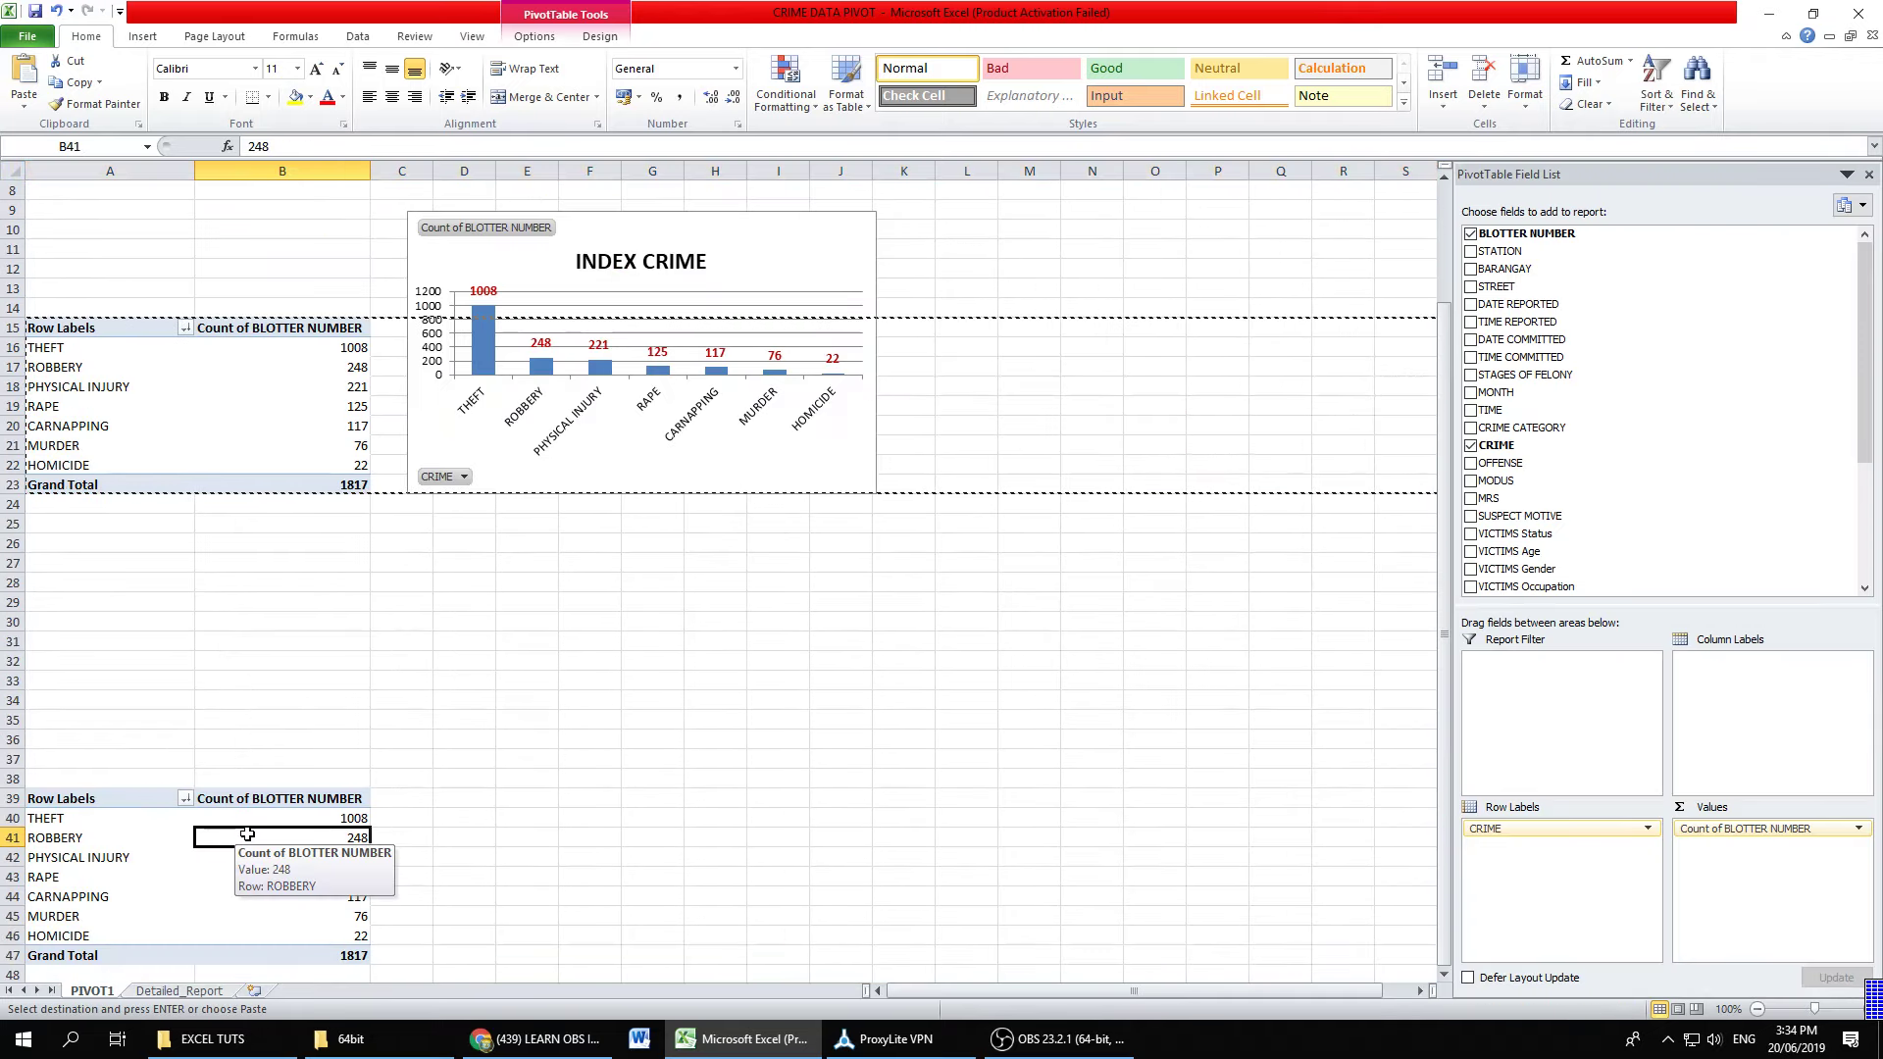
scroll(330, 587, up, 3)
scroll(330, 588, down, 5)
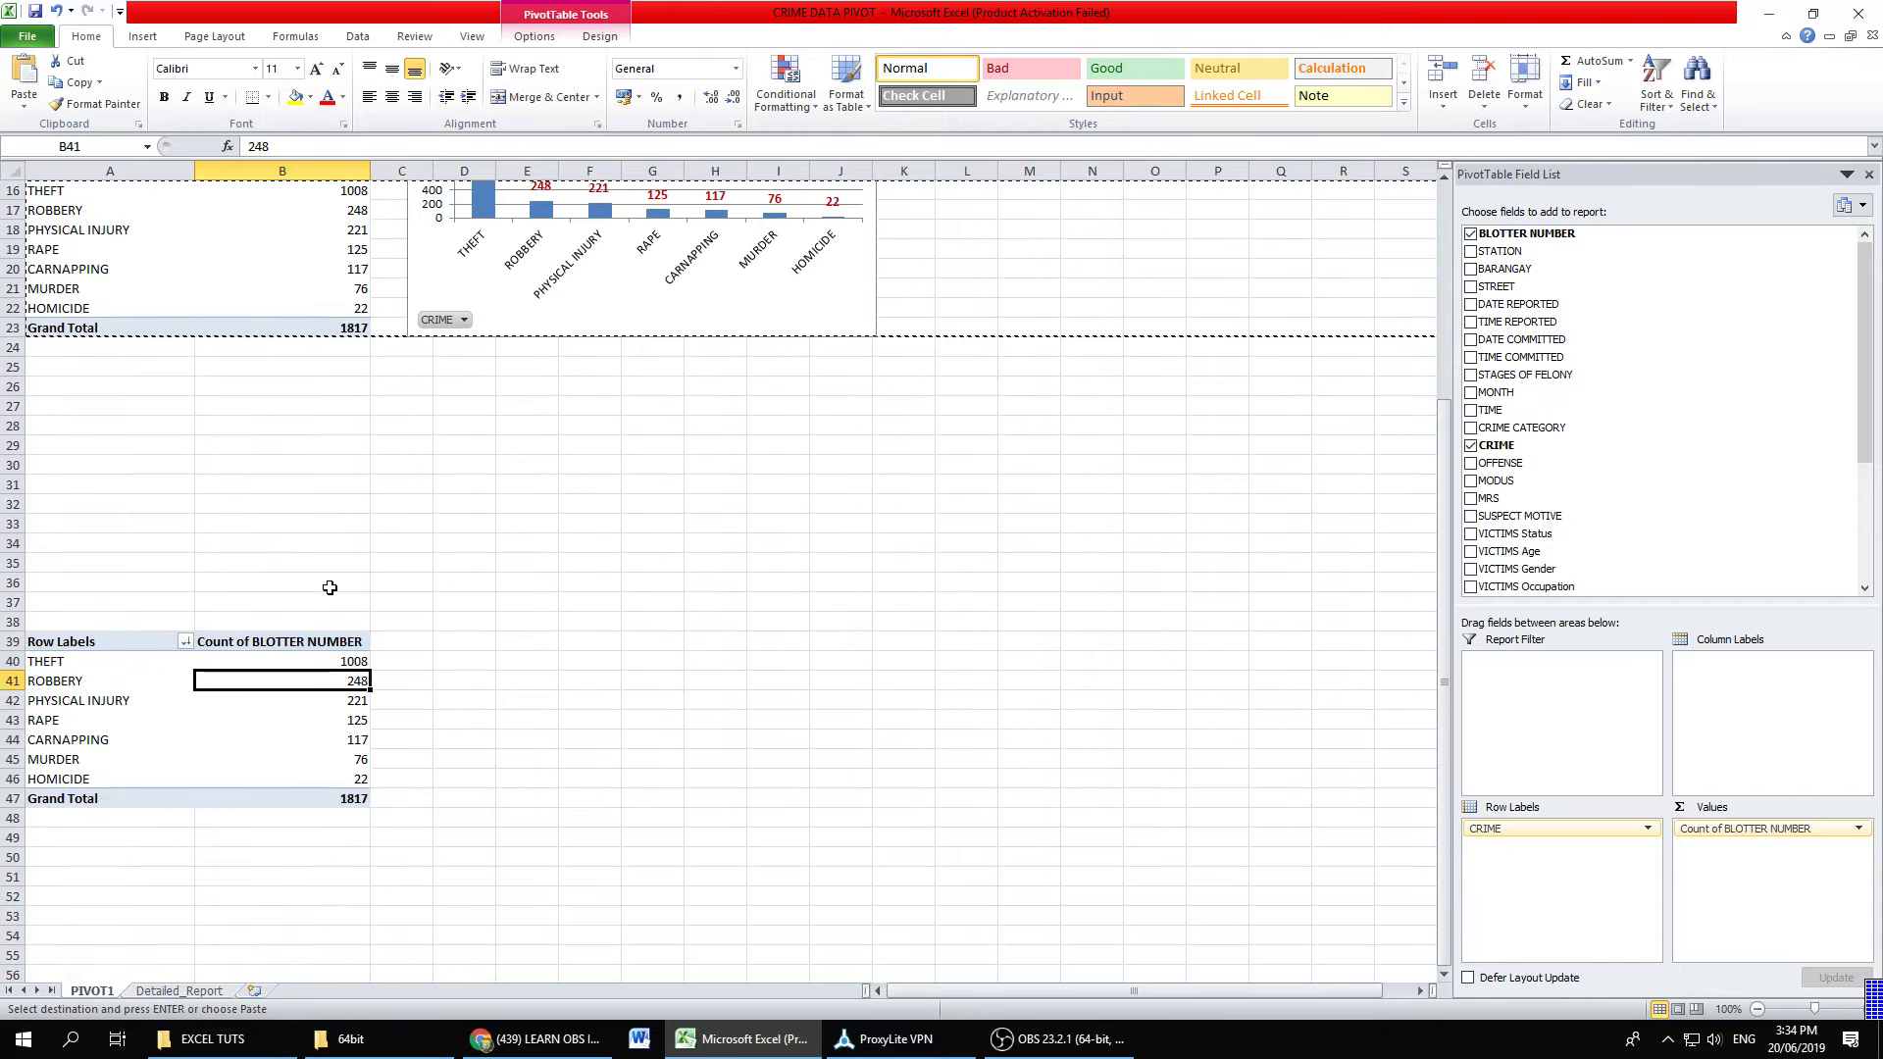
scroll(330, 587, down, 5)
ctrl+scroll(369, 579, up, 3)
scroll(369, 577, down, 4)
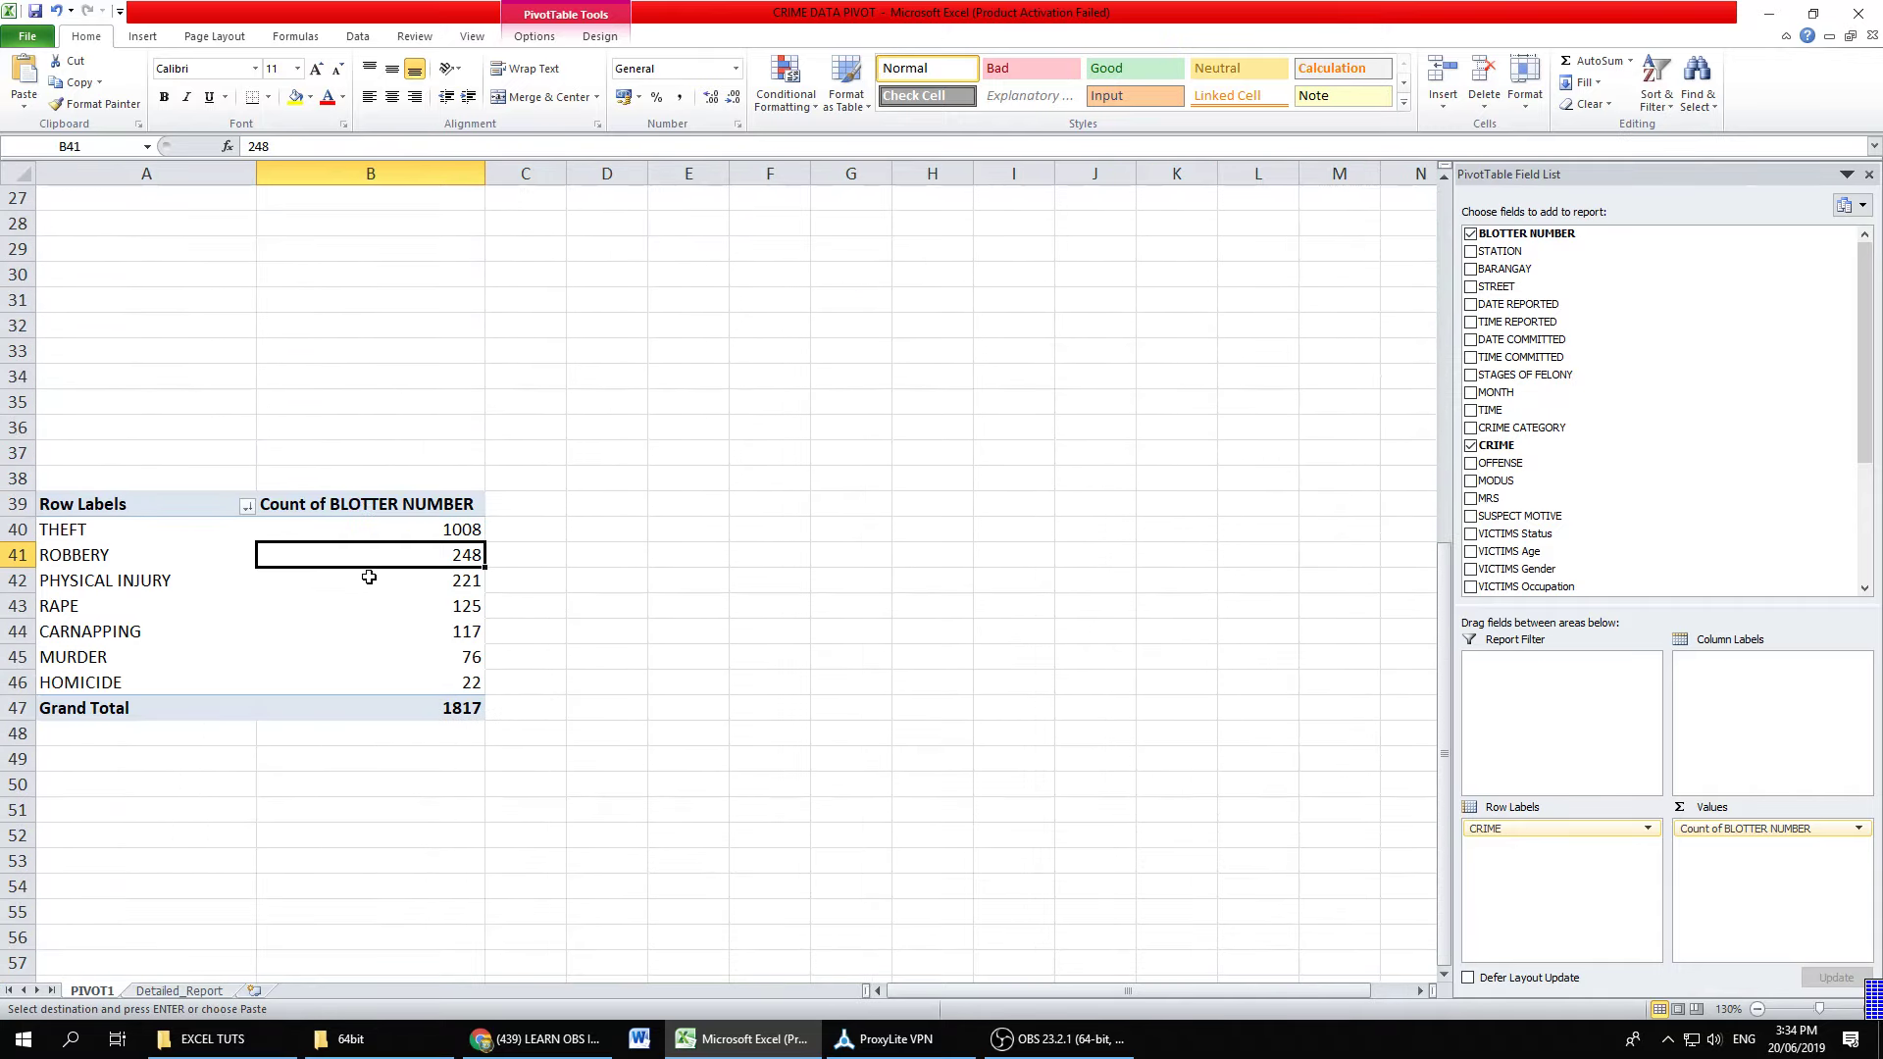
scroll(363, 549, down, 2)
click(359, 499)
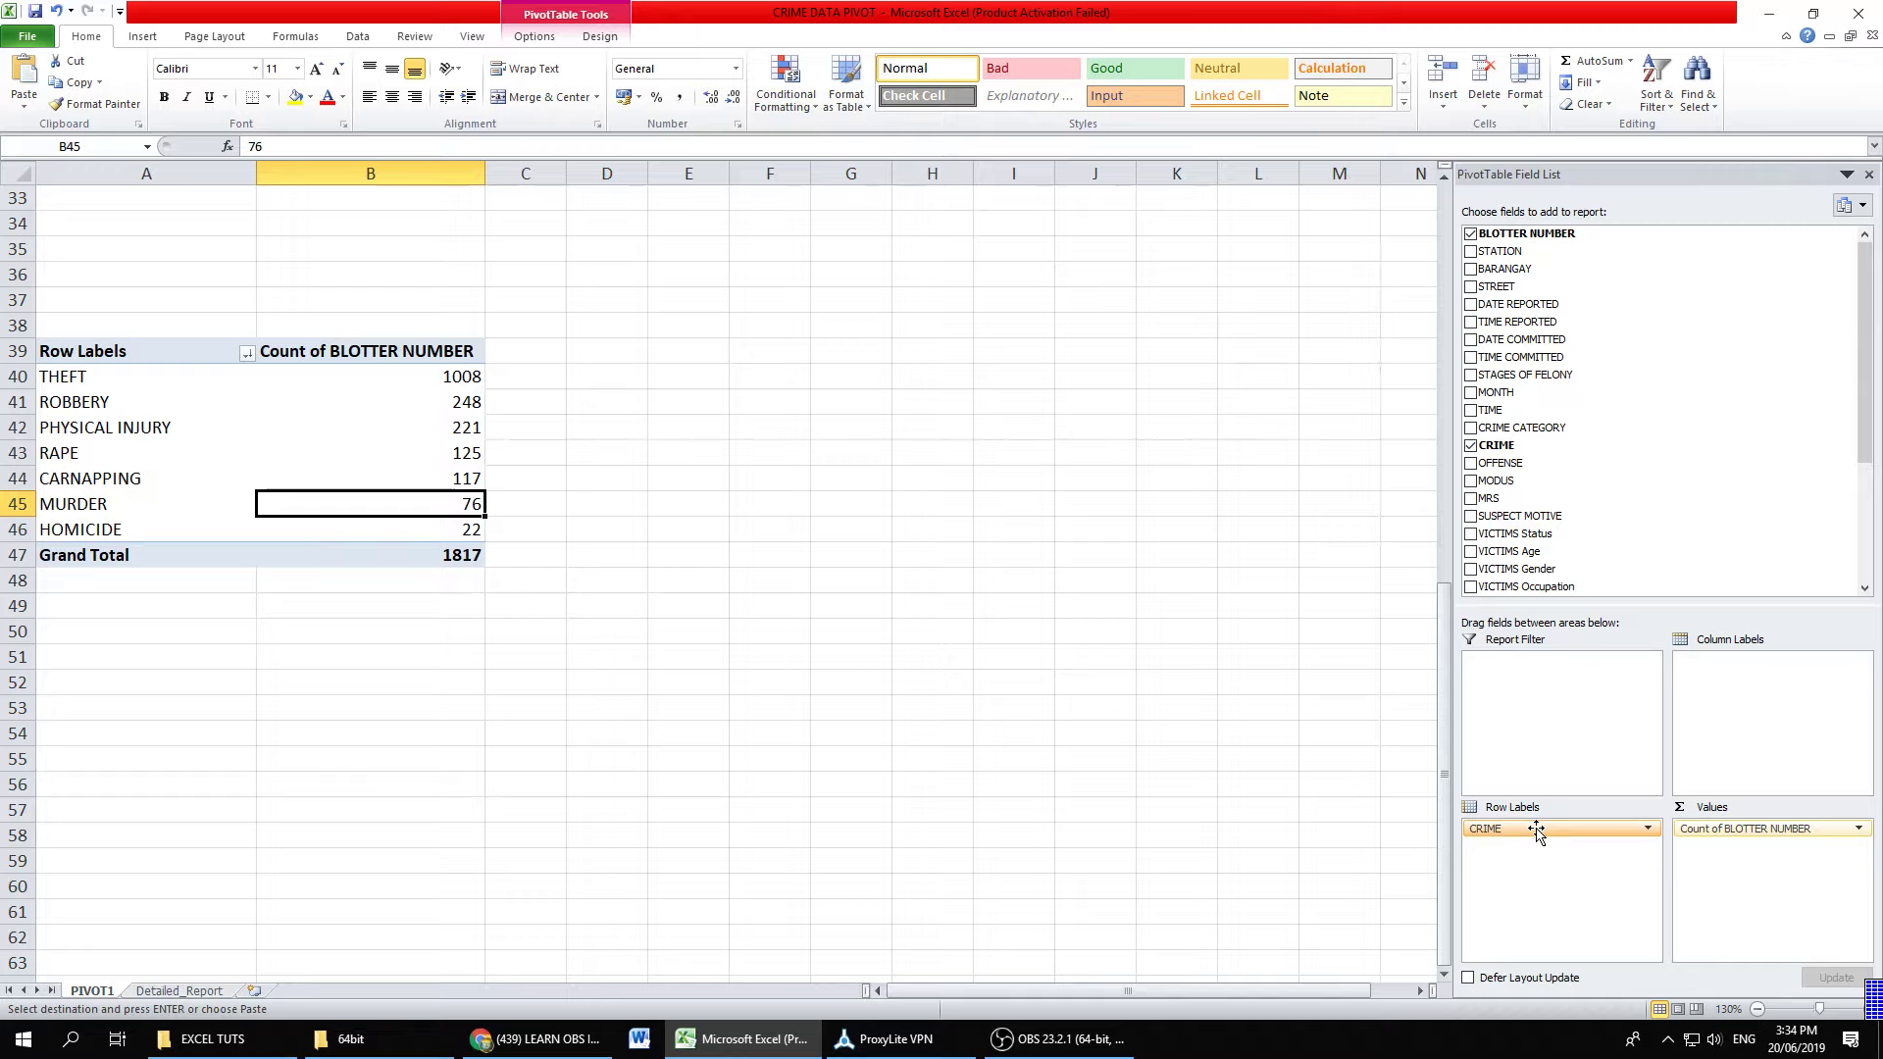
Step: Replace CRIME with MONTH in the row-39 pivot's rows, January 179 to December 139
drag(1536, 831, 1559, 500)
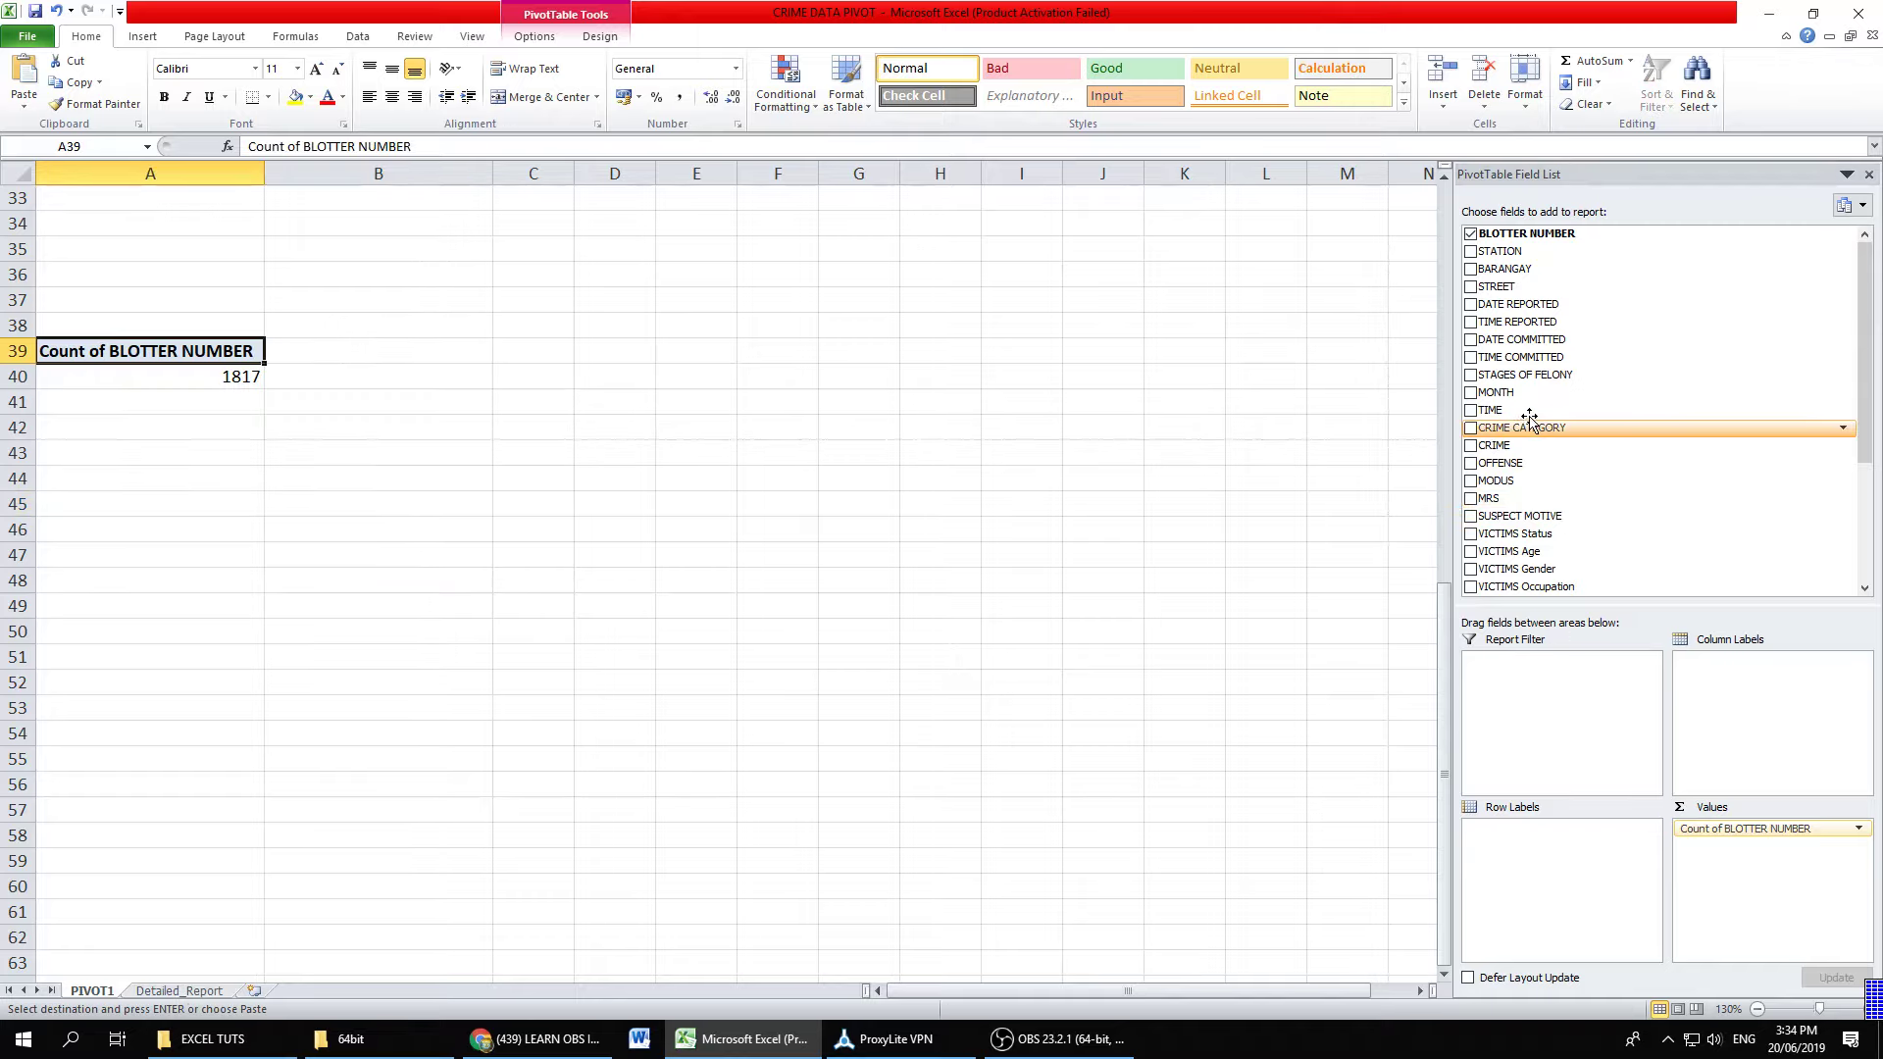
drag(1522, 395, 1546, 883)
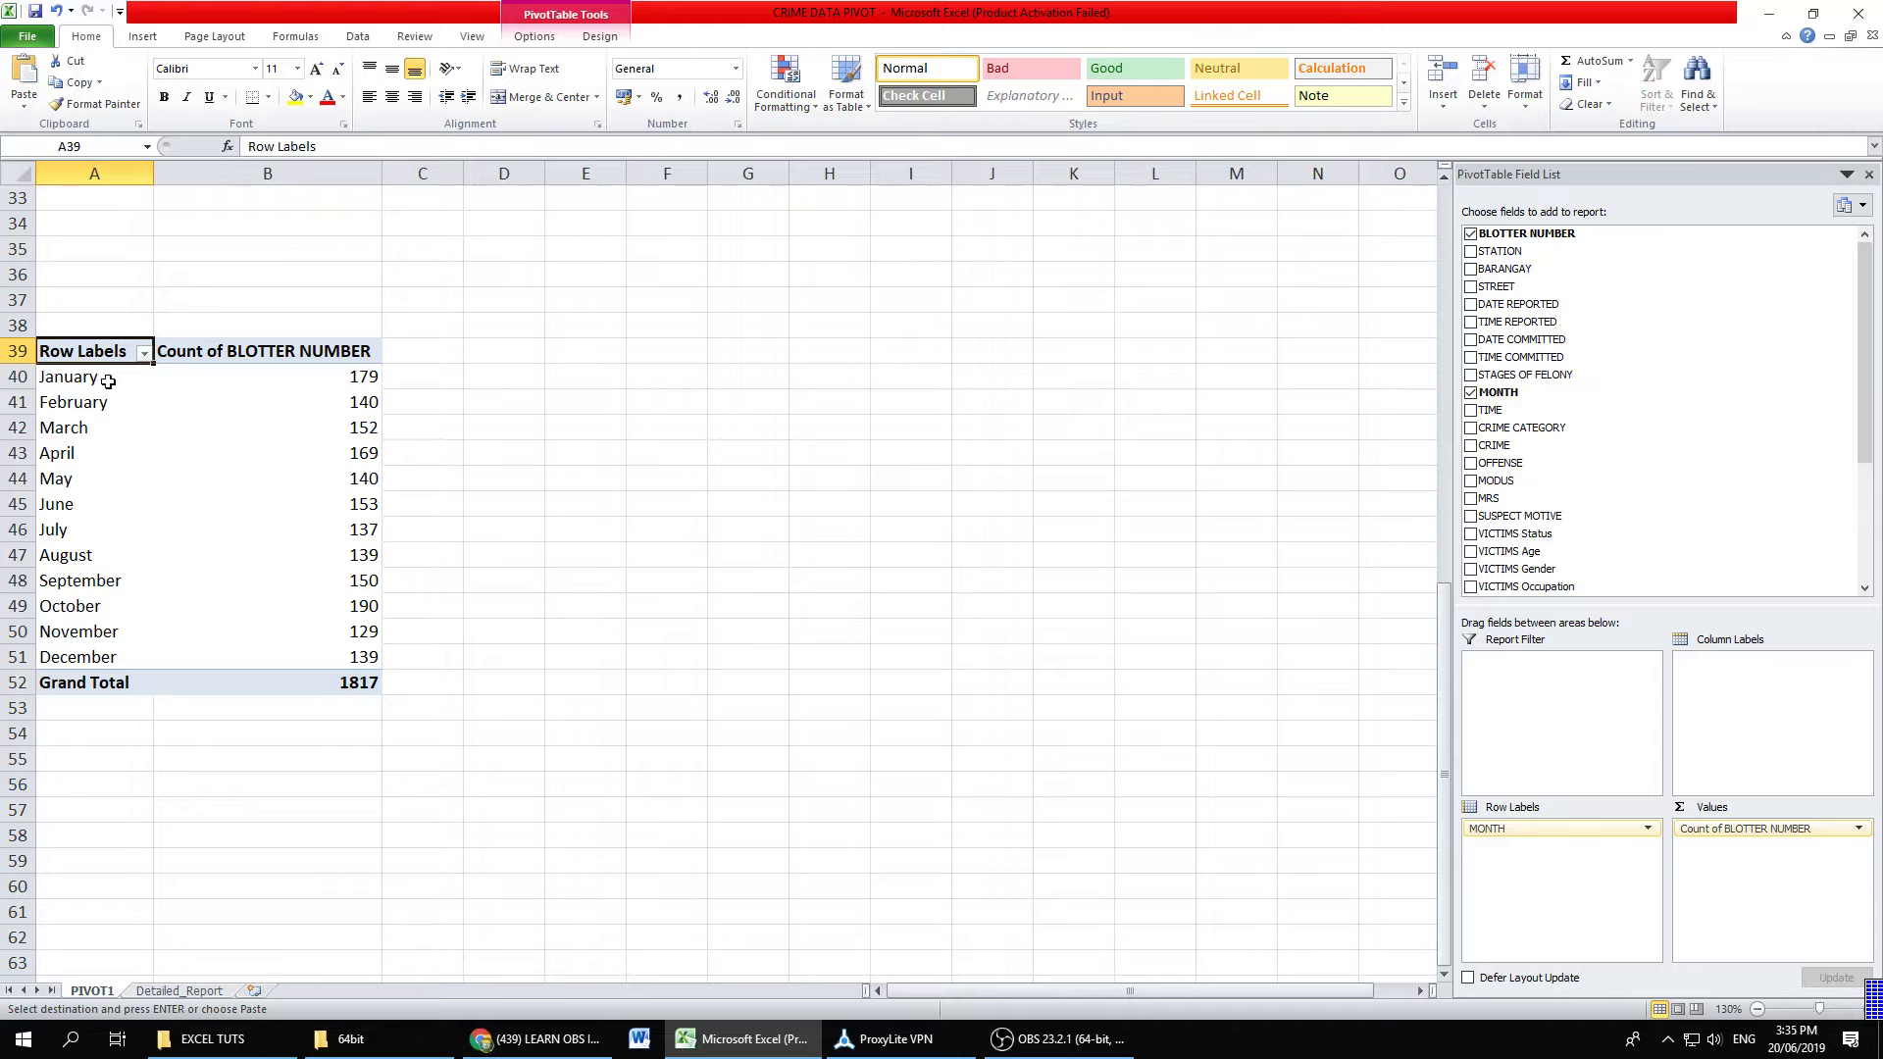
drag(108, 380, 266, 660)
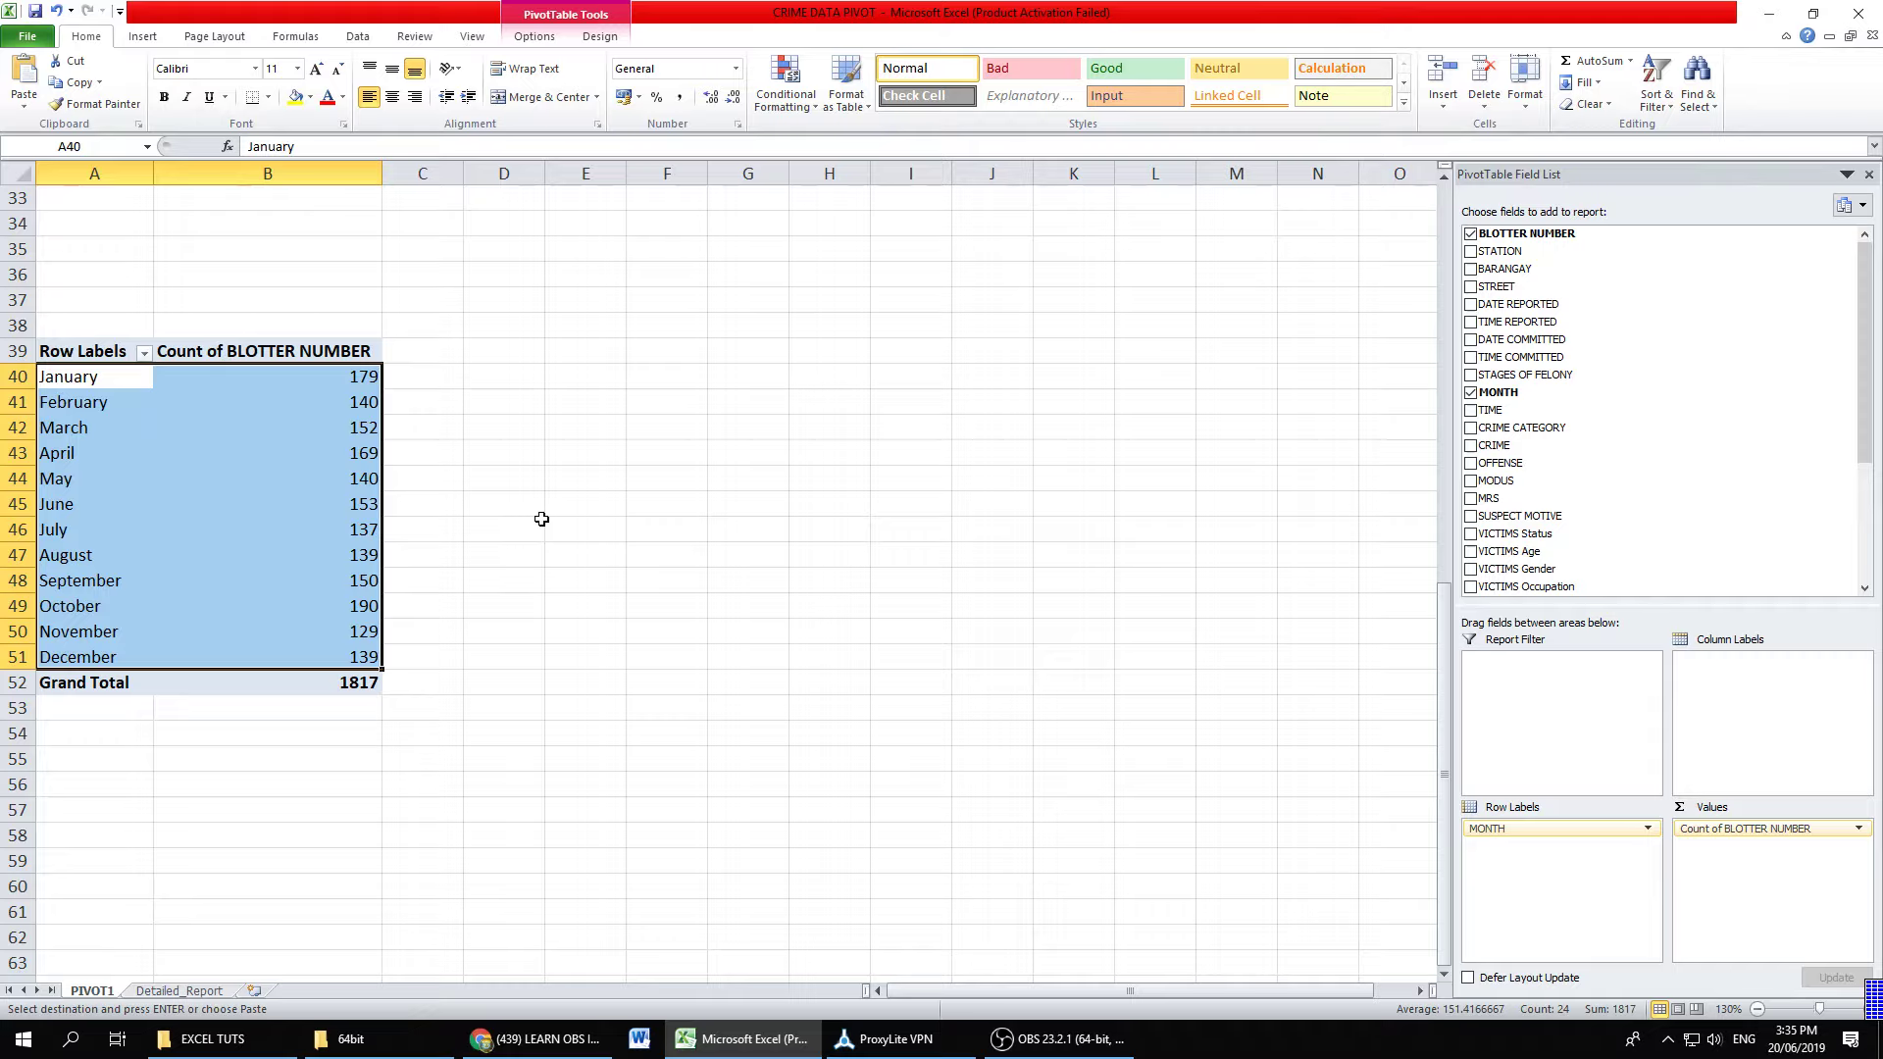
click(302, 489)
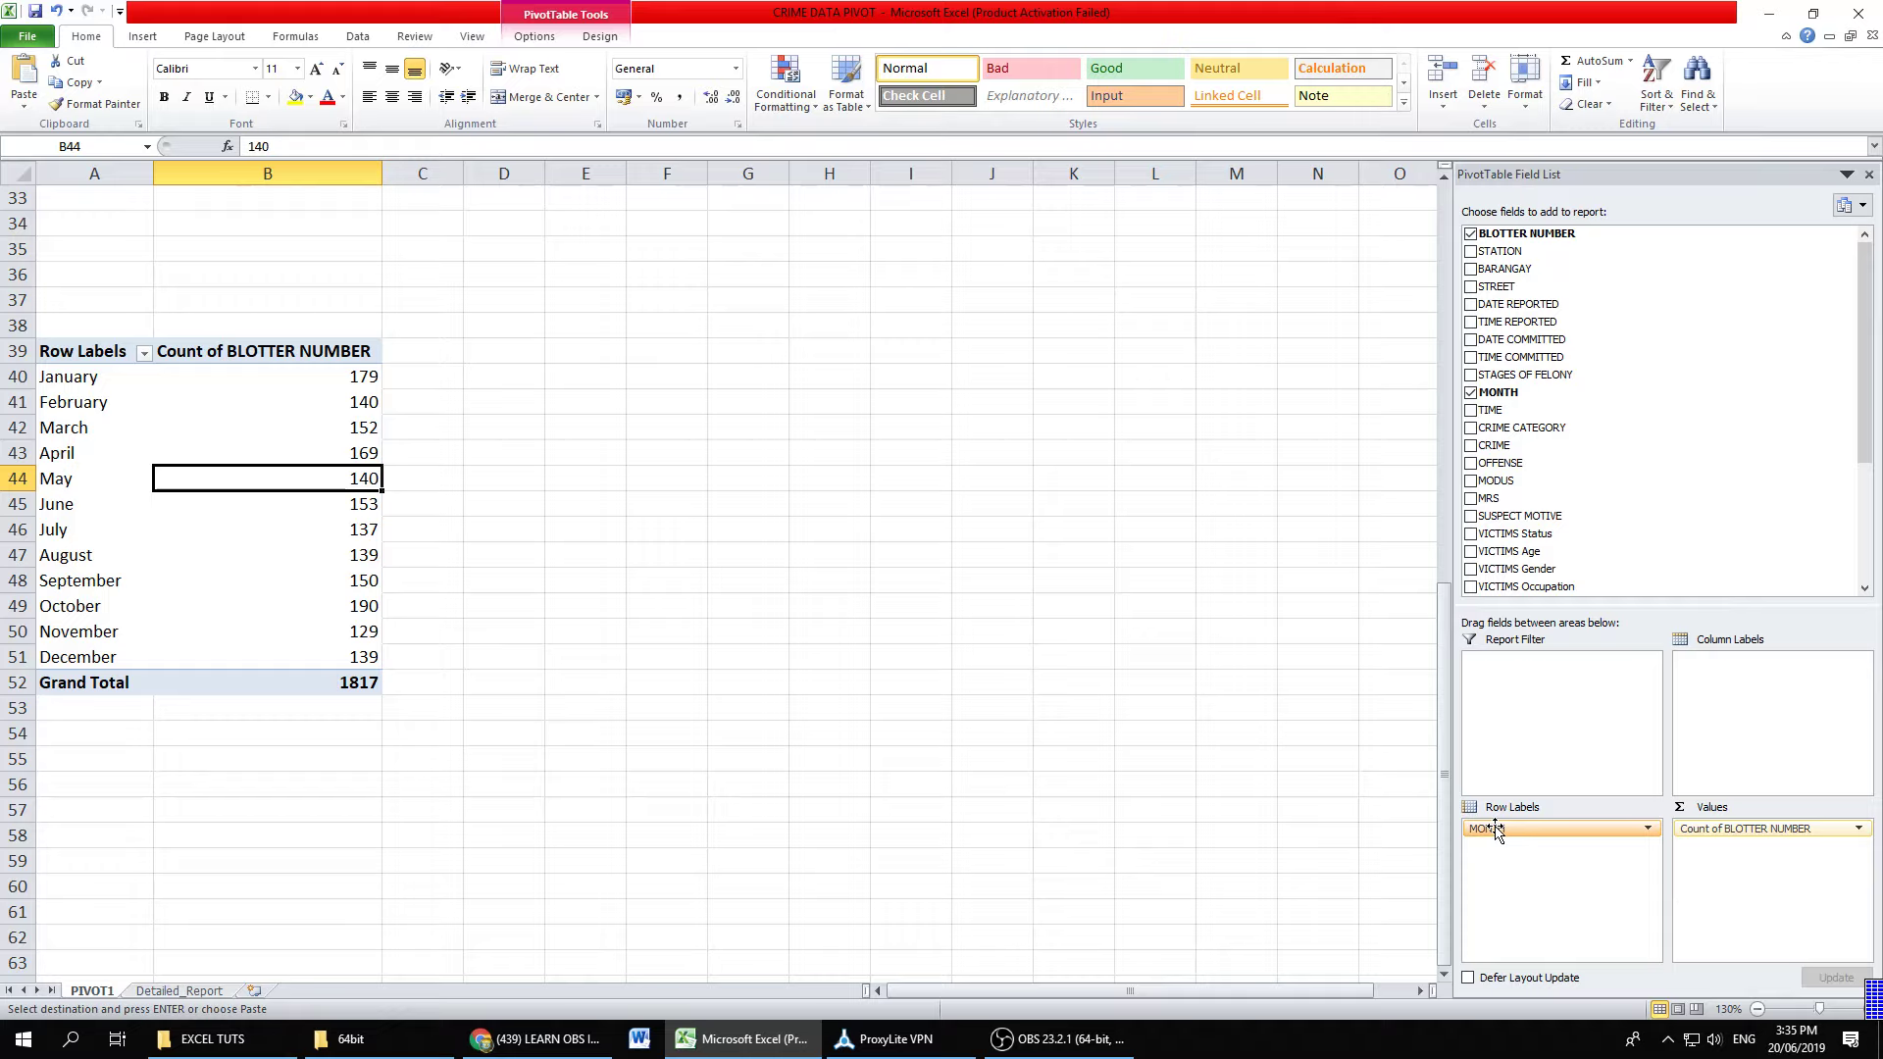
Step: Move MONTH to column labels and add CRIME CATEGORY as the row field
drag(1495, 829, 1765, 687)
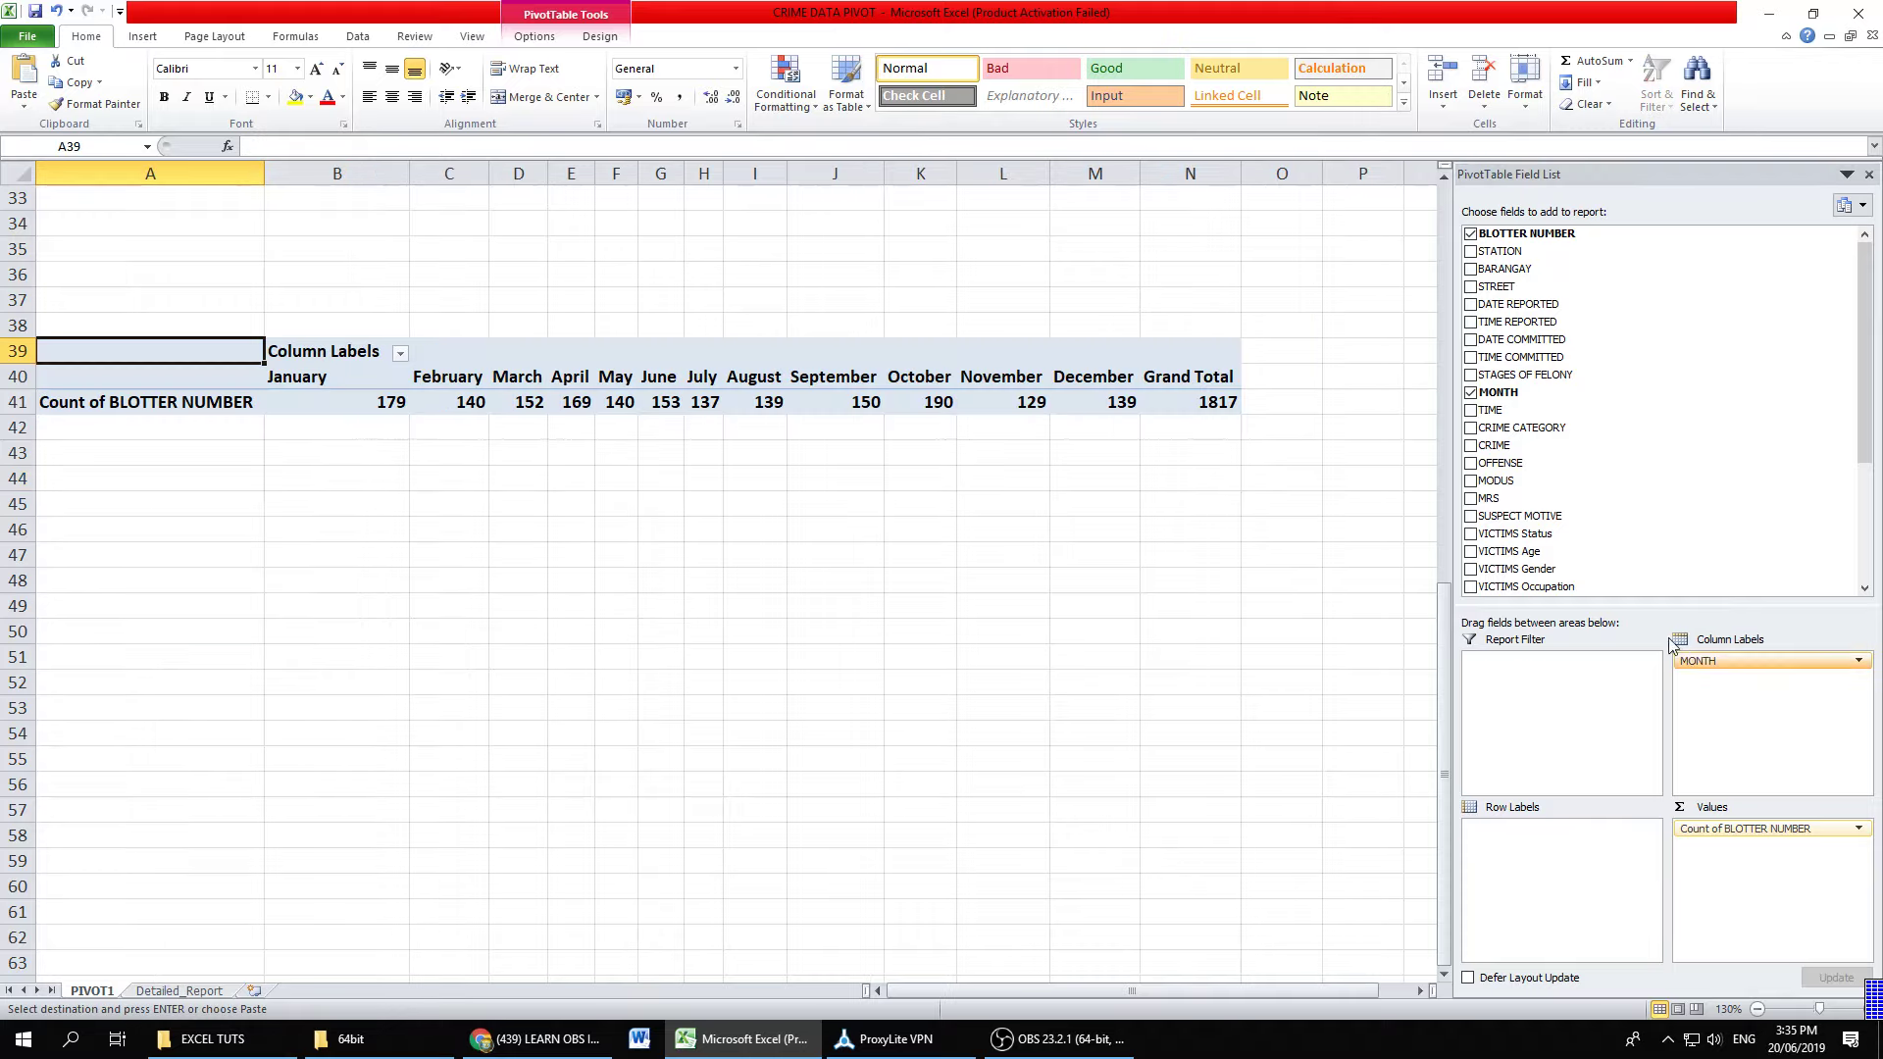
click(221, 406)
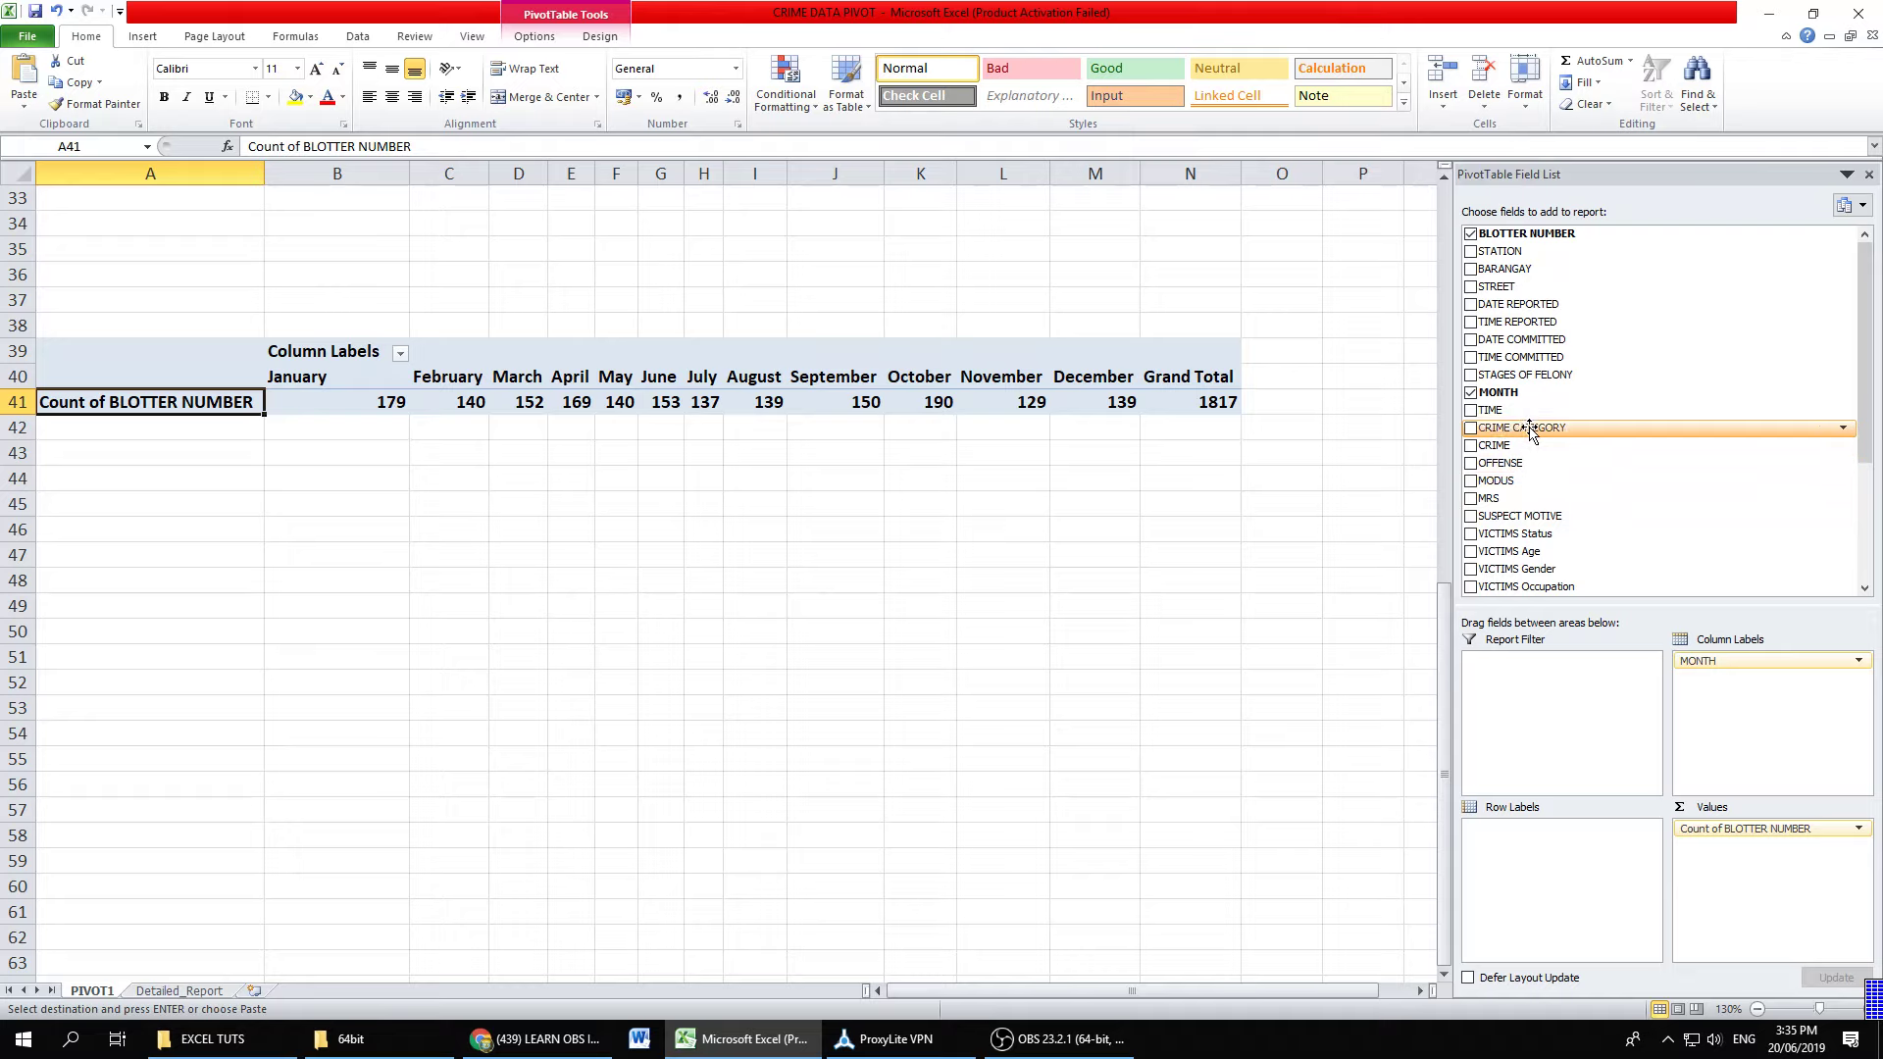
drag(1530, 428, 1520, 829)
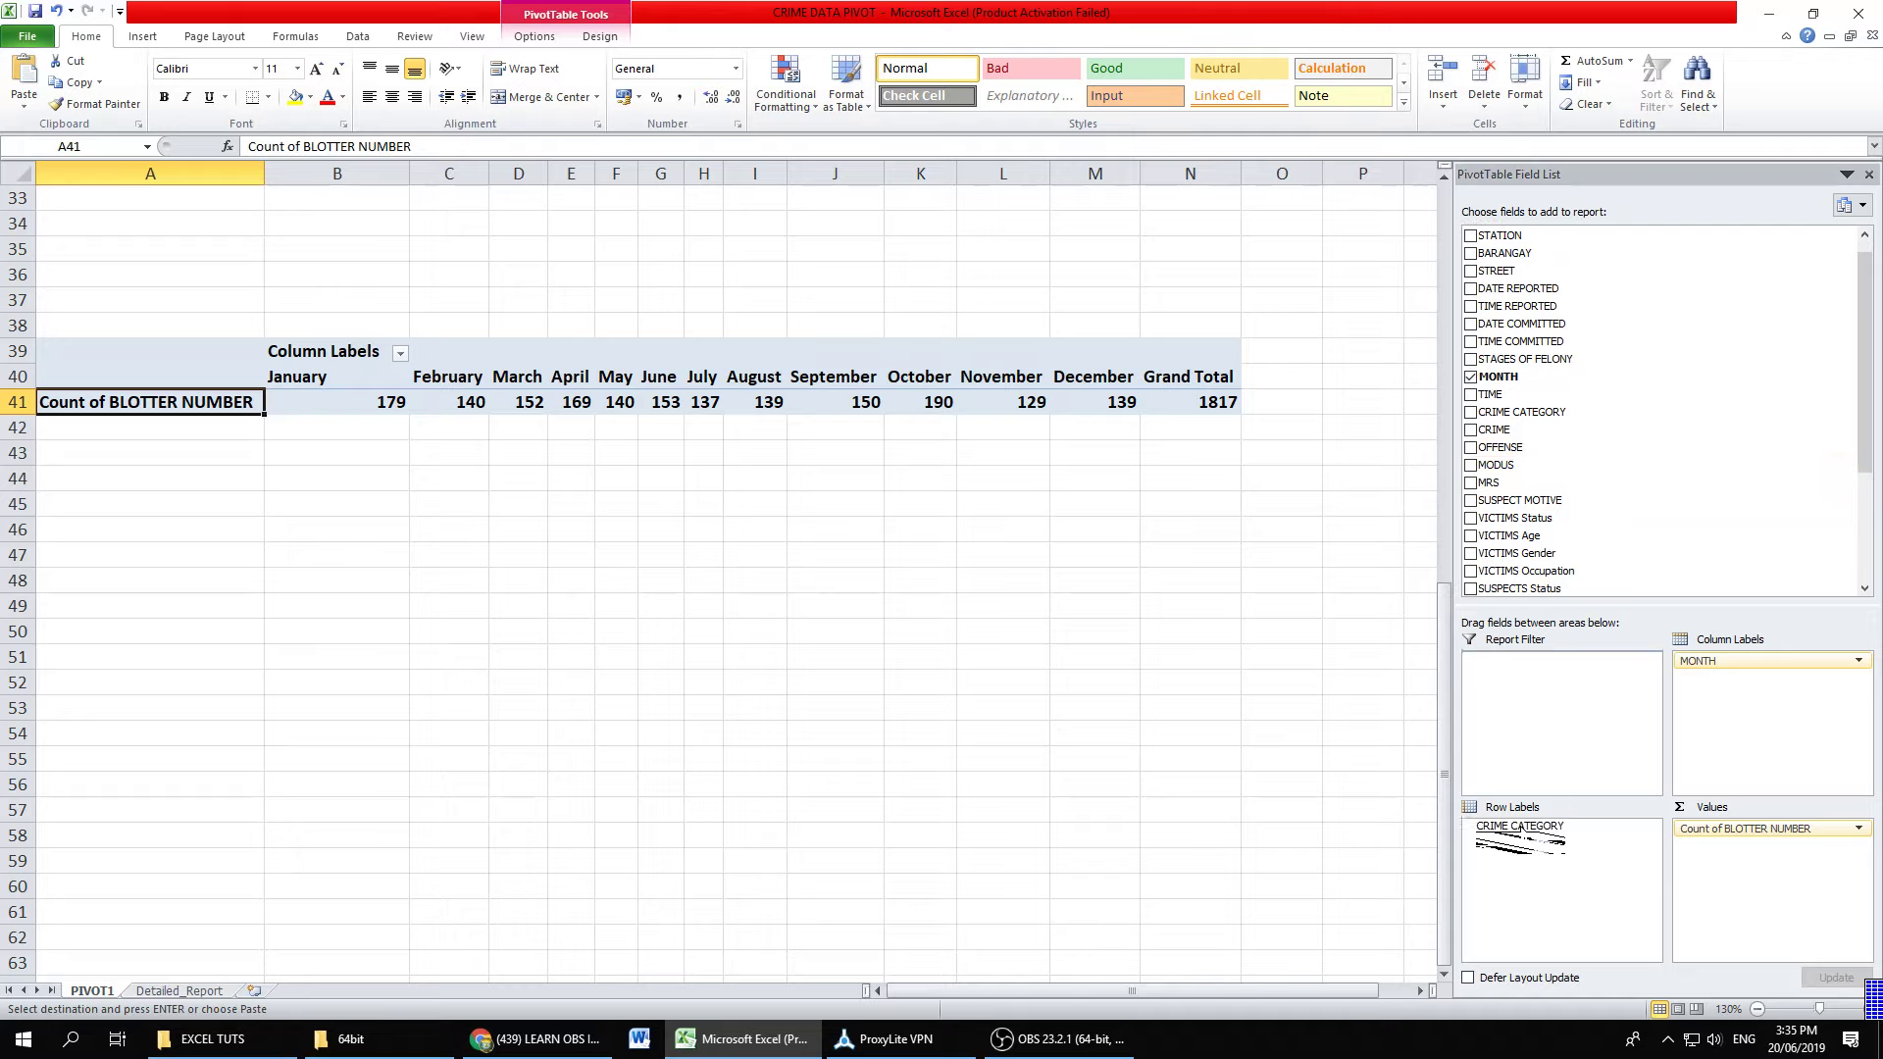
click(767, 645)
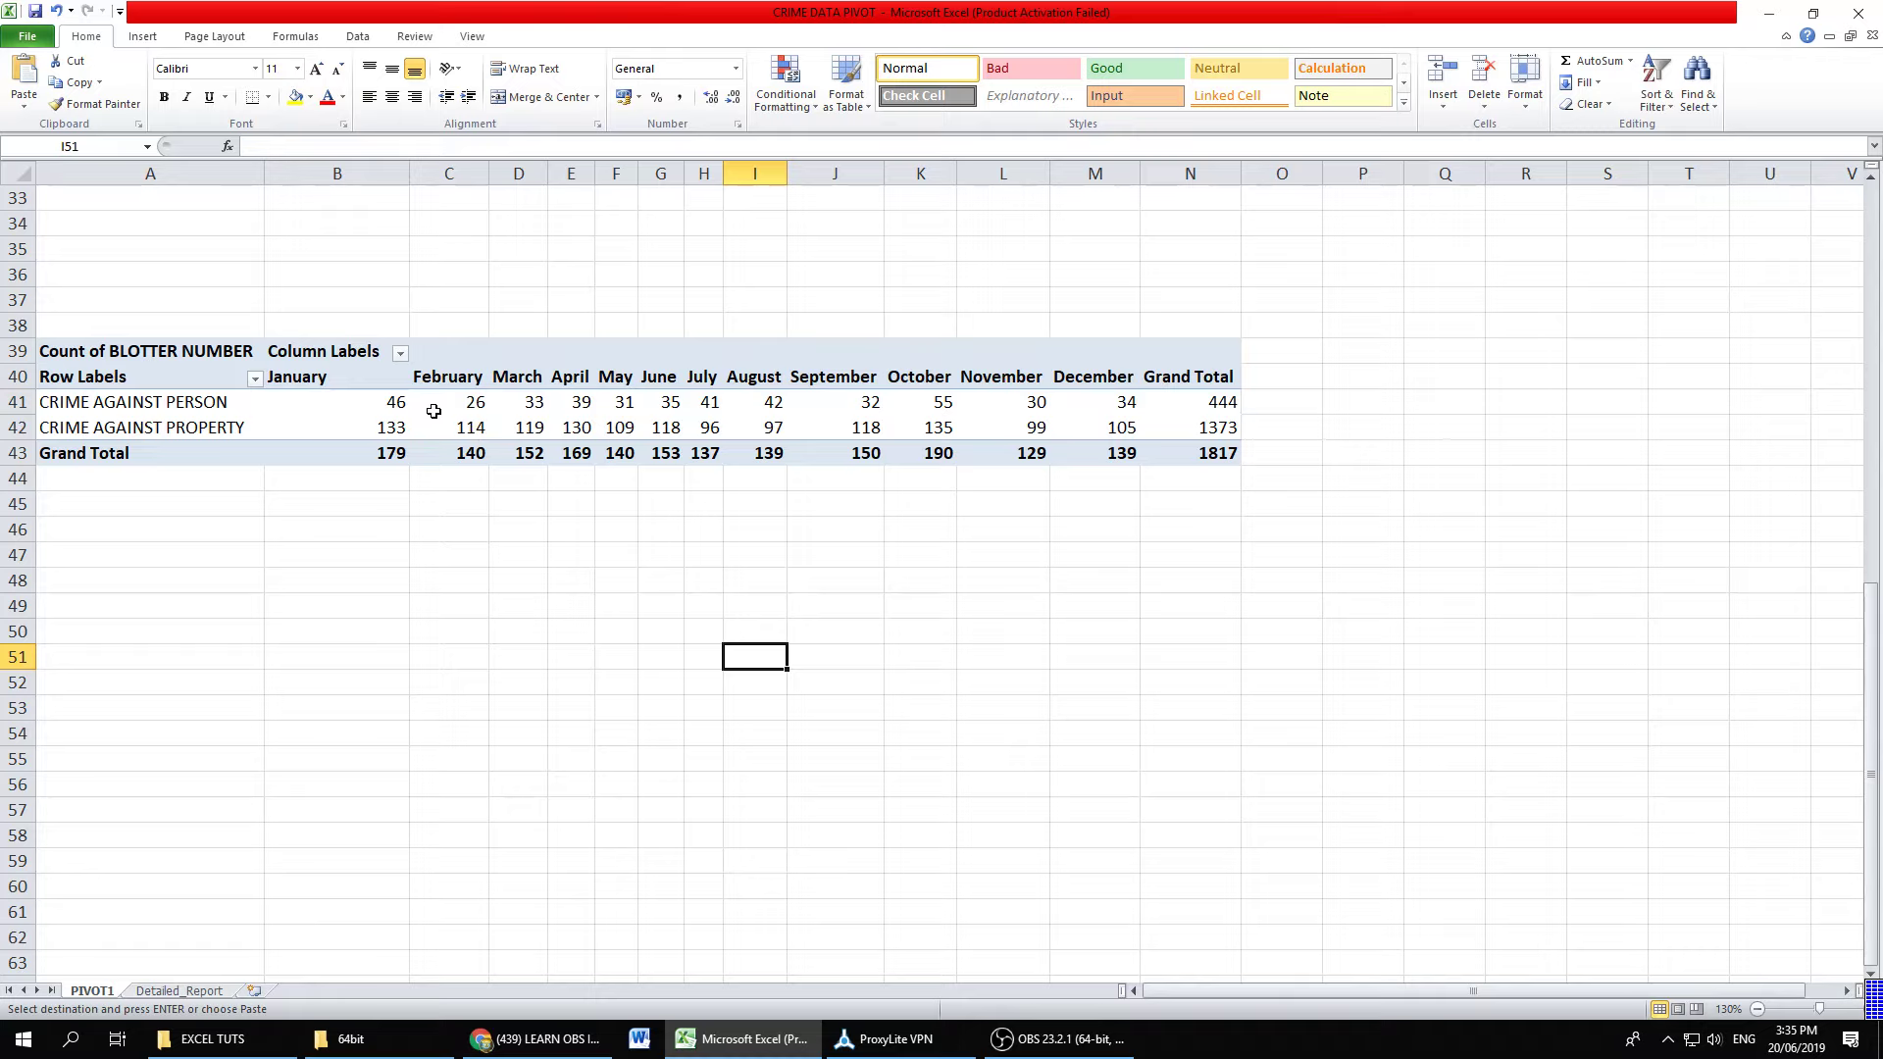
Step: Review the category-by-month pivot and cancel the pending copy with Esc
click(339, 397)
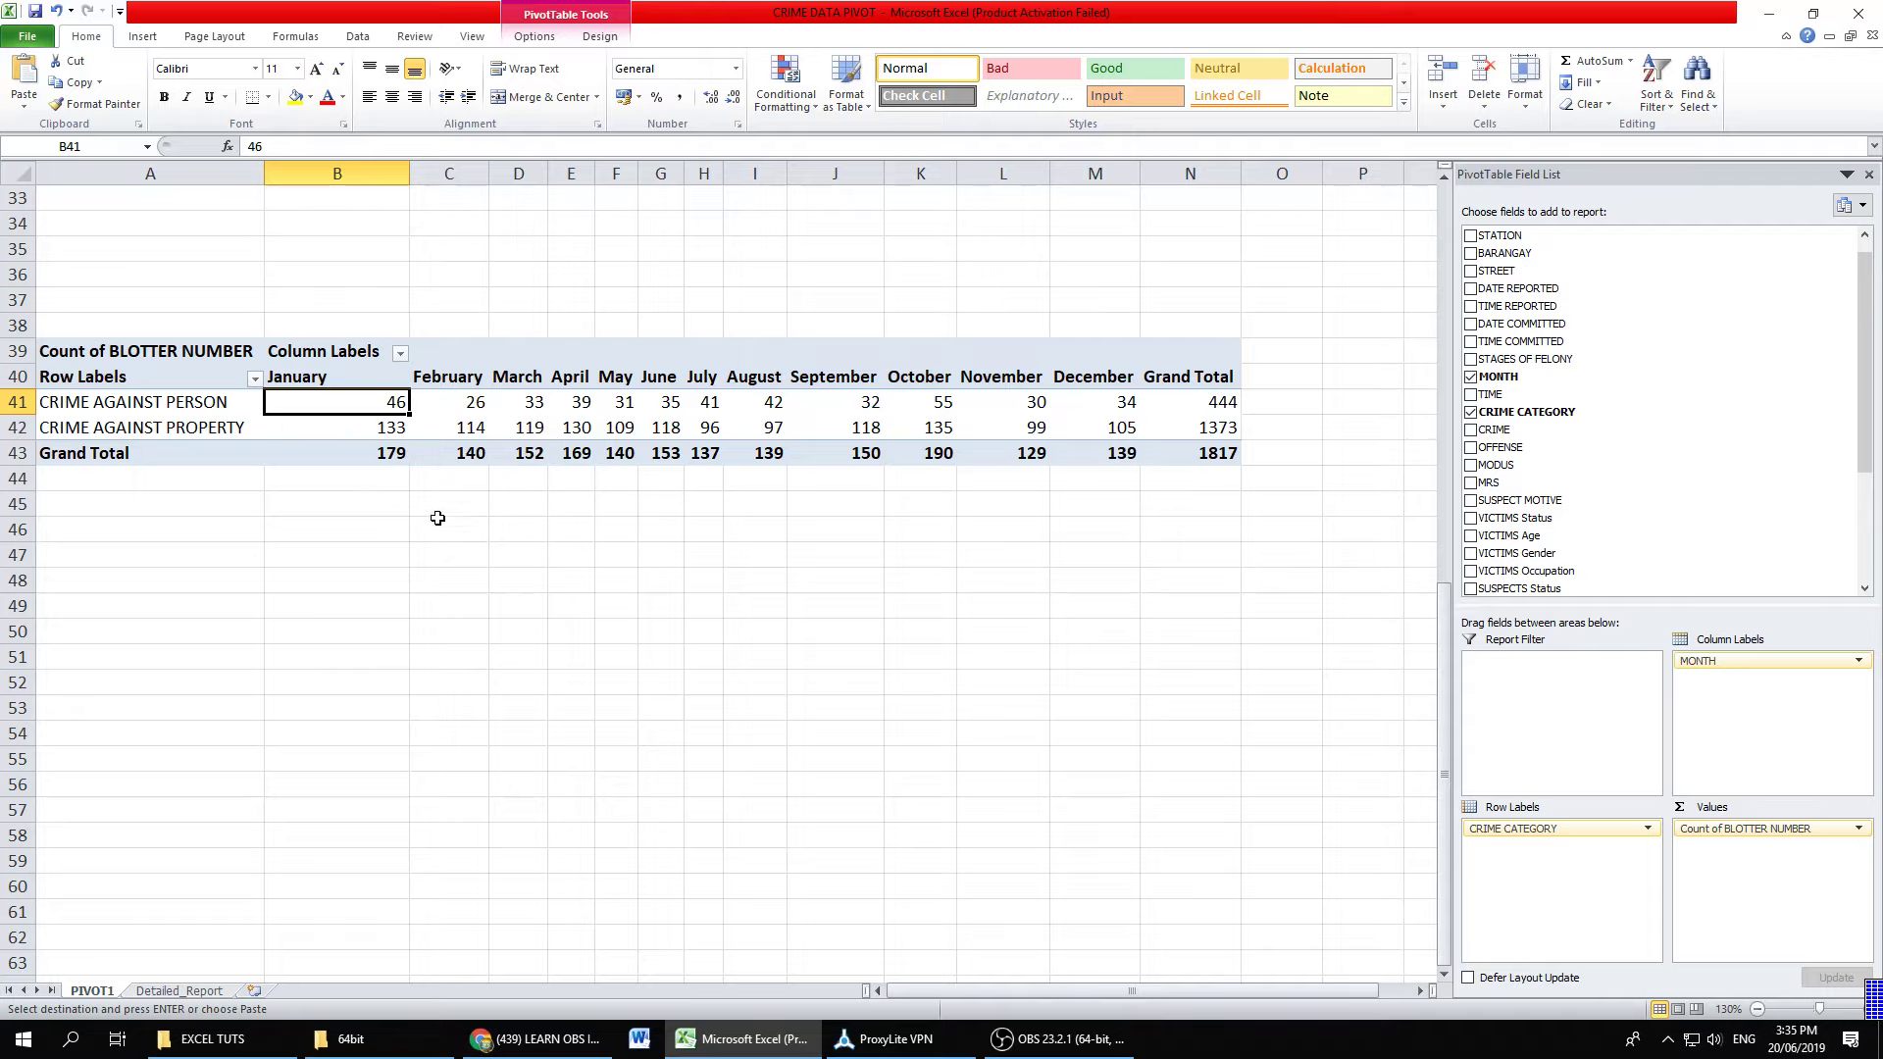
scroll(464, 560, up, 5)
scroll(464, 560, up, 6)
click(191, 597)
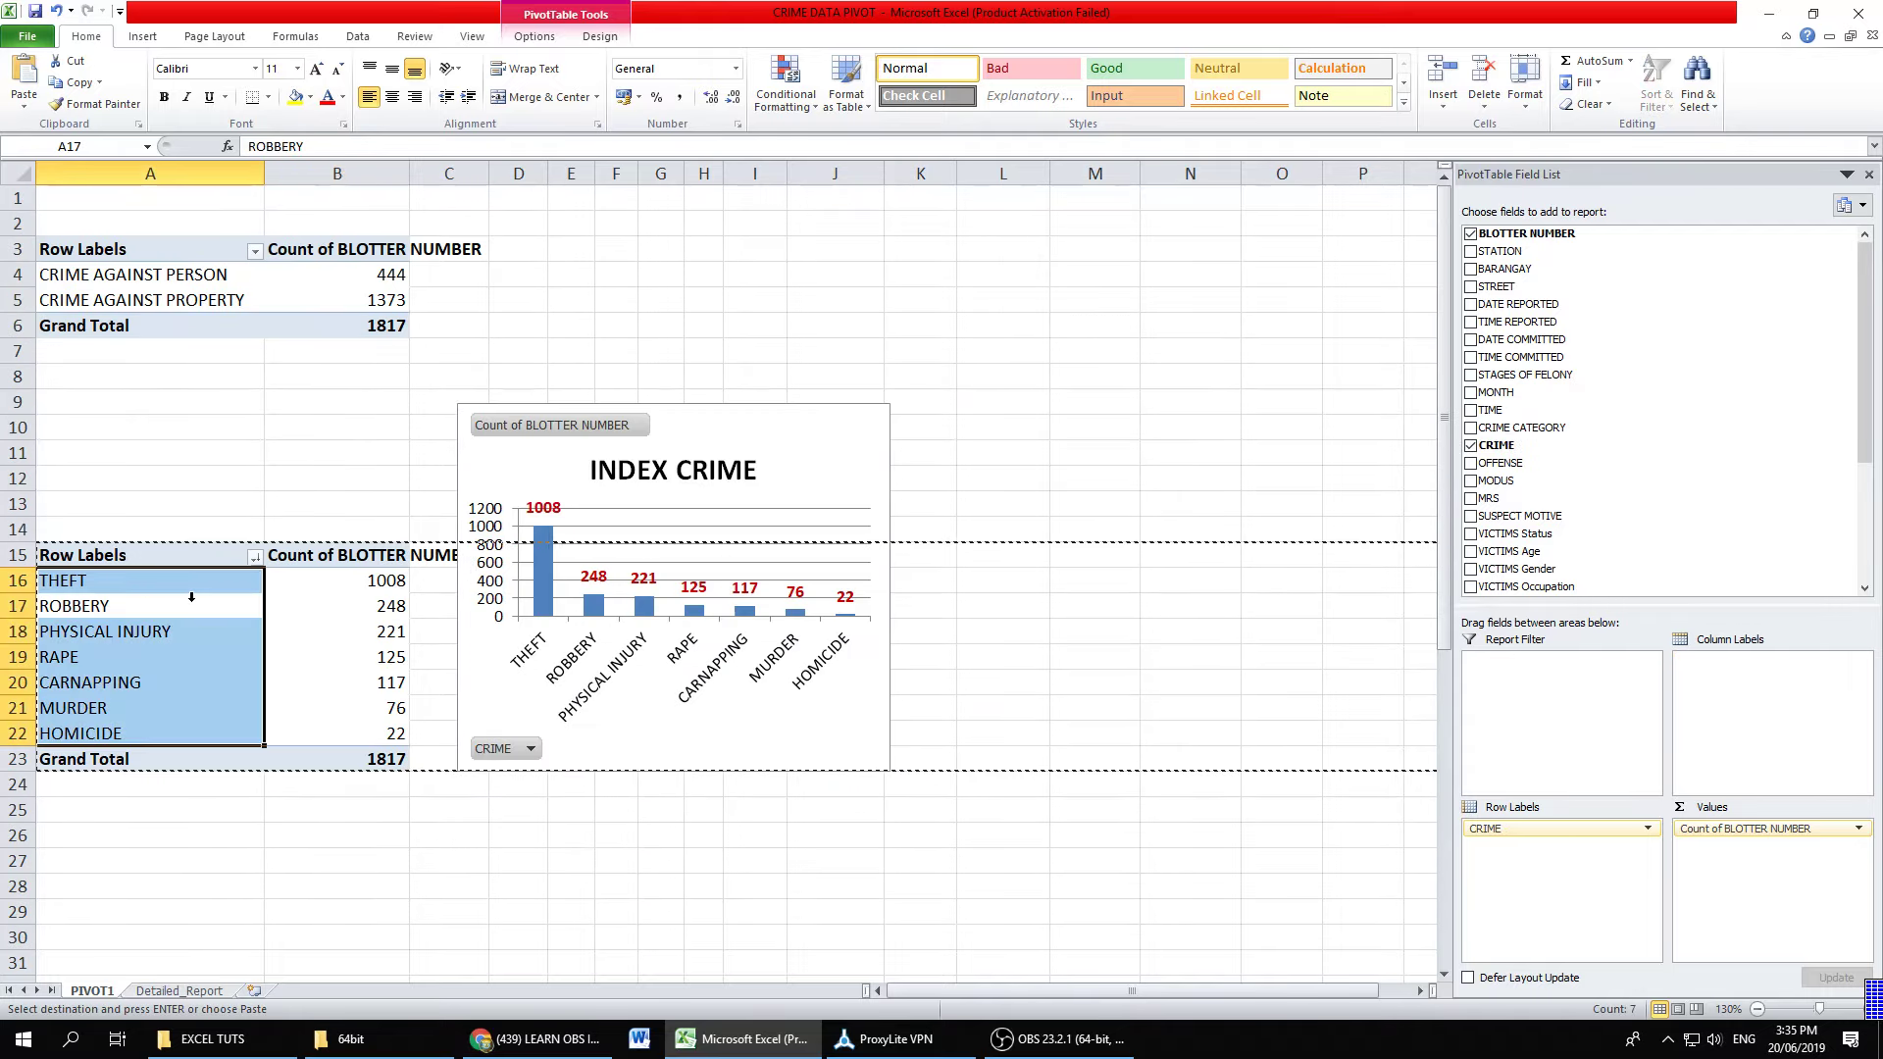
key(Escape)
click(207, 526)
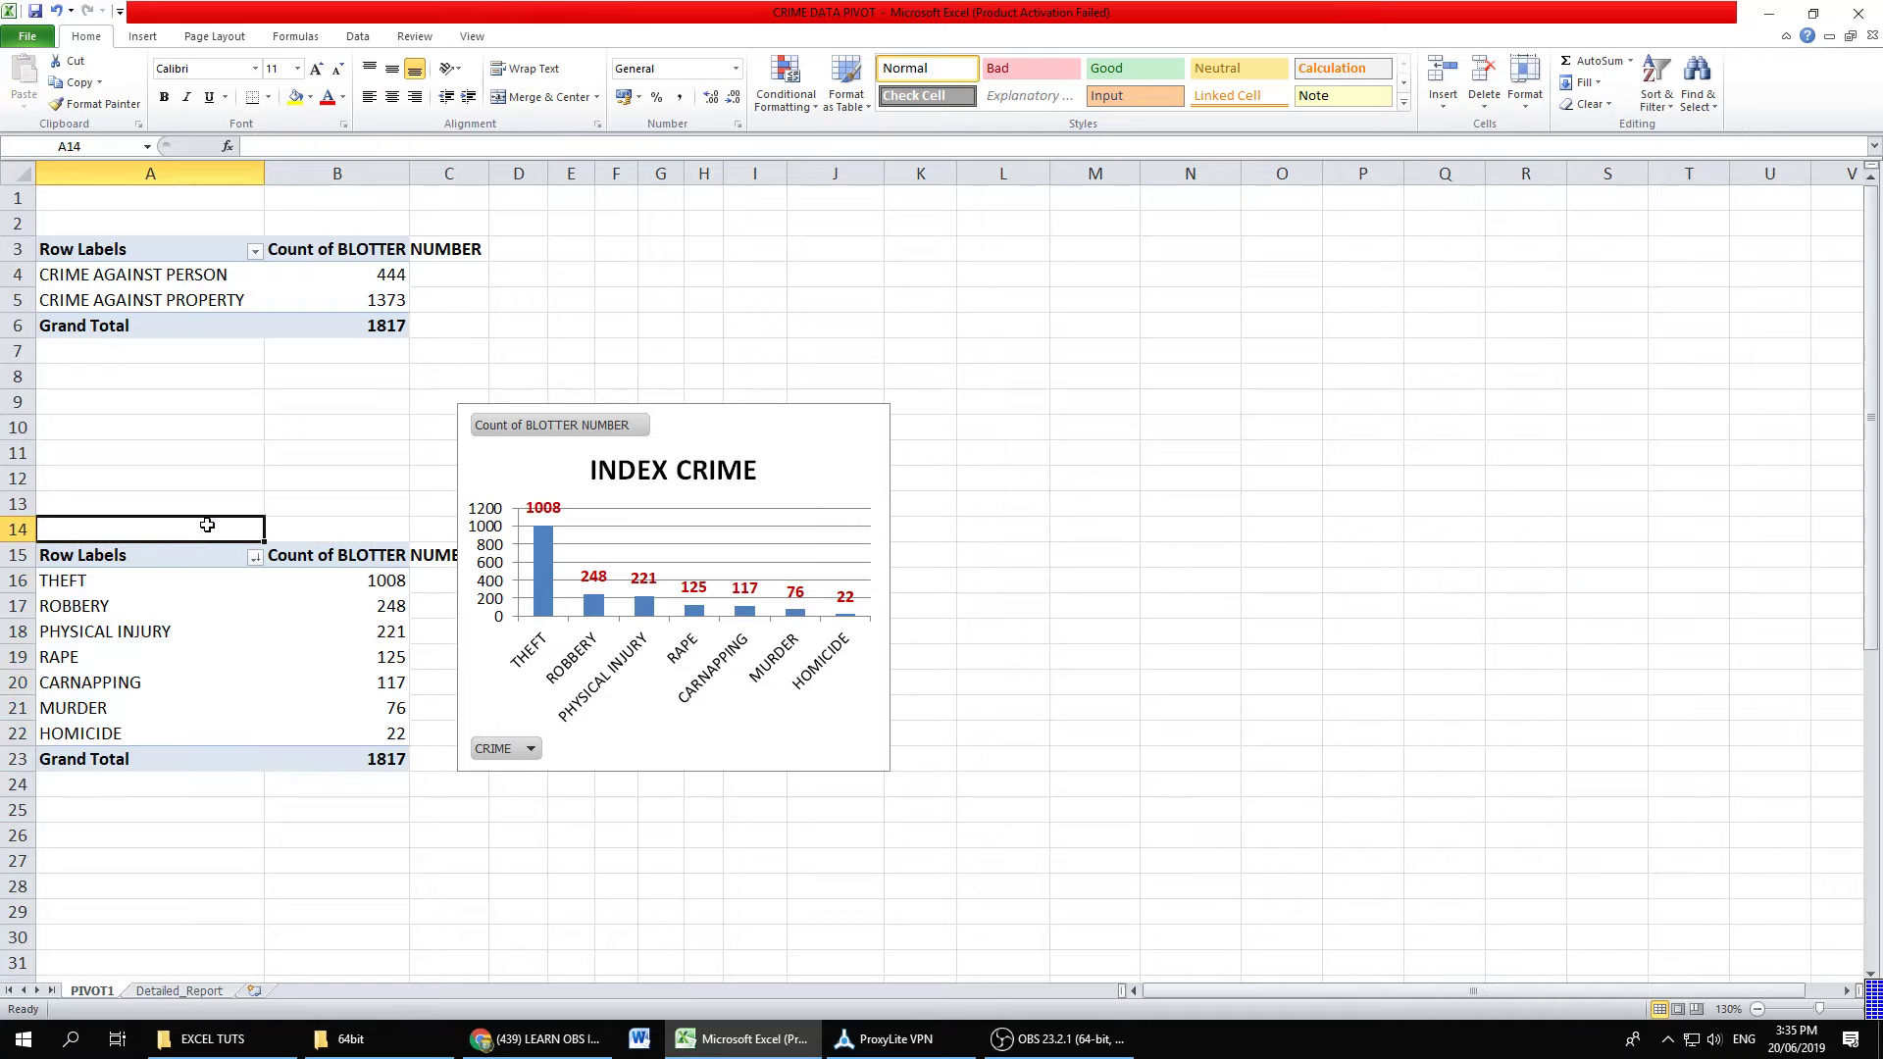
scroll(338, 589, down, 6)
scroll(324, 617, down, 1)
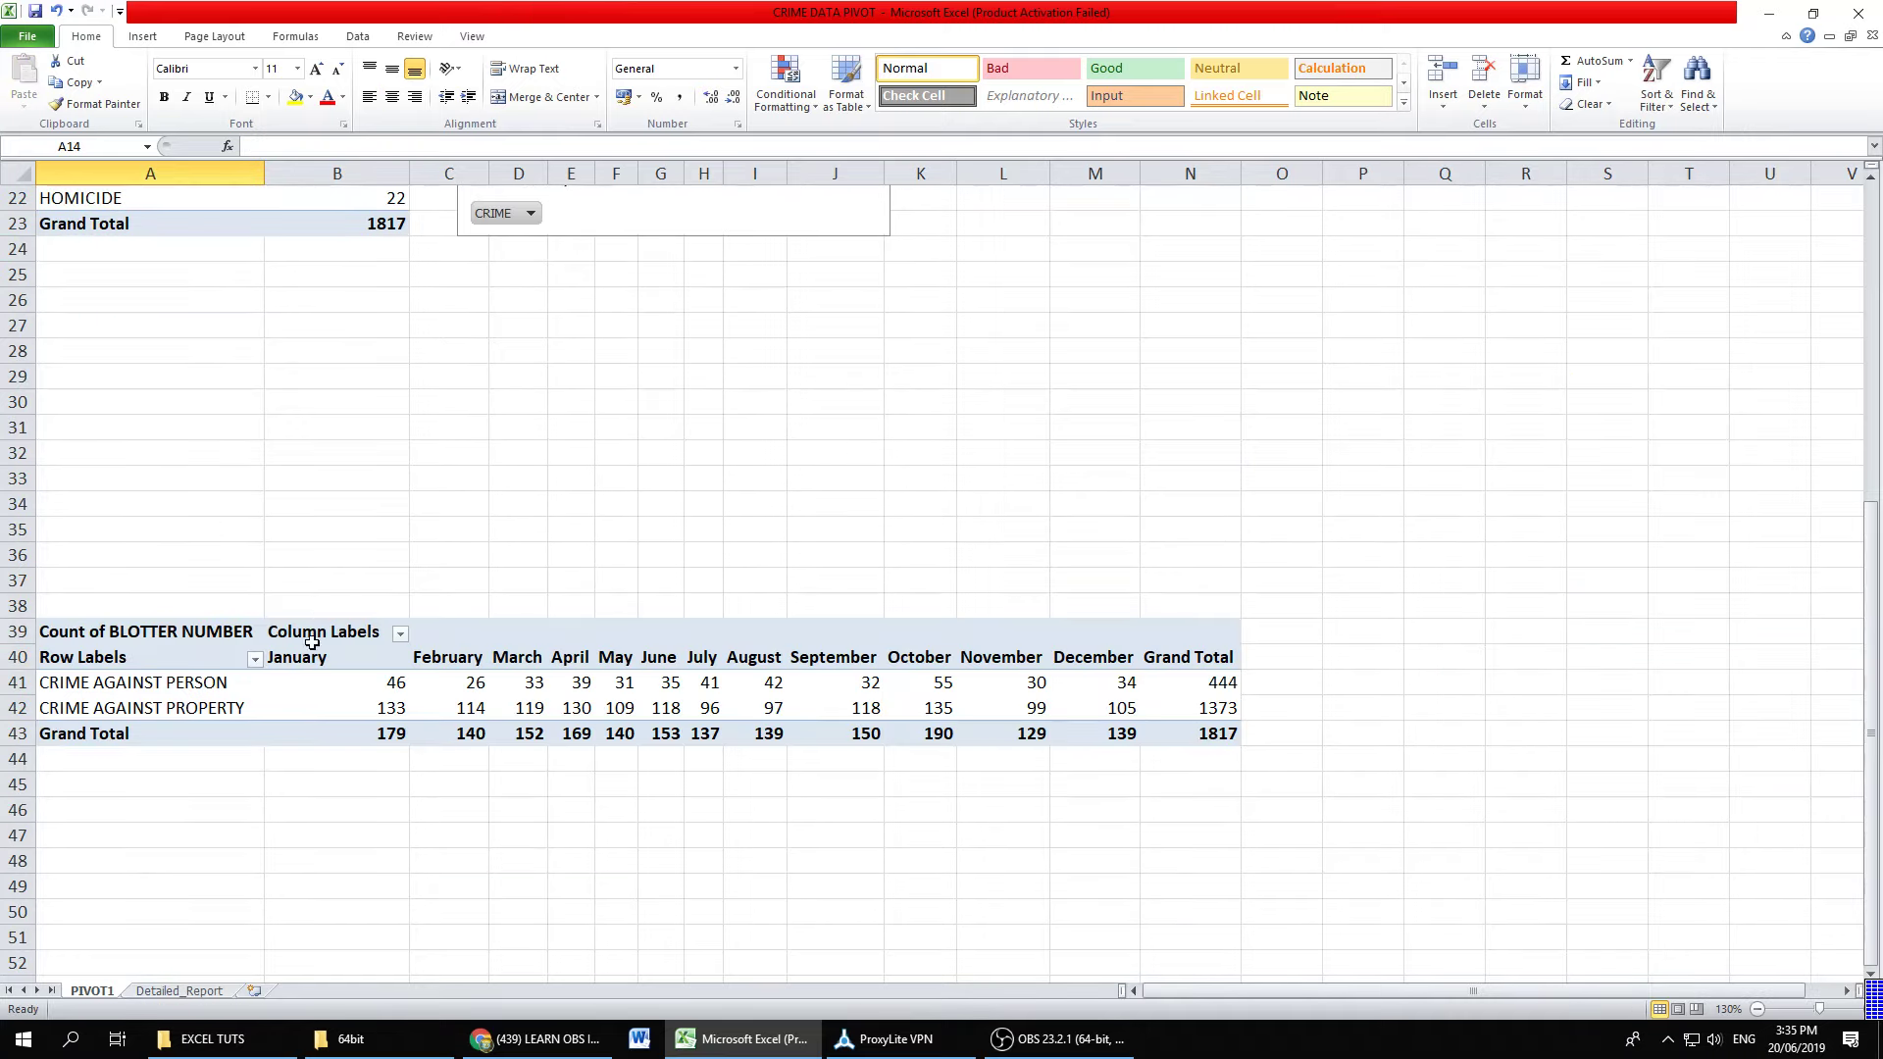
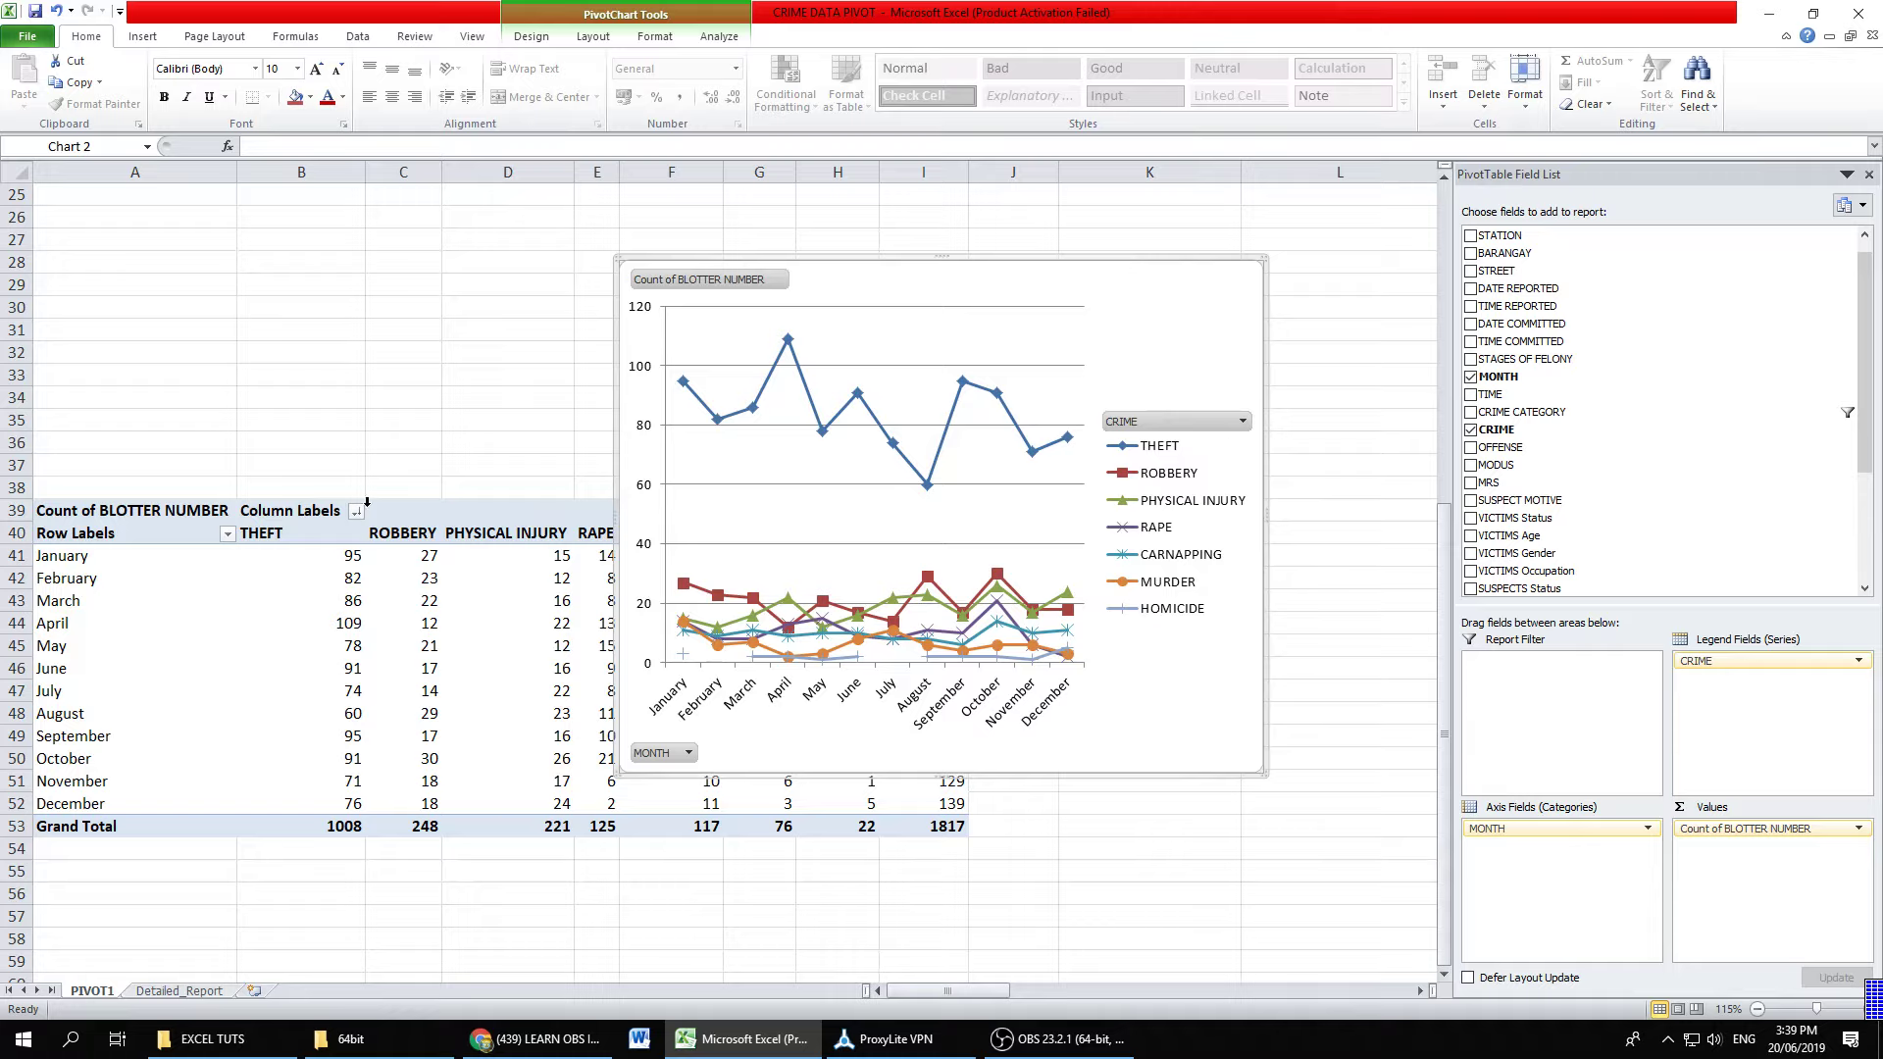
Step: Filter the pivot's column labels to show only CARNAPPING
click(356, 511)
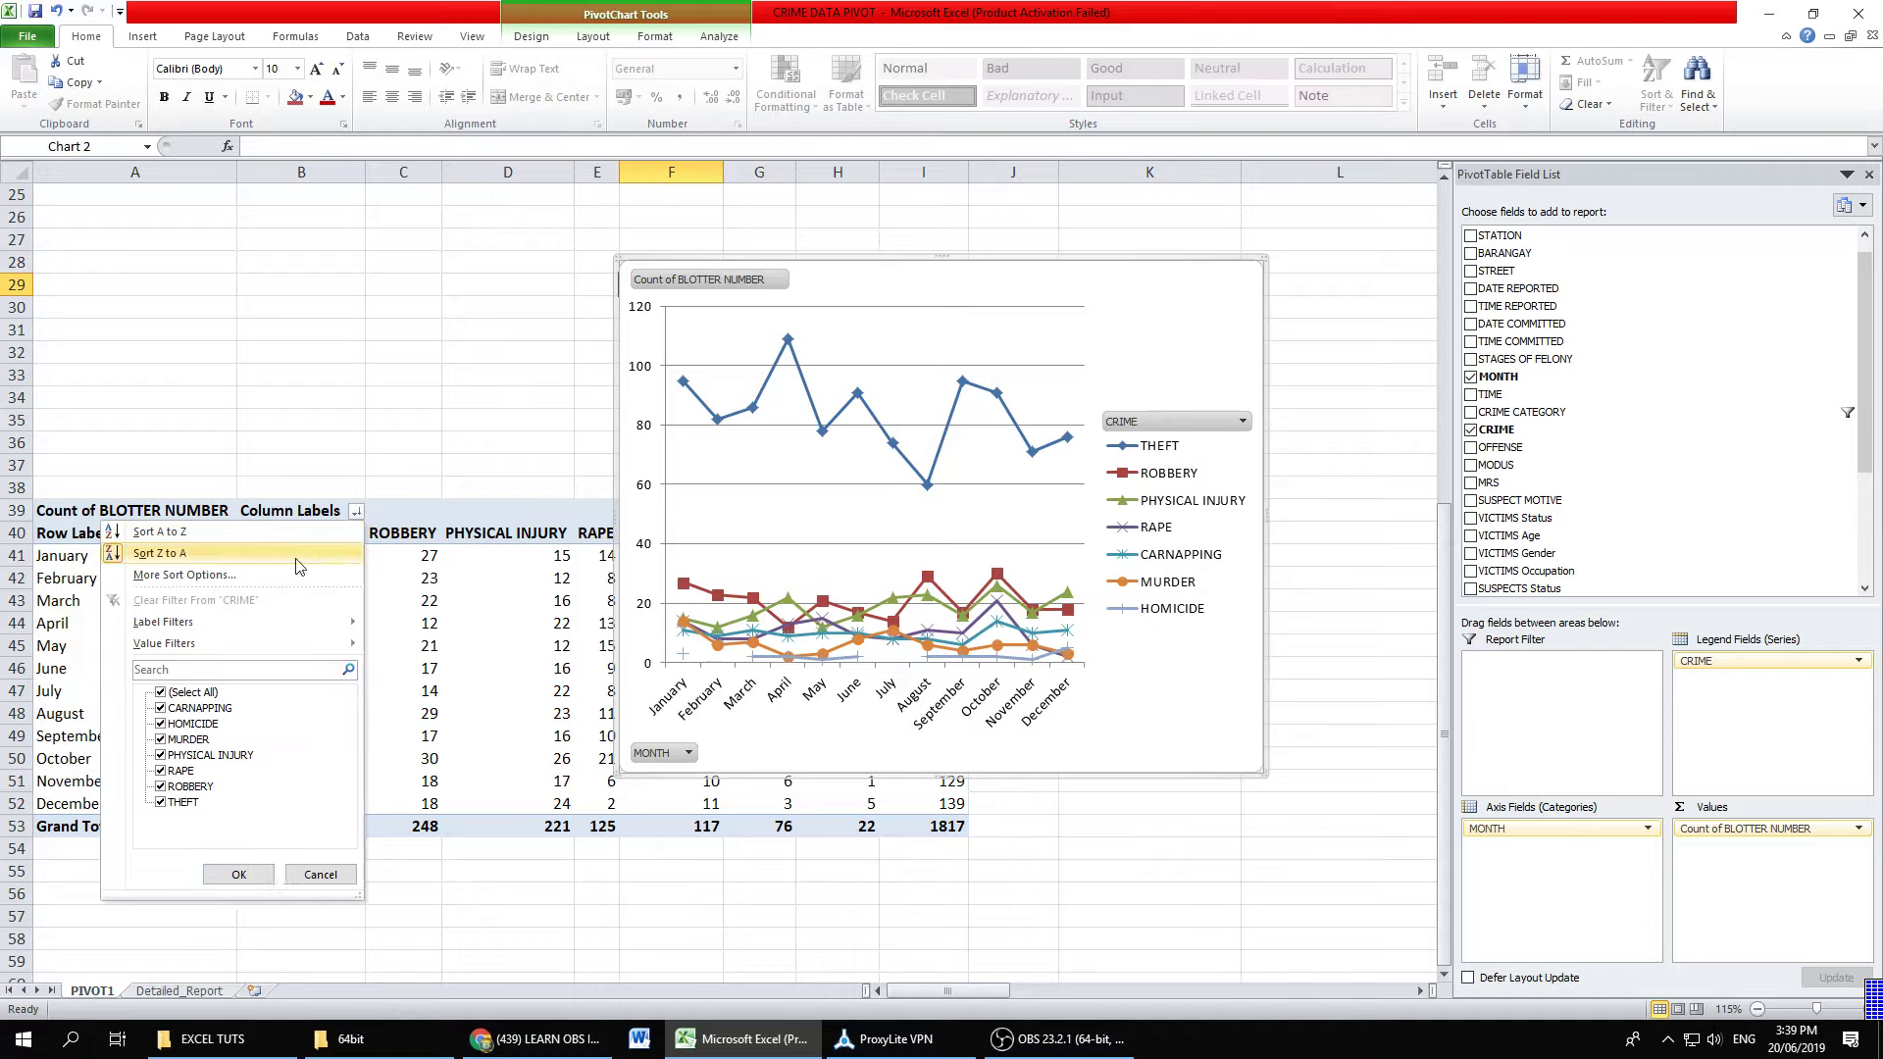
click(162, 694)
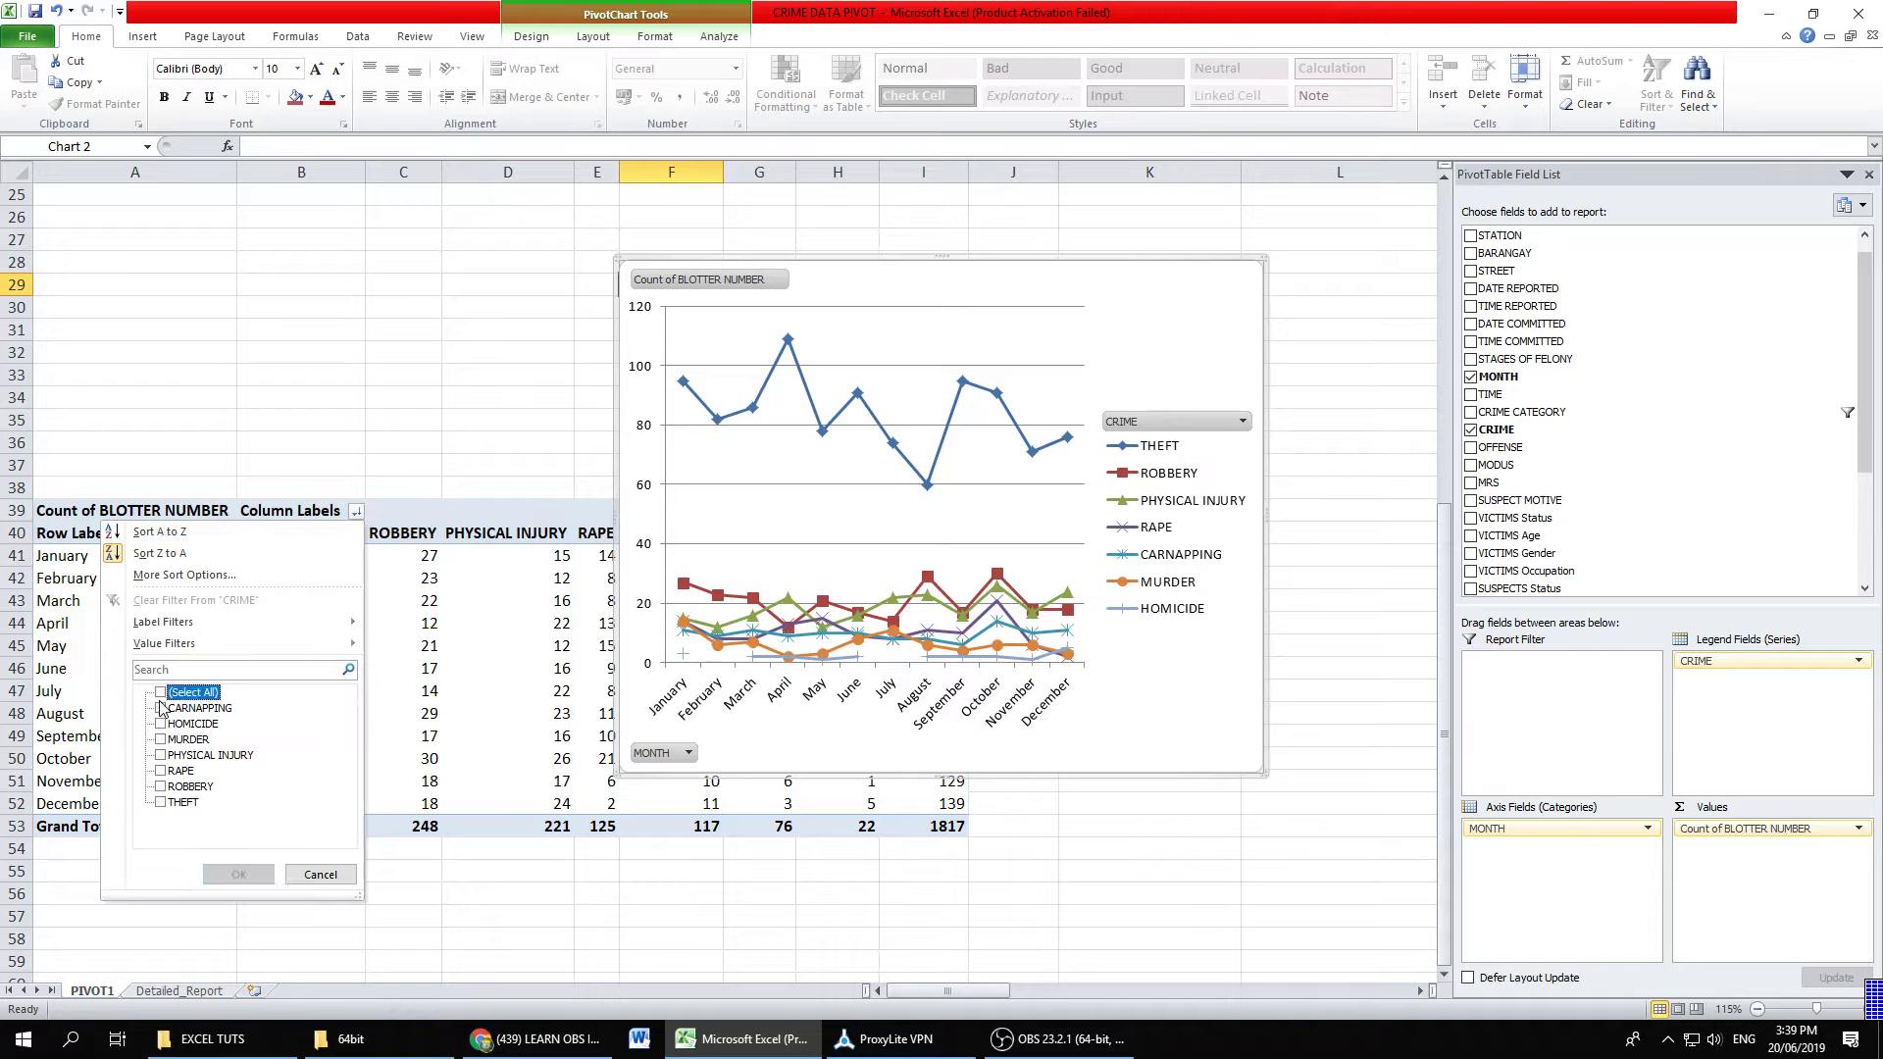
click(162, 708)
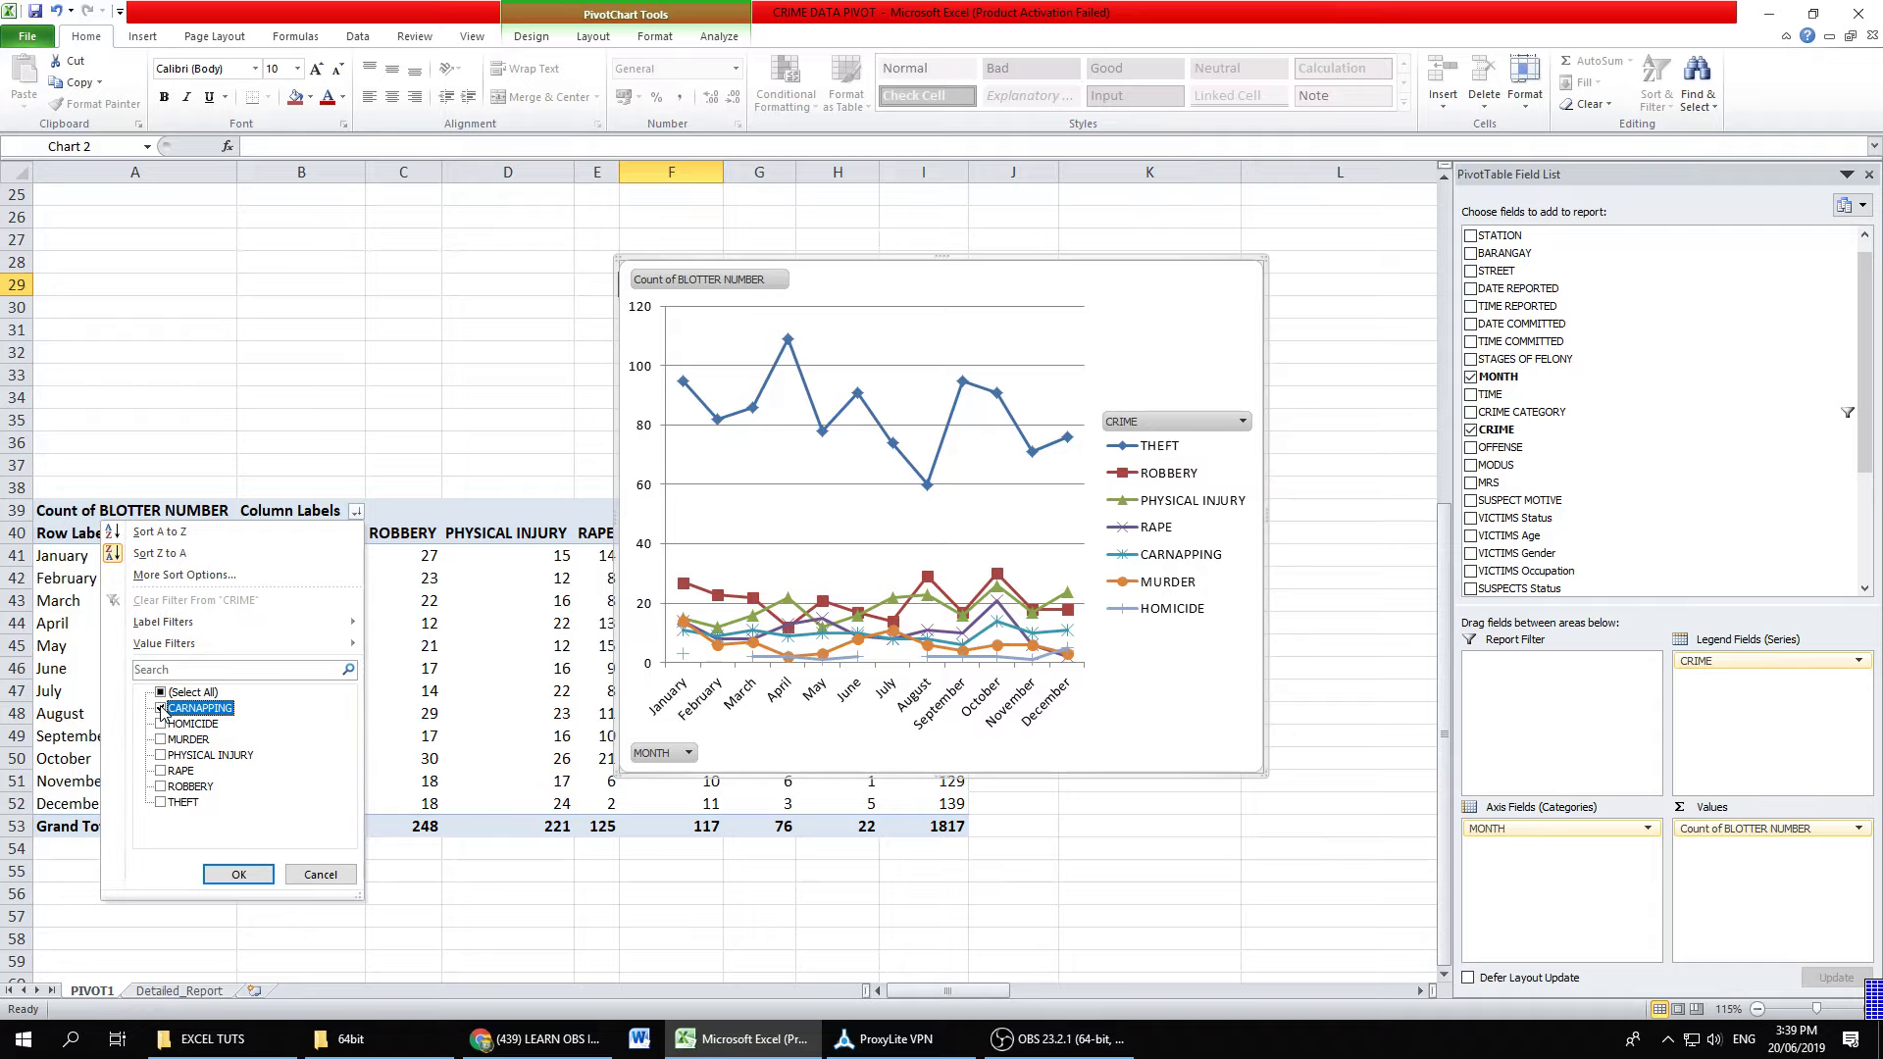
click(238, 874)
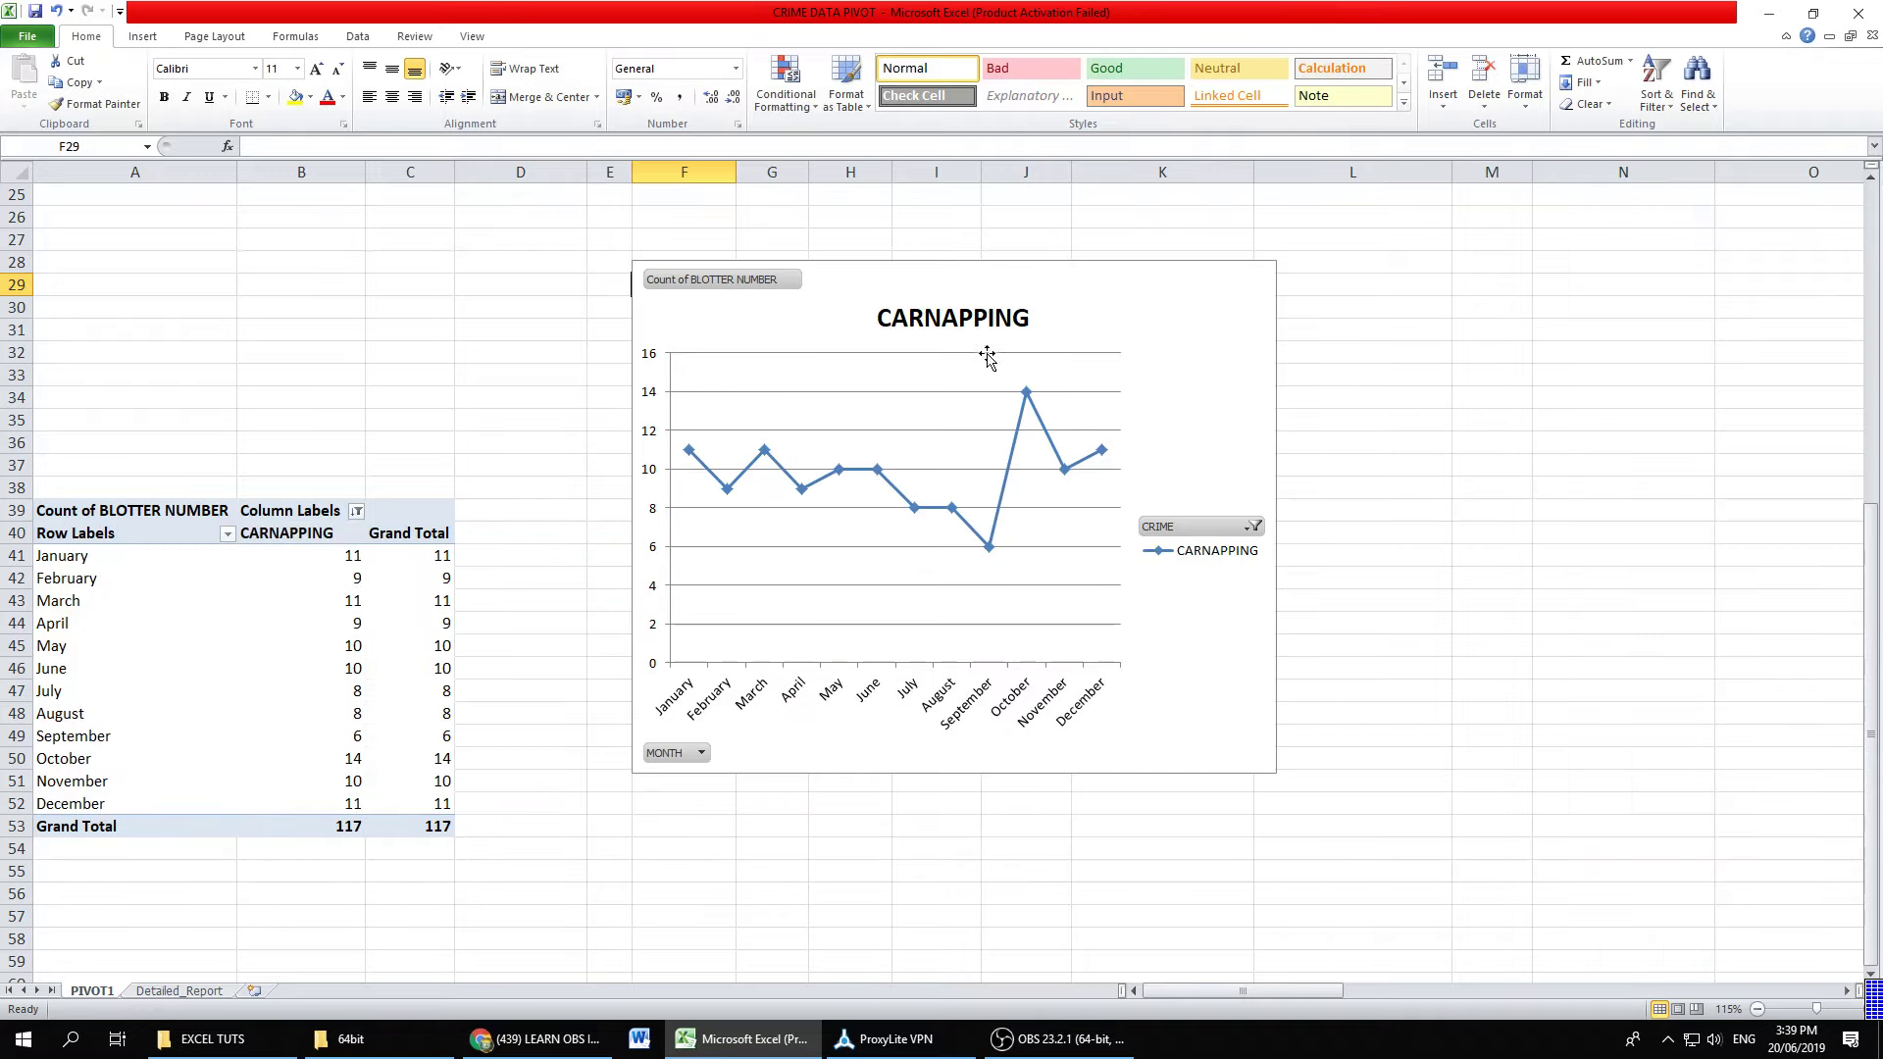
Step: Move the CARNAPPING line chart left beside the table and widen it to the right
drag(1015, 267, 836, 282)
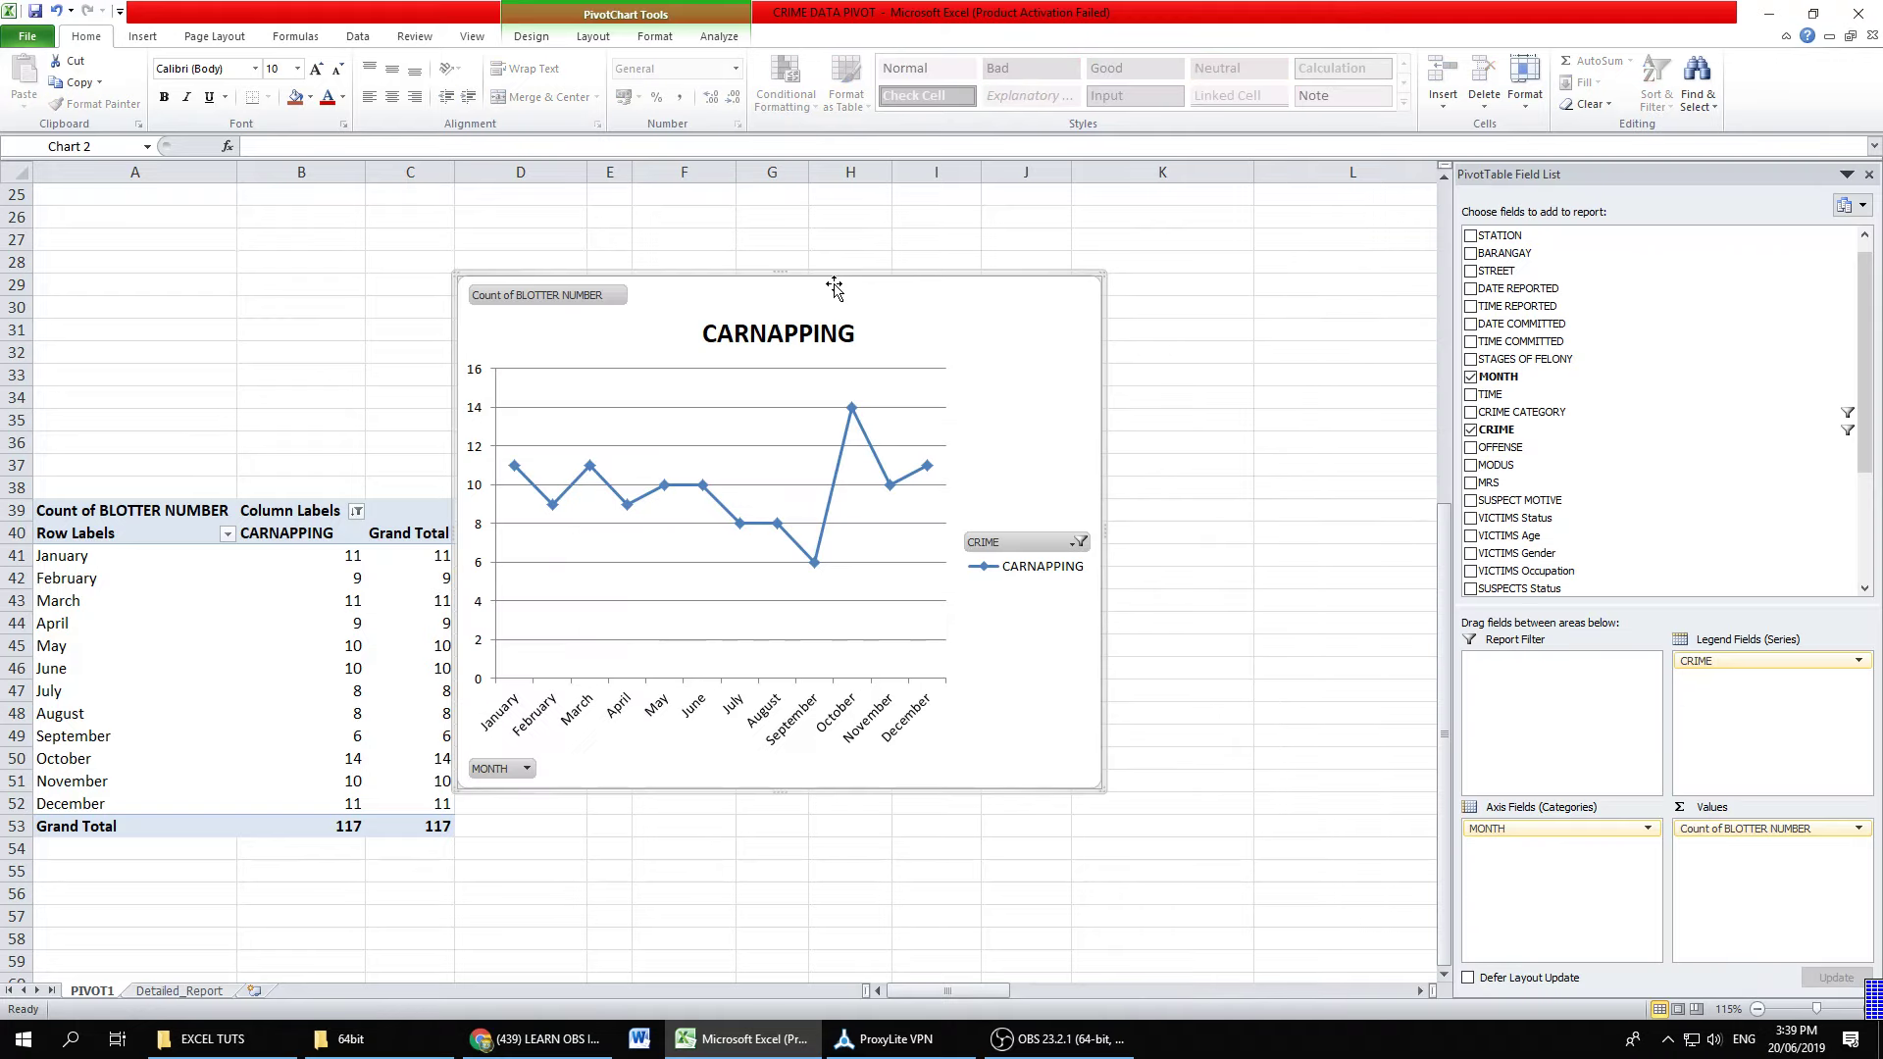
click(1059, 573)
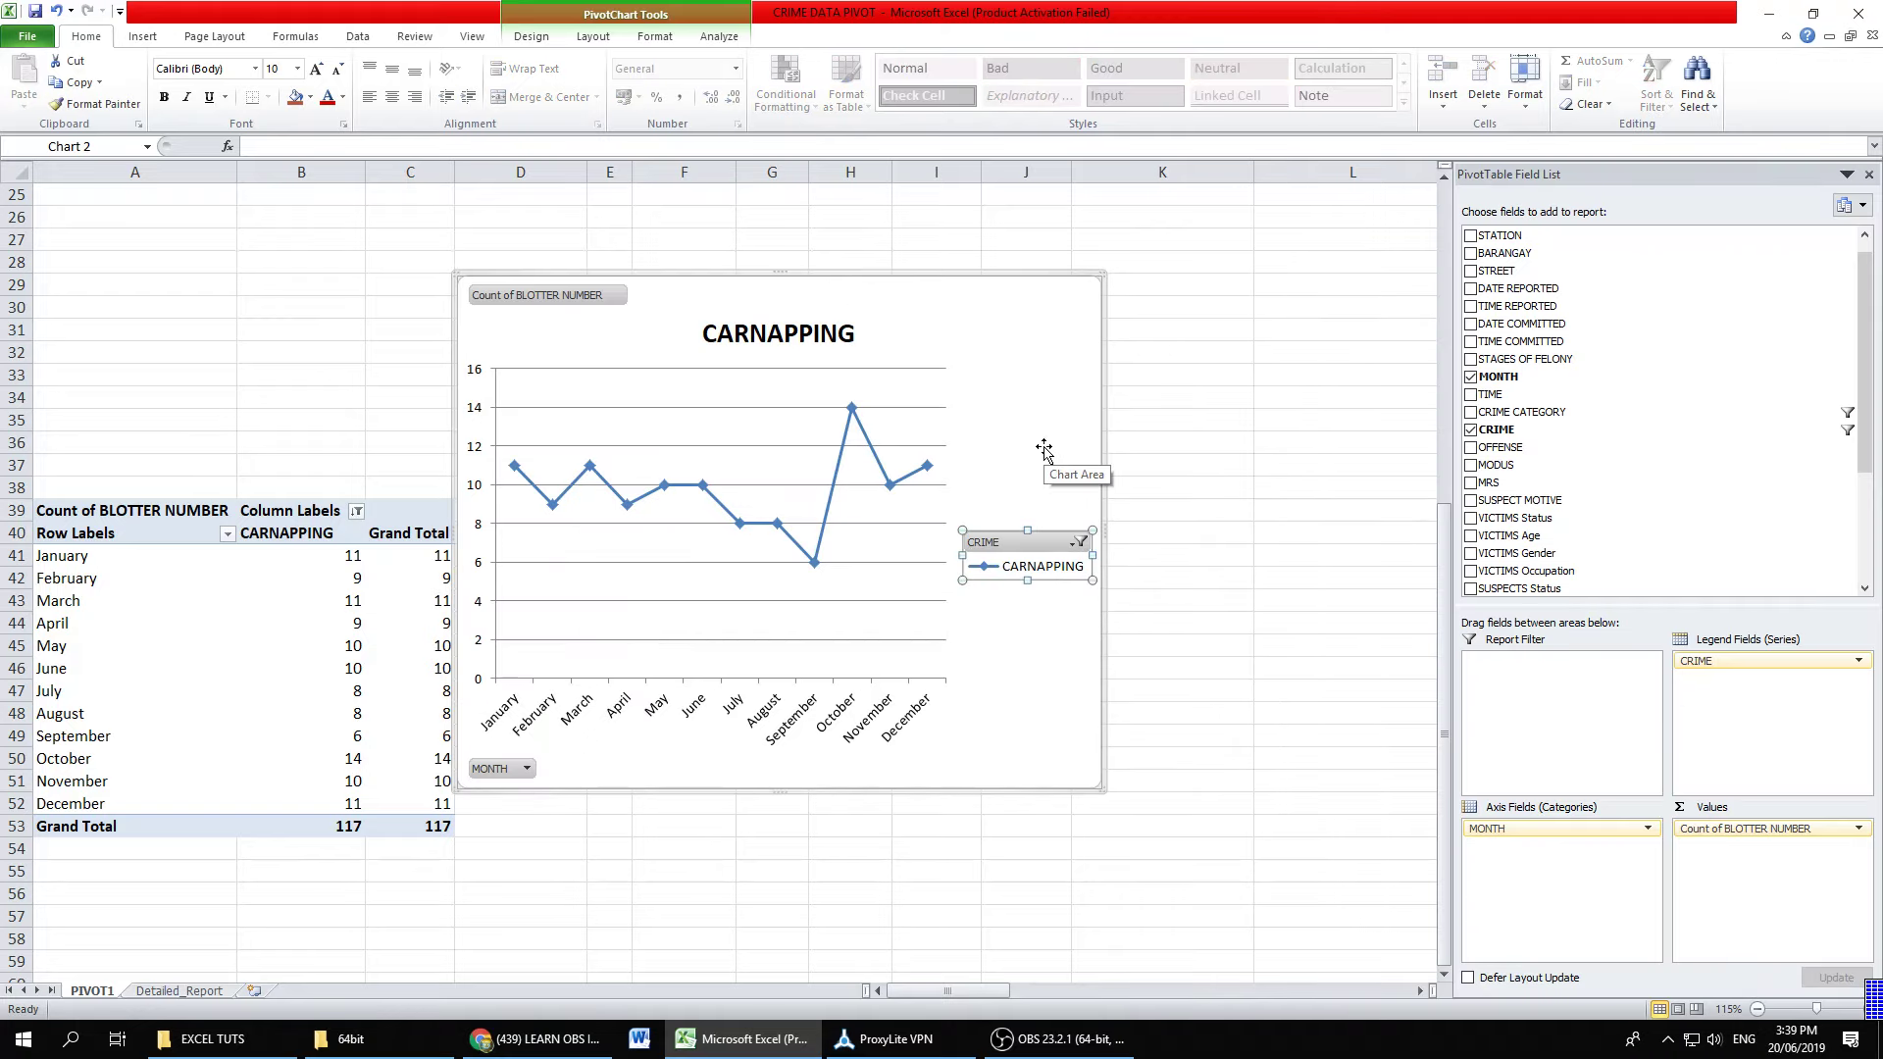
click(1109, 460)
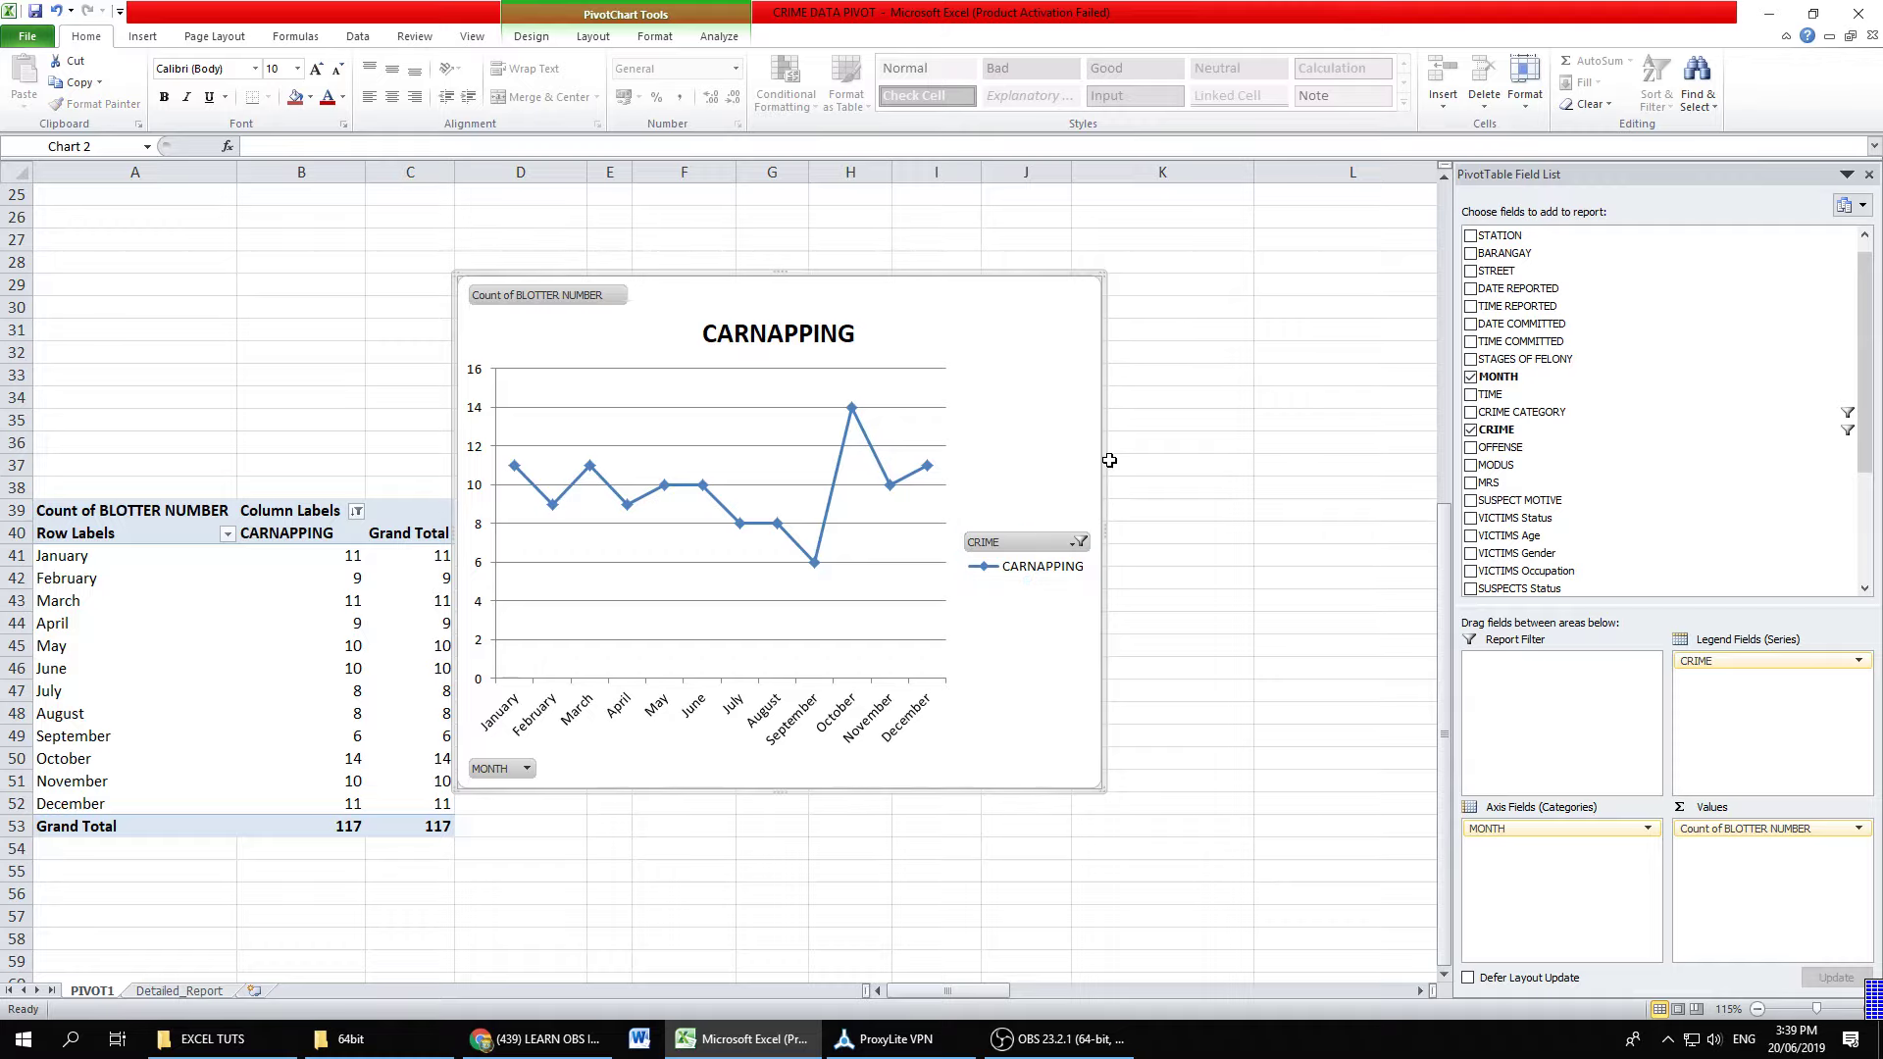
drag(1103, 533, 1303, 517)
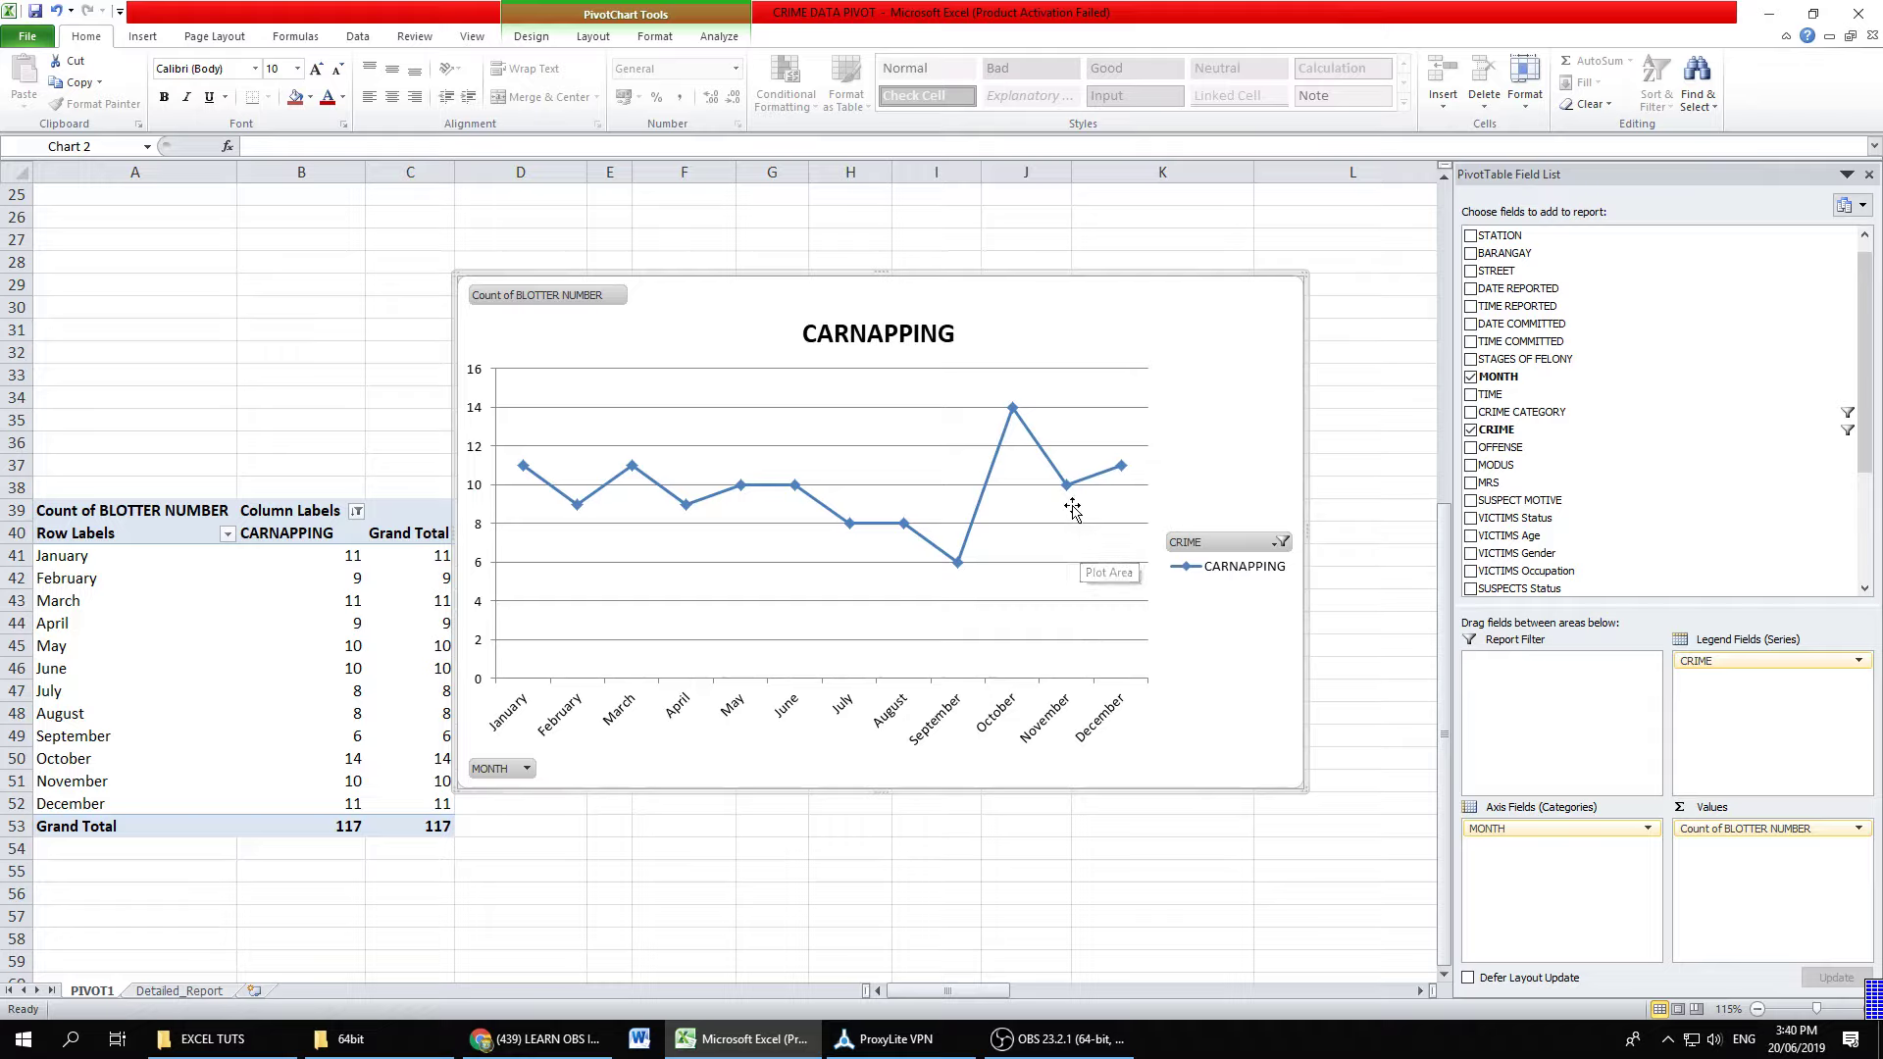
Step: Switch the crime filter from CARNAPPING to HOMICIDE only
click(356, 513)
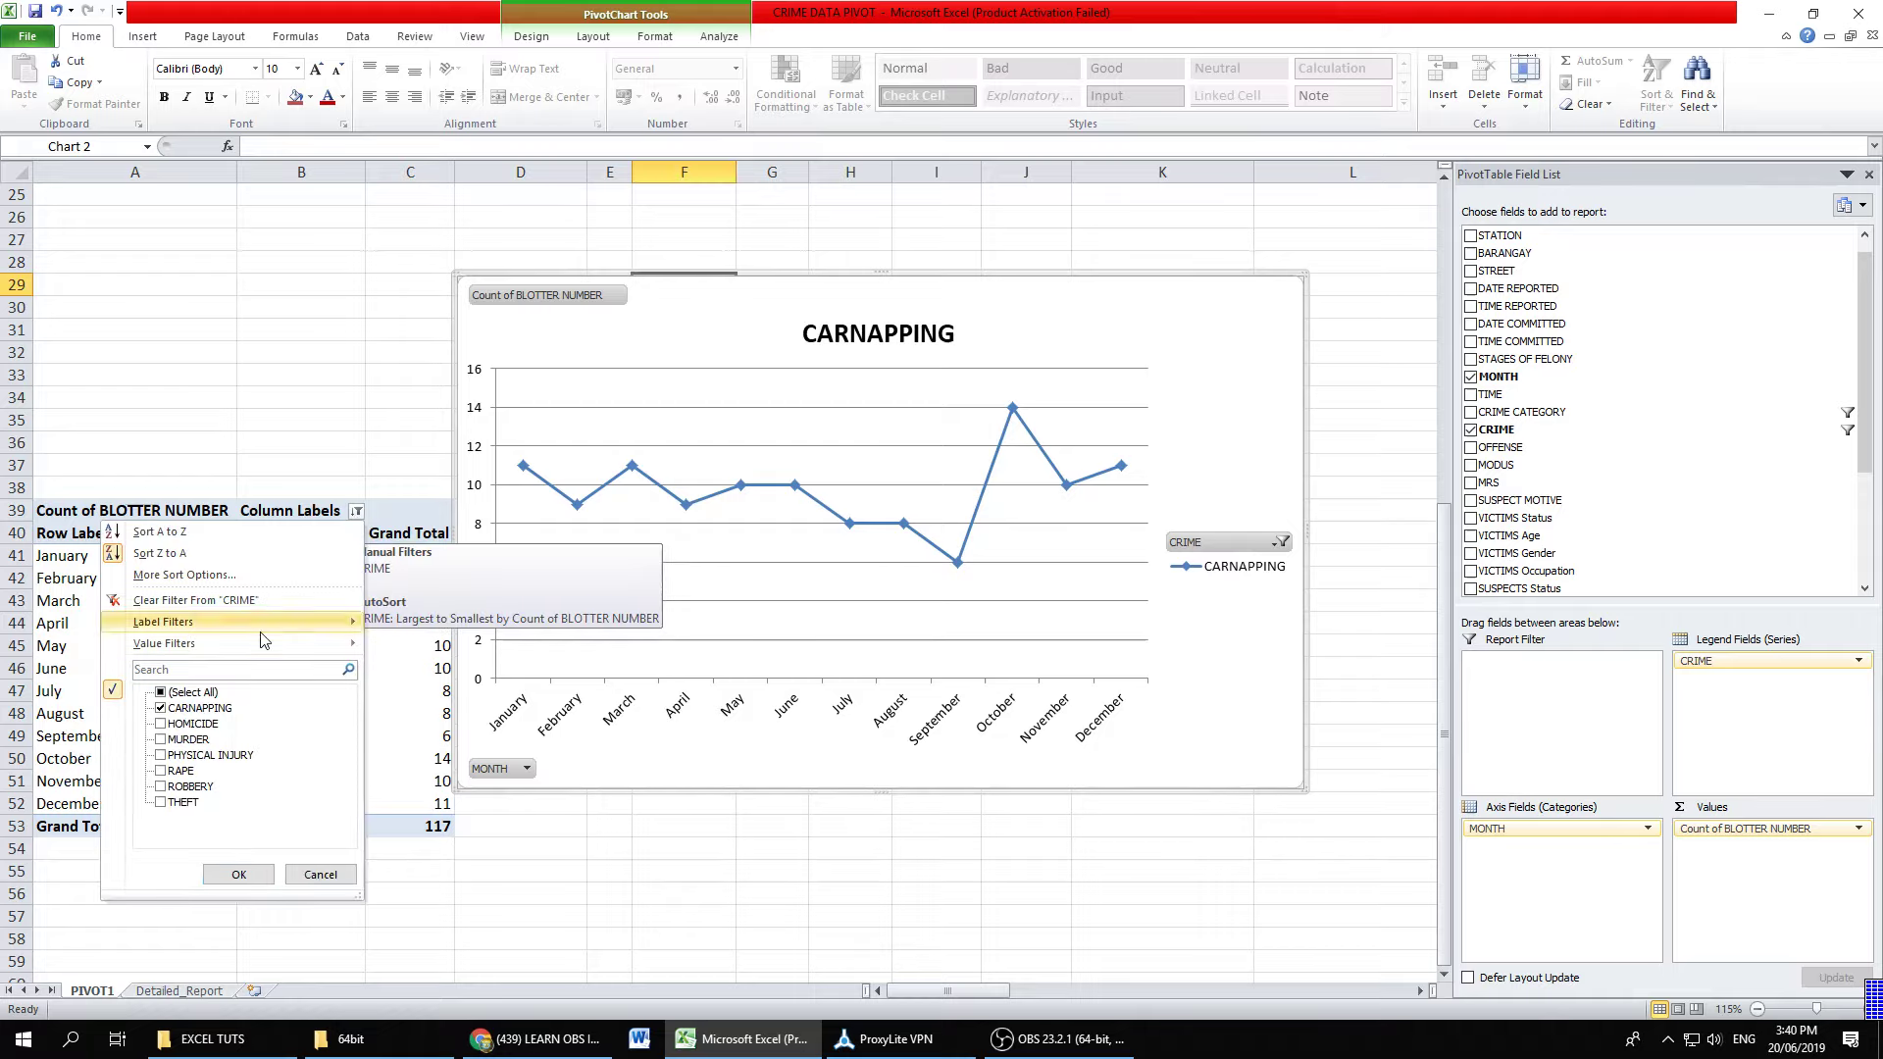
click(172, 709)
click(171, 724)
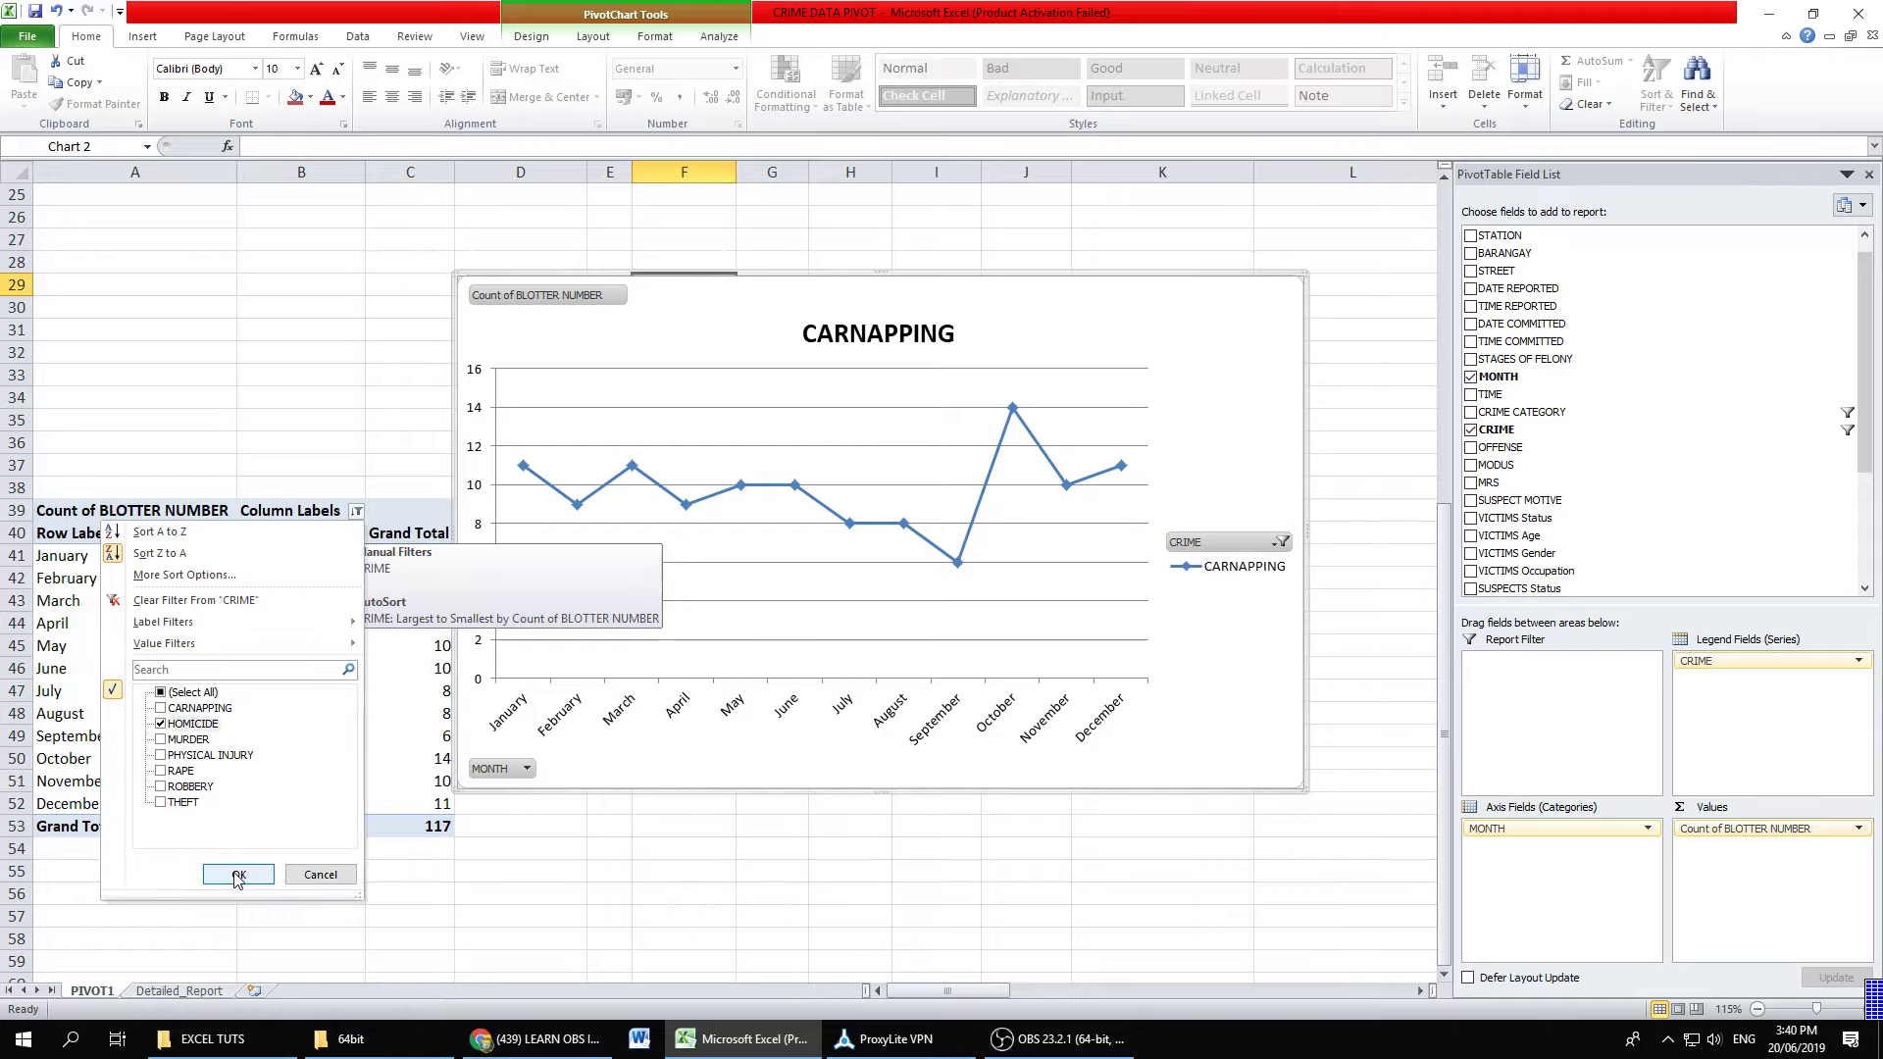
click(237, 875)
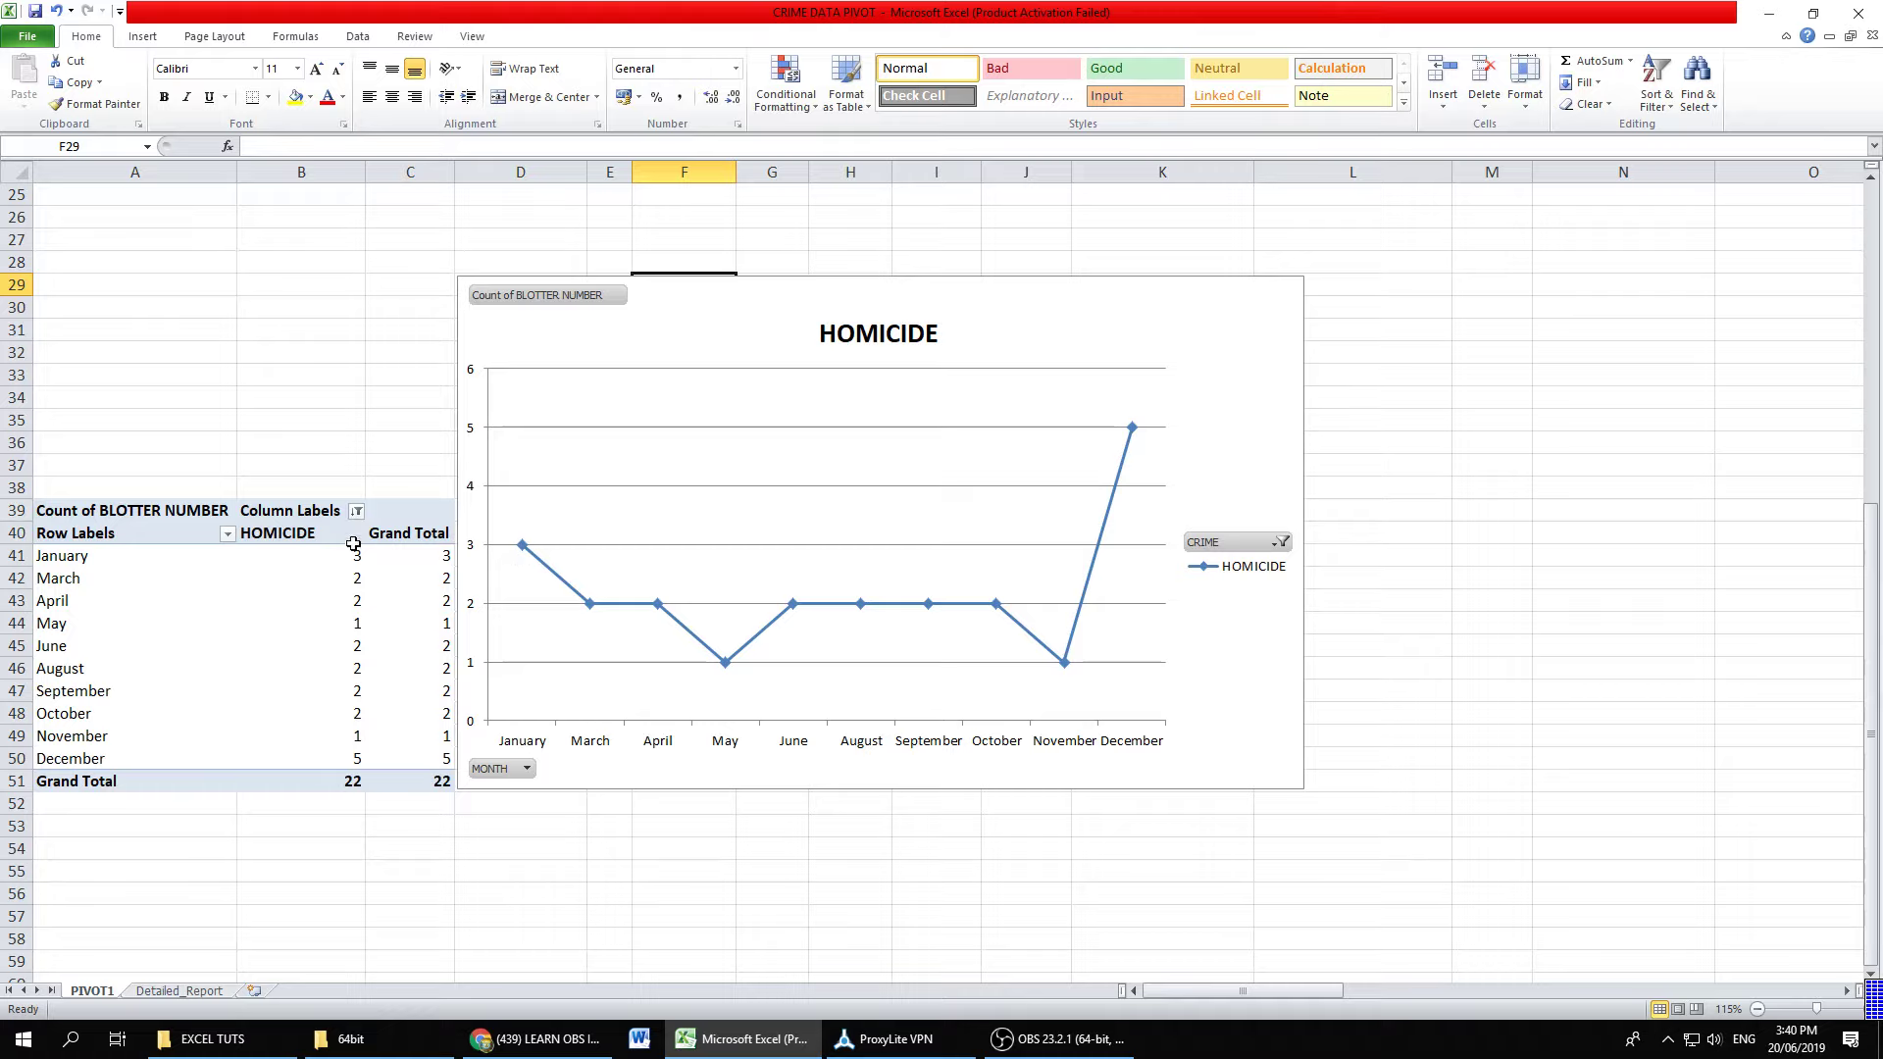
Step: Switch the crime filter from HOMICIDE to MURDER only
click(356, 511)
click(161, 723)
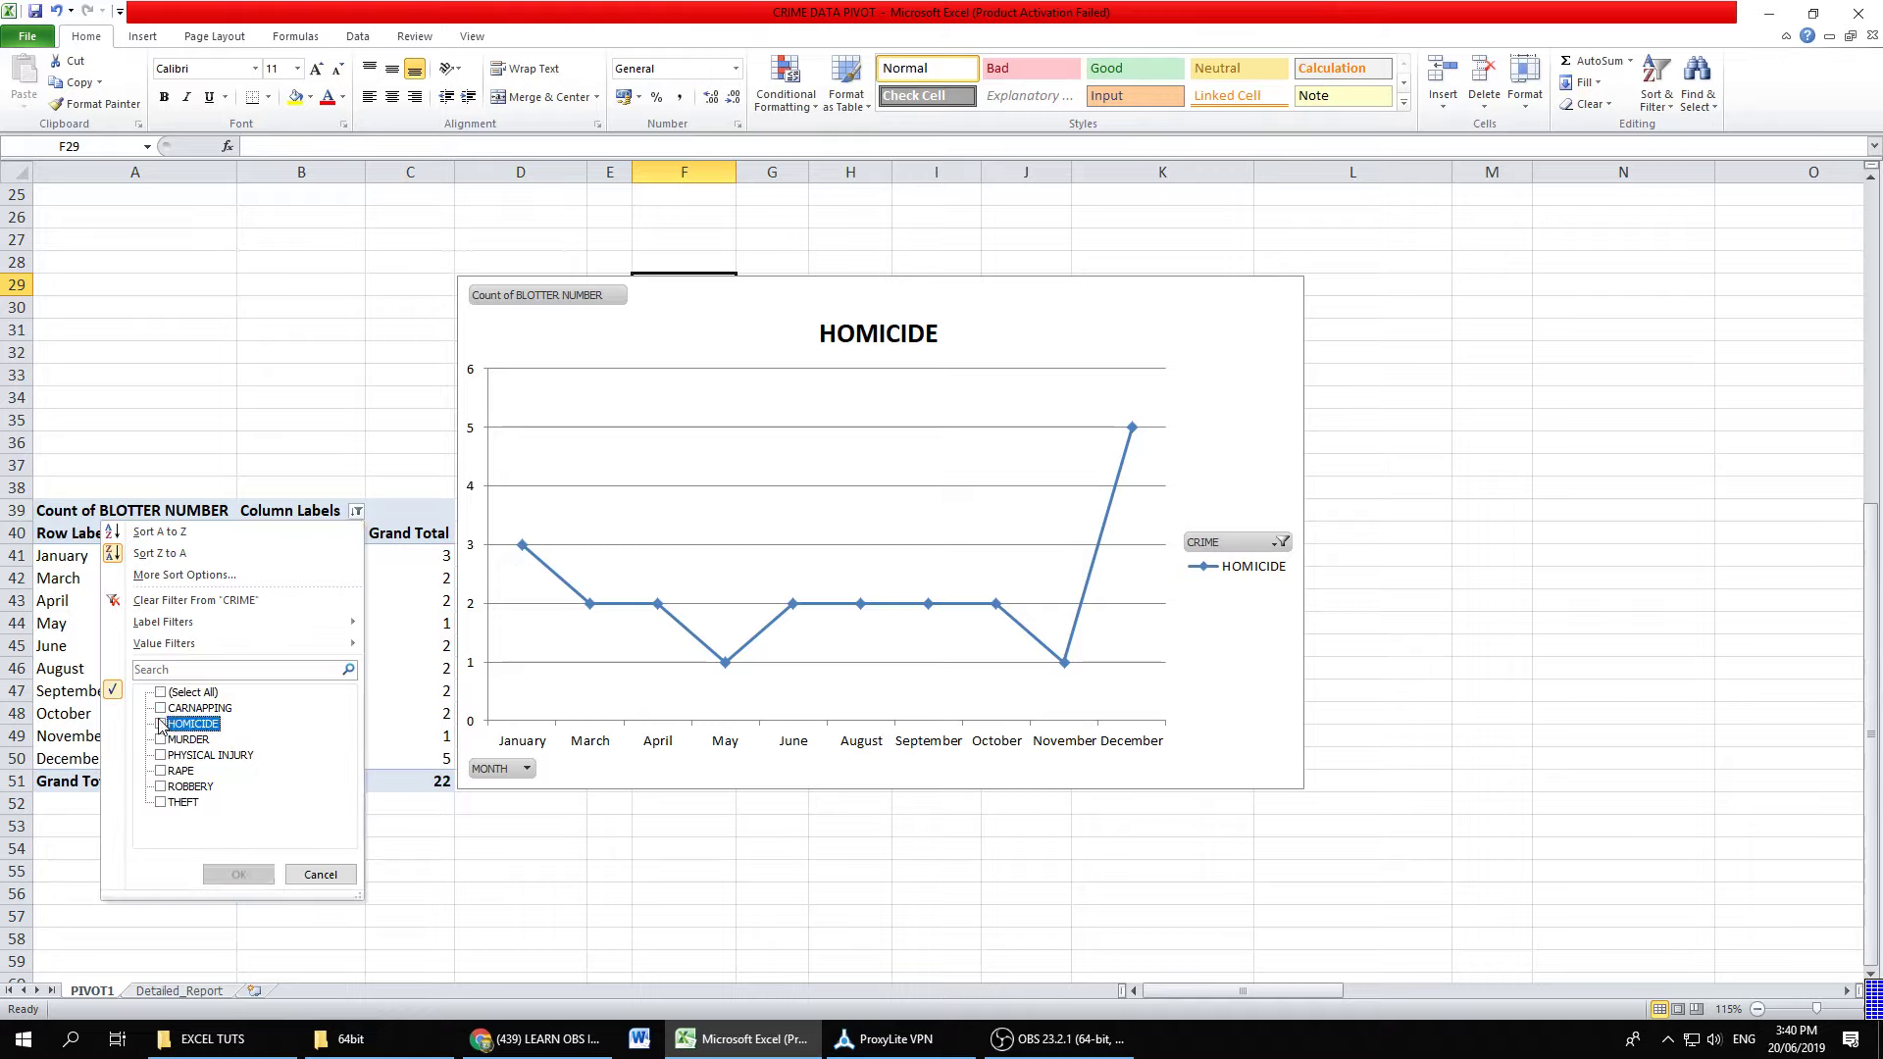
click(161, 740)
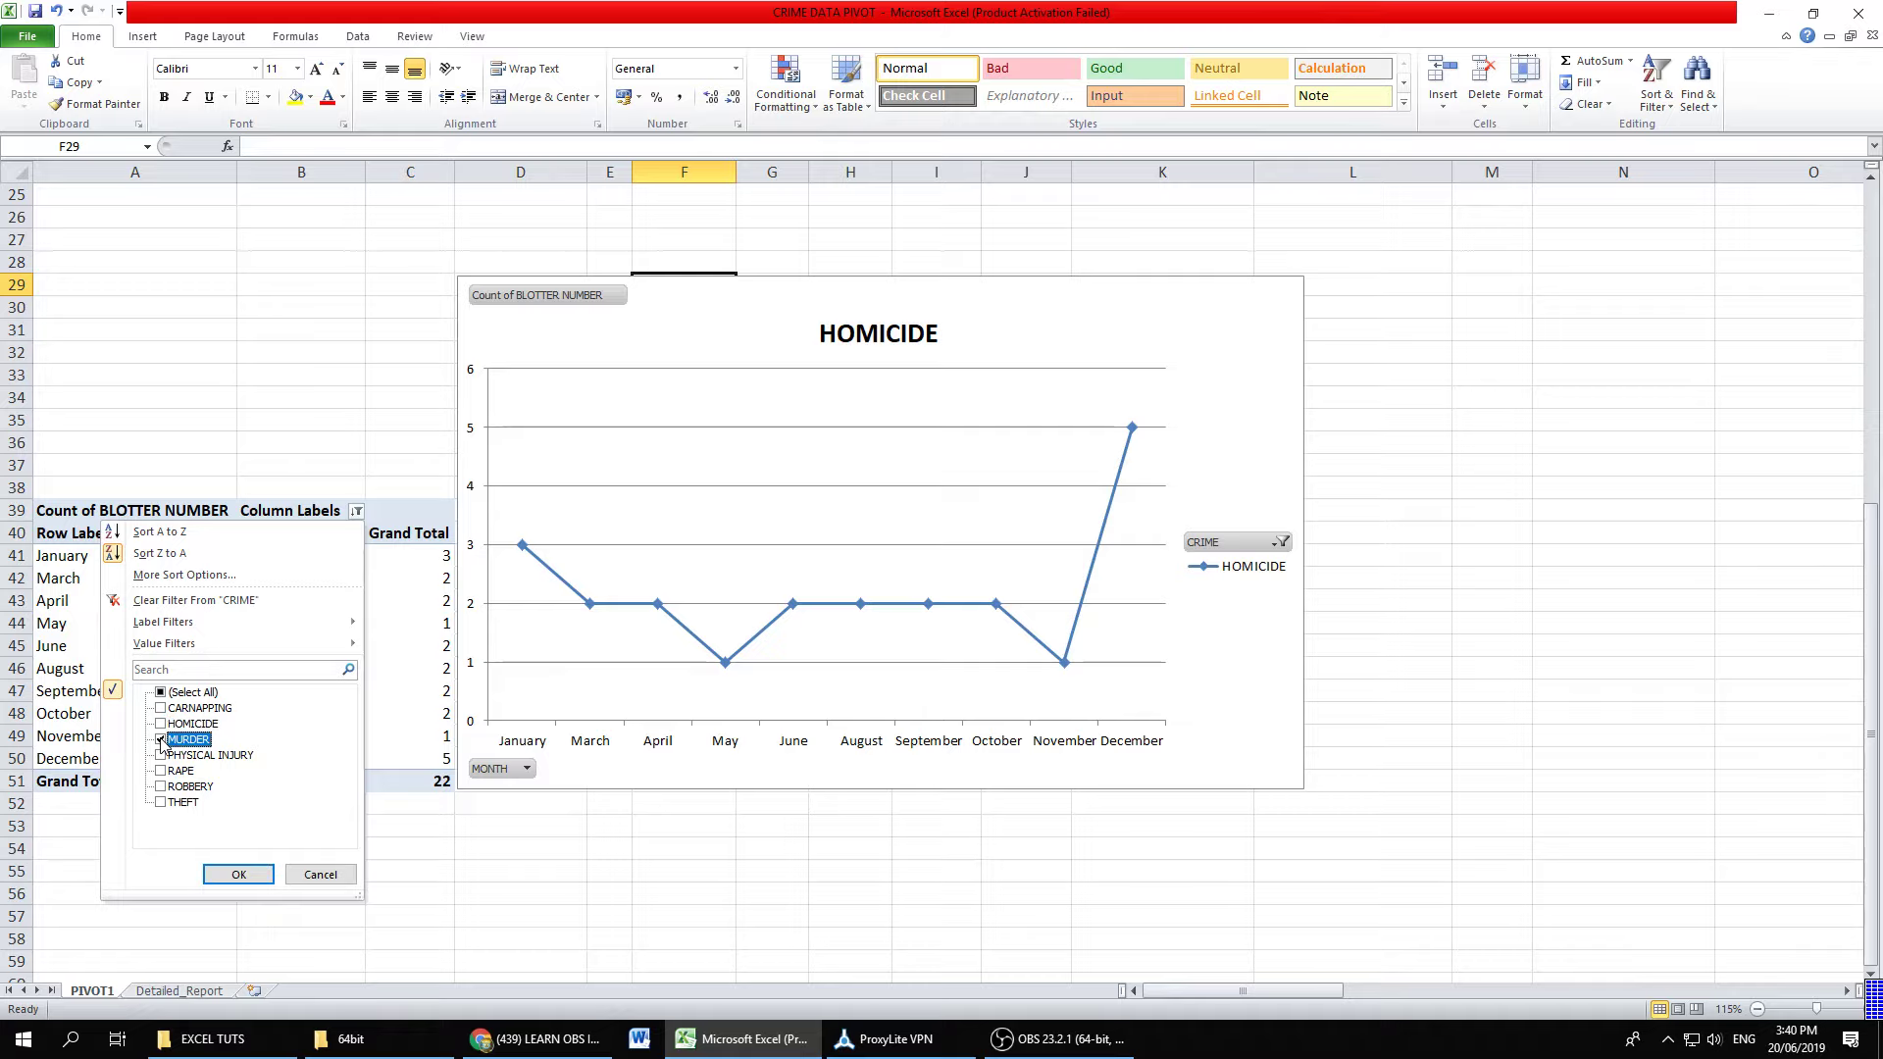
click(239, 873)
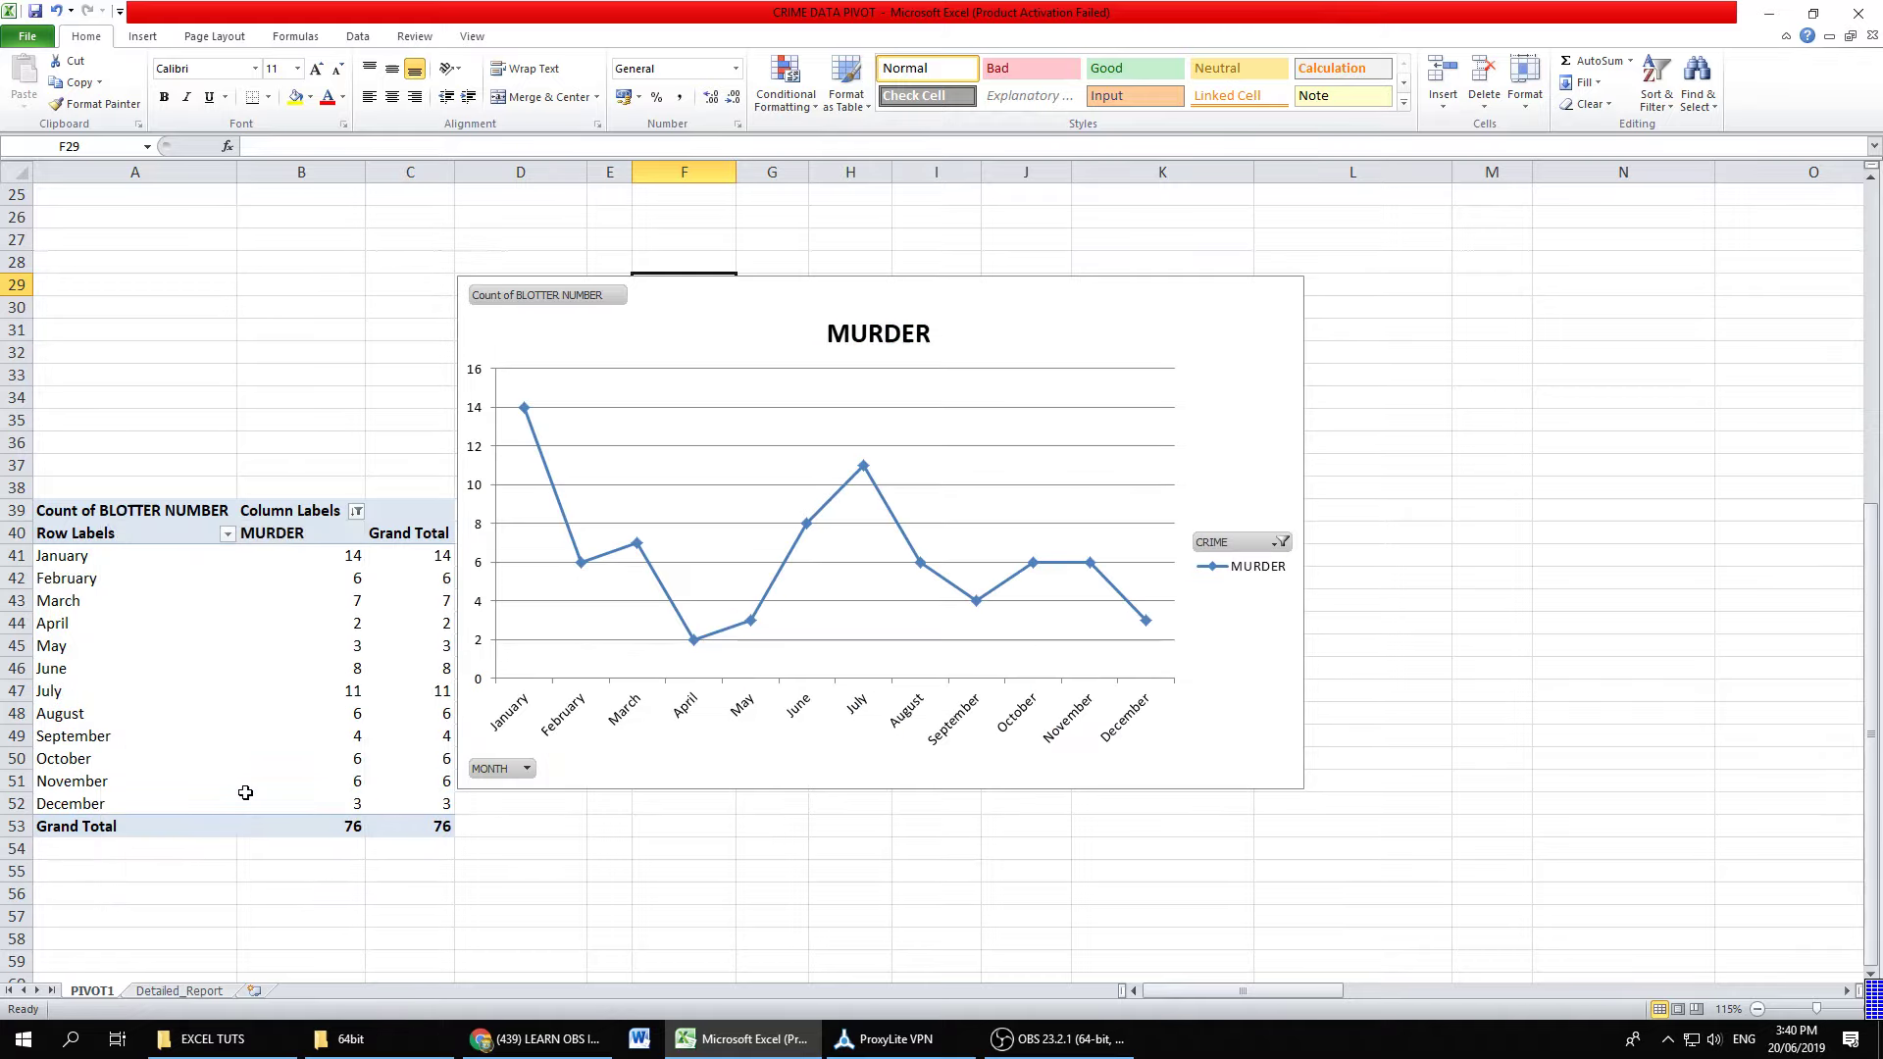
Step: Switch the crime filter from MURDER to PHYSICAL INJURY only
click(357, 511)
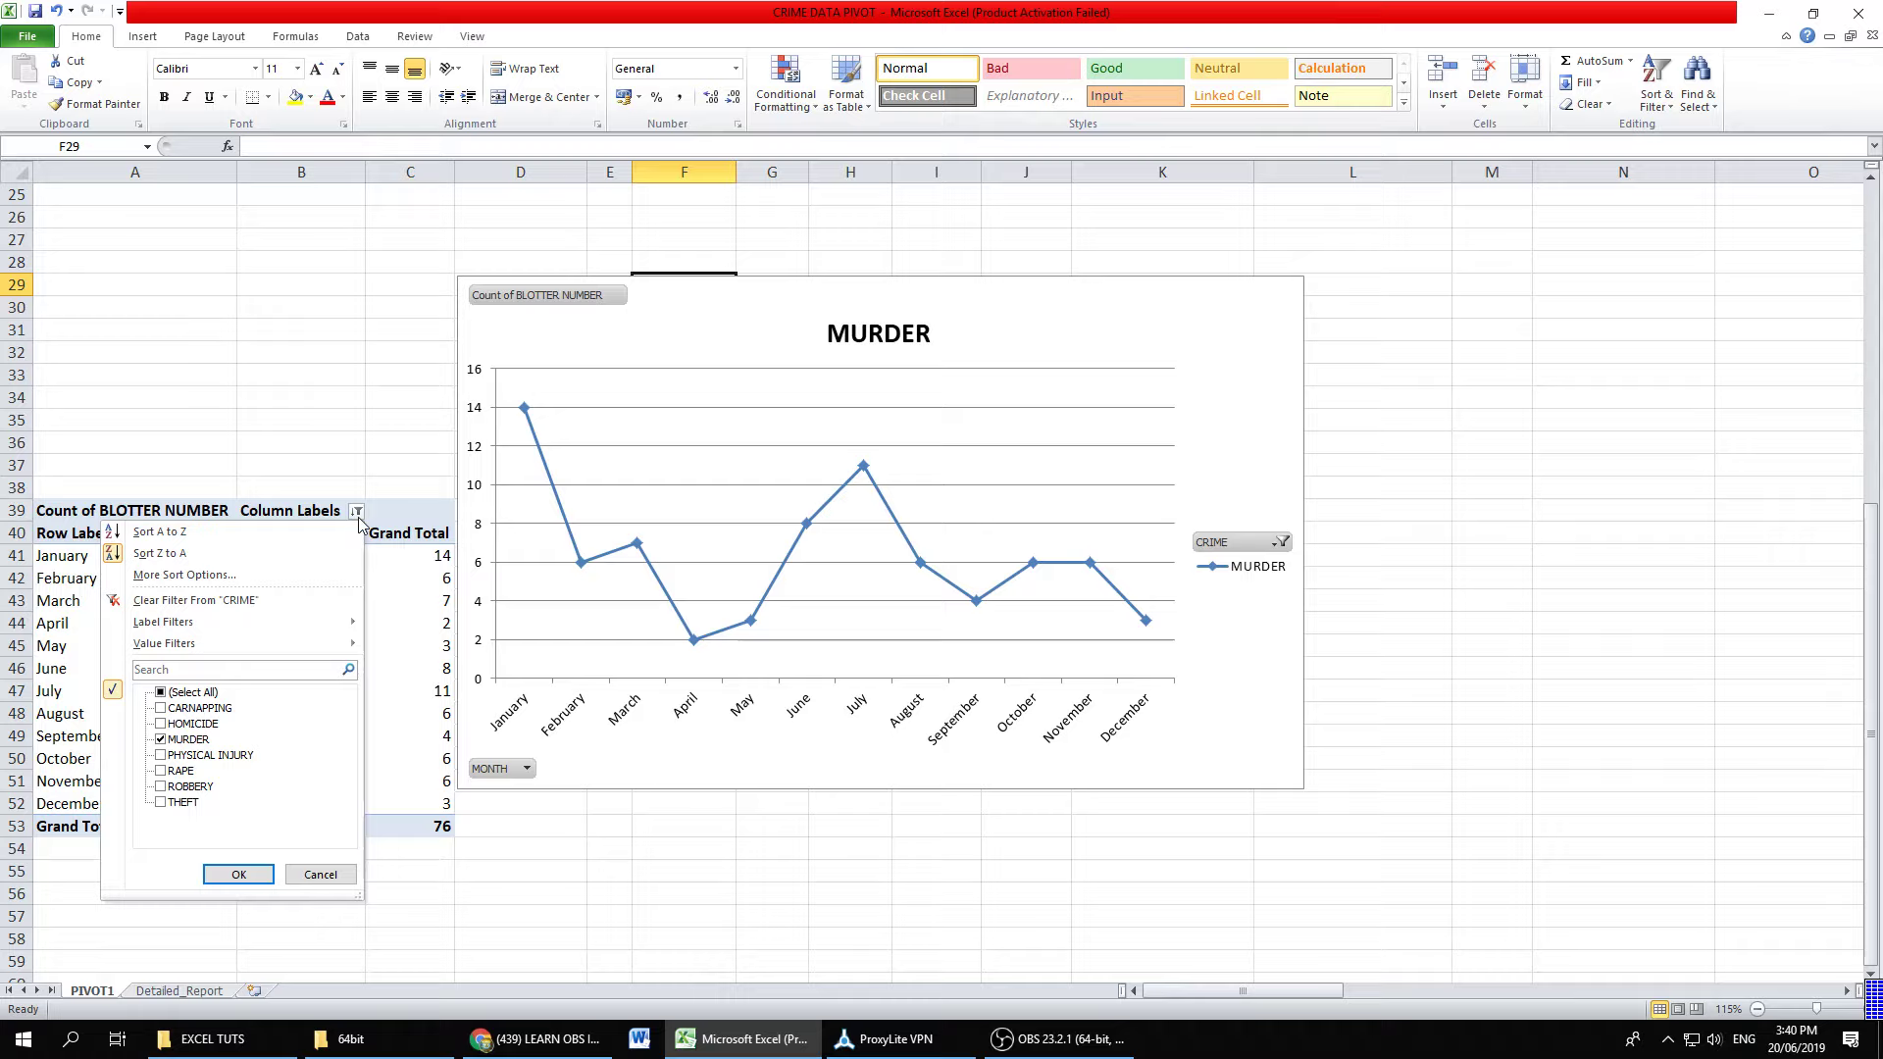
click(161, 739)
click(160, 755)
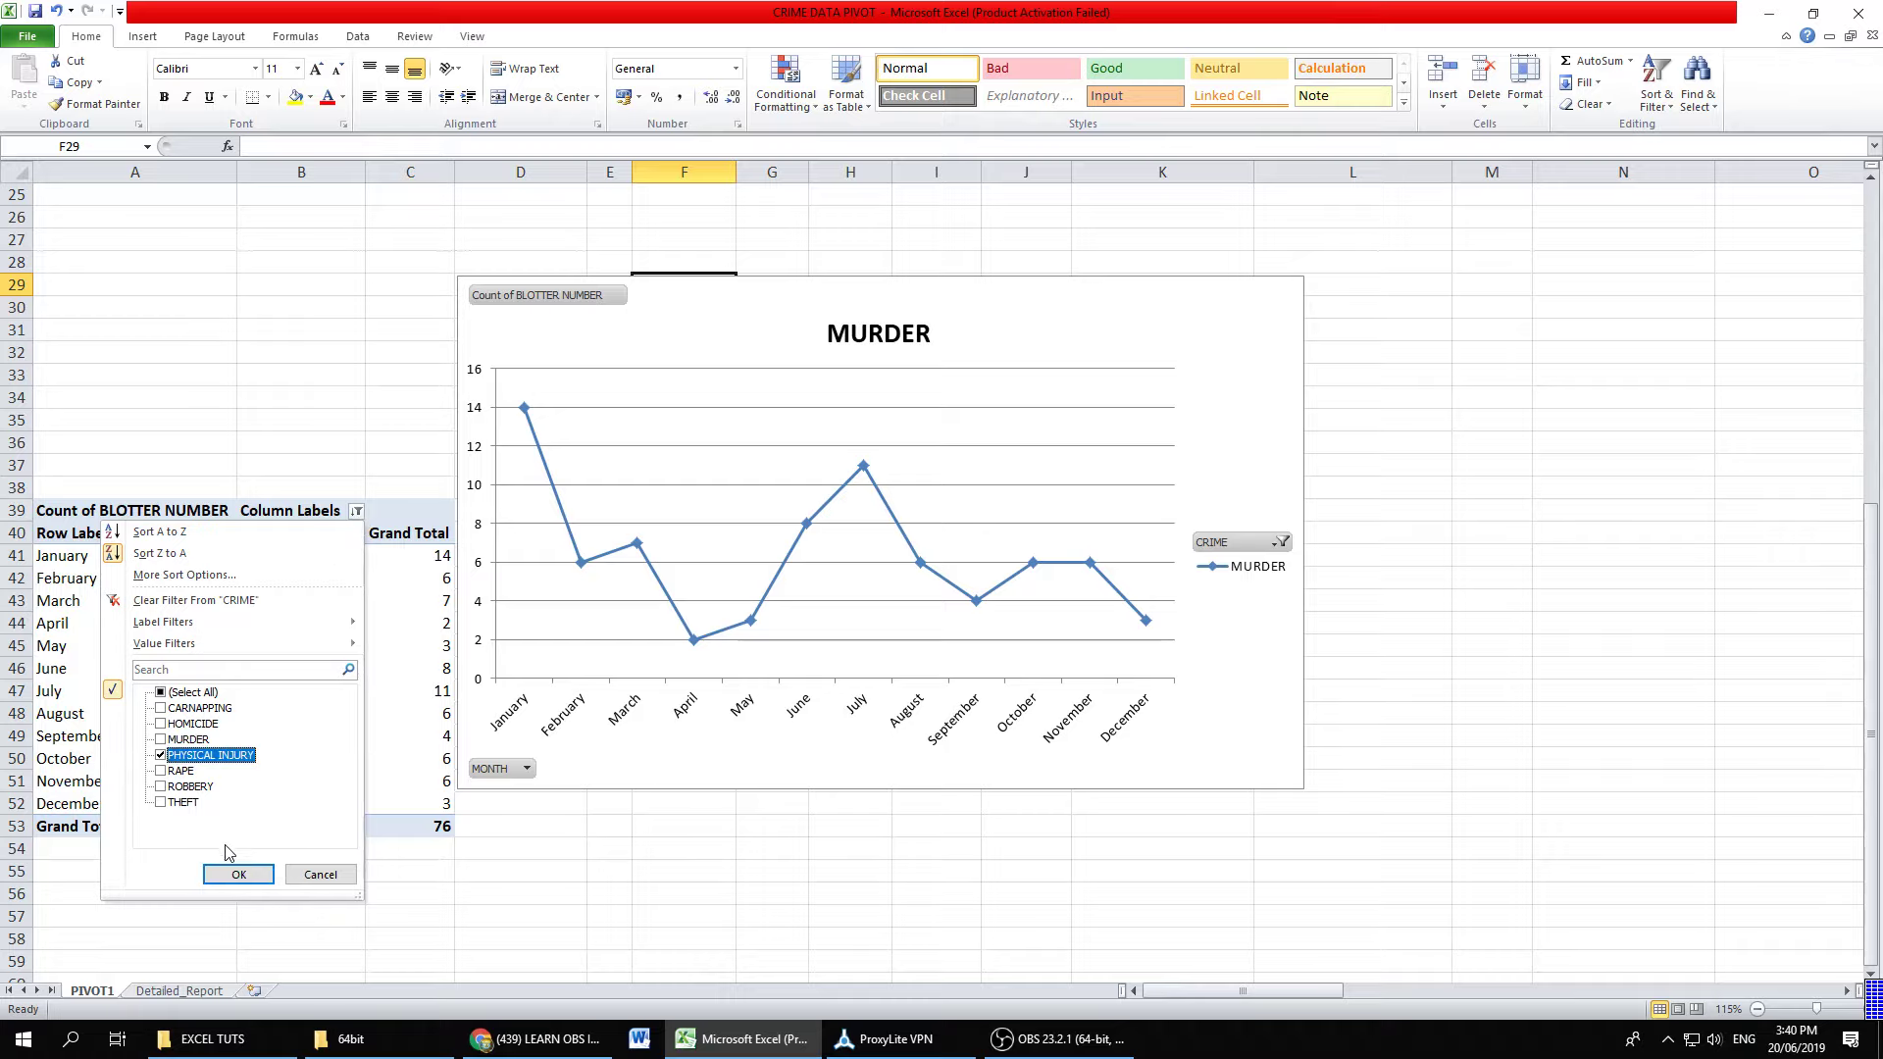
click(235, 875)
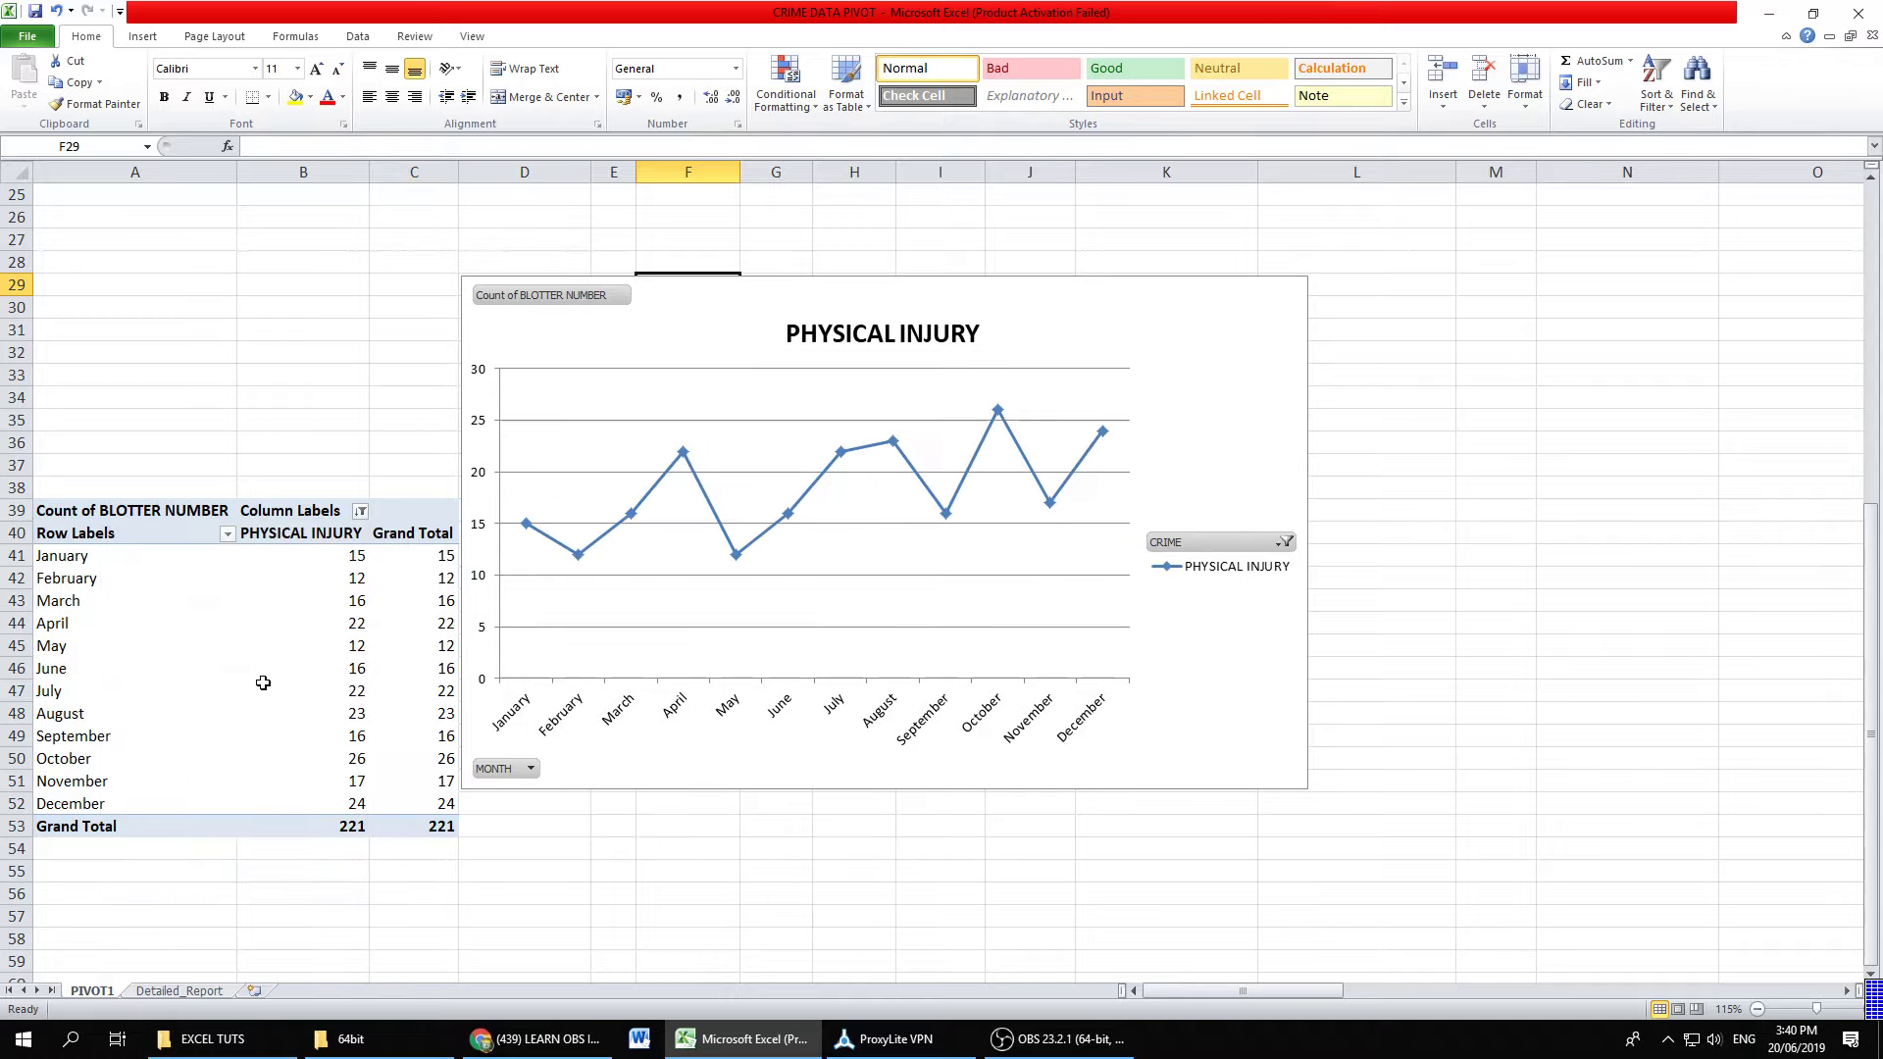
Step: Filter to RAPE only, giving a grand total of 125
click(360, 514)
click(165, 771)
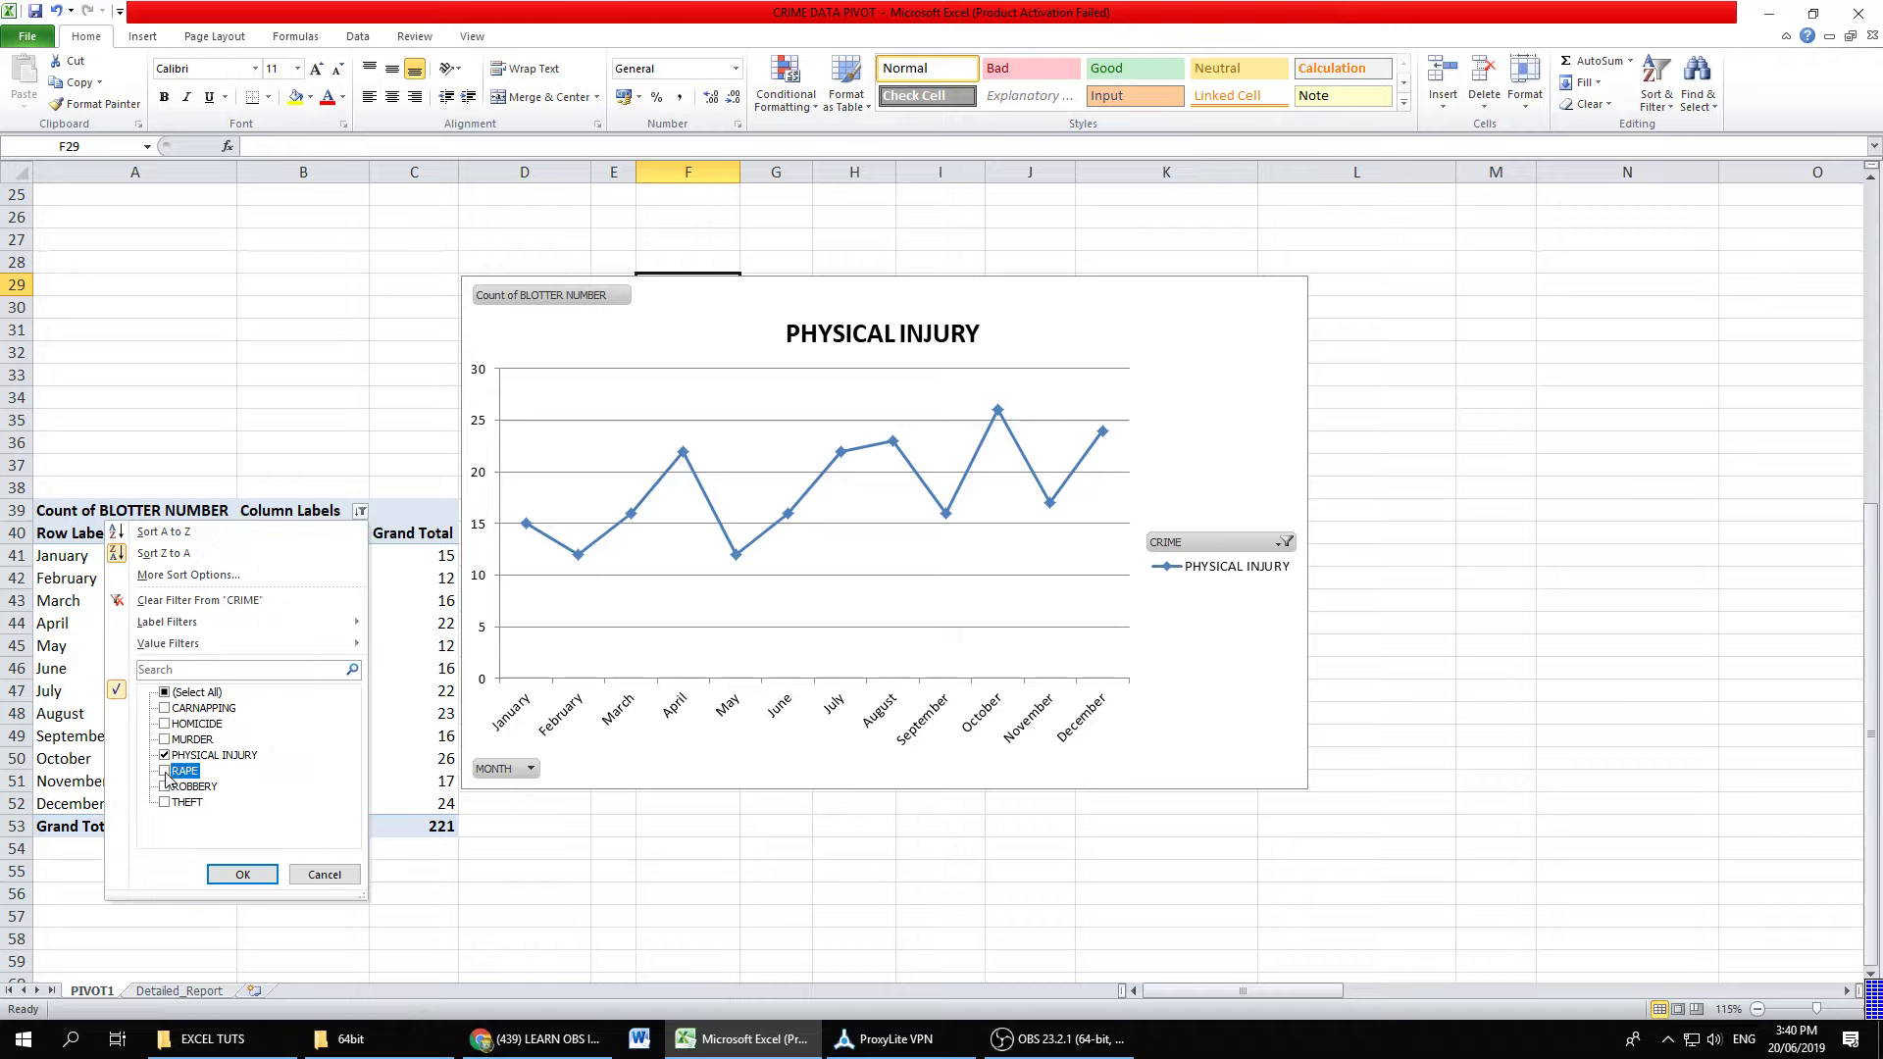
click(165, 755)
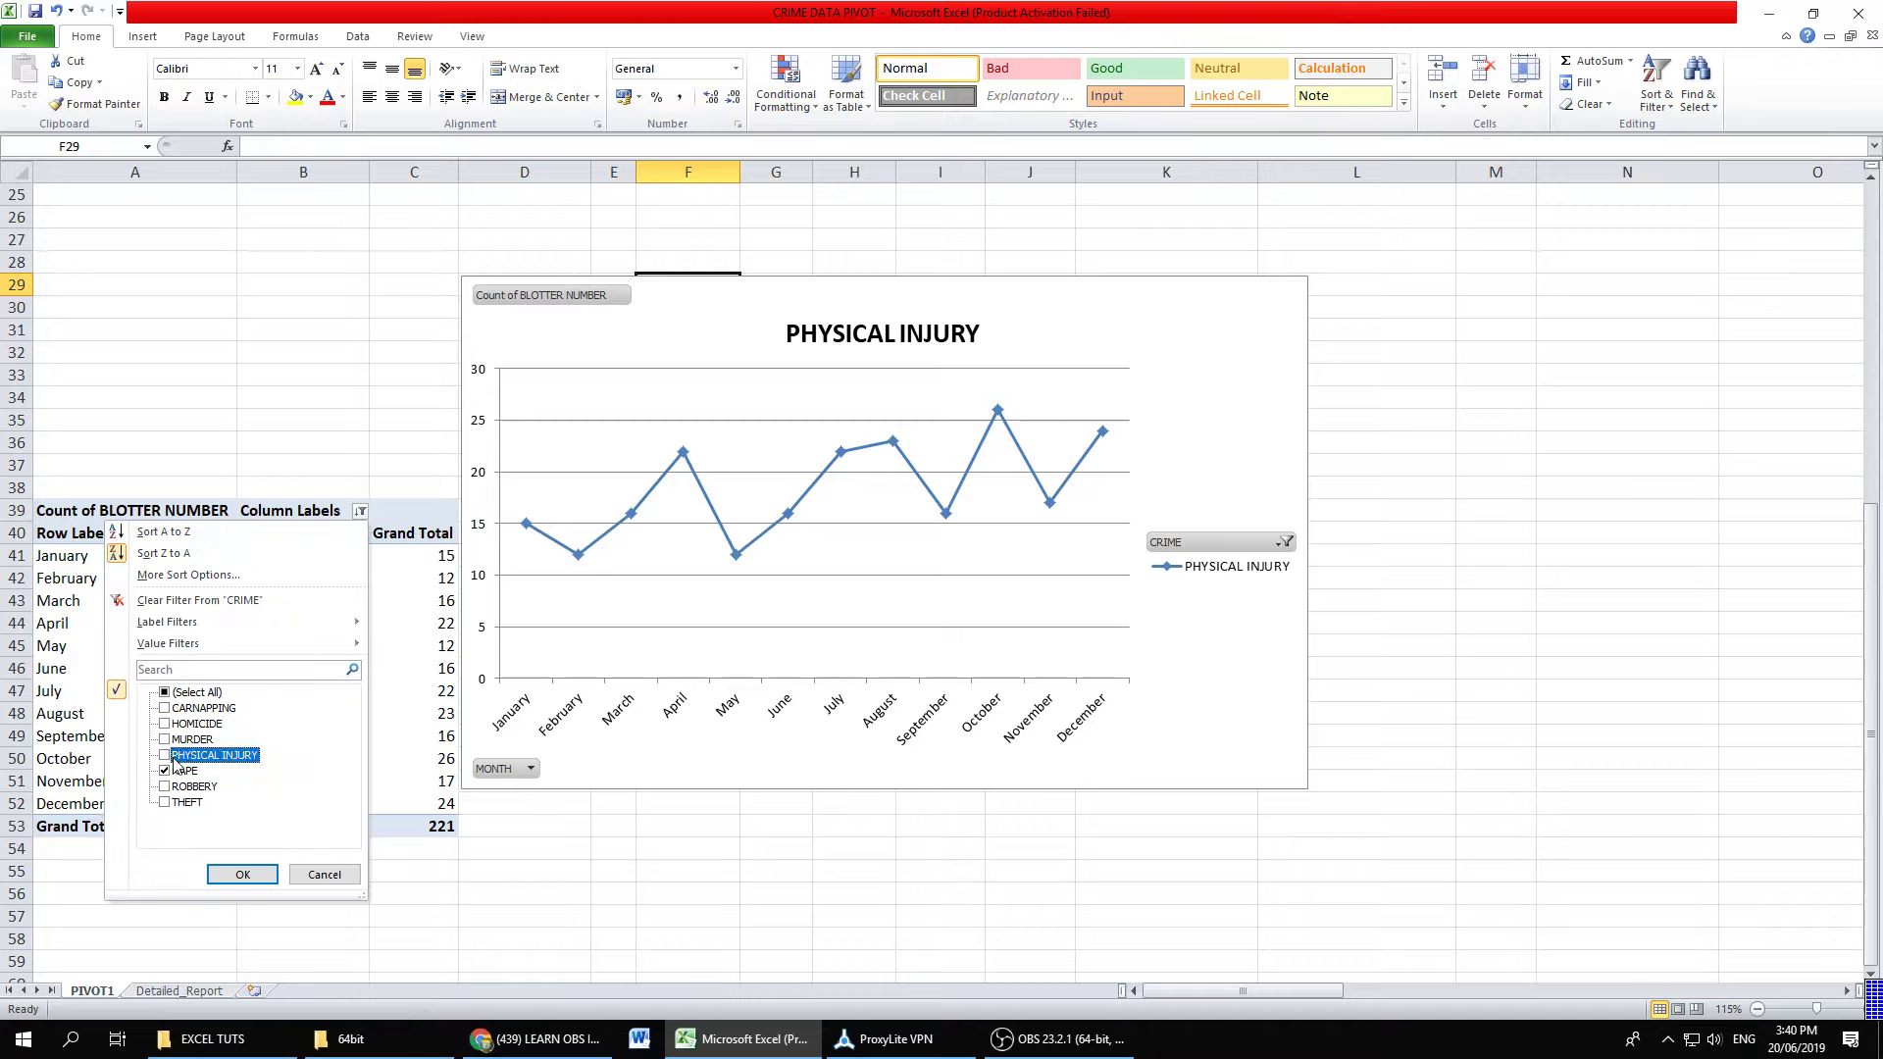
click(239, 872)
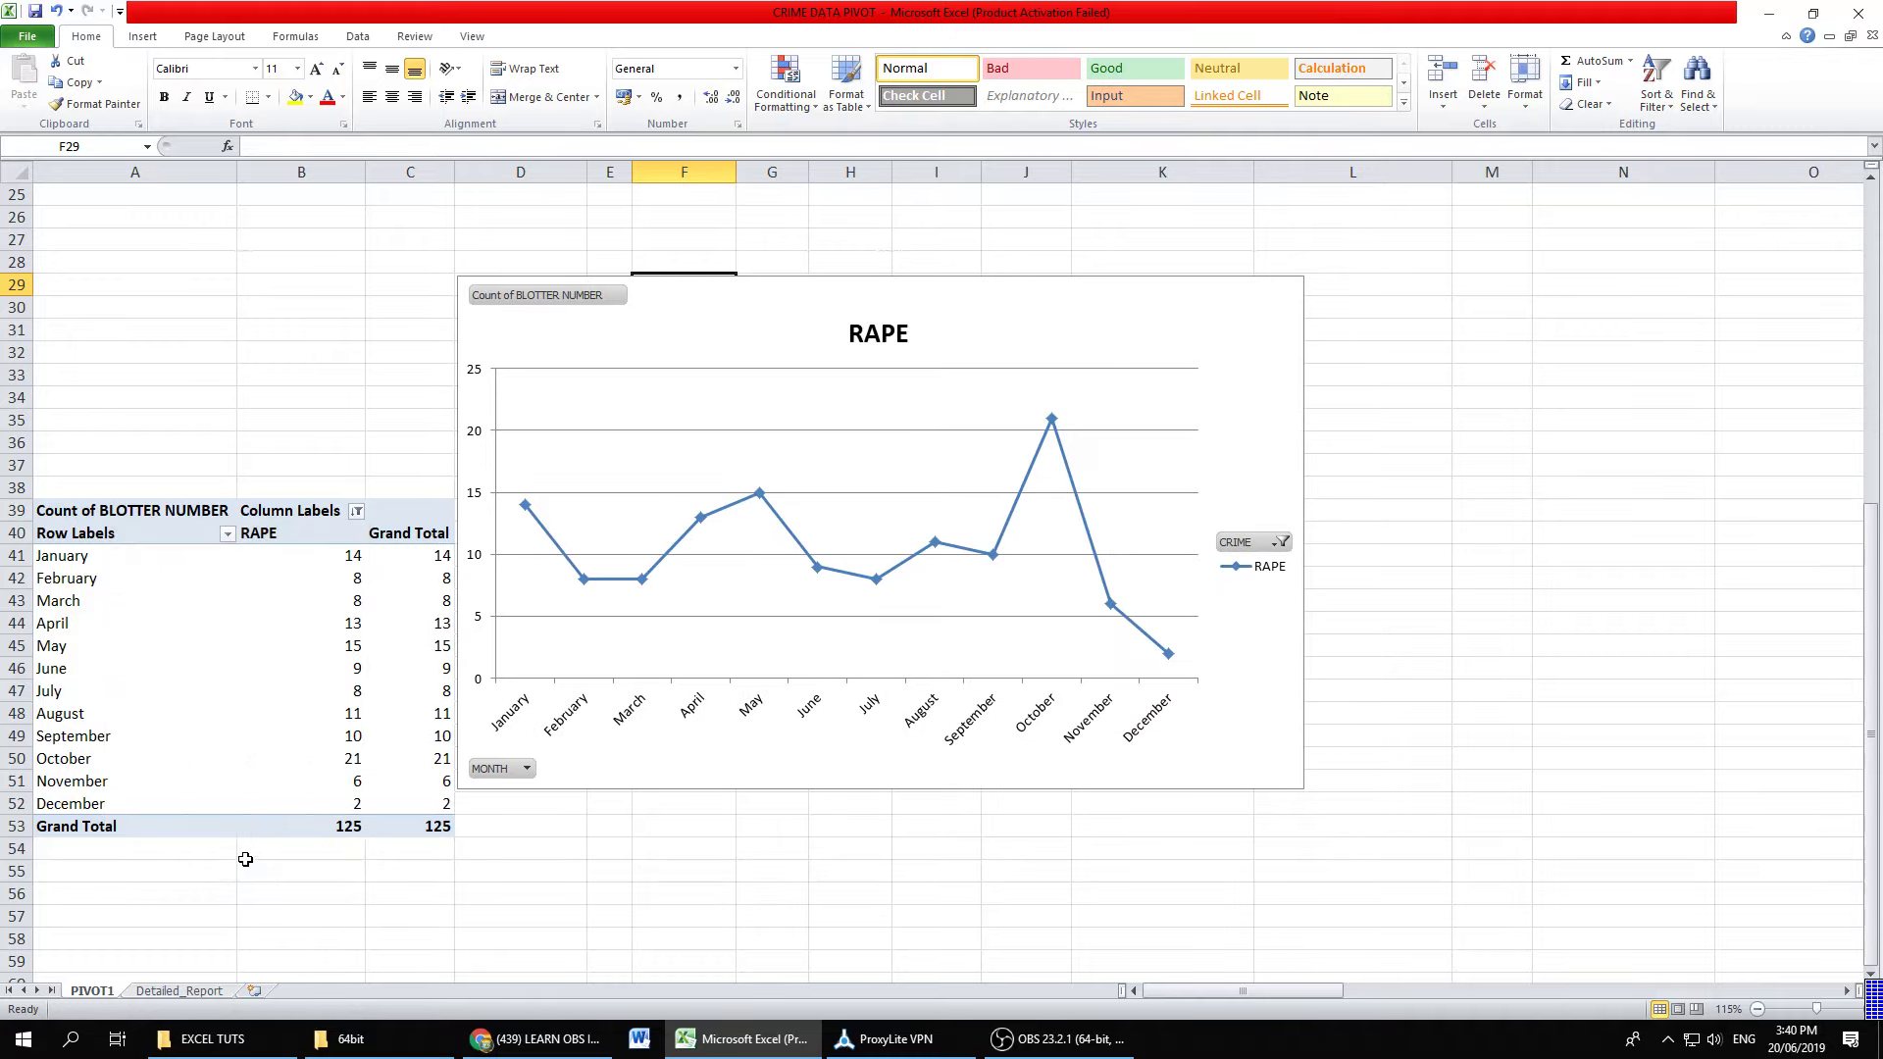
Step: Switch the crime filter from RAPE to ROBBERY only
click(357, 511)
click(180, 770)
click(186, 787)
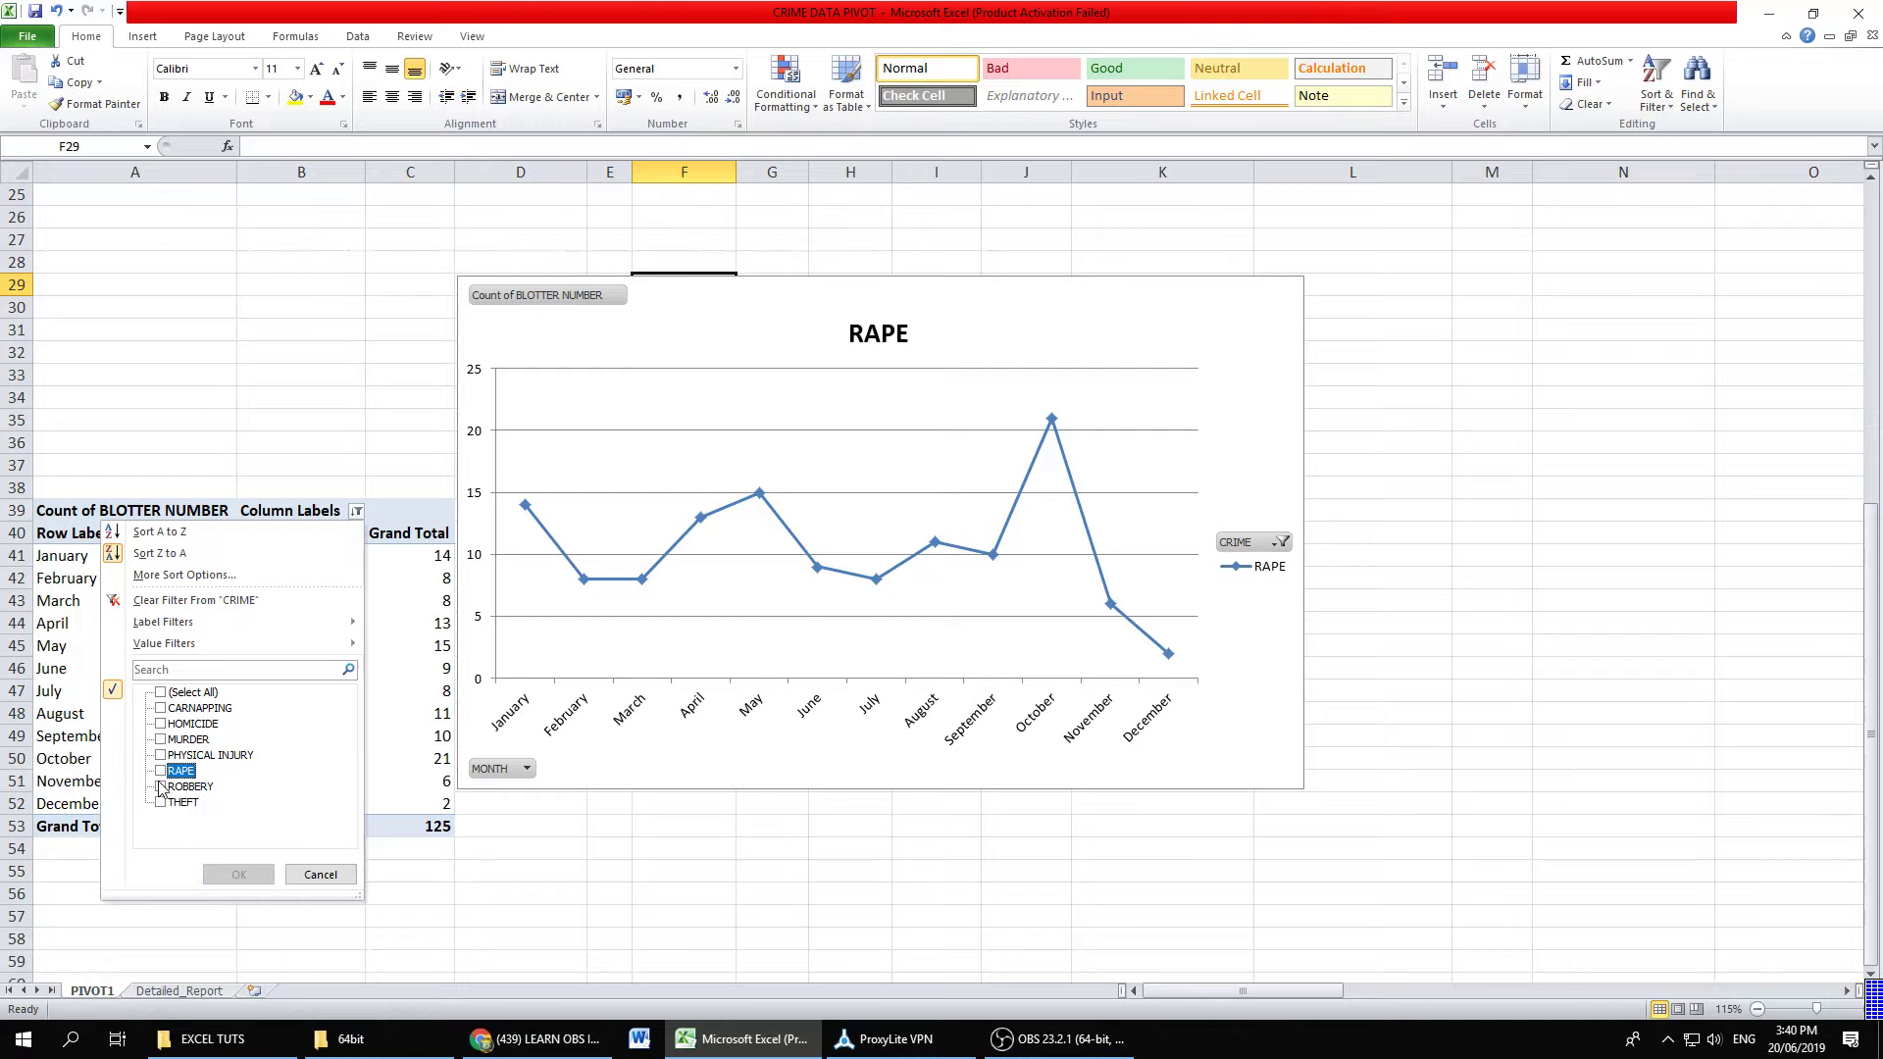
click(223, 876)
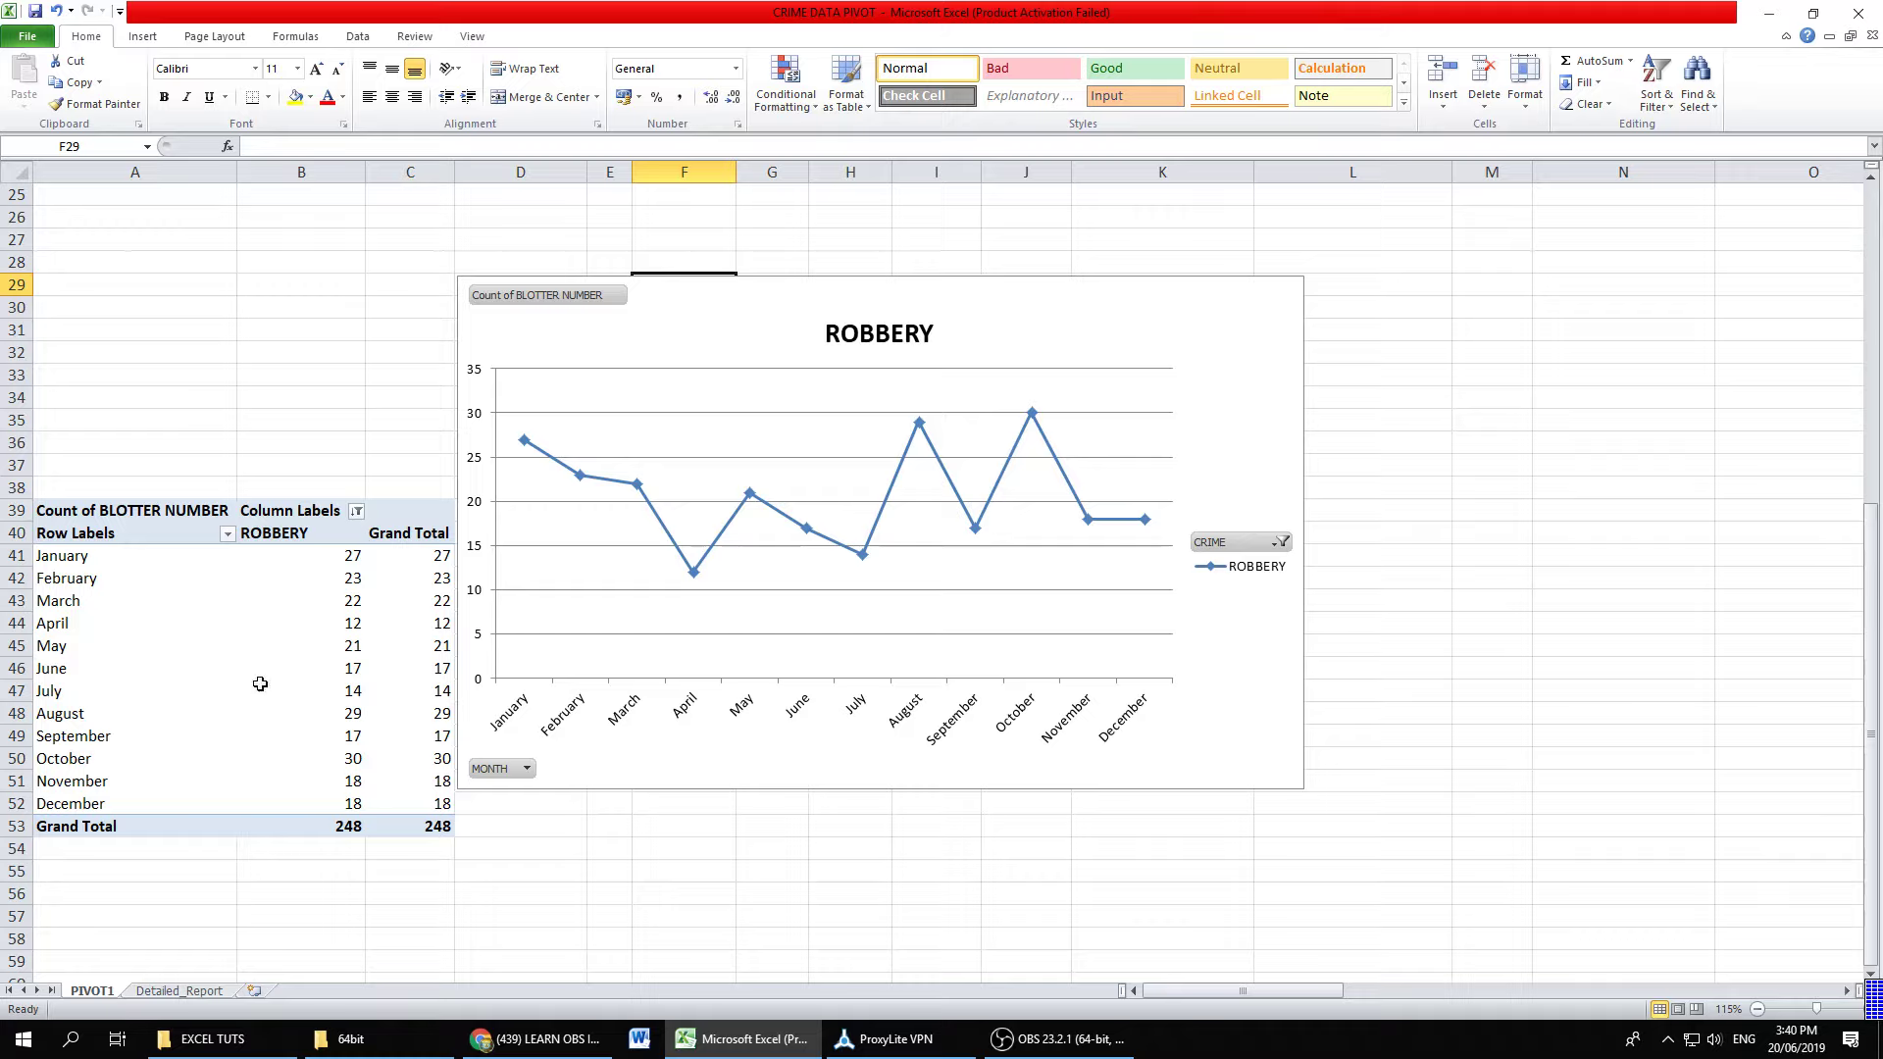
Step: Switch the crime filter from ROBBERY to THEFT only
click(356, 511)
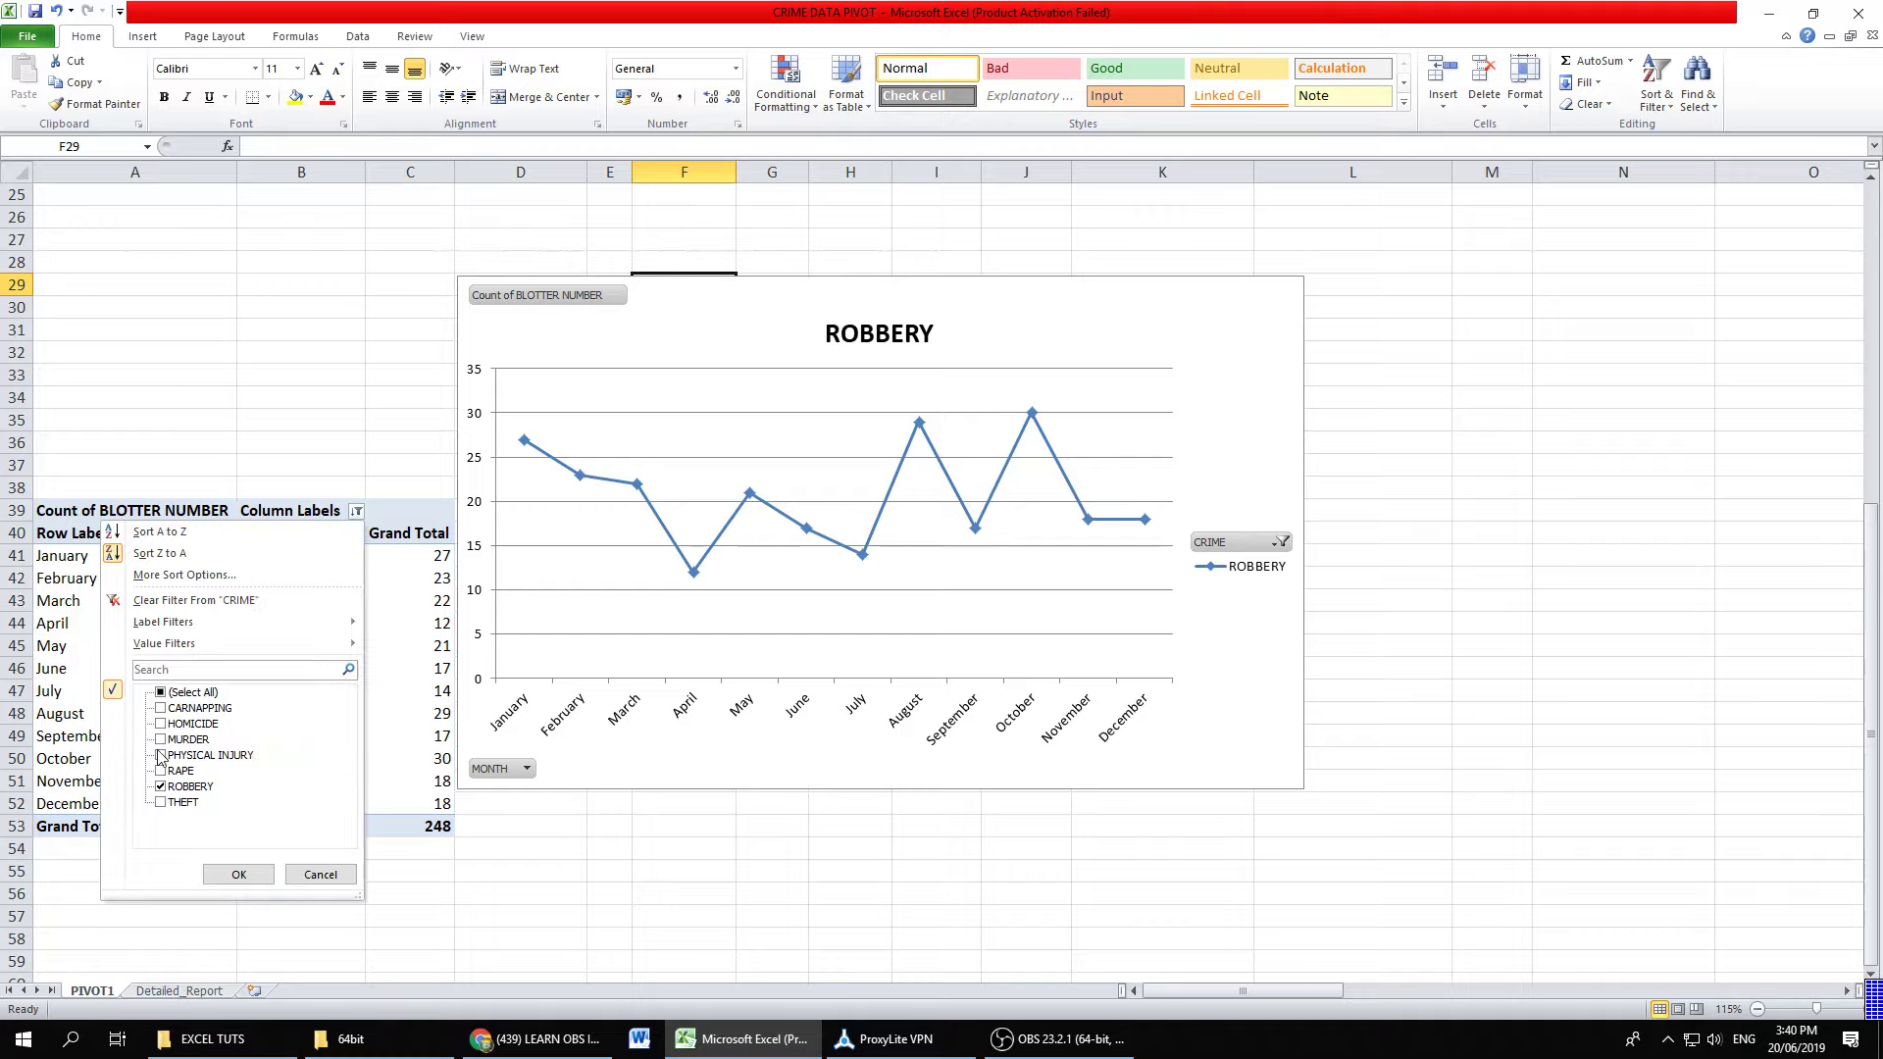
click(161, 786)
click(161, 802)
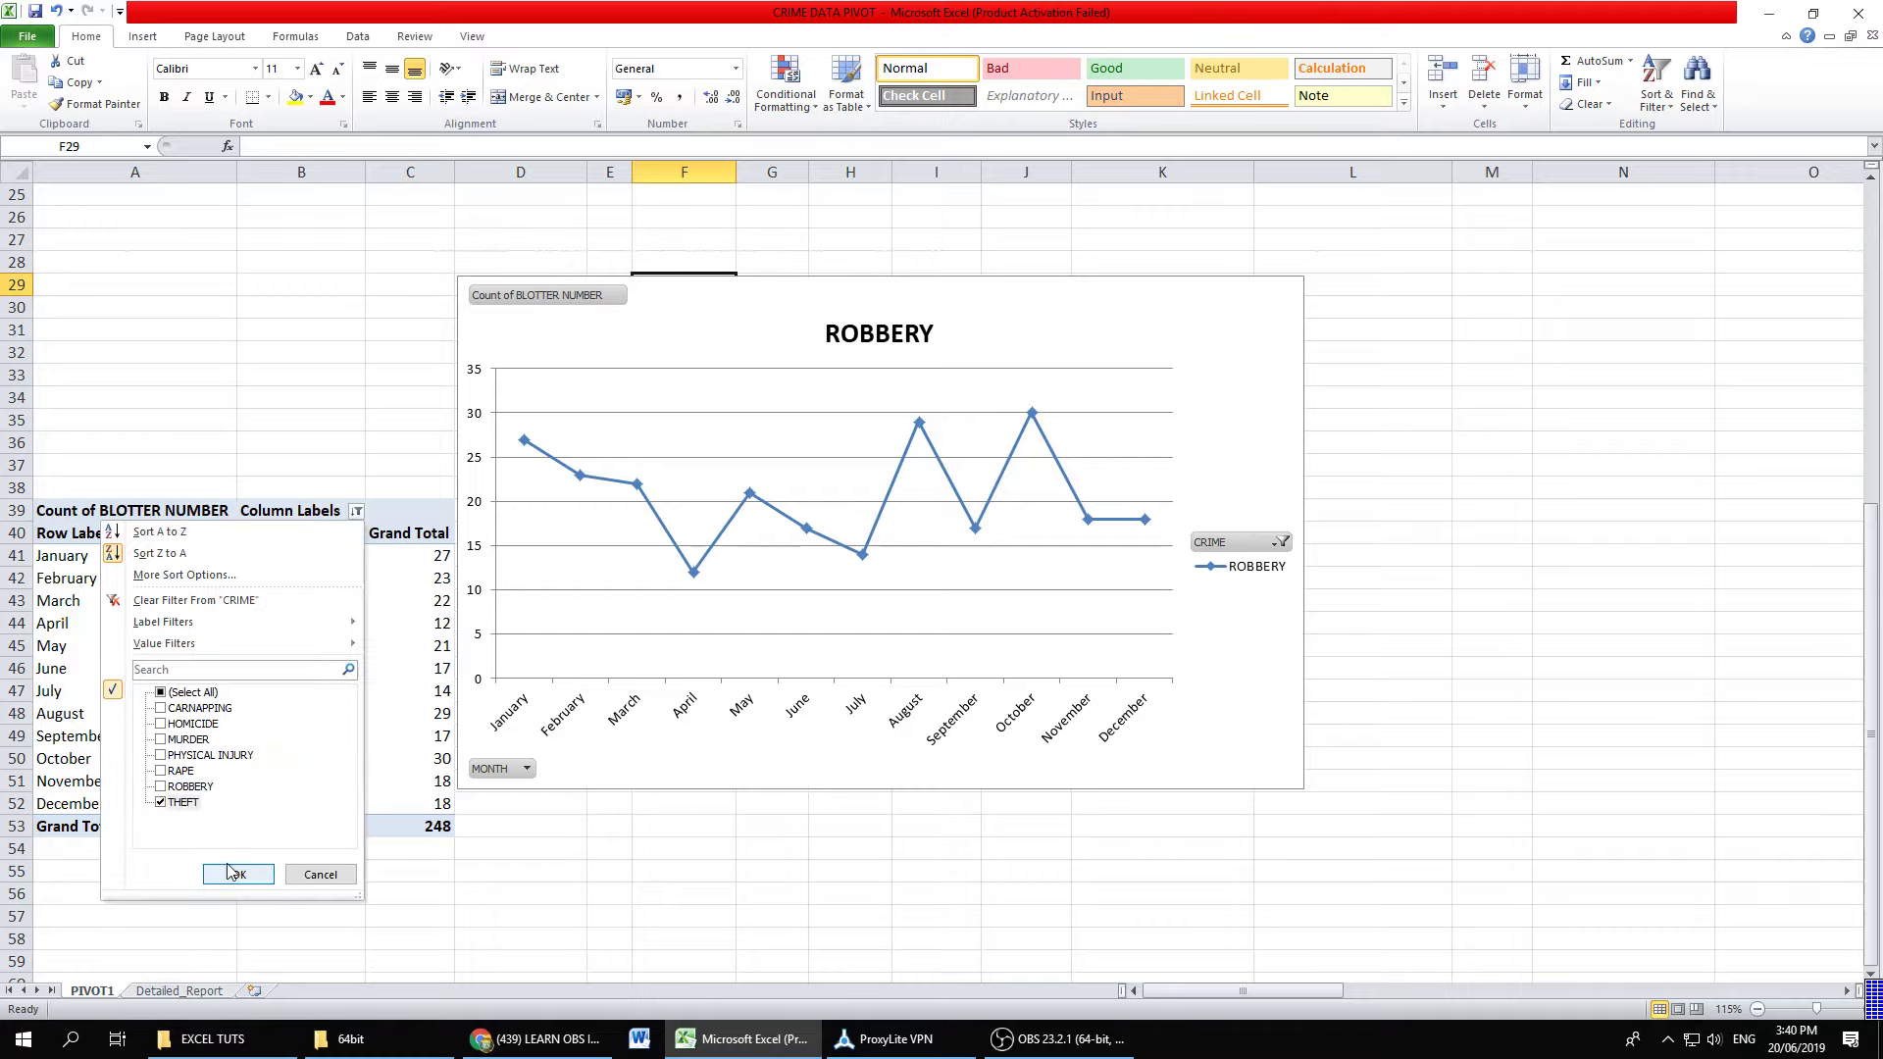
click(236, 874)
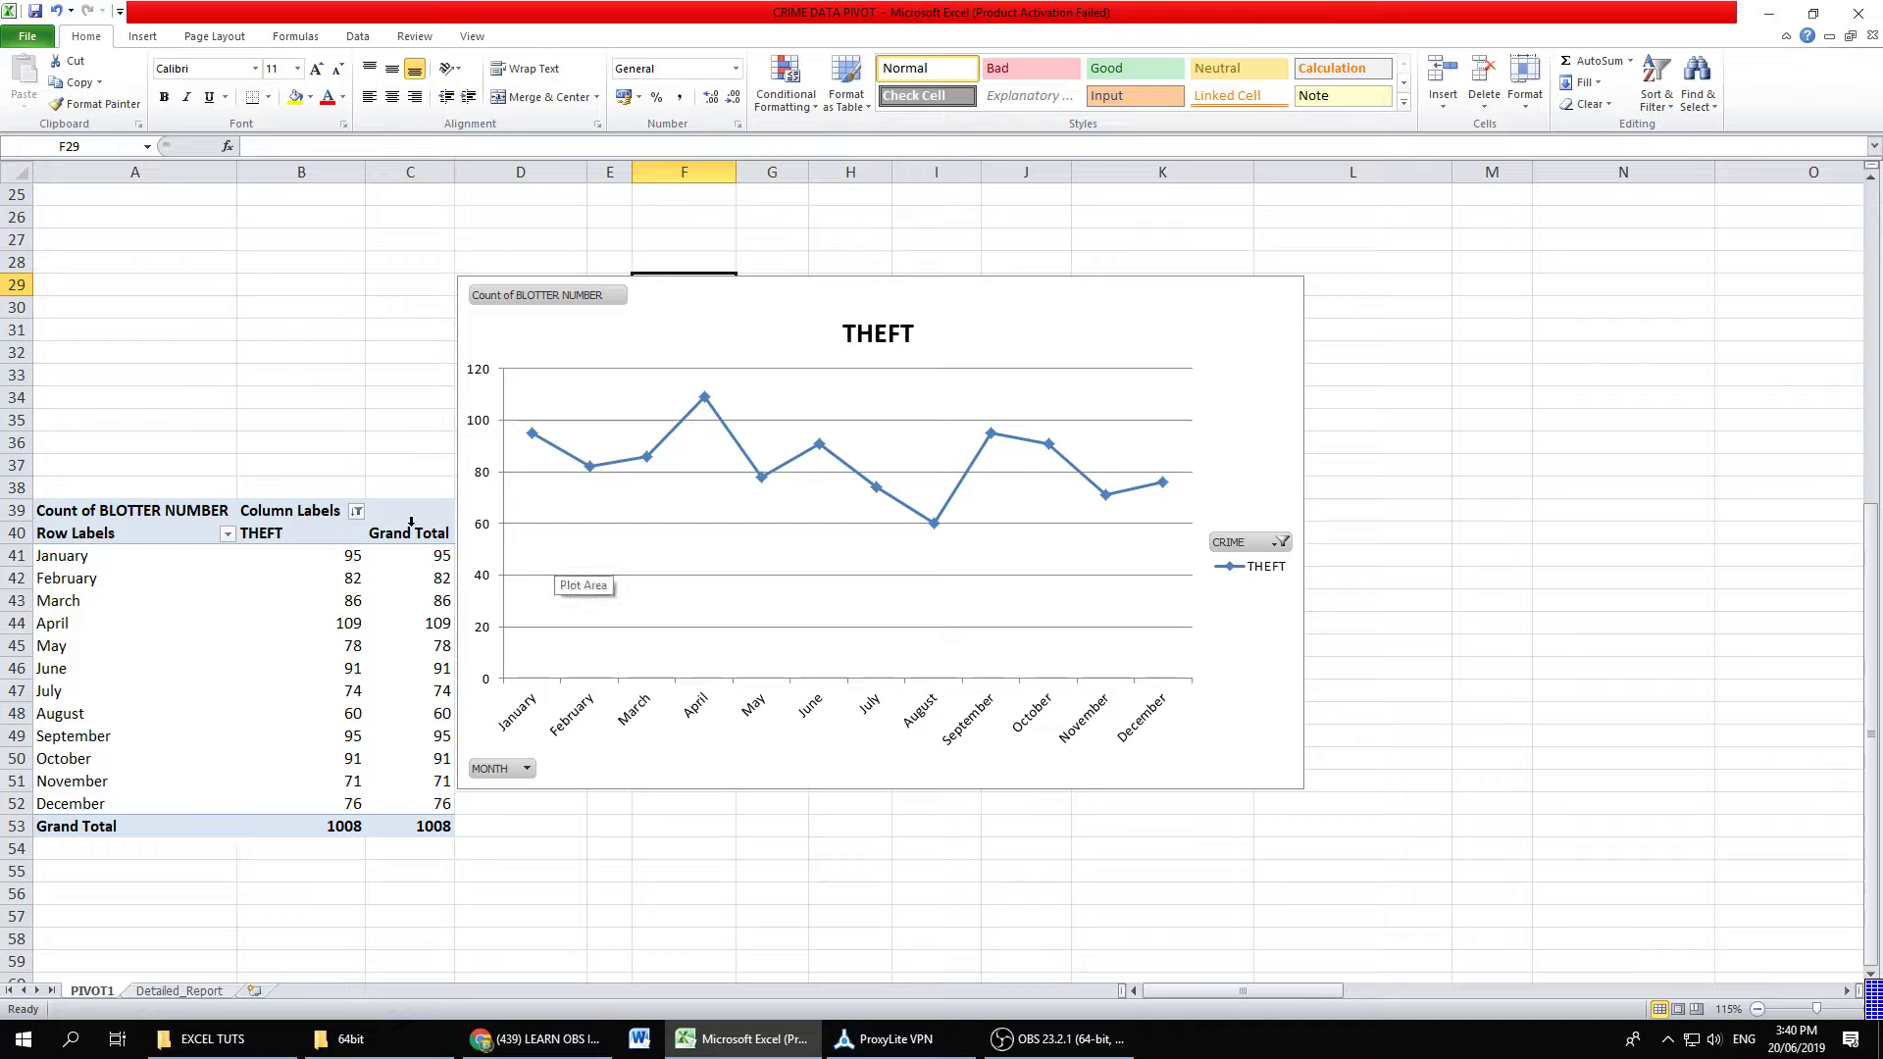
Step: Filter to MURDER only (total 76) and nudge the chart slightly down-right
click(356, 512)
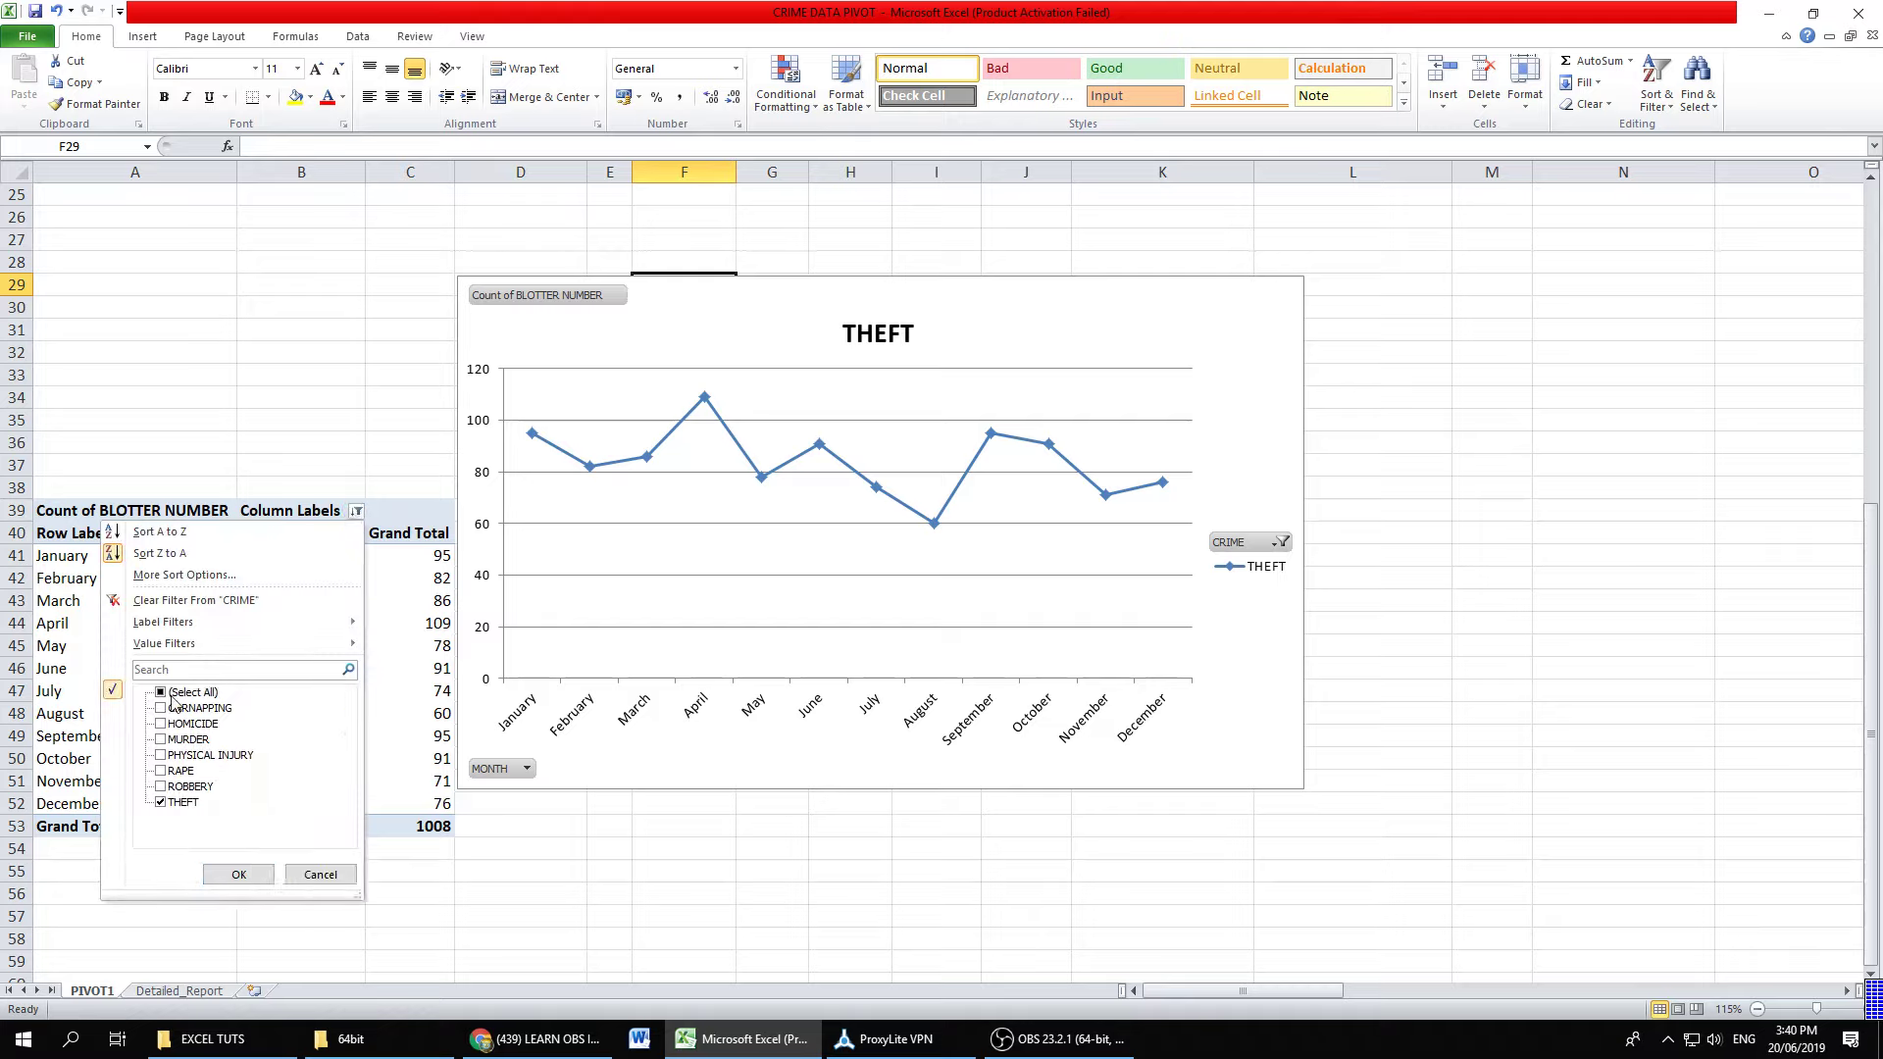
click(161, 802)
click(161, 741)
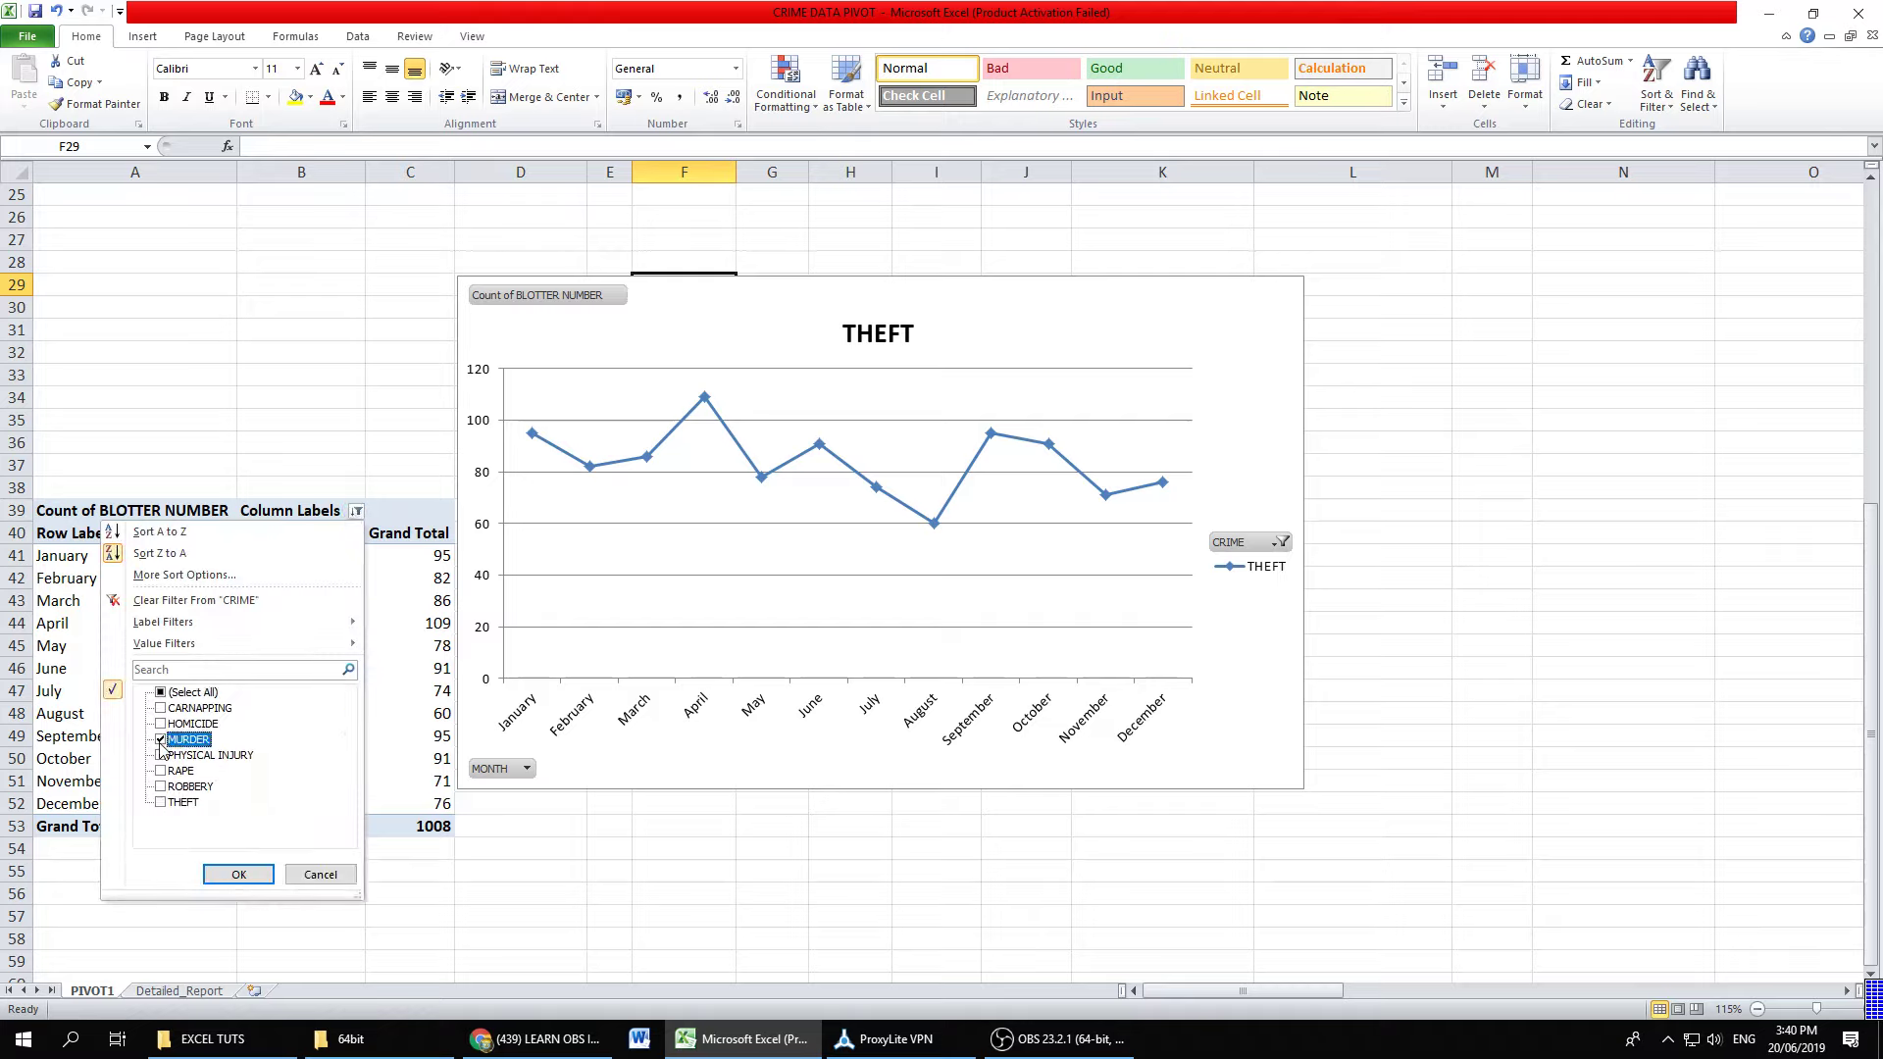
click(257, 876)
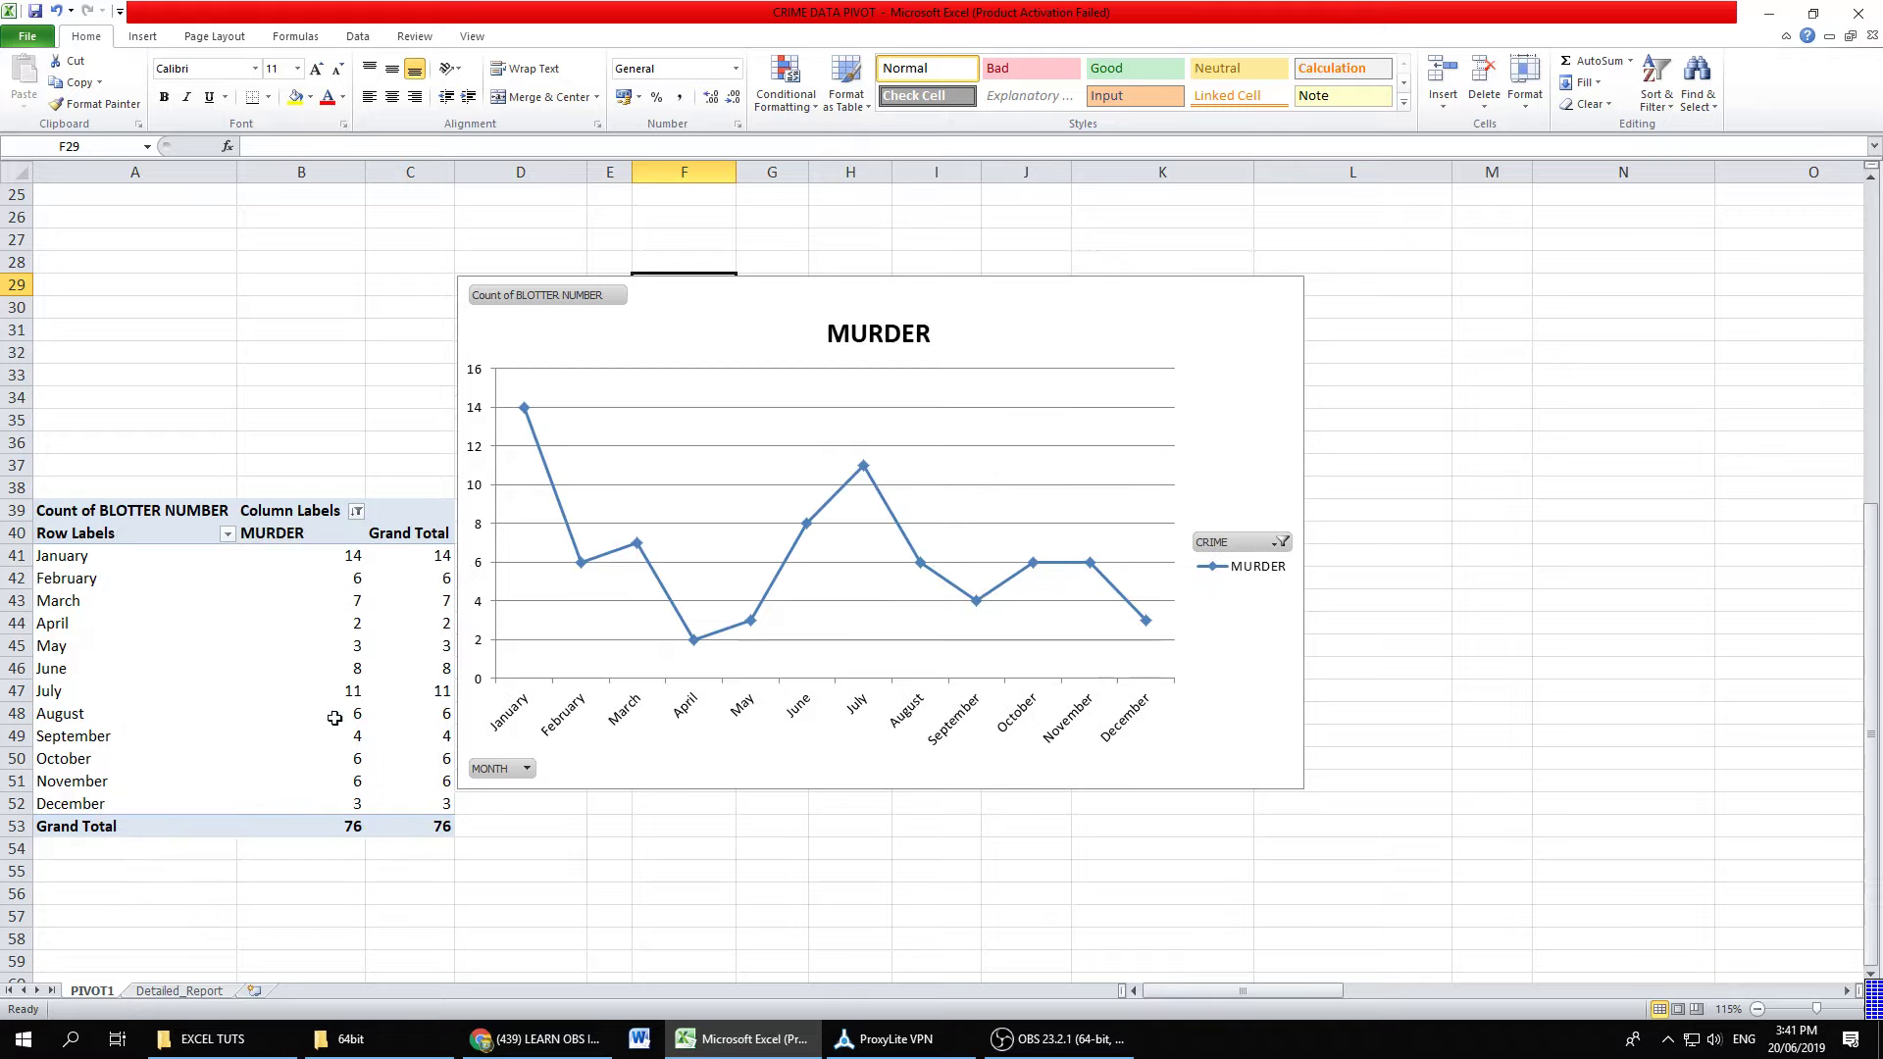
mouse_move(760, 297)
mouse_down()
mouse_move(833, 355)
mouse_move(784, 361)
mouse_up()
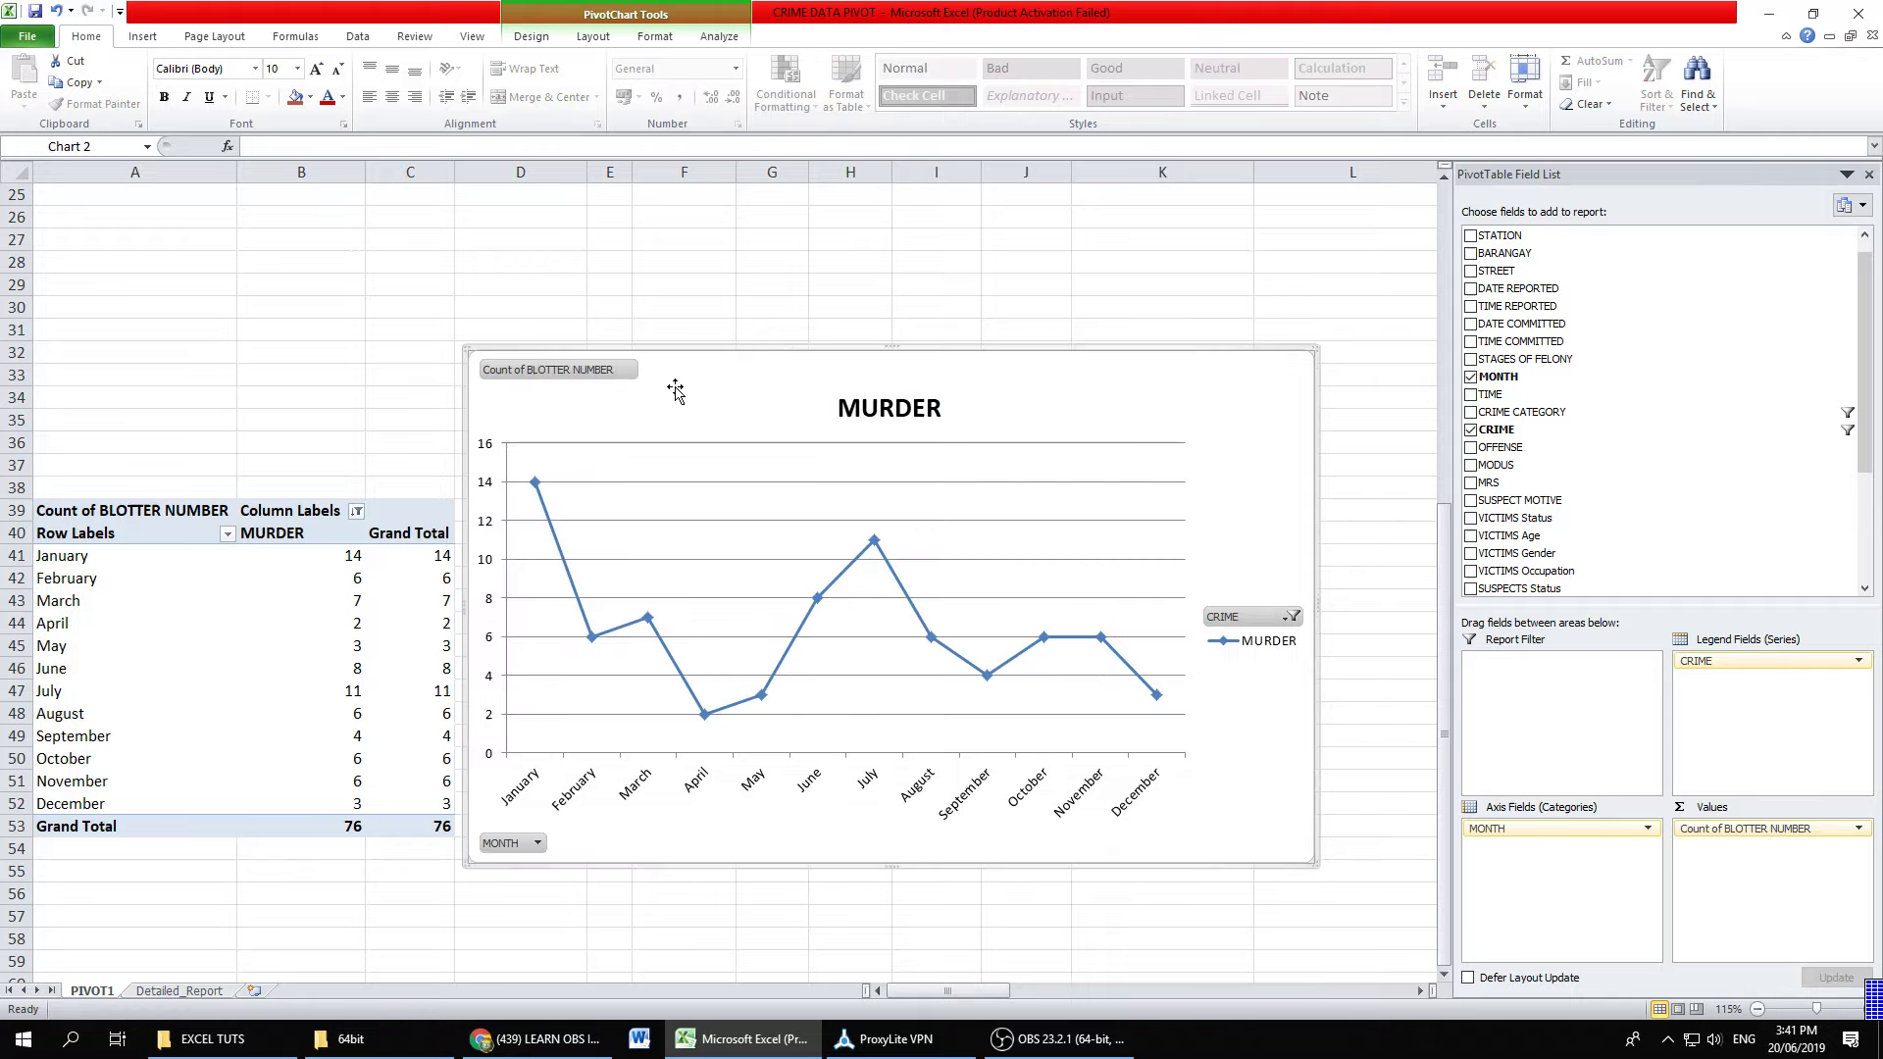
Step: Copy rows 39–53 holding the monthly MURDER pivot table
scroll(623, 381, up, 3)
ctrl+scroll(623, 381, down, 1)
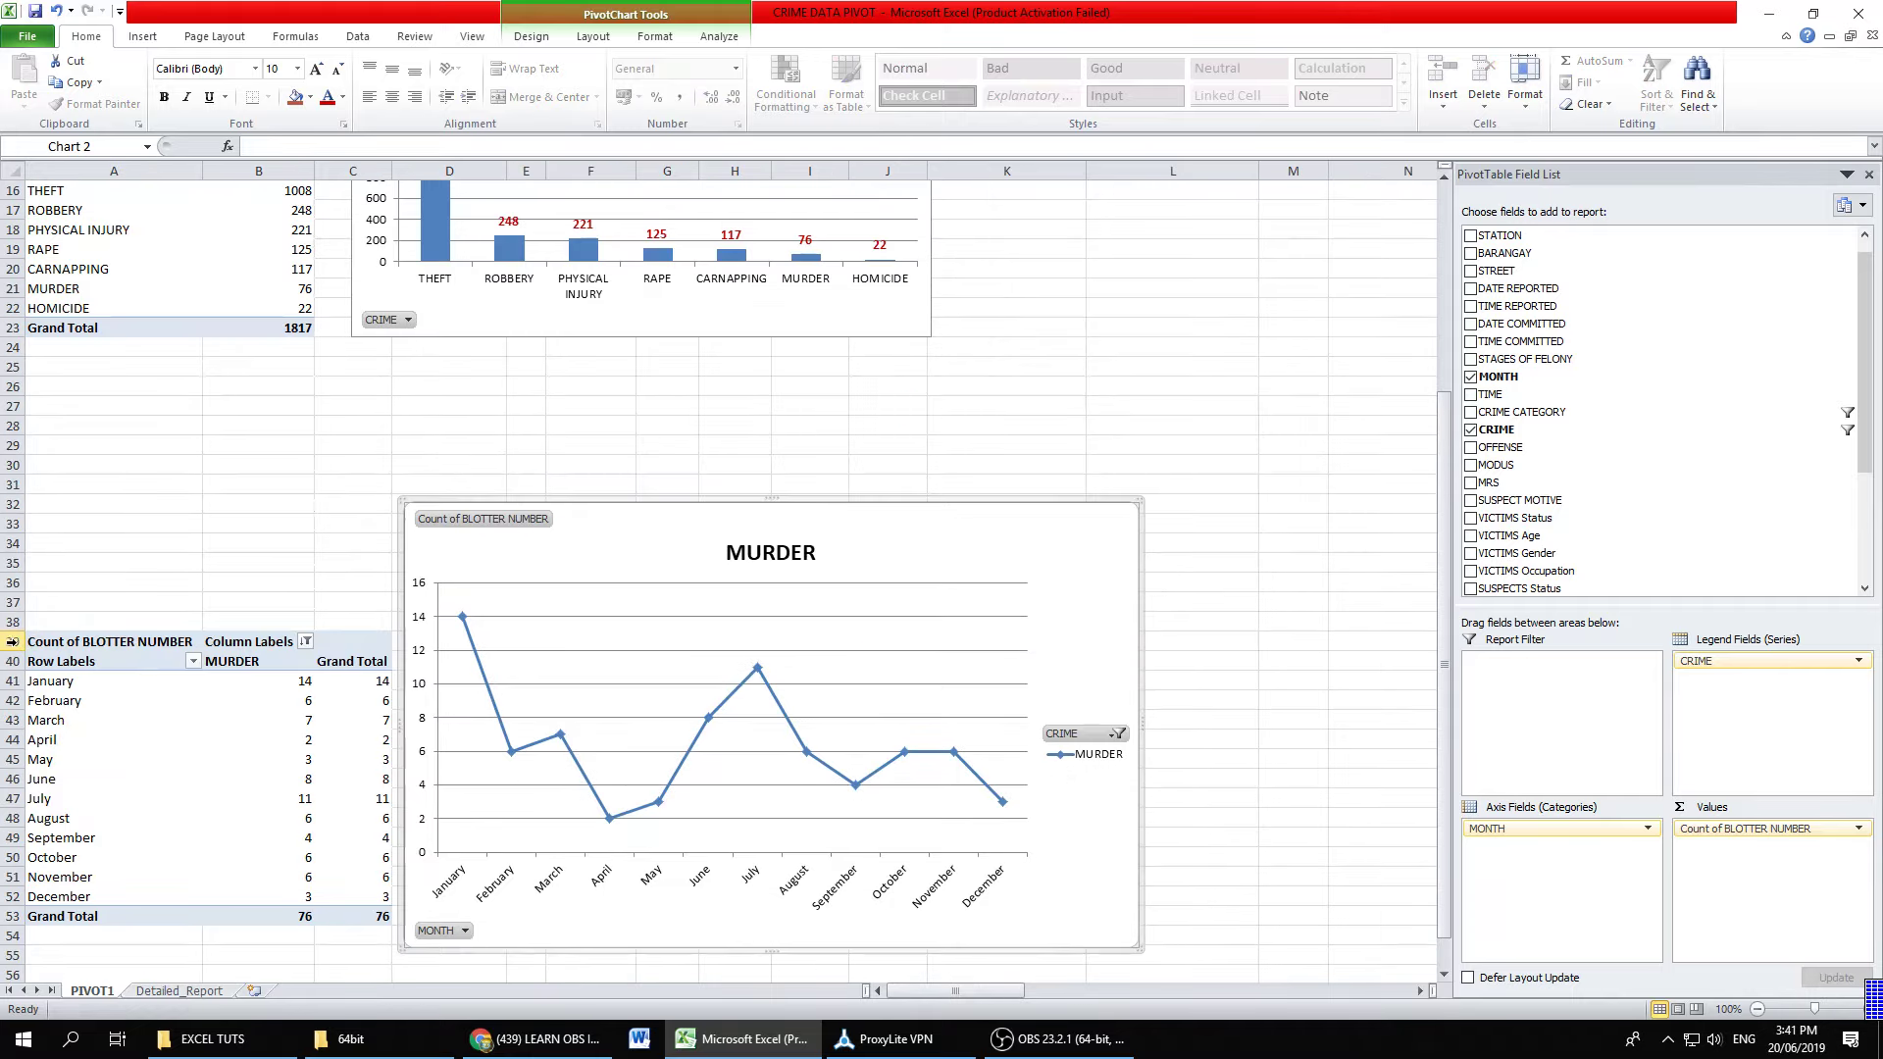
click(12, 642)
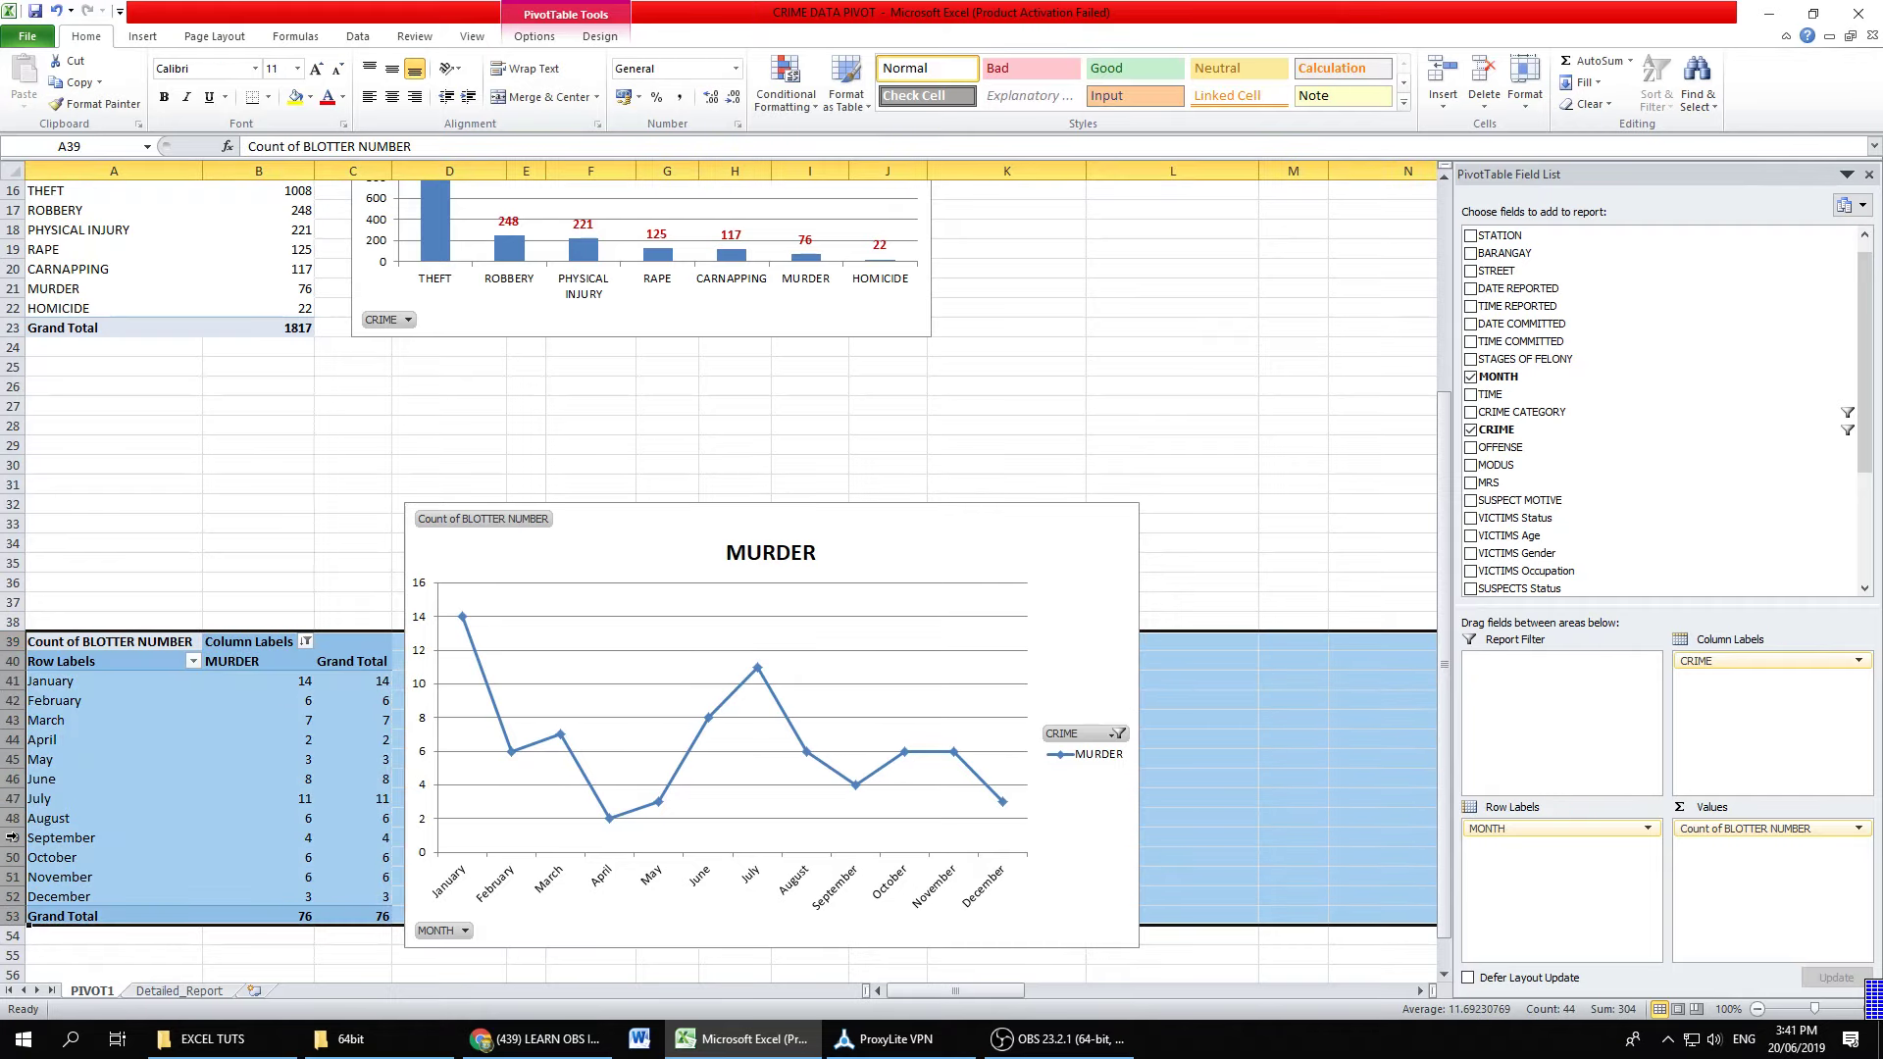
drag(11, 641, 12, 916)
right_click(8, 779)
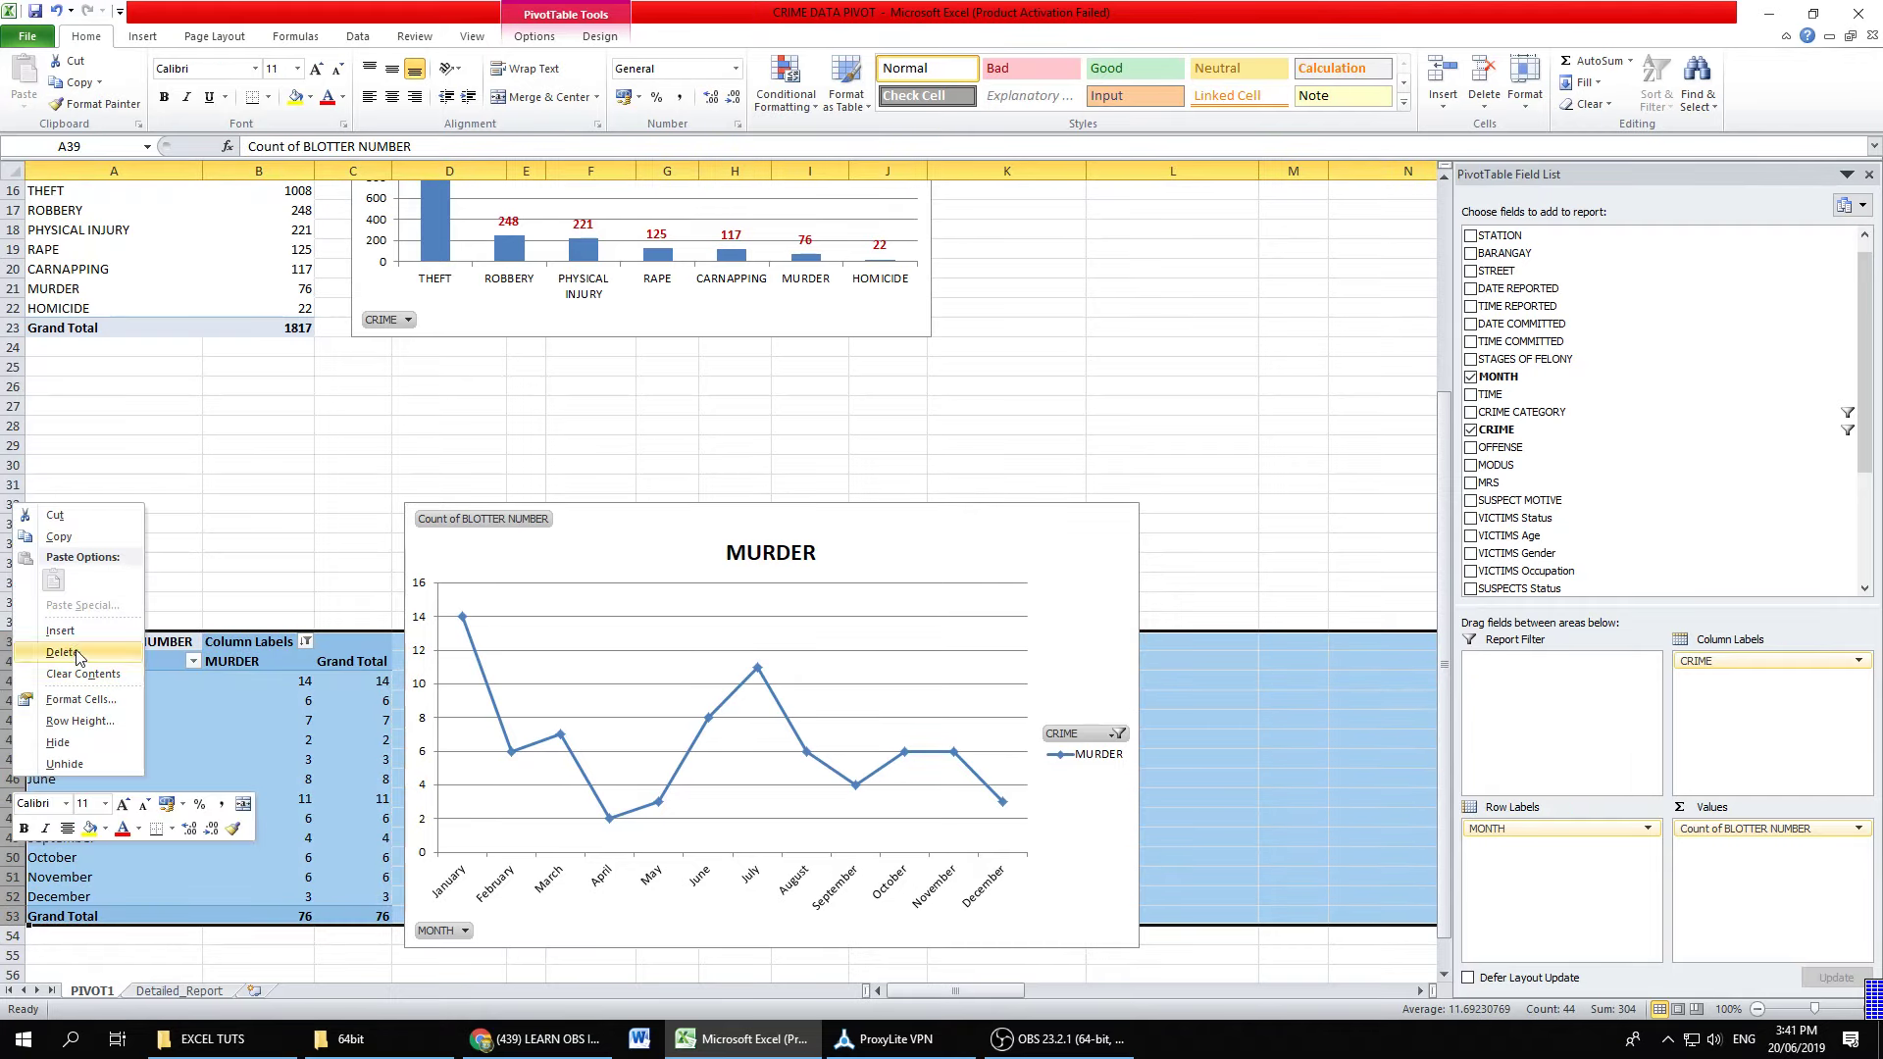
click(59, 536)
Step: Paste the copied pivot table starting at row 83
scroll(187, 598, down, 7)
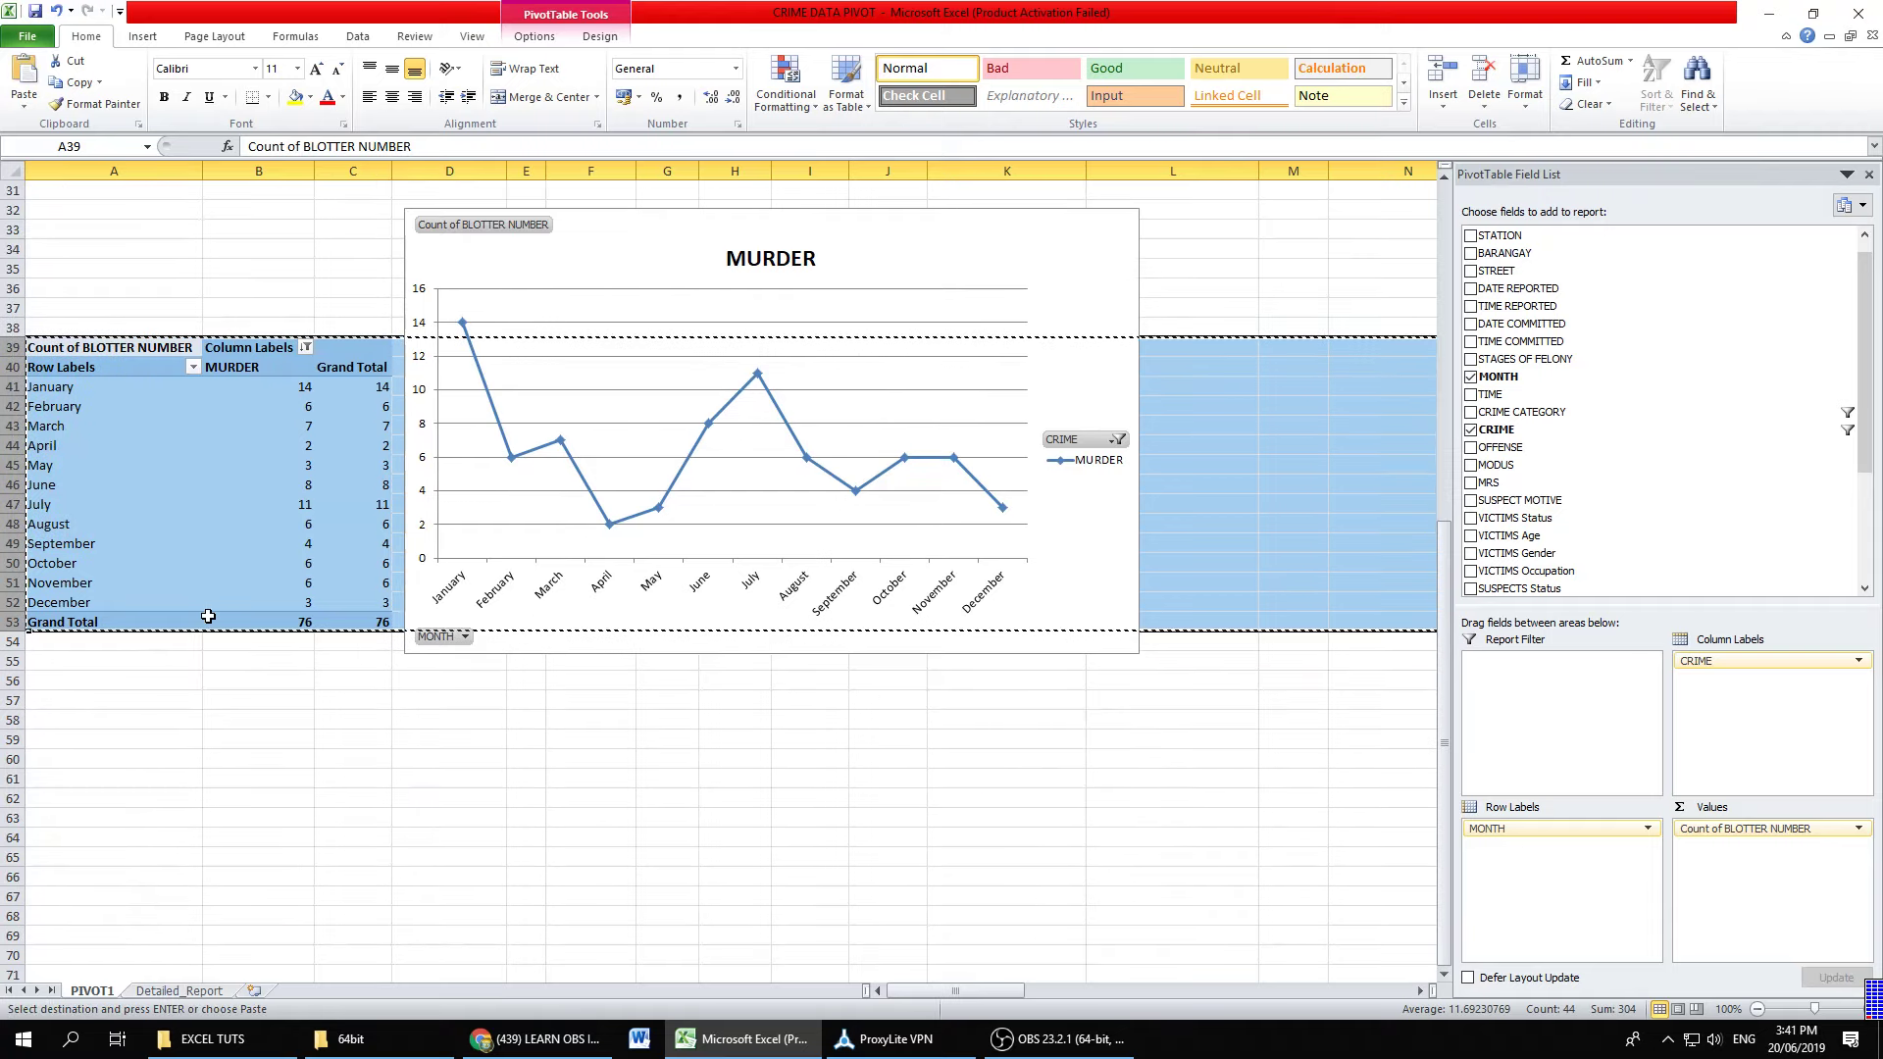
scroll(208, 616, down, 7)
scroll(108, 595, down, 1)
click(12, 622)
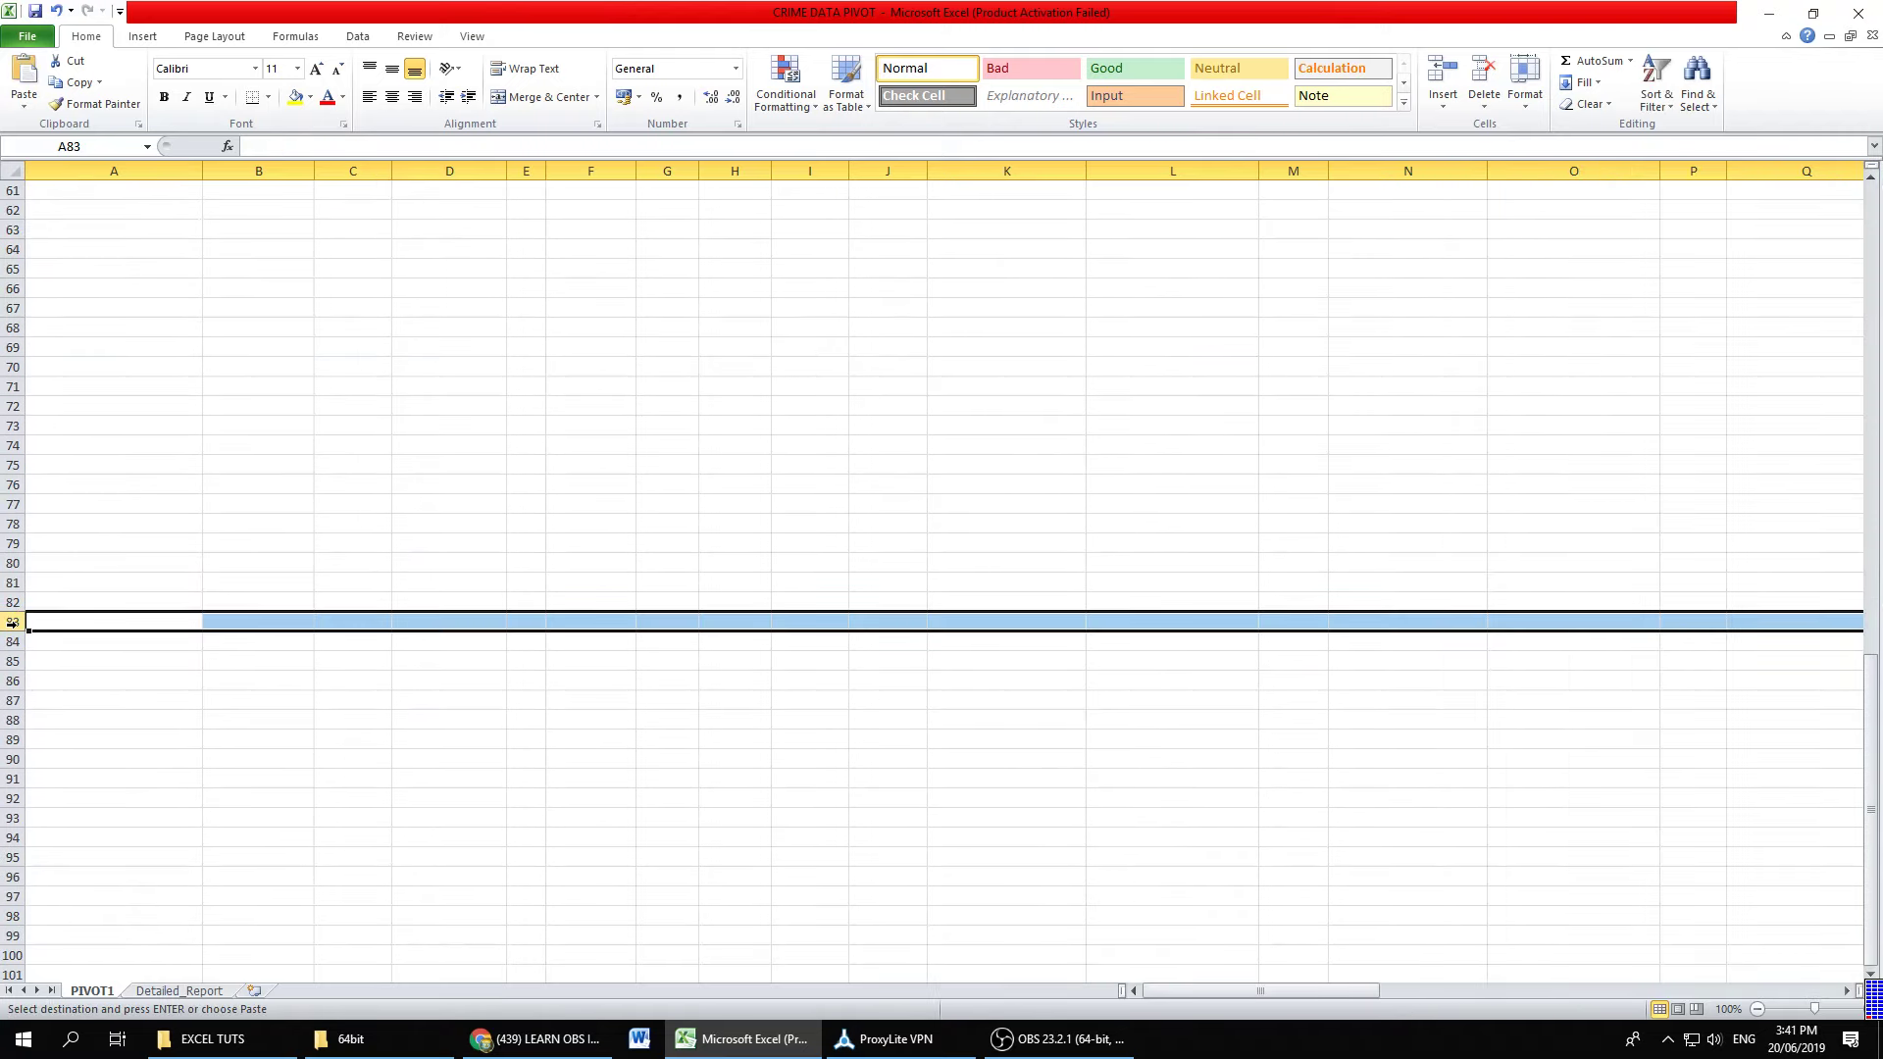
key(ctrl+v)
click(114, 700)
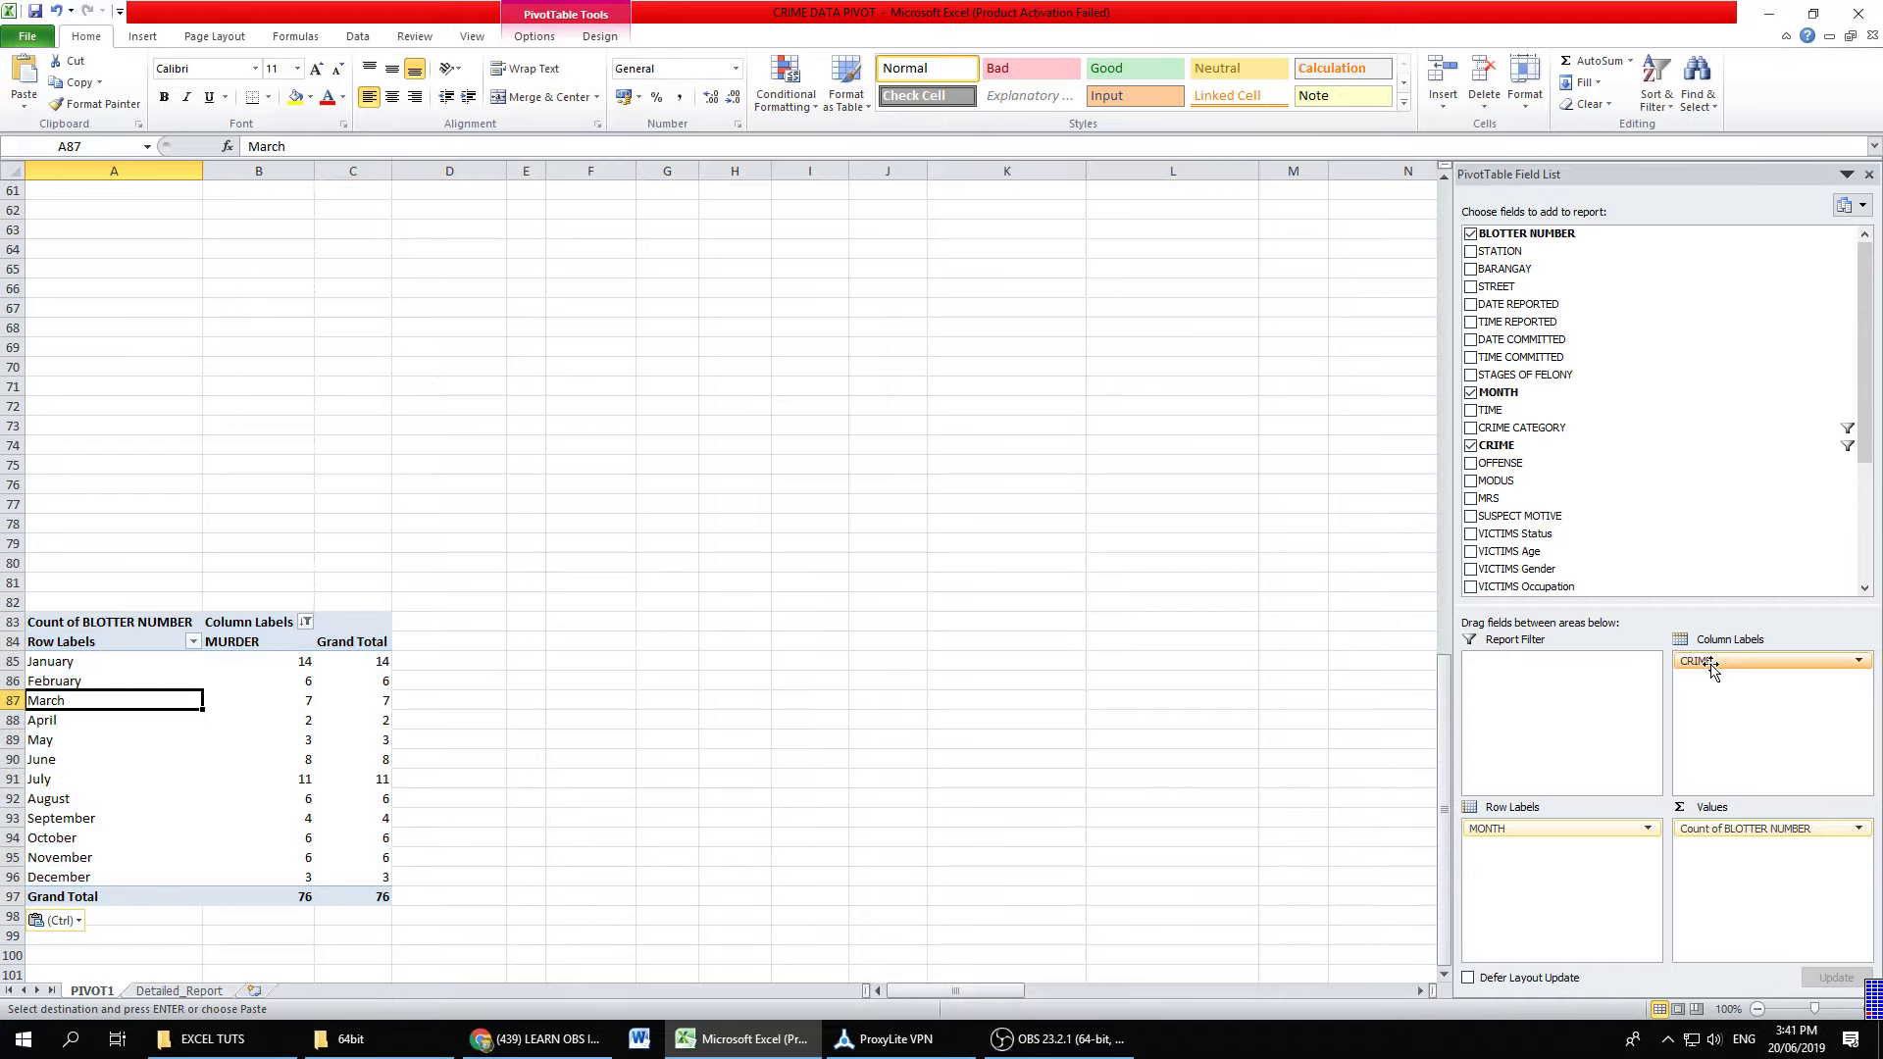
Step: Remove CRIME and MONTH from the copied pivot, leaving only the total count
drag(1745, 660, 1681, 559)
drag(1582, 828, 1628, 549)
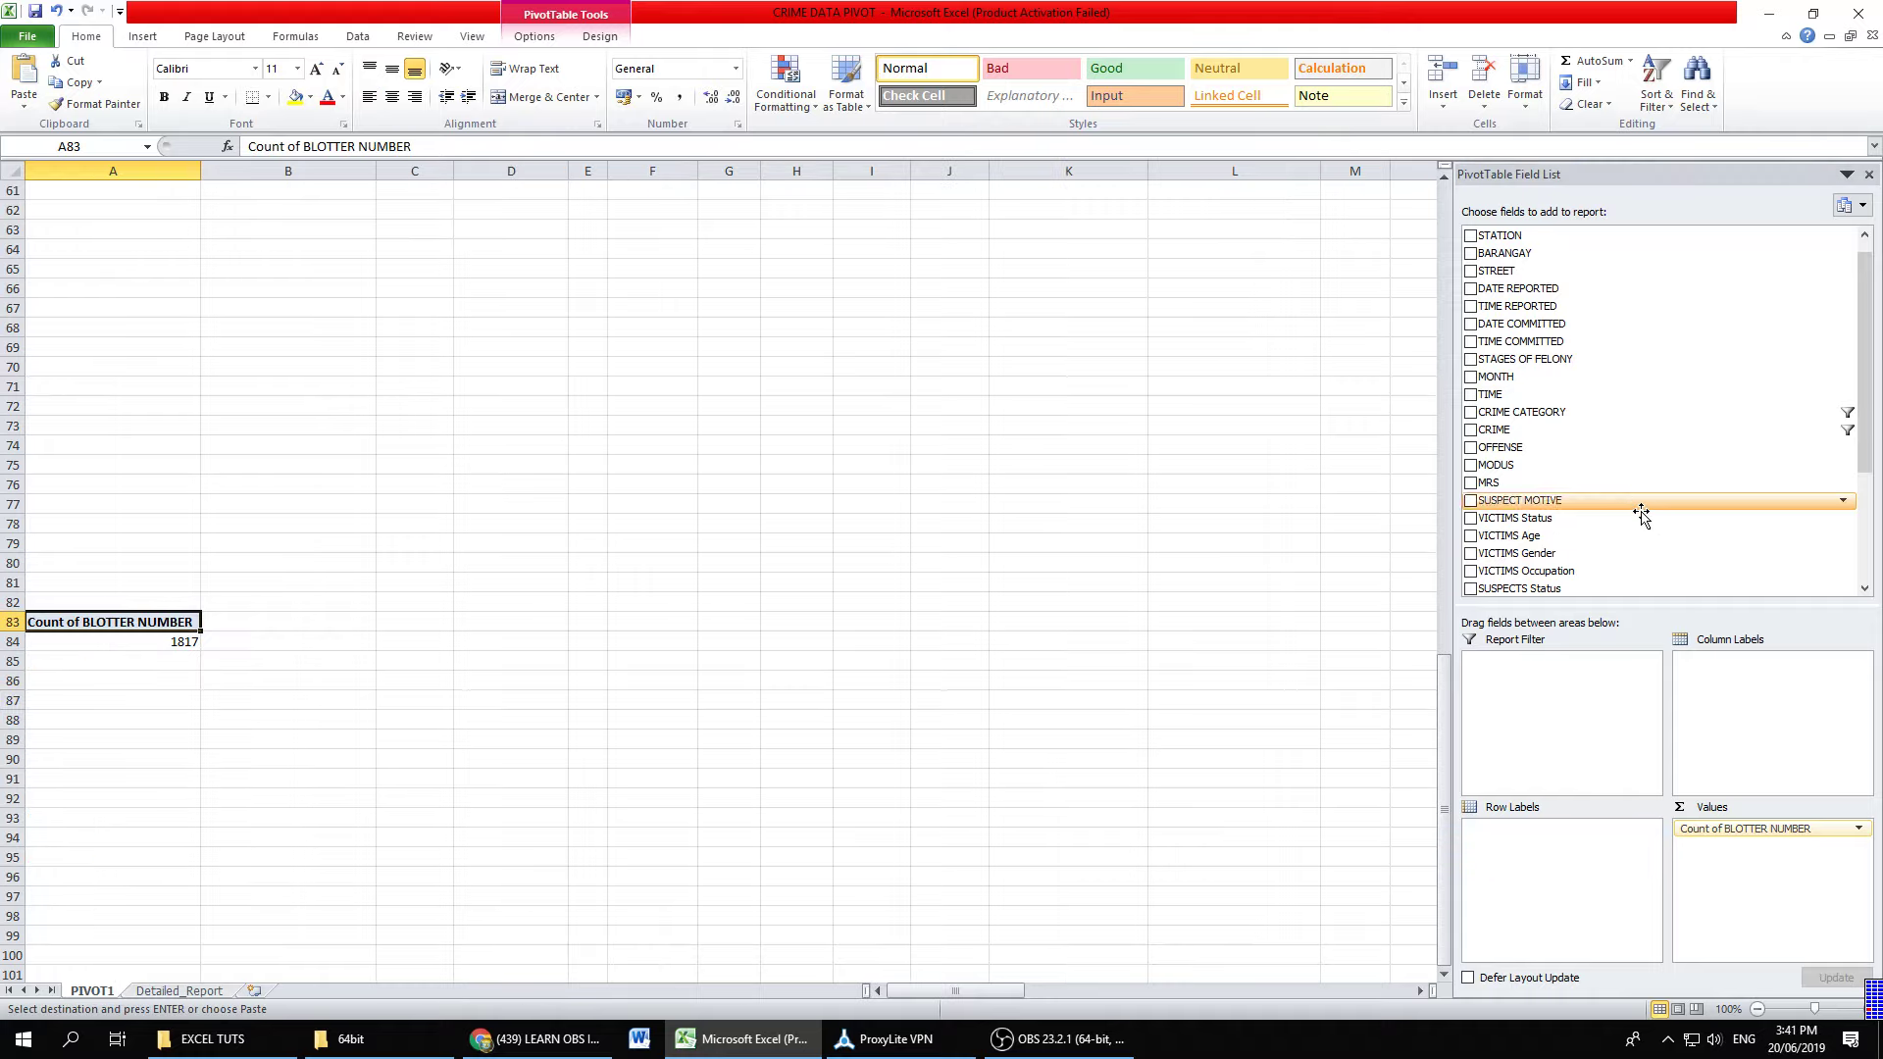
click(104, 642)
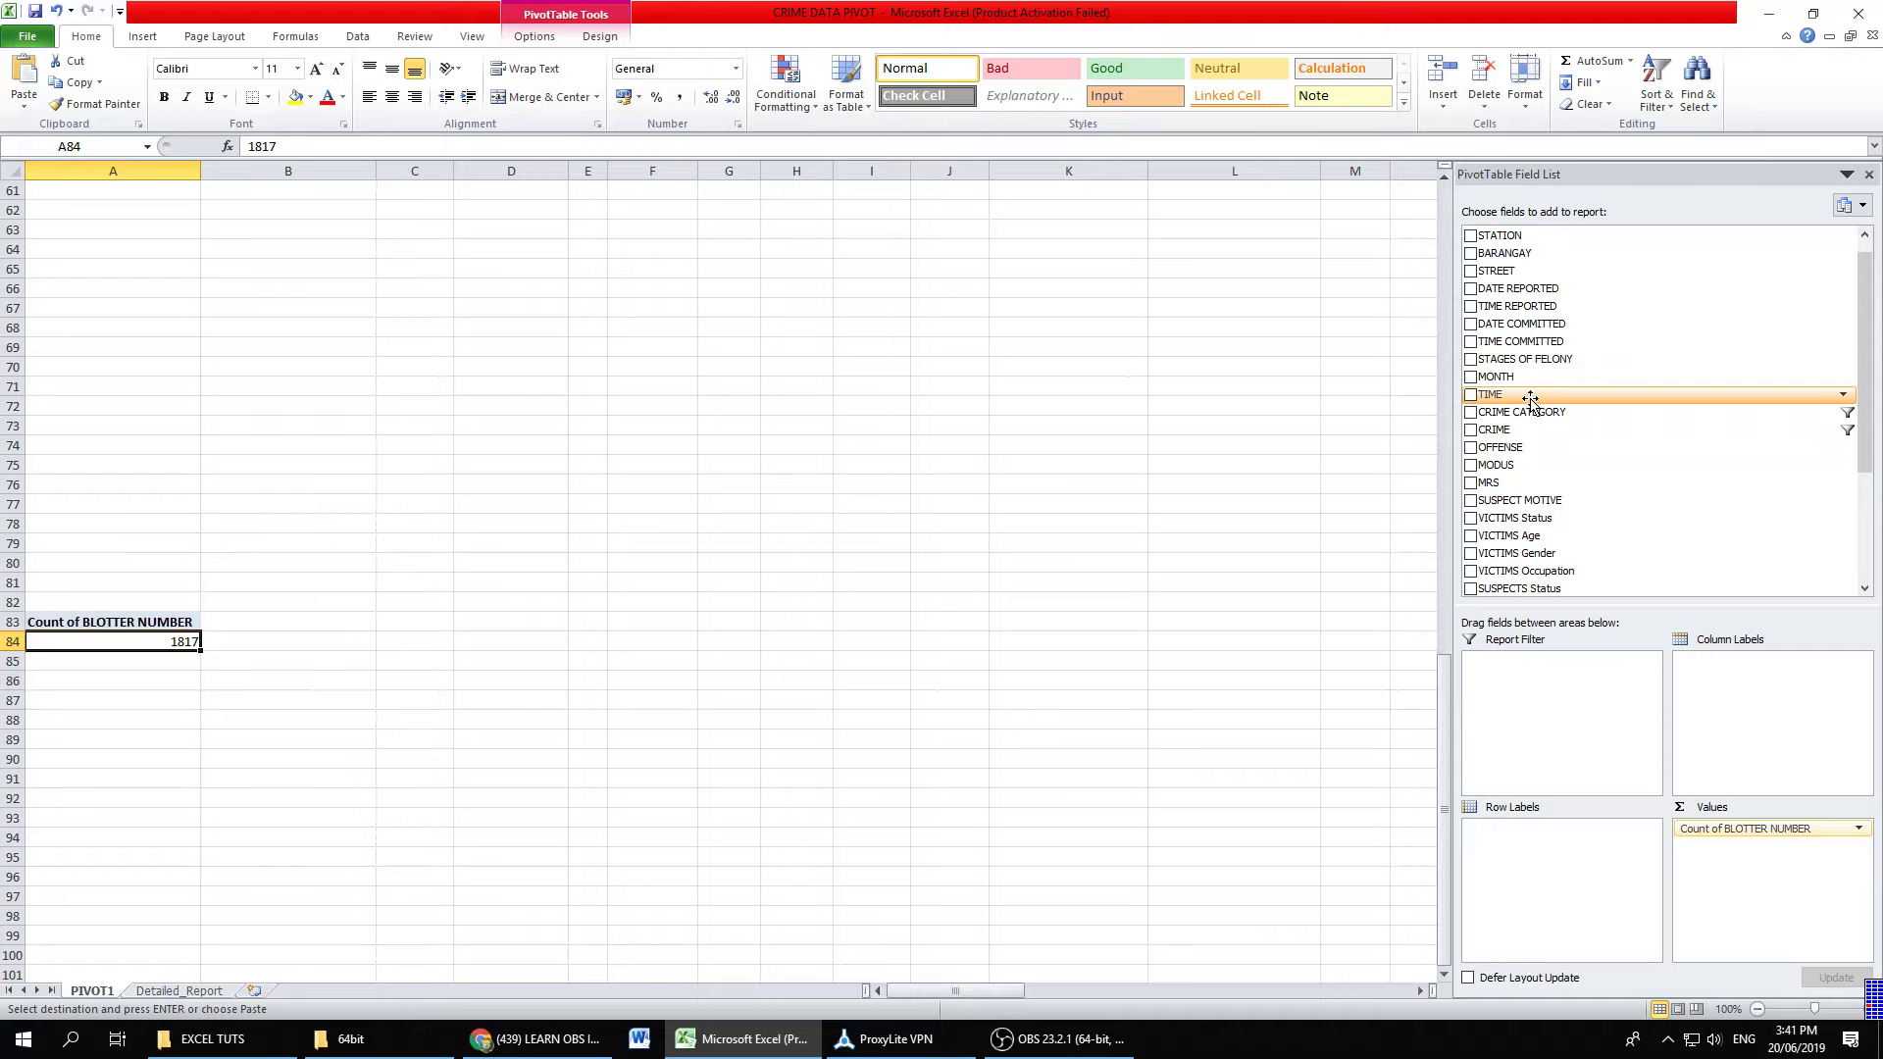
Step: List all seven crime types as rows (total 1817), then remove CRIME from Row Labels
drag(1497, 429, 1537, 868)
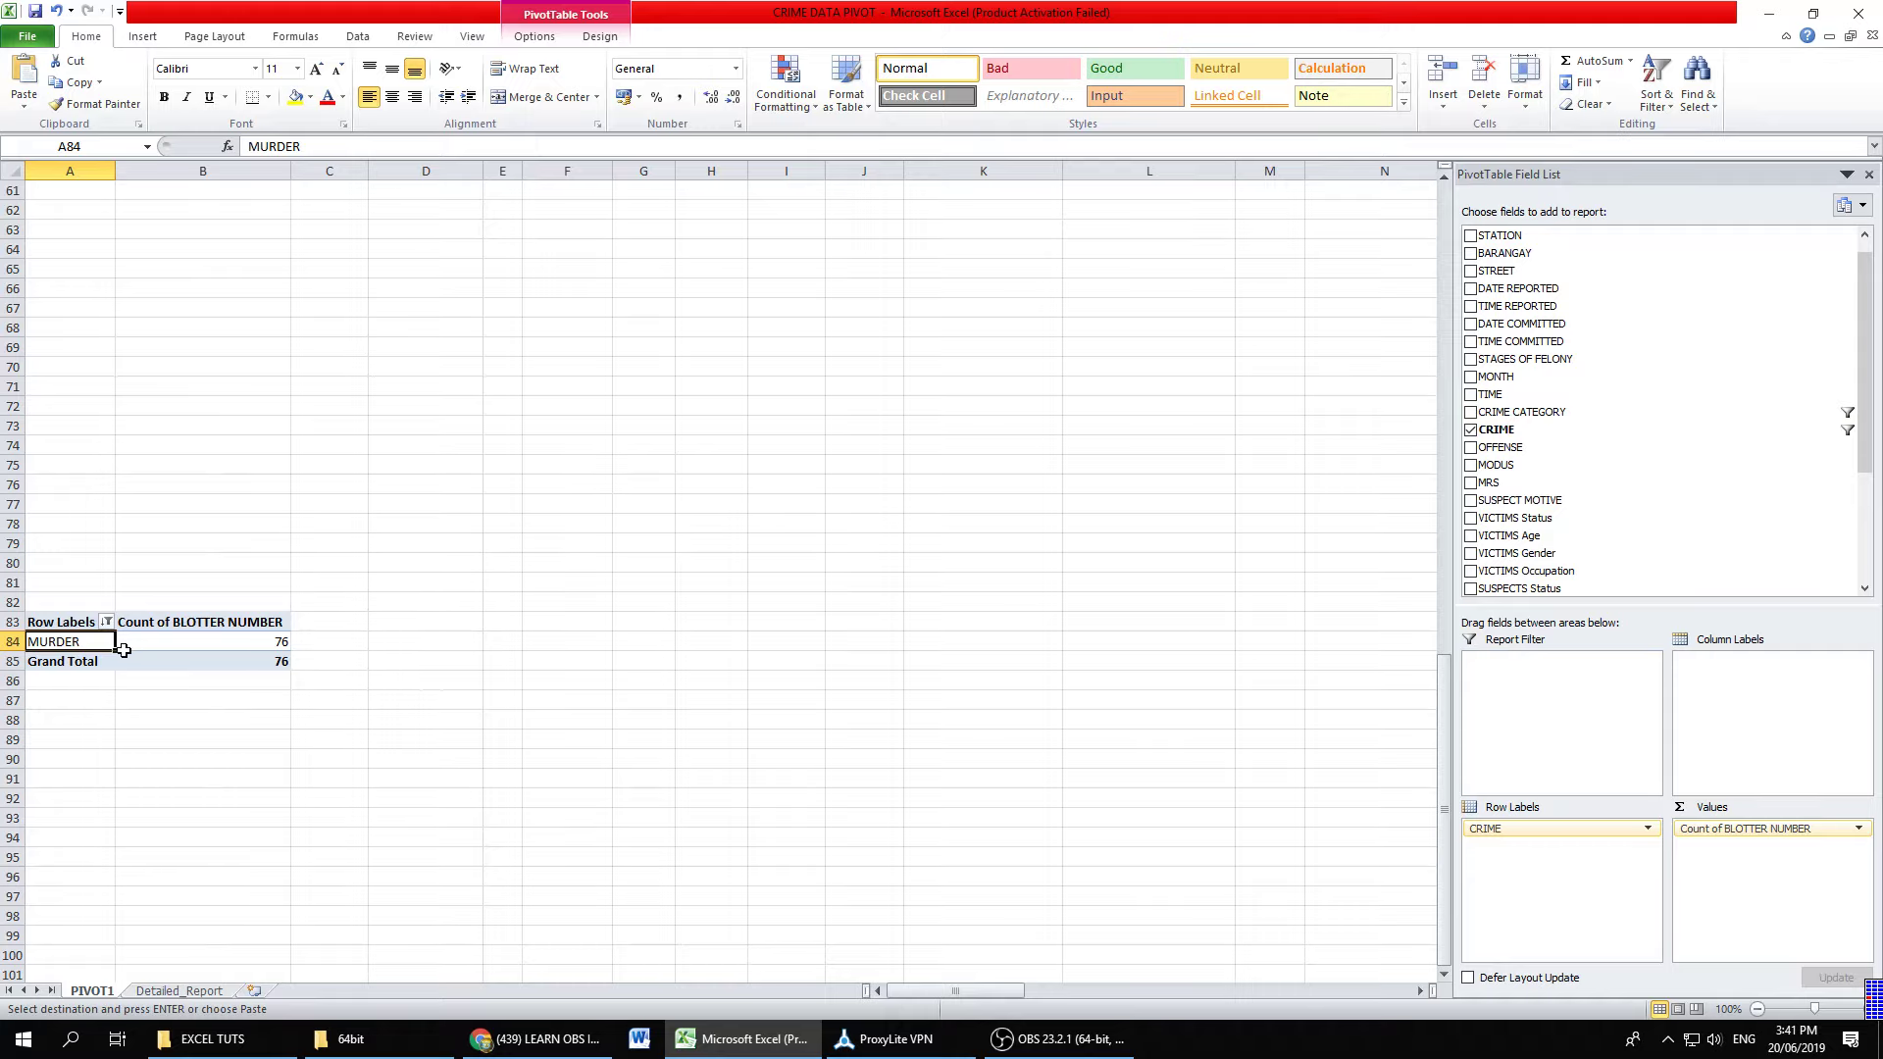
click(107, 622)
click(61, 803)
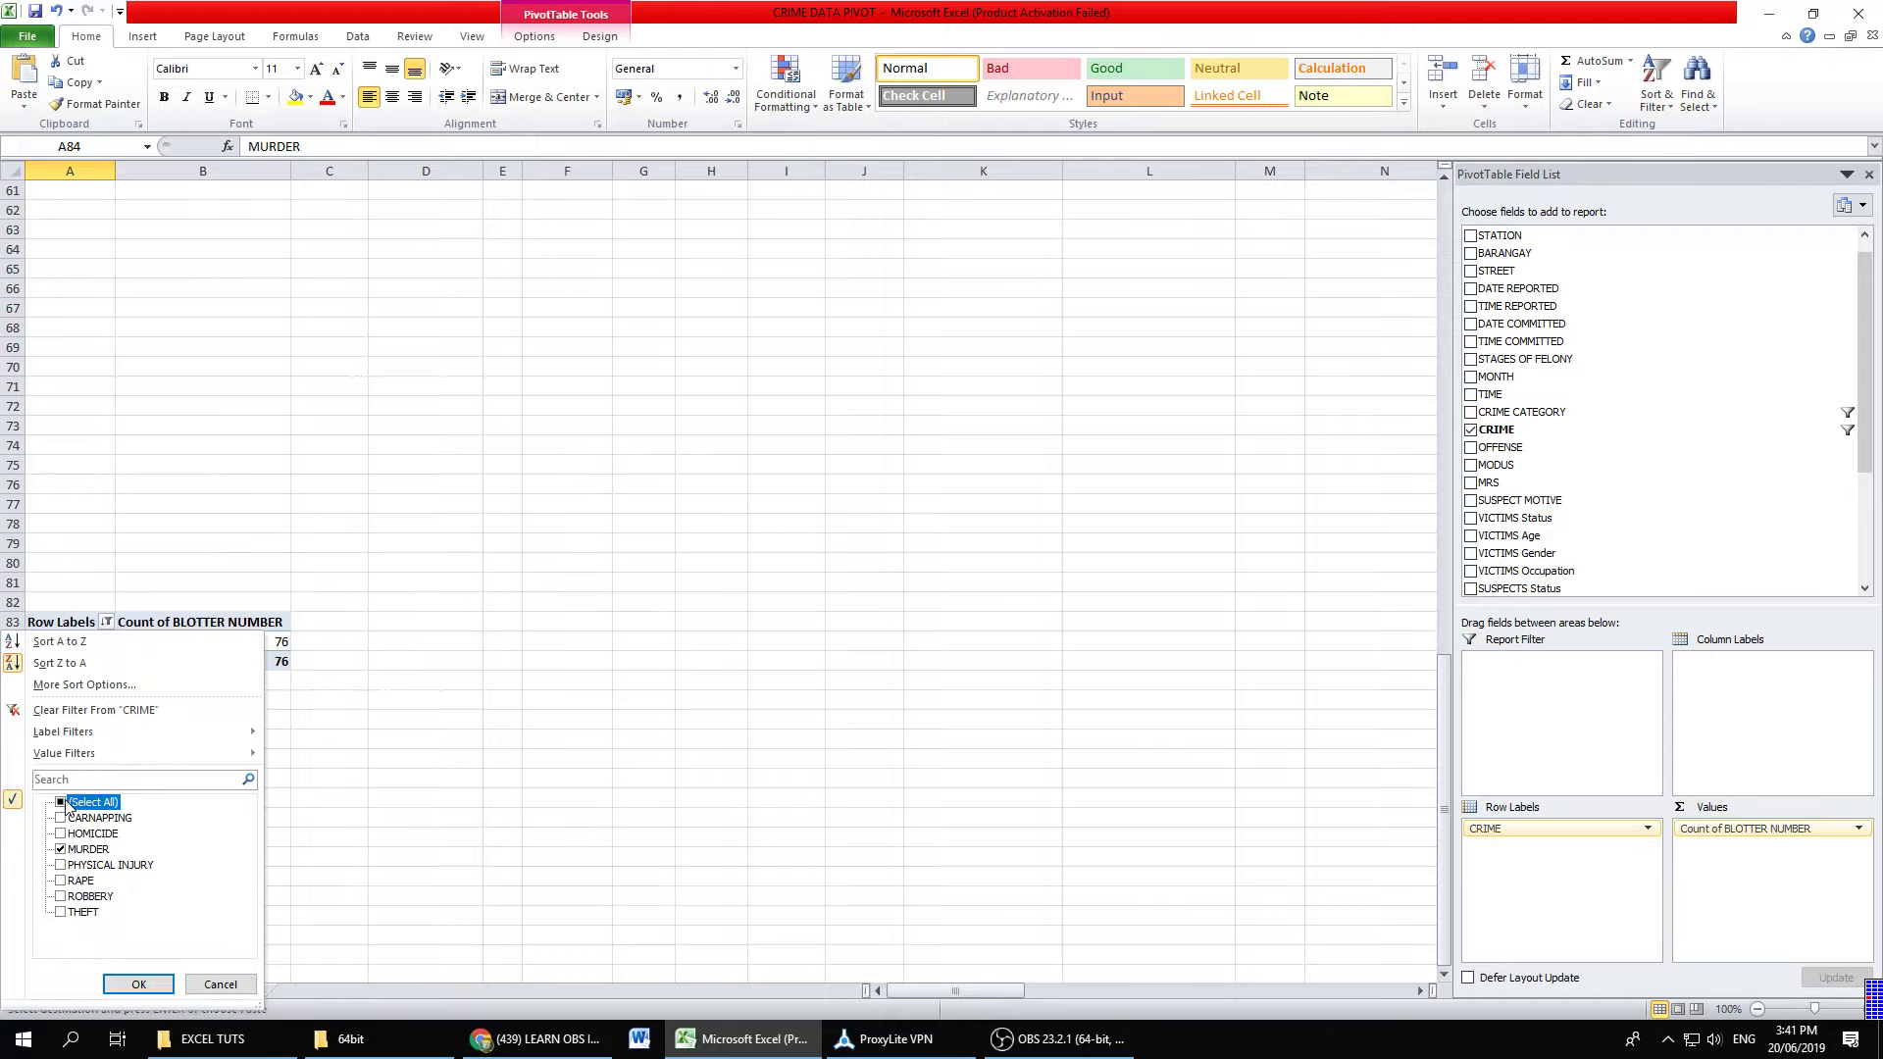
click(139, 983)
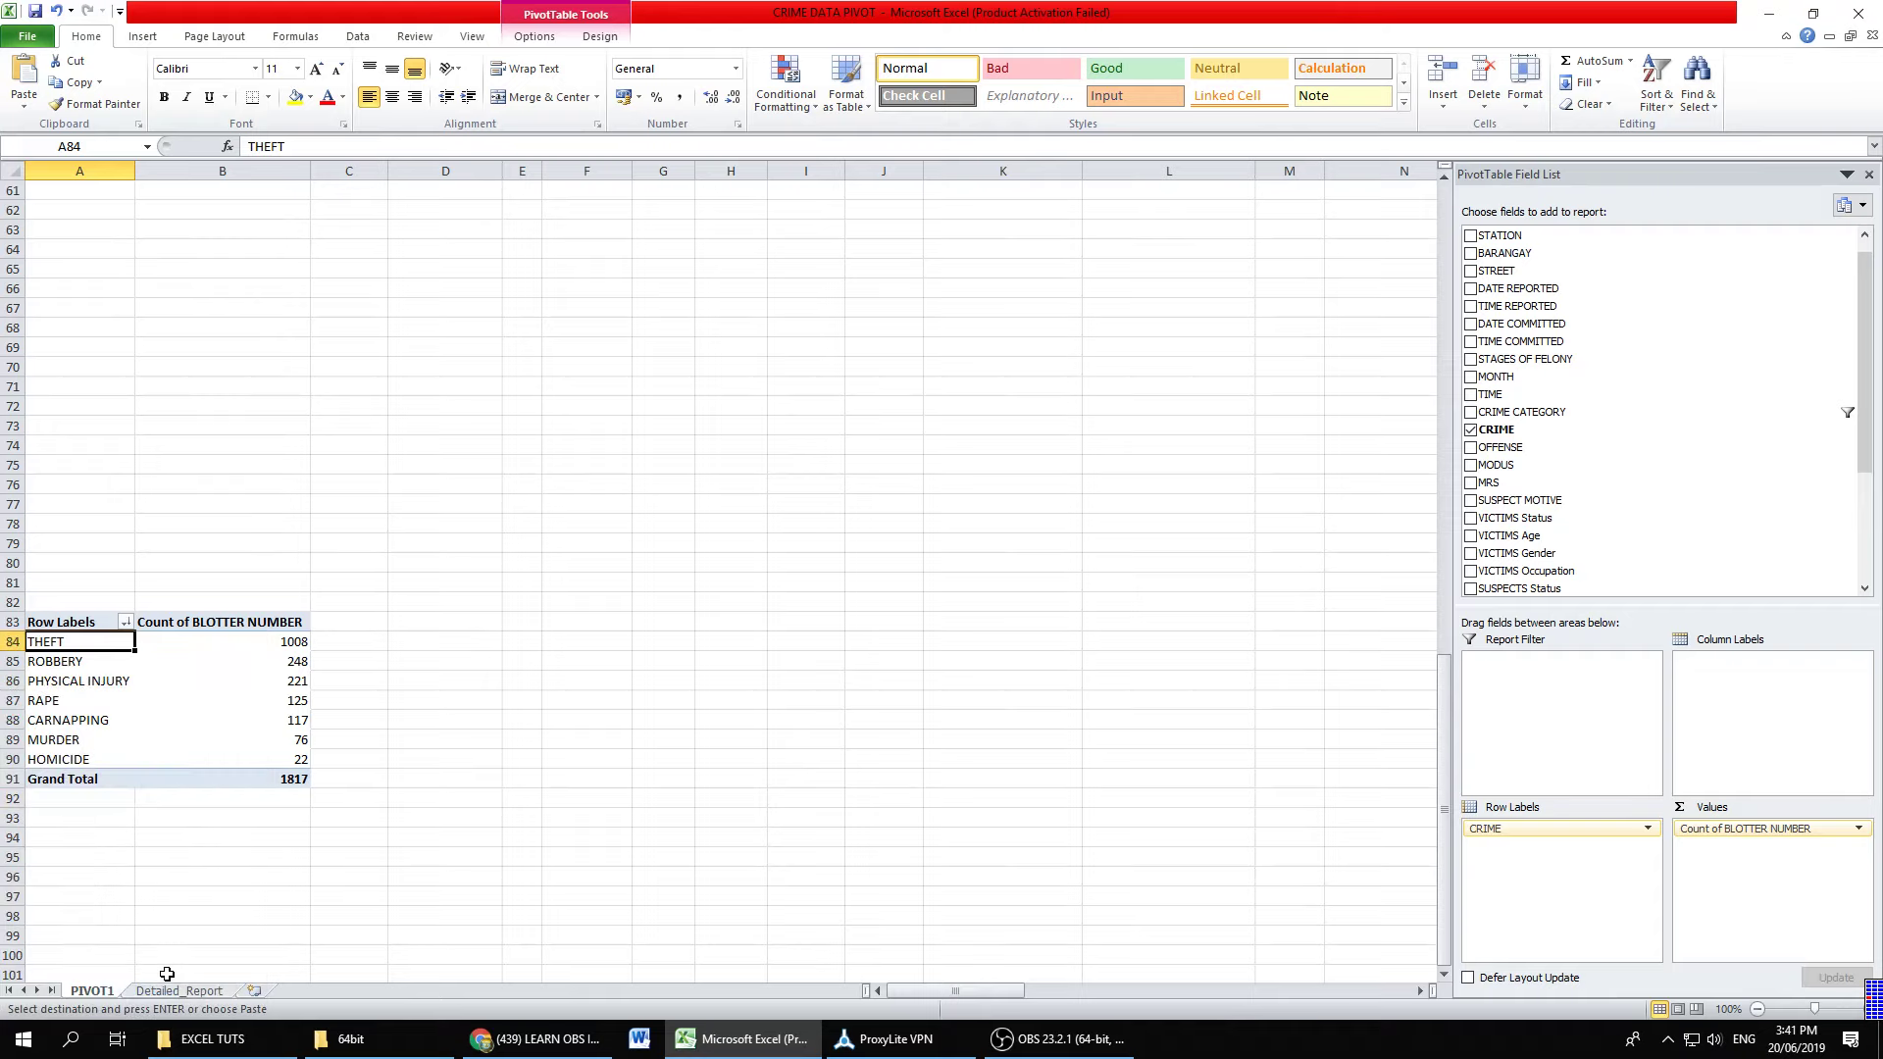
click(83, 686)
click(168, 680)
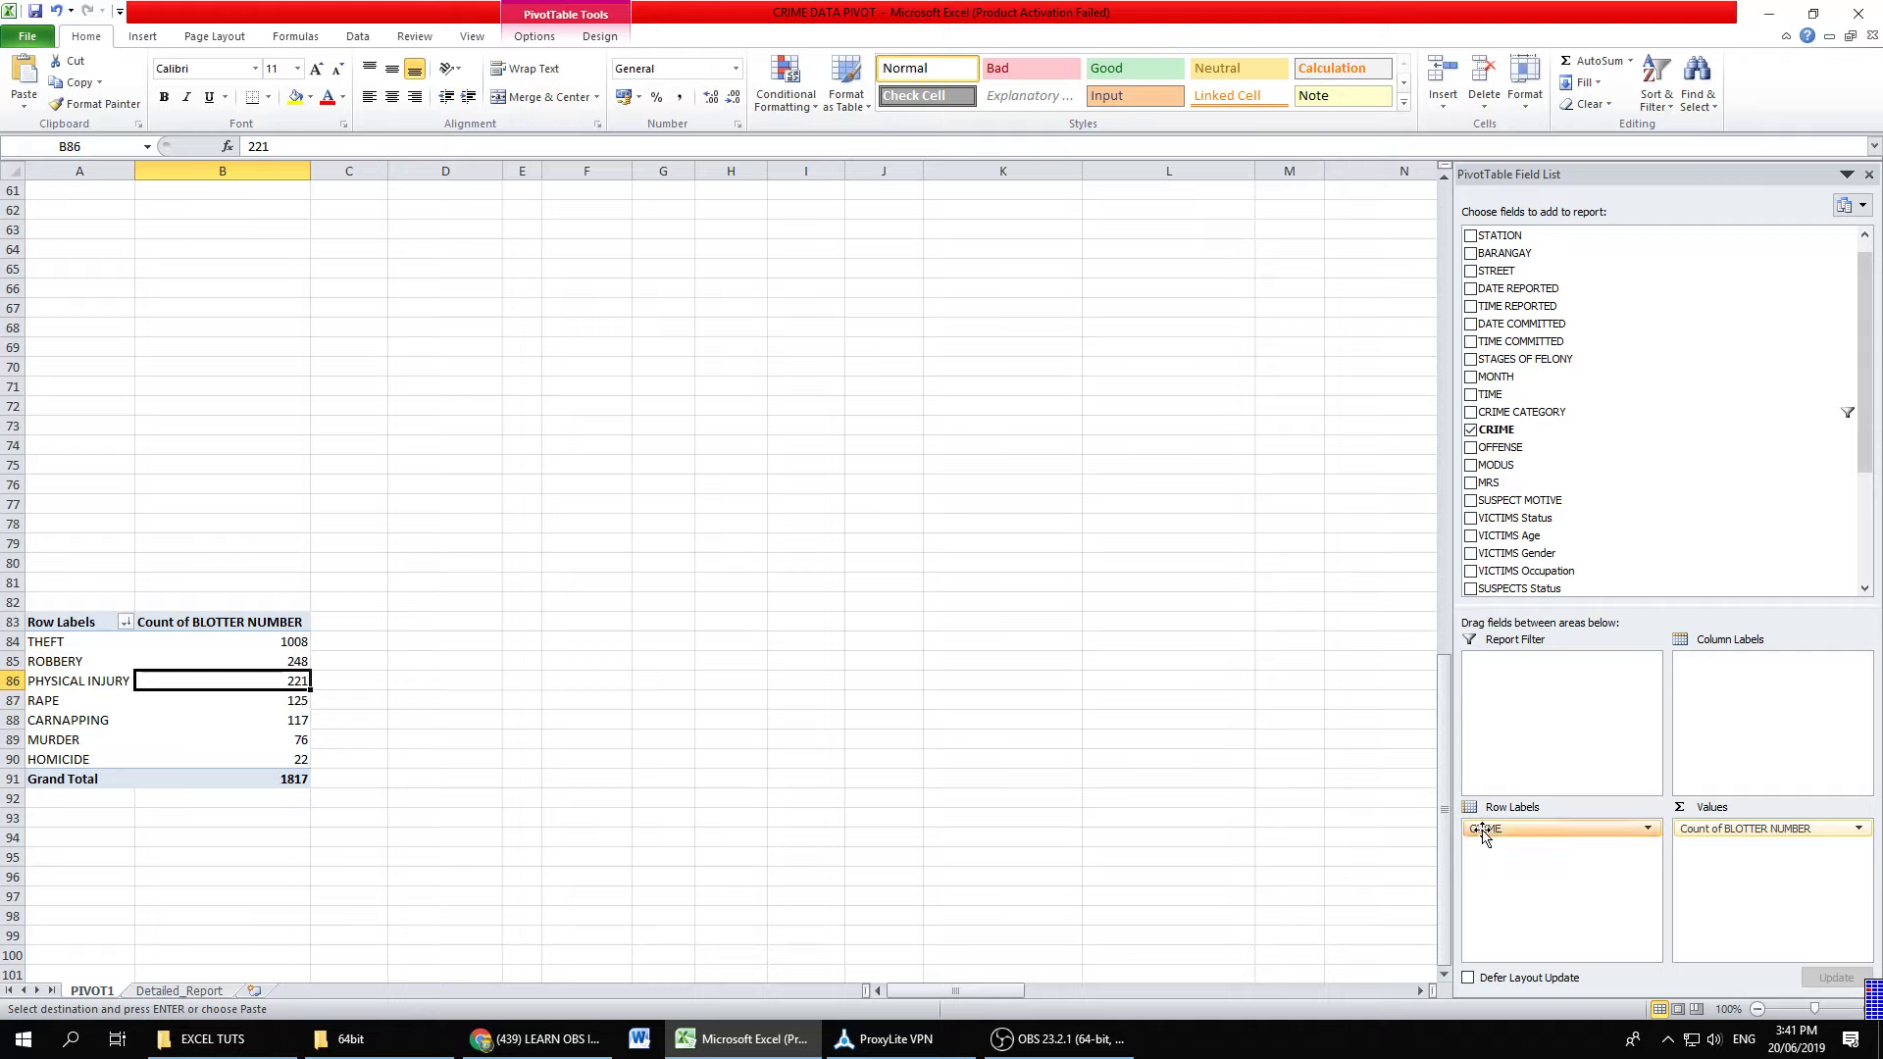
drag(1483, 832, 1520, 520)
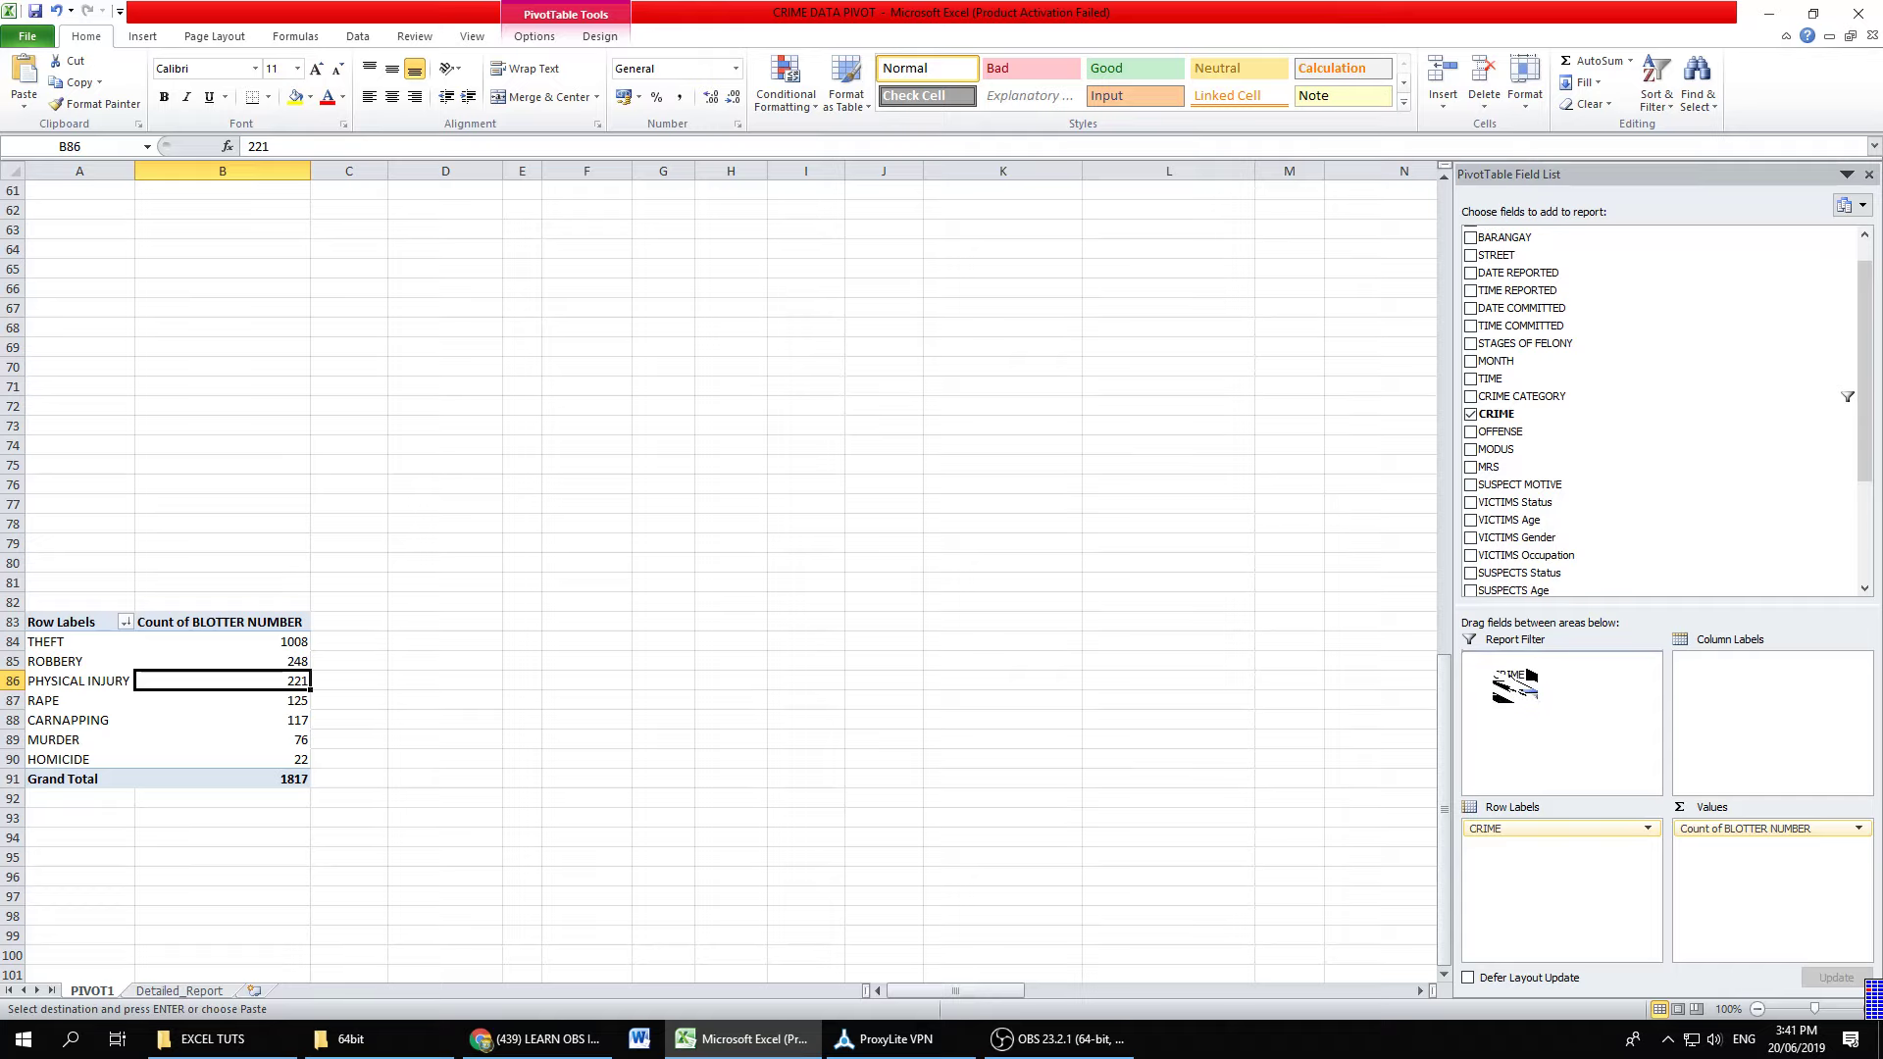
drag(1535, 530, 1510, 546)
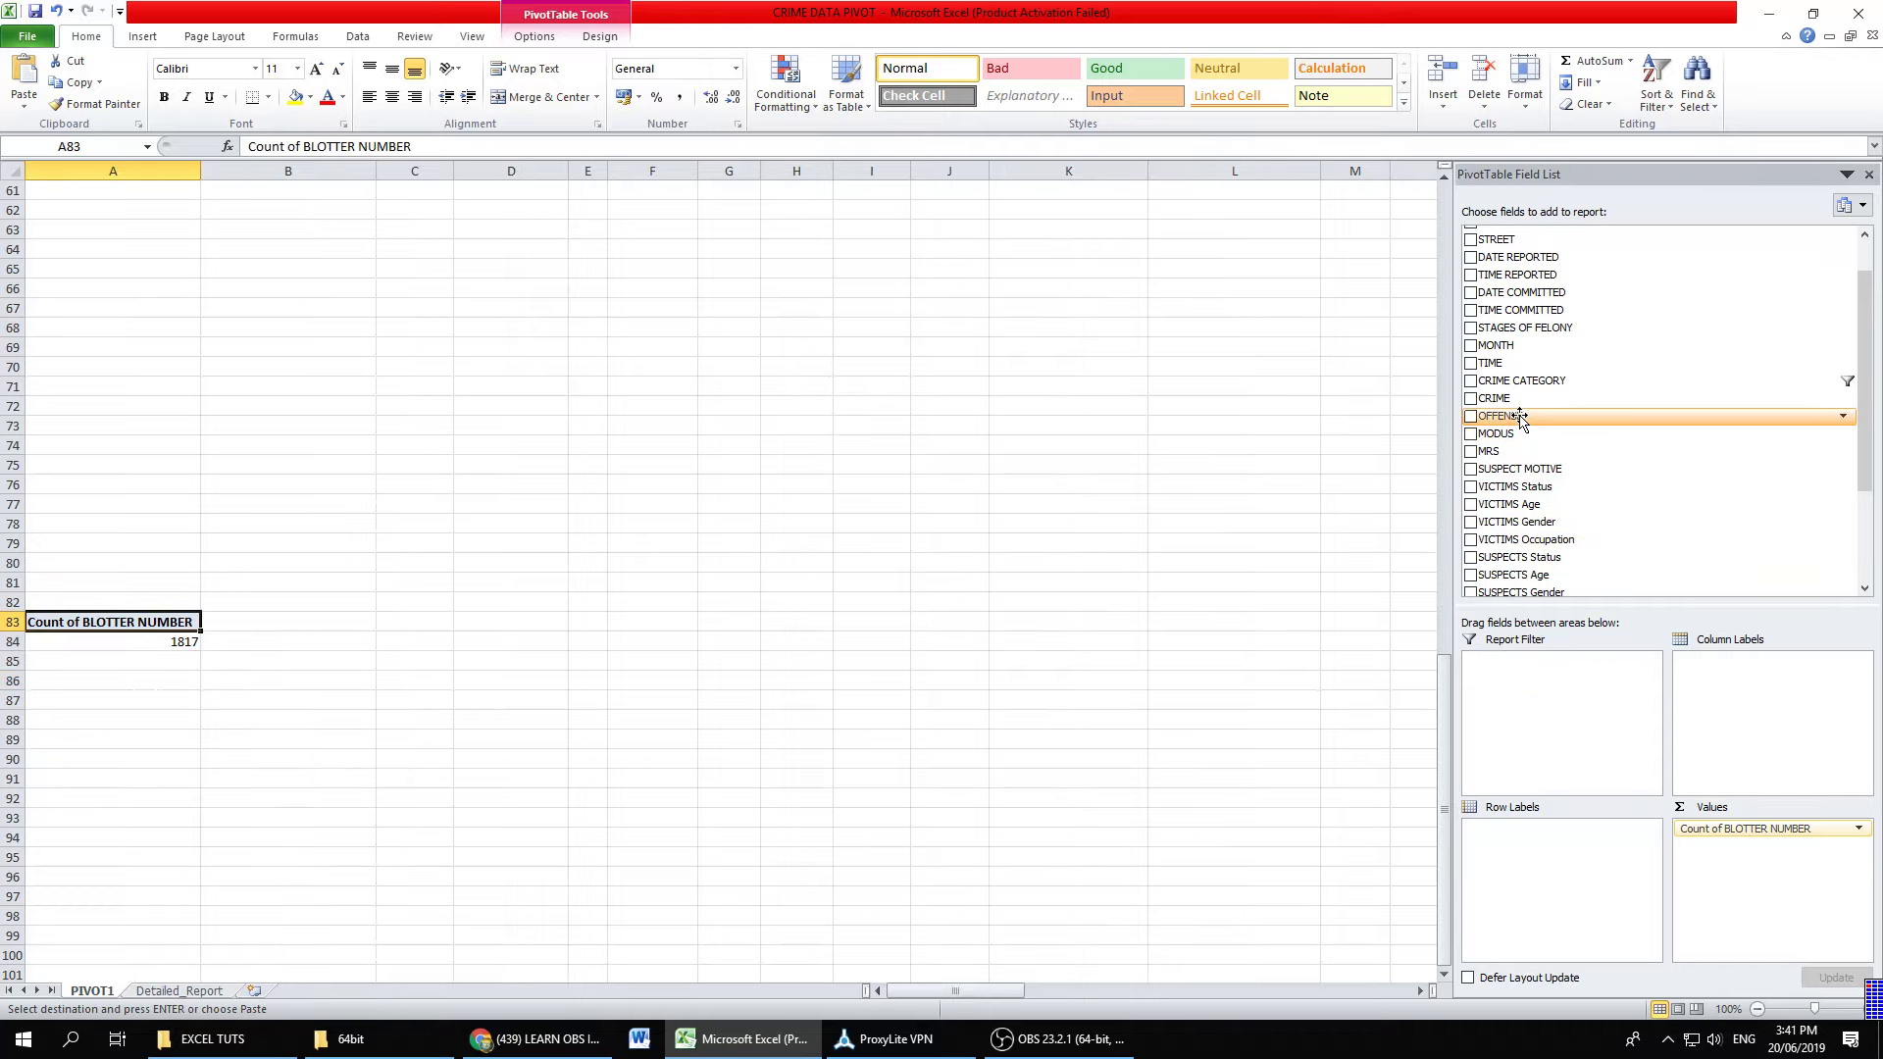
Step: Put TIME in Row Labels and CRIME in Report Filter, then select A84:B107
drag(1520, 381, 1534, 886)
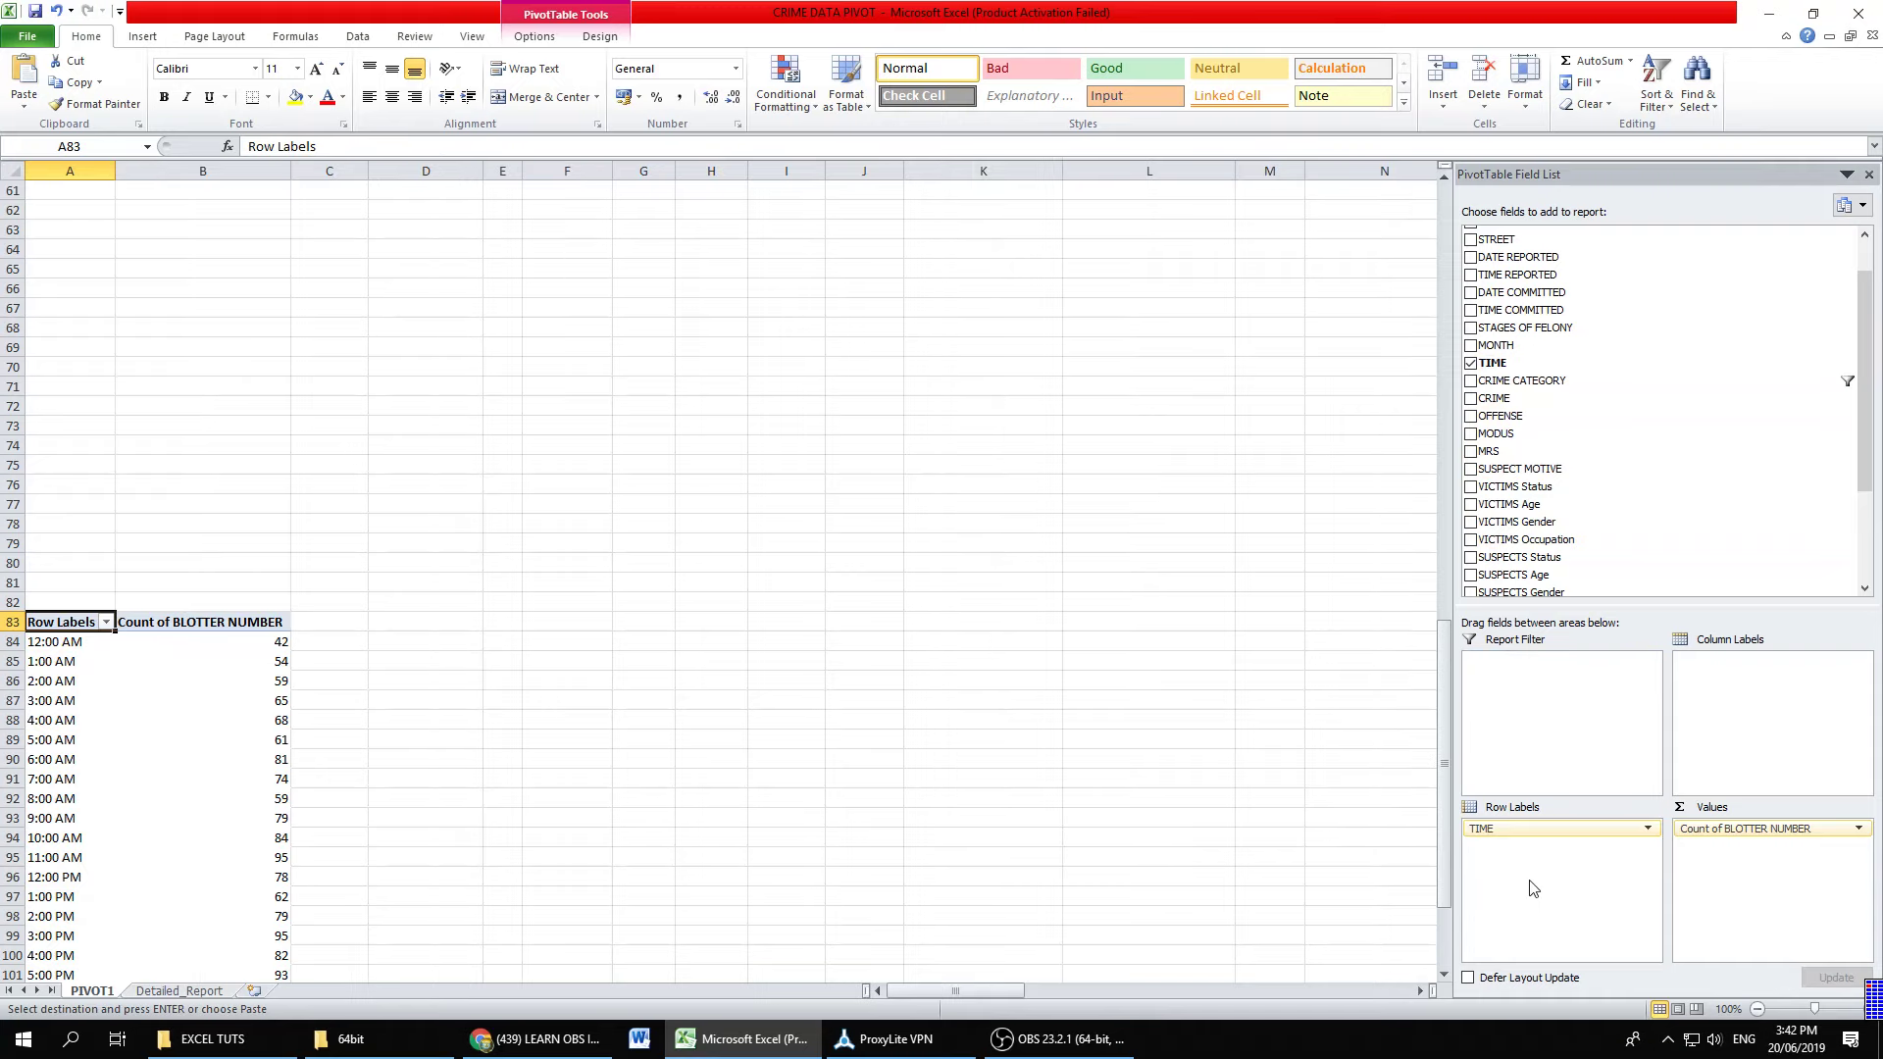
click(451, 783)
scroll(259, 738, down, 3)
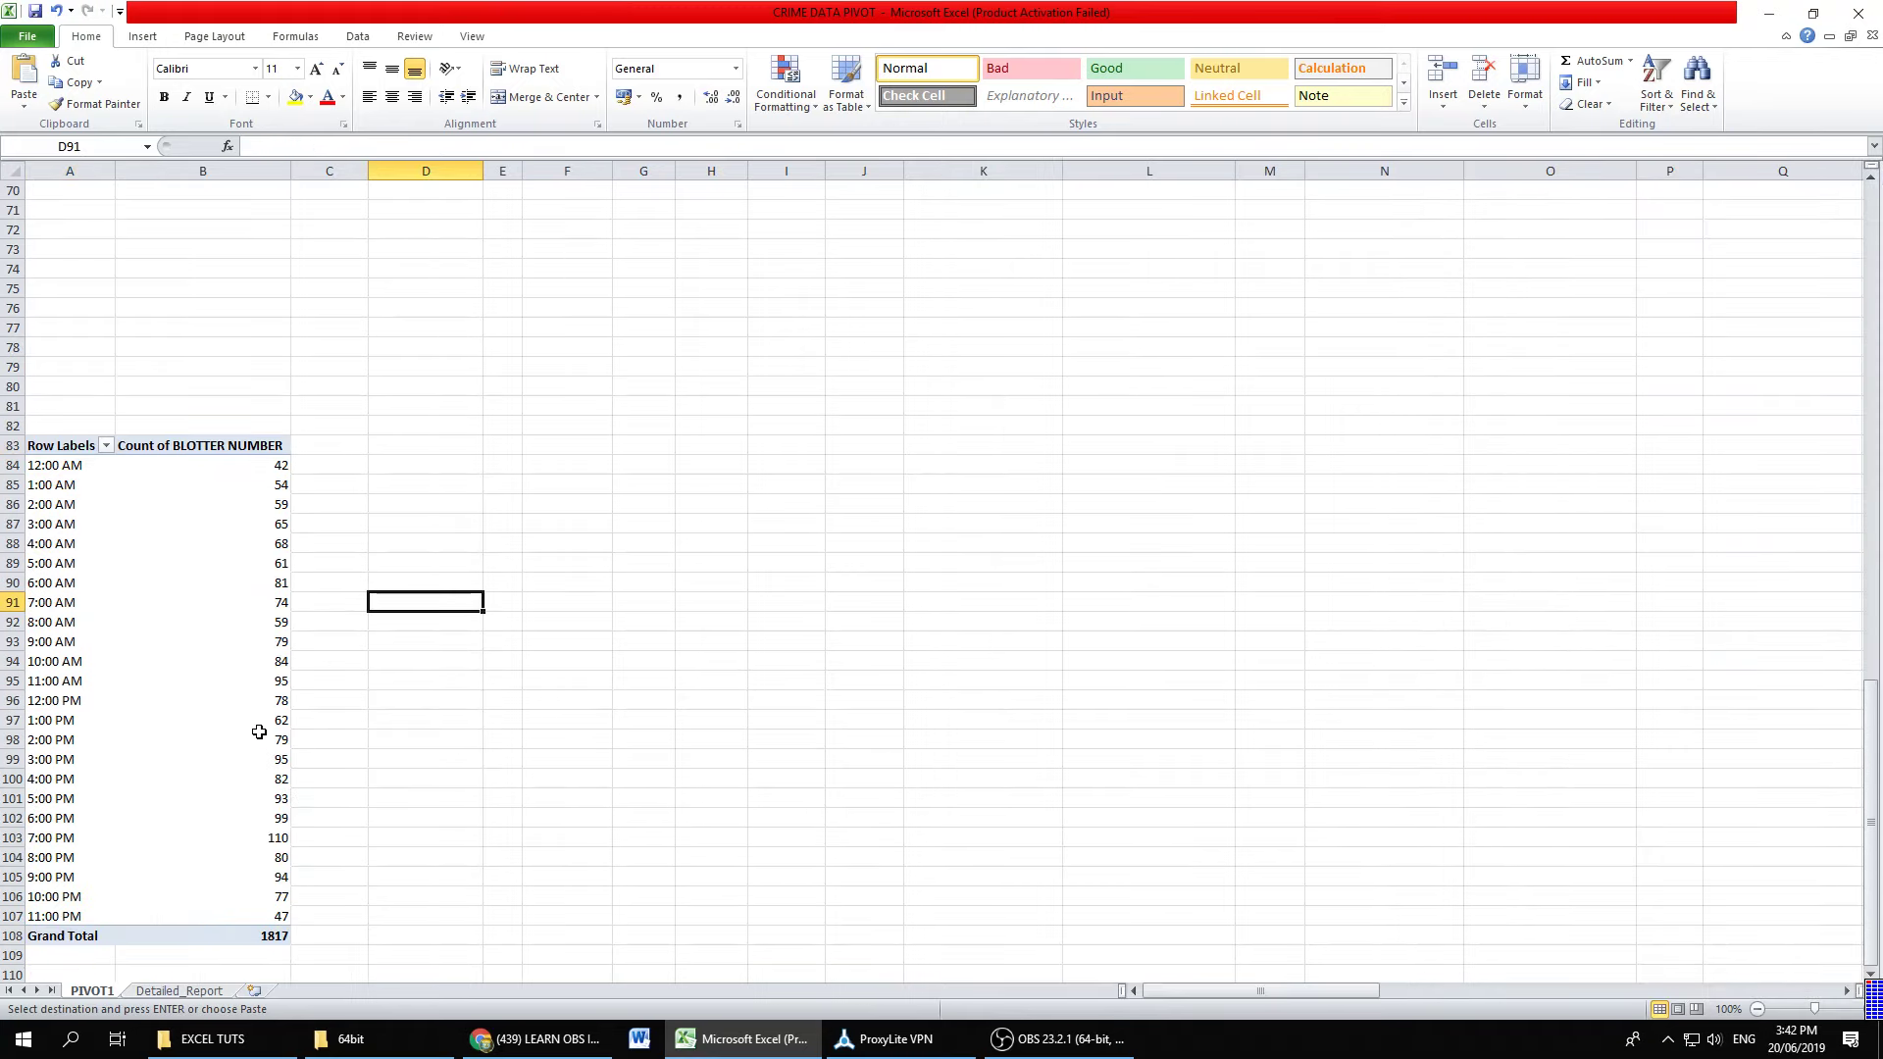
click(204, 646)
scroll(198, 635, down, 1)
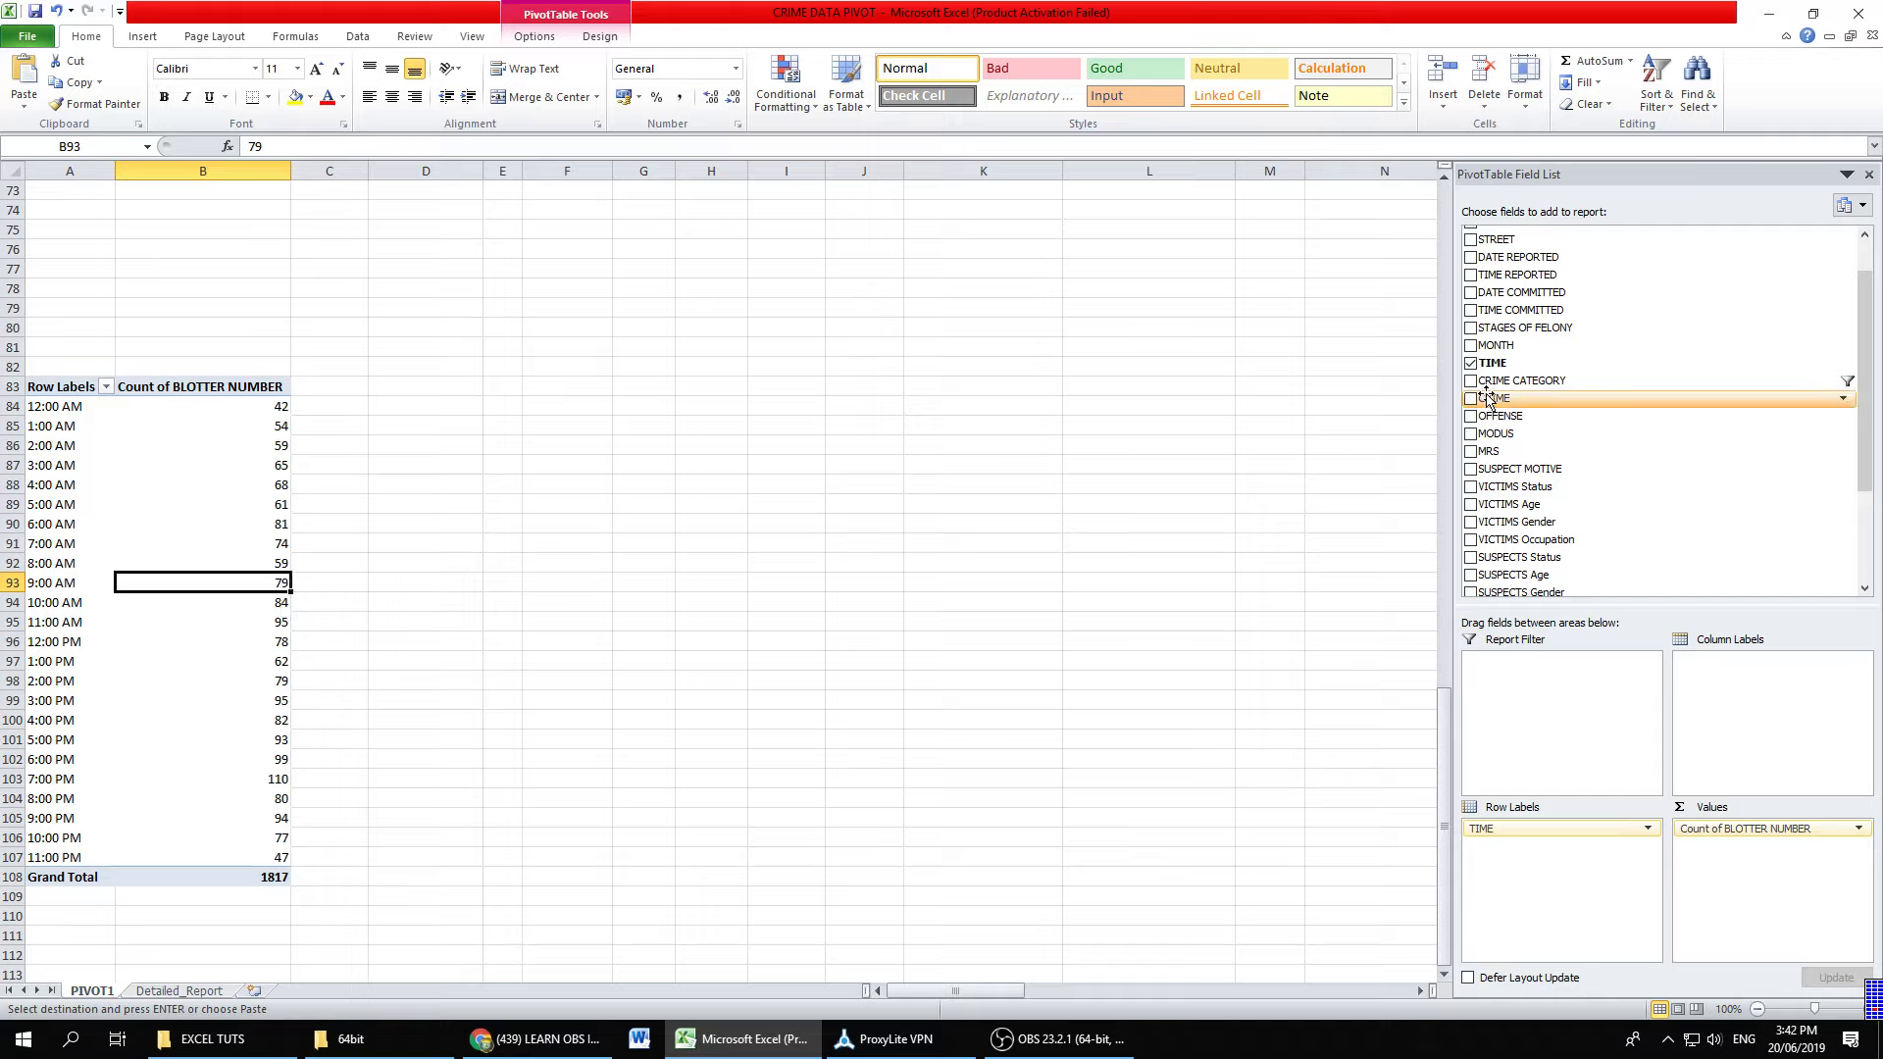
drag(1487, 397, 1511, 702)
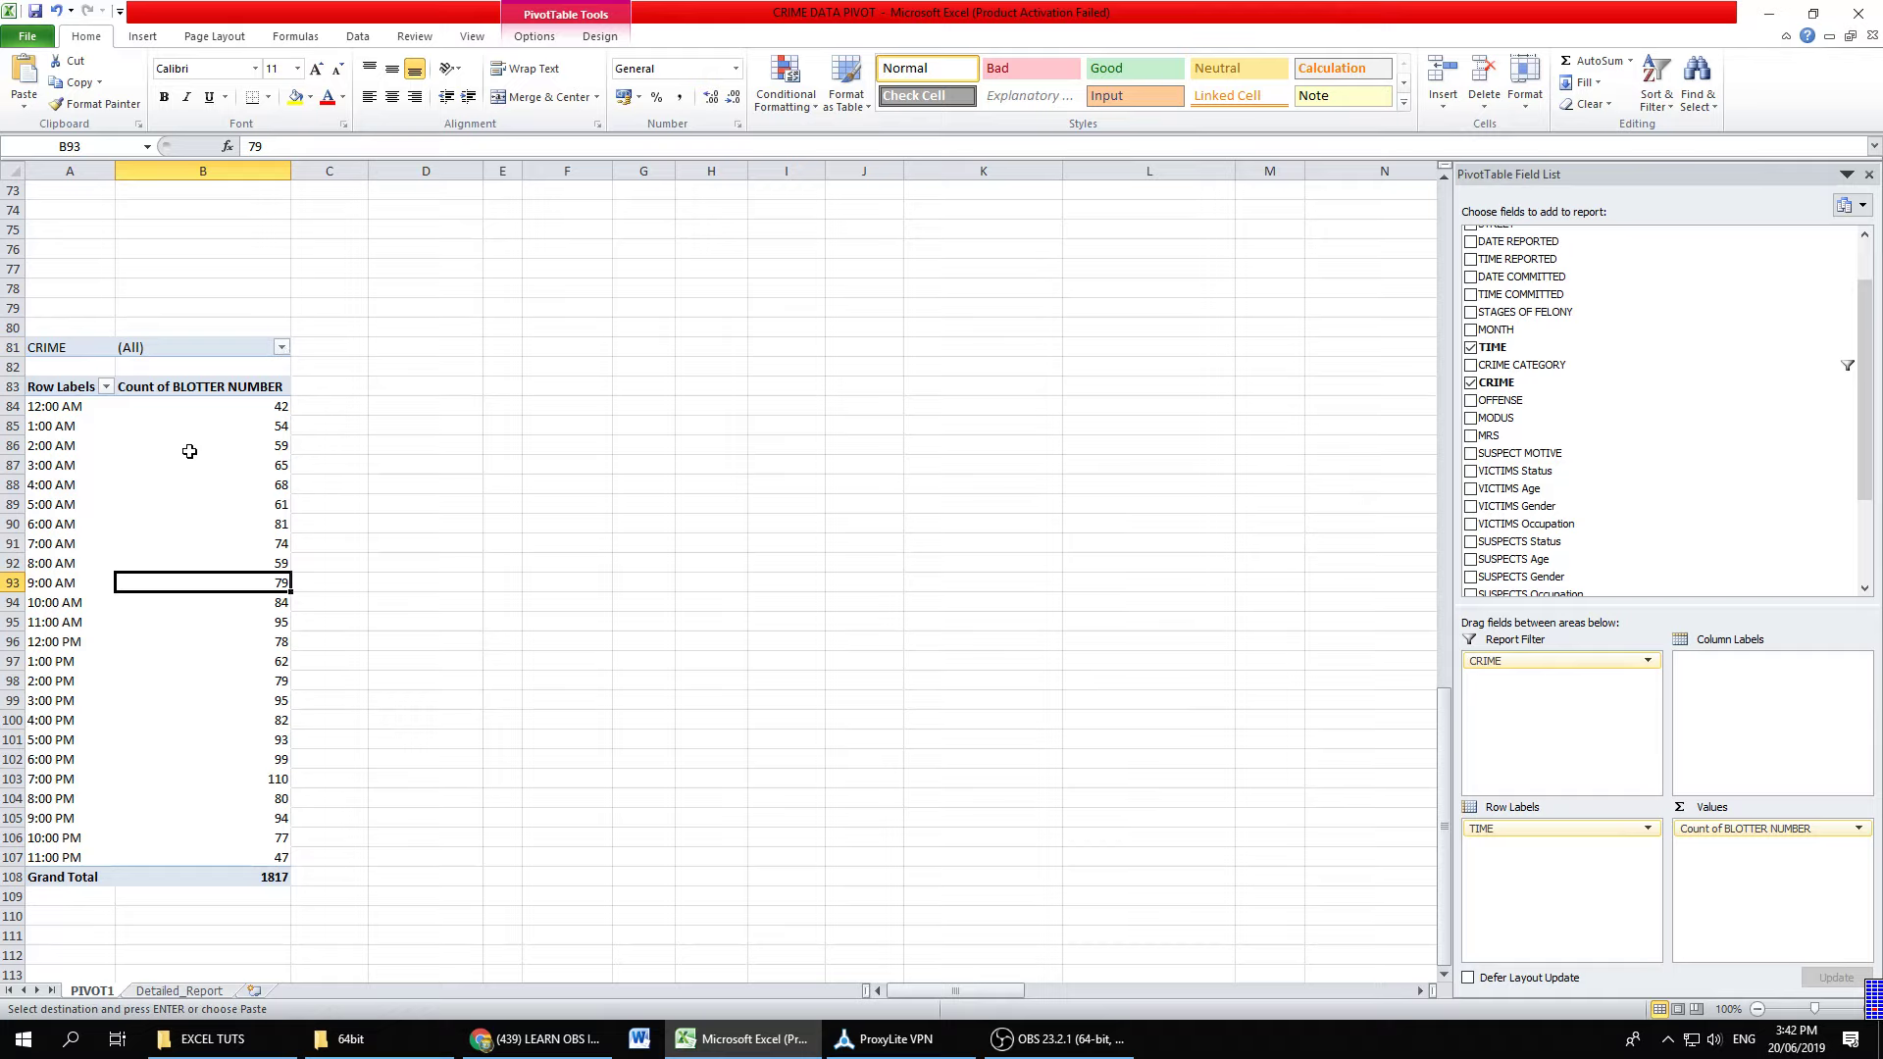
drag(79, 406, 210, 853)
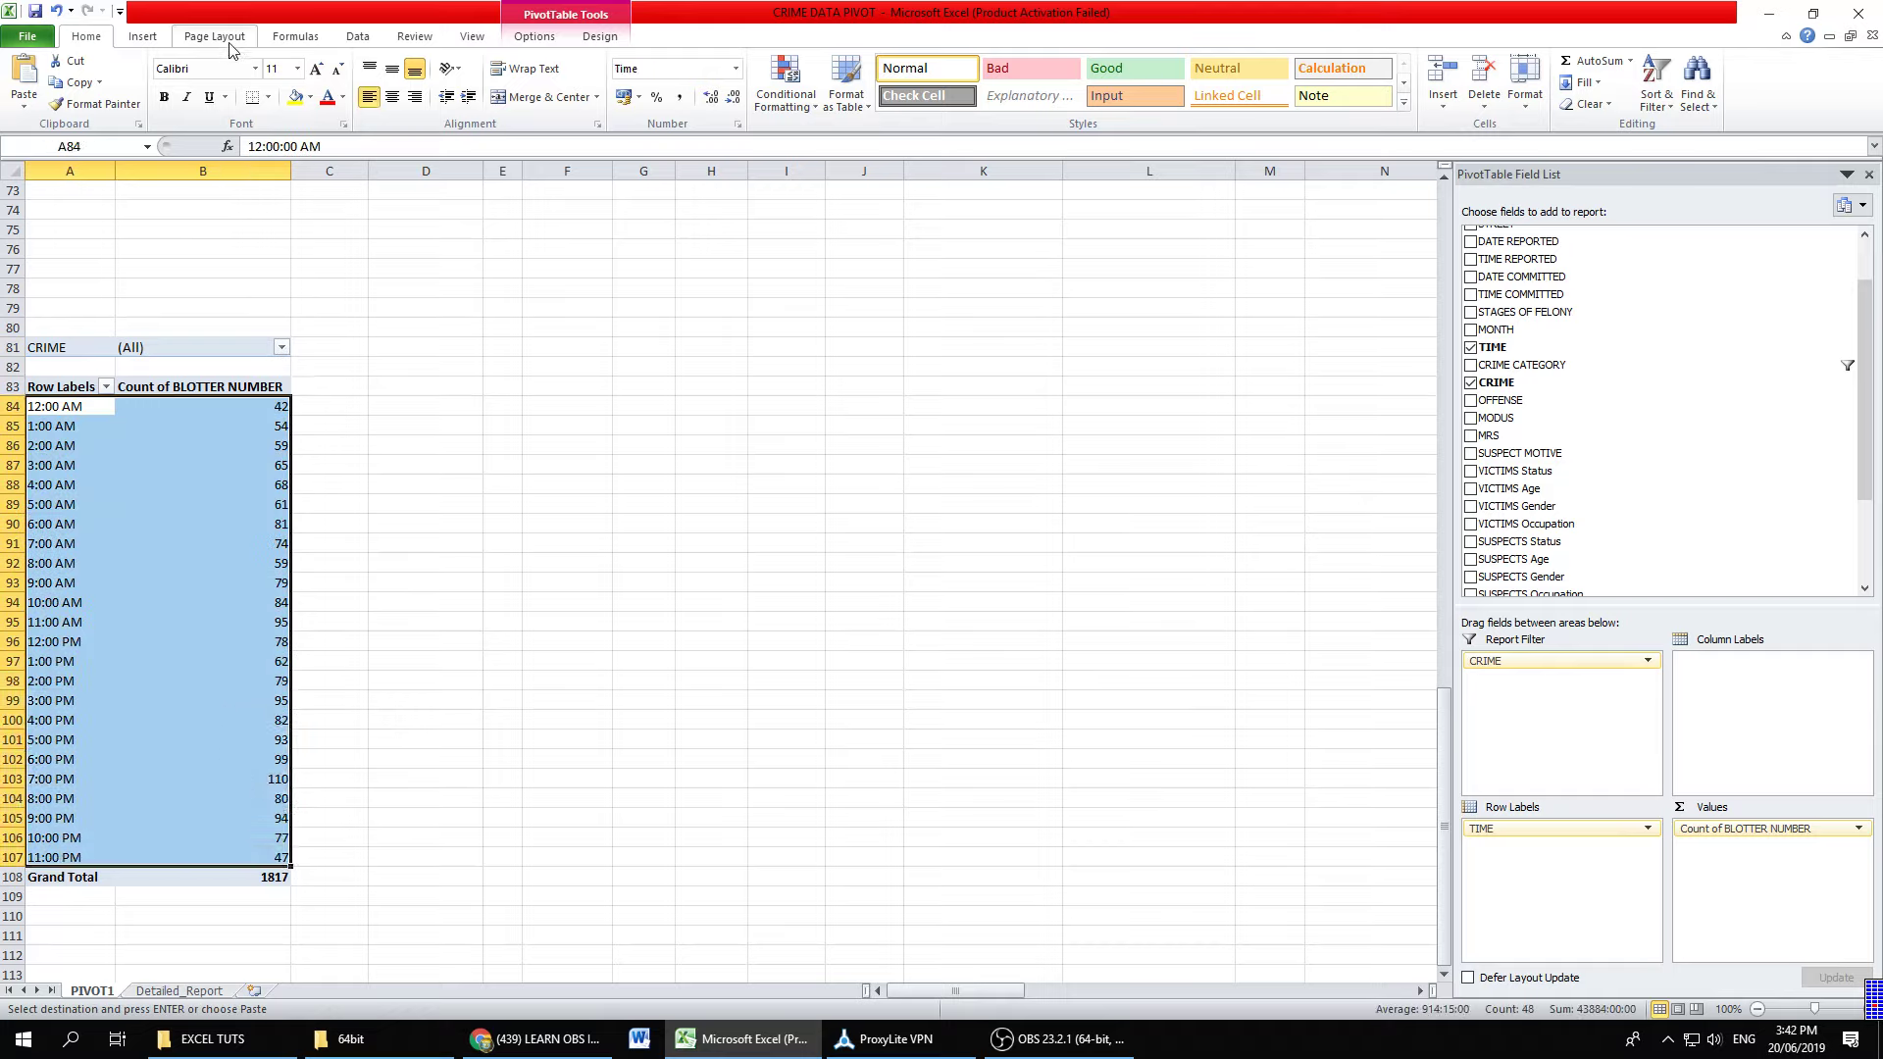
Step: Insert a Line with Markers chart of the hourly counts and move it up-left
click(143, 36)
click(416, 79)
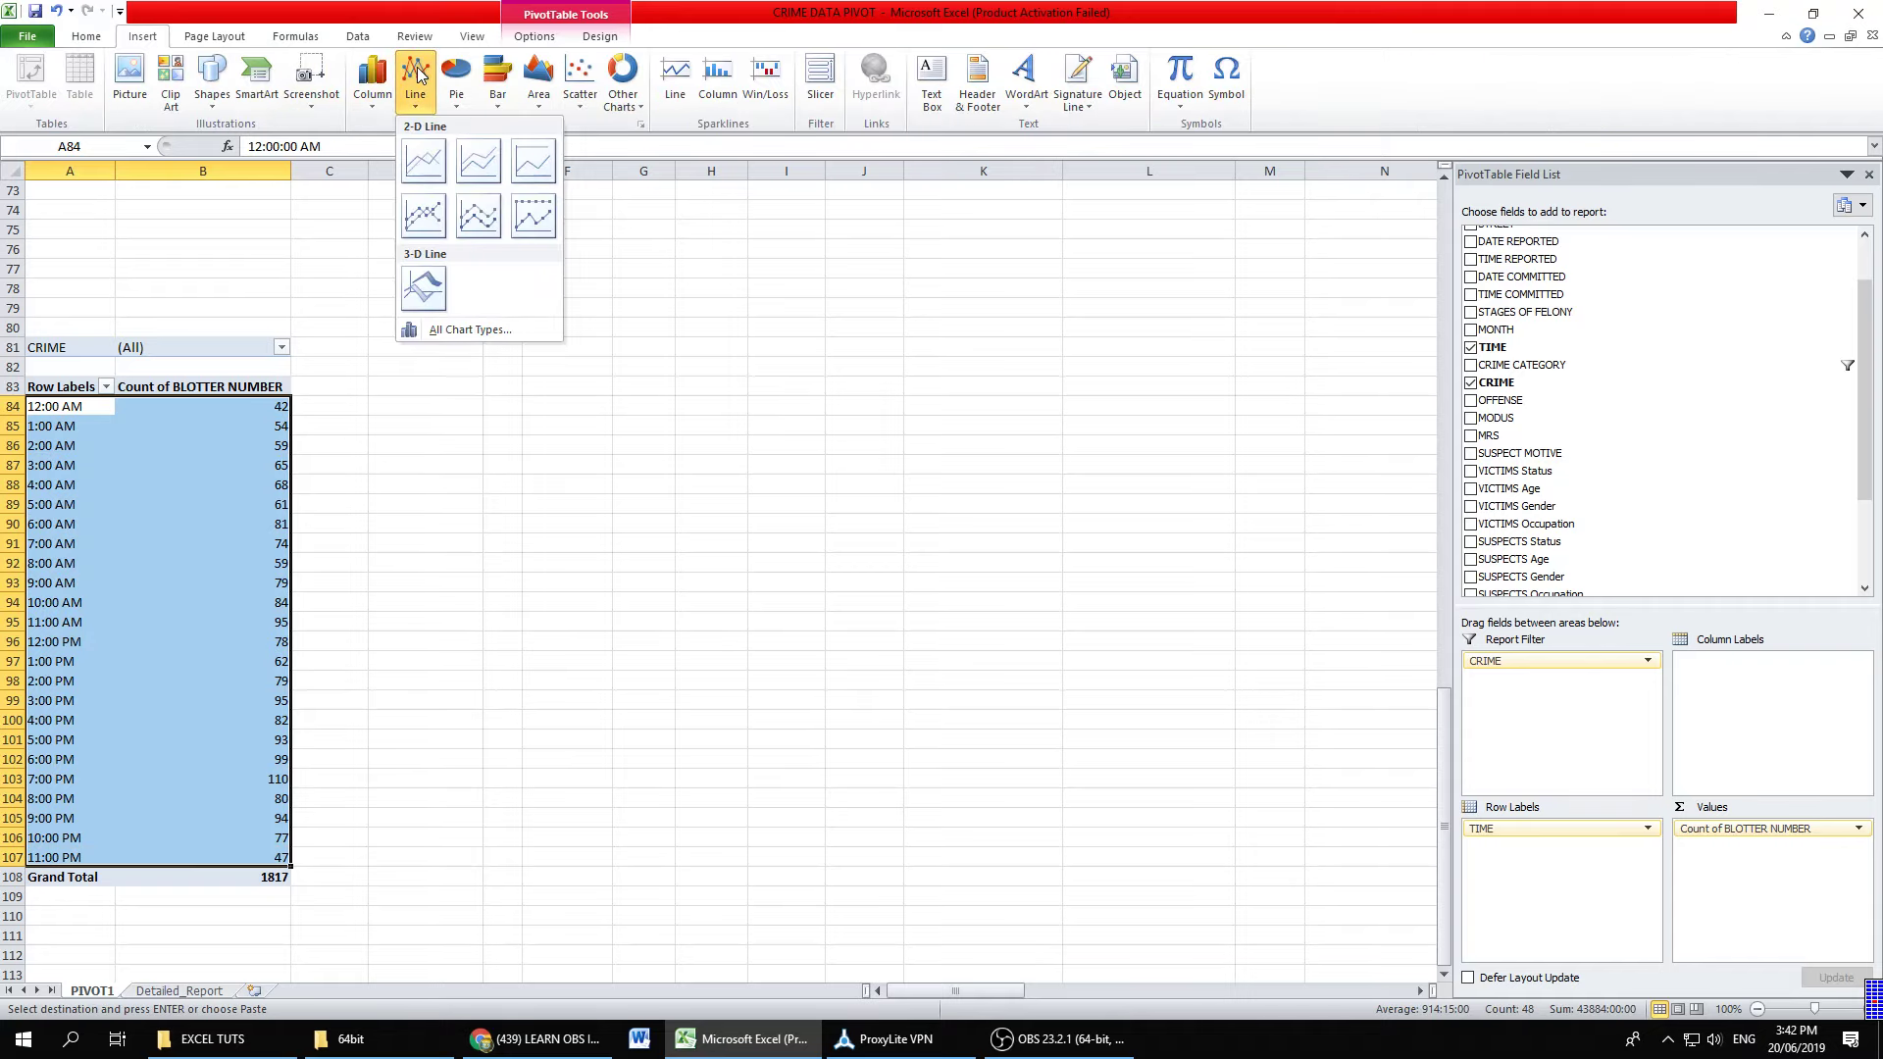
click(424, 215)
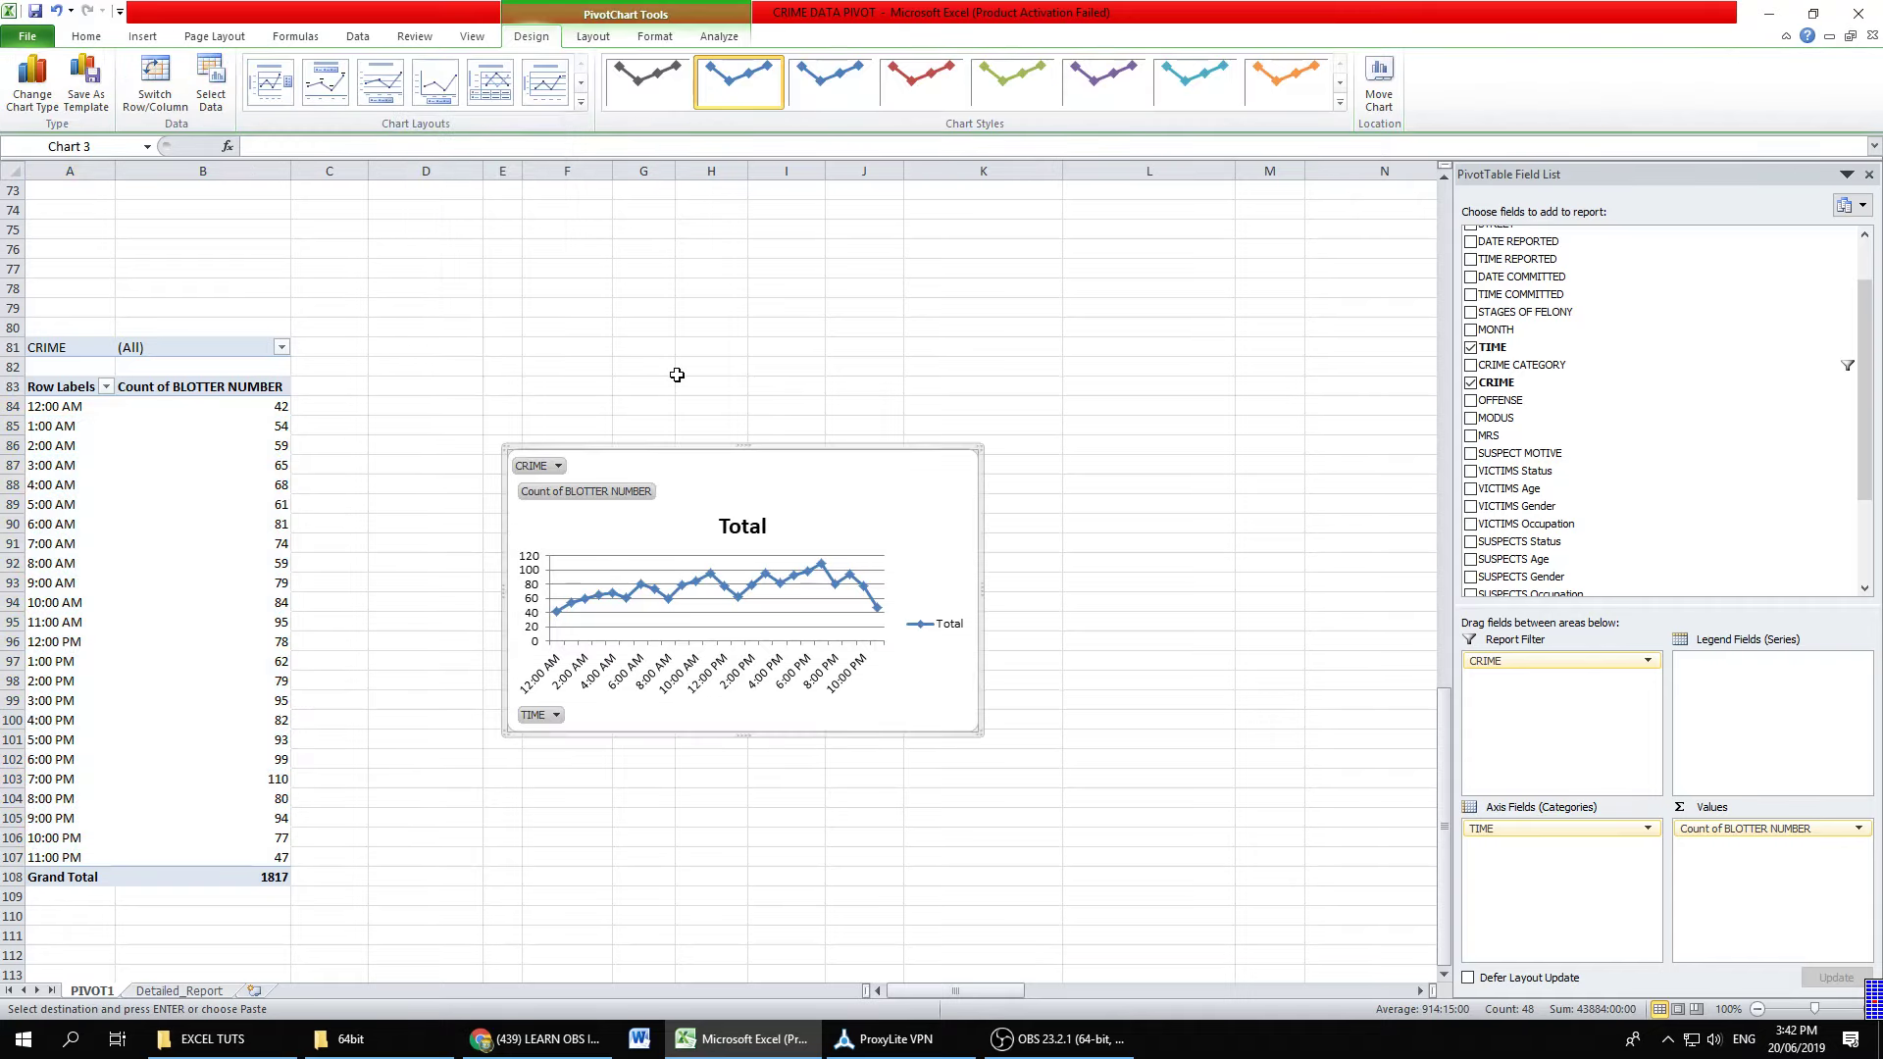
drag(734, 449, 643, 367)
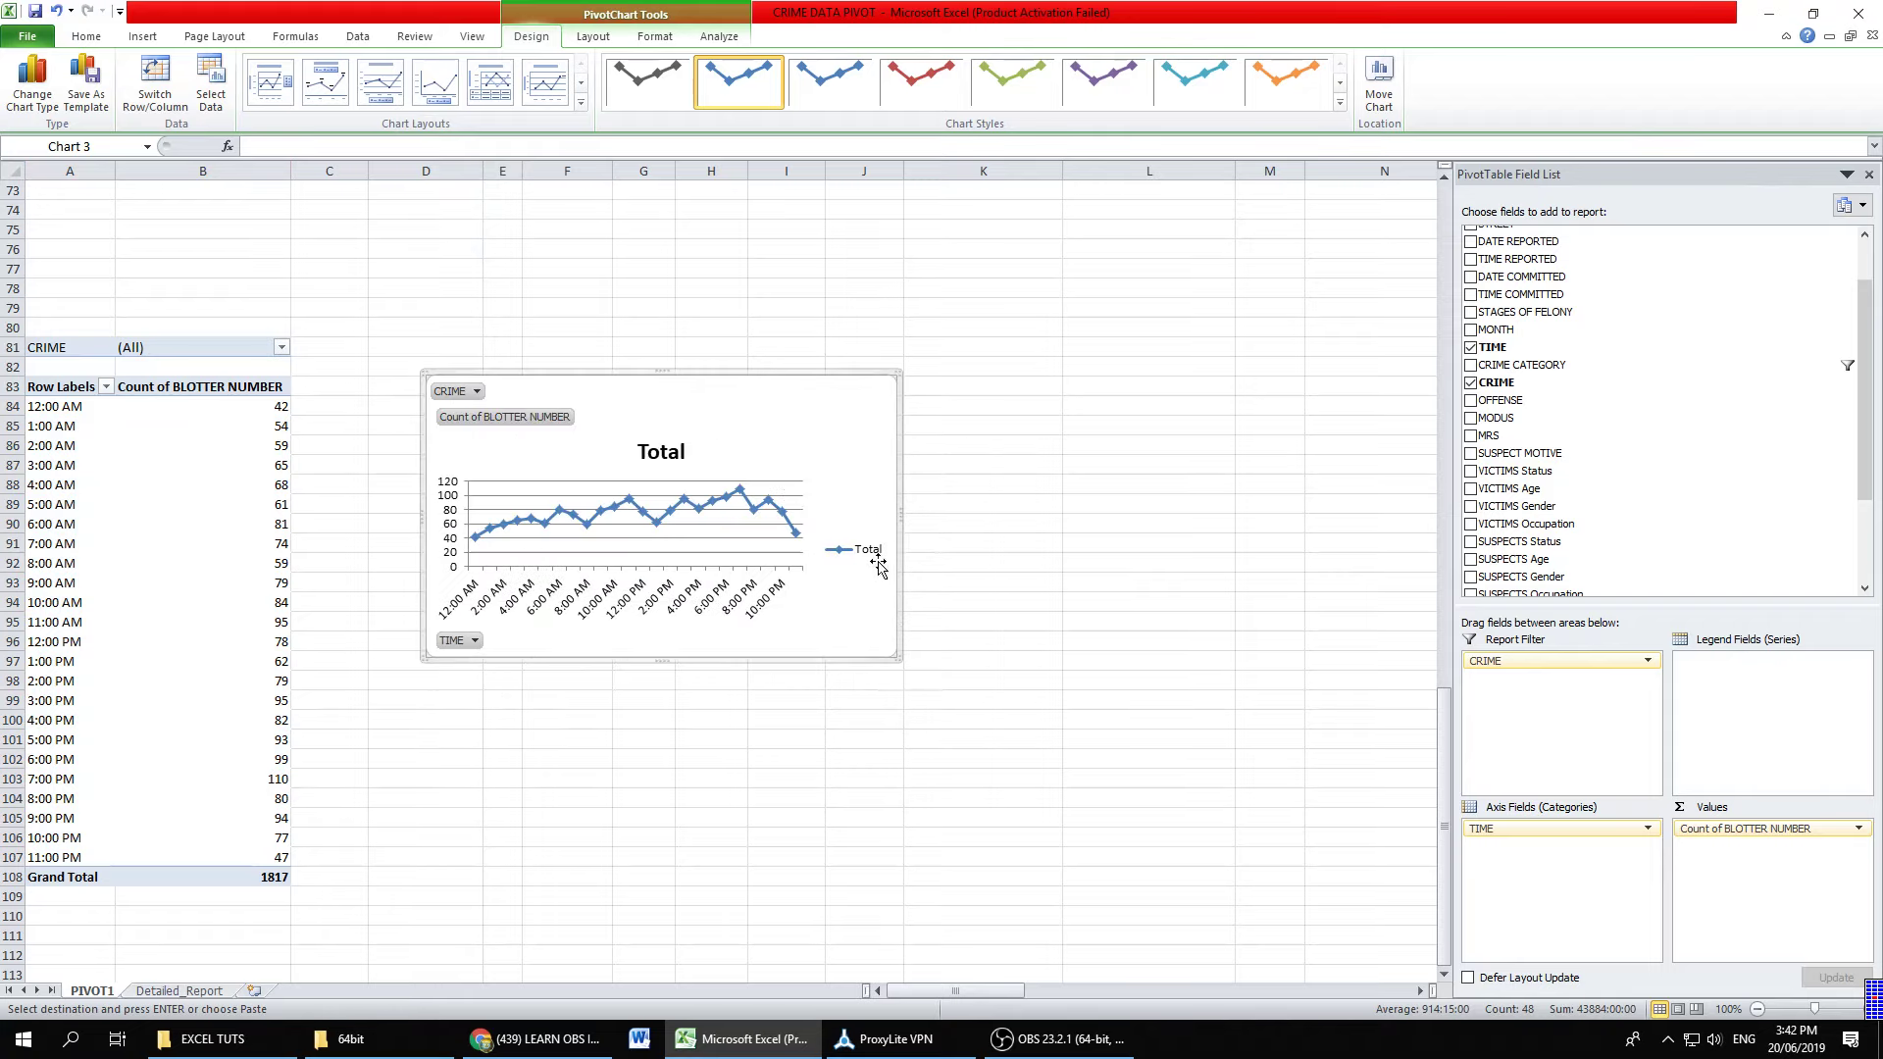
Step: Delete the Total legend, enlarge the chart and place it beside the table
click(876, 559)
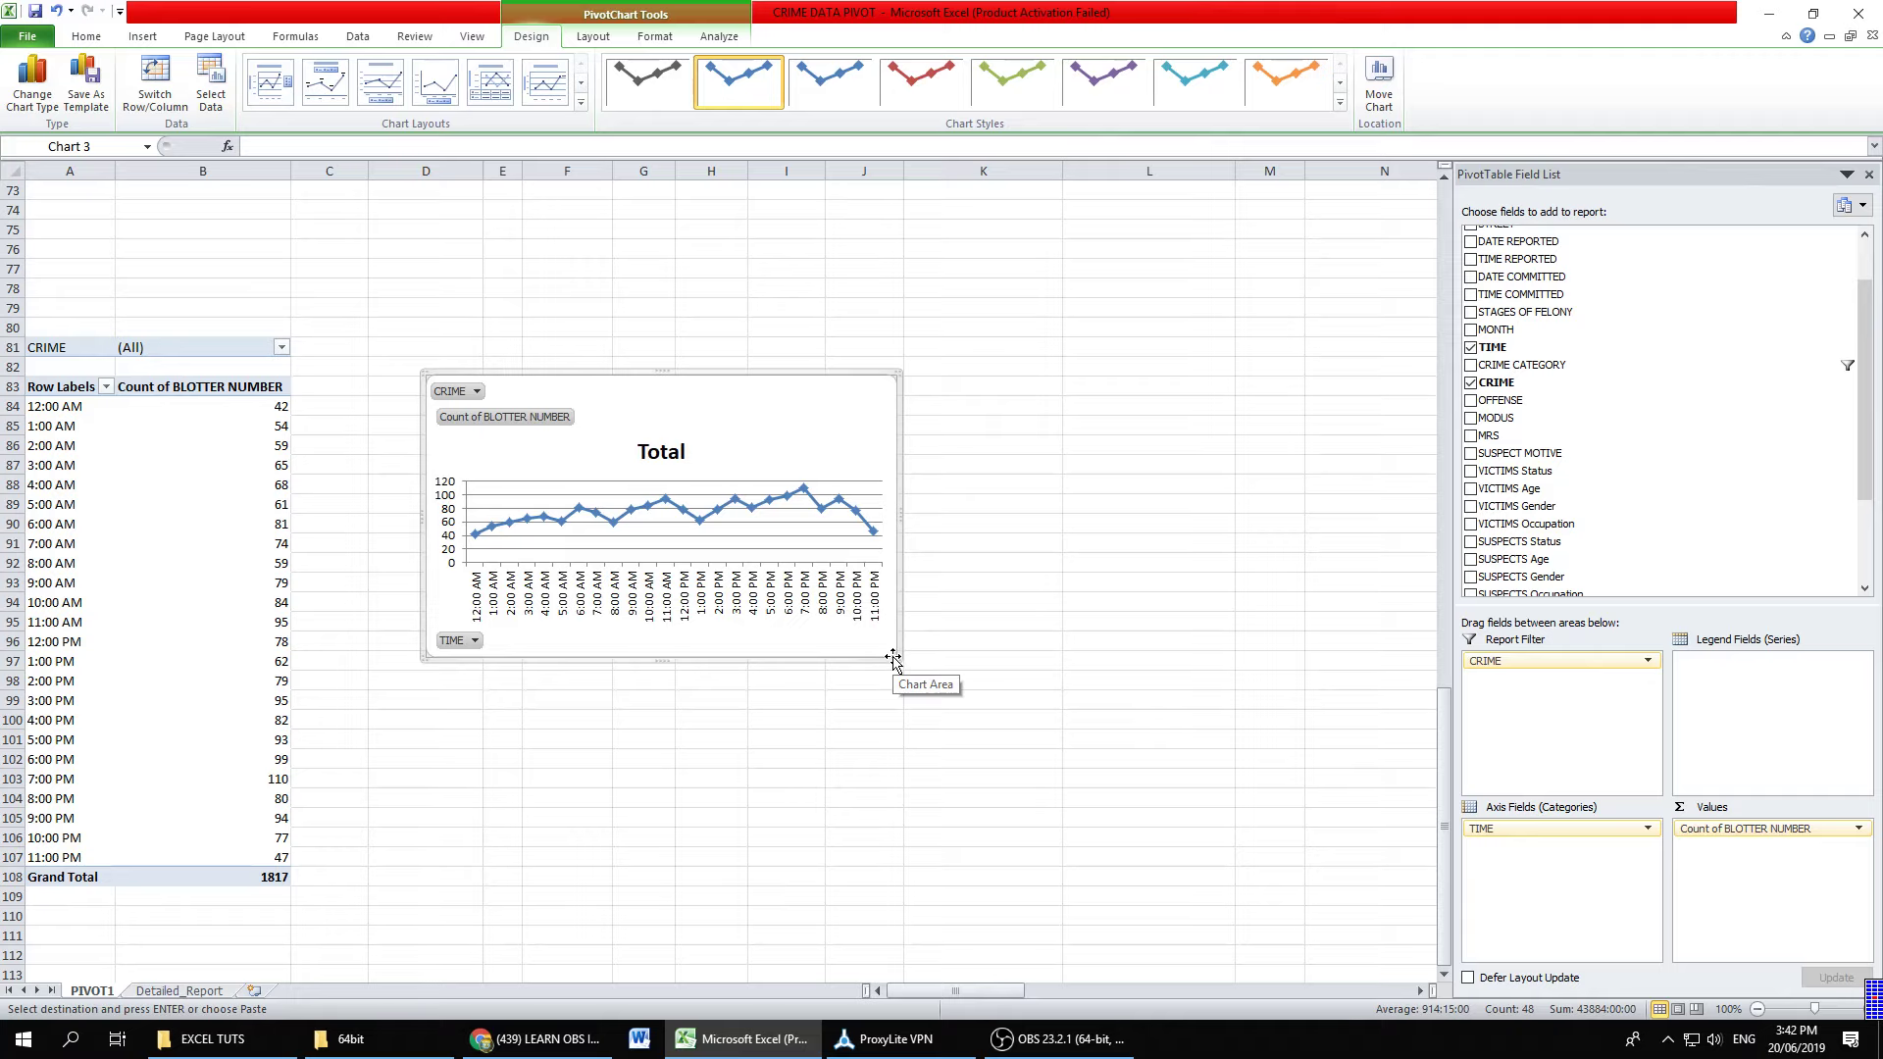
drag(895, 657, 1366, 940)
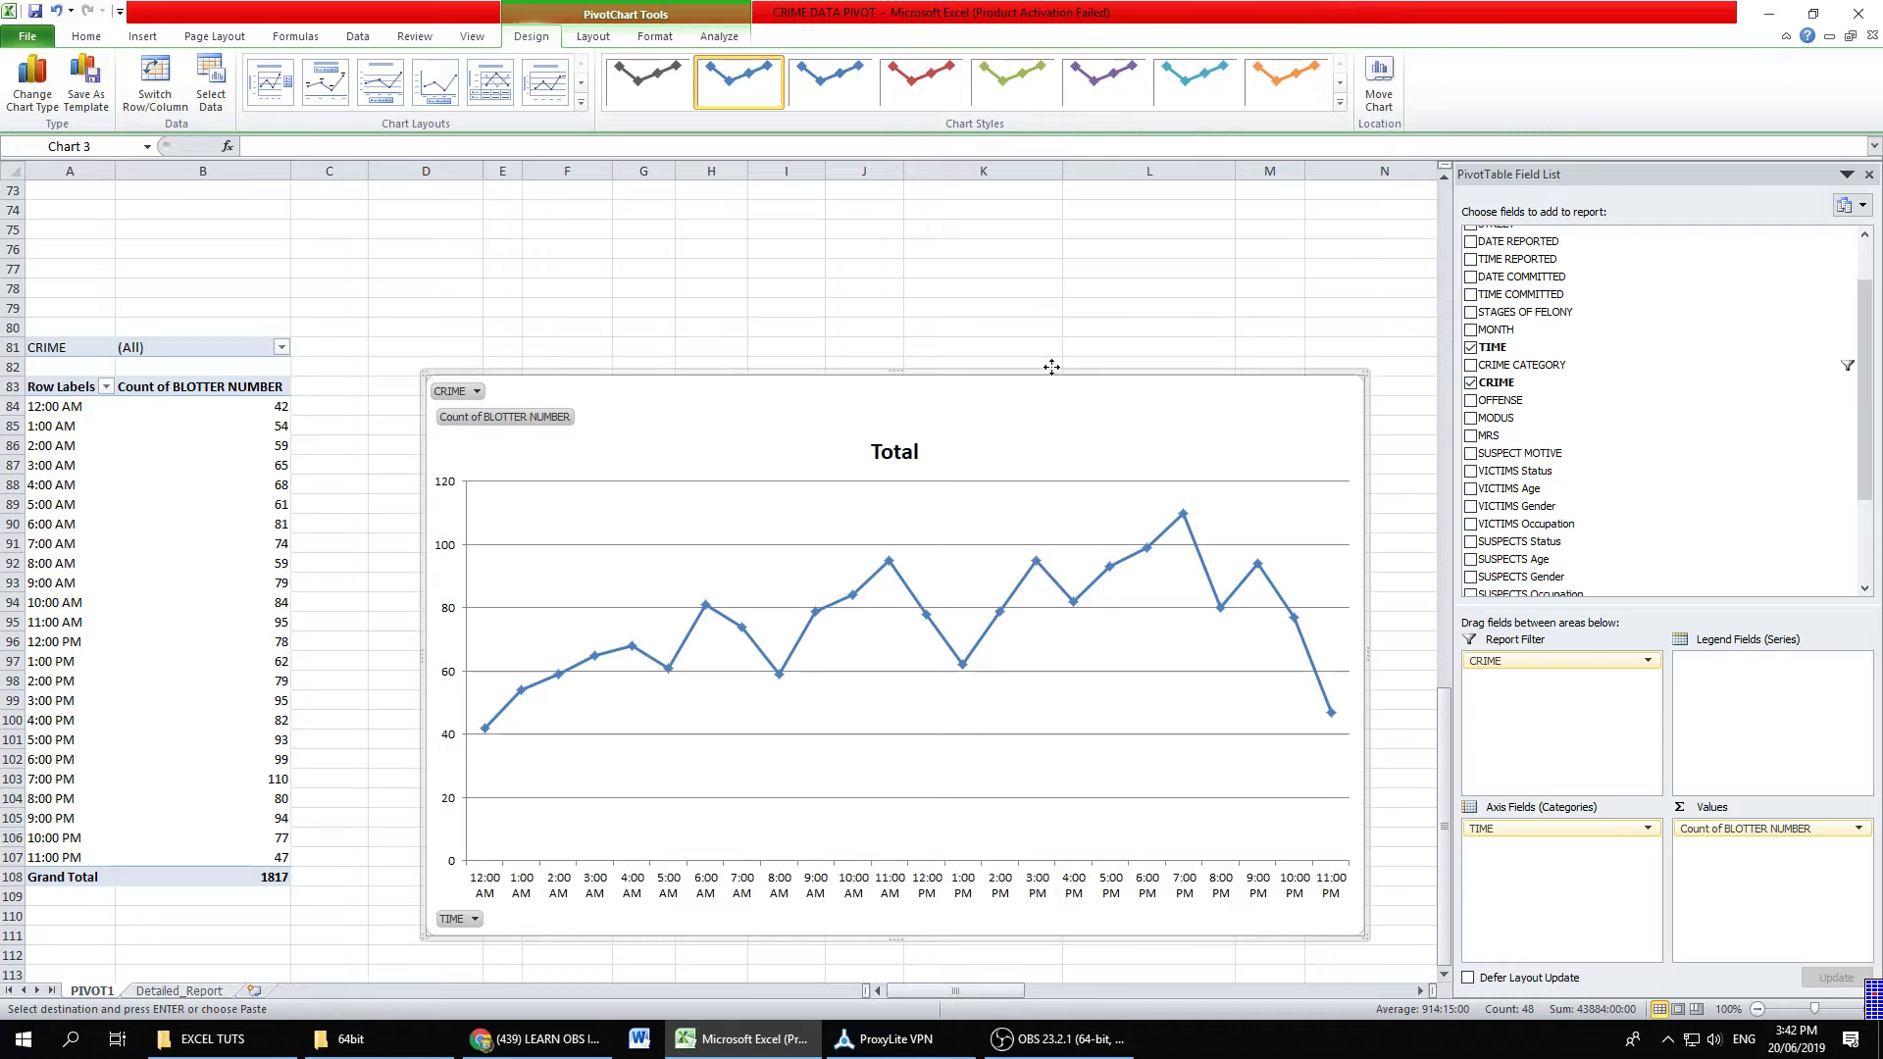
drag(1050, 370, 995, 287)
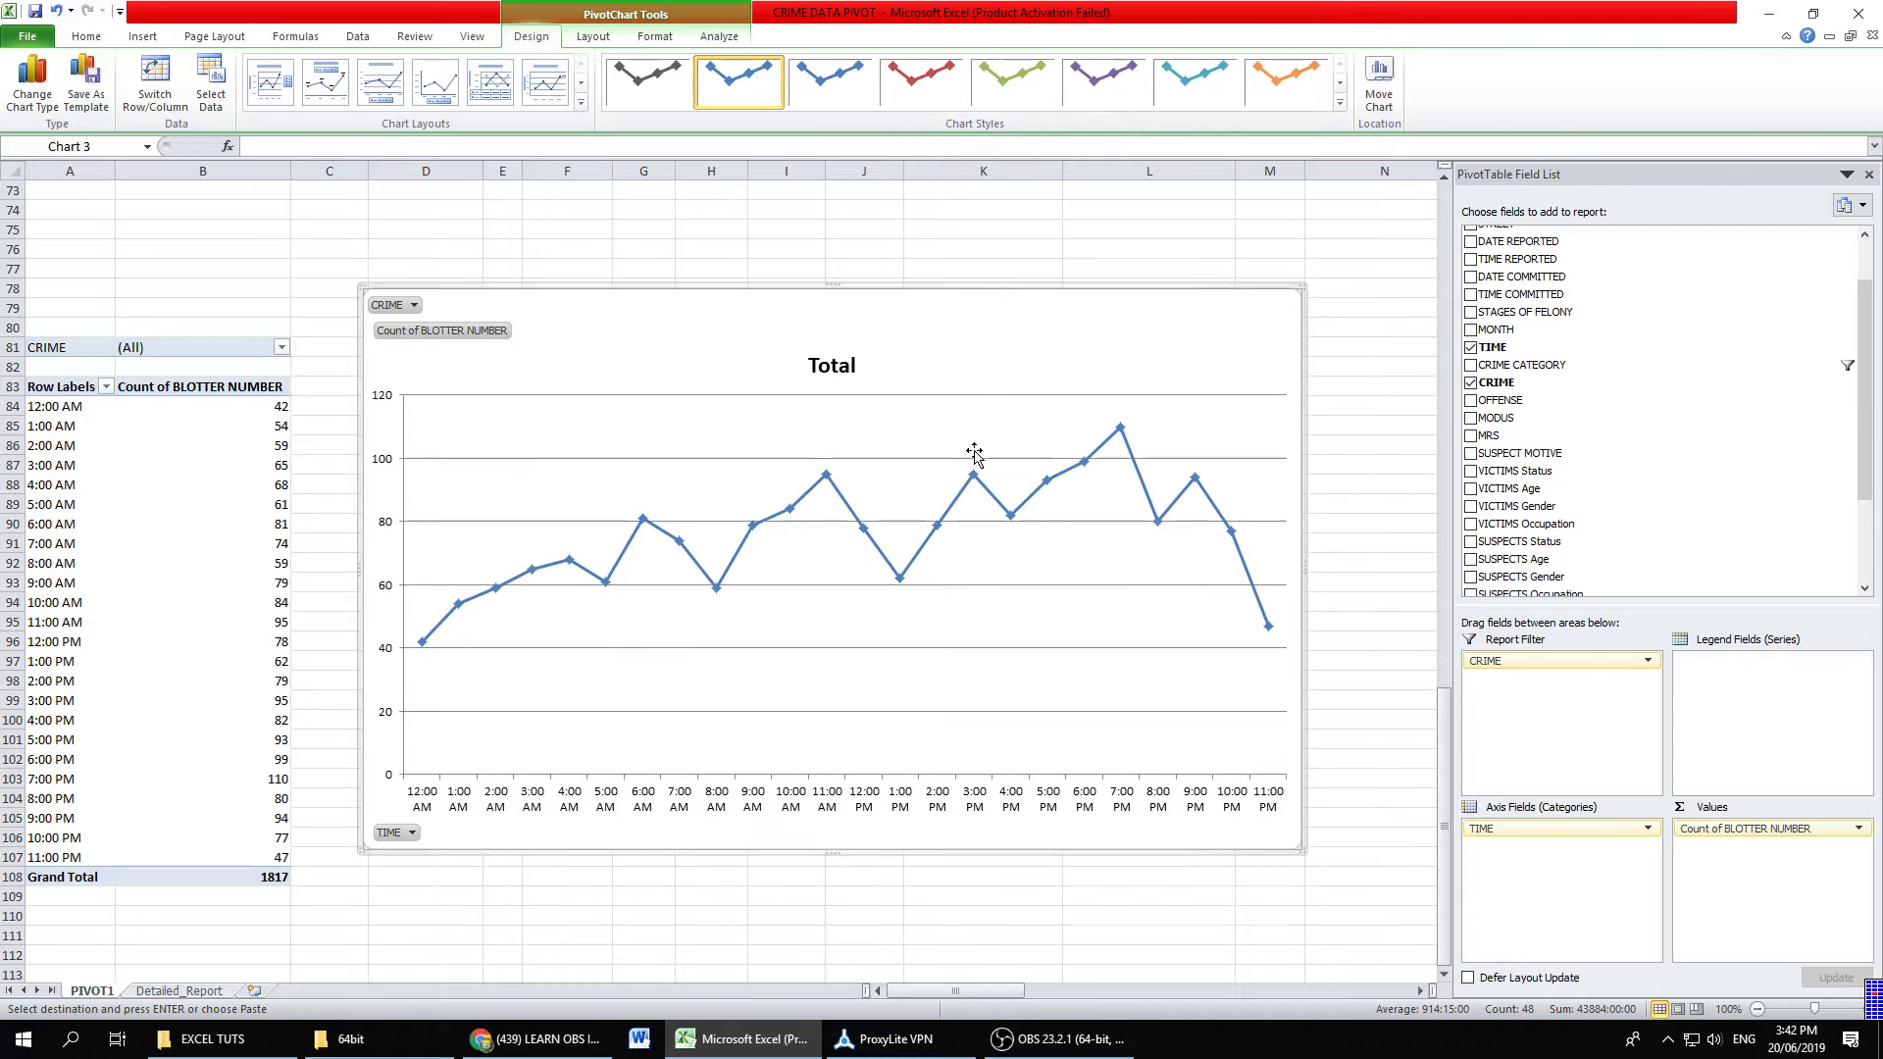
mouse_move(972, 479)
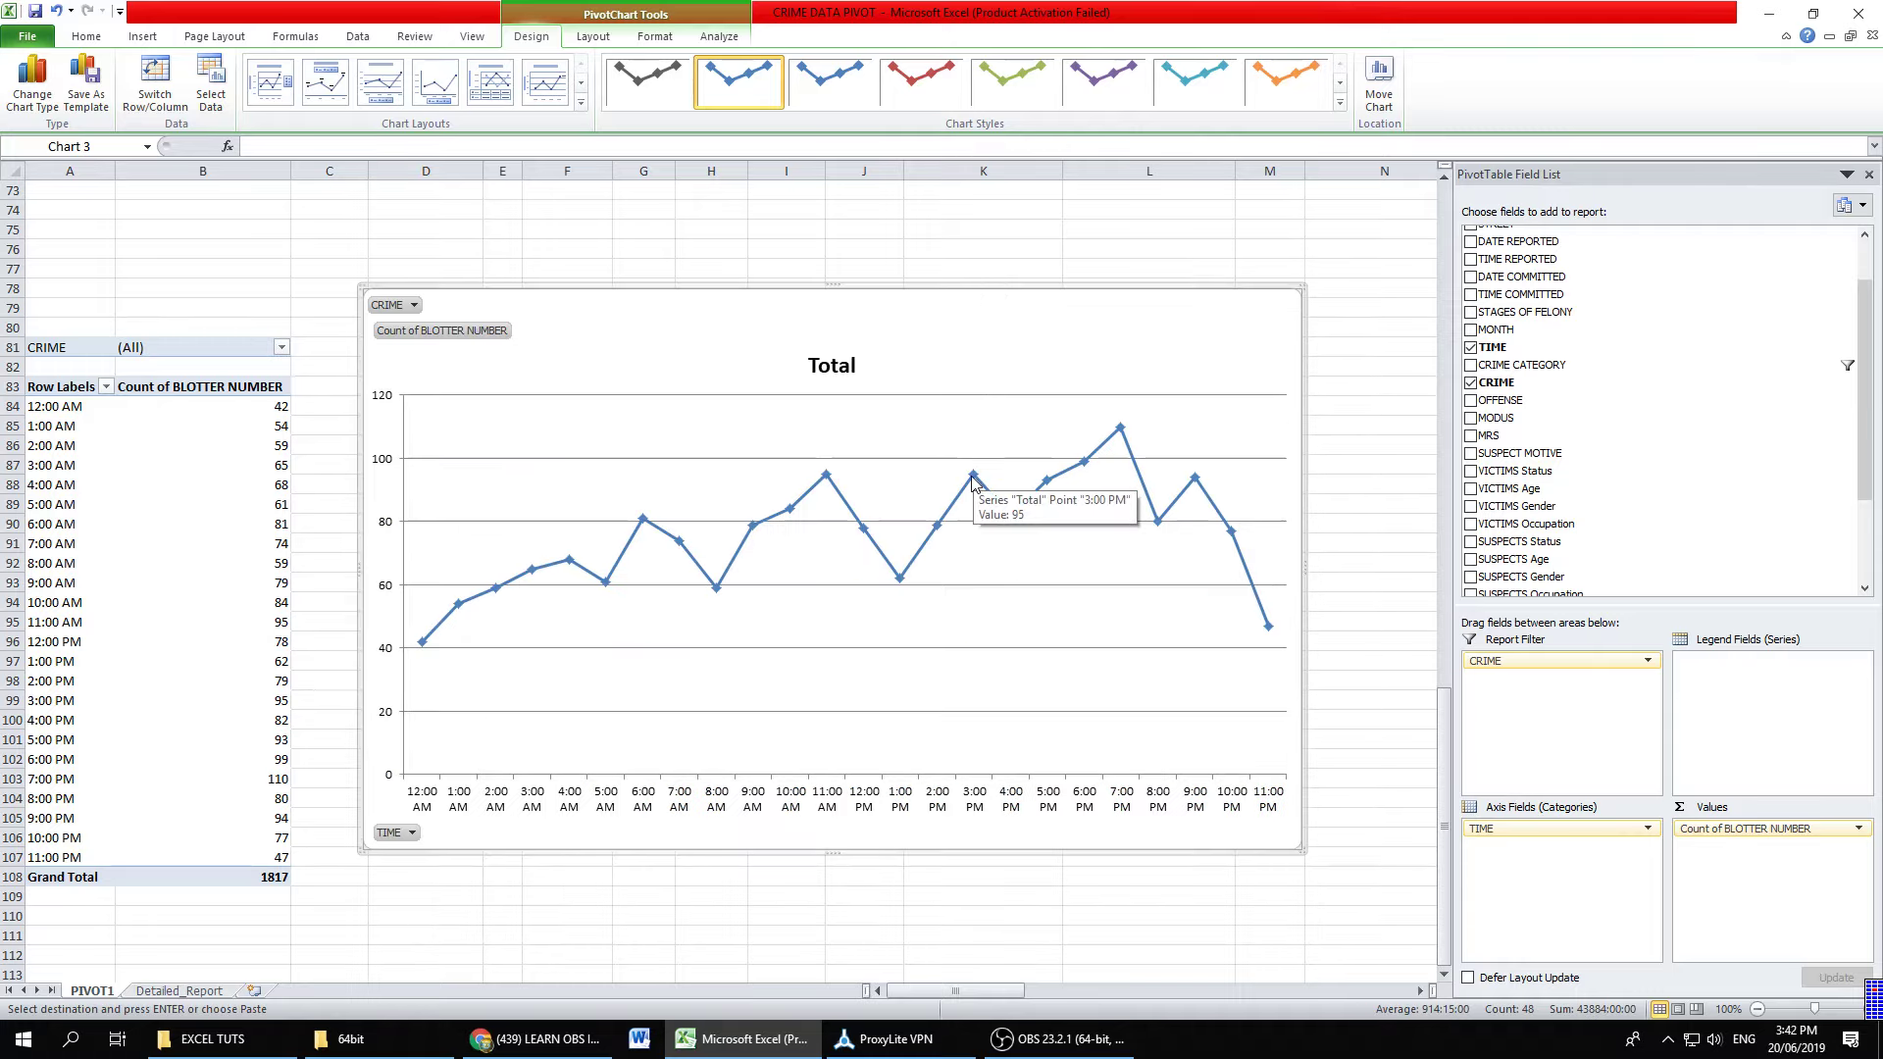
Step: Add data labels to the hourly line, positioned Above each point
right_click(972, 478)
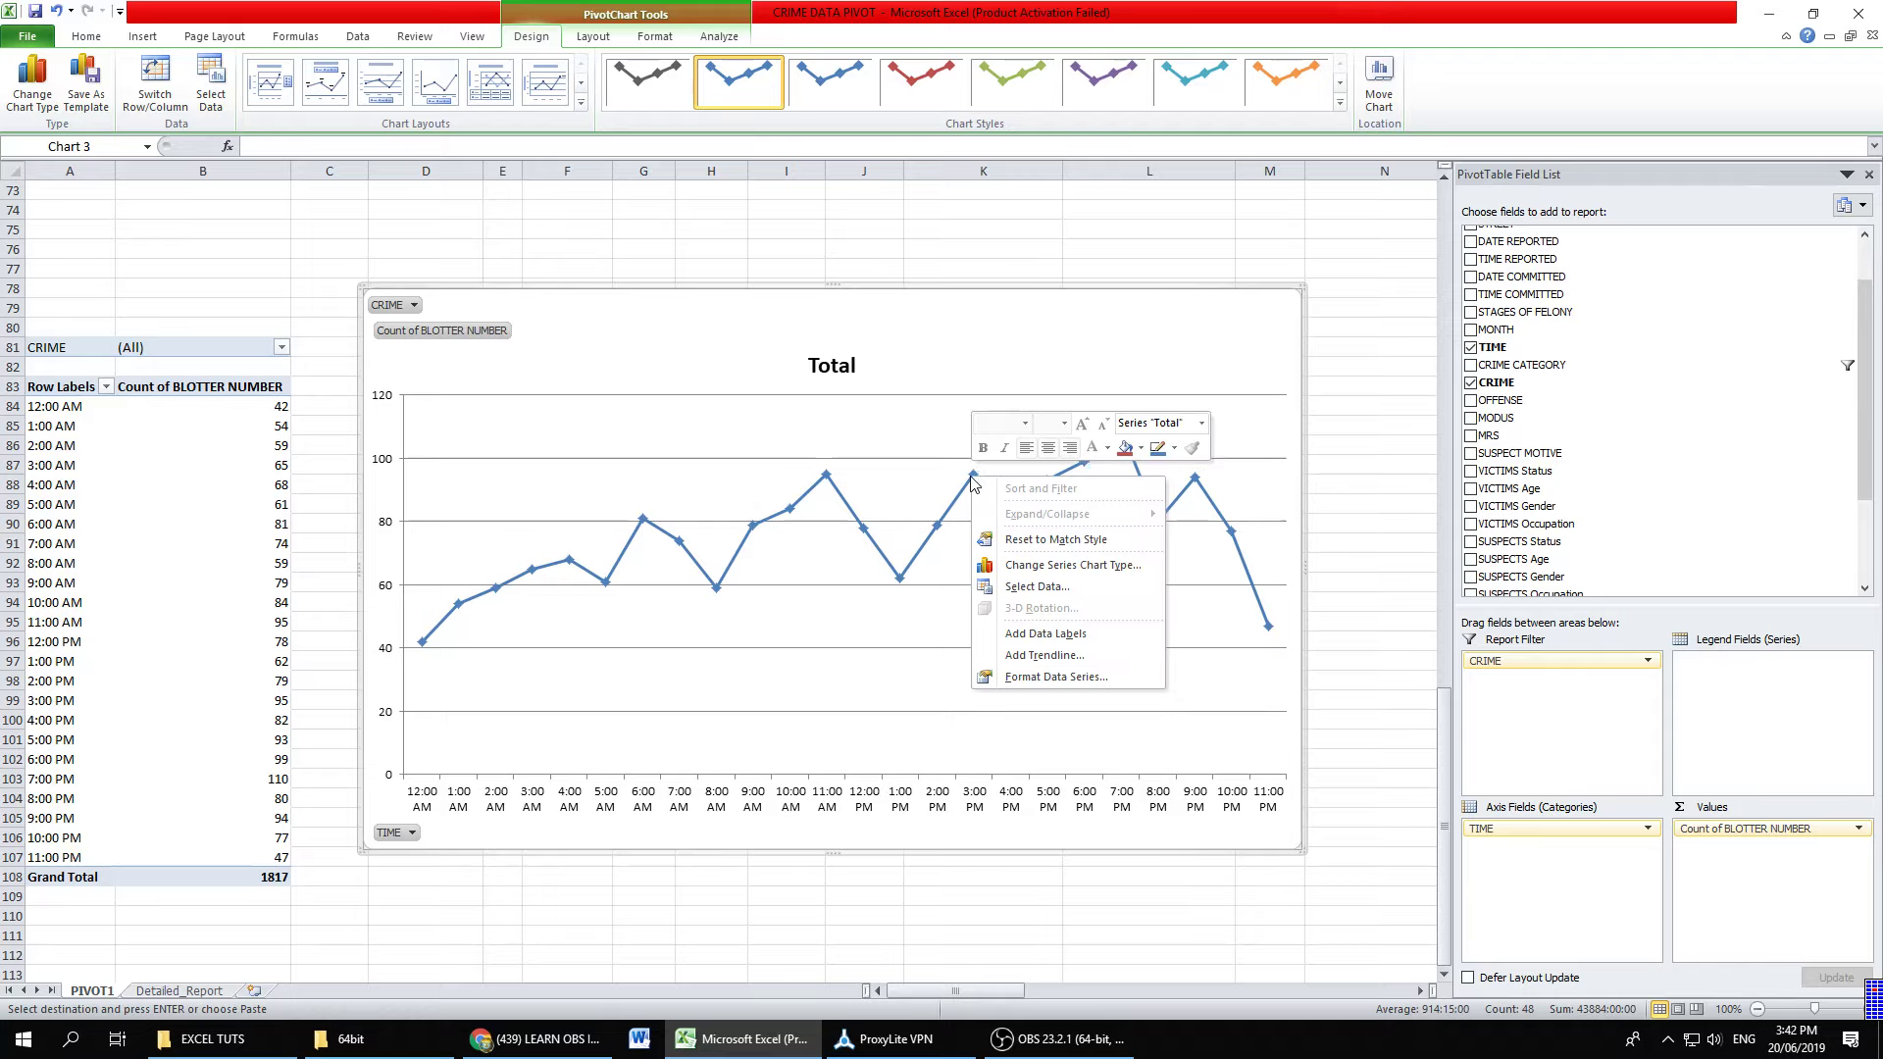
click(1037, 634)
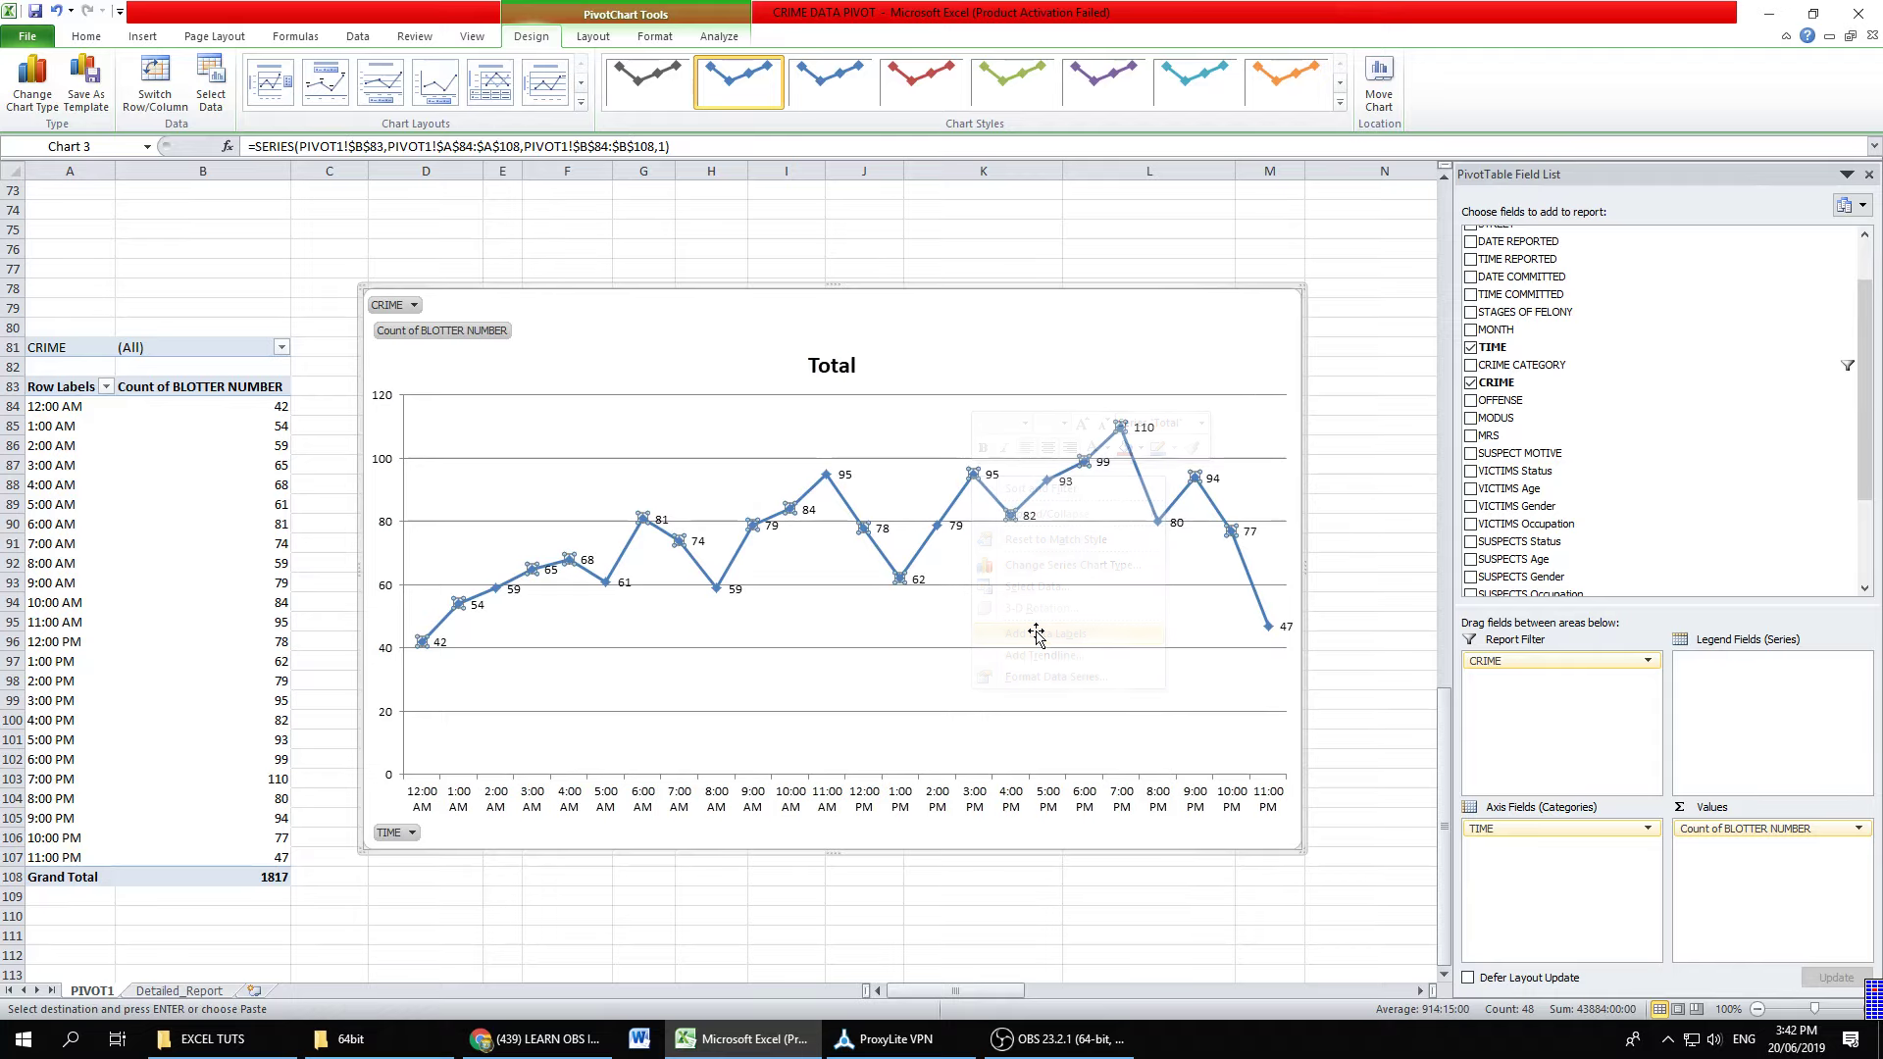
right_click(1125, 448)
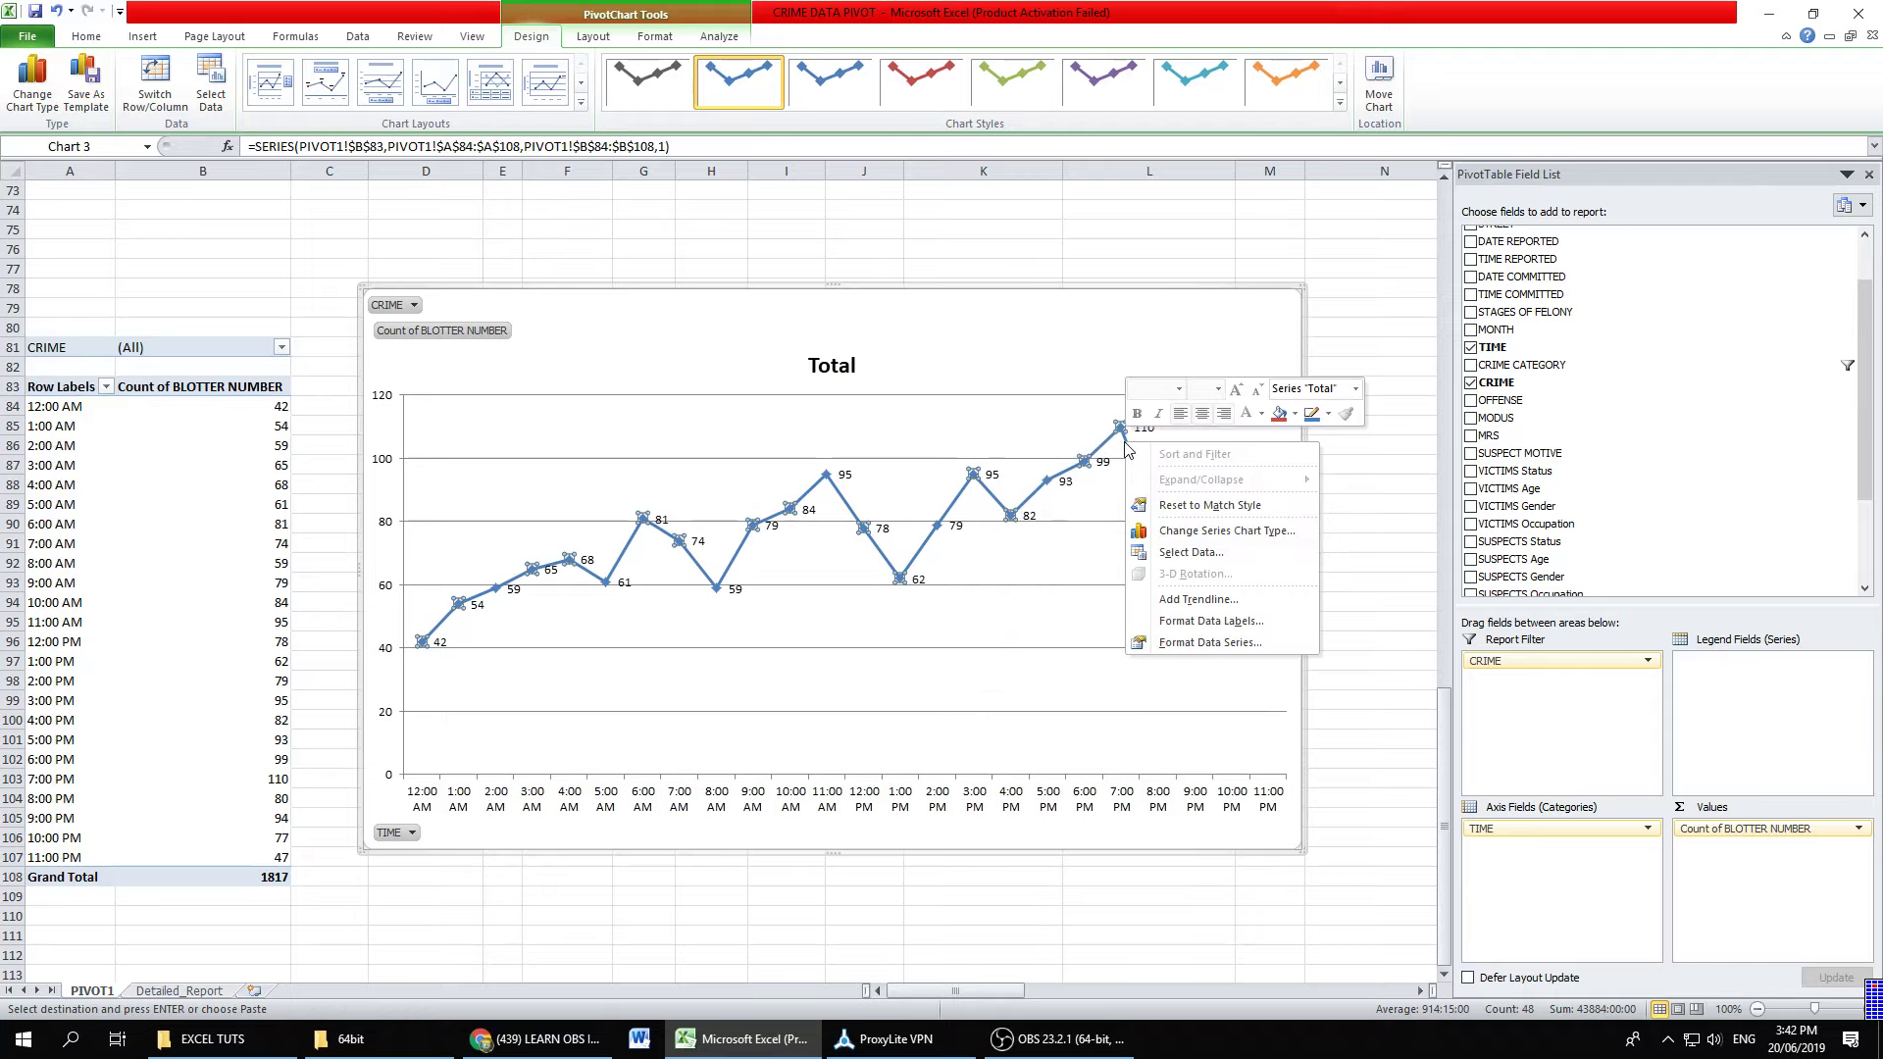
click(1212, 622)
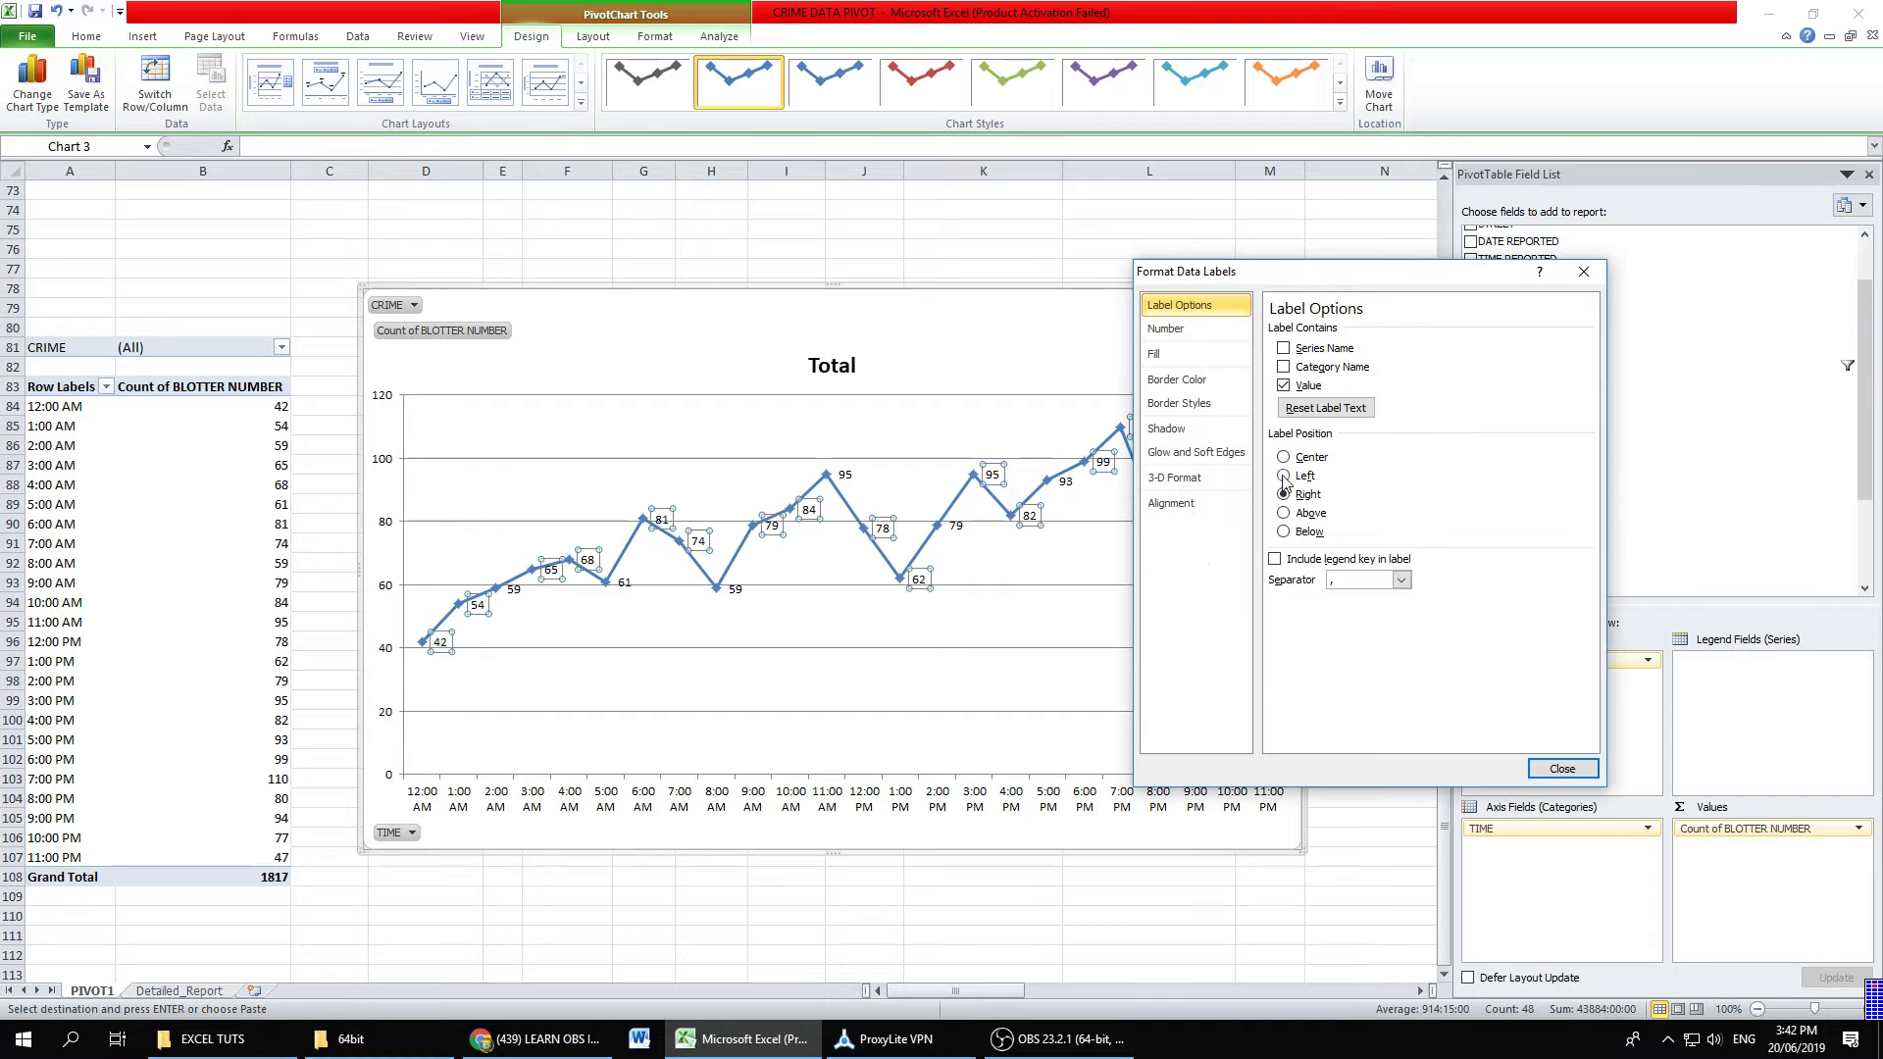
click(1284, 513)
click(1562, 768)
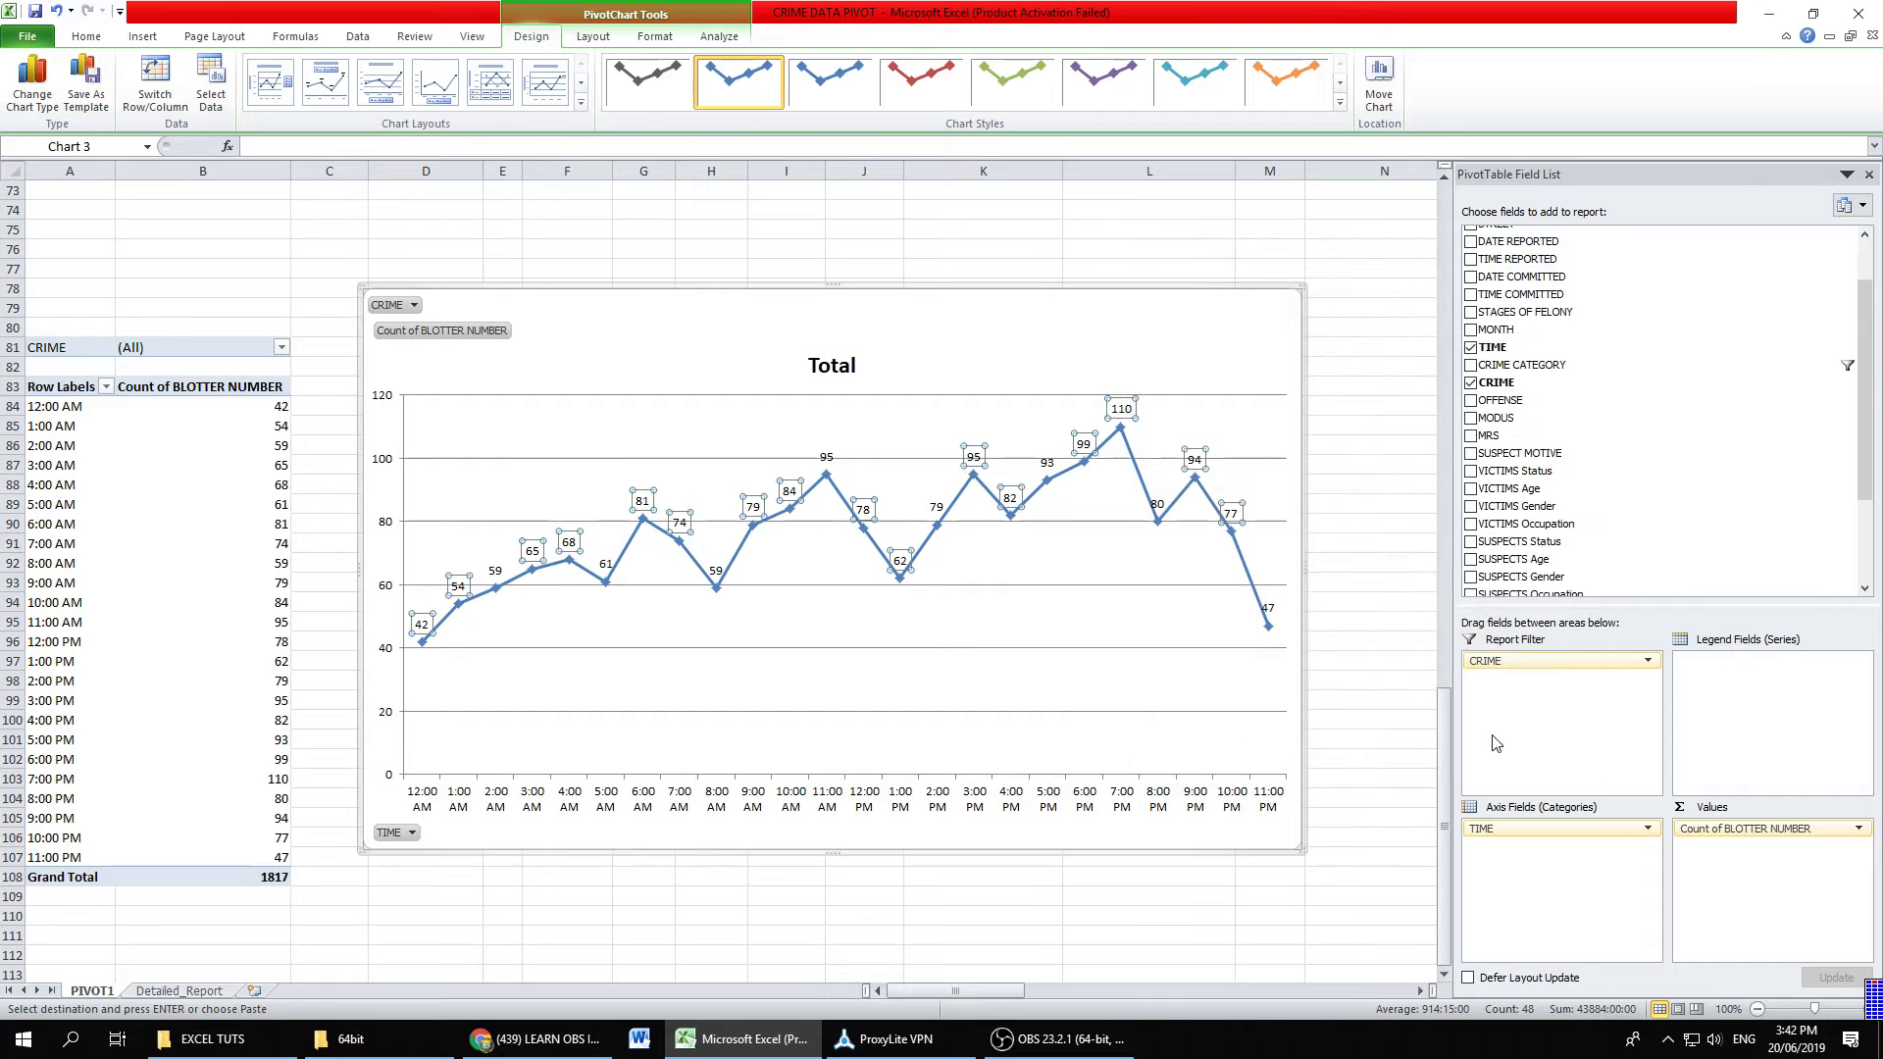
Step: Make the data labels bold with a dark red font color
click(1005, 549)
click(974, 456)
click(87, 36)
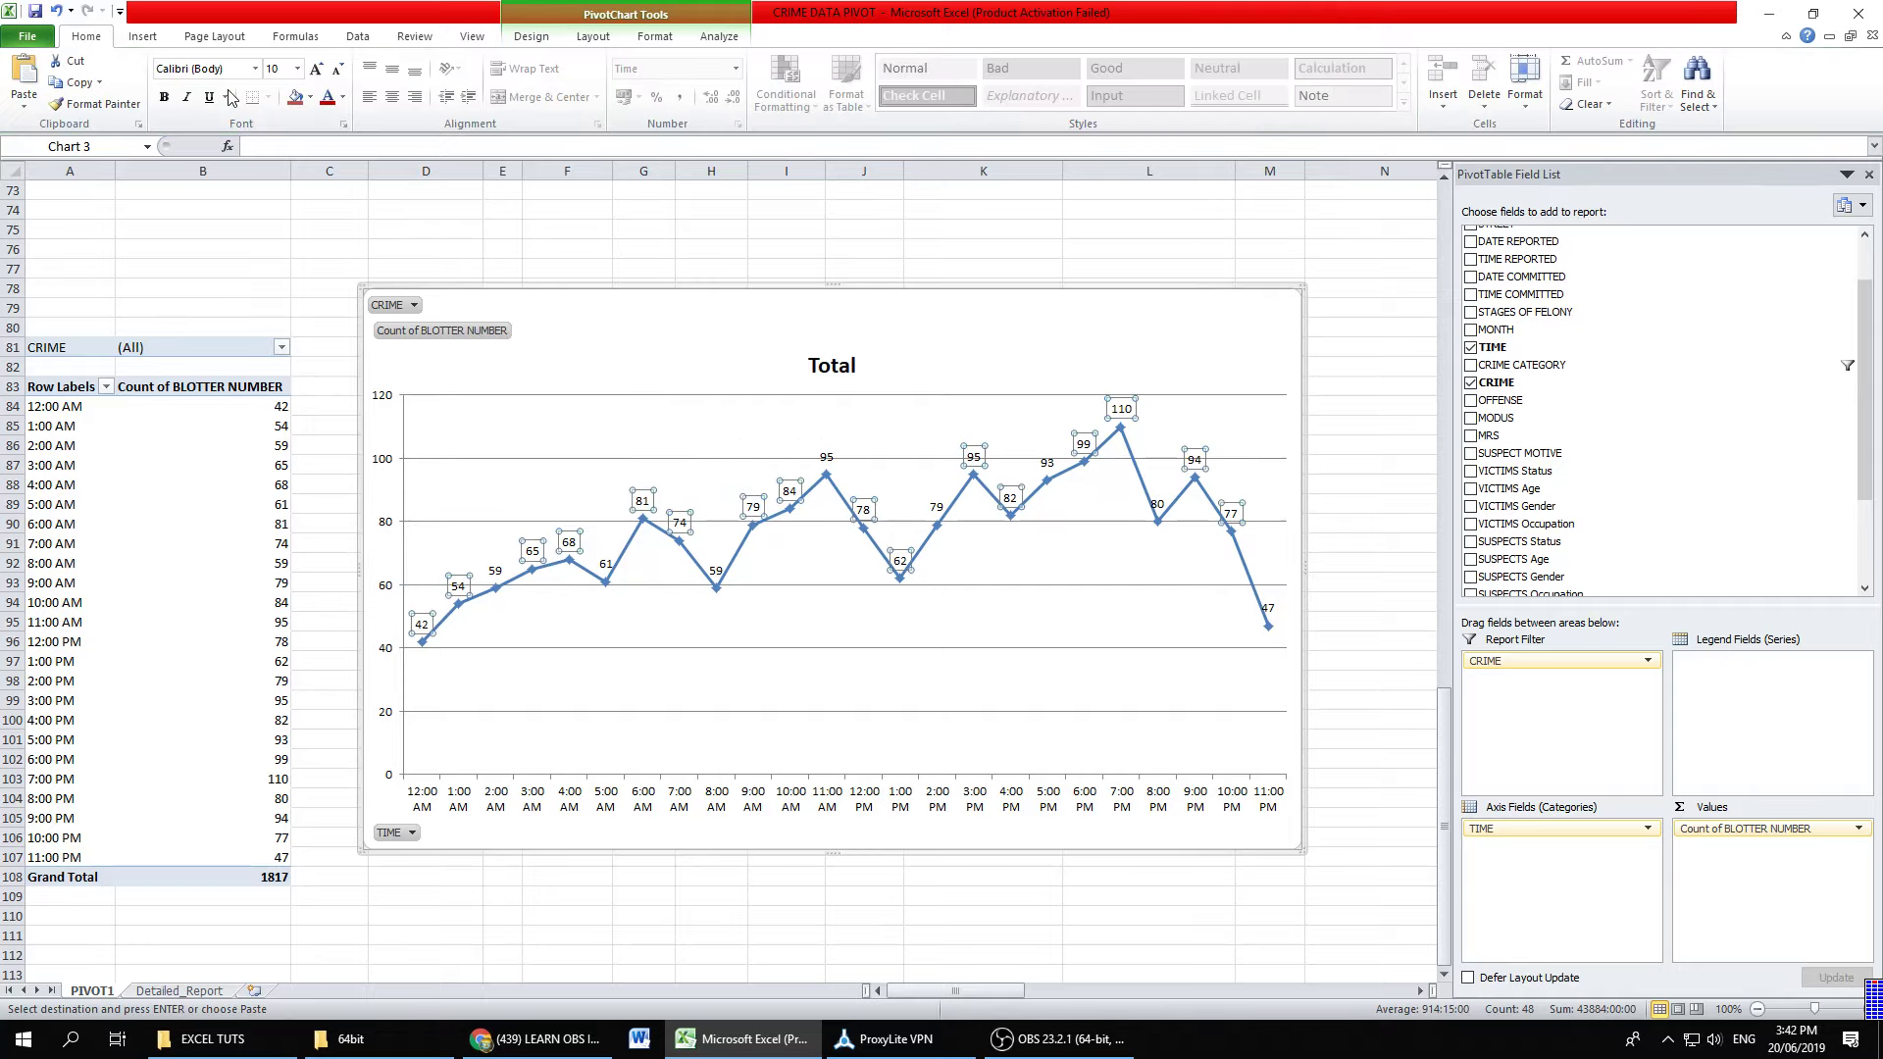
click(165, 98)
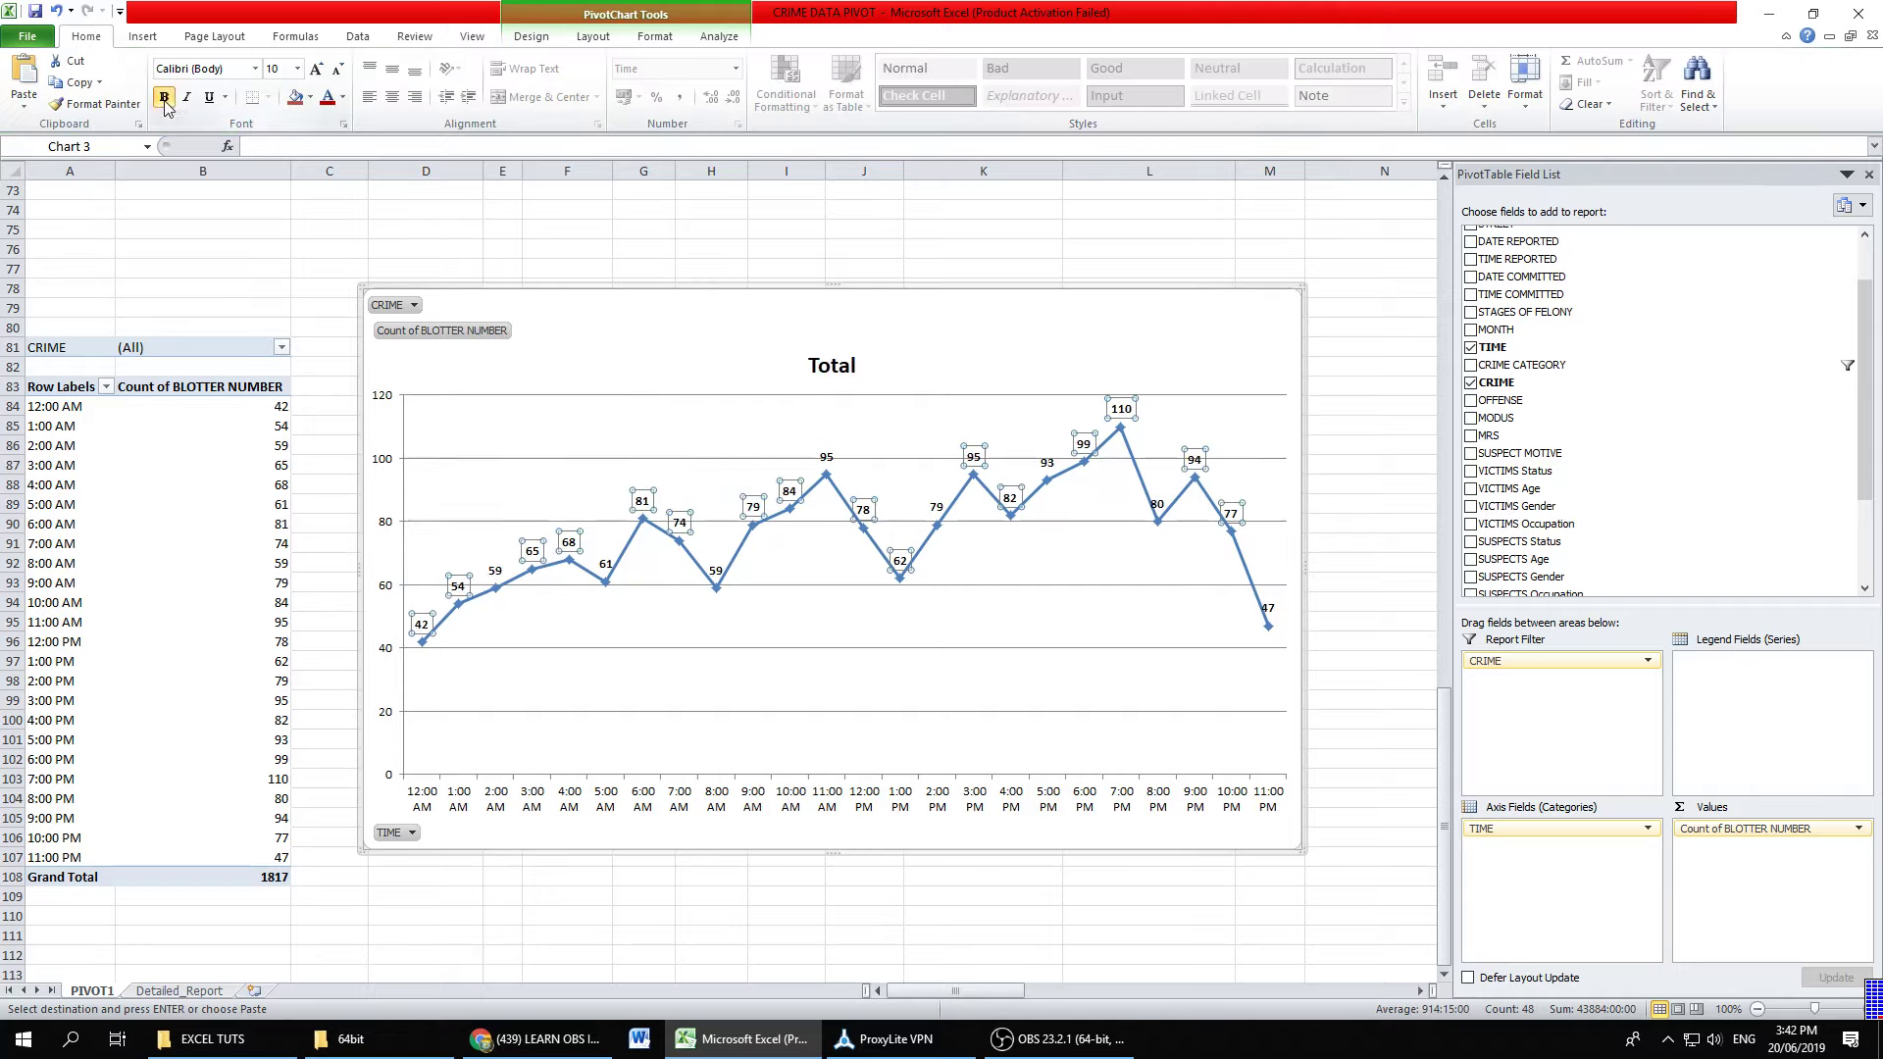
click(326, 97)
click(1357, 383)
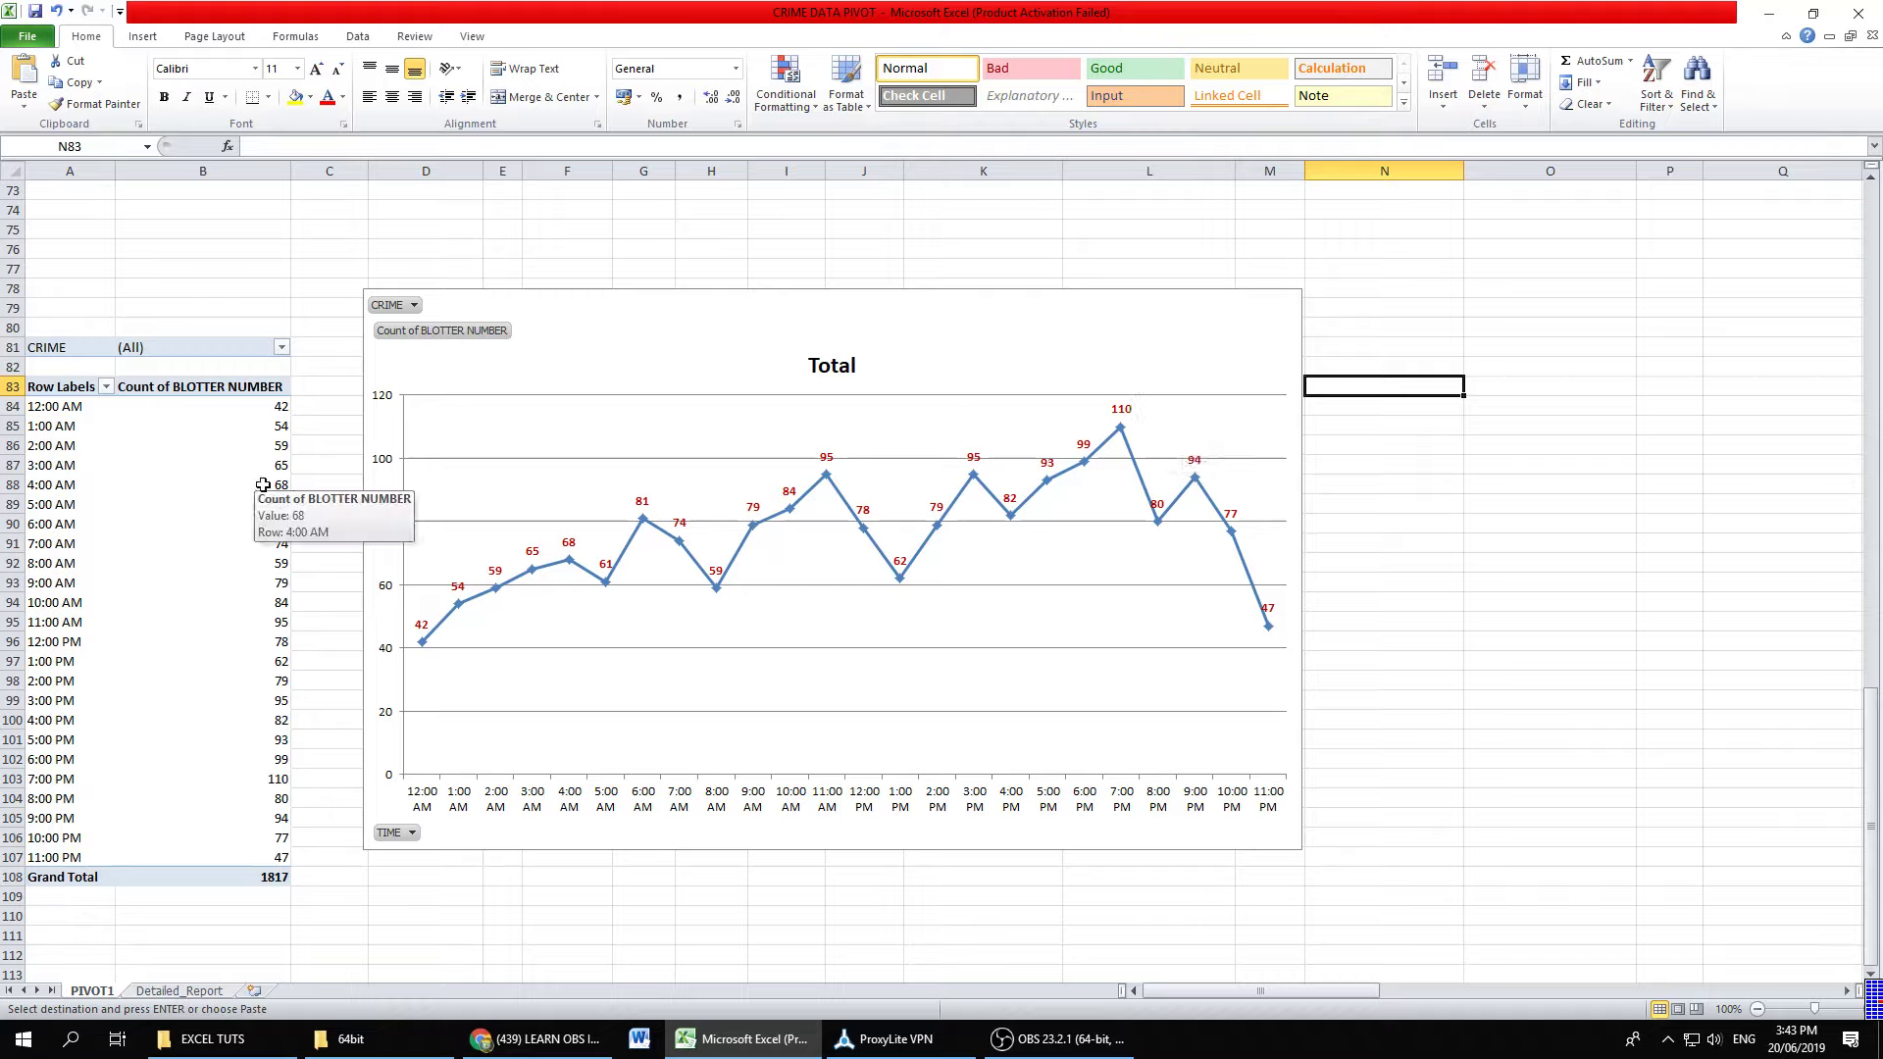
Step: Filter the hourly pivot's CRIME report filter to MURDER
click(281, 348)
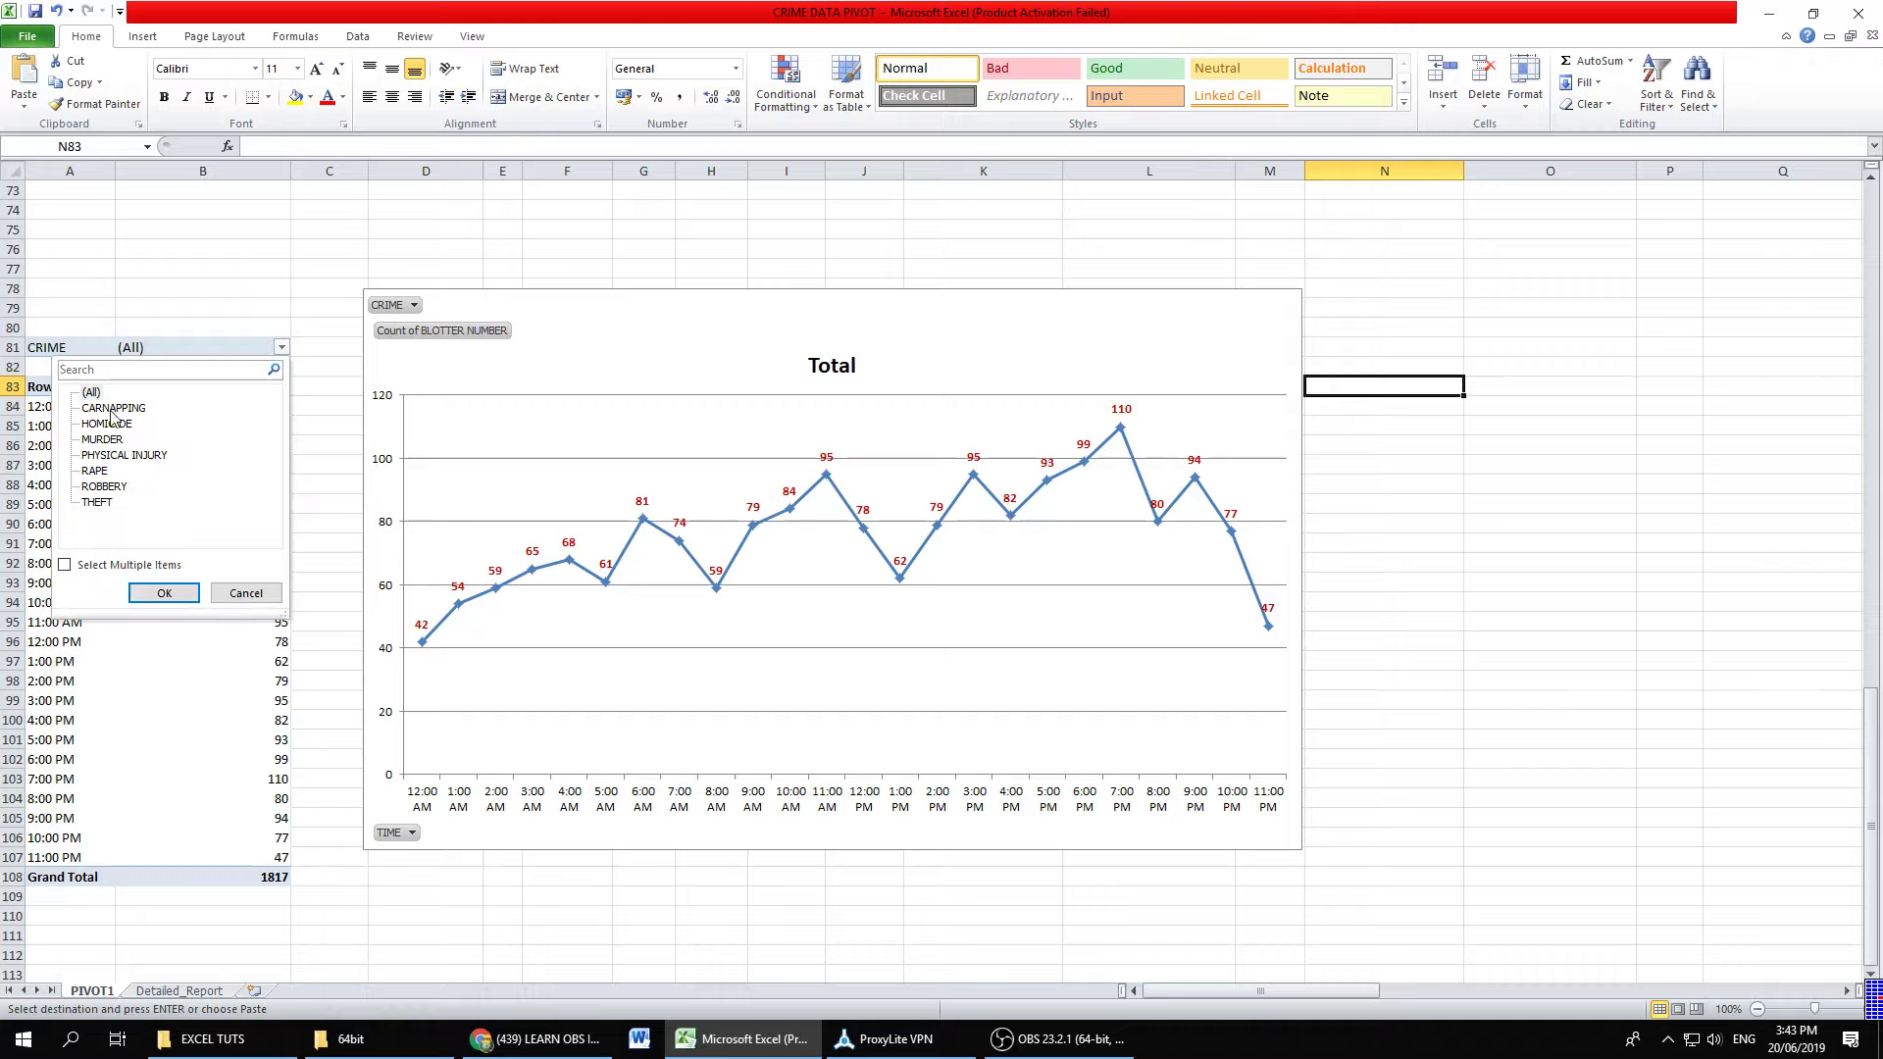
click(101, 440)
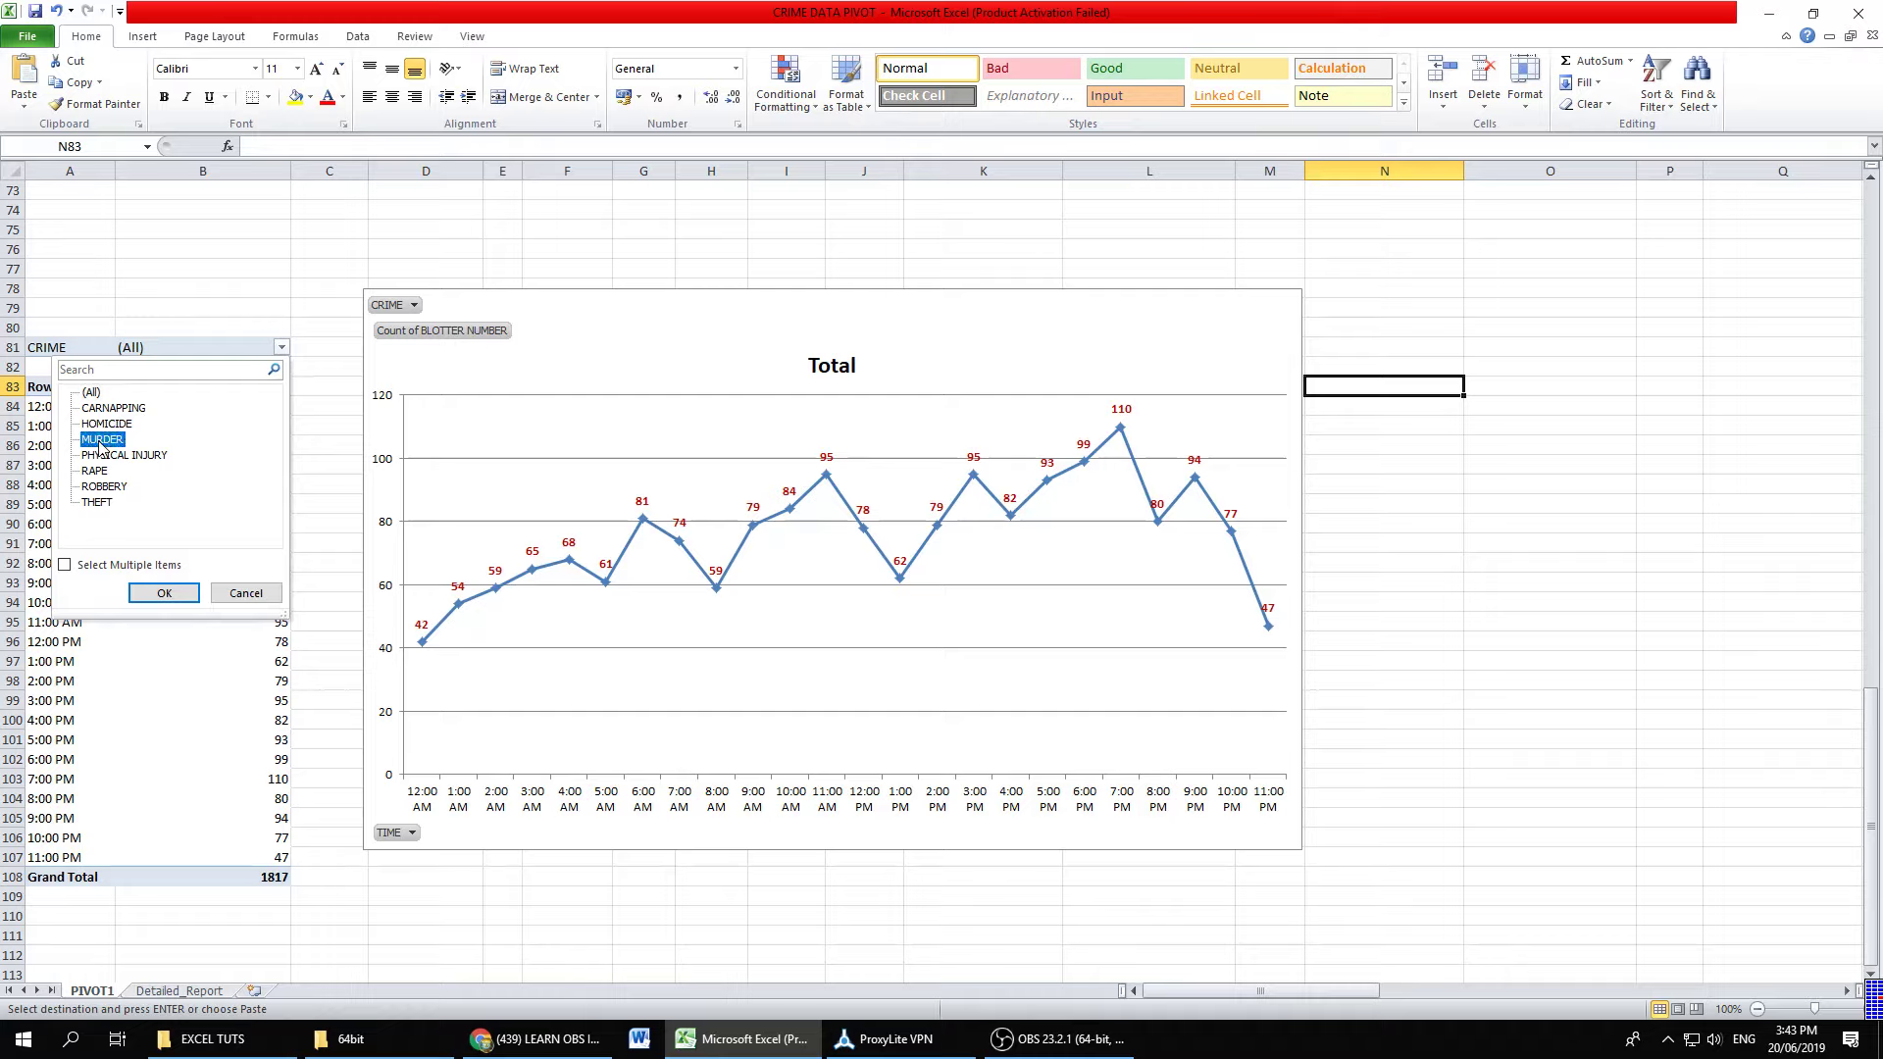
click(164, 593)
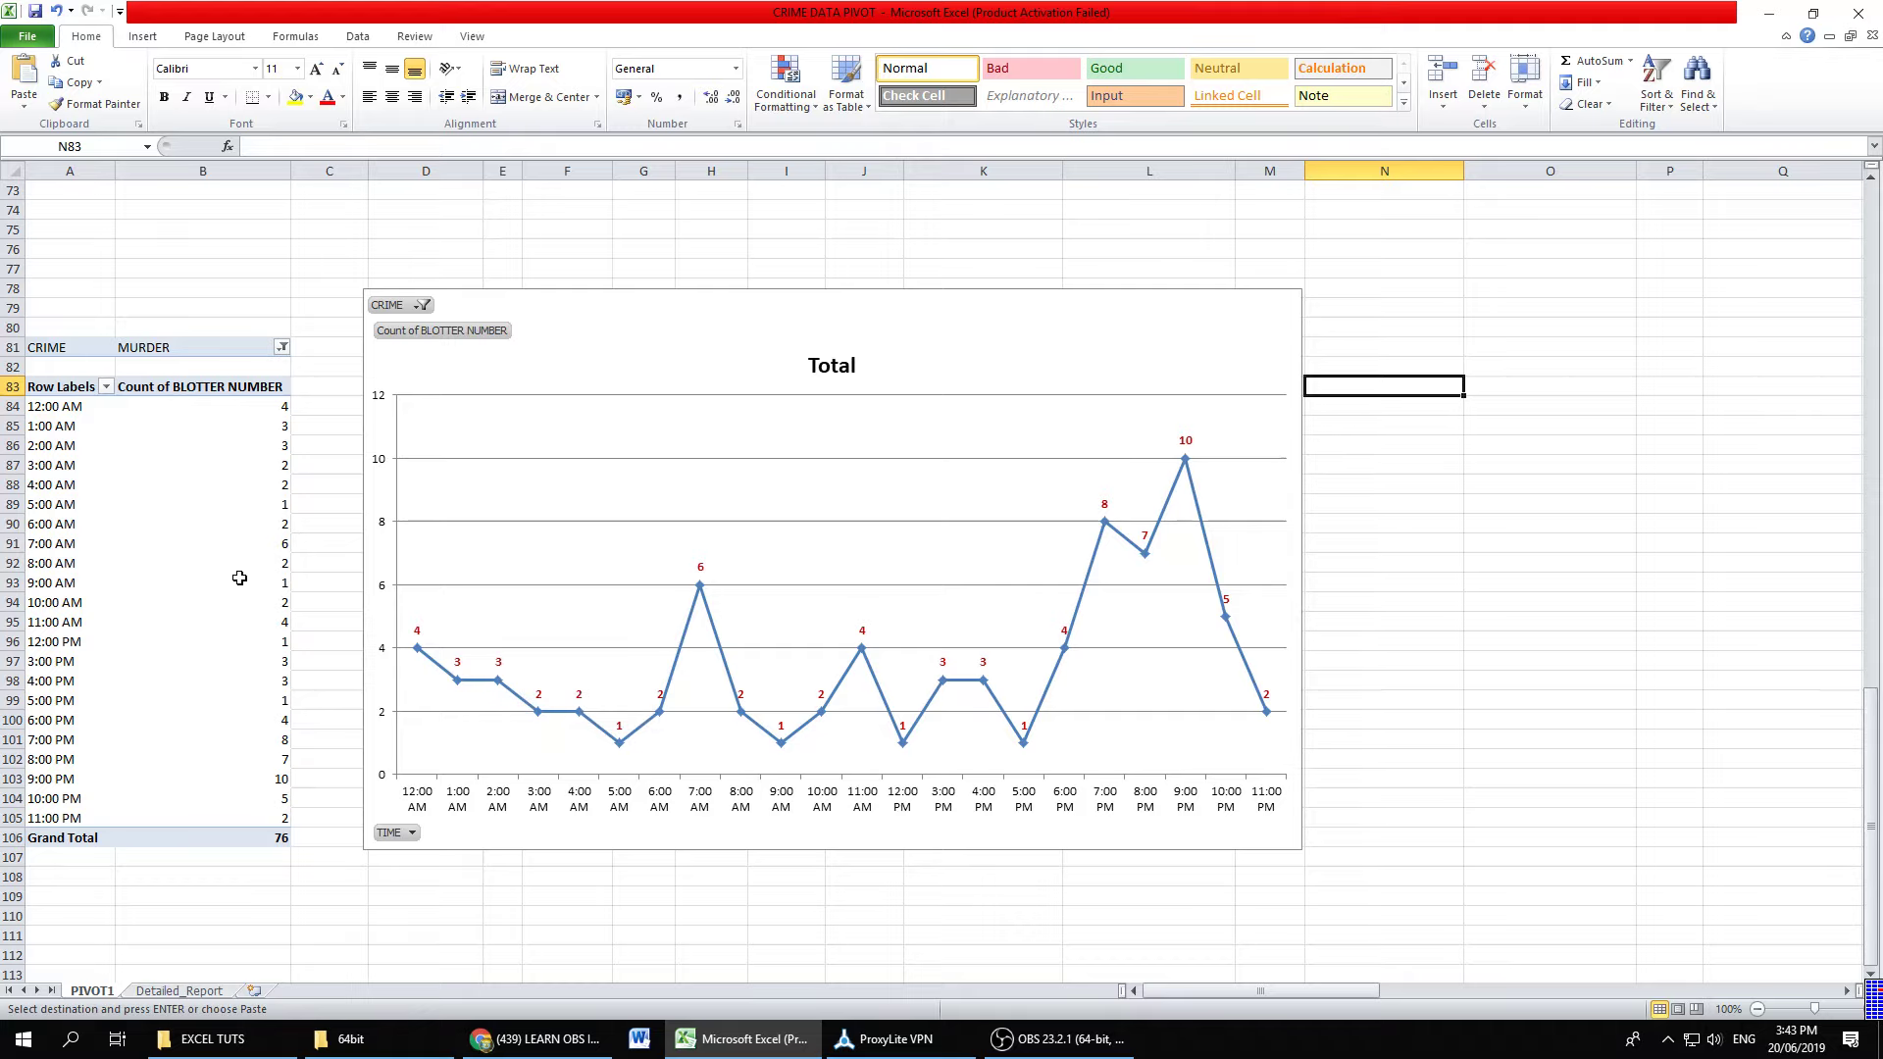
click(235, 780)
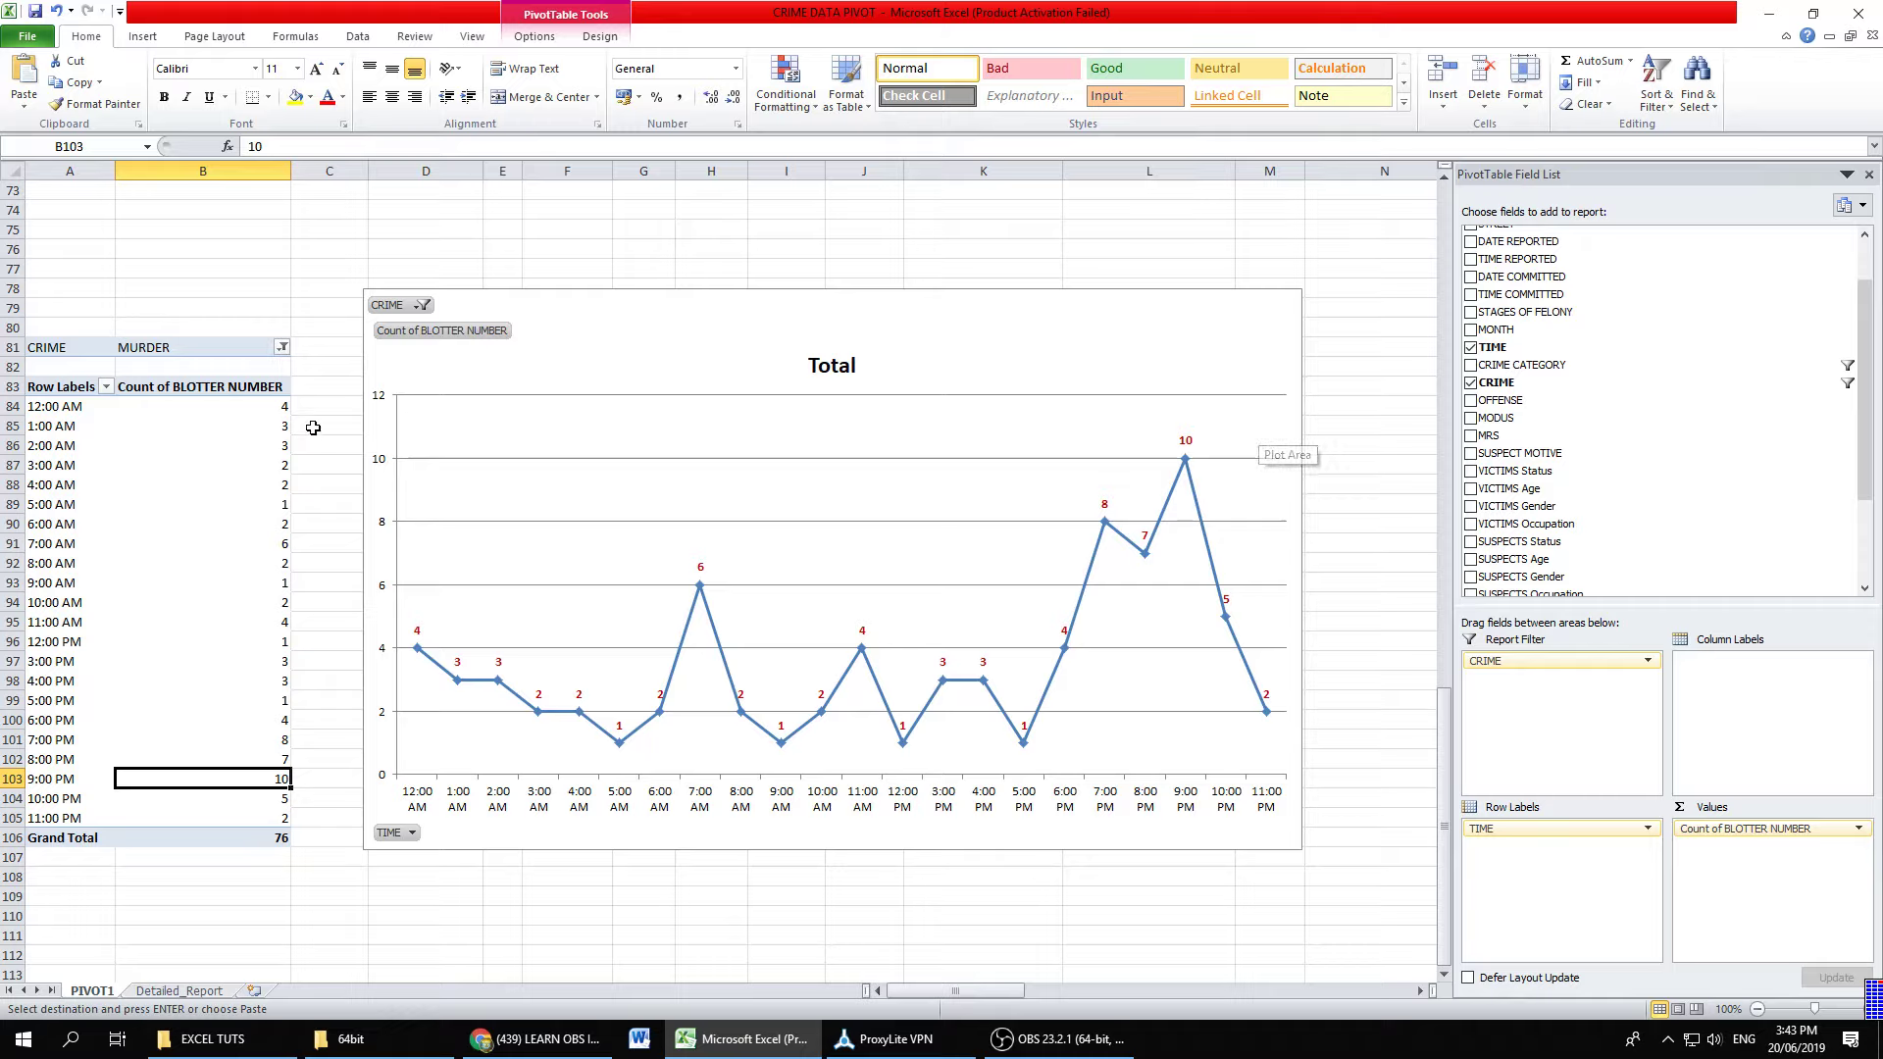
Step: Change the CRIME filter to HOMICIDE, giving a grand total of 22
click(281, 347)
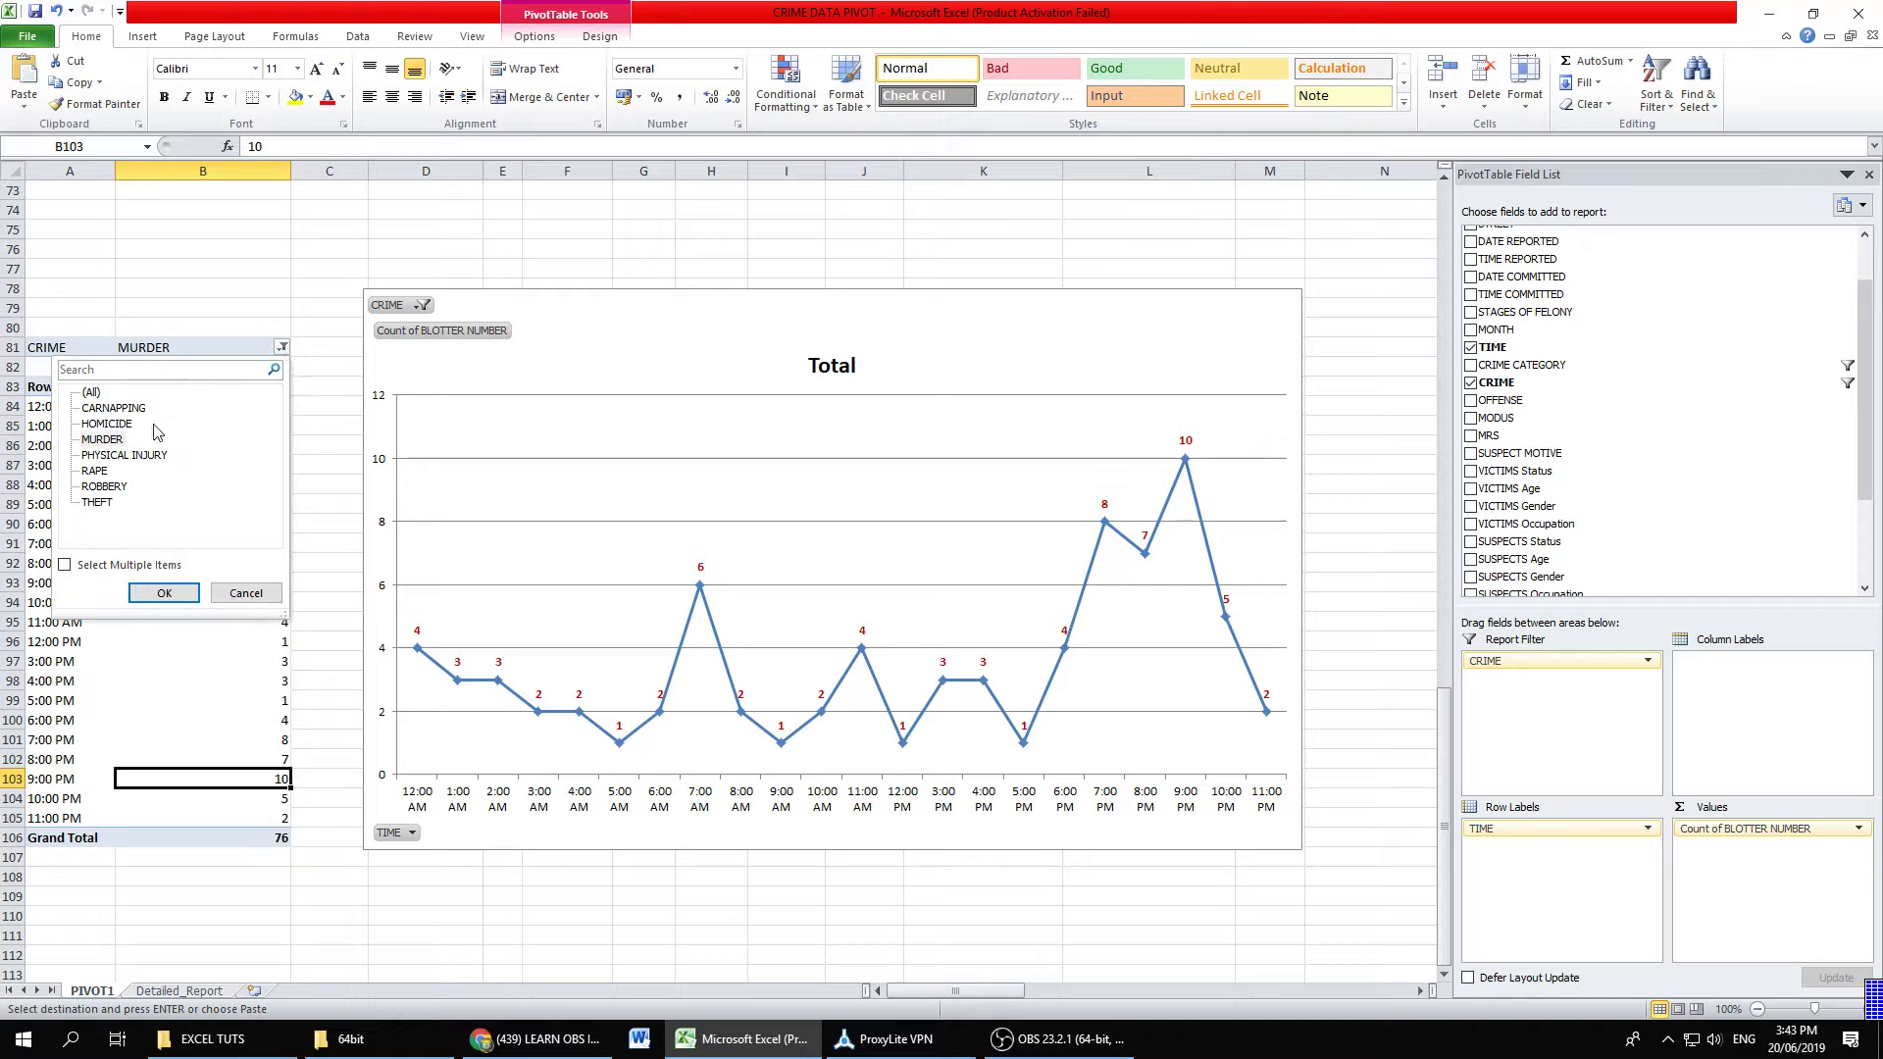
click(115, 425)
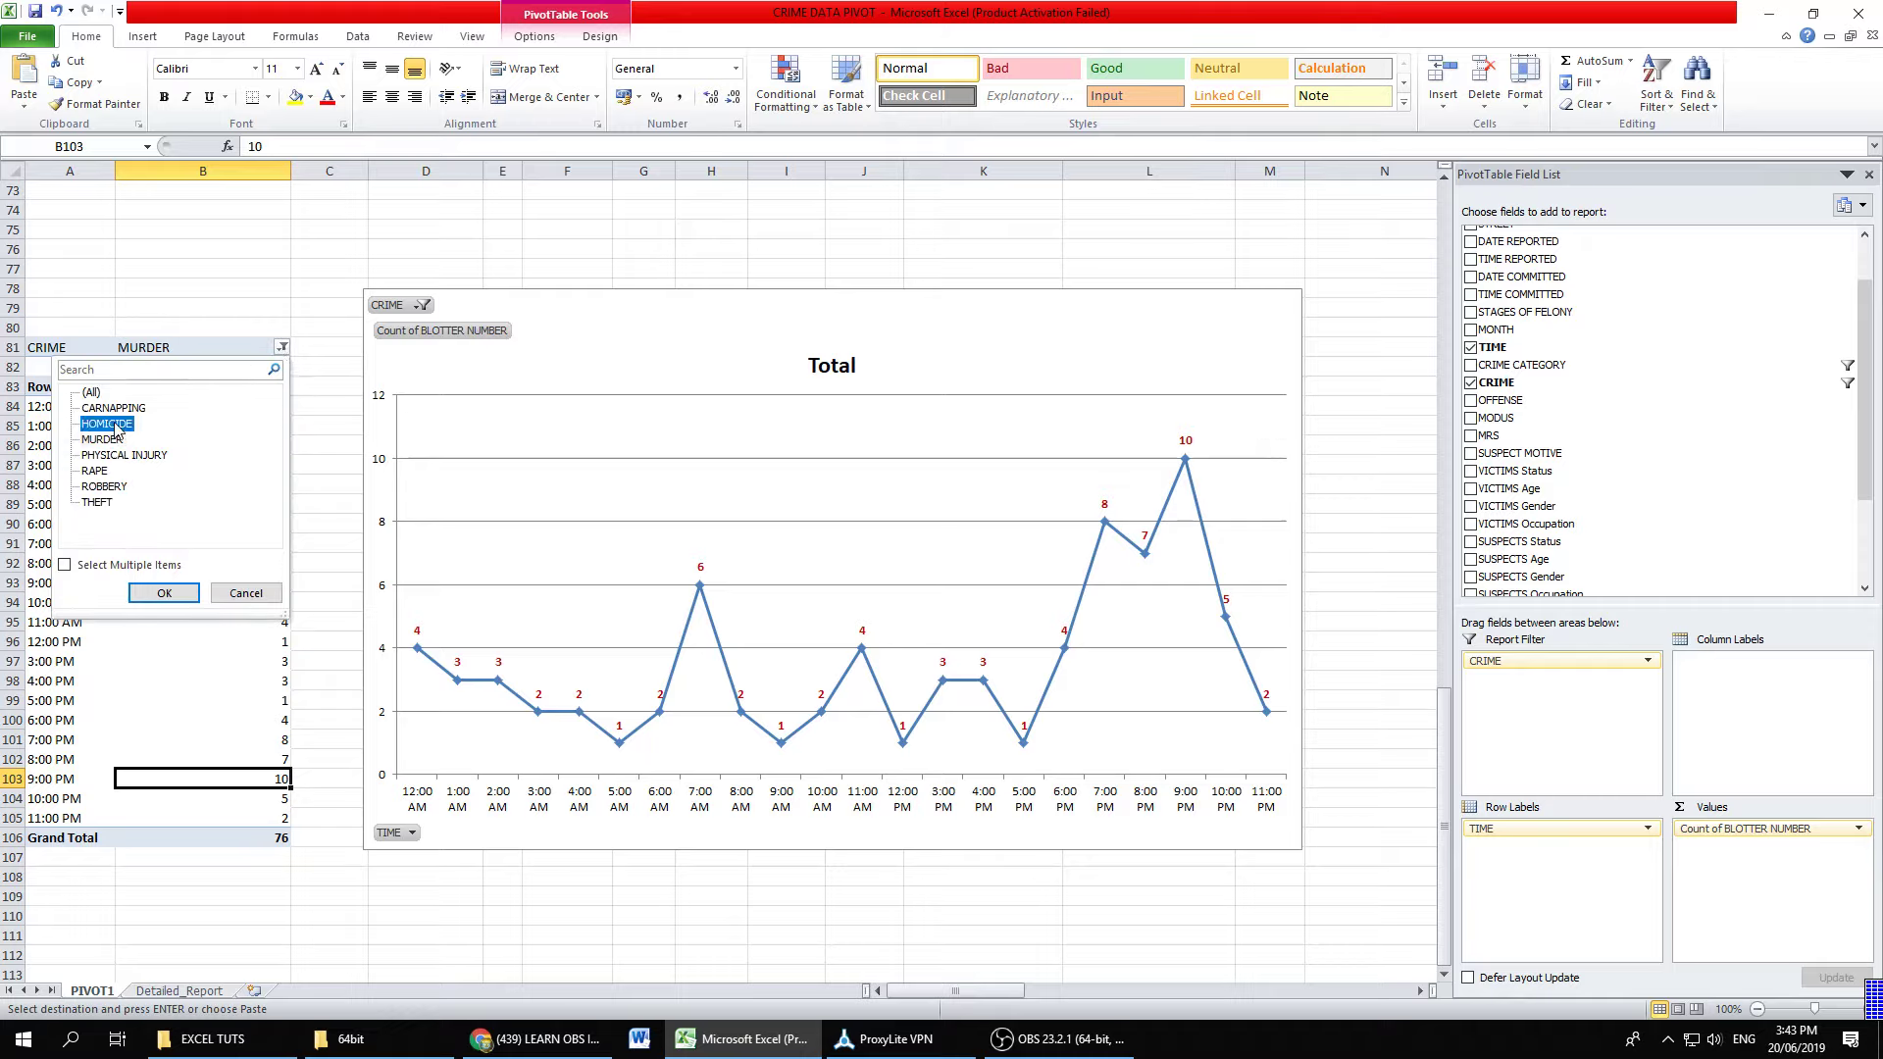
click(164, 593)
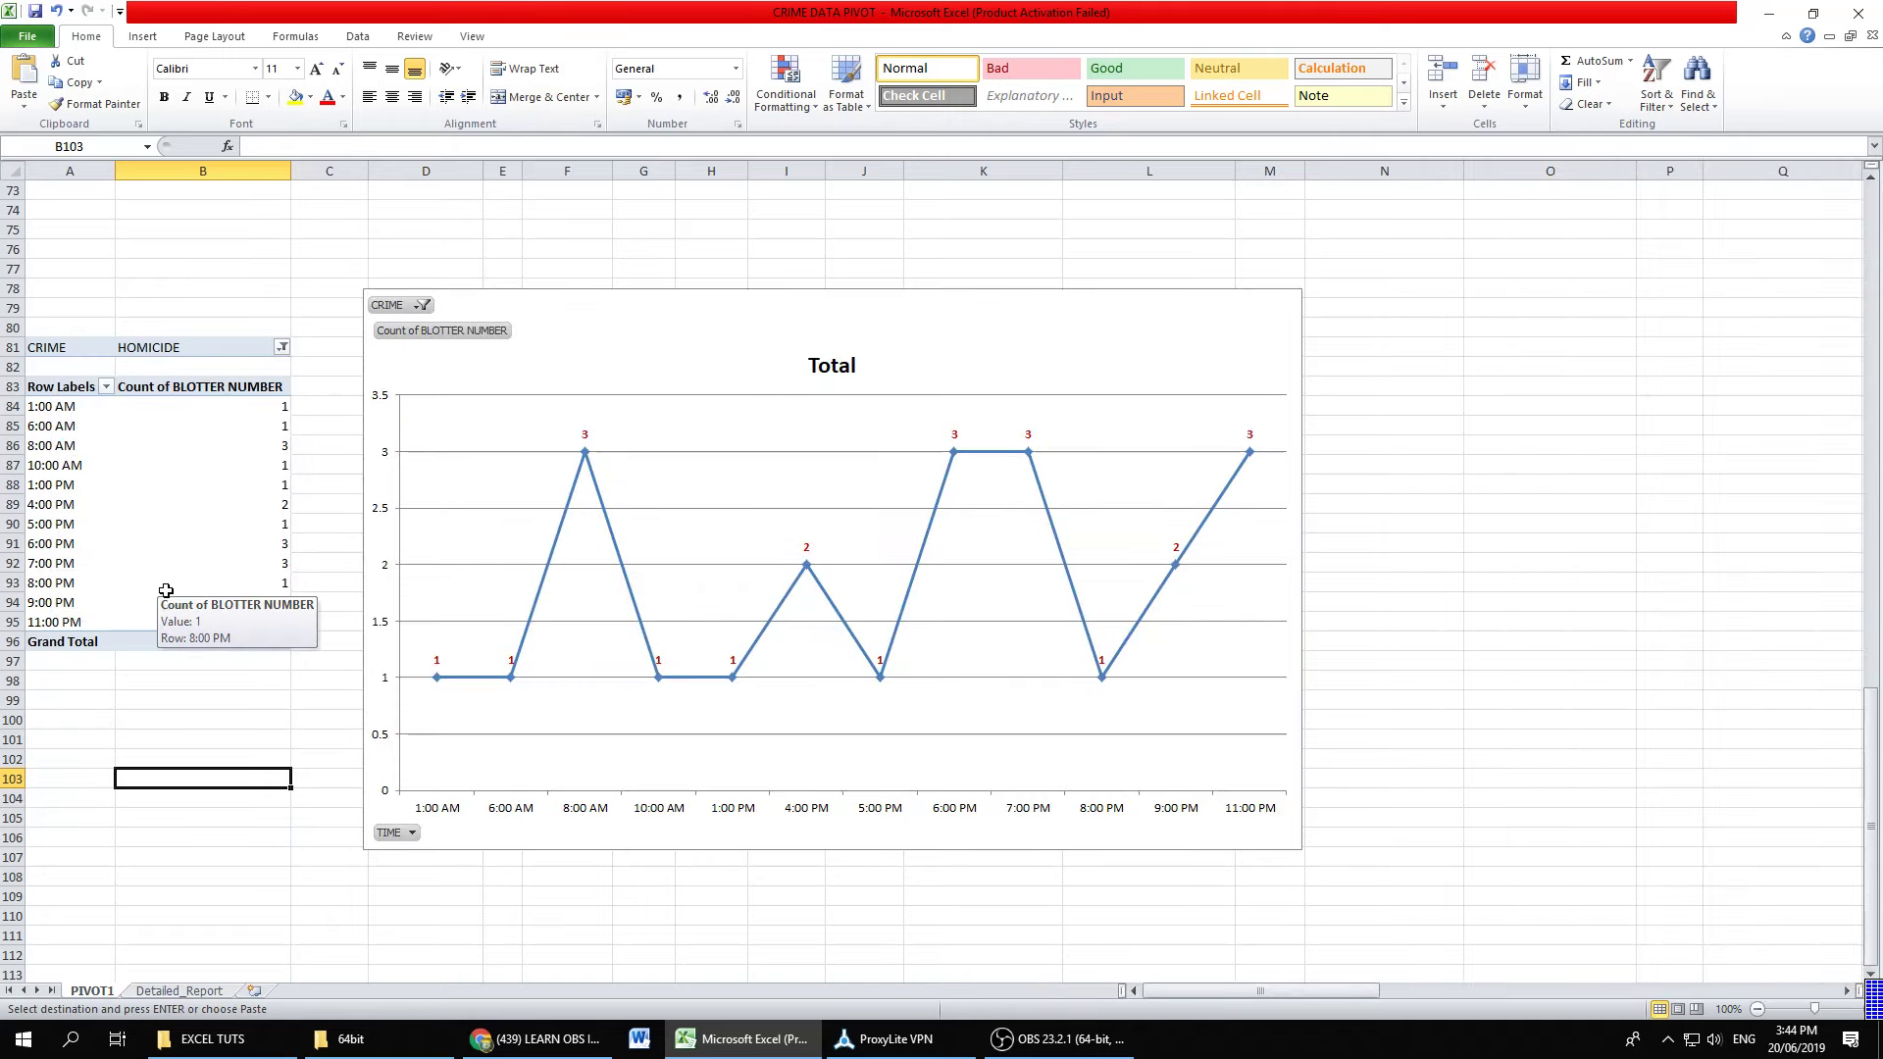
mouse_move(261, 406)
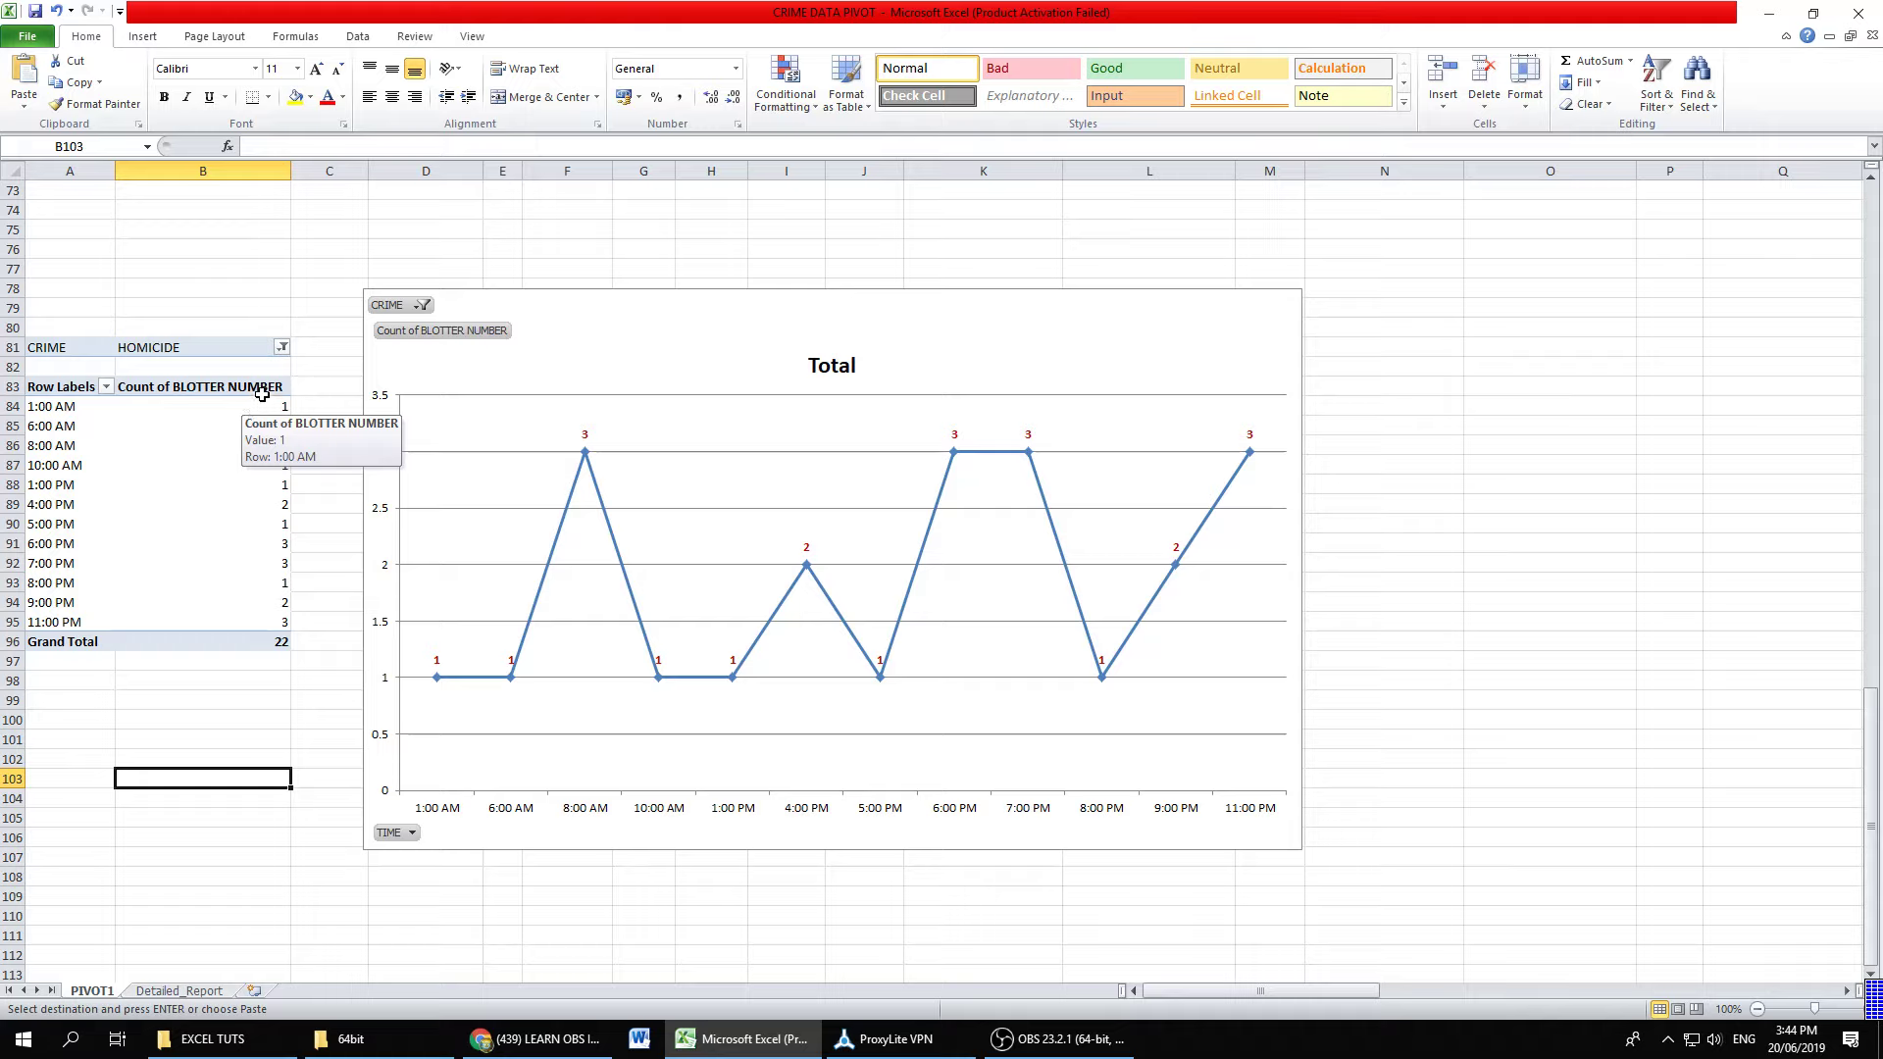
Step: Filter the hourly pivot to PHYSICAL INJURY, then to ROBBERY
click(282, 348)
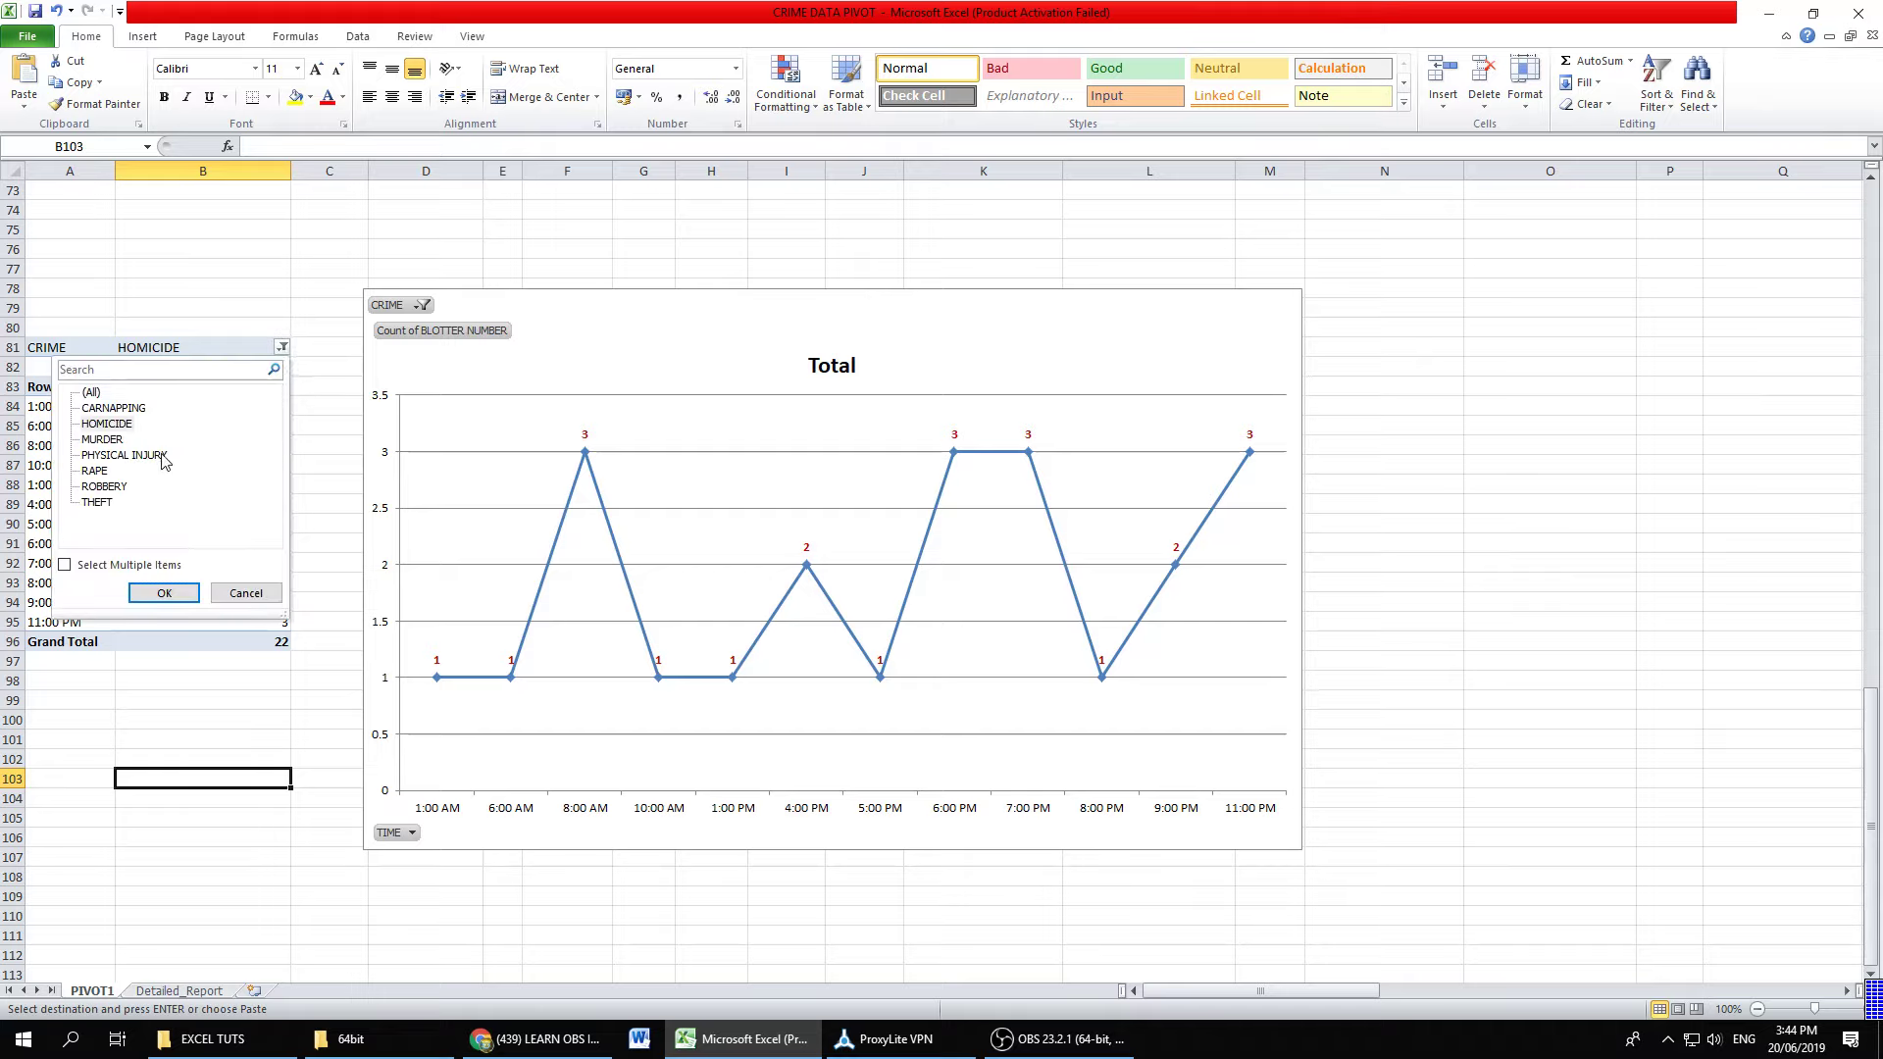
click(125, 455)
click(183, 595)
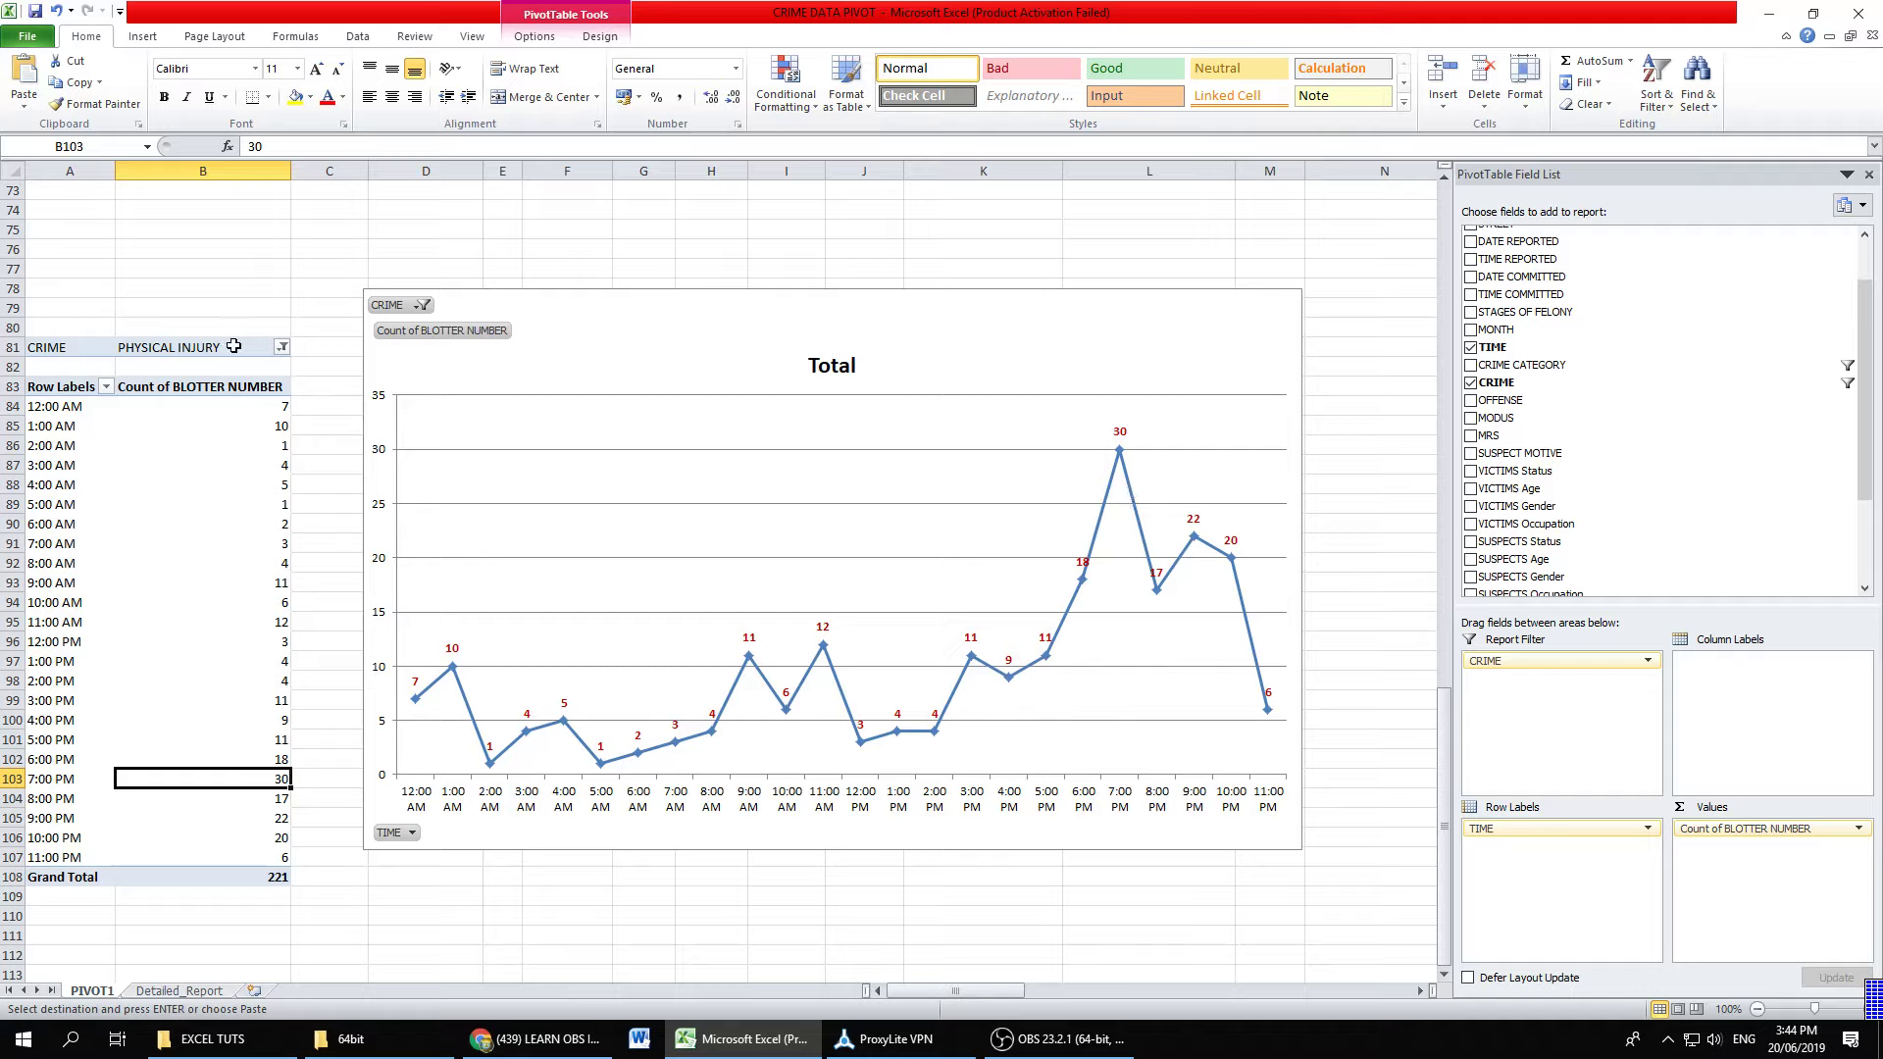
click(281, 347)
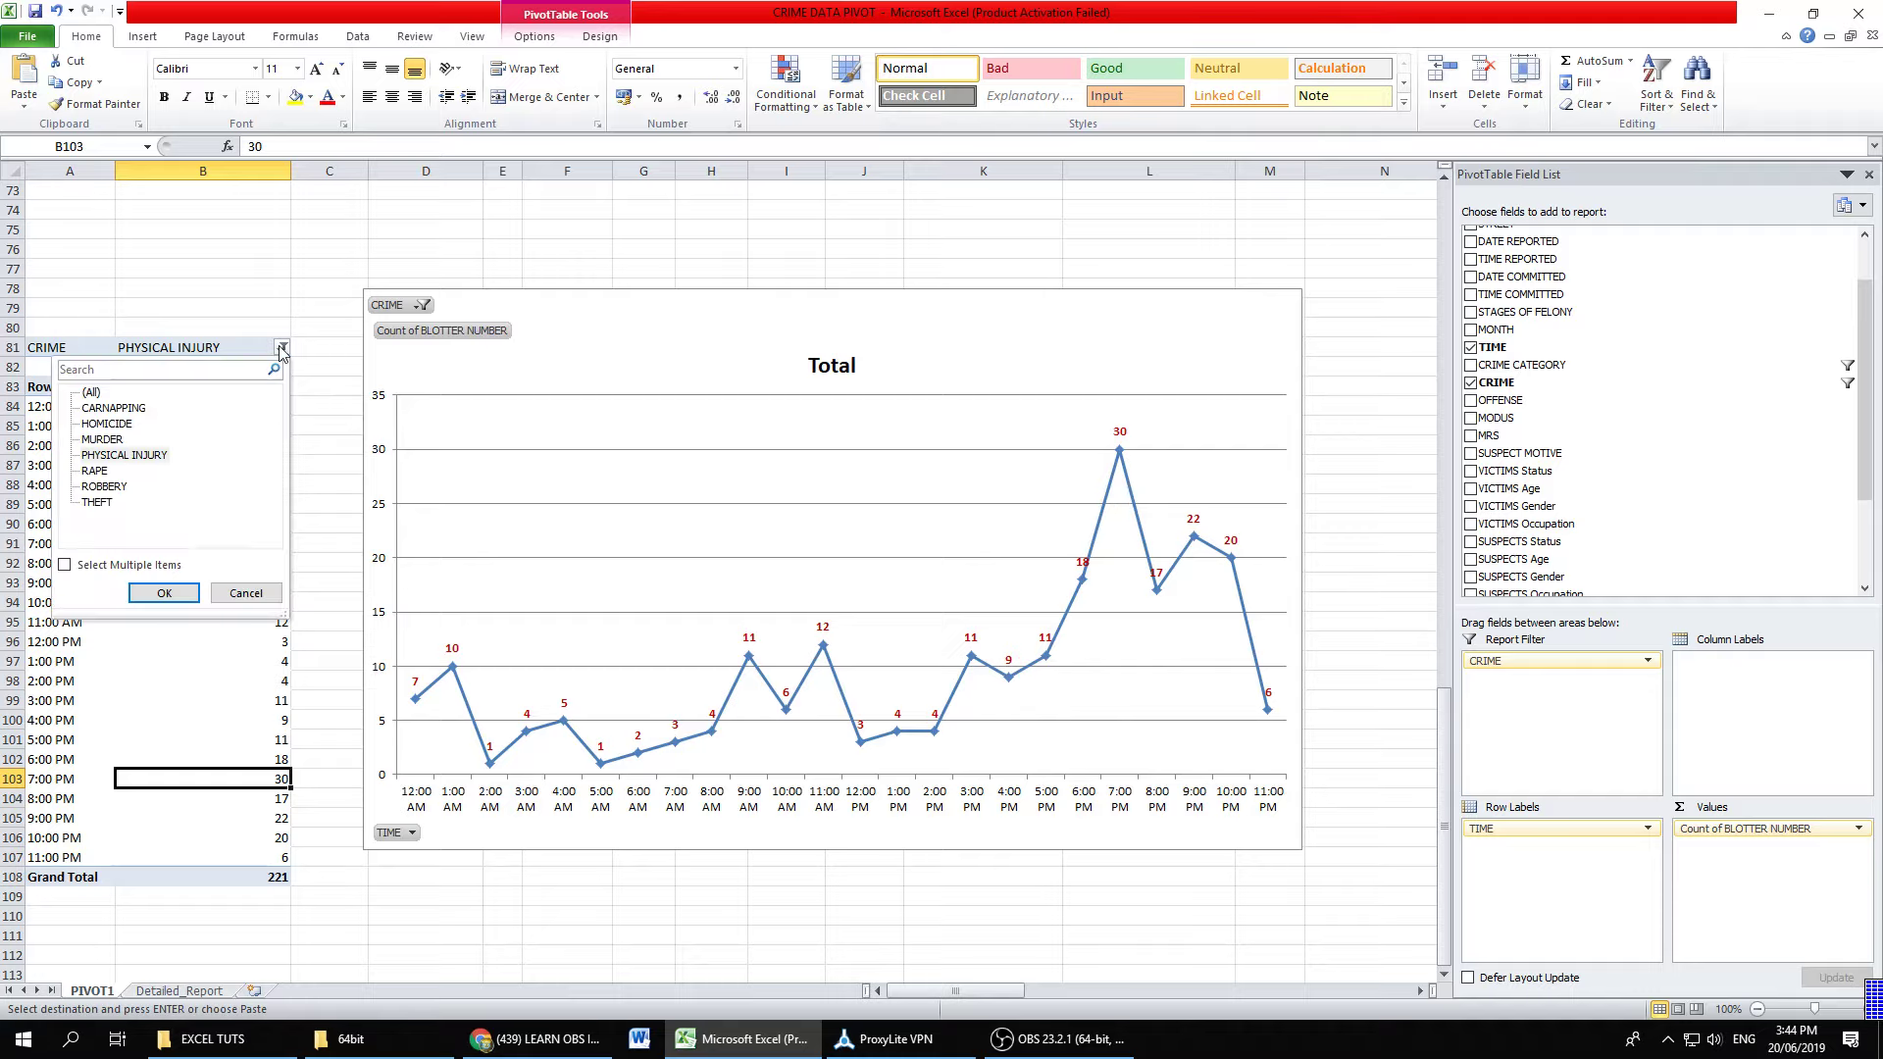
click(108, 486)
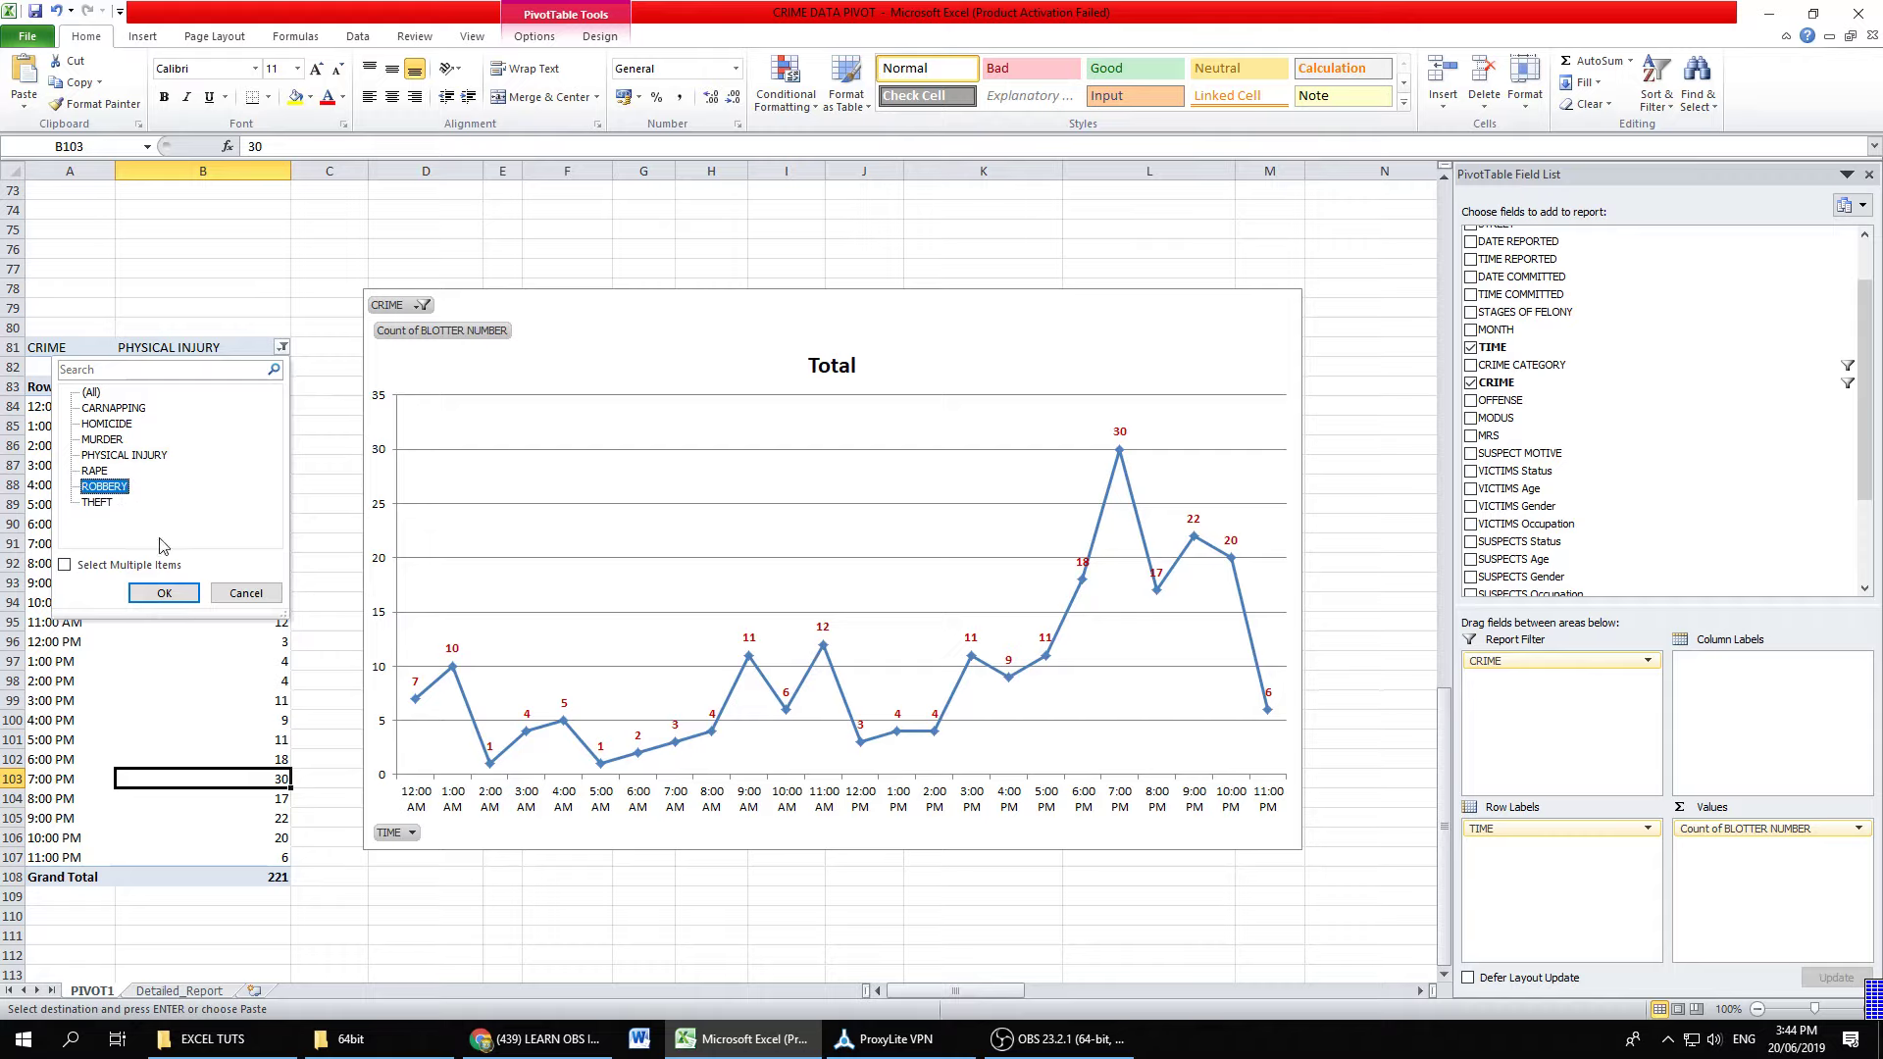
click(163, 592)
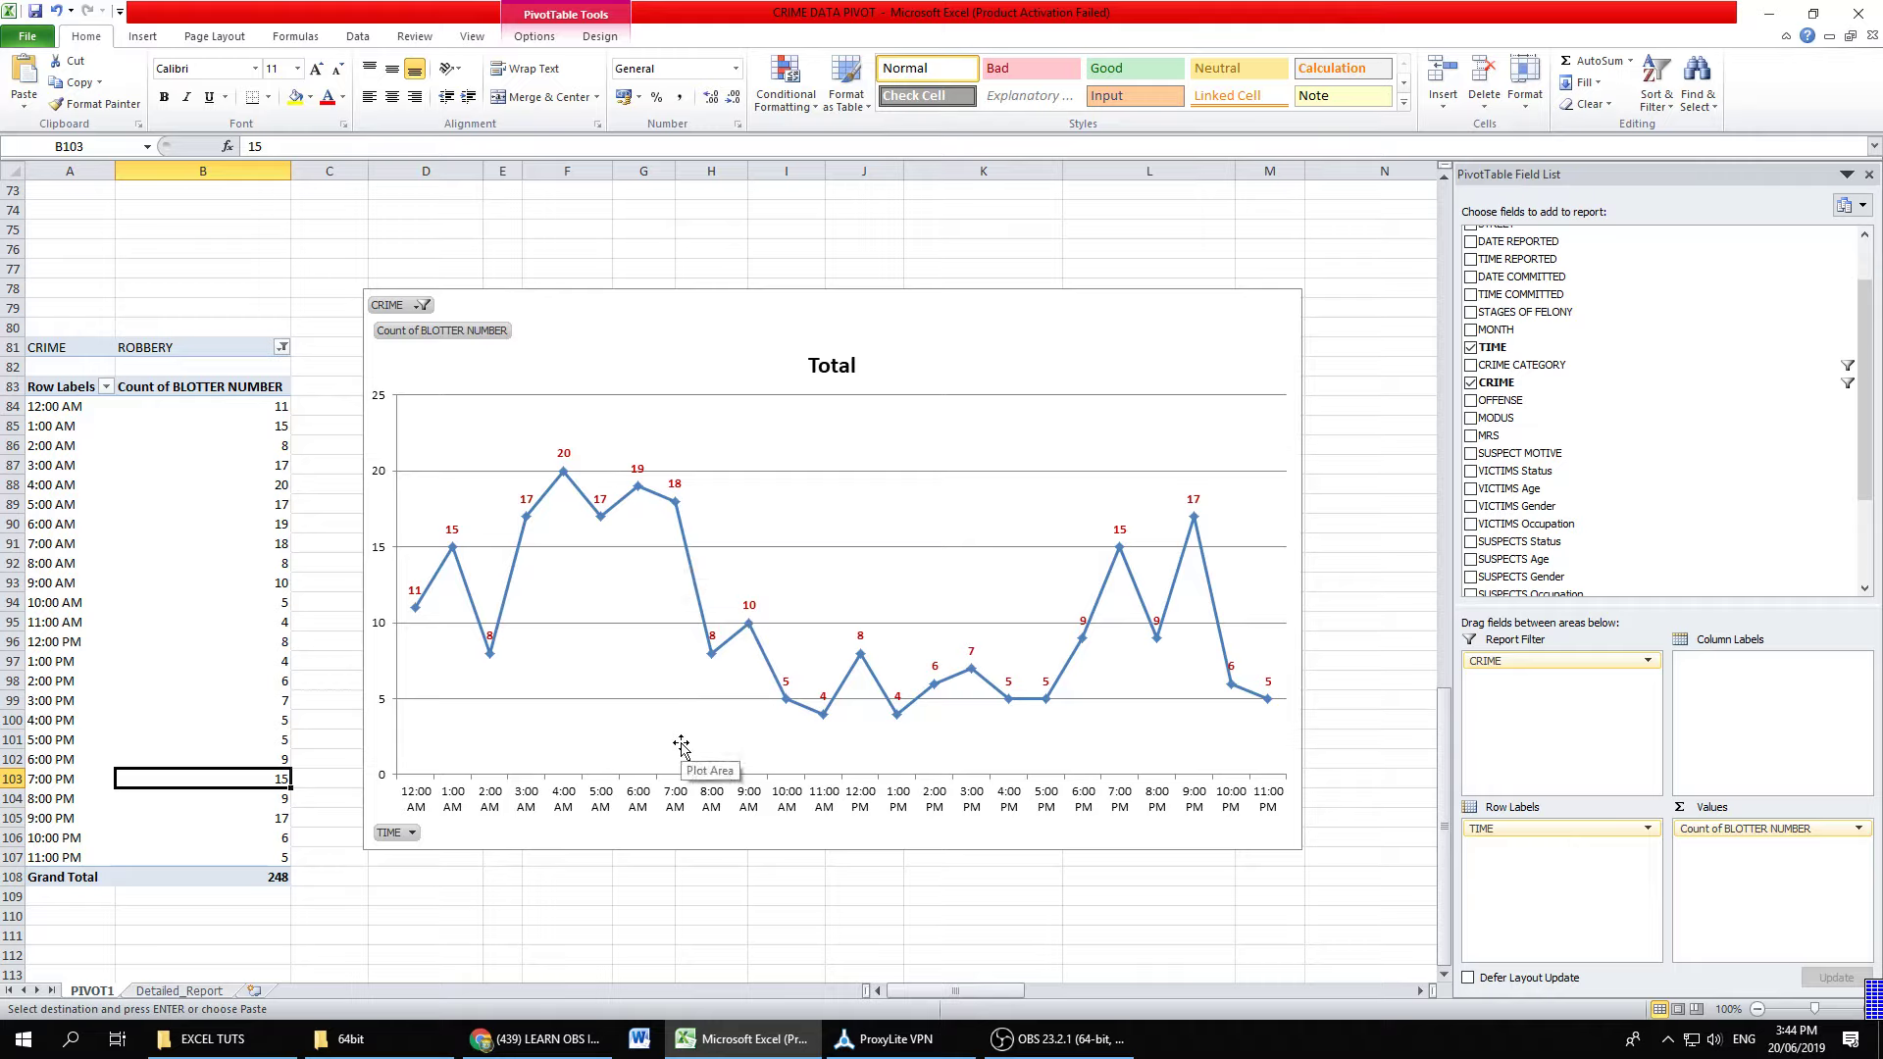
Step: Change the CRIME filter to THEFT, totalling 1008 with a 71 peak at 5:00 PM
click(280, 348)
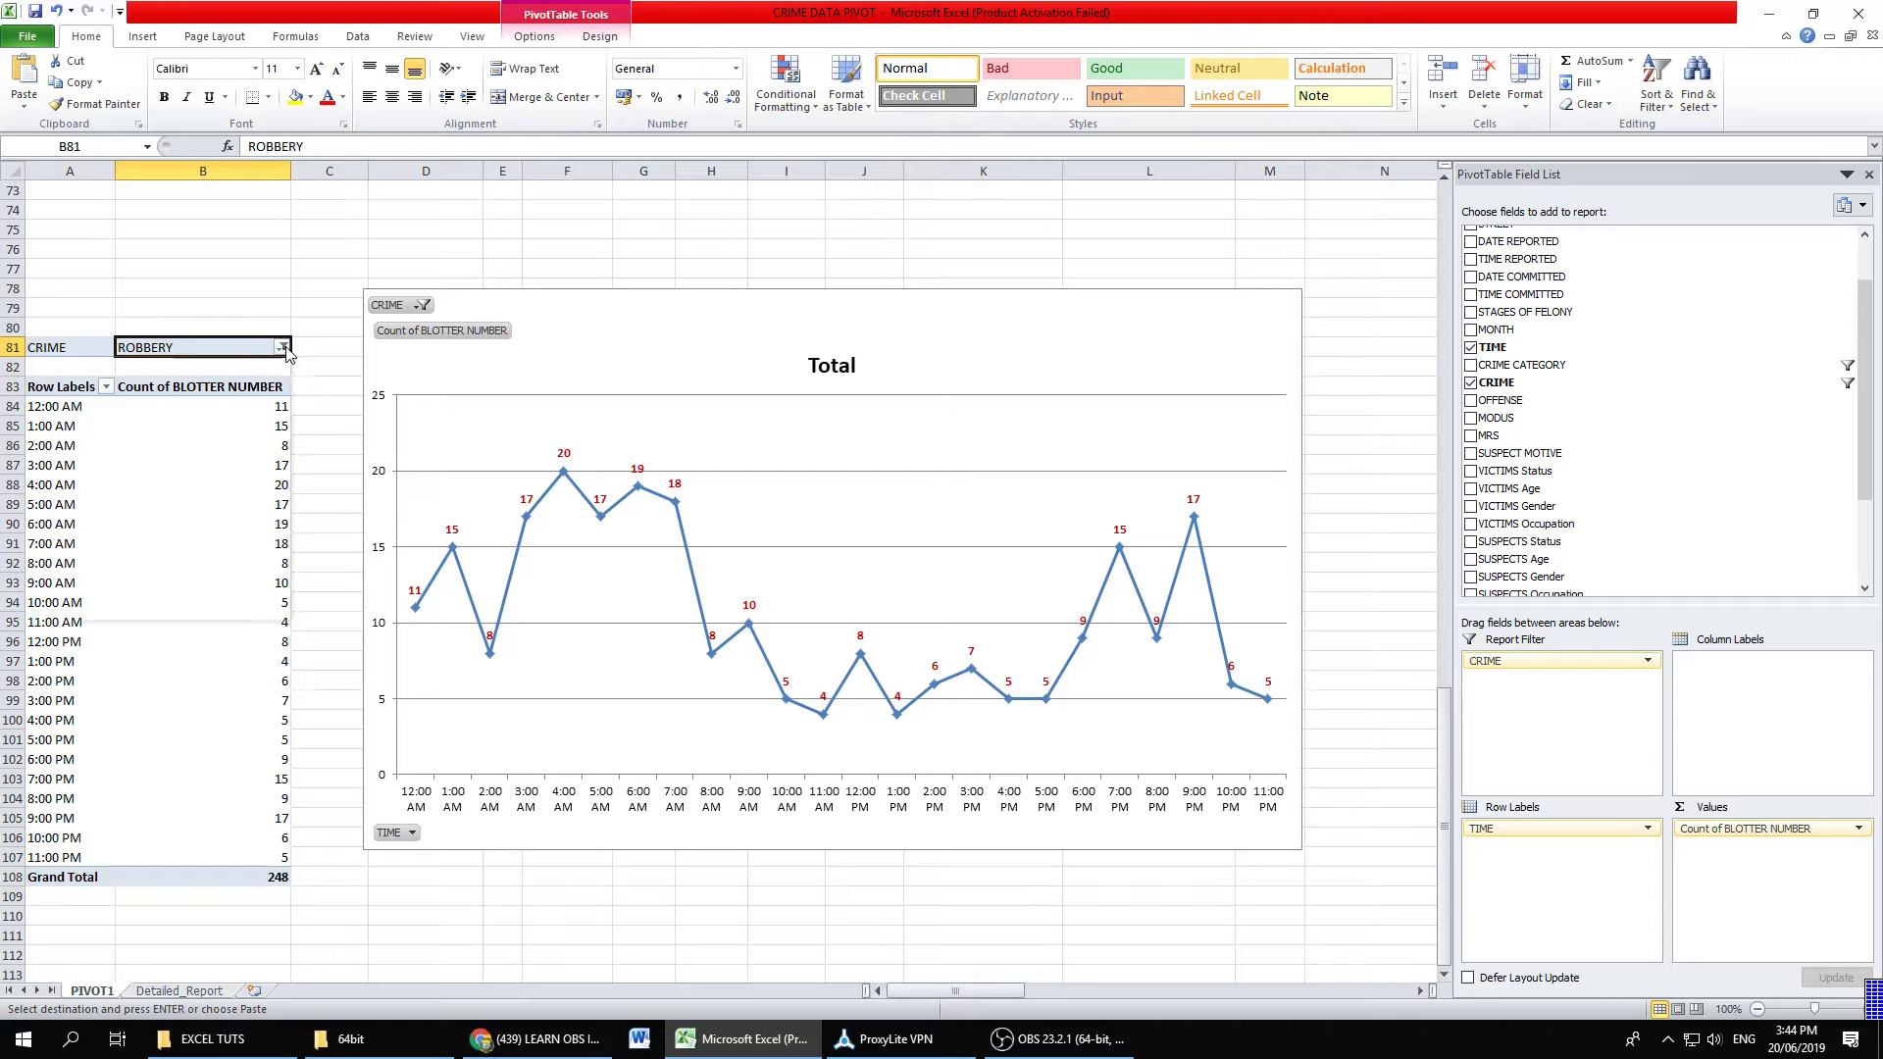
click(116, 503)
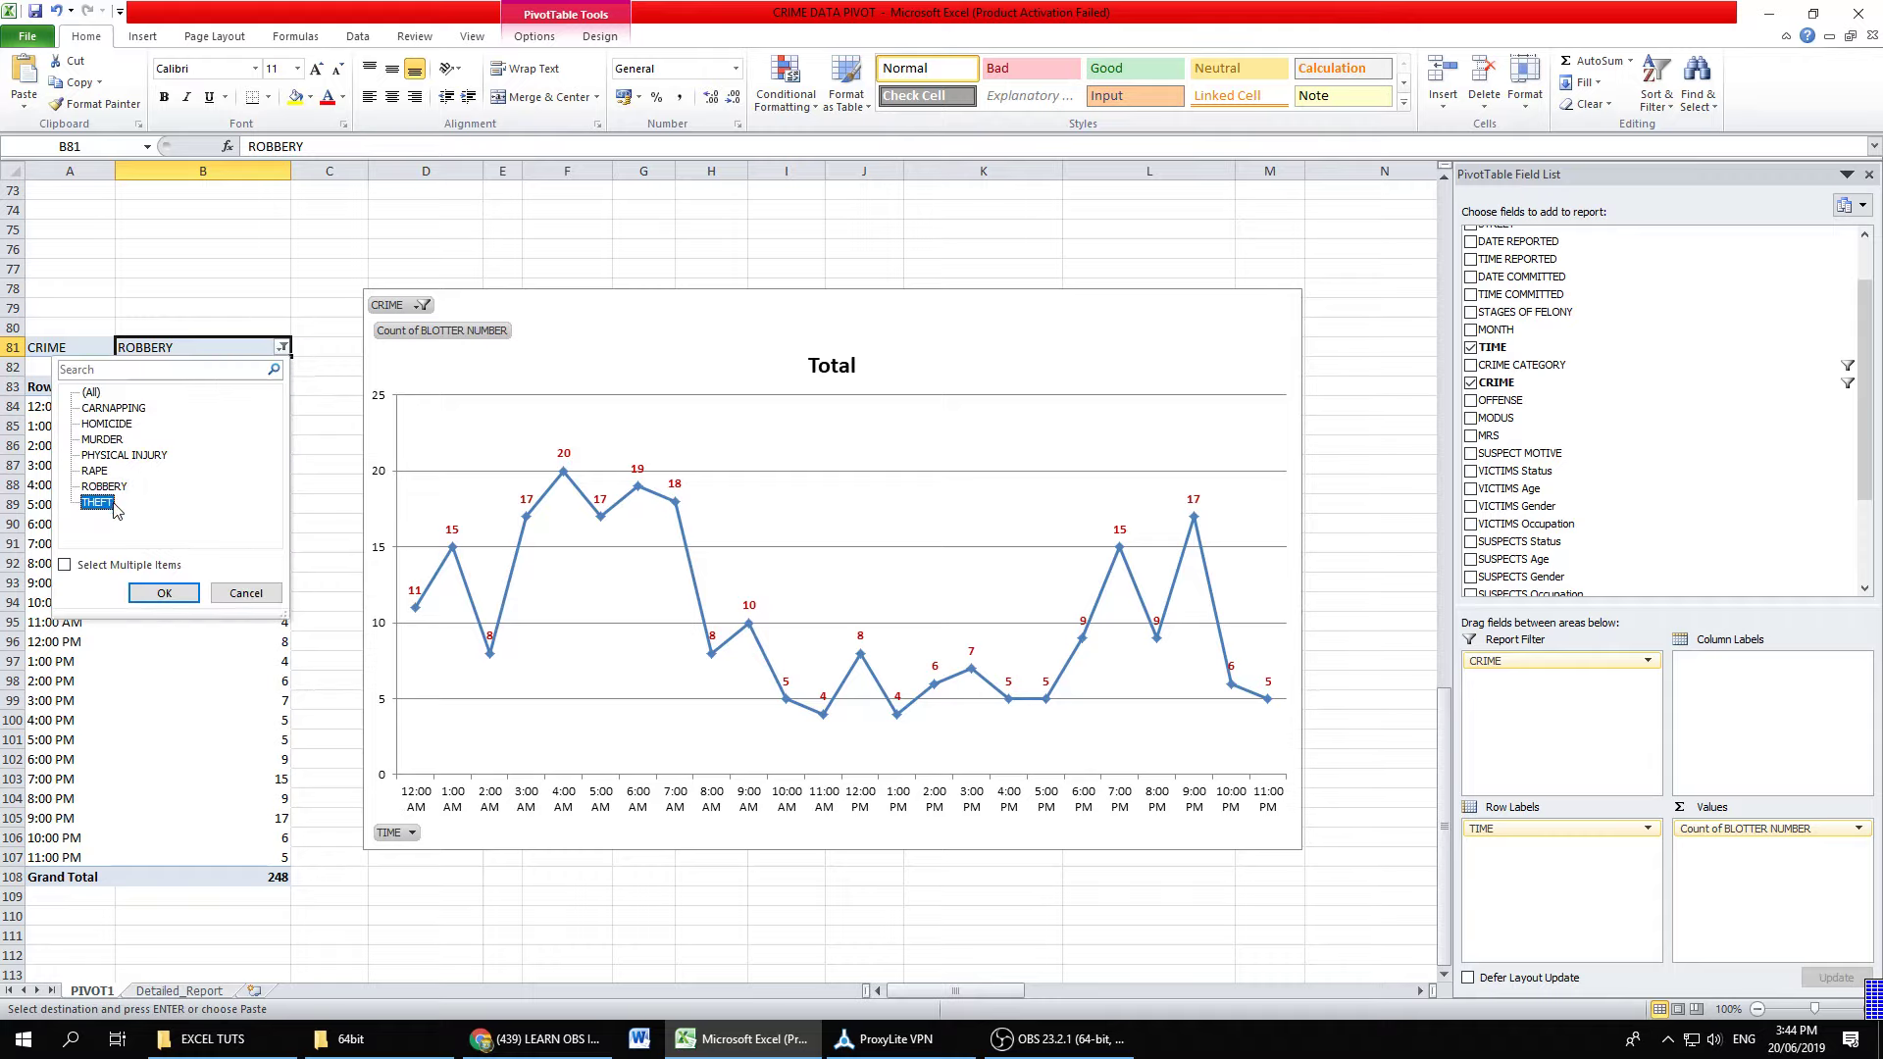
click(159, 594)
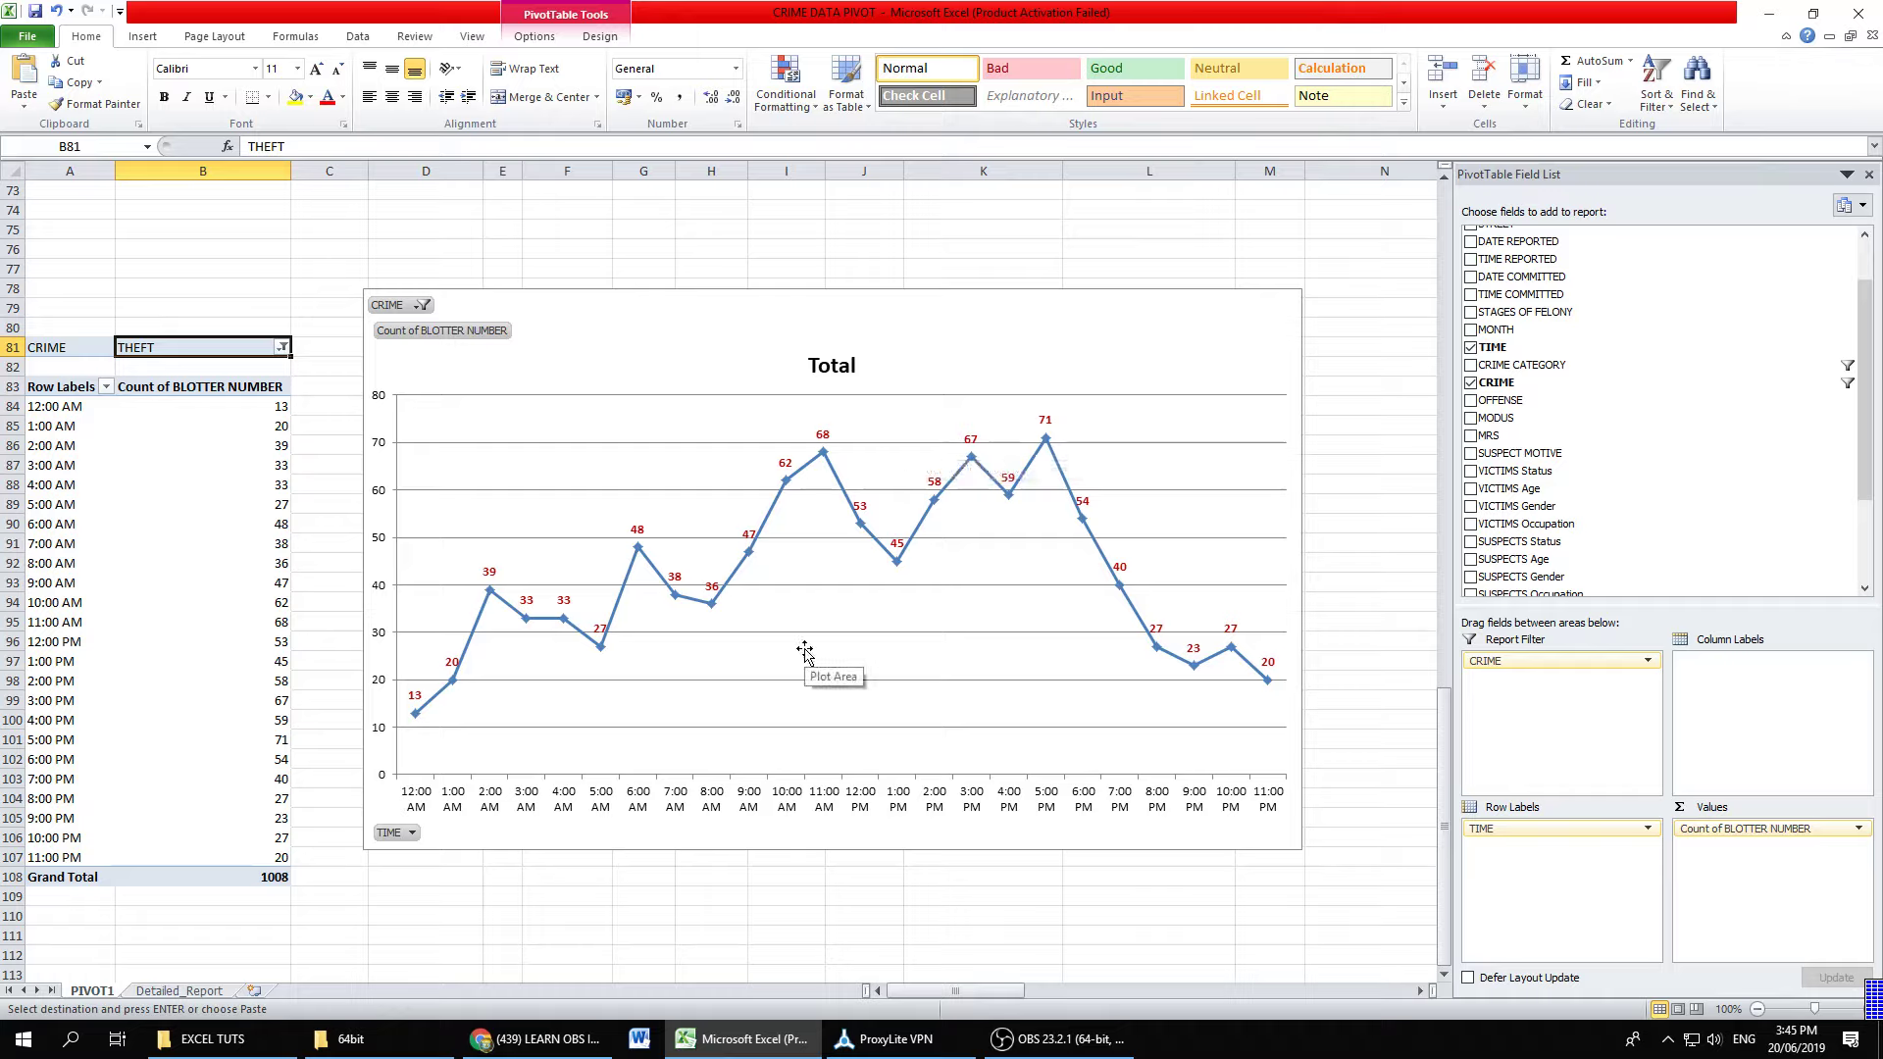
Step: Scroll through the finished charts and cancel the pending copy marquee
ctrl+scroll(804, 652, down, 2)
scroll(484, 609, up, 8)
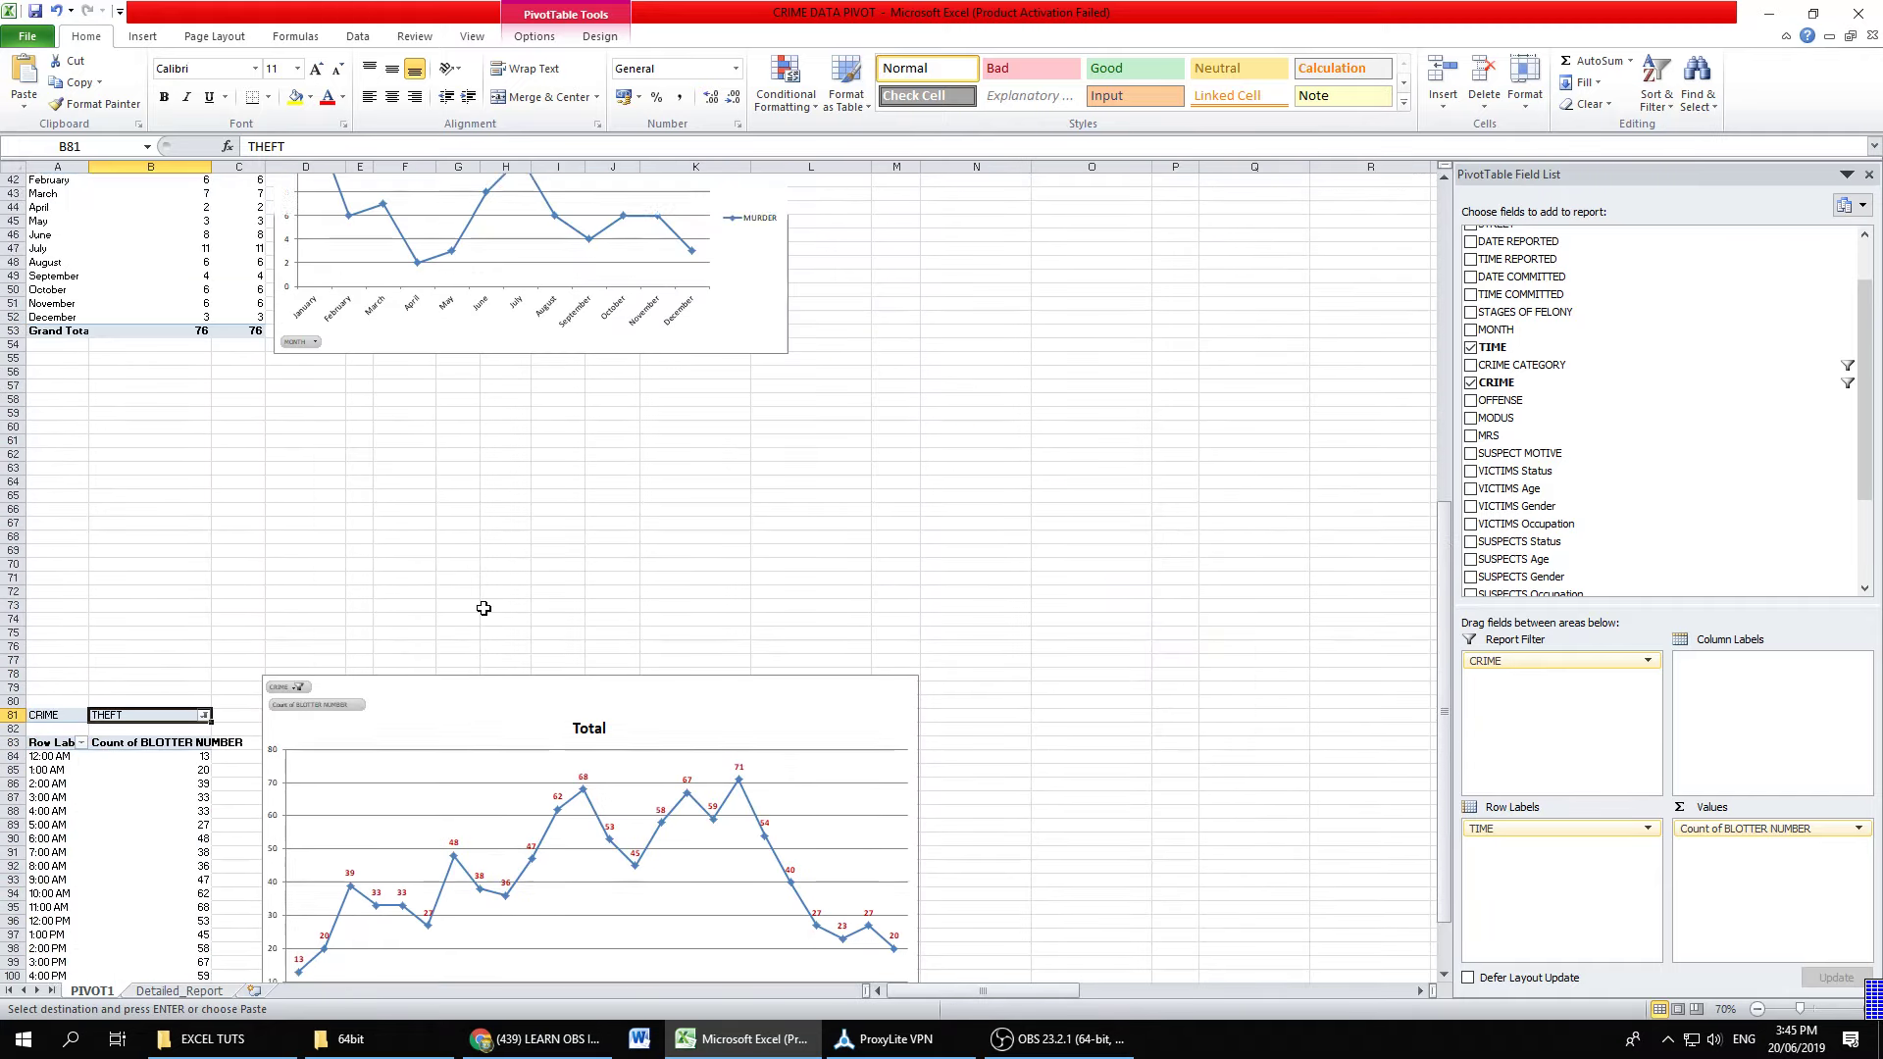
scroll(483, 609, up, 6)
scroll(484, 613, up, 3)
scroll(484, 613, down, 10)
key(Escape)
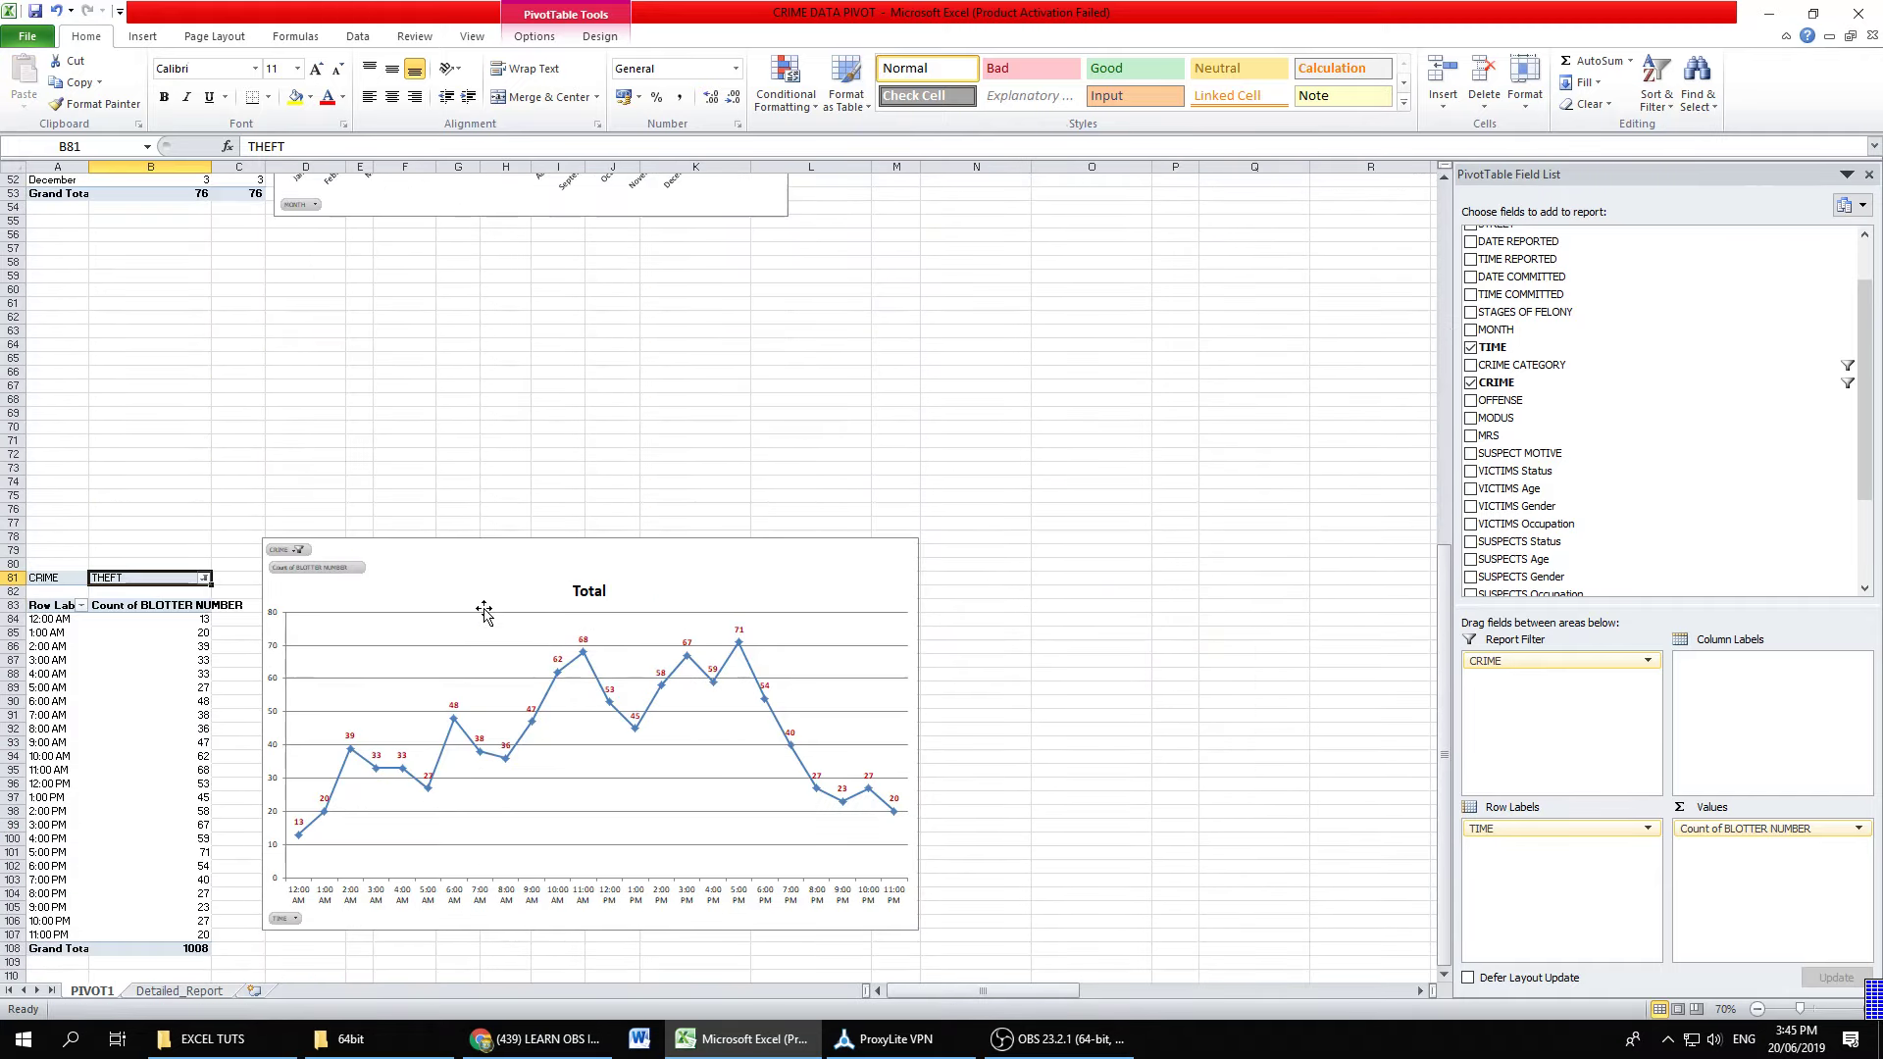
scroll(484, 589, up, 6)
scroll(484, 559, up, 6)
scroll(485, 567, up, 5)
Step: Select an empty cell away from the pivots, re-check the charts, and bring OBS Studio forward
click(708, 494)
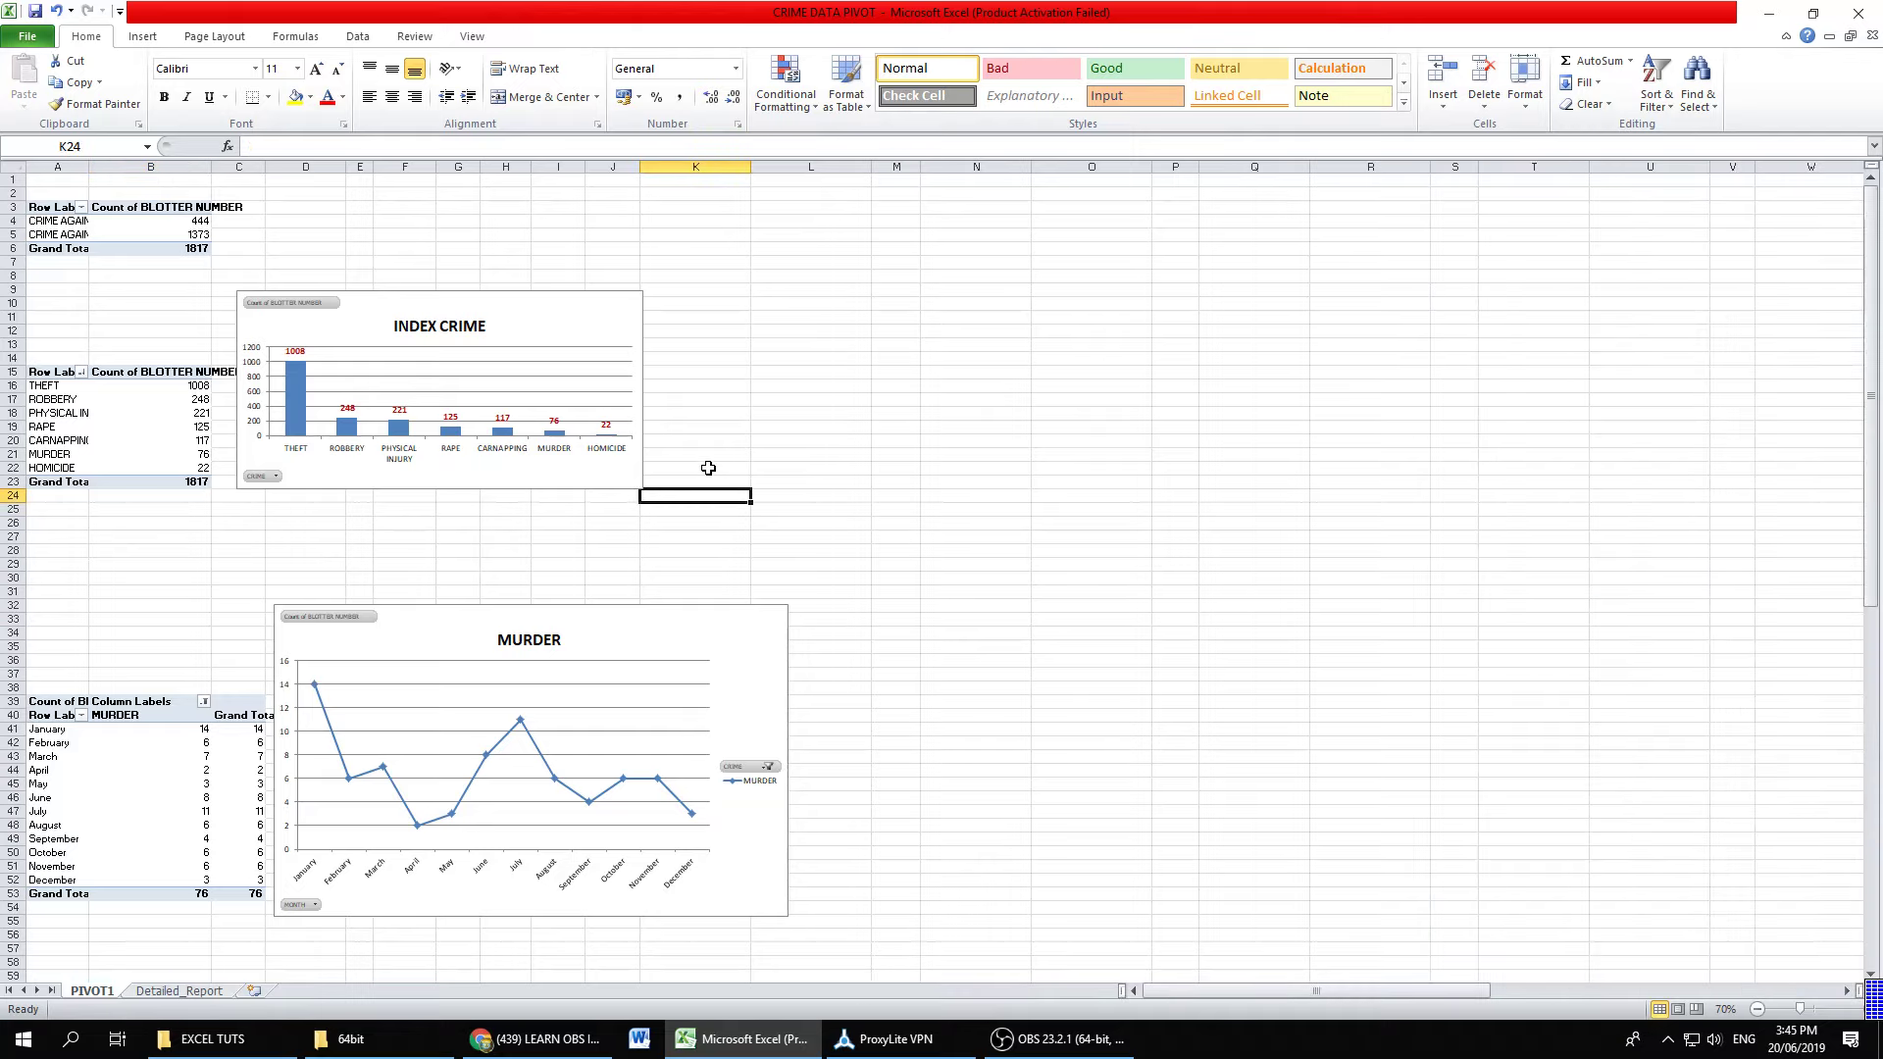
click(708, 452)
scroll(704, 452, down, 6)
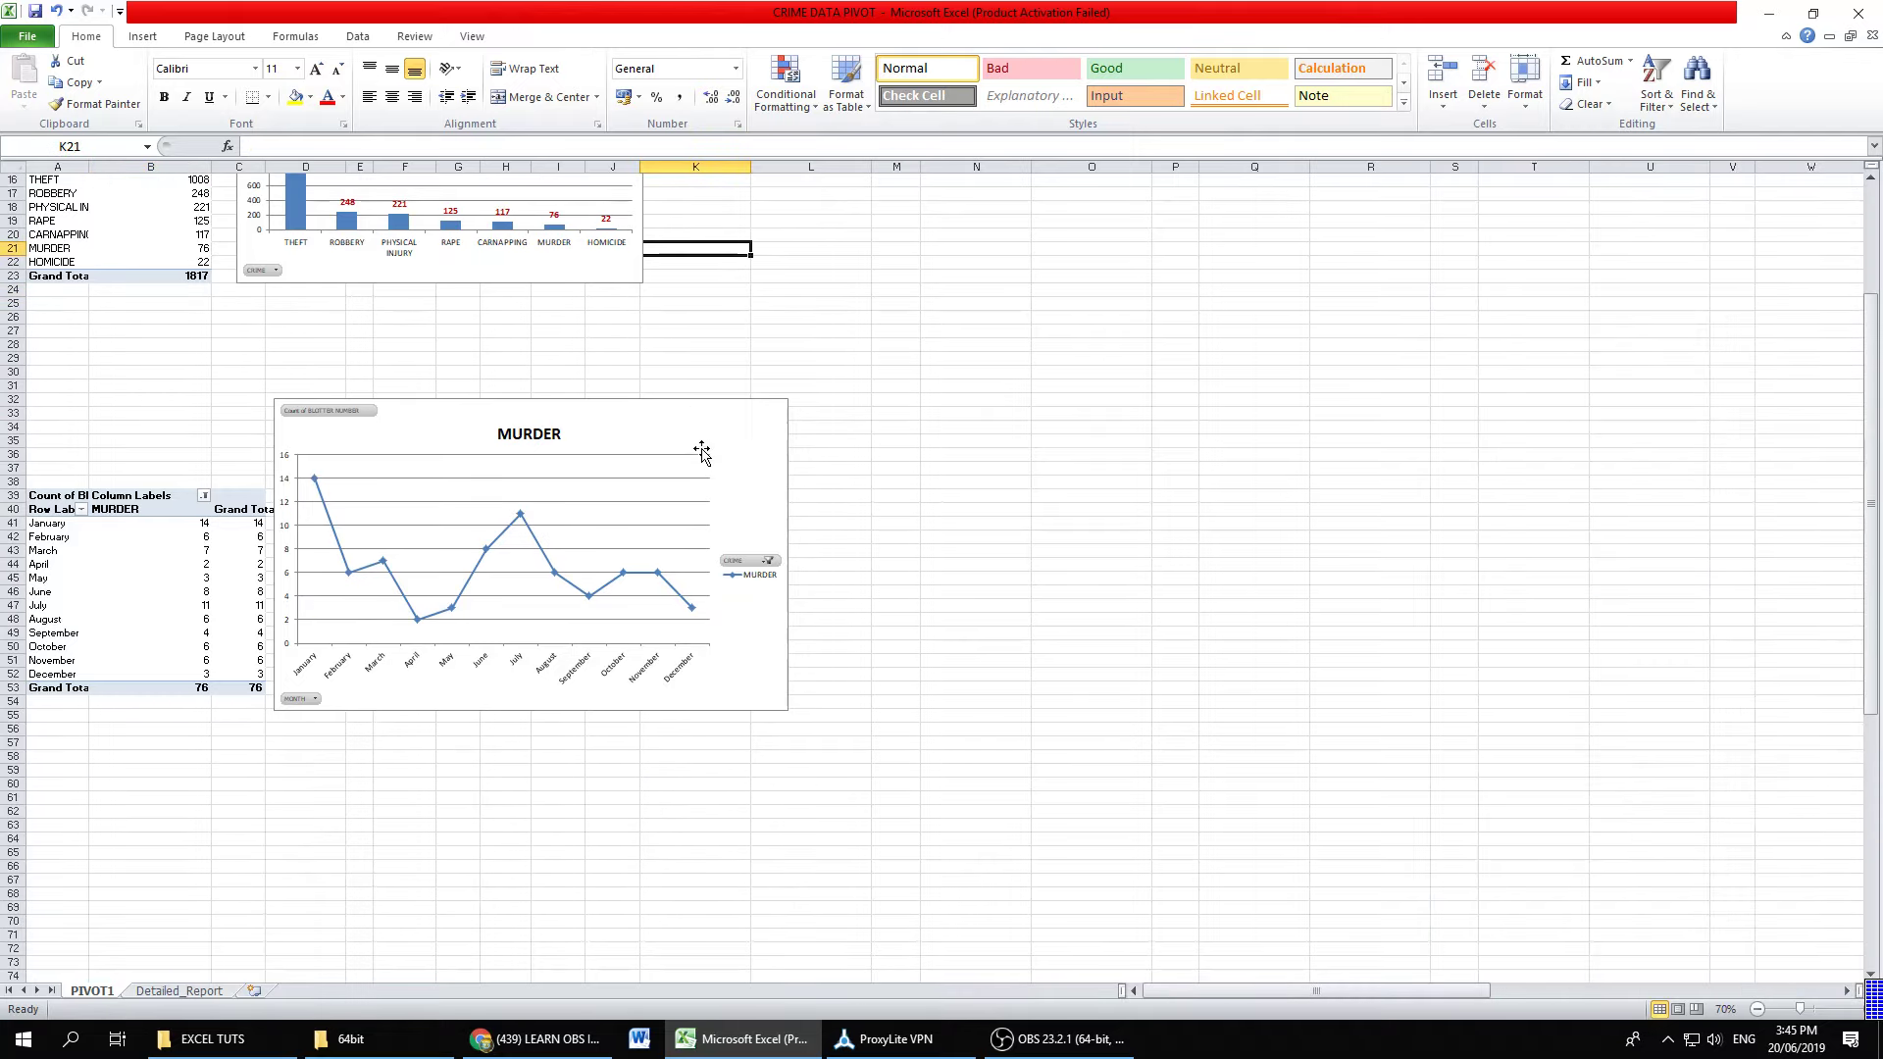
scroll(703, 453, down, 11)
scroll(704, 452, down, 5)
scroll(703, 452, up, 1)
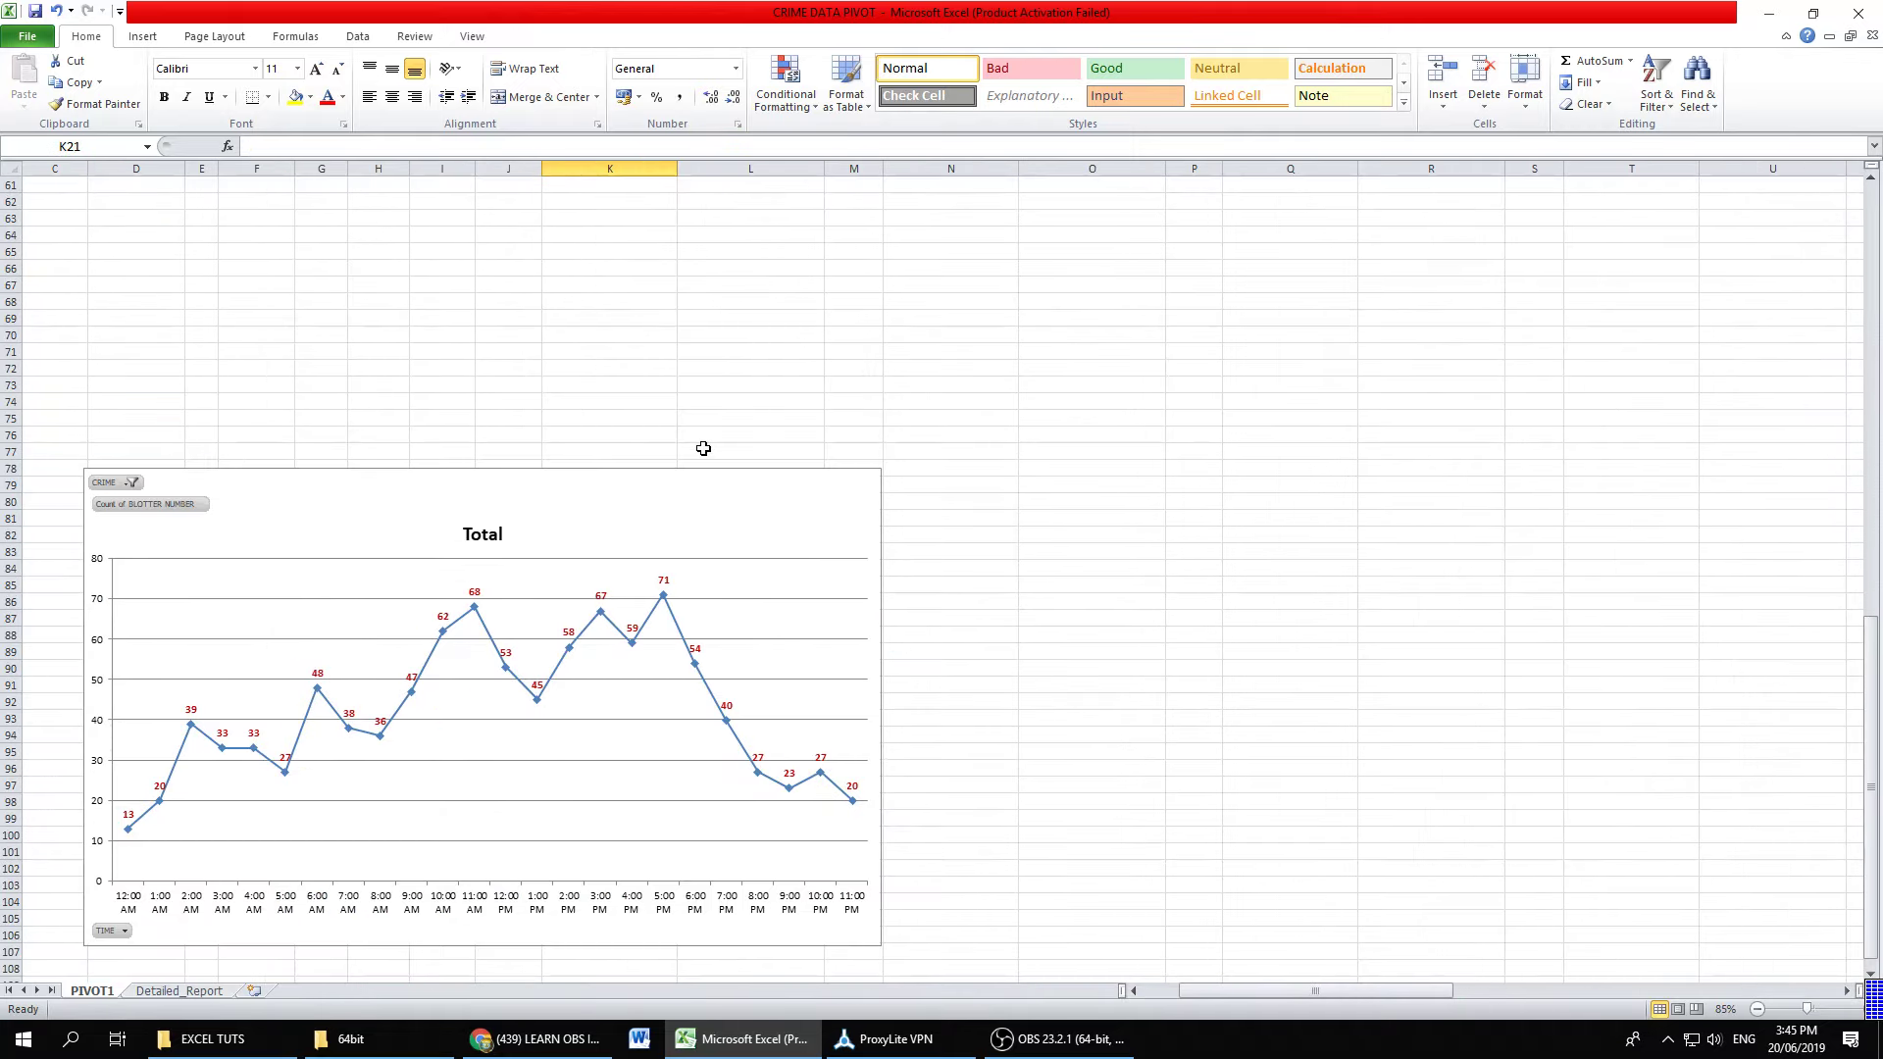
drag(1249, 988, 1215, 989)
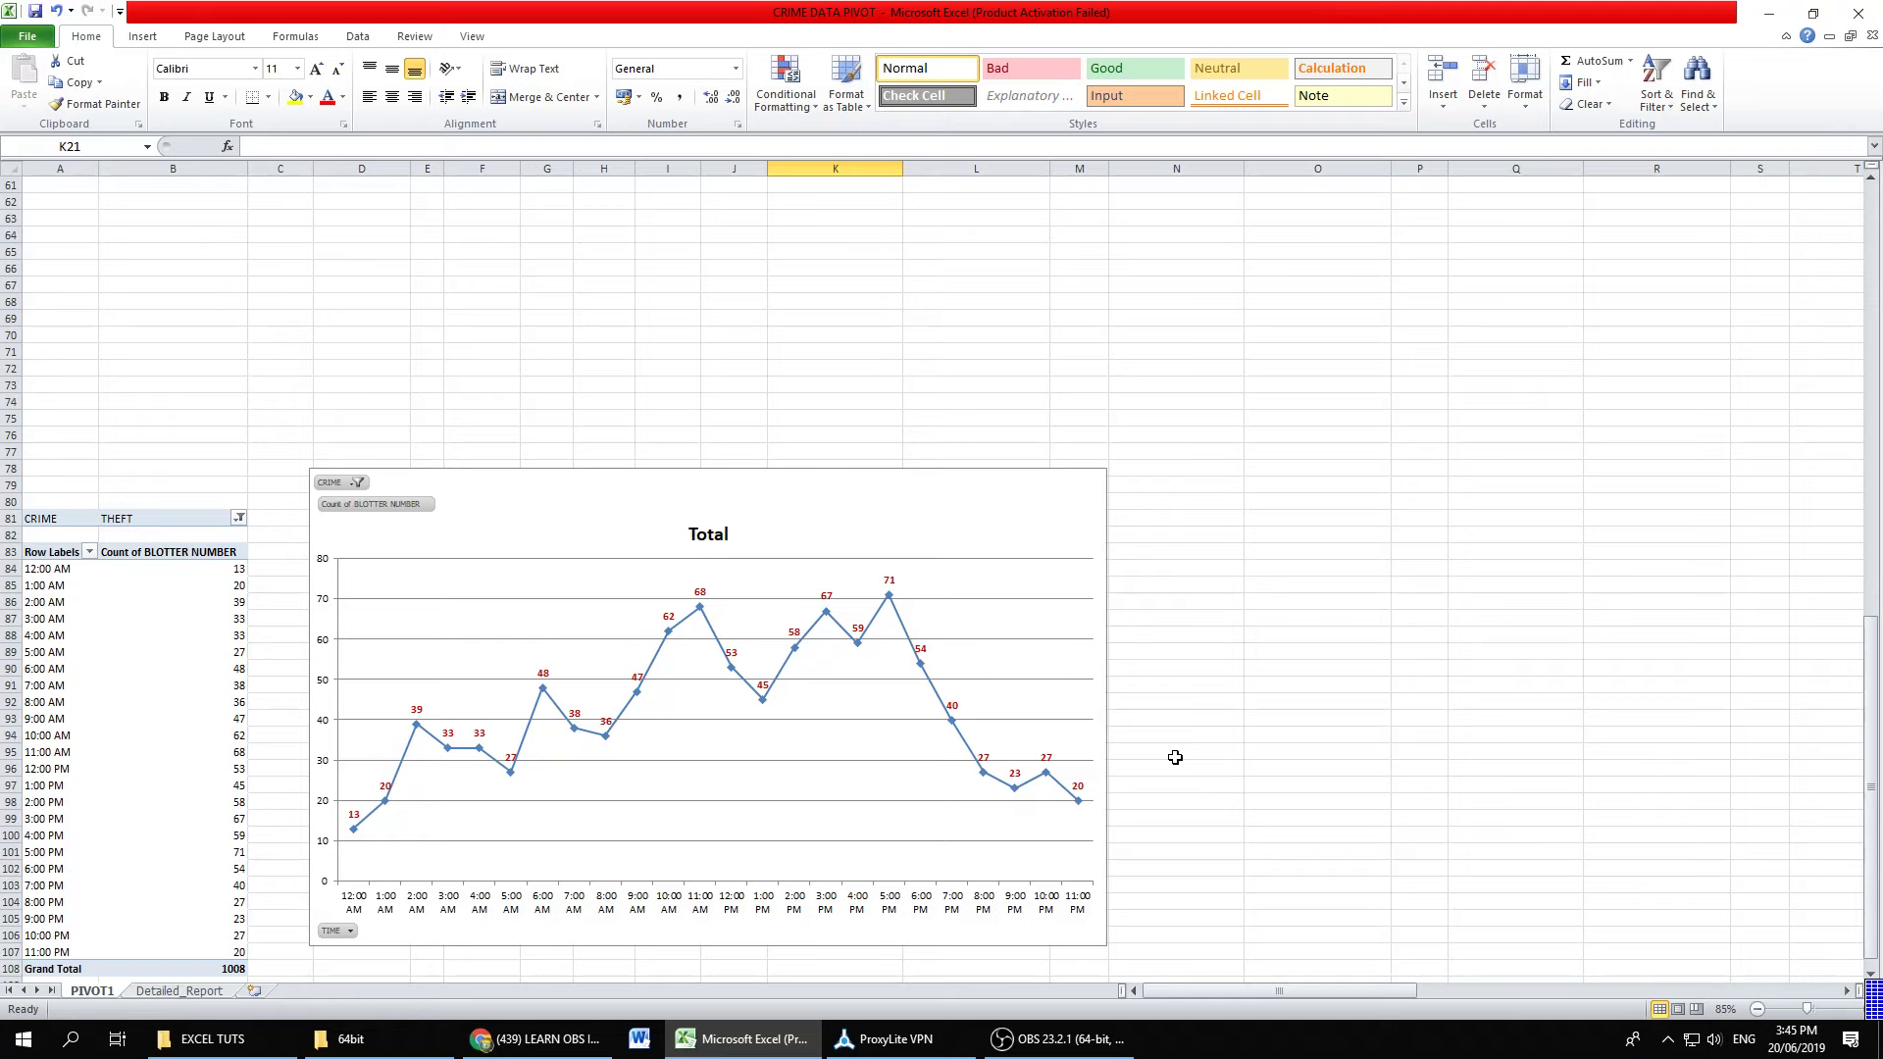
mouse_move(1059, 1039)
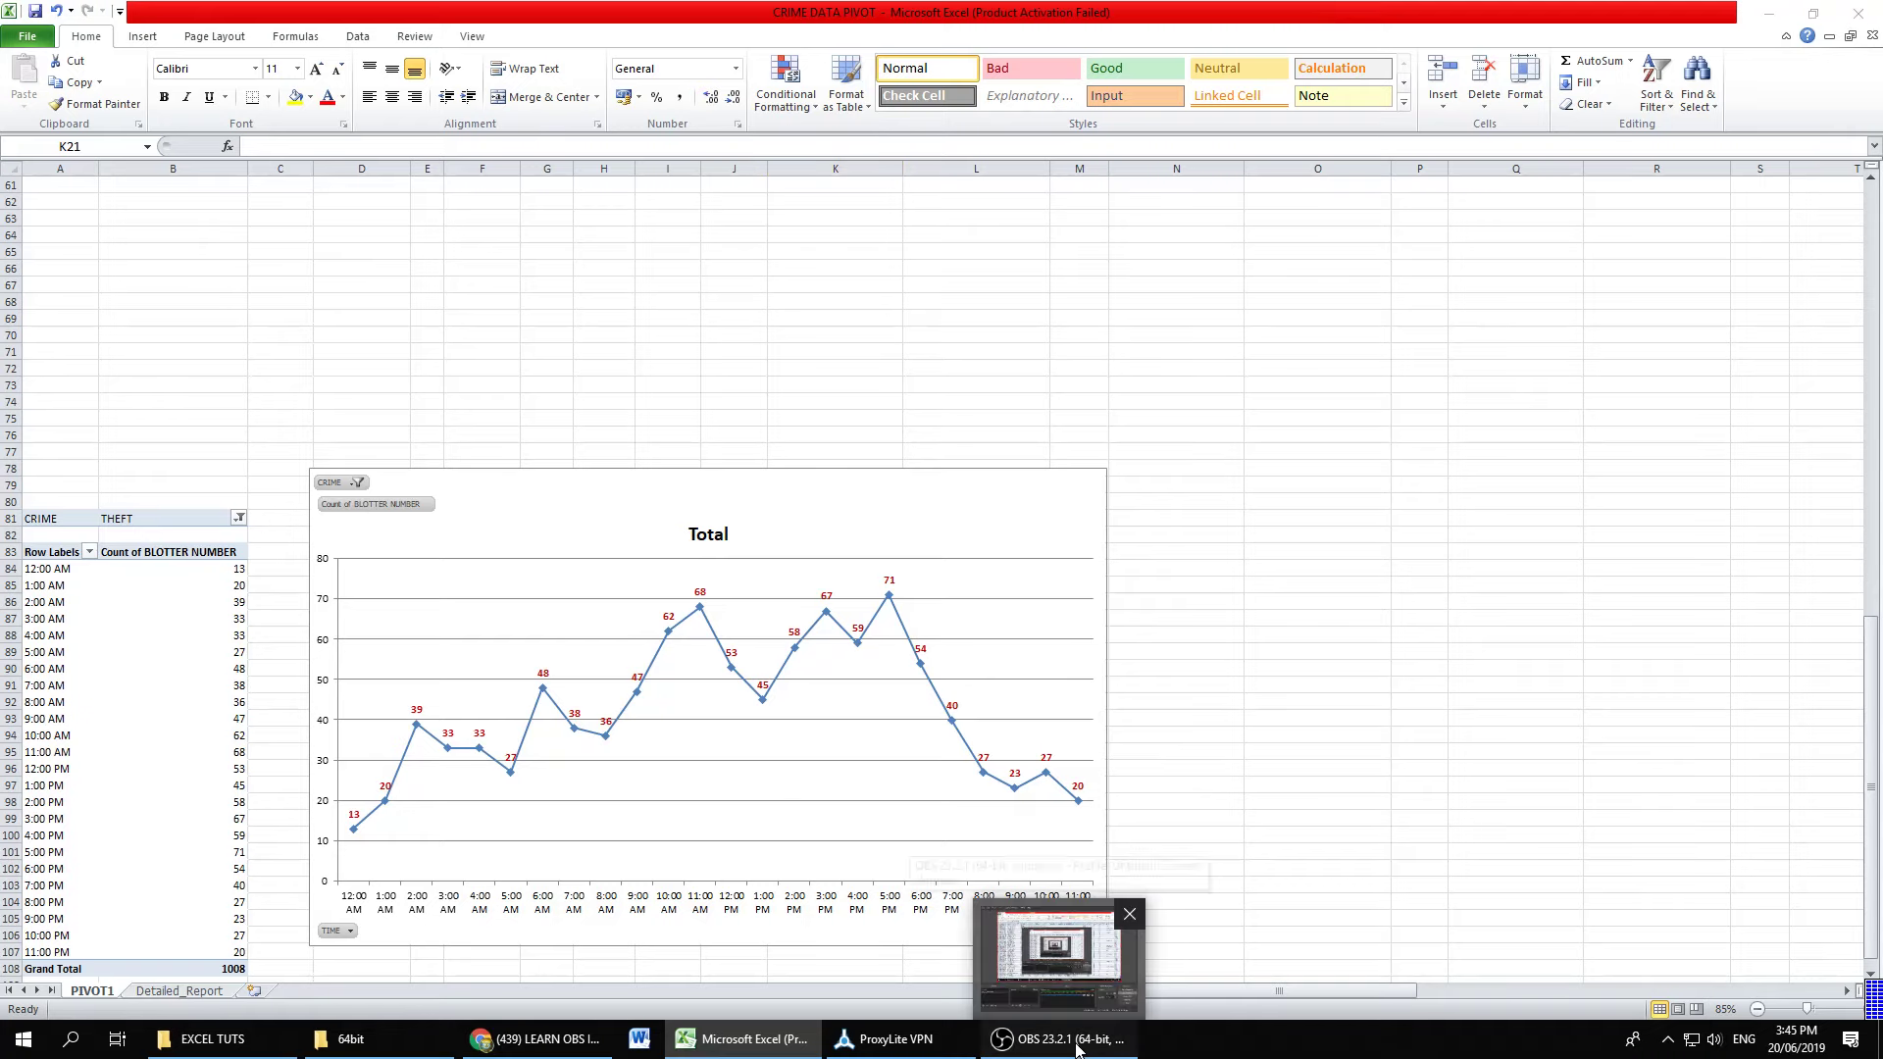
click(1076, 1048)
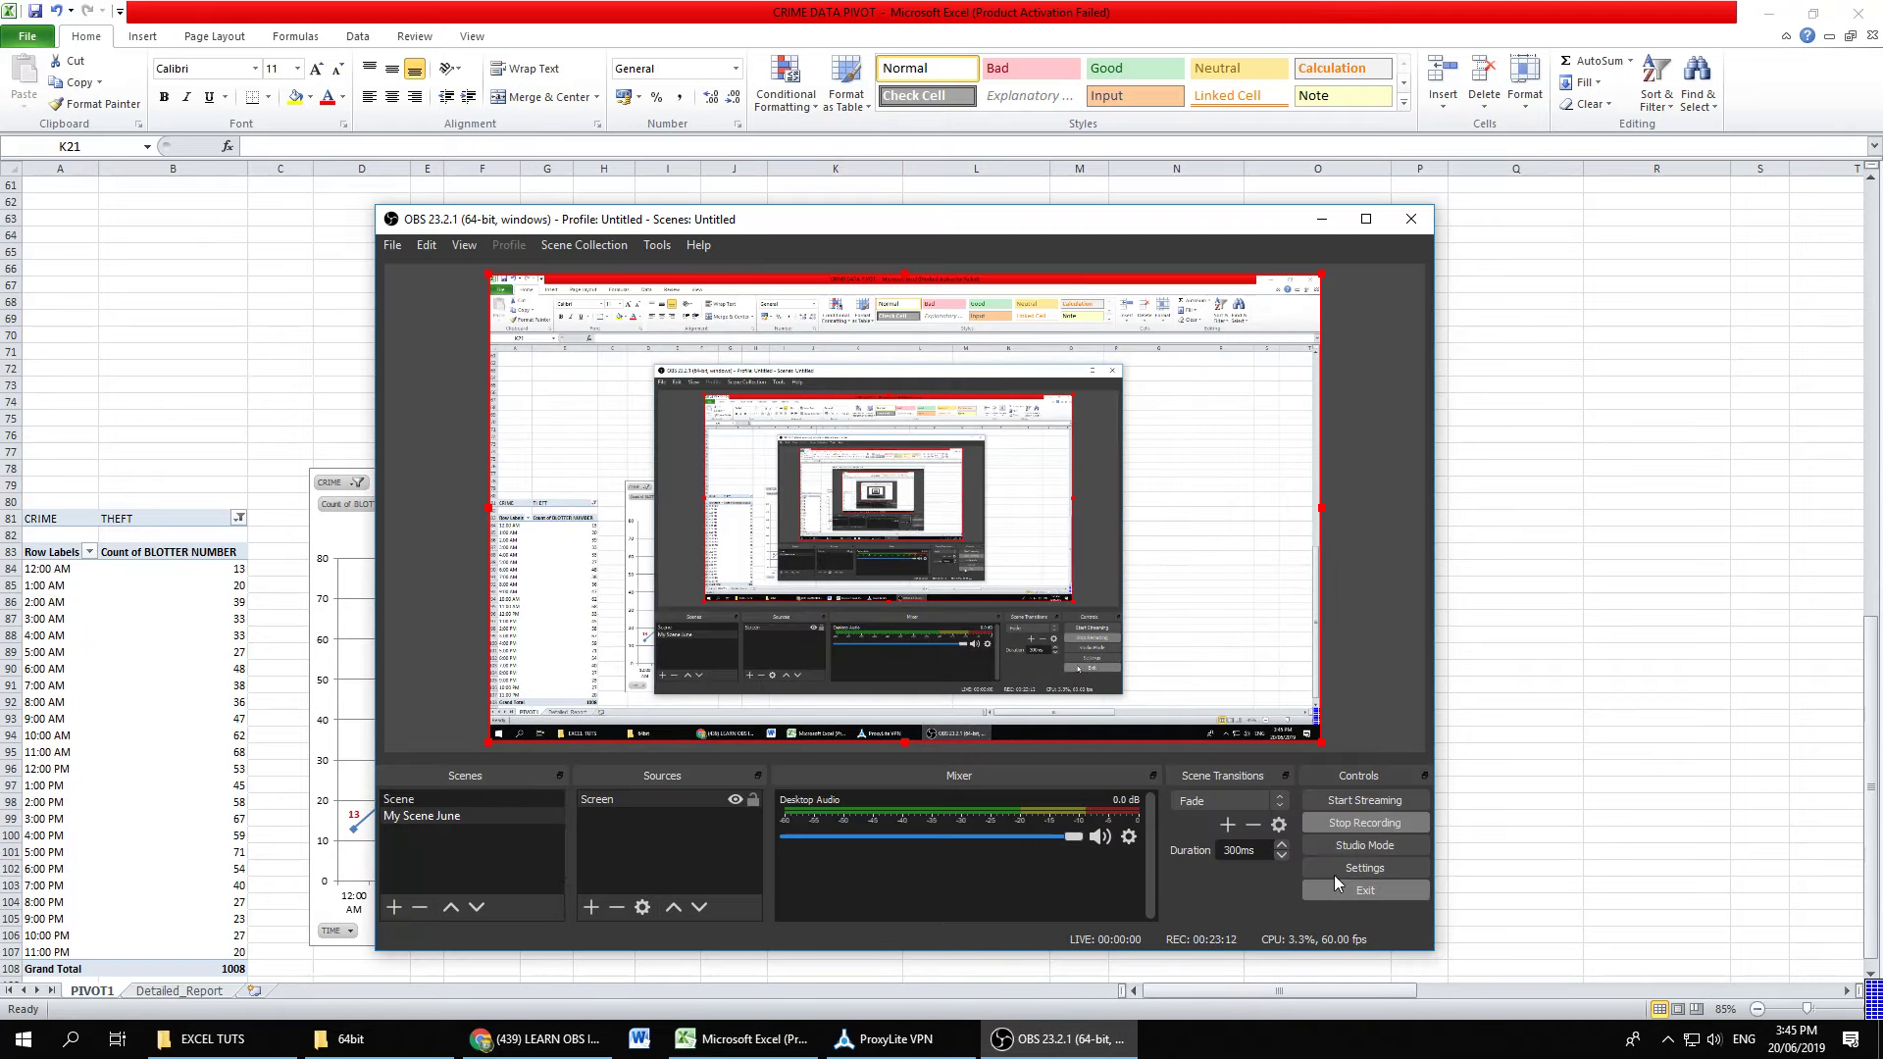